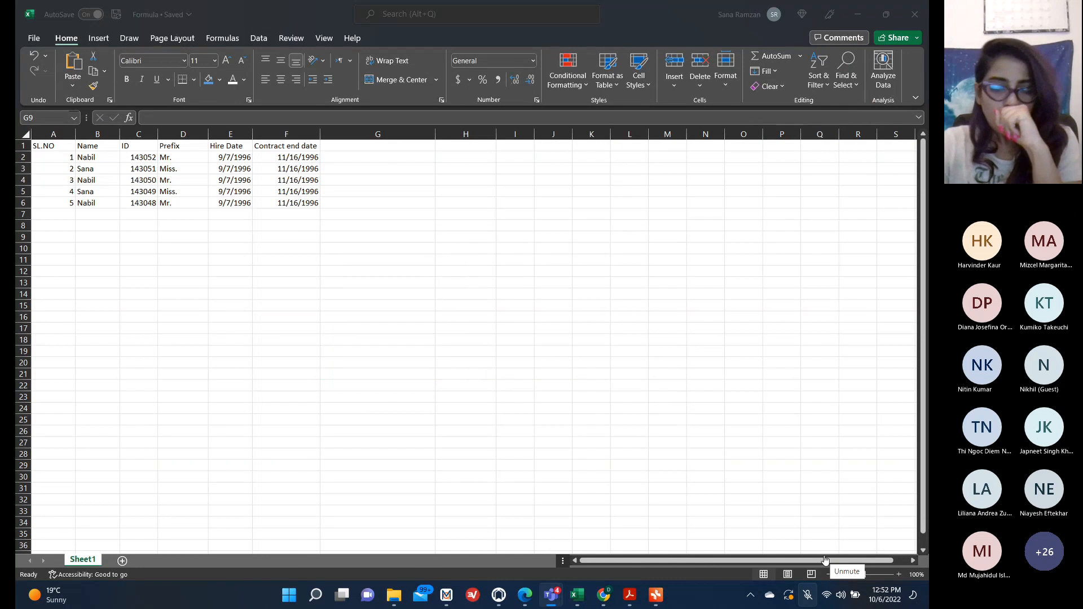
pyautogui.click(825, 560)
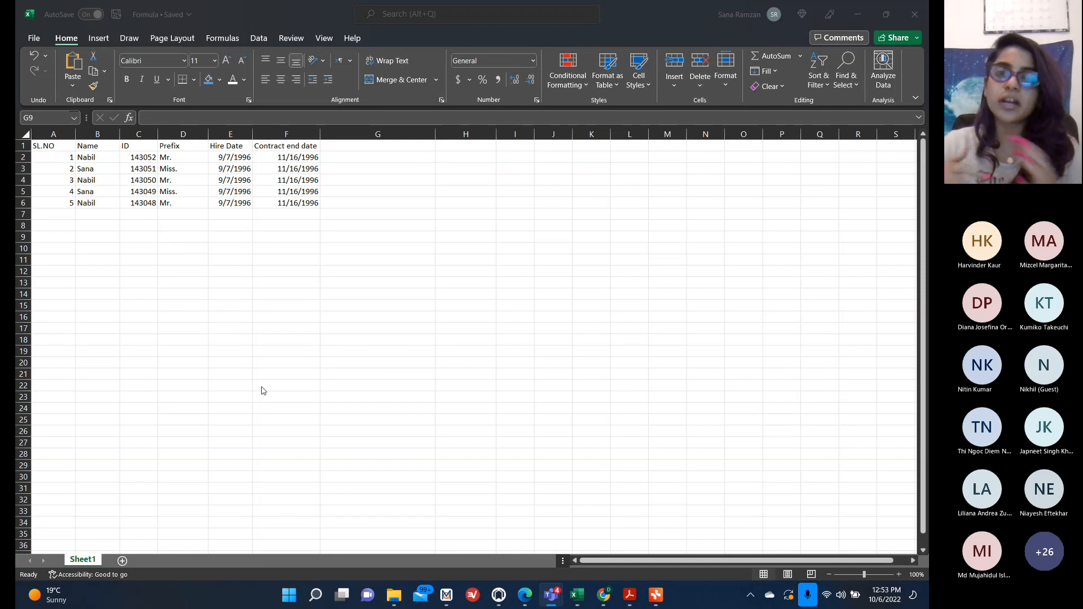
pyautogui.click(353, 158)
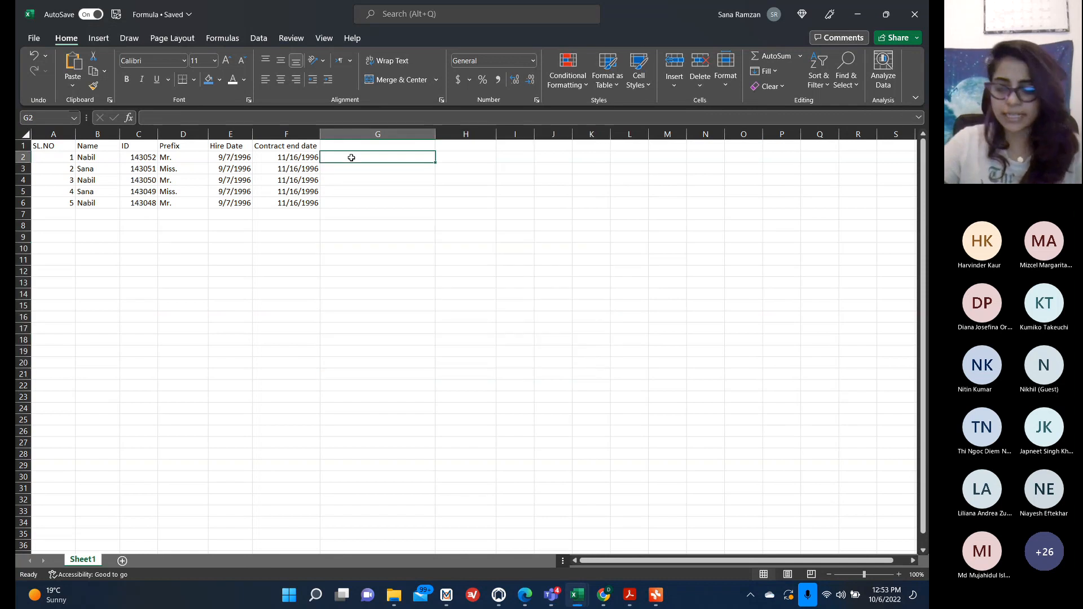
pyautogui.write('=co')
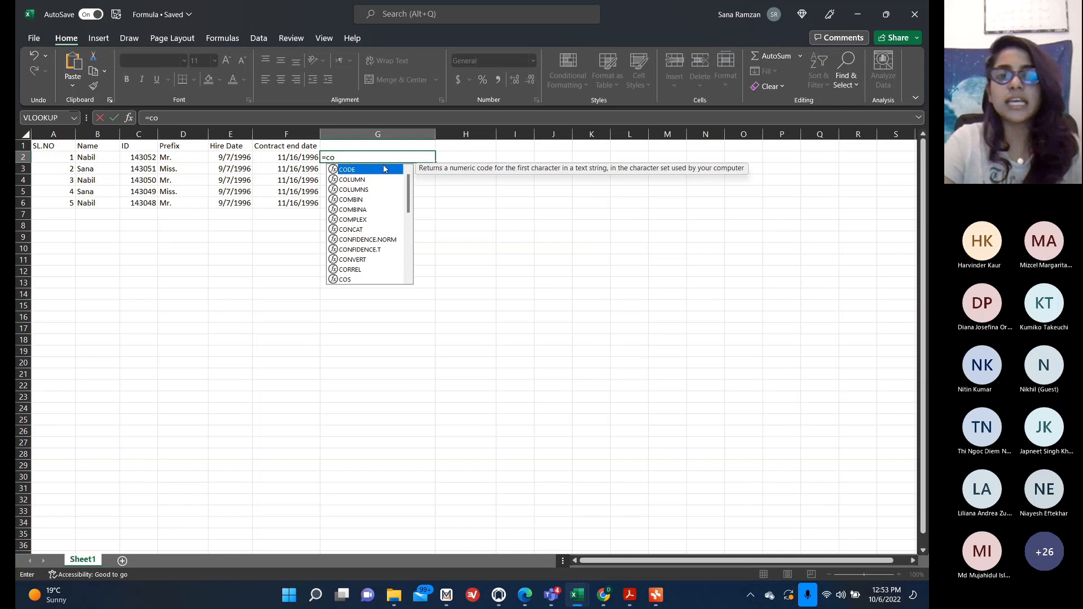
pyautogui.click(566, 328)
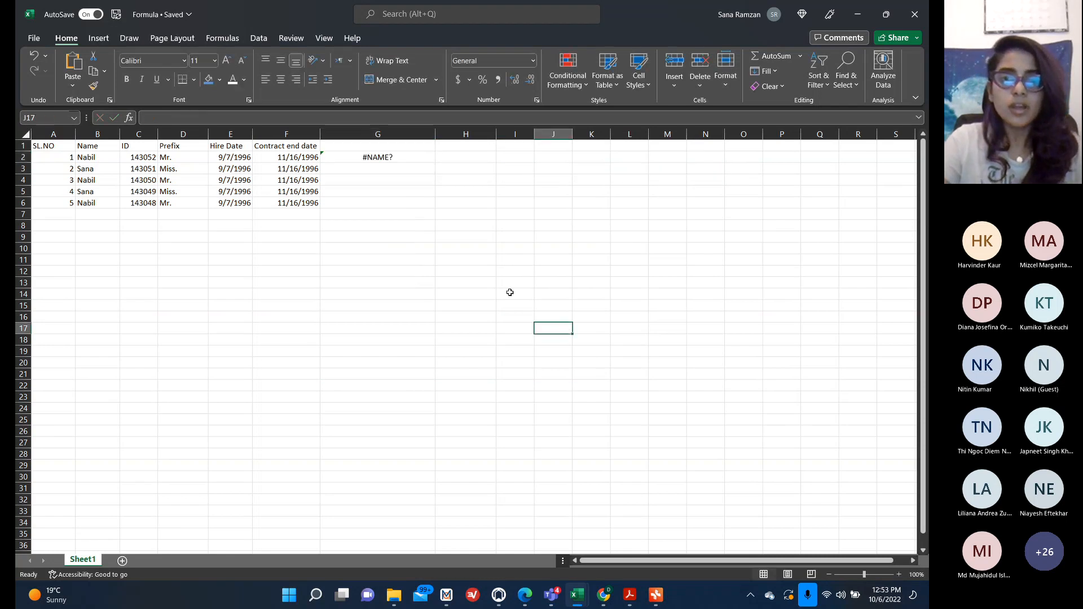
# In G2, enter a CONCATENATE formula joining the prefix in D2 with the name in B2.
pyautogui.scroll(4, 437, 279)
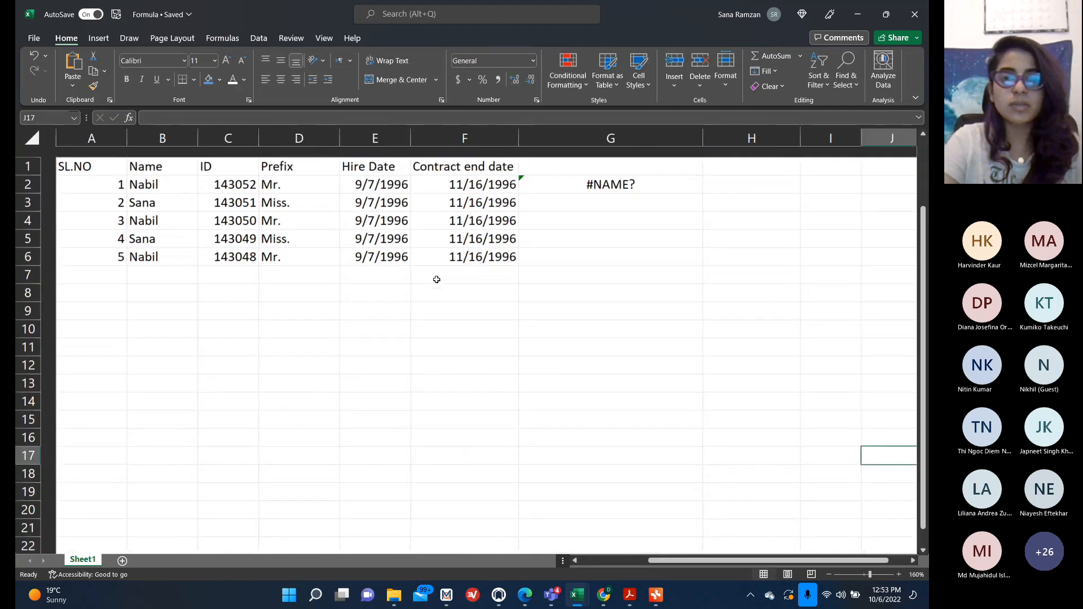
pyautogui.click(576, 178)
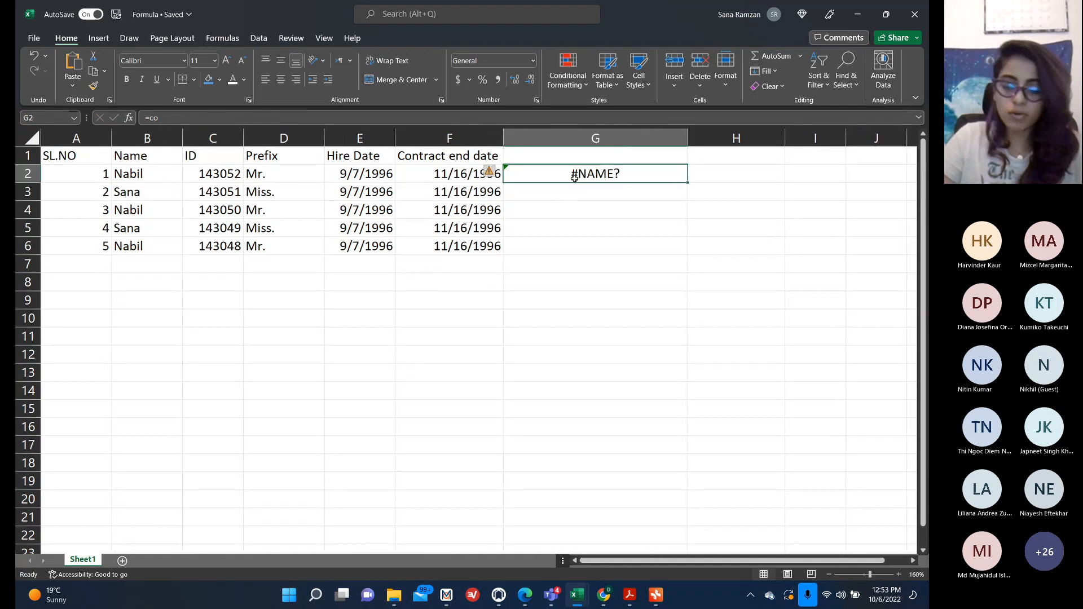
pyautogui.press('BackSpace')
pyautogui.write('=concat')
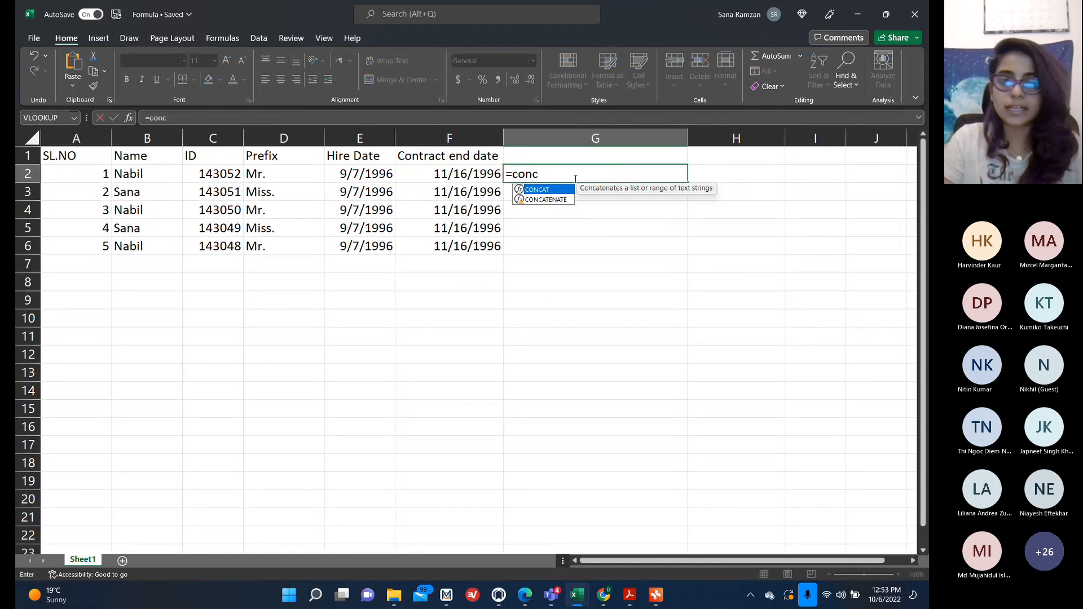
pyautogui.doubleClick(558, 199)
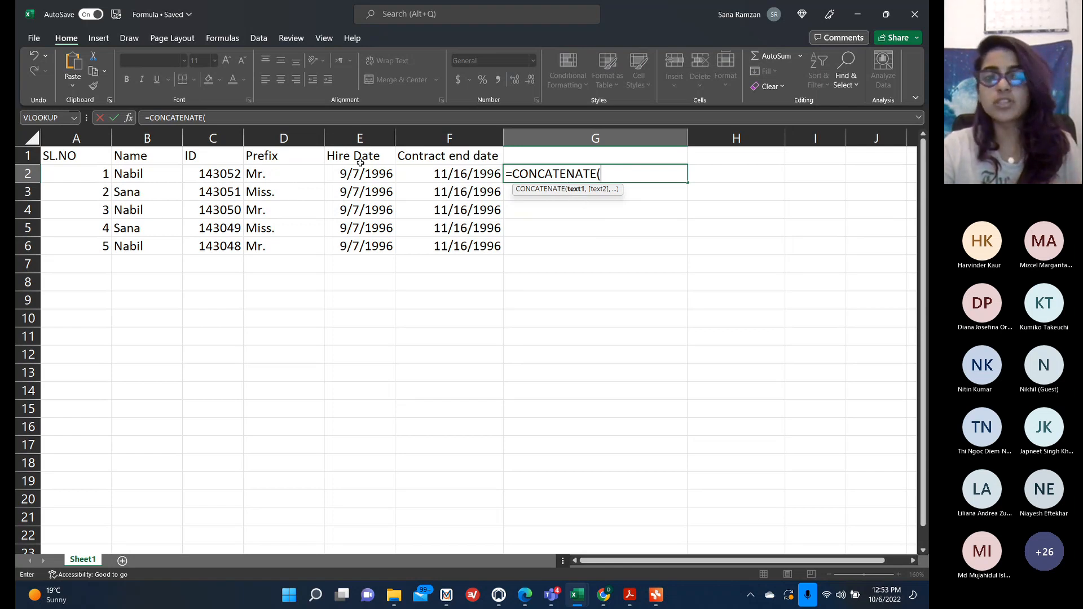
pyautogui.click(298, 172)
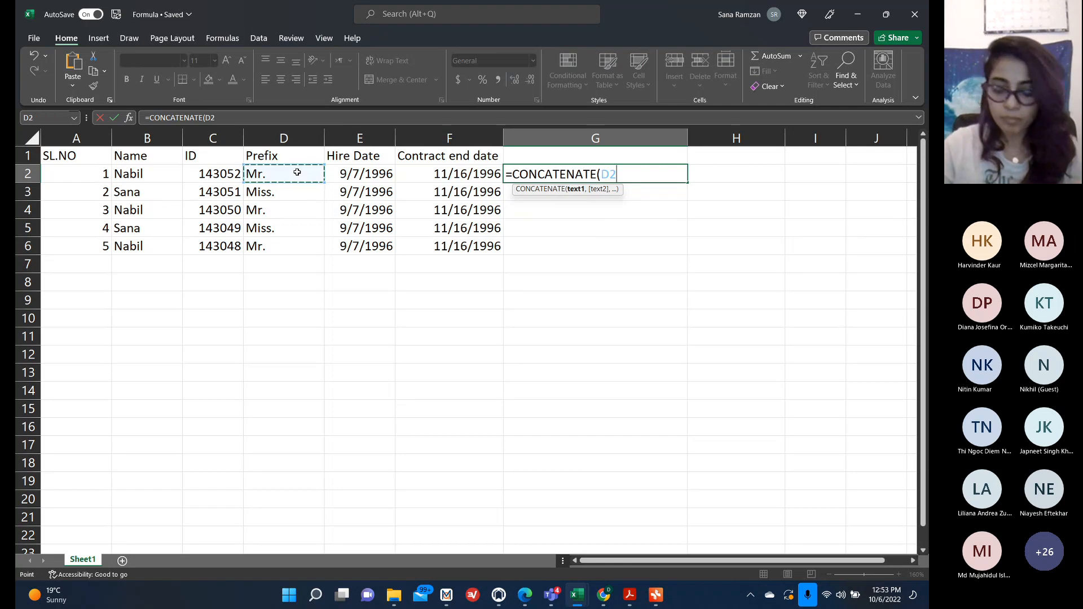
pyautogui.write(',')
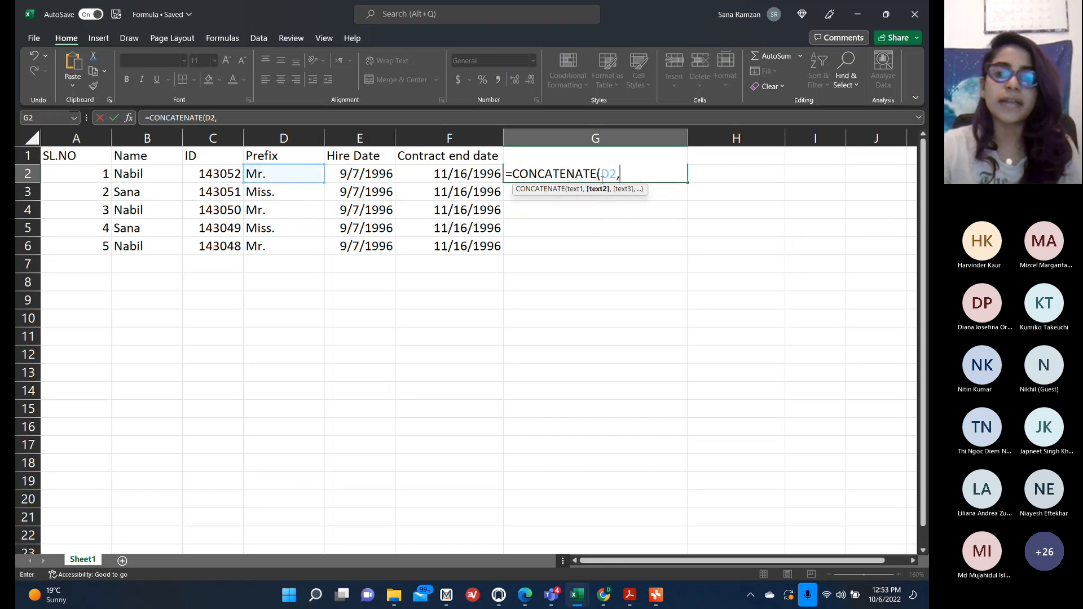
pyautogui.click(142, 174)
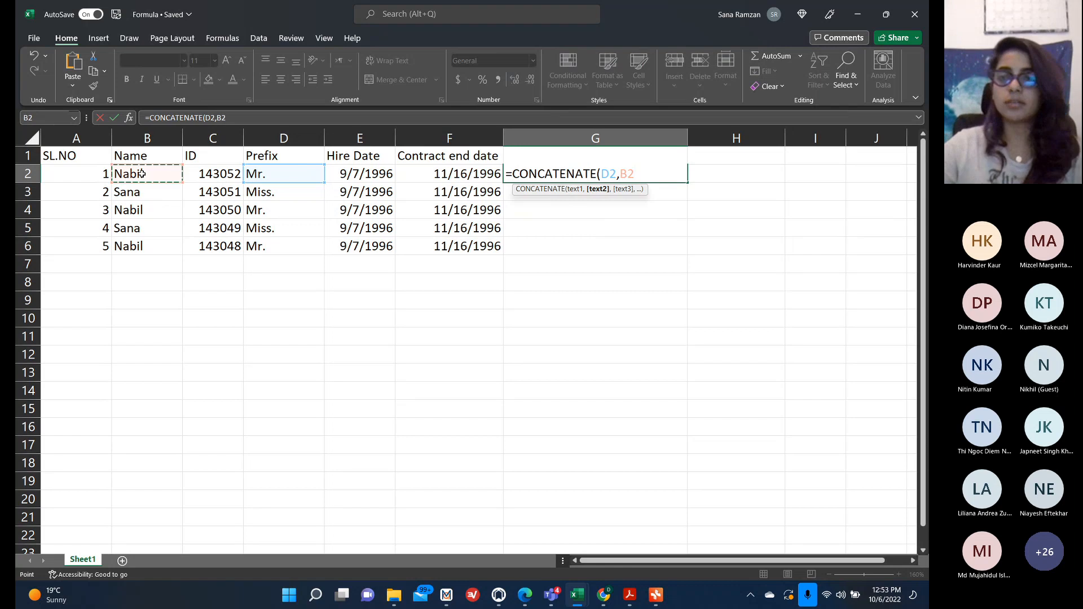
pyautogui.write(')')
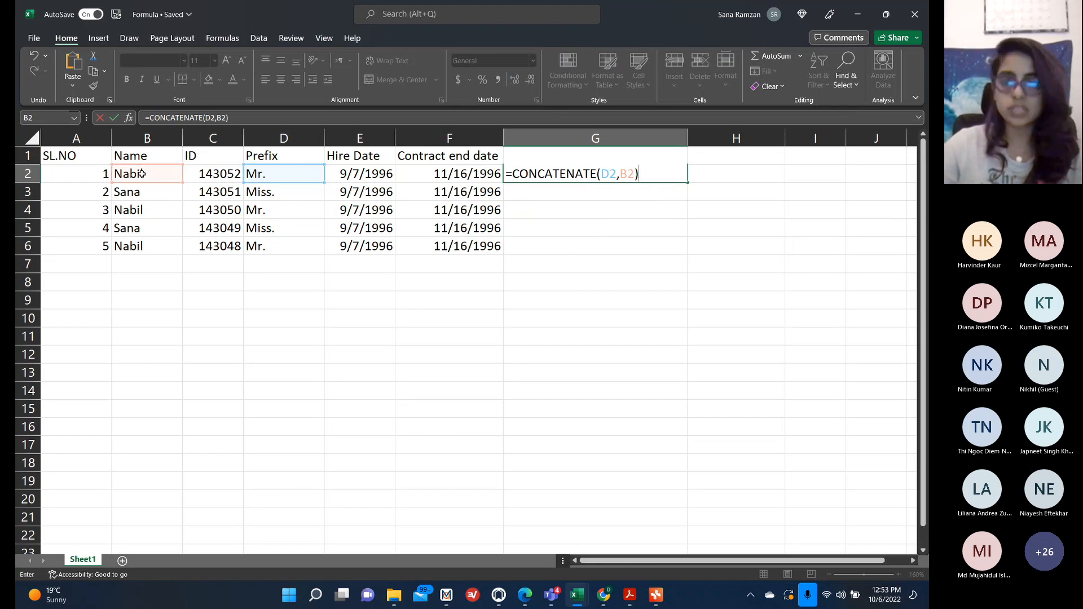
pyautogui.press('Return')
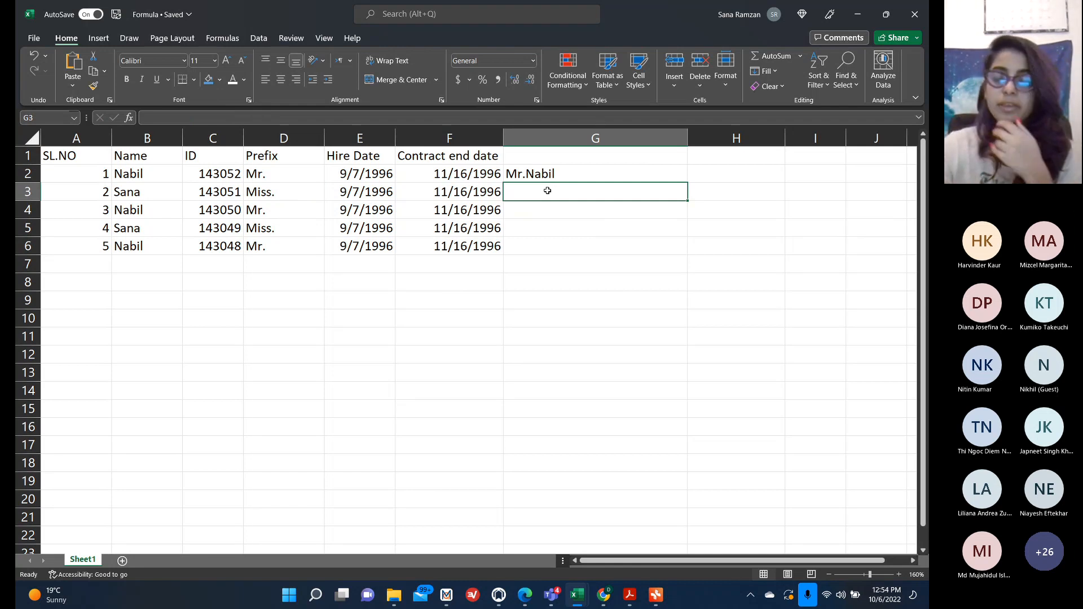
# Switch to the mind map and scroll through the formula reference branches.
pyautogui.click(656, 595)
pyautogui.scroll(-3, 584, 420)
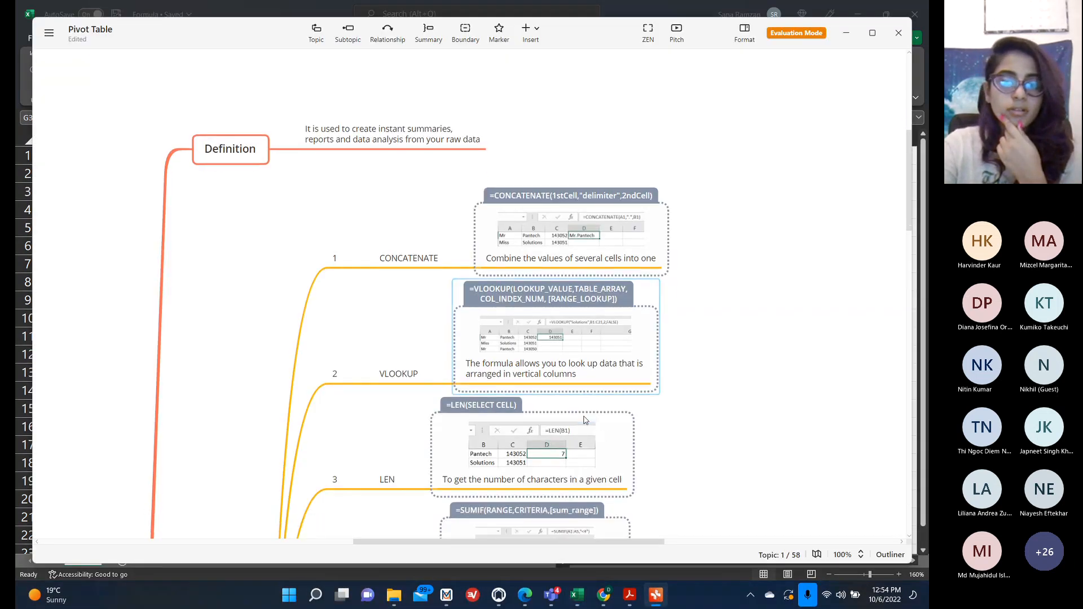
pyautogui.scroll(-12, 290, 400)
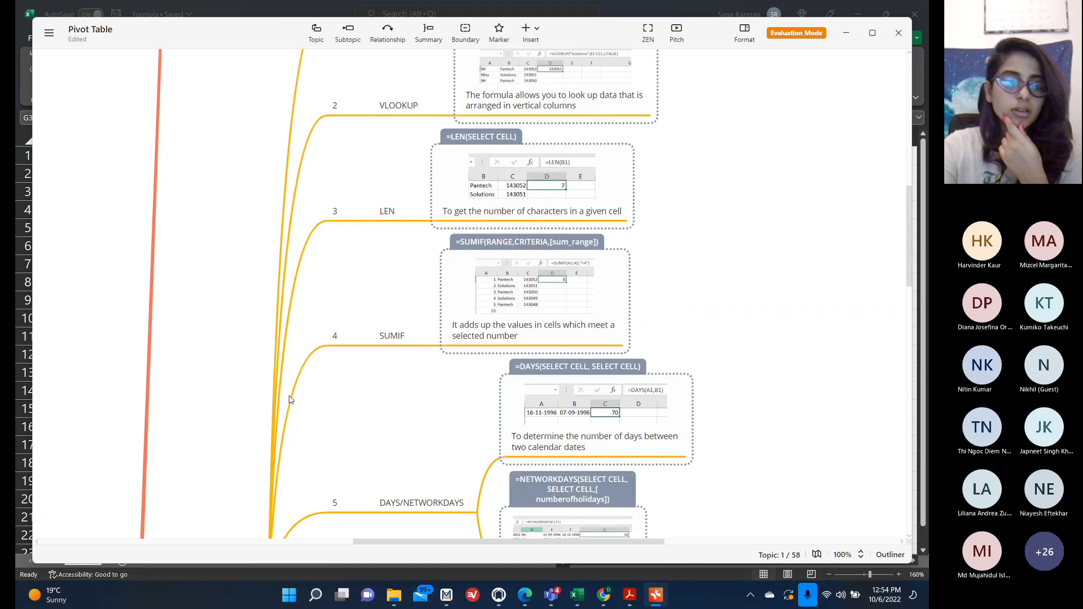
pyautogui.scroll(-7, 290, 399)
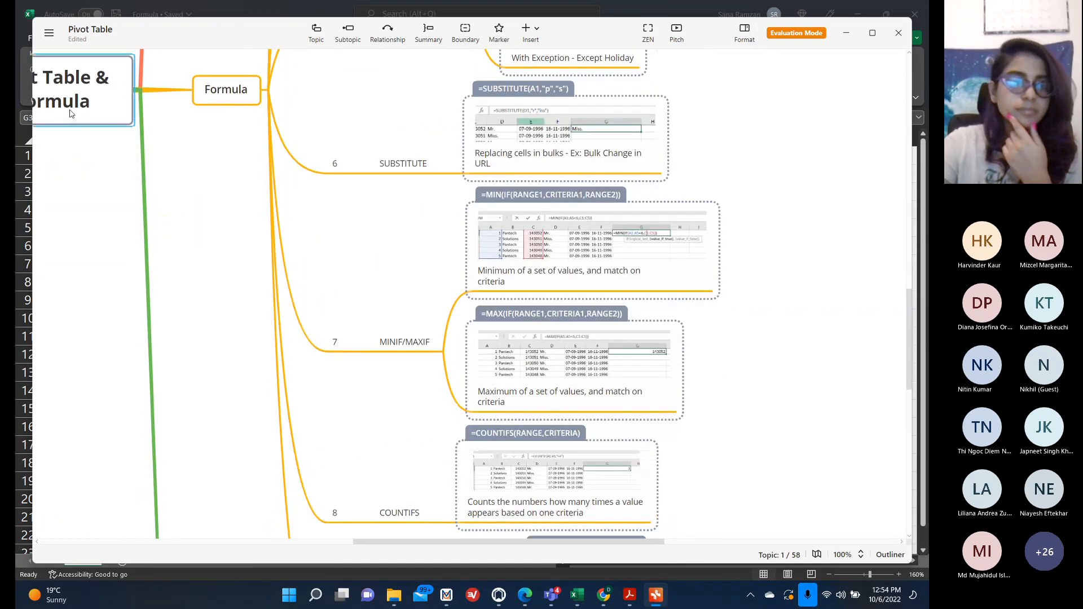
# Collapse the mind map, then expand the Formula branch and its items 1 CONCATENATE and 2 VLOOKUP.
pyautogui.rightClick(64, 113)
pyautogui.click(118, 284)
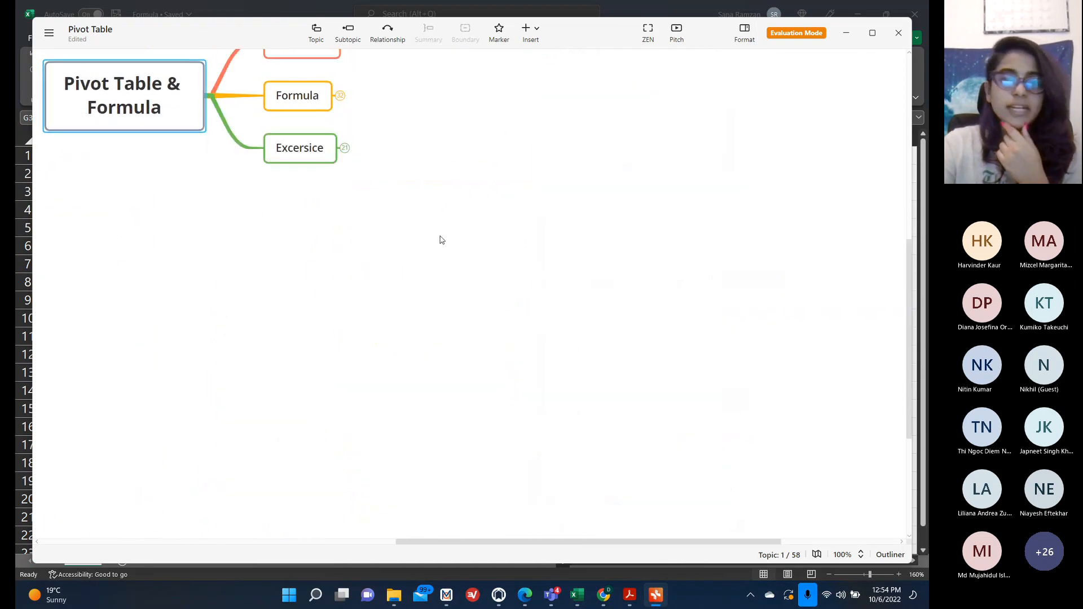
pyautogui.scroll(5, 442, 240)
pyautogui.click(340, 276)
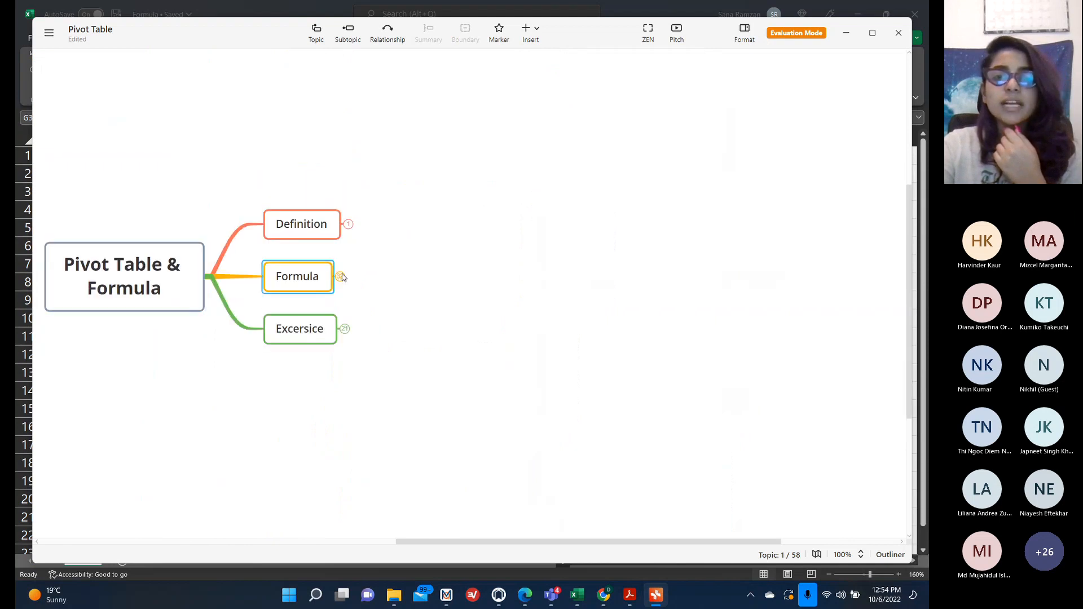
pyautogui.click(387, 177)
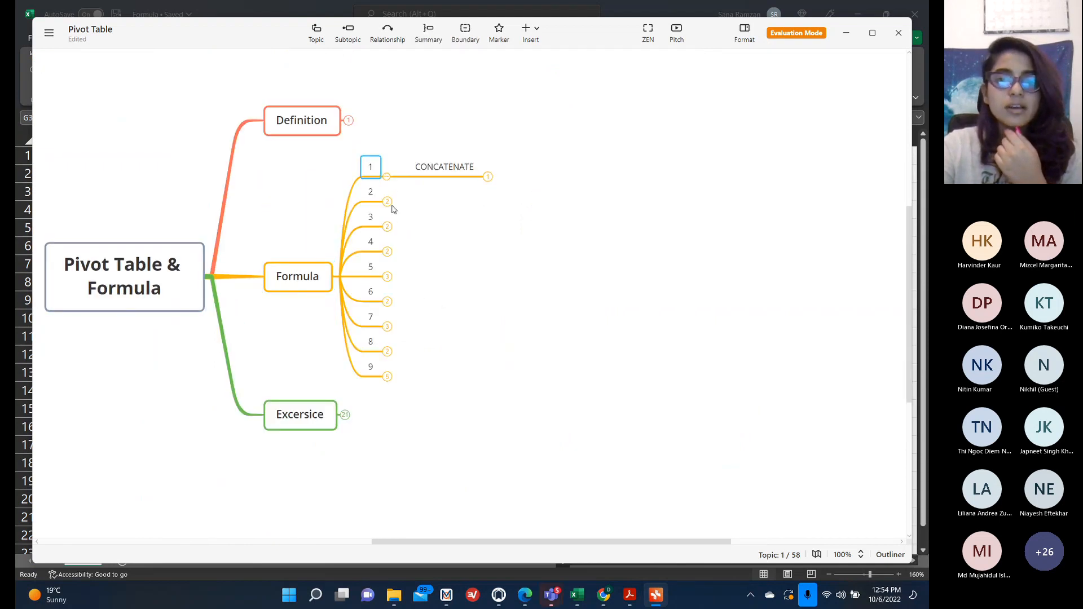
pyautogui.click(387, 201)
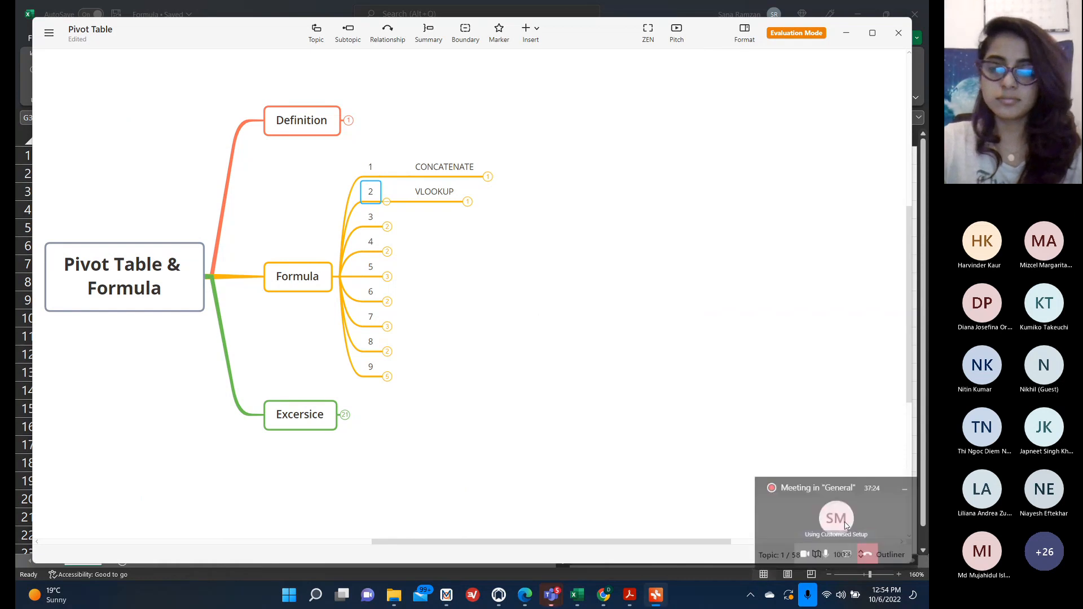
# Check the meeting chat, then minimize the meeting and mind map windows to return to the workbook.
pyautogui.click(846, 525)
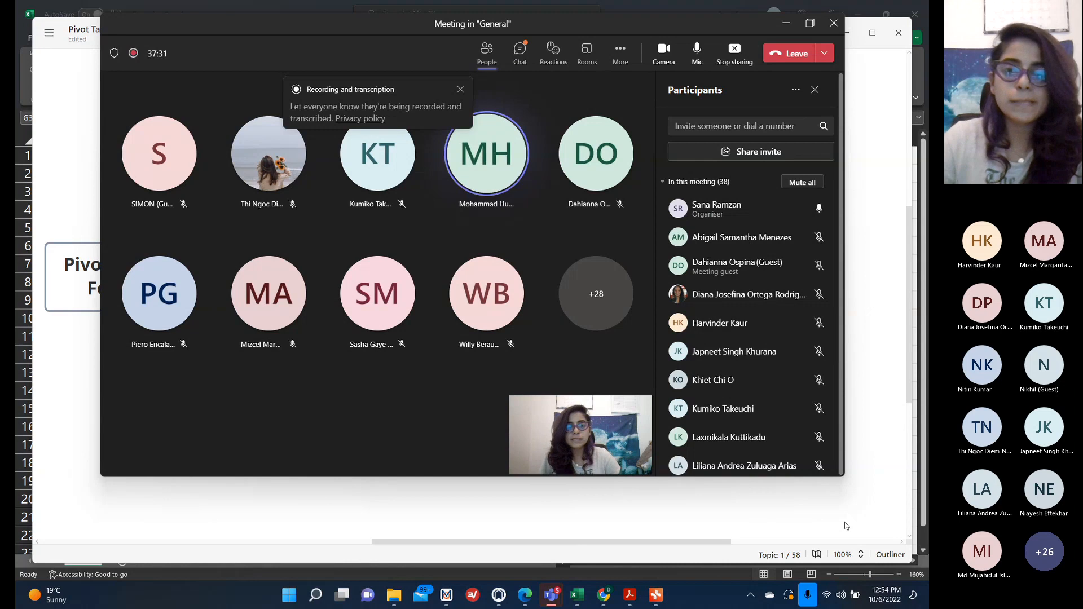
pyautogui.click(520, 54)
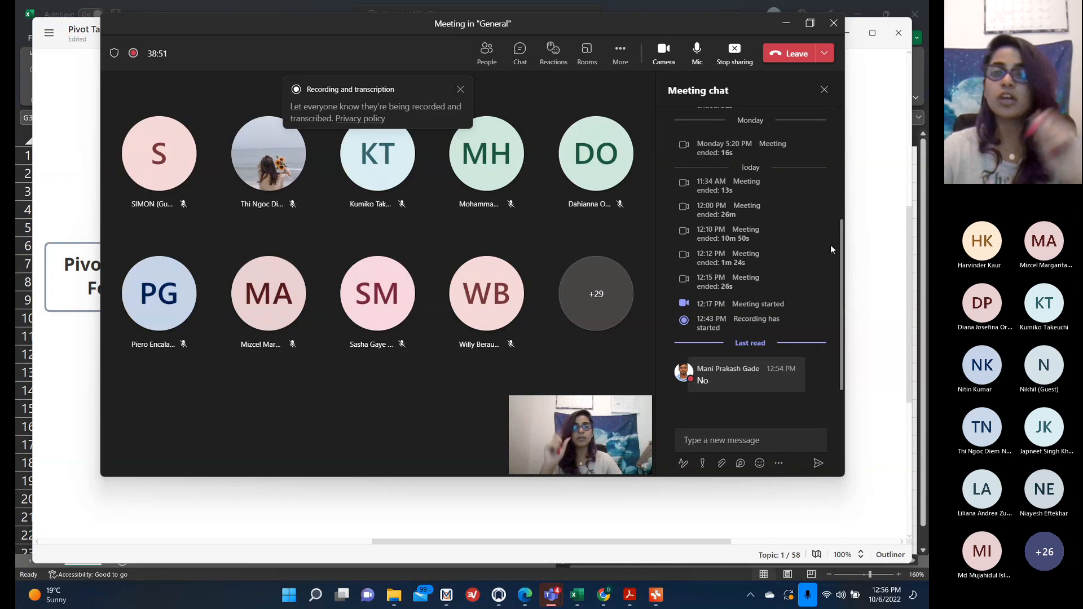
pyautogui.click(783, 25)
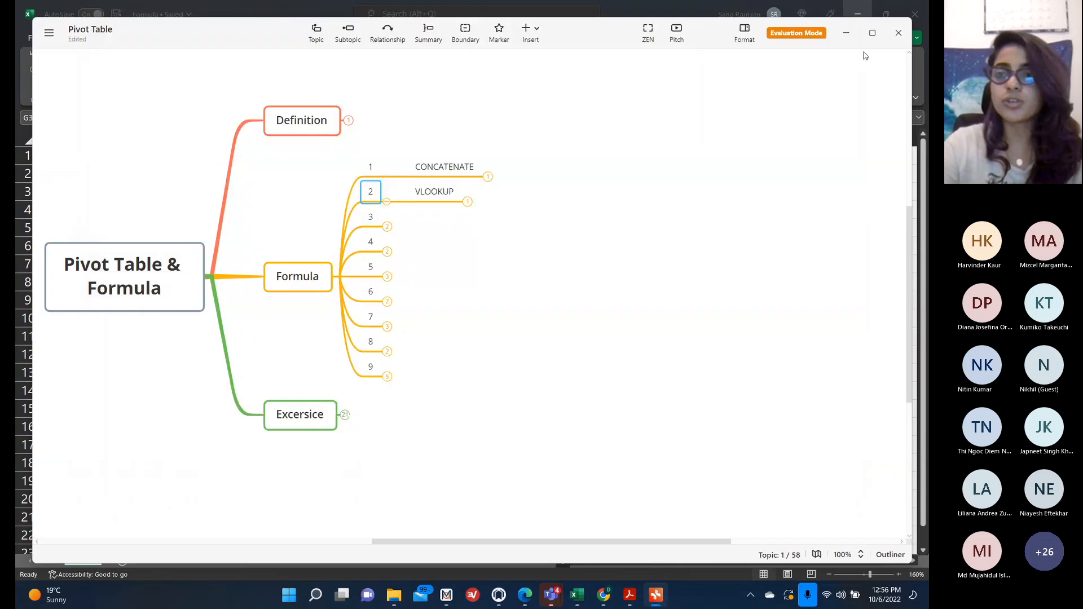
pyautogui.click(845, 32)
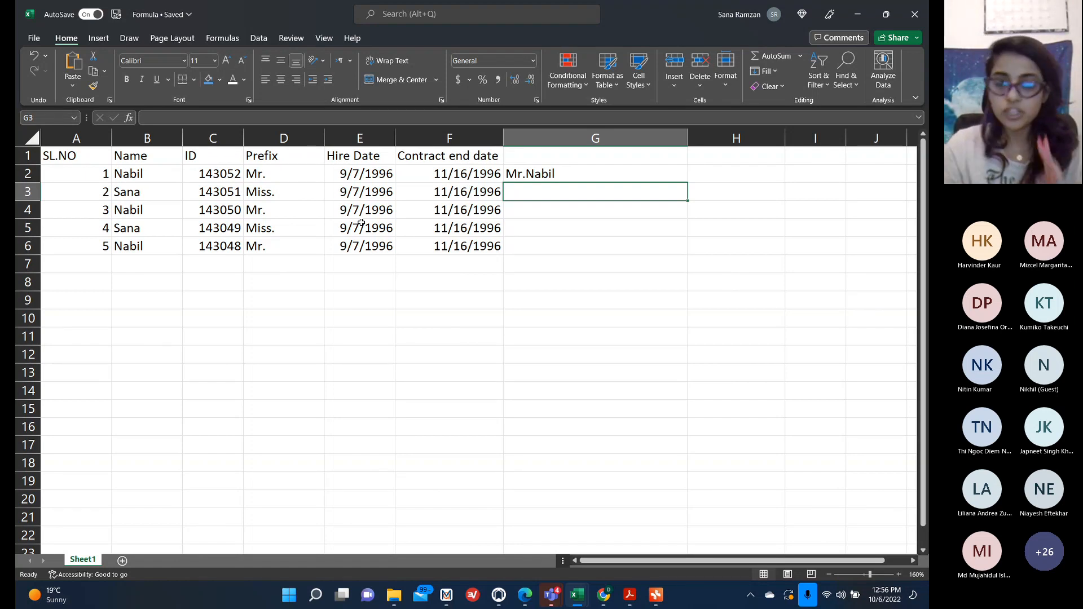
# In G3, build a VLOOKUP formula looking up 143051 in range C1:F6 with column index 3.
pyautogui.write('=')
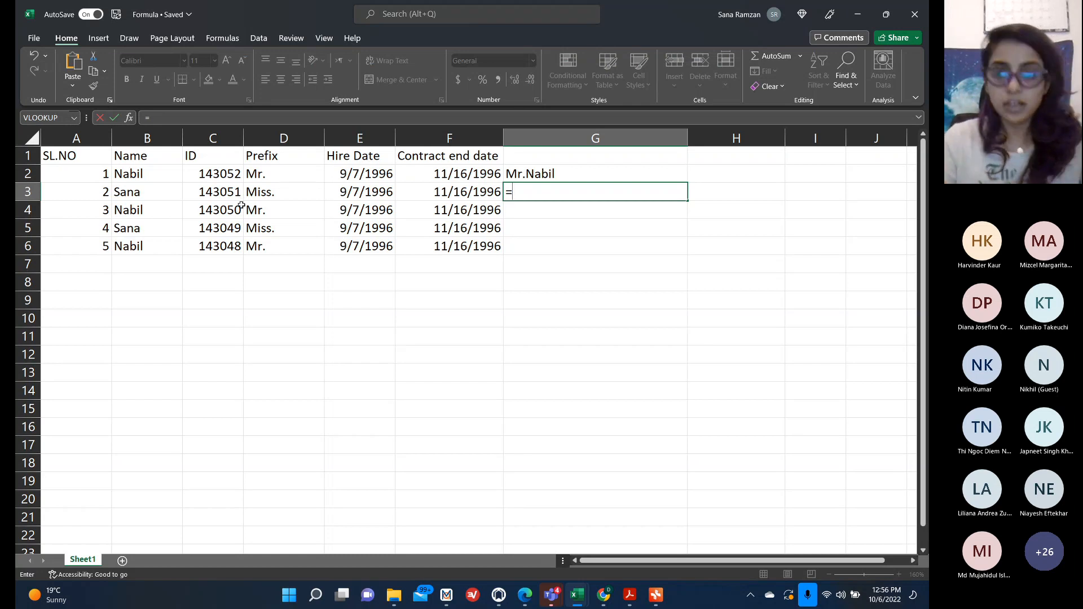
pyautogui.write('vlook')
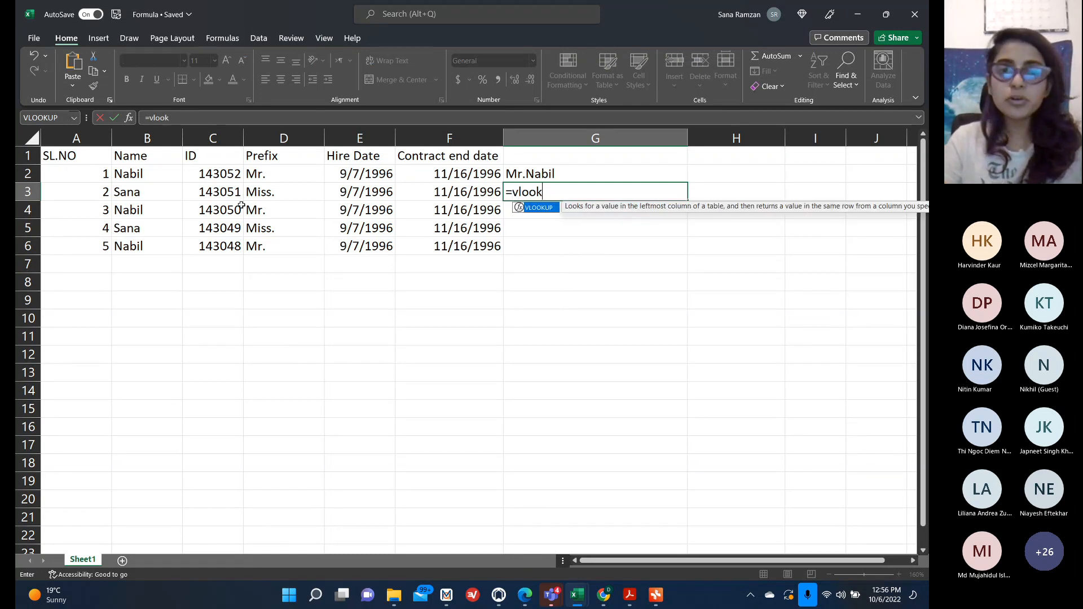
pyautogui.doubleClick(542, 209)
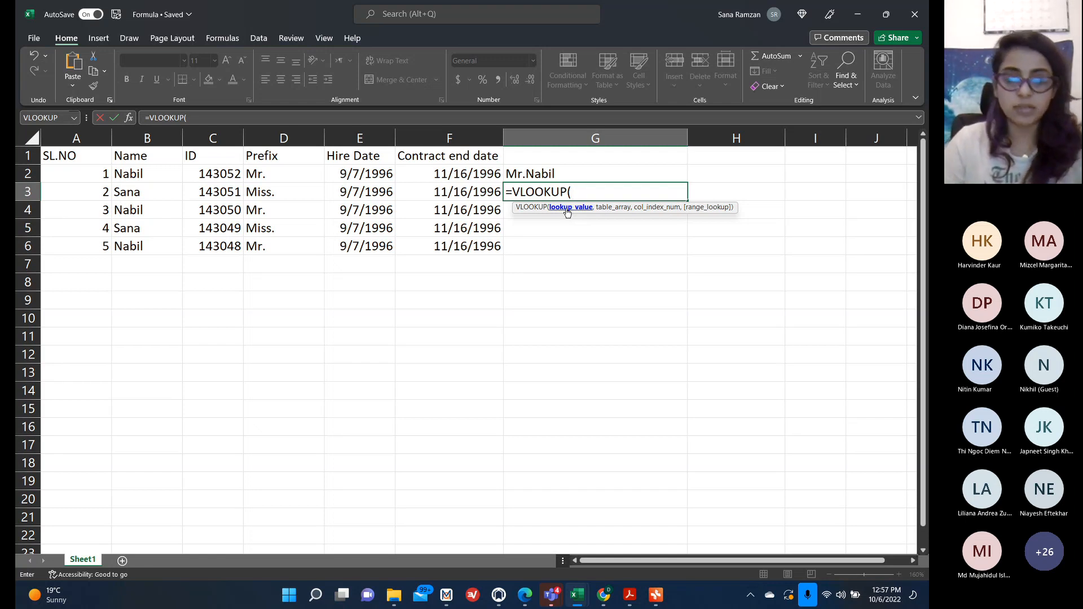
pyautogui.write('14')
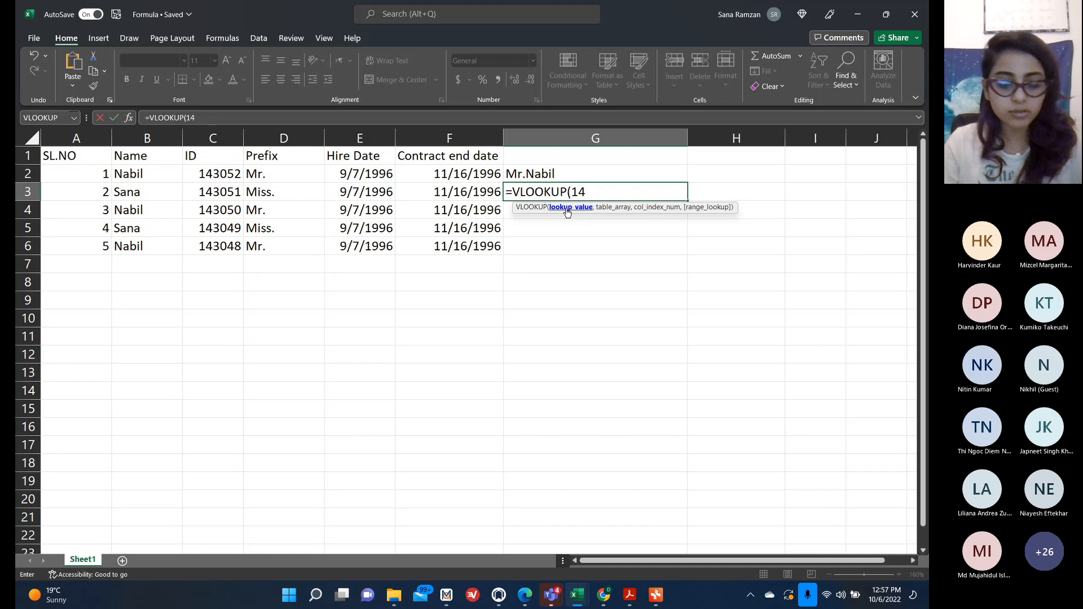
pyautogui.write('30')
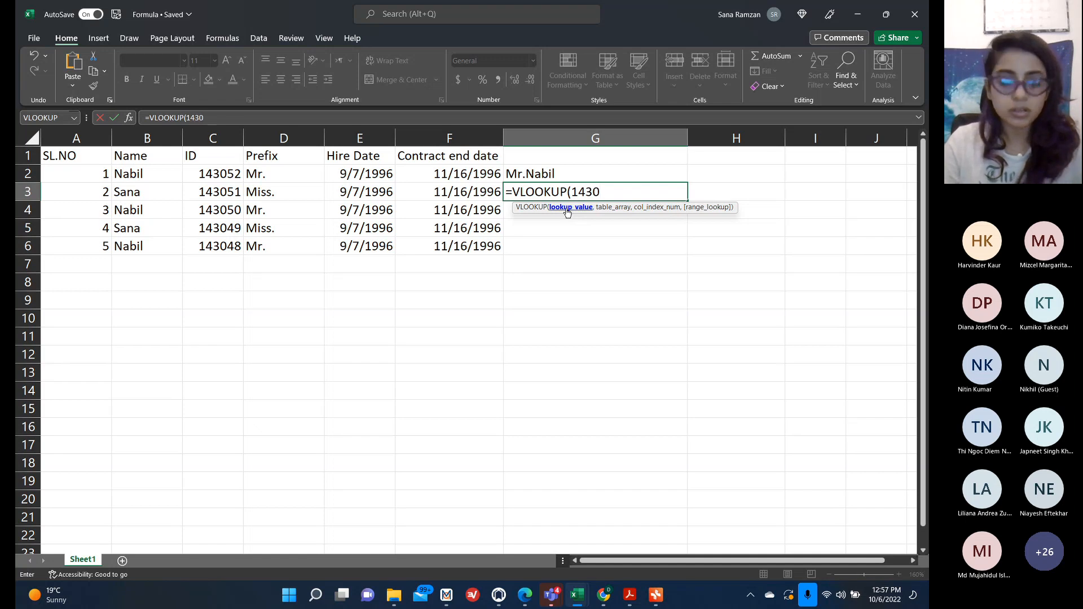
pyautogui.write('51,')
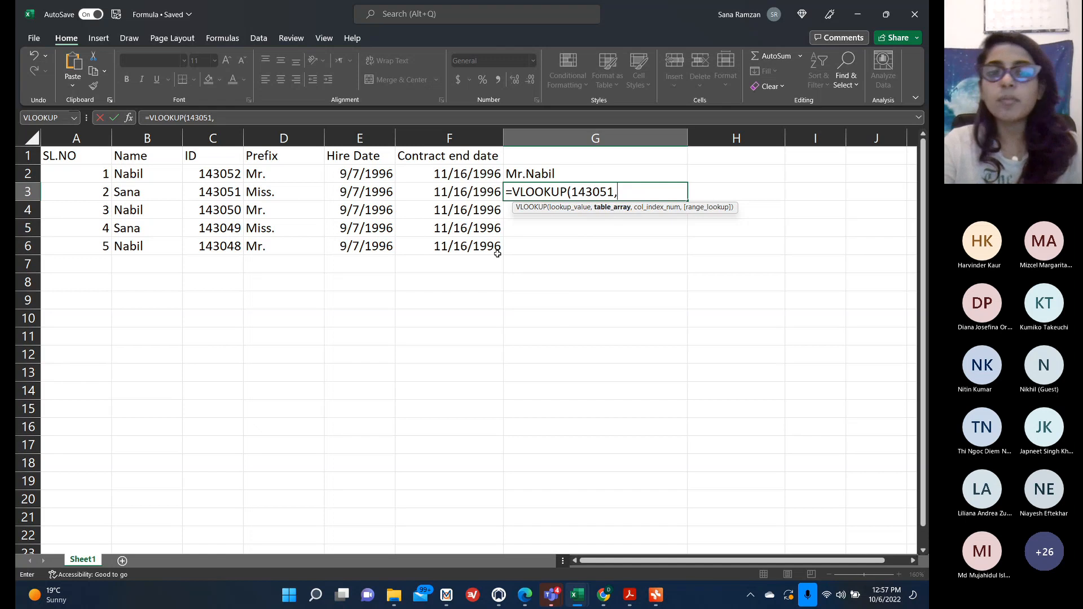
pyautogui.moveTo(223, 157); pyautogui.dragTo(435, 246)
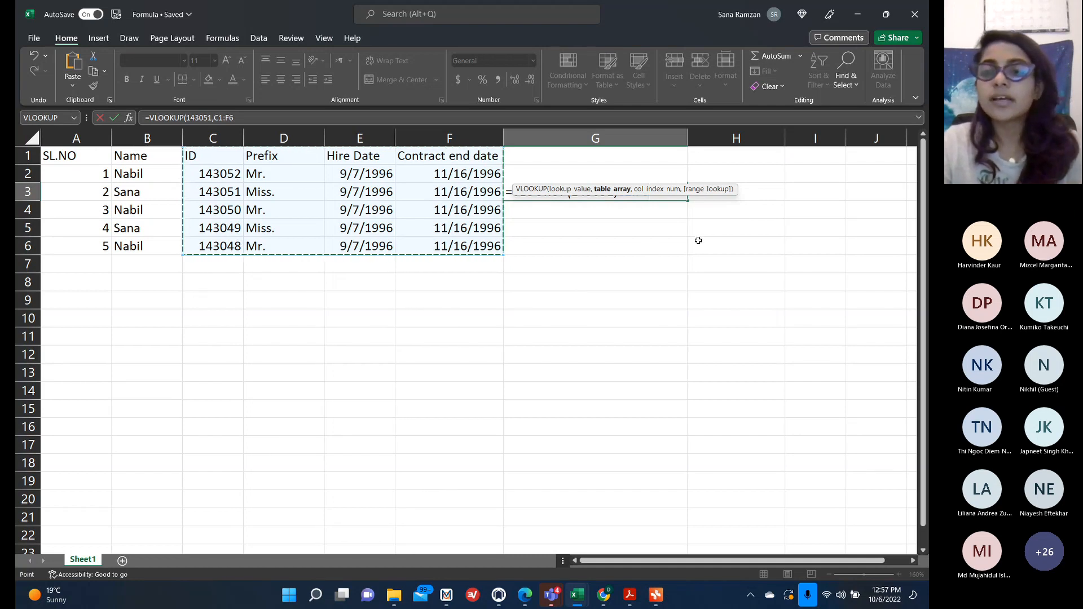
pyautogui.write(',3')
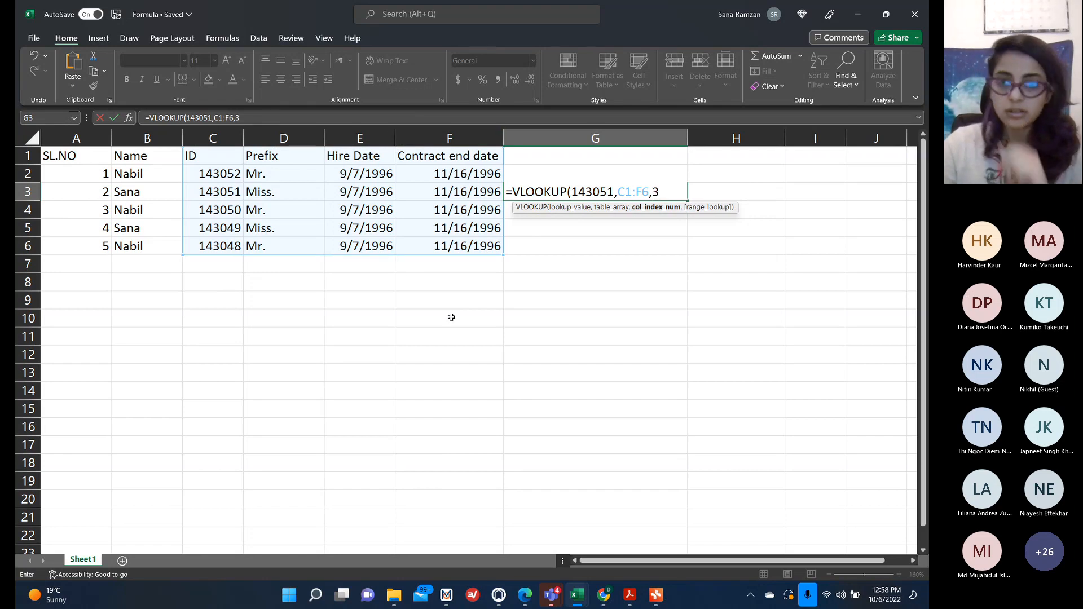
pyautogui.click(827, 563)
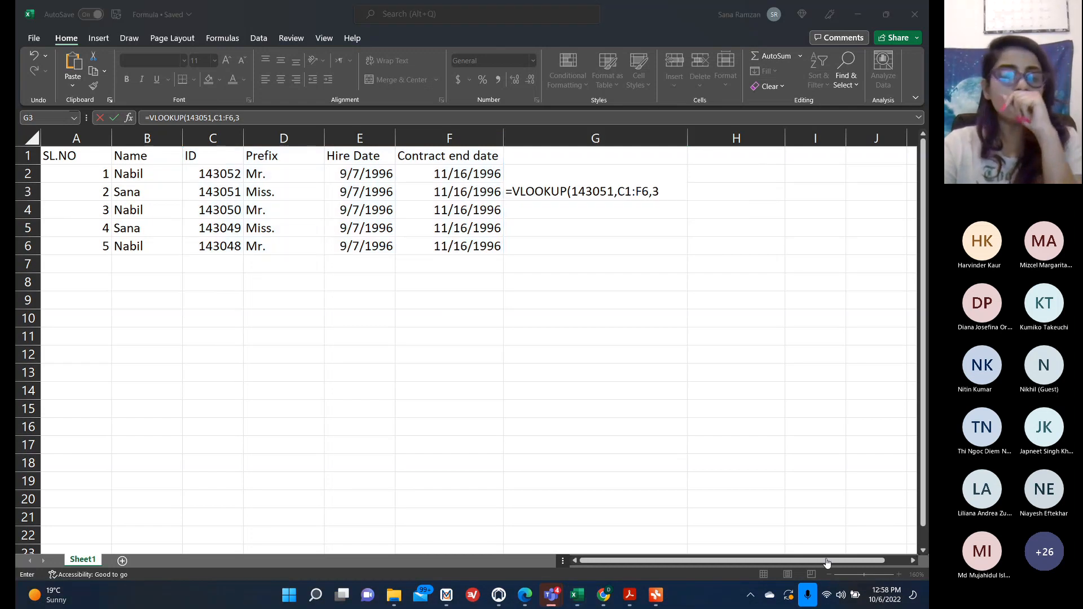
pyautogui.click(827, 563)
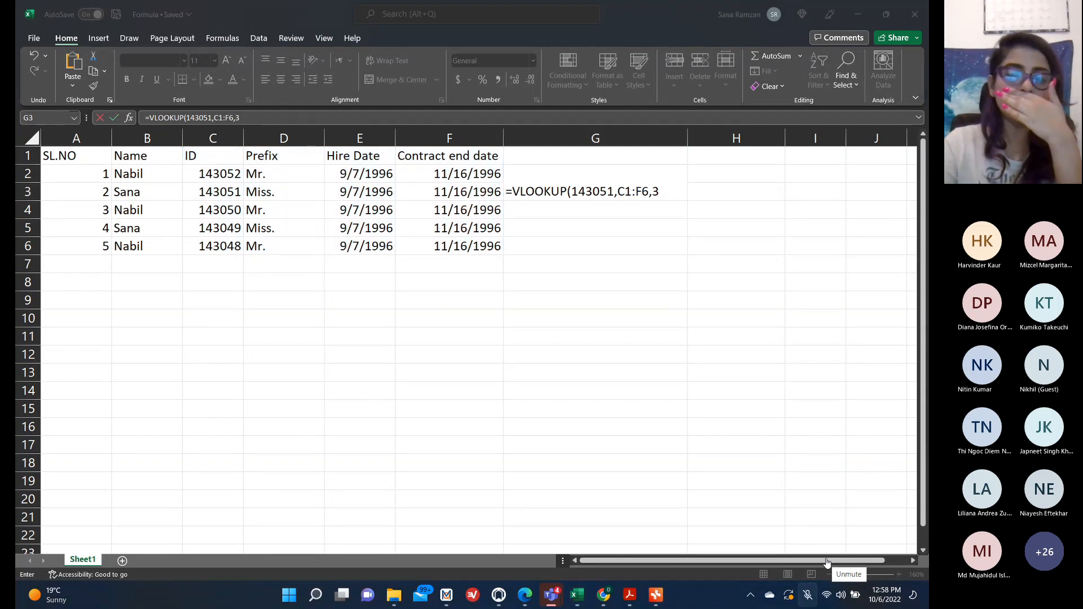
pyautogui.click(827, 563)
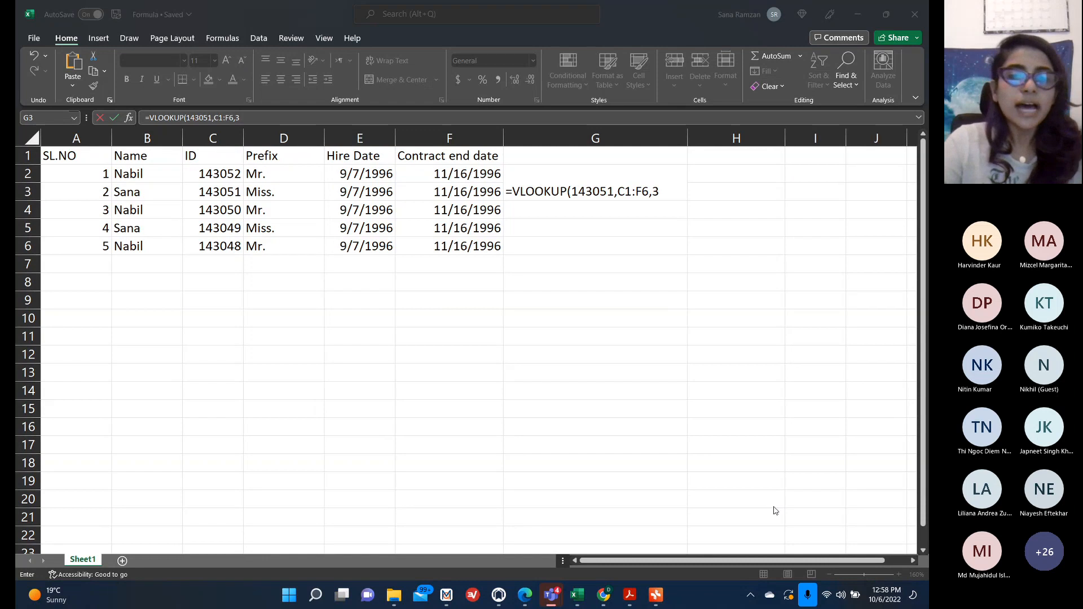
# Complete the G3 VLOOKUP formula with FALSE for exact match and enter it.
pyautogui.click(660, 182)
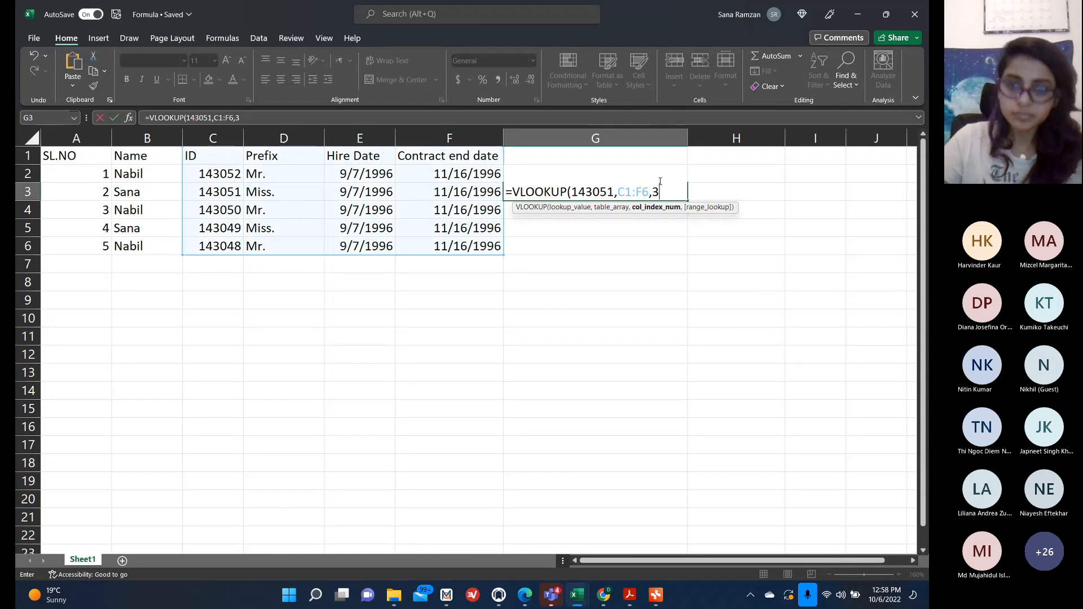
pyautogui.write(',')
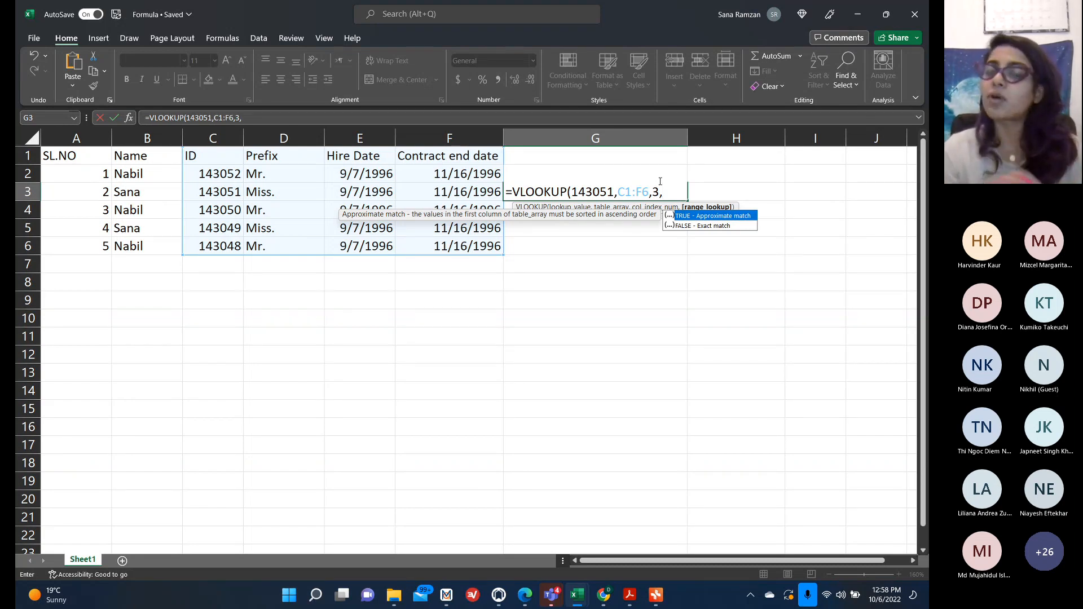
pyautogui.doubleClick(697, 226)
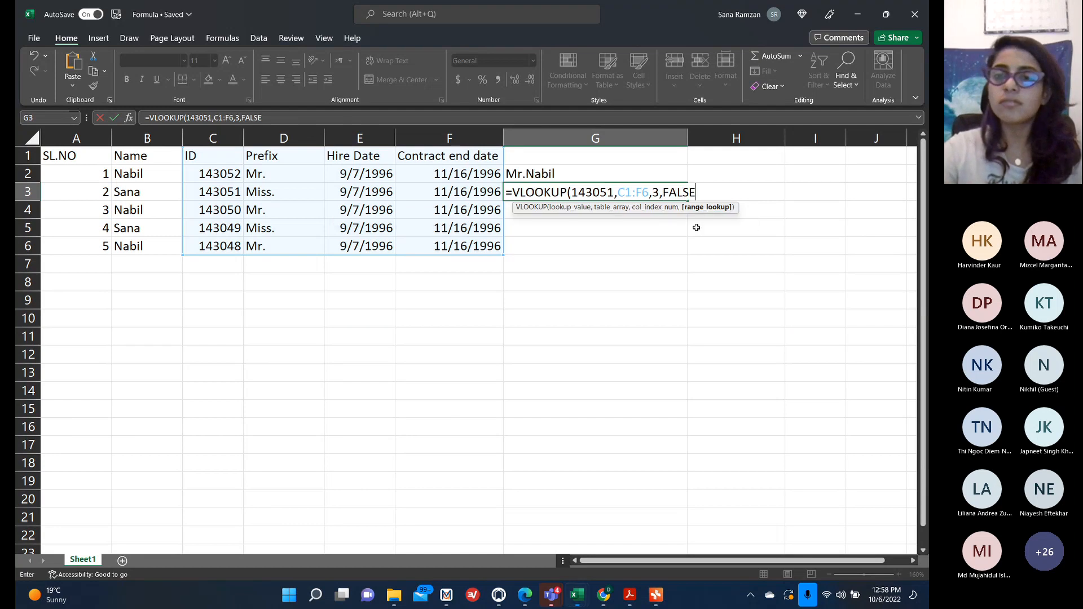
pyautogui.write(')')
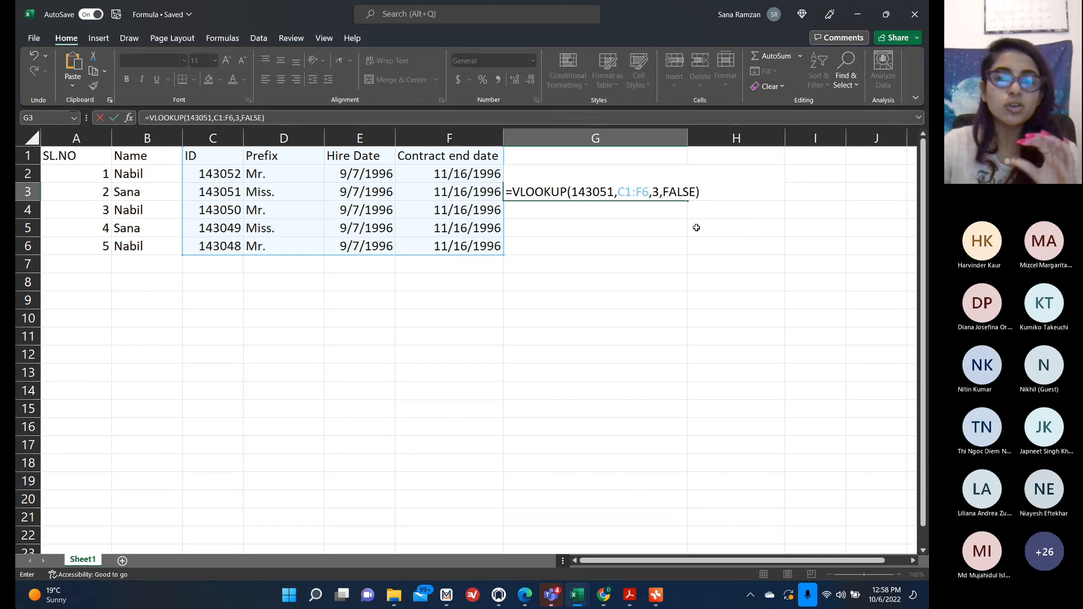
pyautogui.press('Return')
# Apply the Short Date number format to cell G3.
pyautogui.click(587, 190)
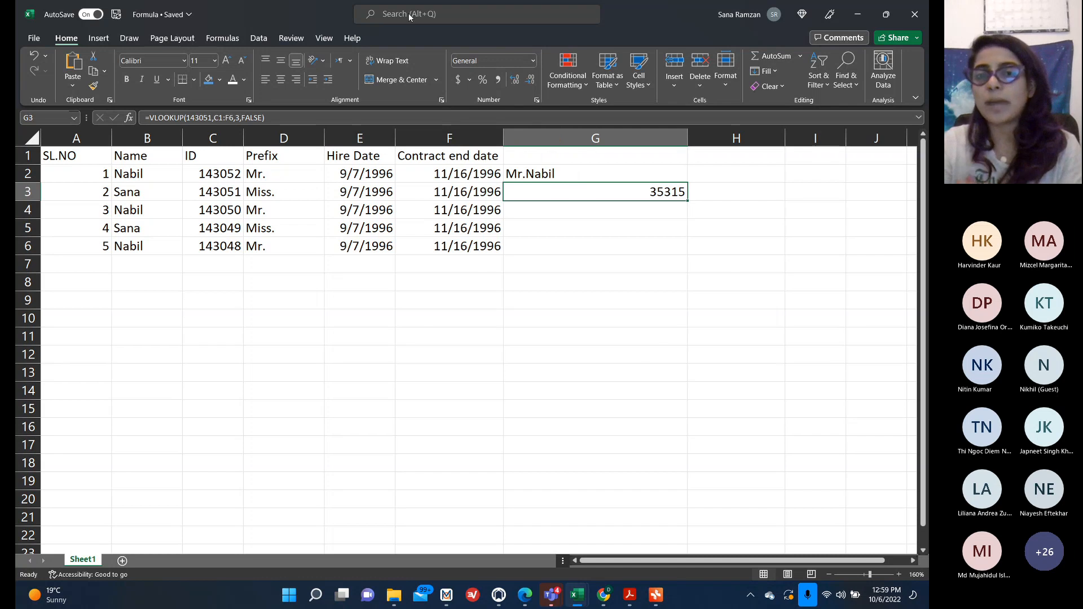
pyautogui.click(533, 61)
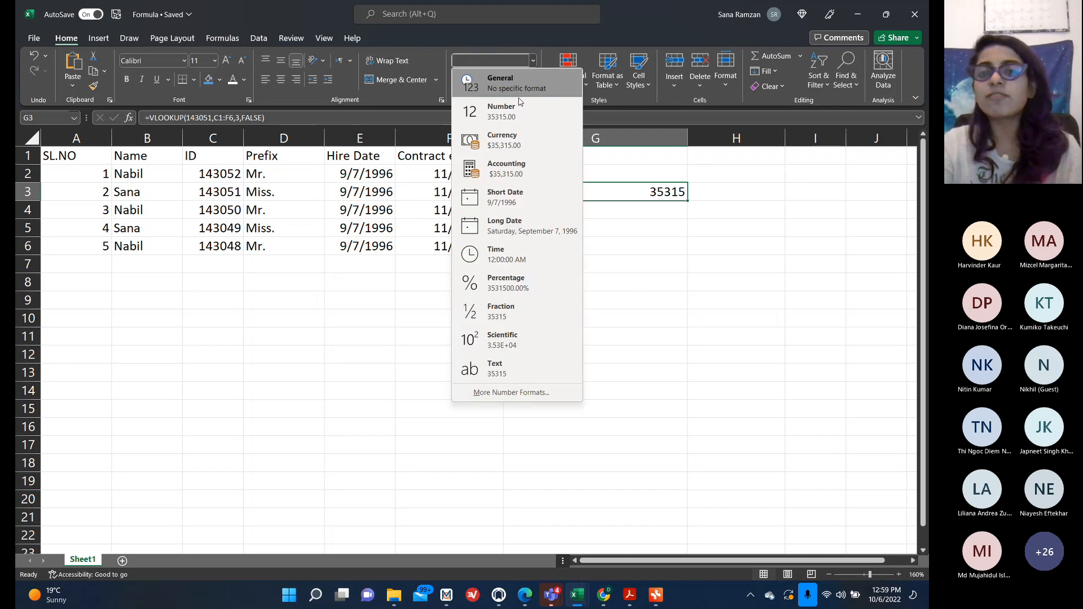
pyautogui.click(510, 210)
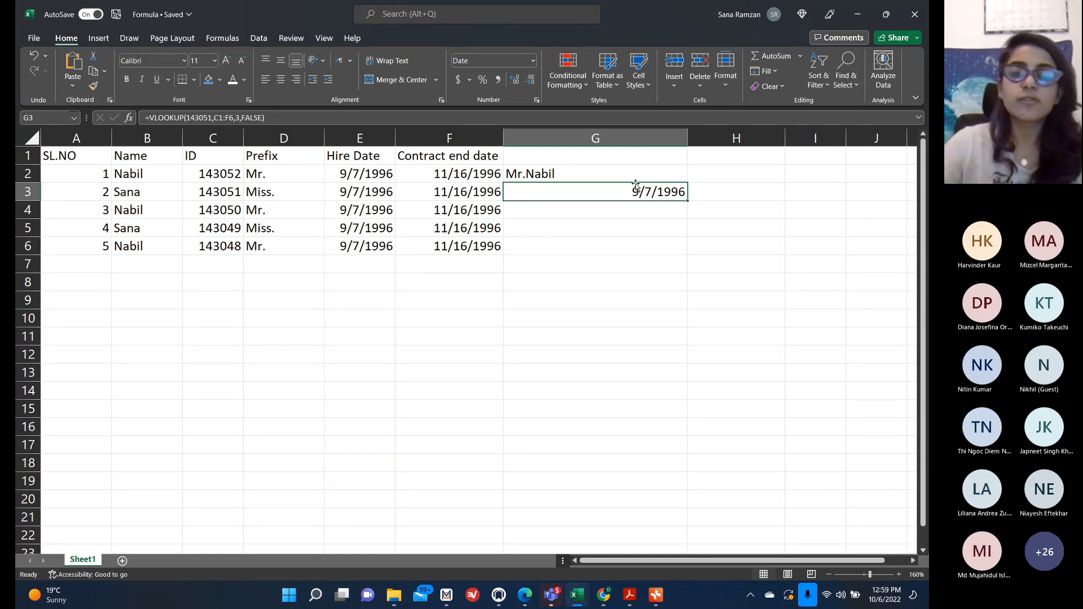
# Edit G3's VLOOKUP, deleting its arguments and entering "Sana" as the lookup value.
pyautogui.doubleClick(636, 190)
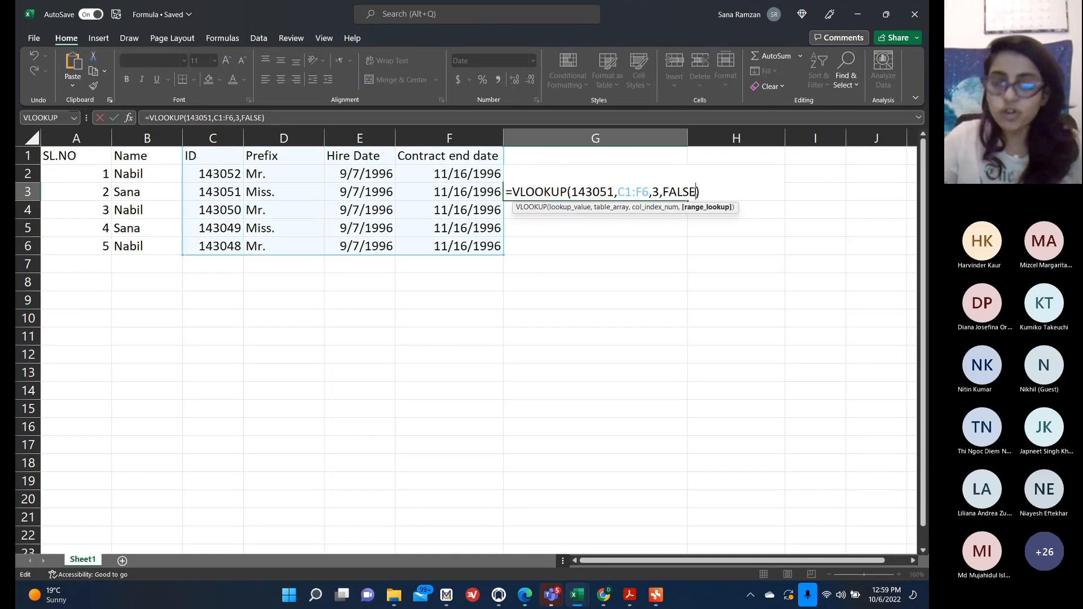
pyautogui.press('BackSpace')
pyautogui.press('BackSpace')
pyautogui.press('BackSpace')
pyautogui.press('BackSpace')
pyautogui.press('BackSpace')
pyautogui.press('BackSpace')
pyautogui.press('BackSpace')
pyautogui.press('BackSpace')
pyautogui.press('BackSpace')
pyautogui.press('BackSpace')
pyautogui.press('BackSpace')
pyautogui.press('BackSpace')
pyautogui.press('BackSpace')
pyautogui.press('BackSpace')
pyautogui.press('BackSpace')
pyautogui.press('BackSpace')
pyautogui.press('BackSpace')
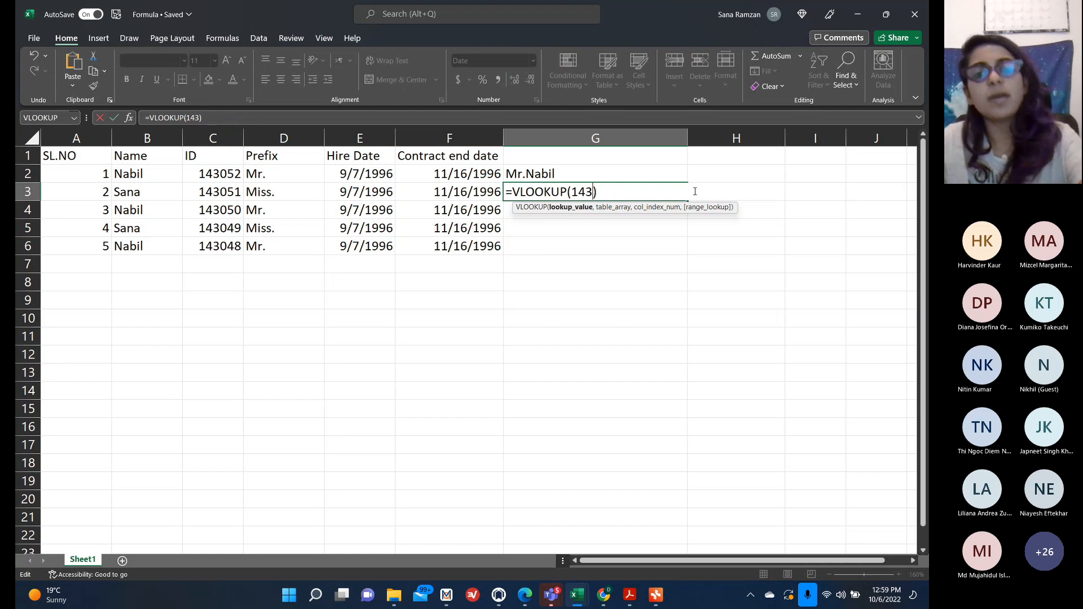
pyautogui.press('BackSpace')
pyautogui.press('BackSpace')
pyautogui.press('BackSpace')
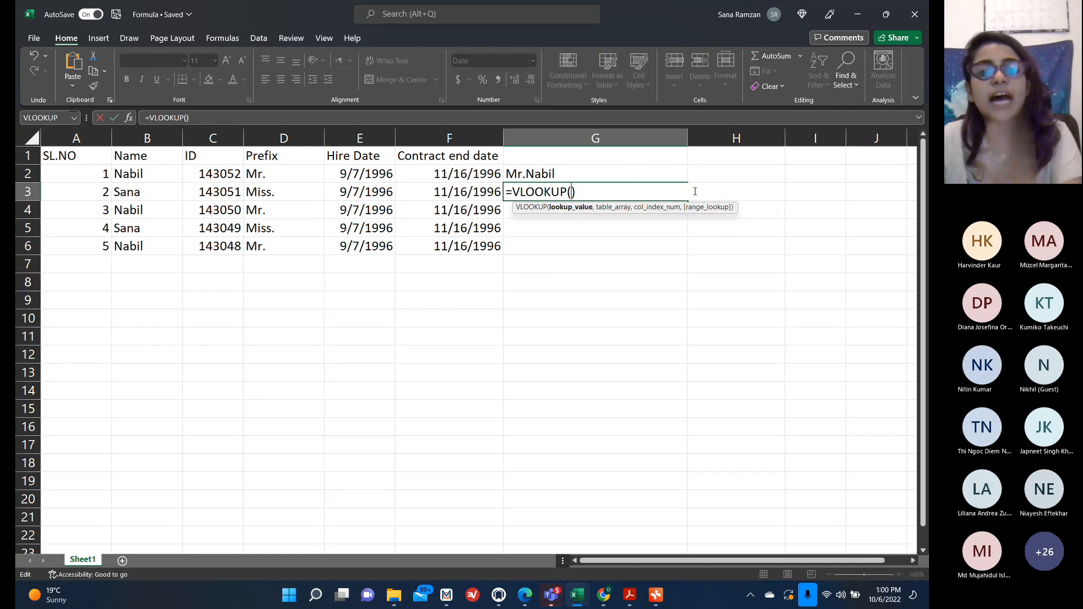
pyautogui.write('"')
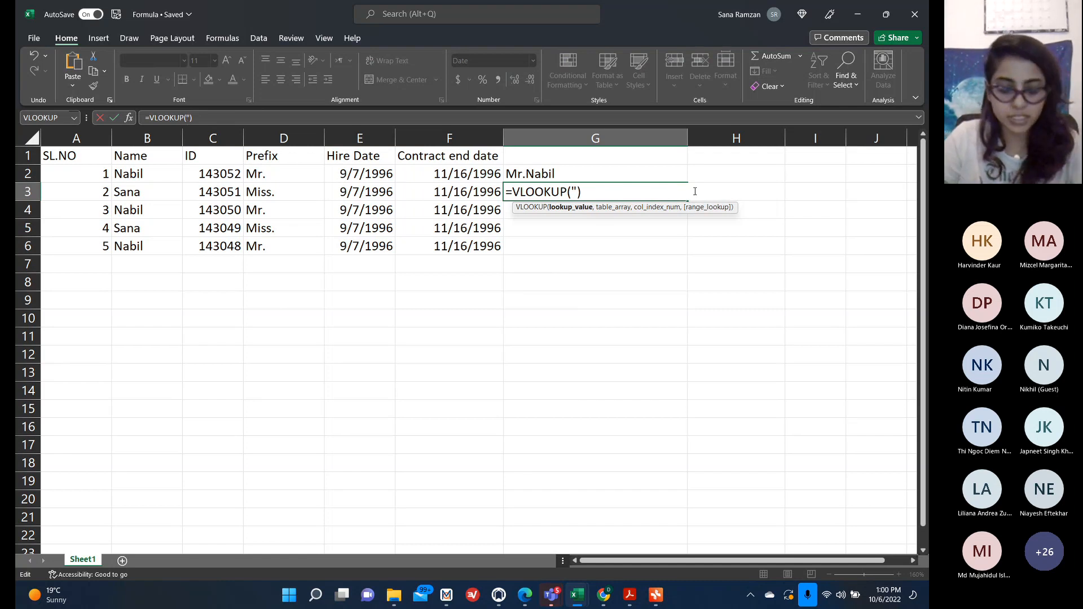
pyautogui.write('Sana",')
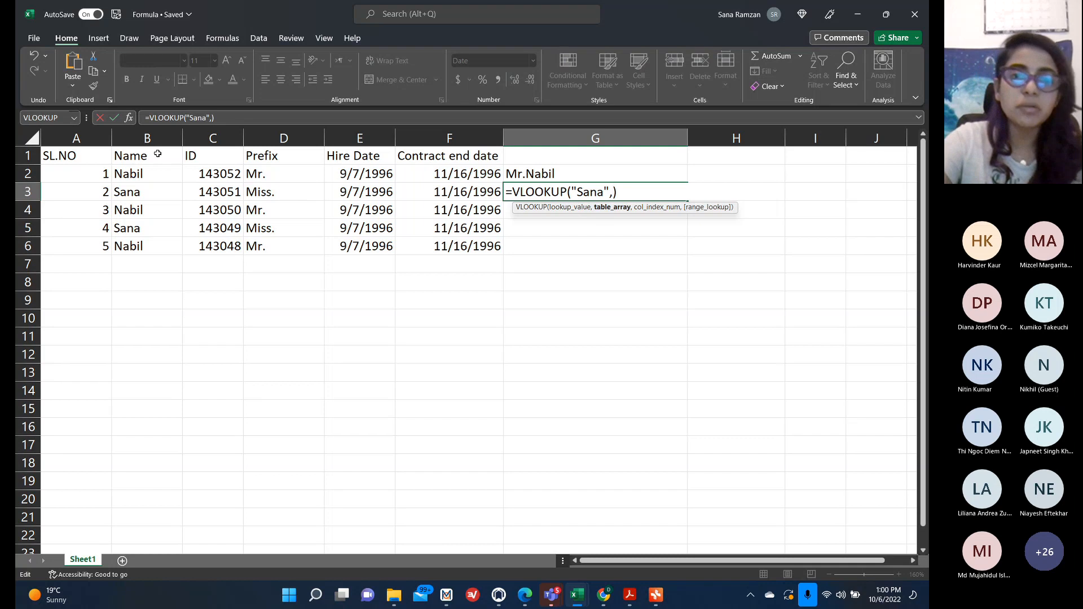
# Finish G3's formula with table range B1:C6, column index 2 and FALSE exact match, and enter it.
pyautogui.moveTo(158, 154); pyautogui.dragTo(222, 246)
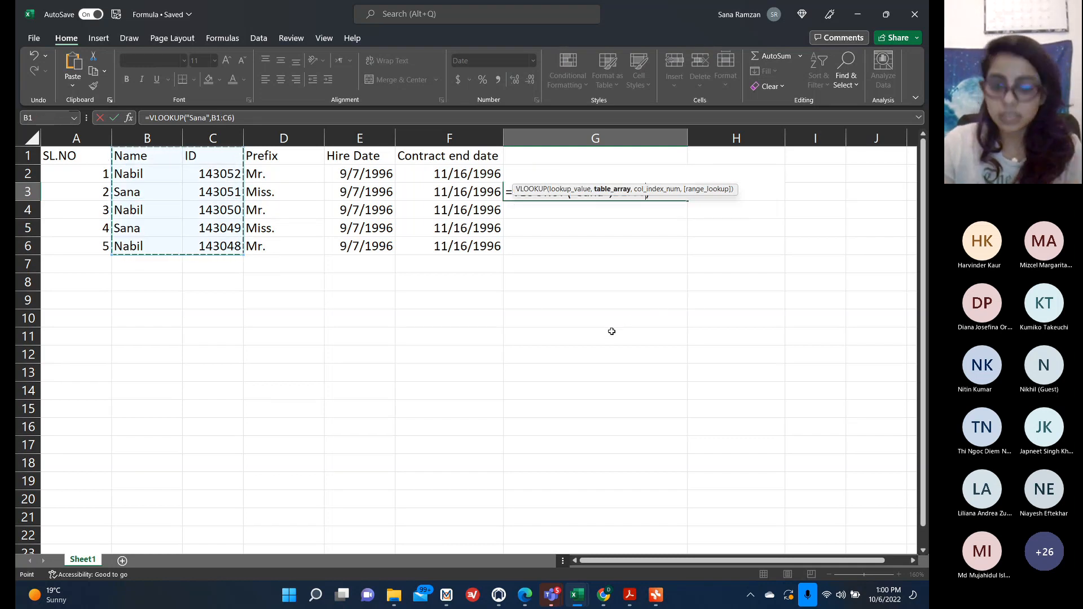
pyautogui.write(',')
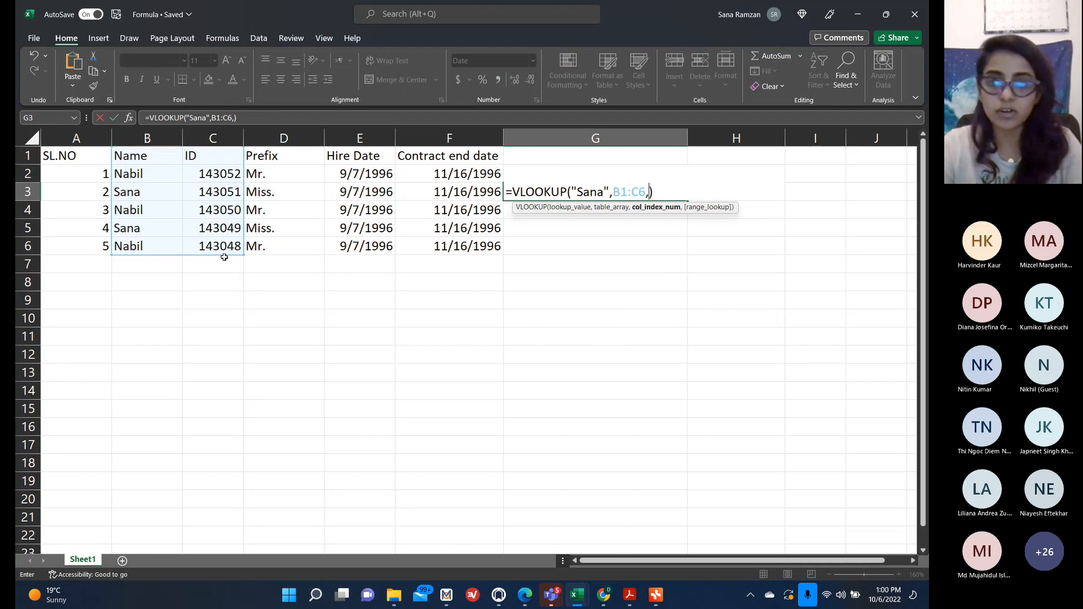
pyautogui.write('2')
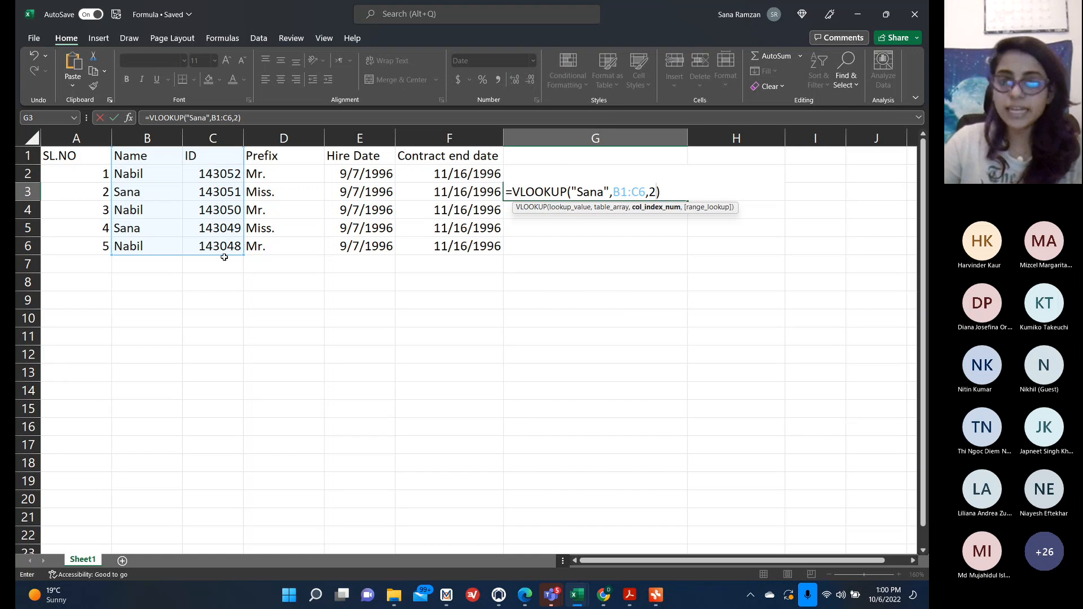
pyautogui.write(',')
pyautogui.click(688, 226)
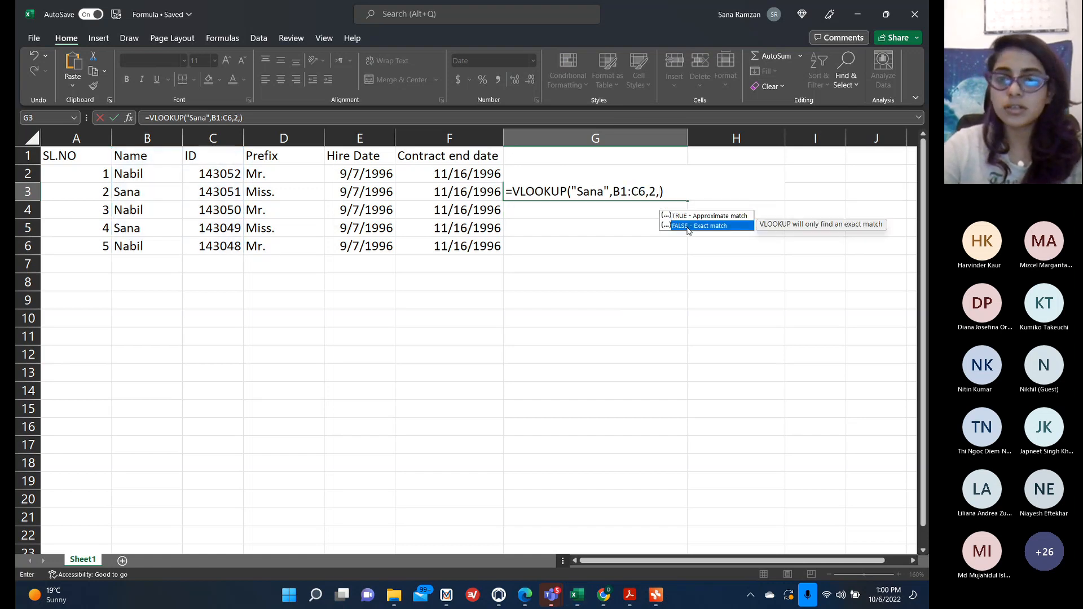
pyautogui.doubleClick(688, 227)
pyautogui.press('Return')
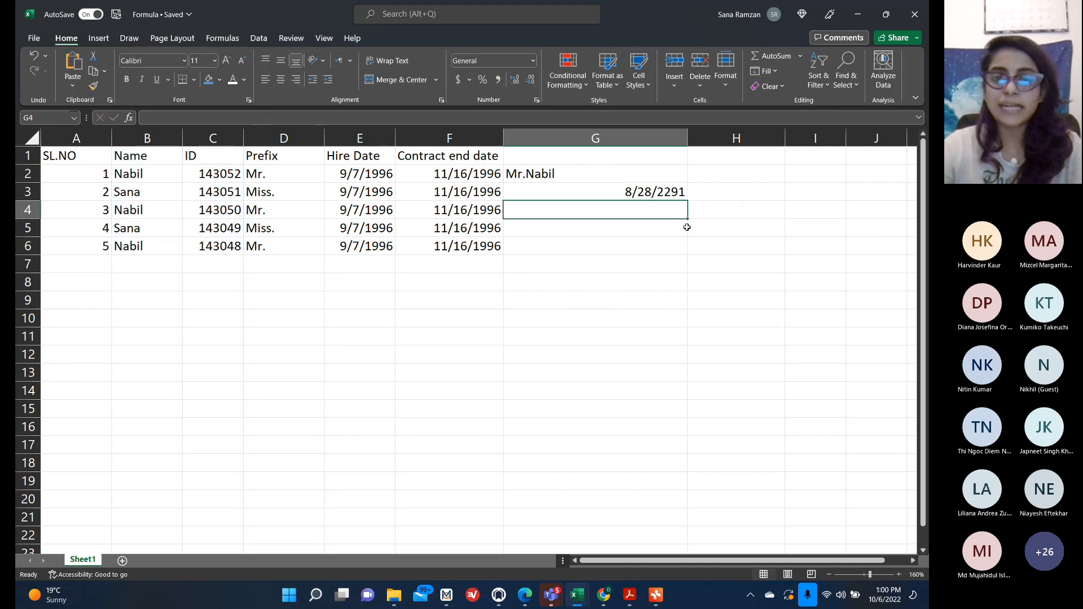
# Change G3's number format to Number and then to General.
pyautogui.click(634, 192)
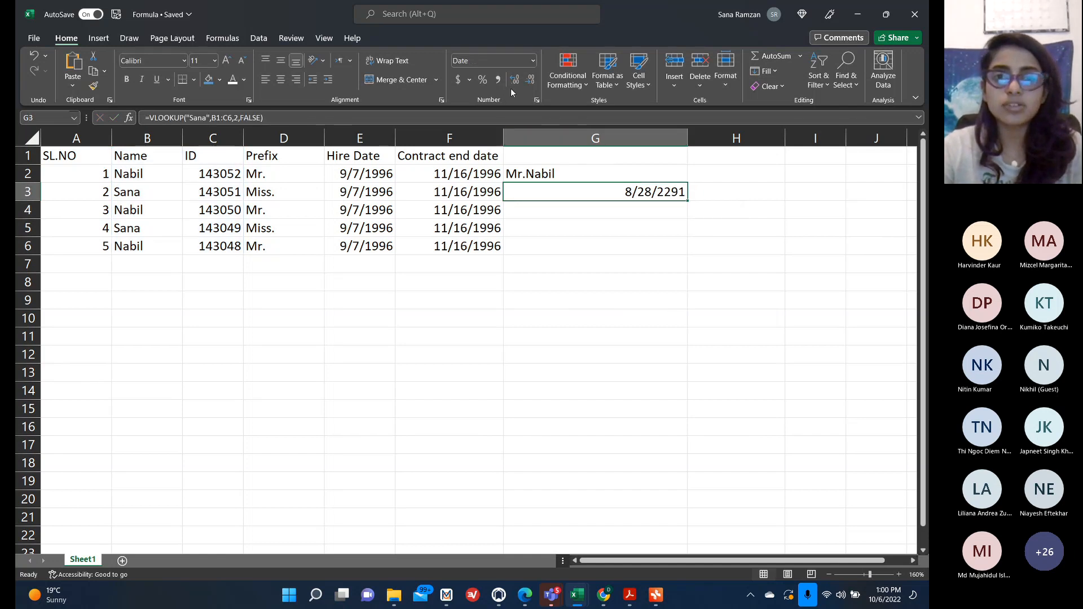
pyautogui.click(532, 62)
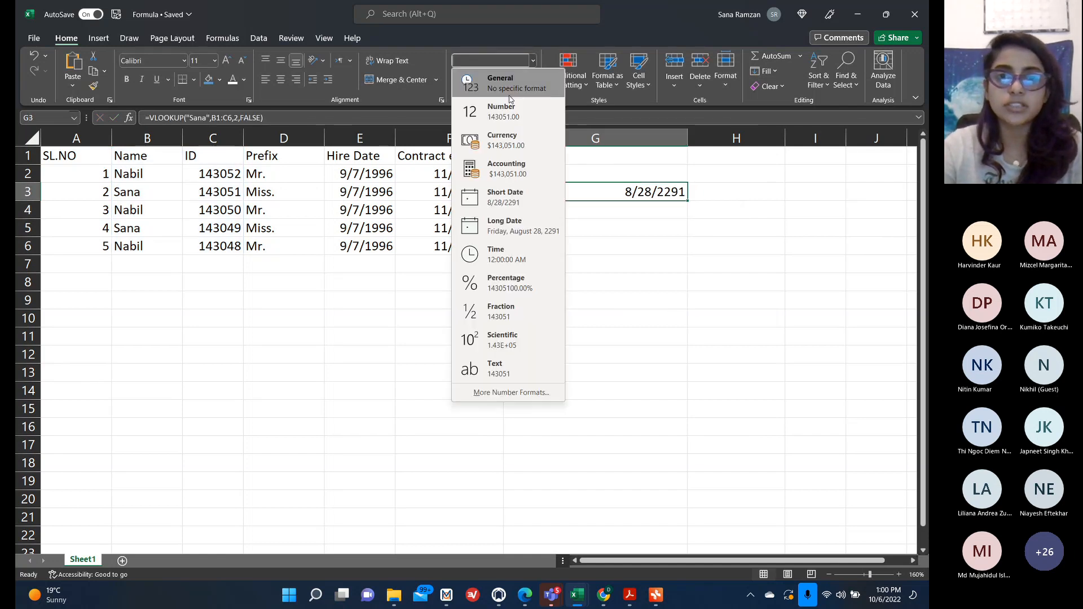
pyautogui.click(508, 98)
pyautogui.click(533, 66)
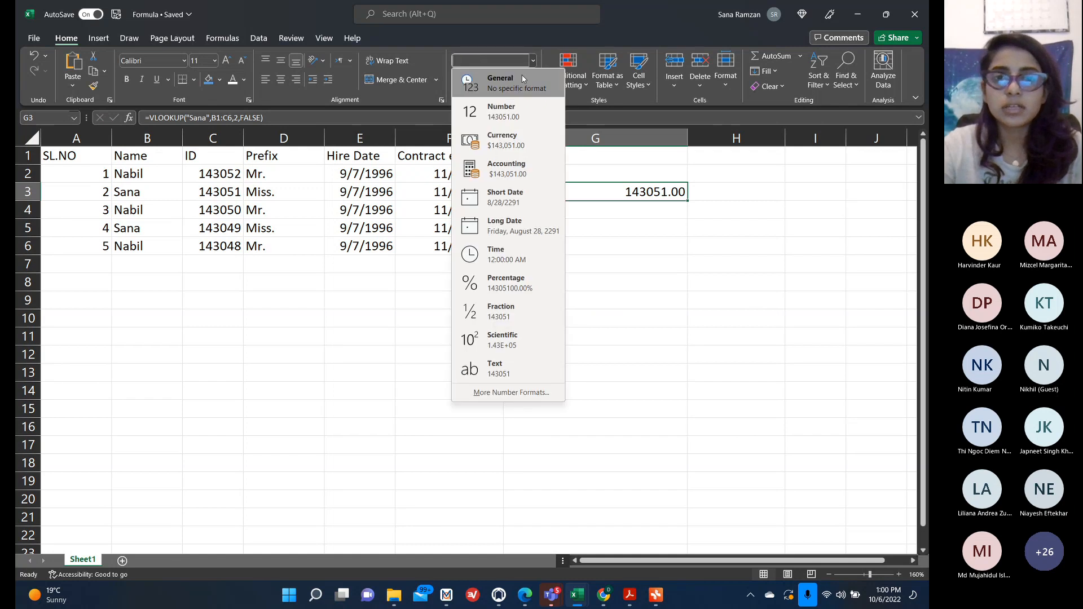
pyautogui.click(485, 80)
pyautogui.click(631, 324)
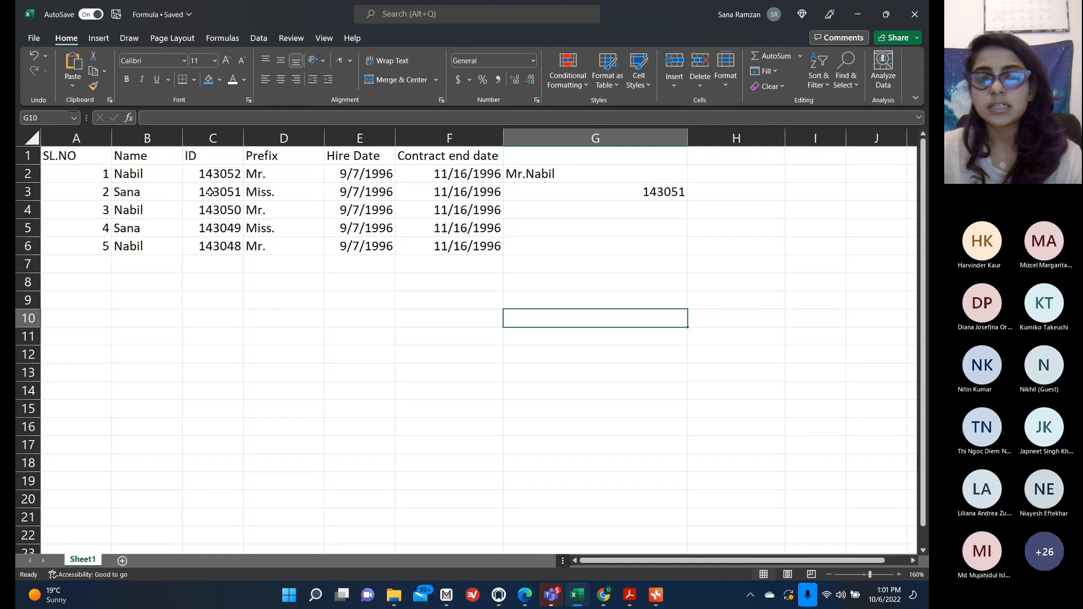
# In G5, start a VLOOKUP formula with 143051 as the lookup value.
pyautogui.click(619, 227)
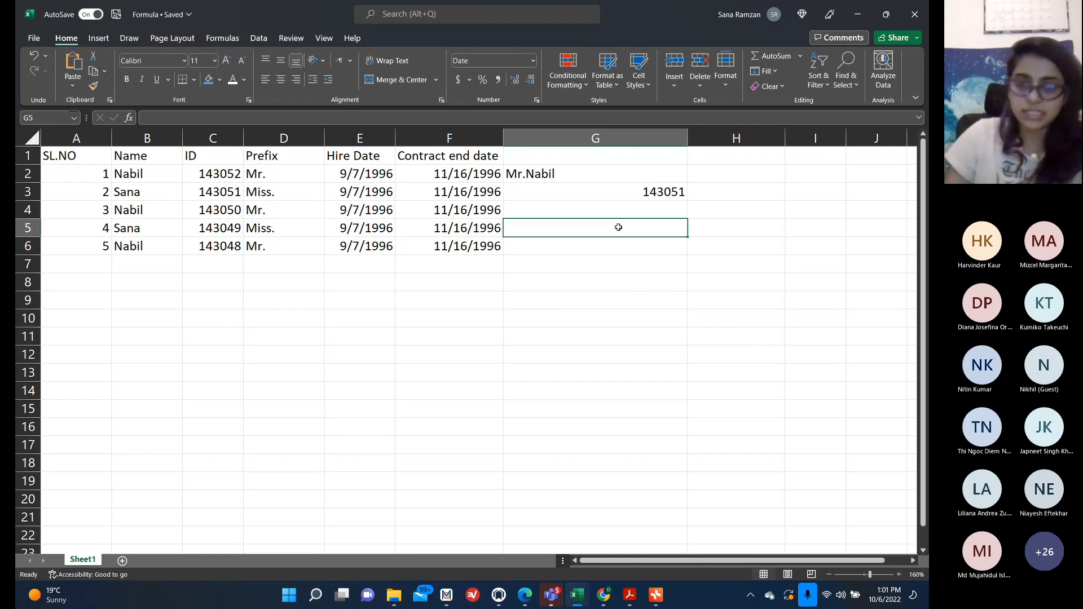
pyautogui.write('=v')
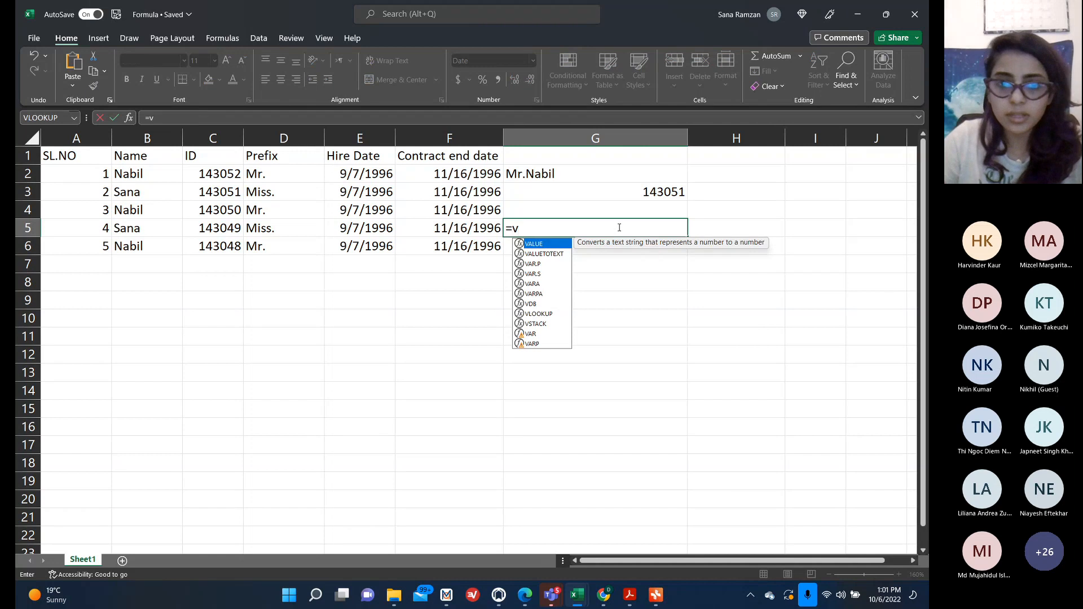
pyautogui.doubleClick(545, 314)
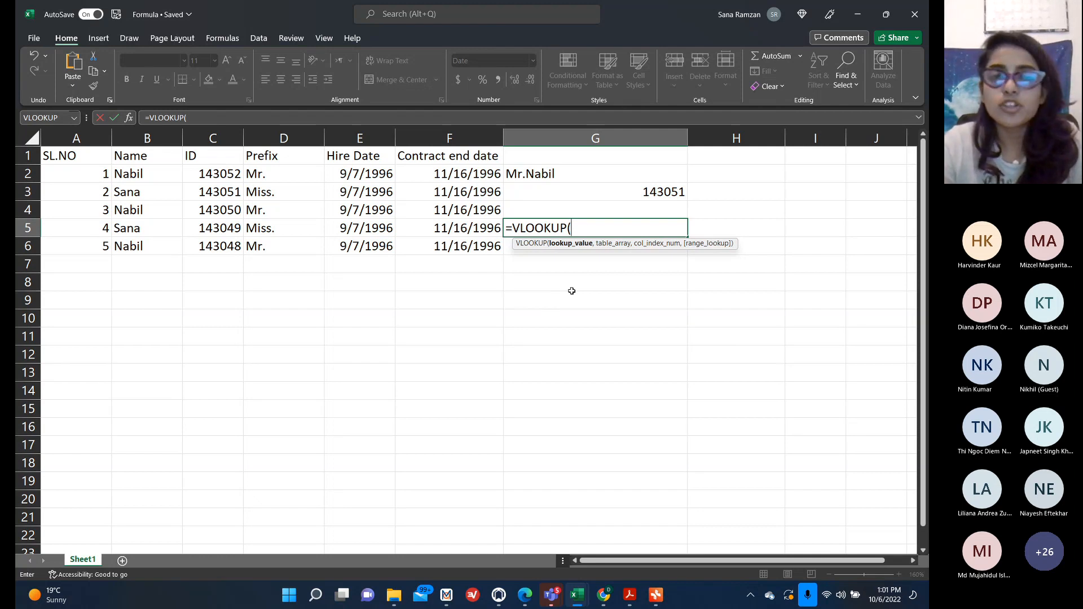
pyautogui.click(222, 193)
pyautogui.press('BackSpace')
pyautogui.press('BackSpace')
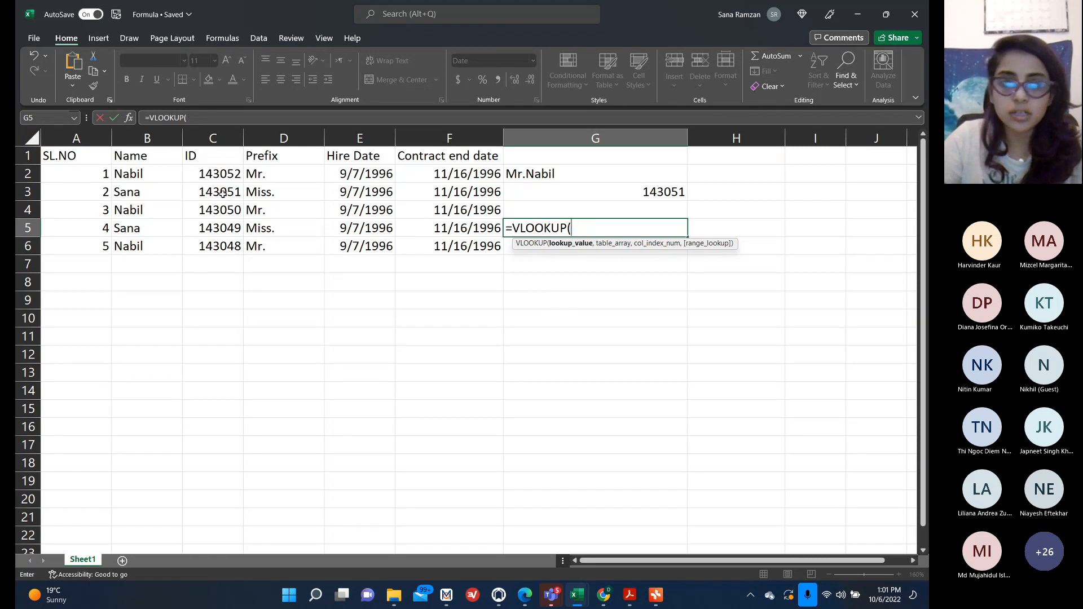
pyautogui.write('143')
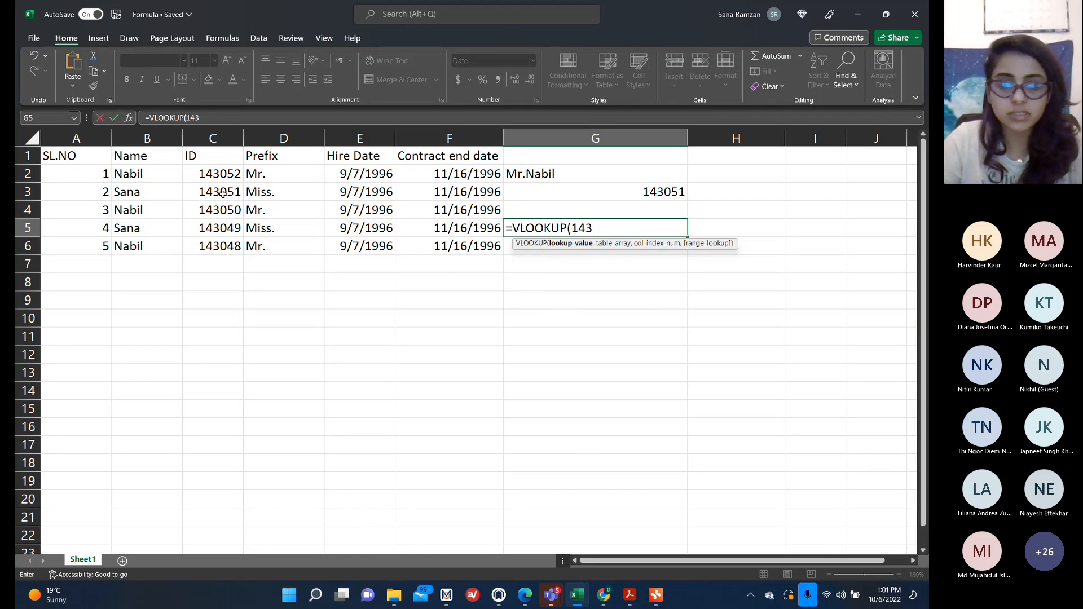
pyautogui.write('051,')
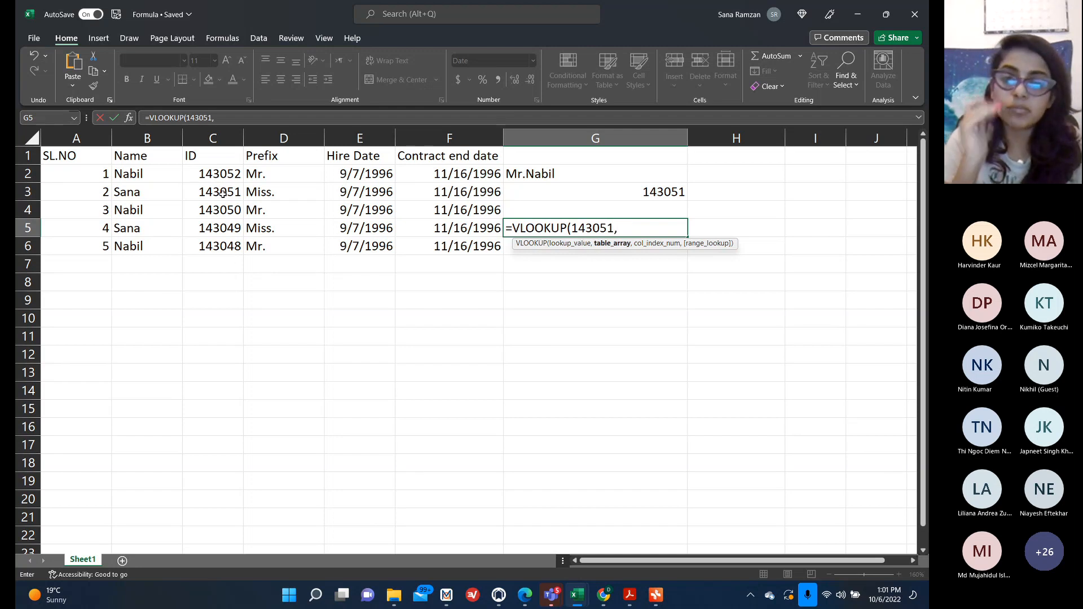
# Complete G5's formula with table range B1:C6, column index 1 and FALSE exact match, and enter it.
pyautogui.click(155, 157)
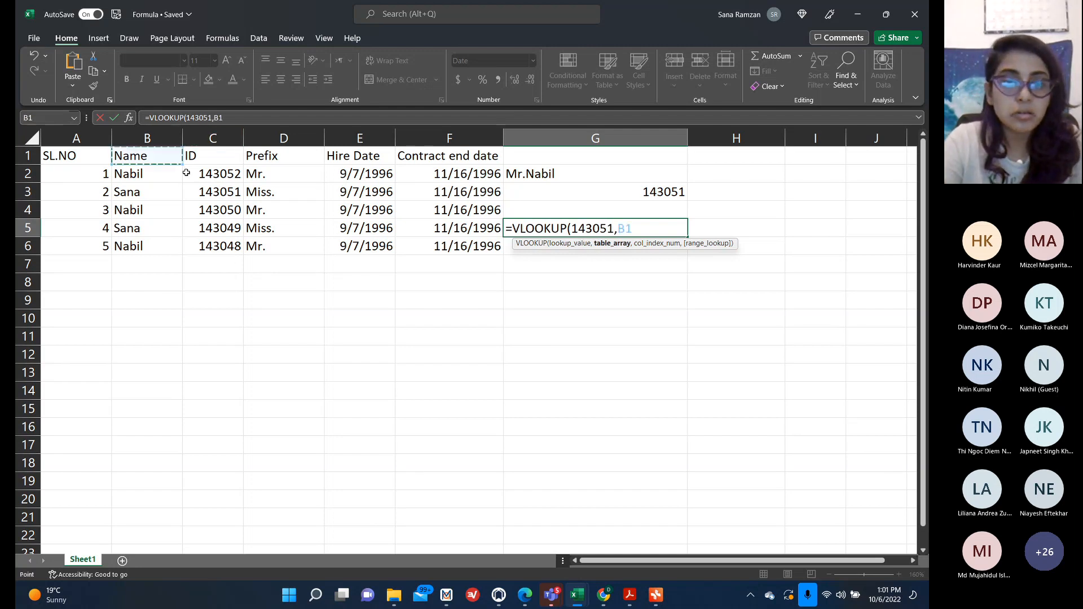
pyautogui.moveTo(186, 172); pyautogui.dragTo(241, 252)
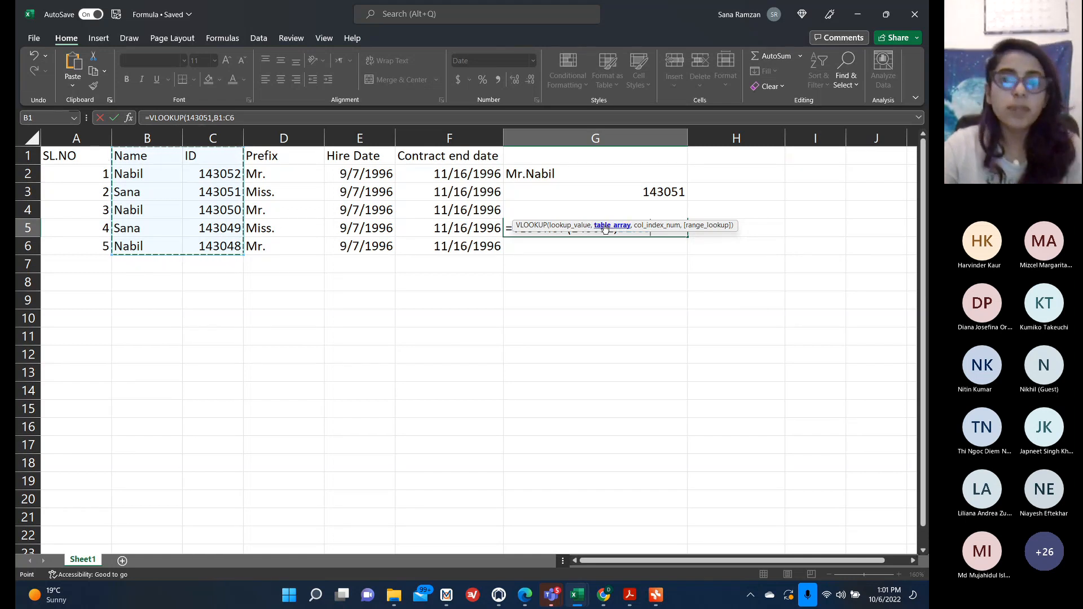
pyautogui.click(361, 115)
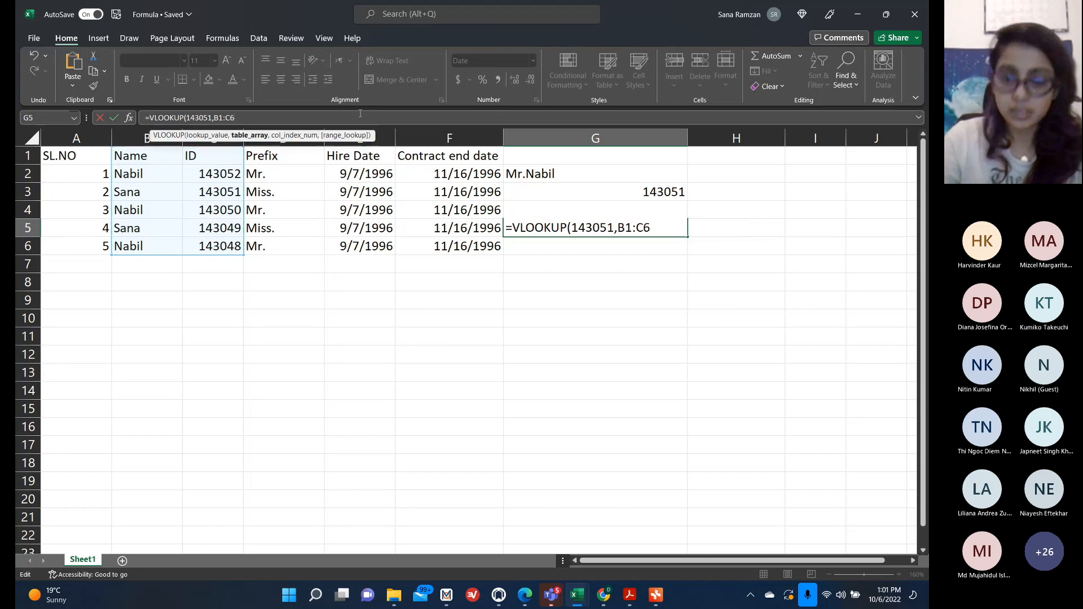
pyautogui.write(',')
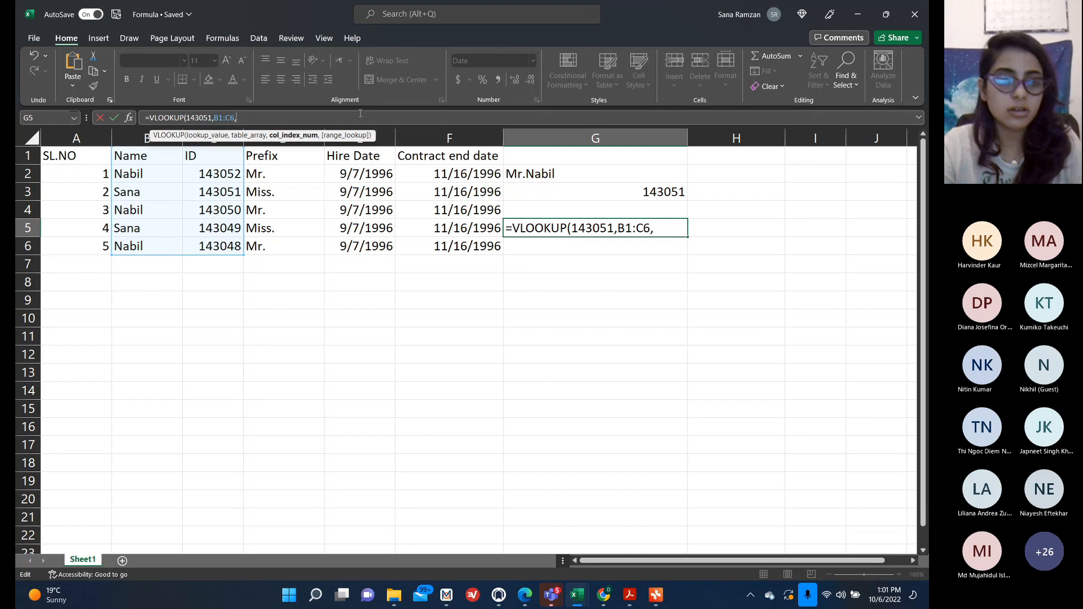
pyautogui.write('1,')
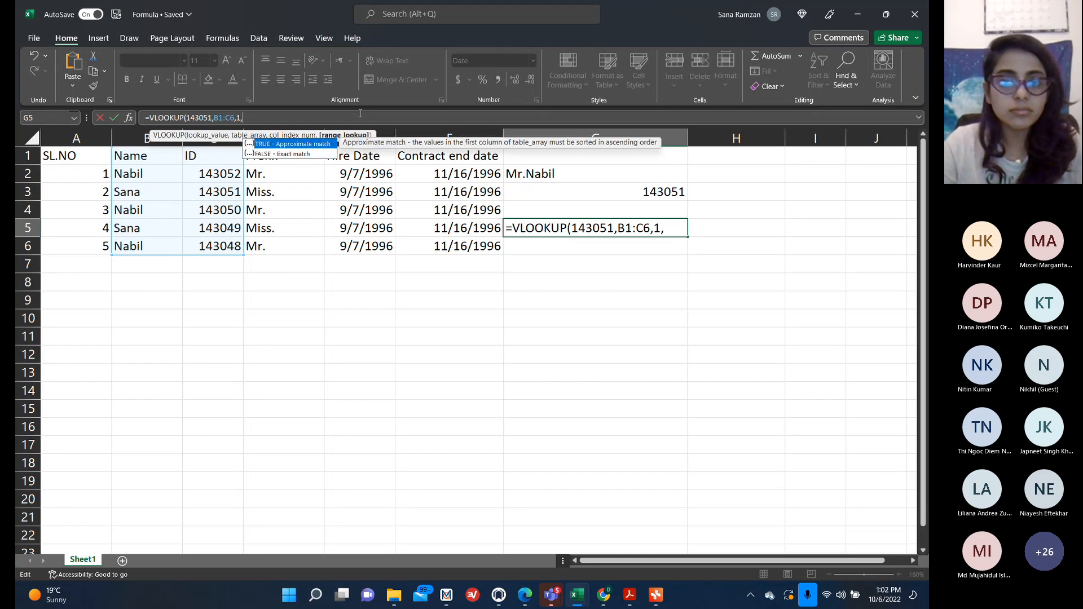
pyautogui.doubleClick(304, 153)
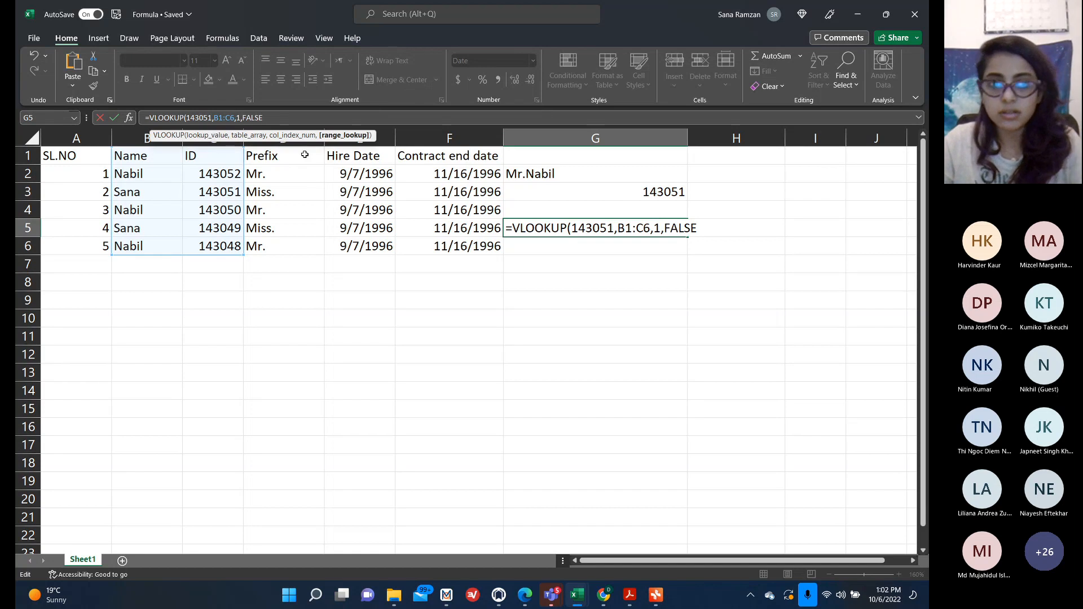
pyautogui.write(')')
pyautogui.press('Return')
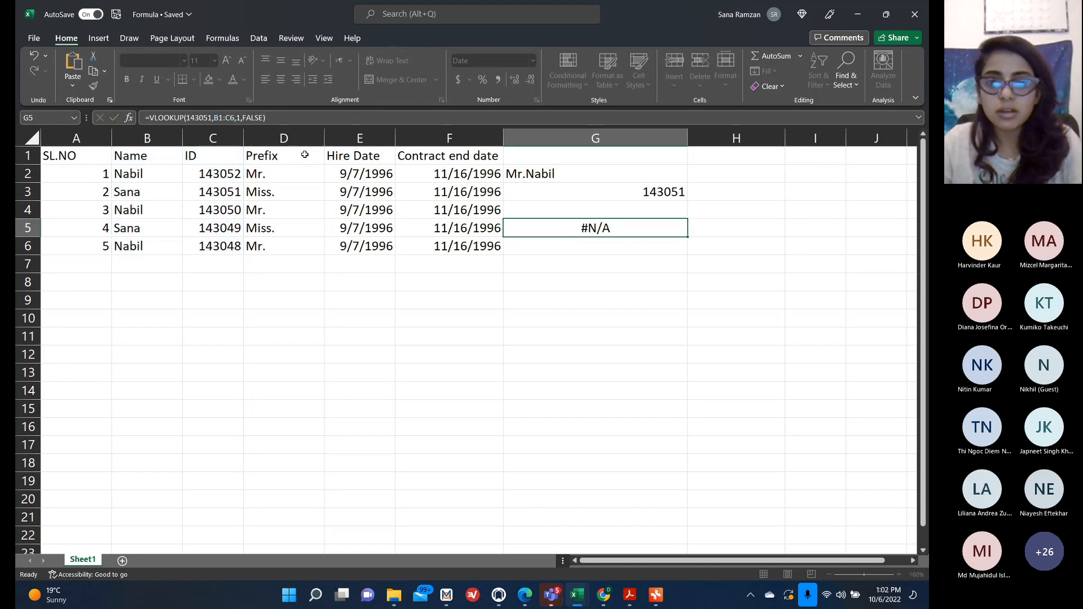
# Clear the VLOOKUP formula from G5 after reviewing its B1:C6 lookup range.
pyautogui.doubleClick(604, 225)
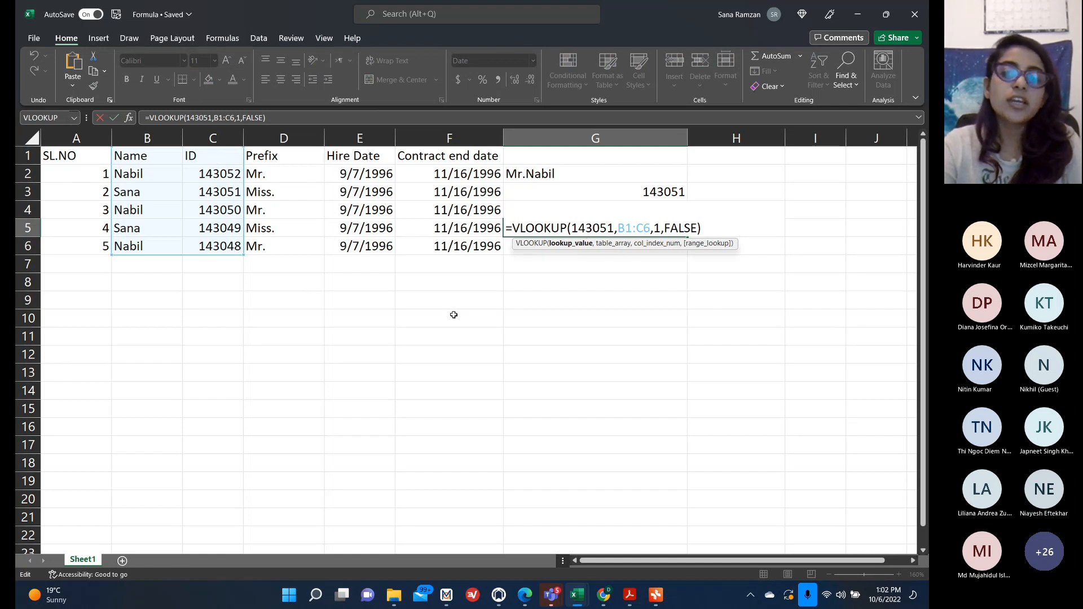
pyautogui.click(225, 295)
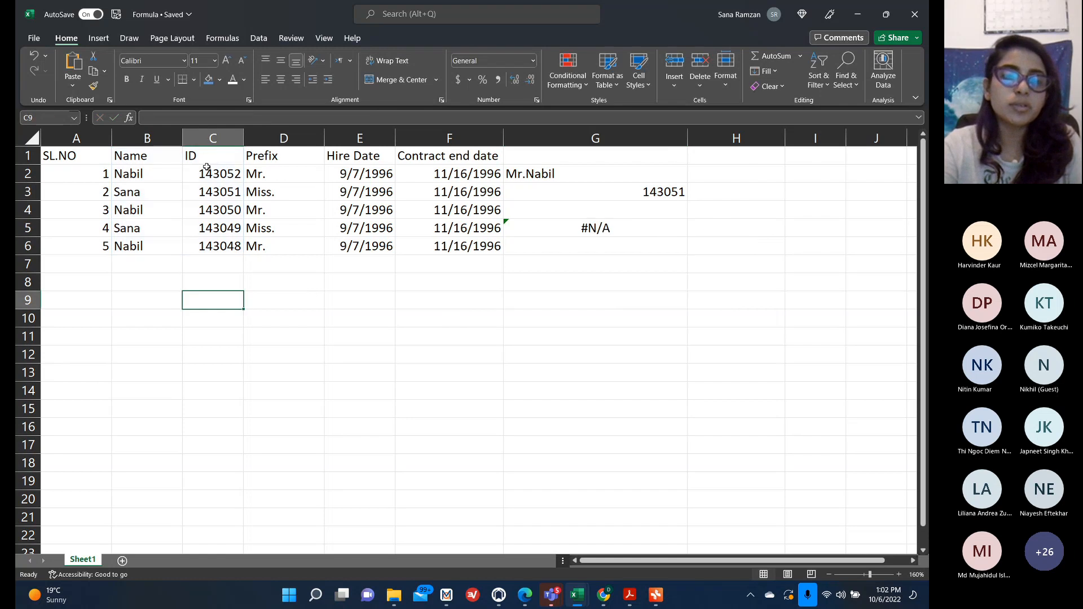
pyautogui.click(595, 231)
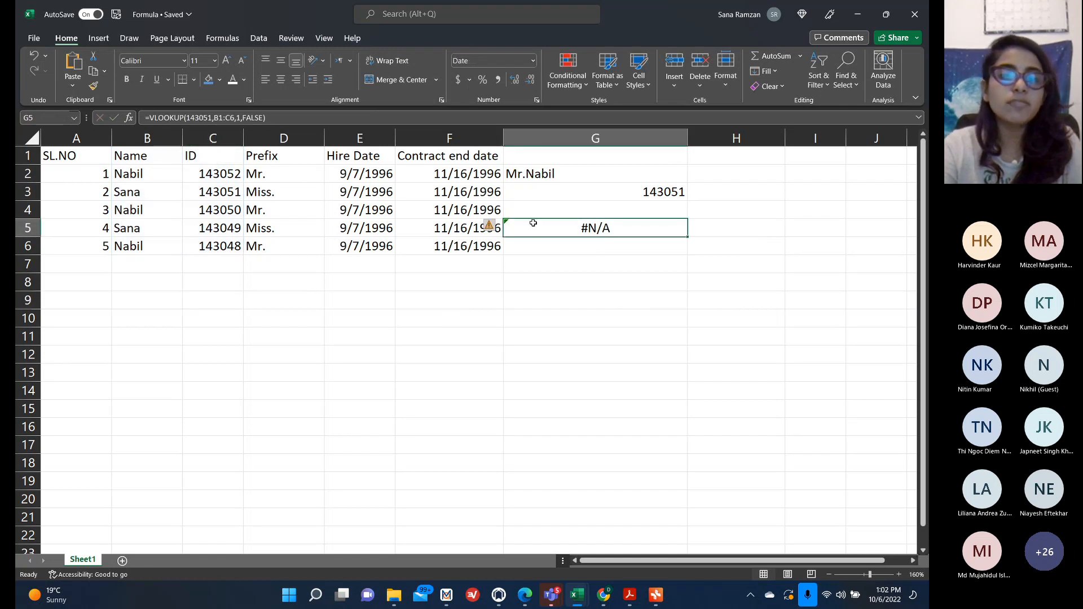
pyautogui.moveTo(209, 158); pyautogui.dragTo(436, 257)
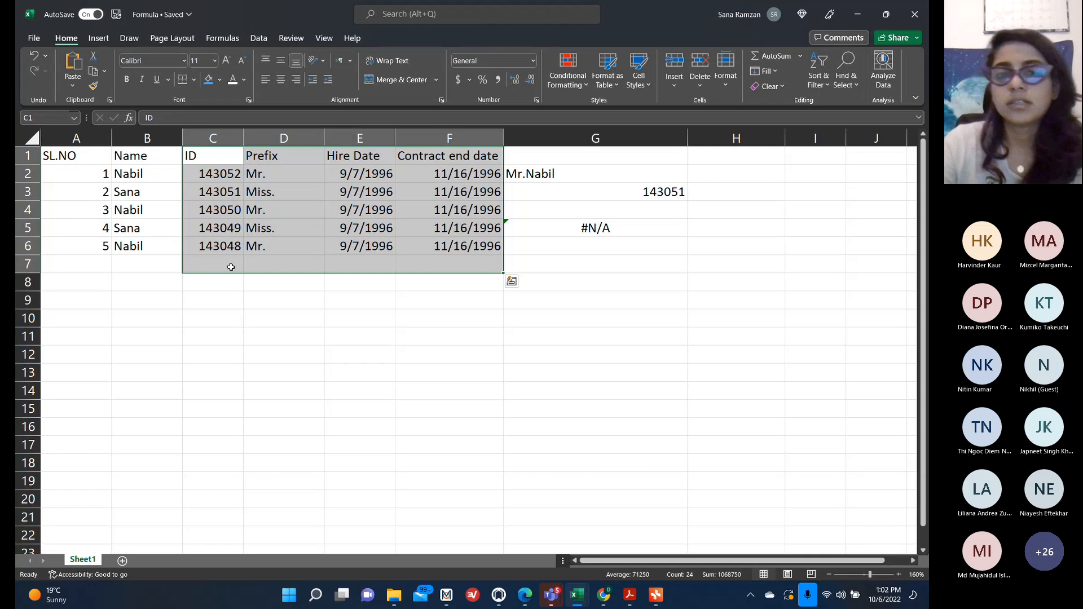
pyautogui.moveTo(134, 153); pyautogui.dragTo(219, 257)
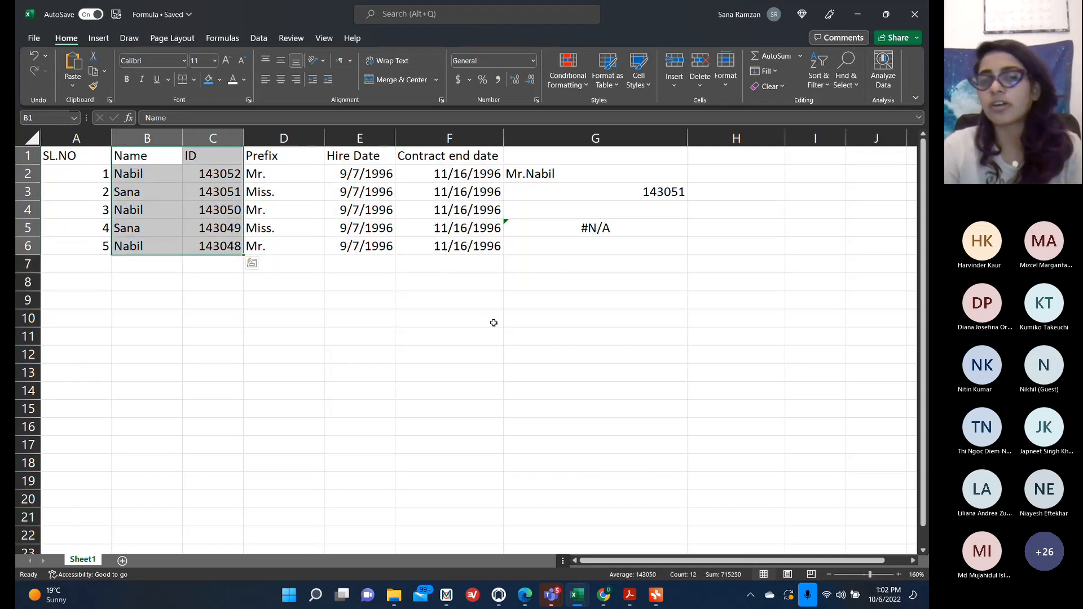
pyautogui.click(612, 236)
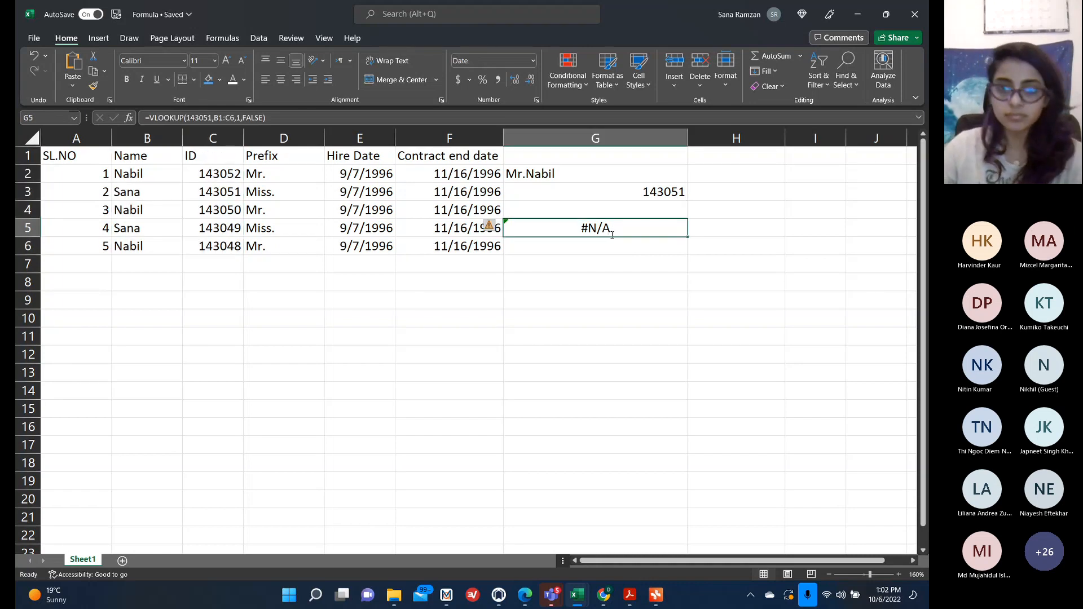
pyautogui.press('BackSpace')
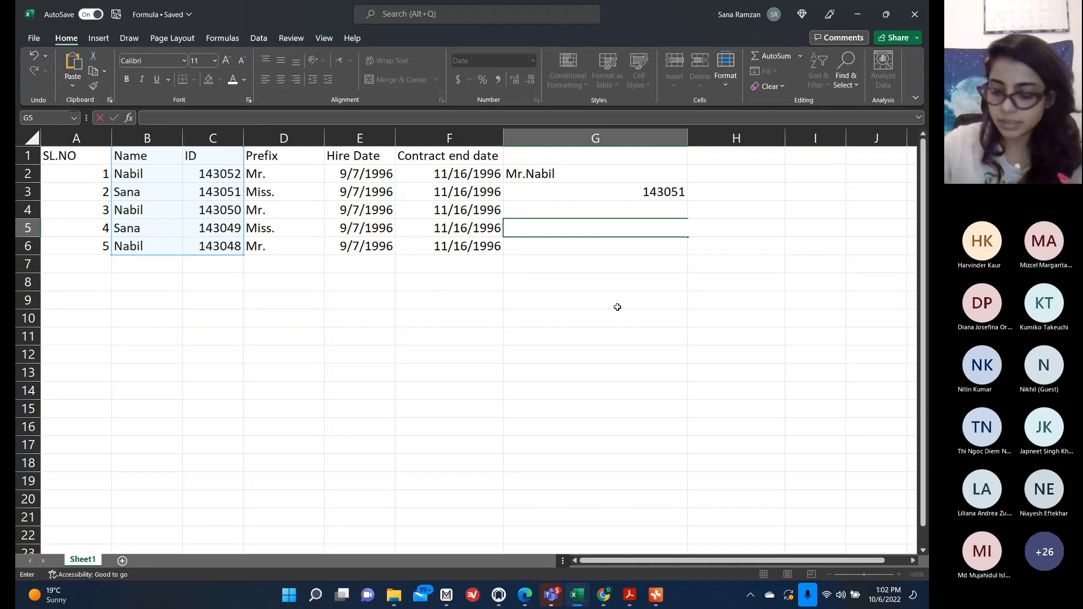
pyautogui.press('Return')
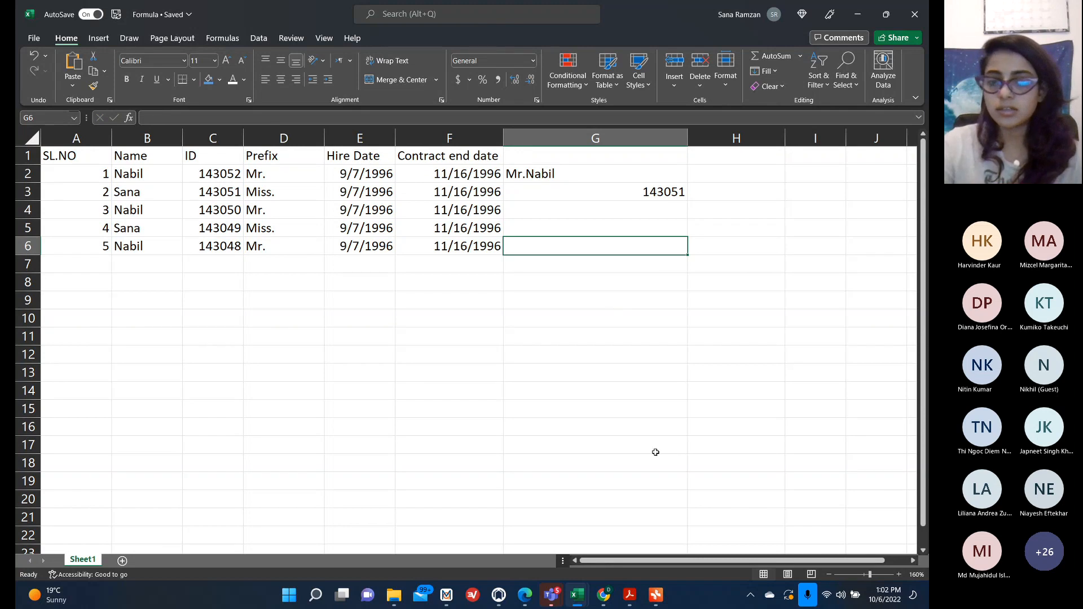
# Open the Pivot Table mind map and expand the notes for the CONCATENATE, VLOOKUP and LEN formulas.
pyautogui.click(656, 594)
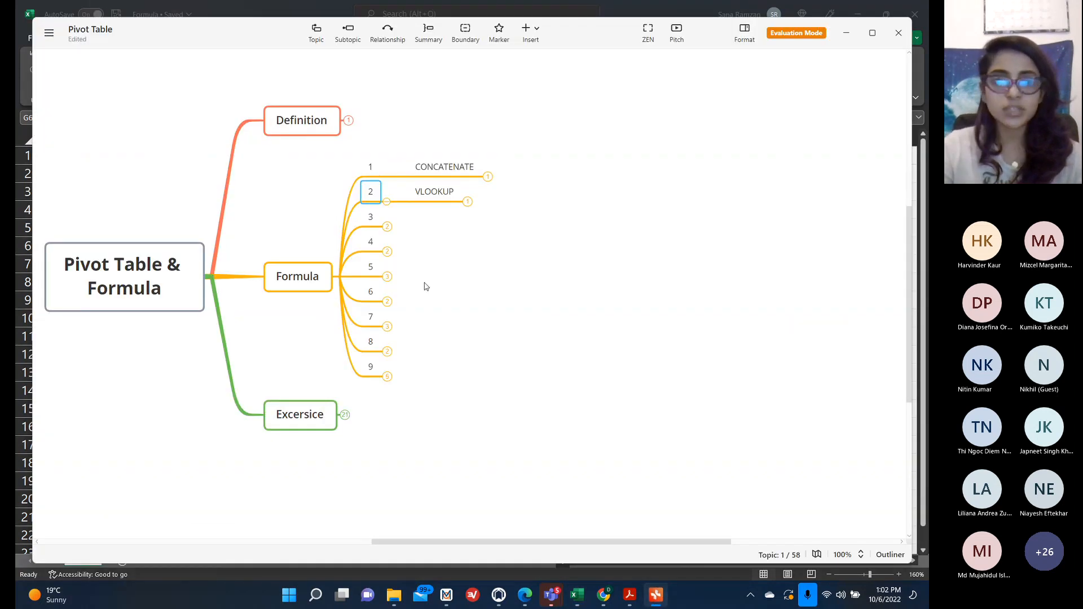
pyautogui.click(388, 227)
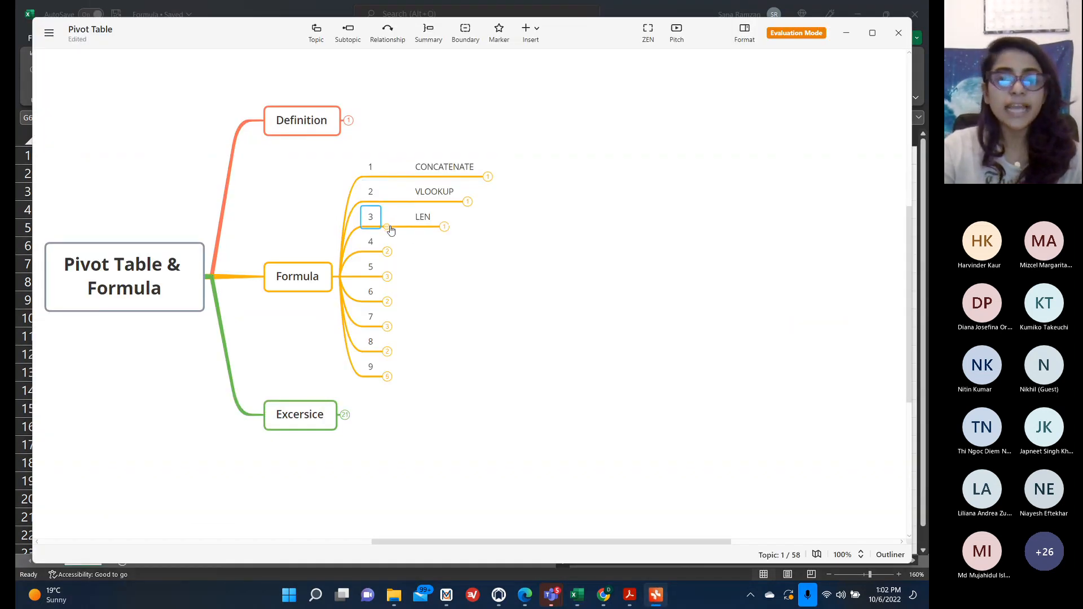
pyautogui.click(468, 201)
pyautogui.click(493, 136)
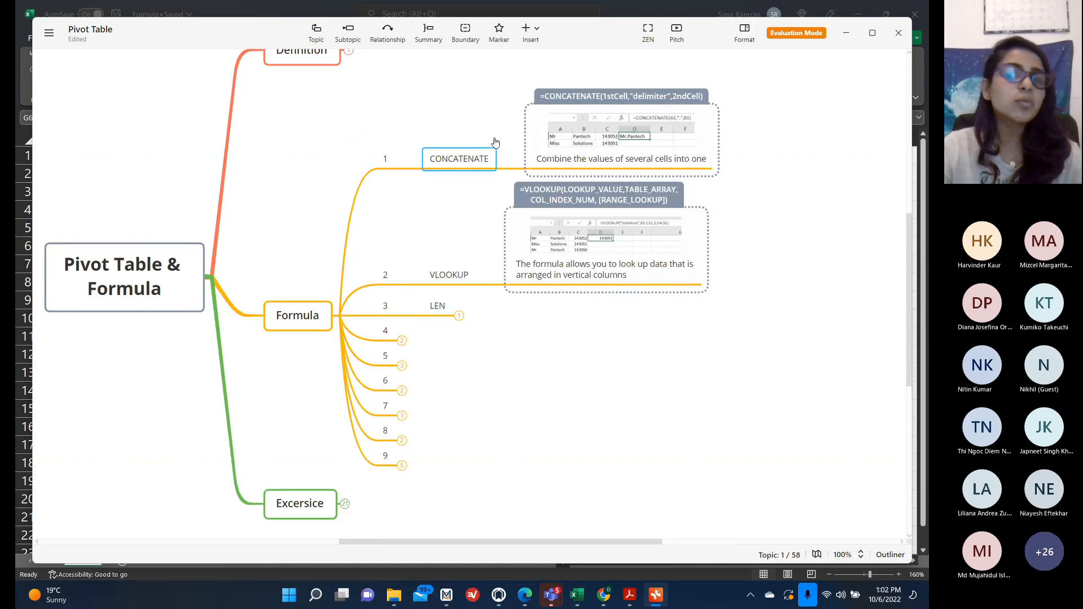
pyautogui.click(460, 315)
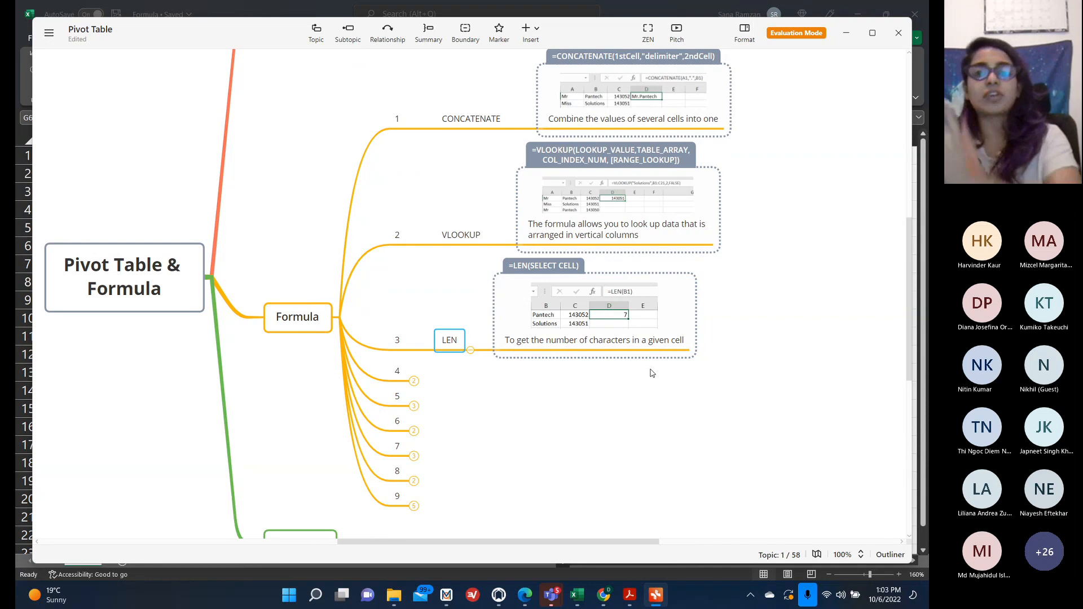
pyautogui.click(845, 33)
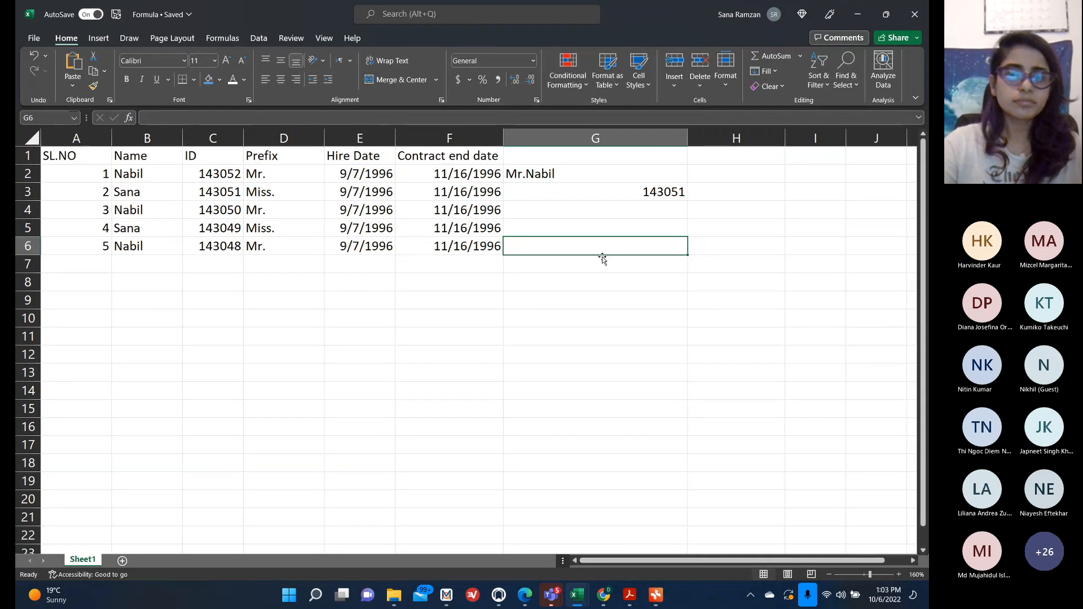
# In G6, enter a LEN formula counting the characters of the hire date in E6.
pyautogui.write('=')
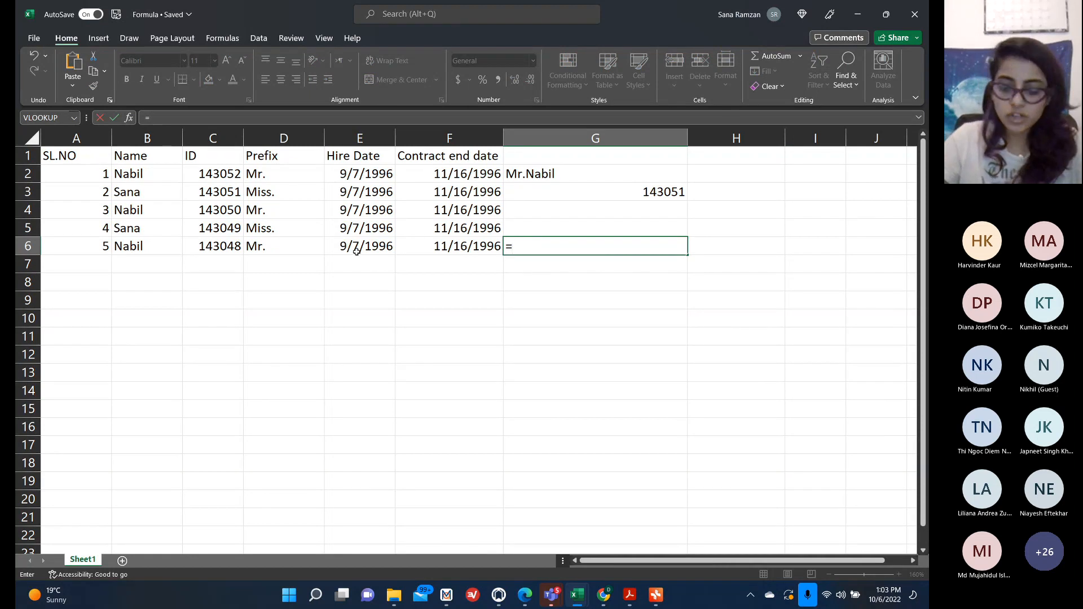
pyautogui.write('len')
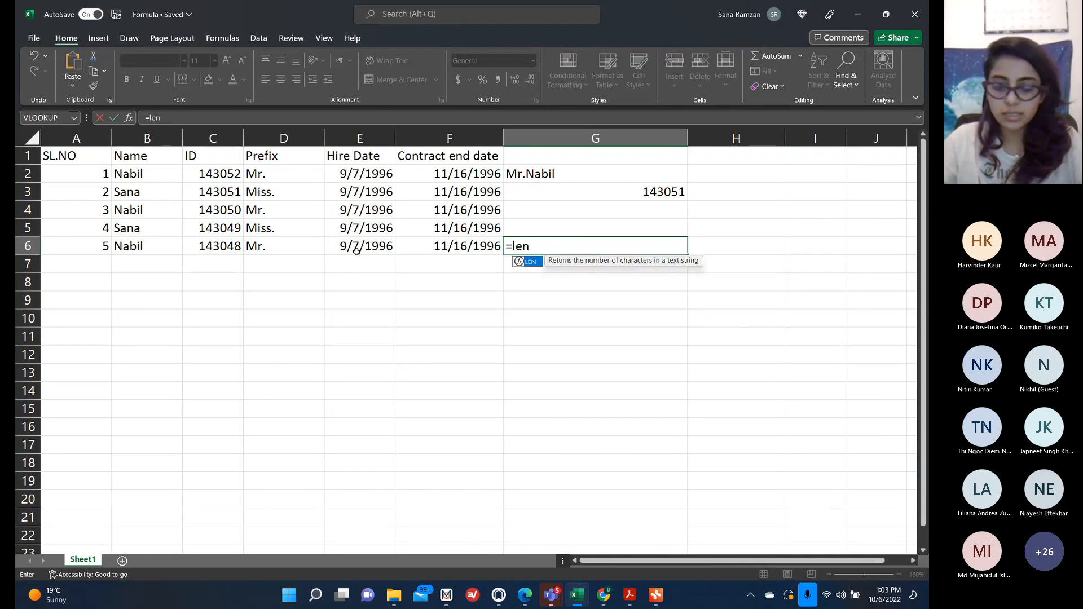
pyautogui.write('(')
pyautogui.click(359, 250)
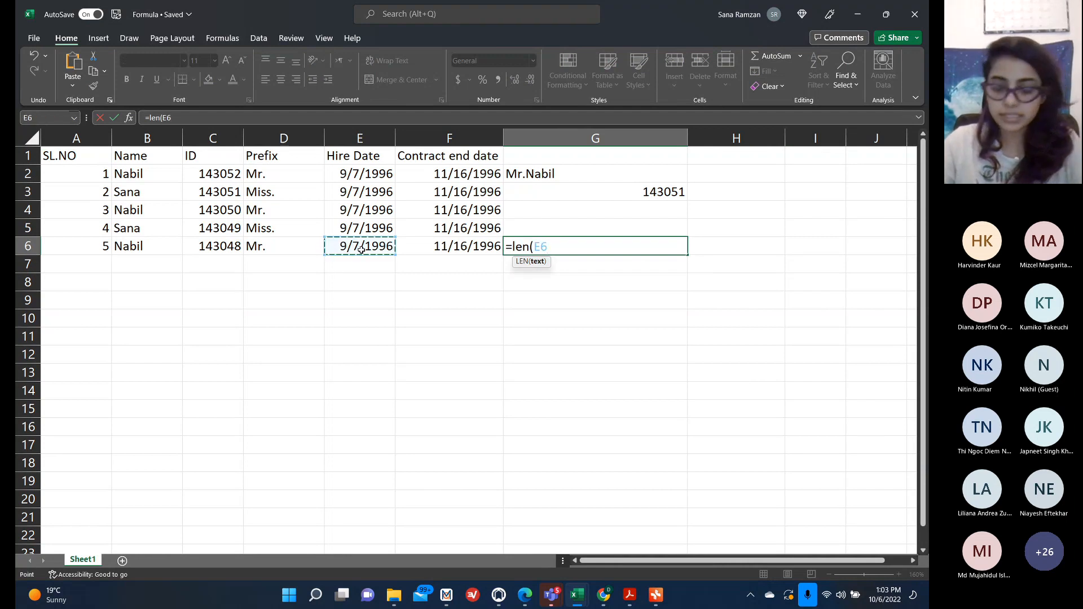
pyautogui.write(')')
pyautogui.press('Return')
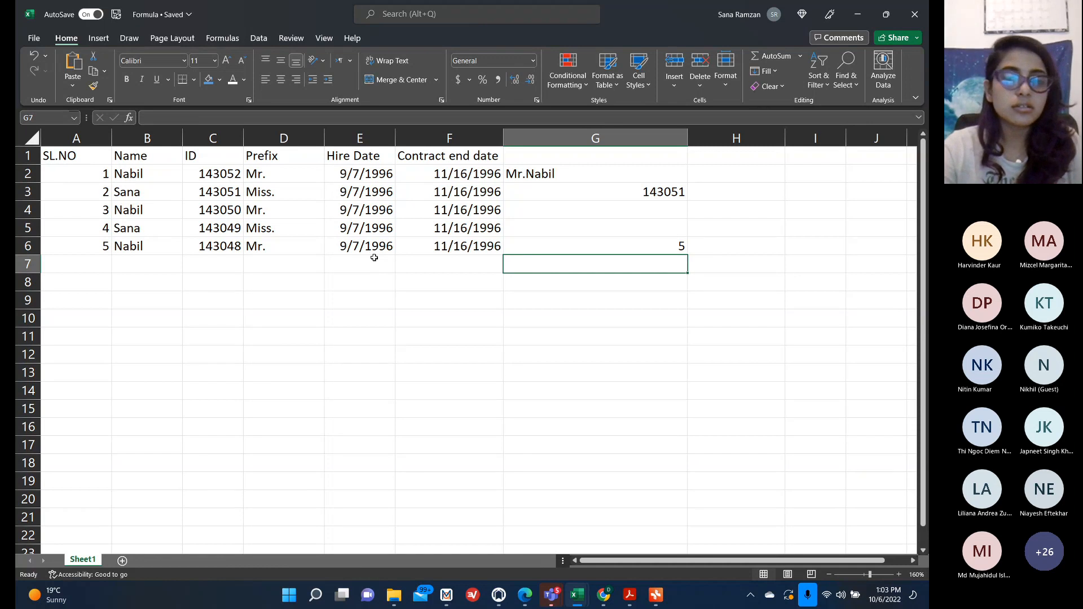
# Change G6's LEN formula to reference the ID in C6.
pyautogui.click(652, 248)
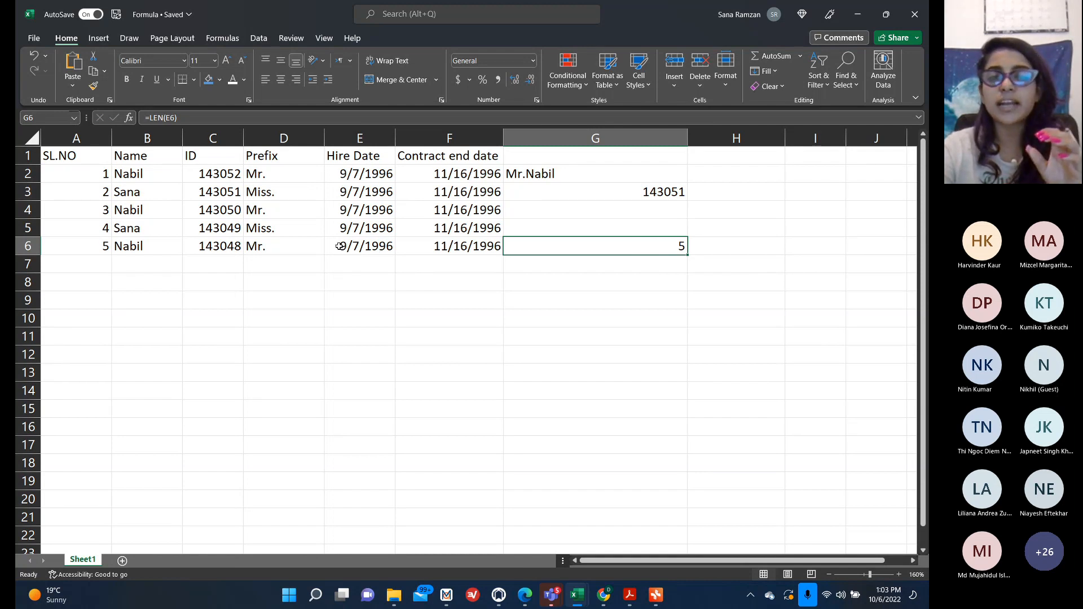
pyautogui.doubleClick(679, 244)
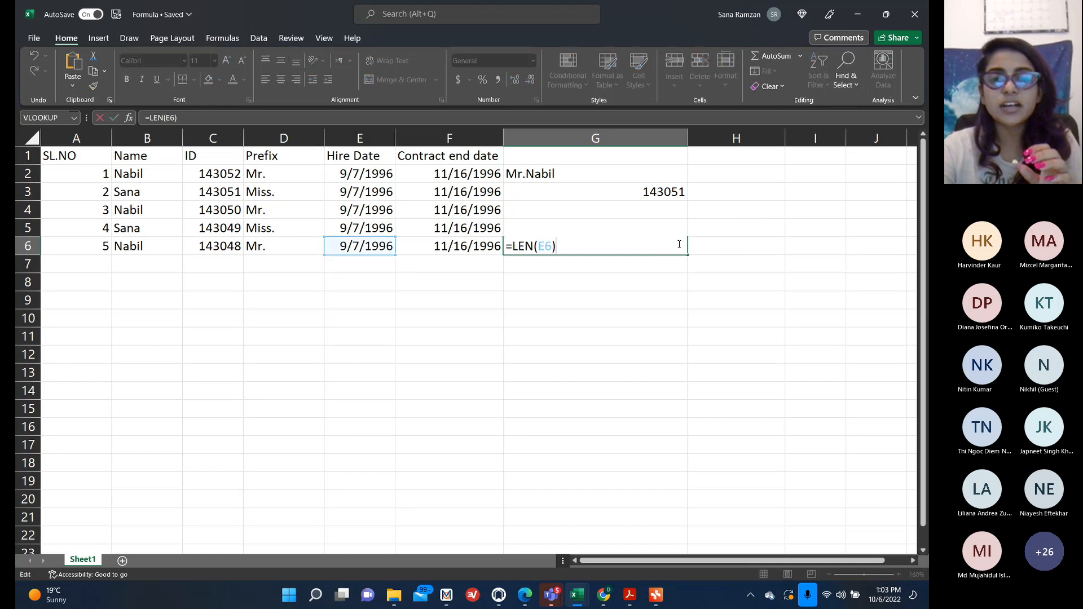
pyautogui.click(547, 248)
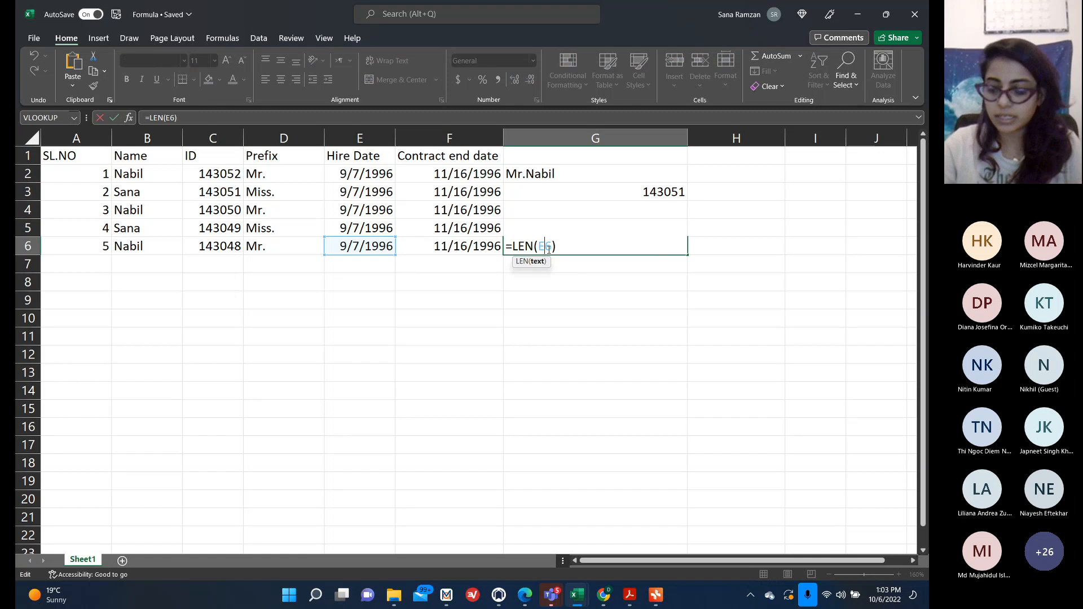
pyautogui.press('BackSpace')
pyautogui.press('BackSpace')
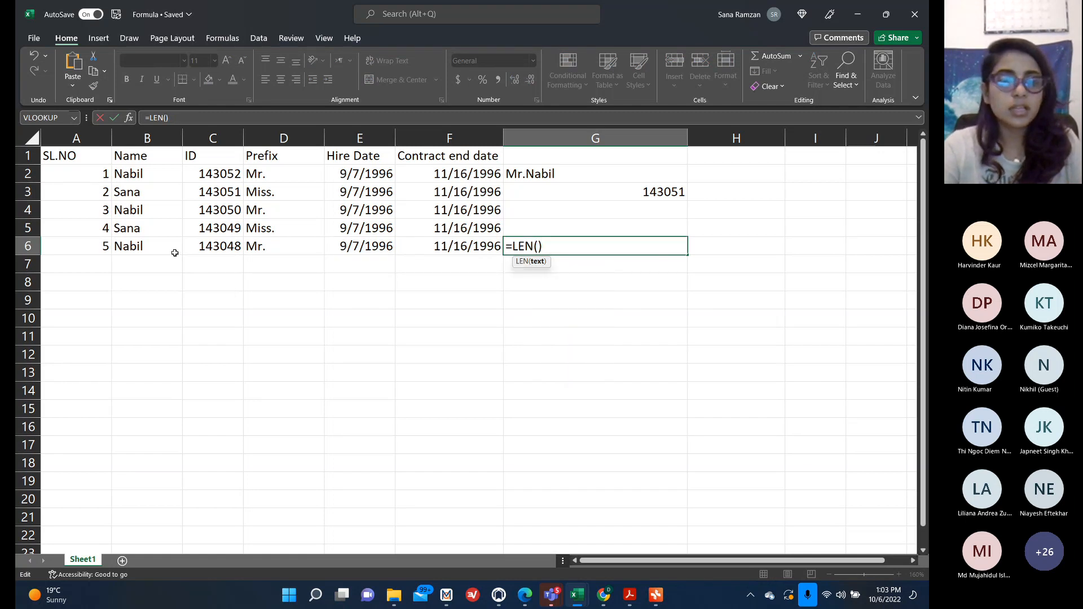
pyautogui.click(187, 247)
pyautogui.press('Return')
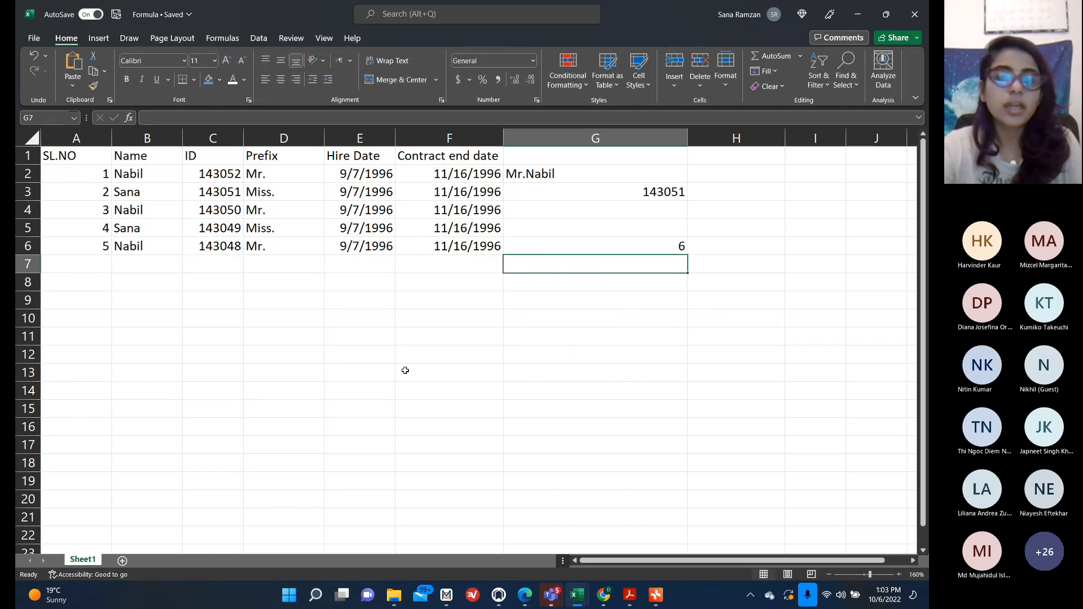
# Change G6's LEN formula to reference the name in B6.
pyautogui.click(624, 239)
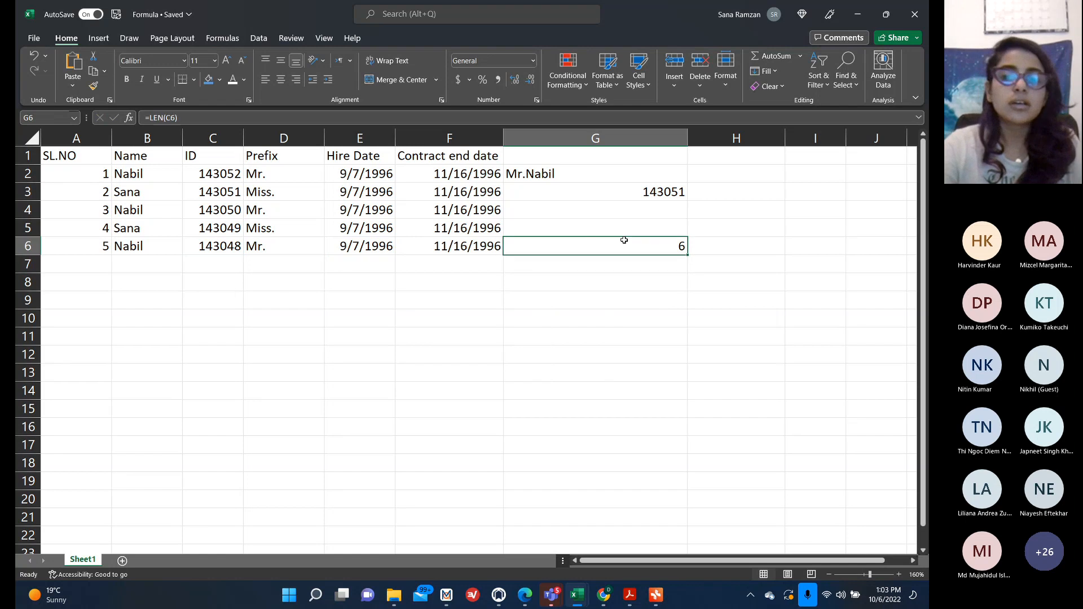
pyautogui.doubleClick(591, 242)
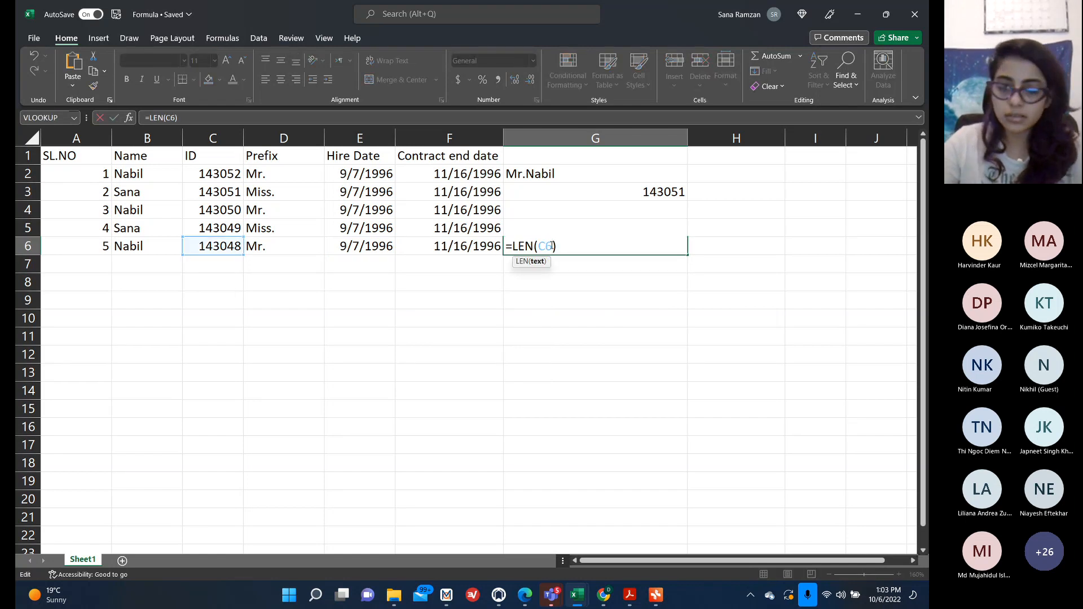
pyautogui.press('BackSpace')
pyautogui.press('BackSpace')
pyautogui.write('B6')
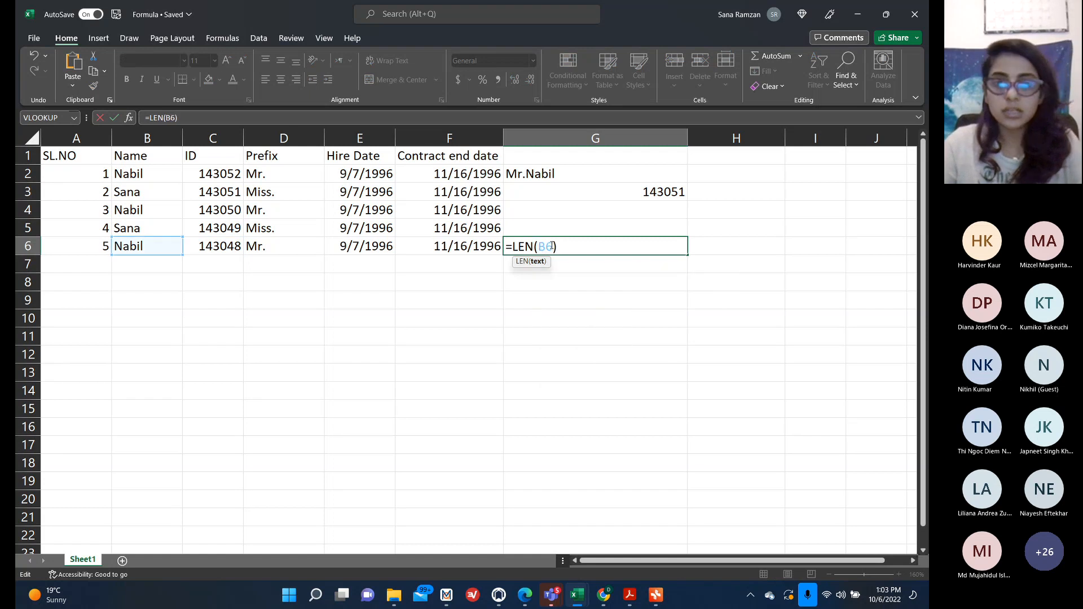
pyautogui.press('Return')
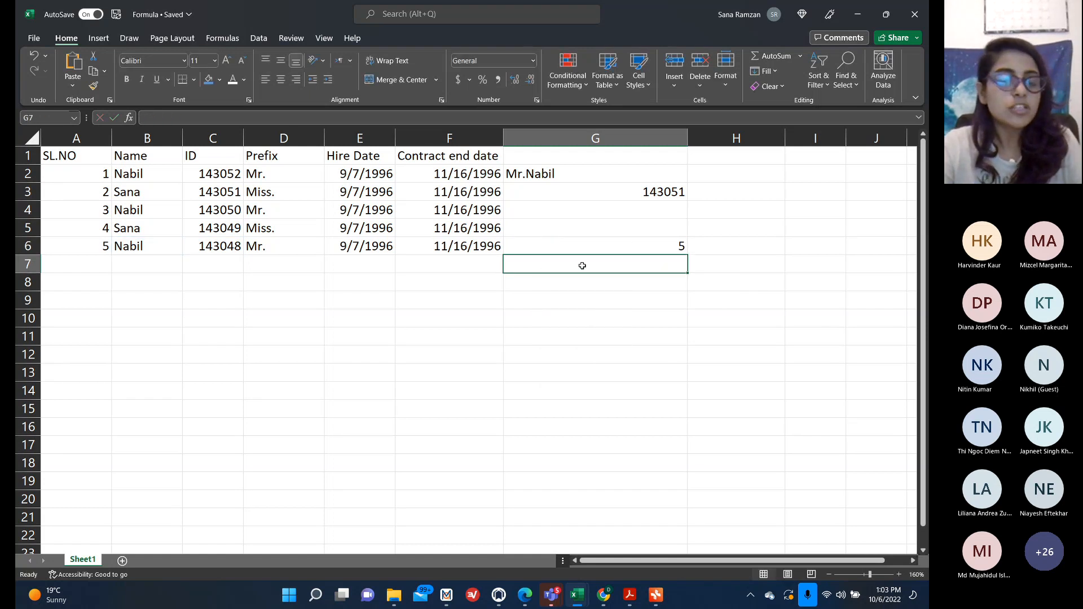
pyautogui.click(352, 242)
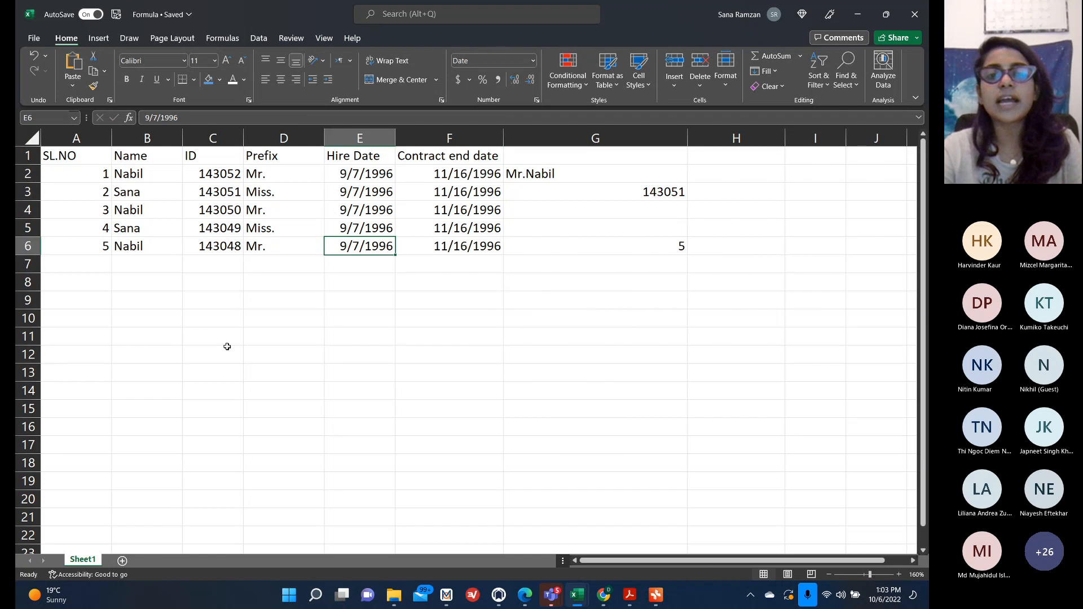
pyautogui.click(520, 394)
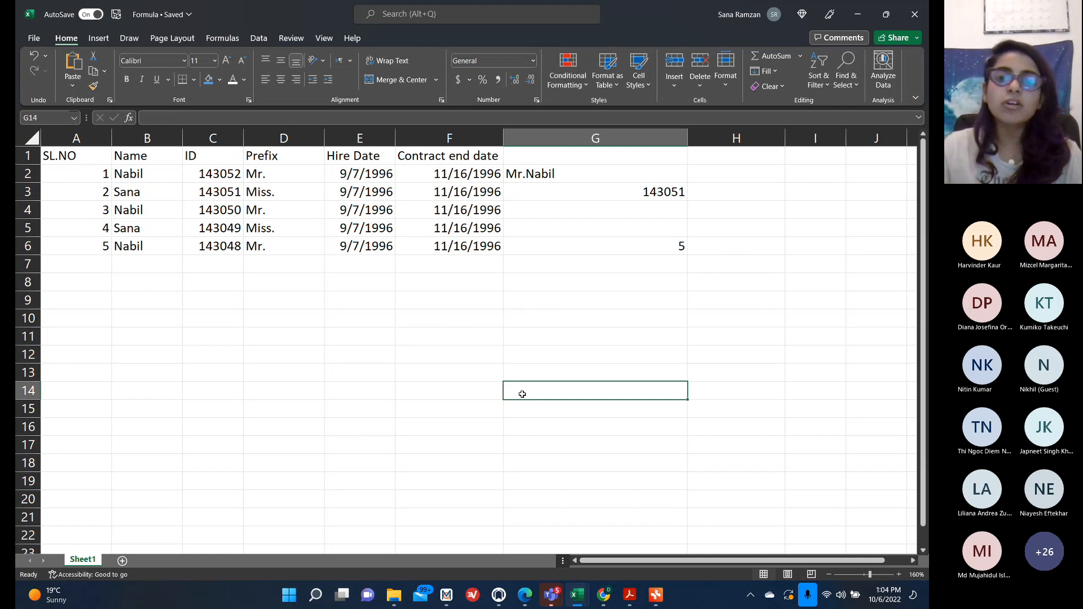
pyautogui.write('1')
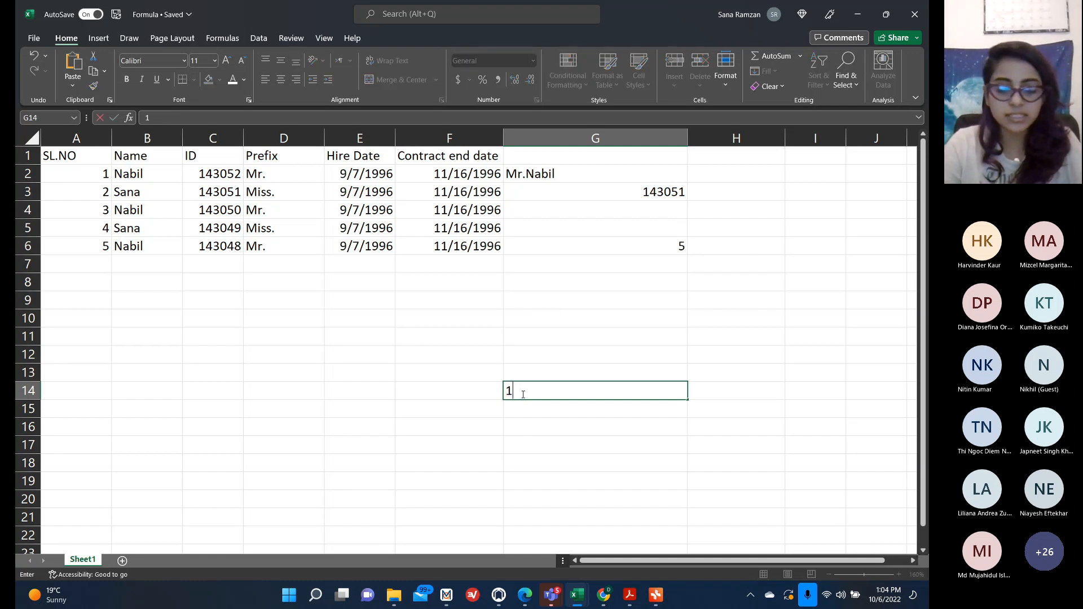
pyautogui.write('23456906829')
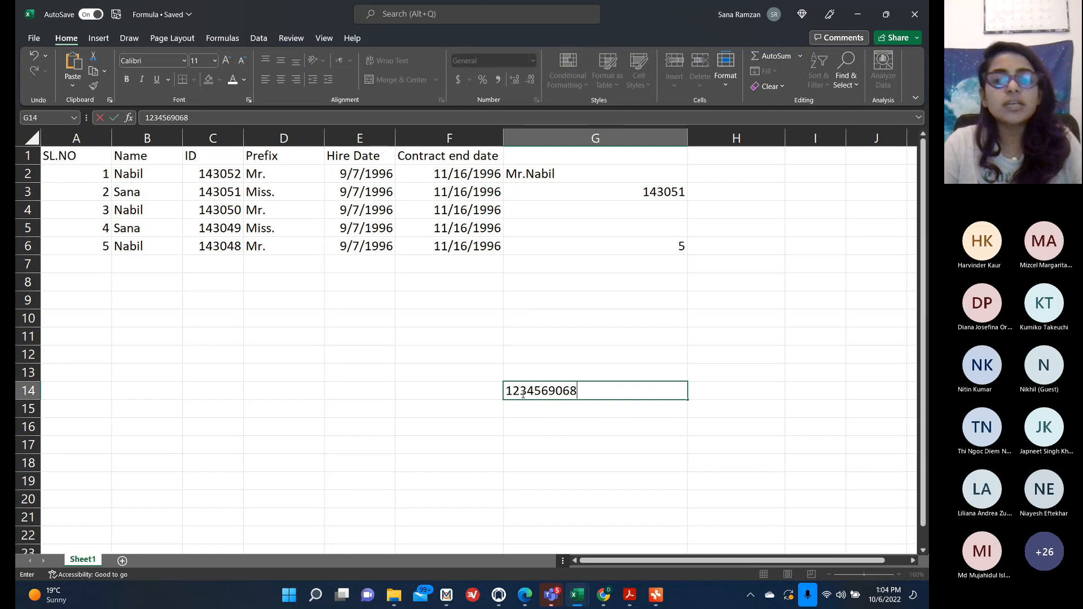
pyautogui.click(760, 392)
# In H14, enter a LEN formula counting the characters of G14.
pyautogui.write('LEN')
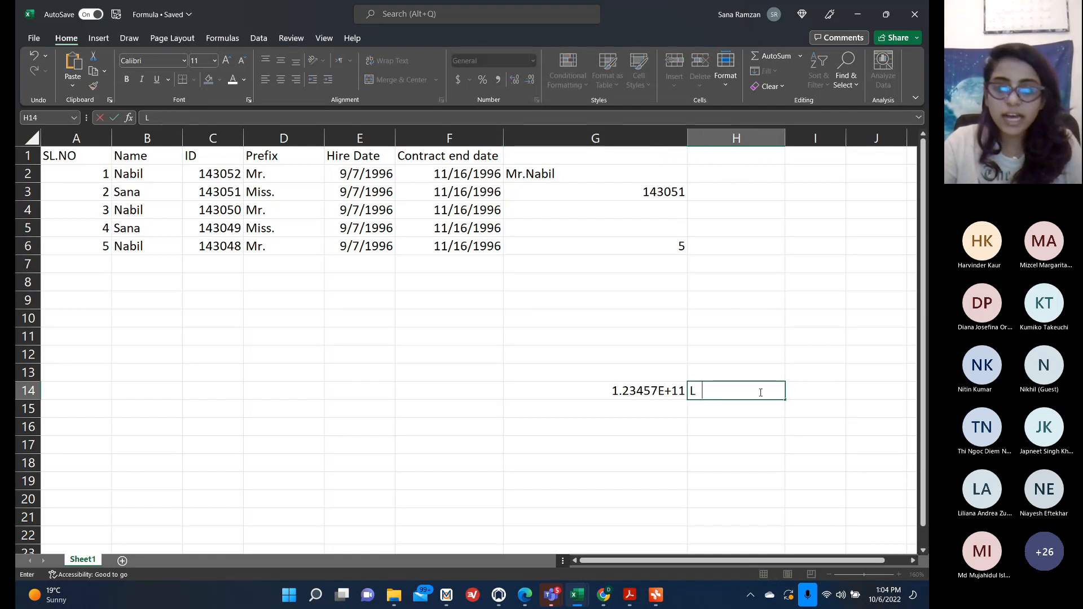
pyautogui.press('BackSpace')
pyautogui.press('BackSpace')
pyautogui.press('BackSpace')
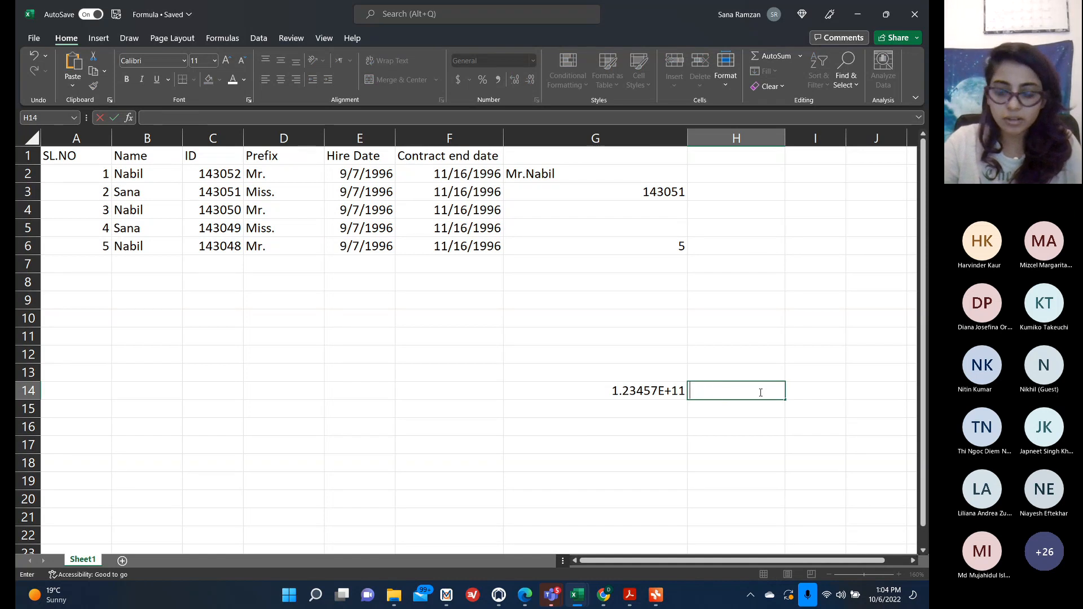
pyautogui.write('=LEN')
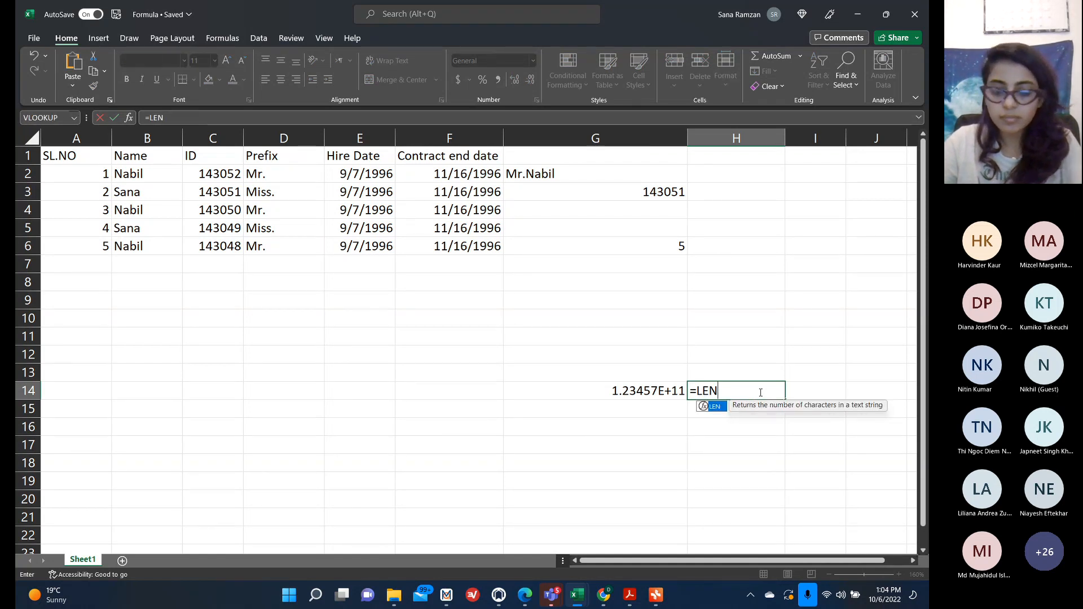
pyautogui.write('(')
pyautogui.click(633, 391)
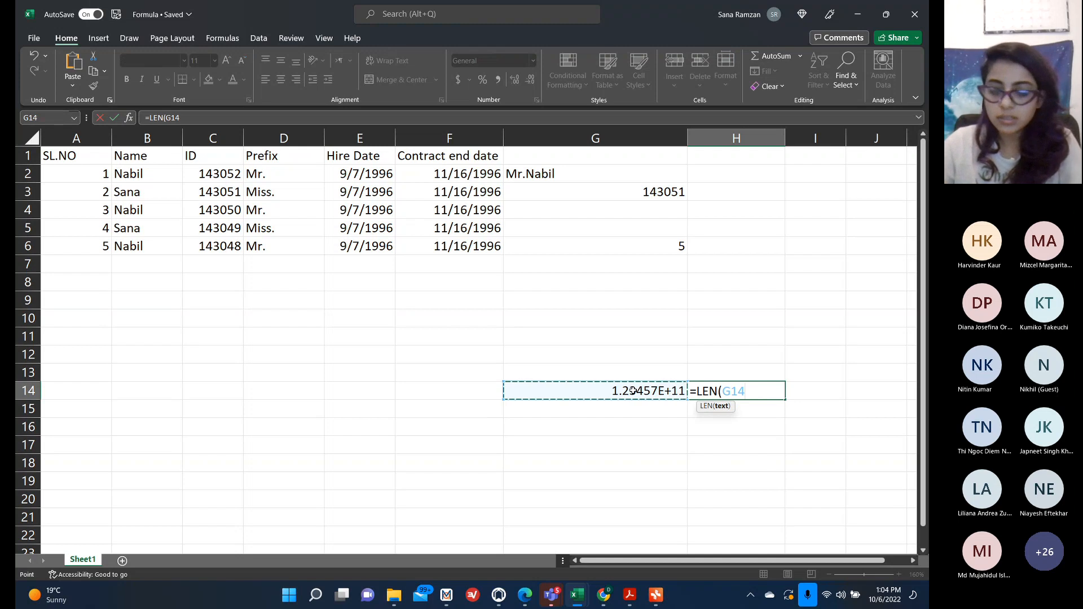
pyautogui.press('Return')
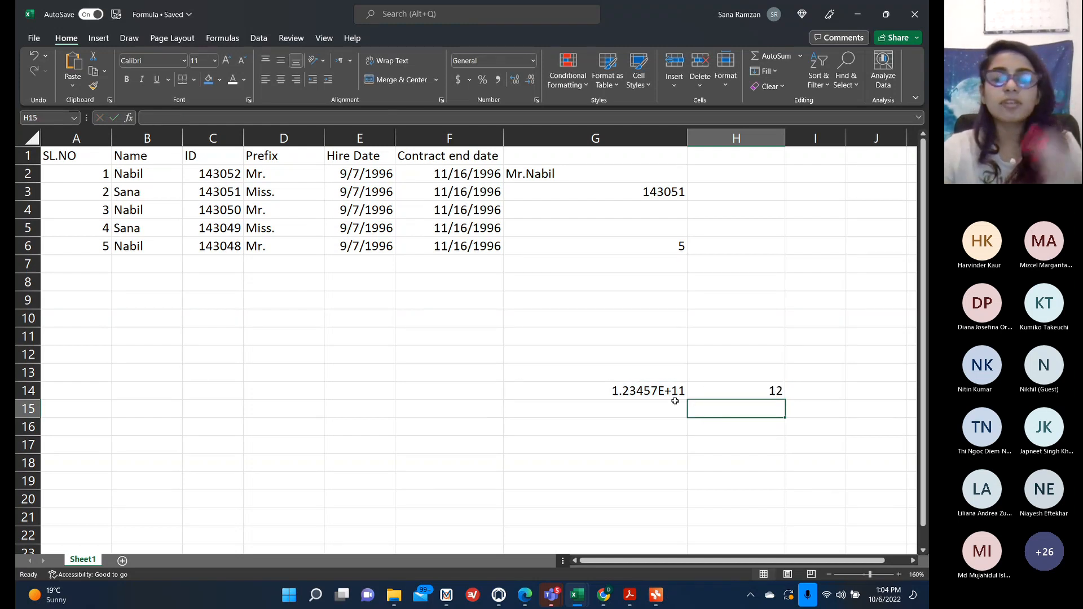
pyautogui.click(654, 410)
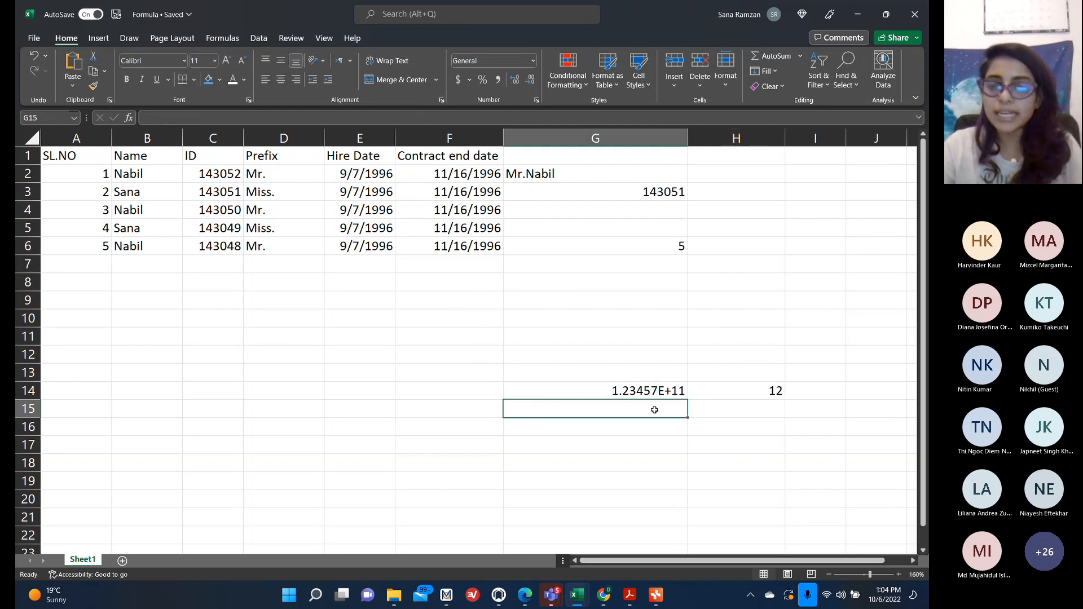
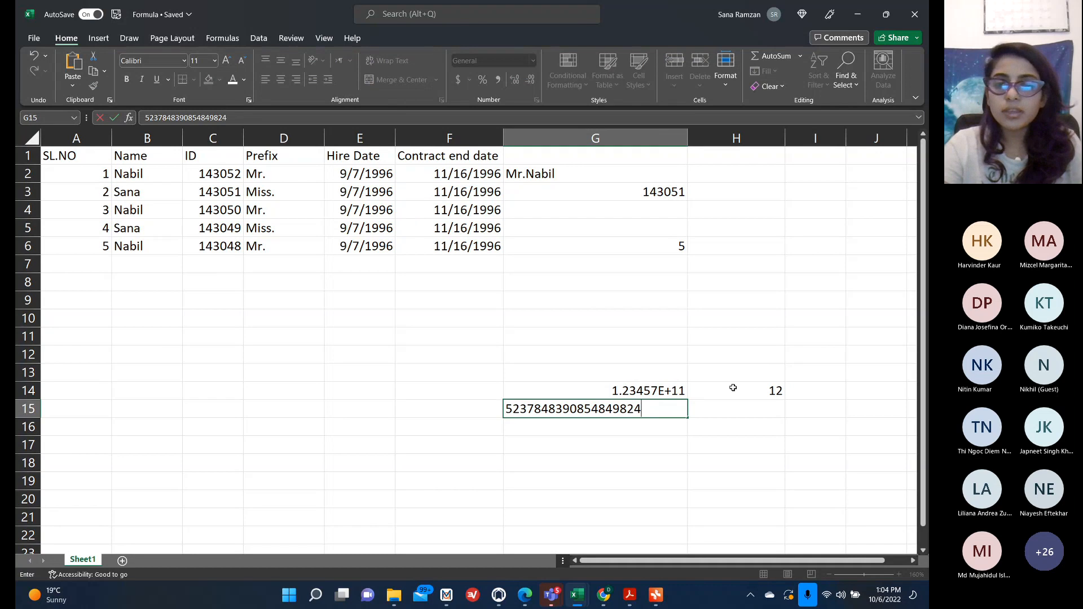
pyautogui.click(732, 396)
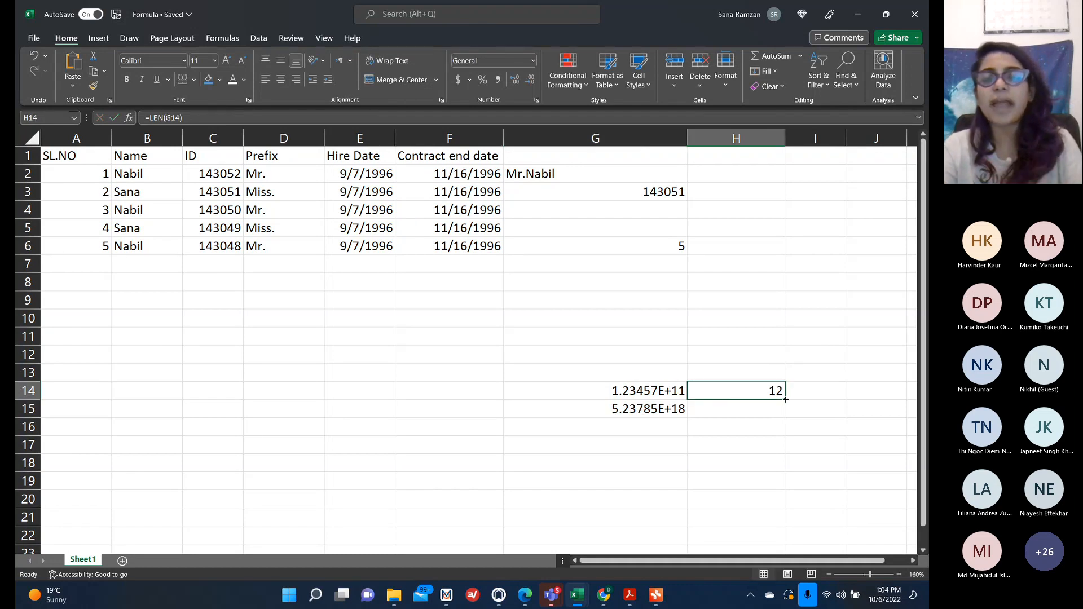
# Fill H14's LEN formula down to H15.
pyautogui.moveTo(785, 399); pyautogui.dragTo(785, 419)
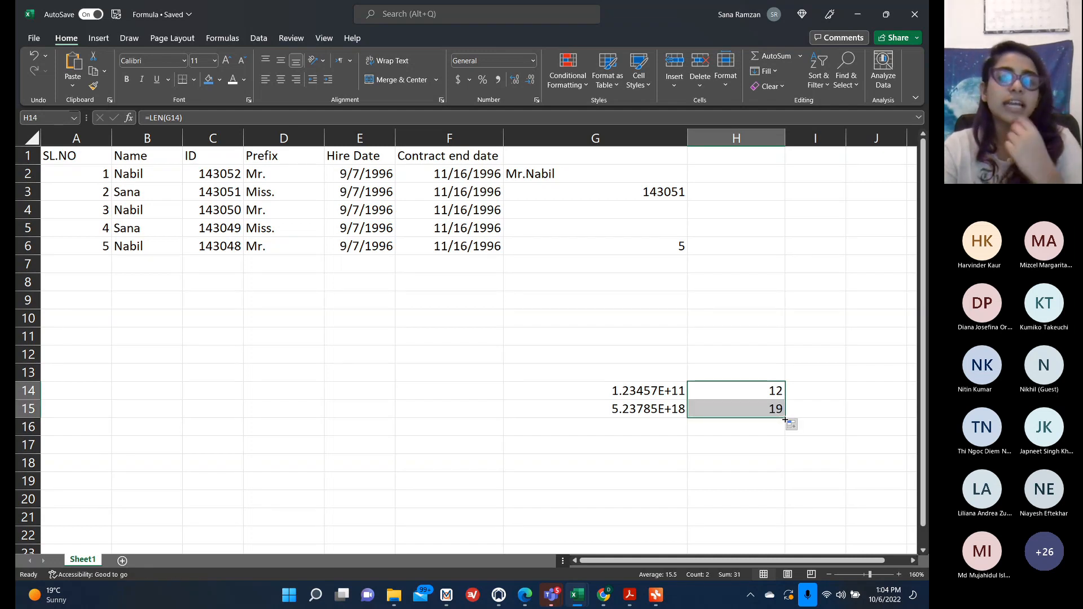
pyautogui.click(717, 407)
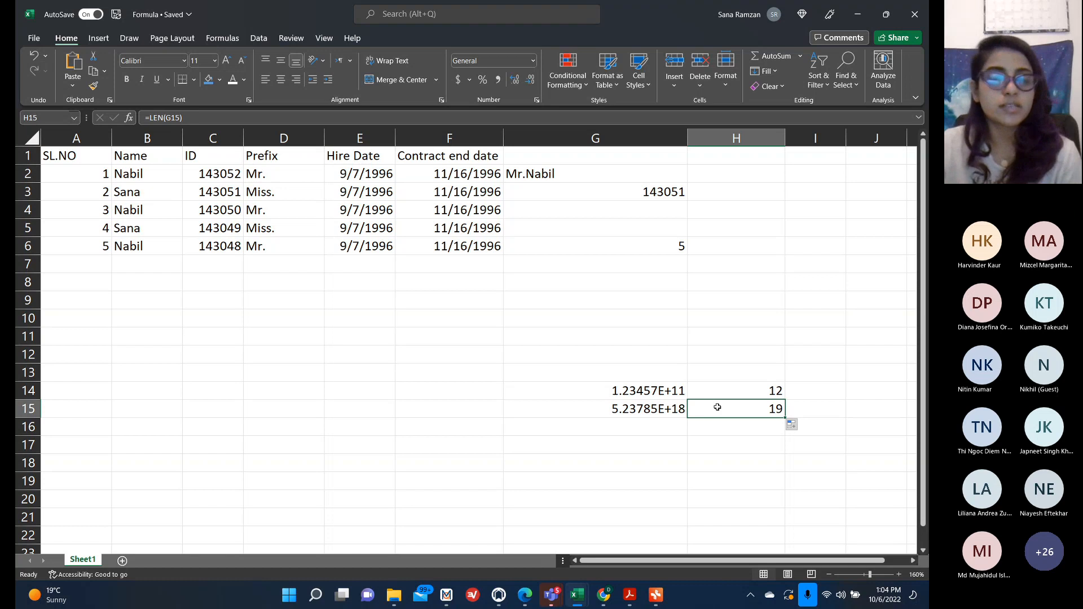
# Clear the test numbers and LEN results from G14:H15.
pyautogui.press('BackSpace')
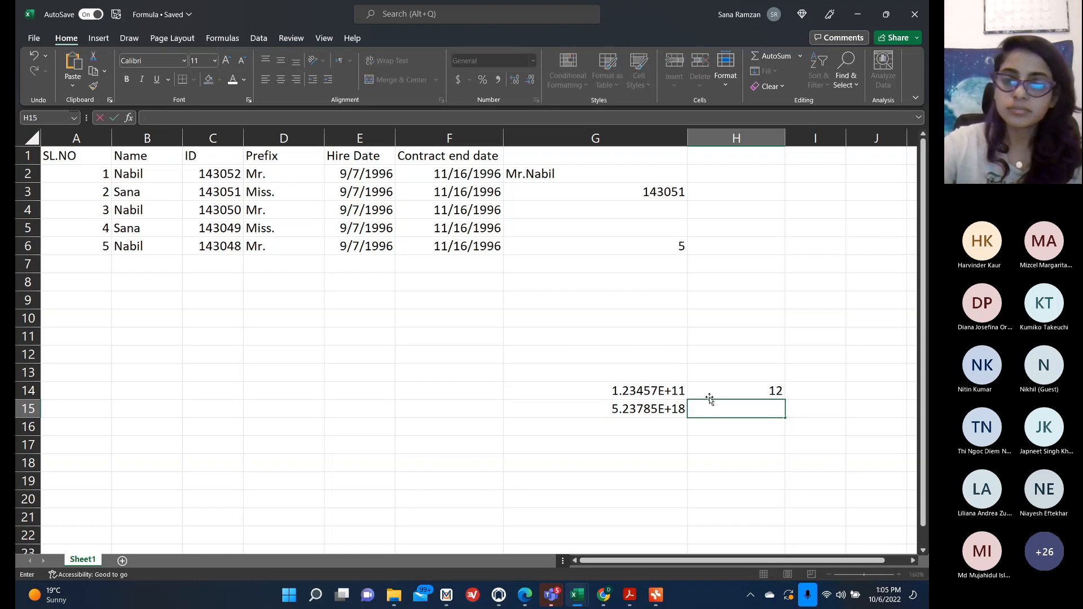
pyautogui.click(705, 390)
pyautogui.press('BackSpace')
pyautogui.click(664, 390)
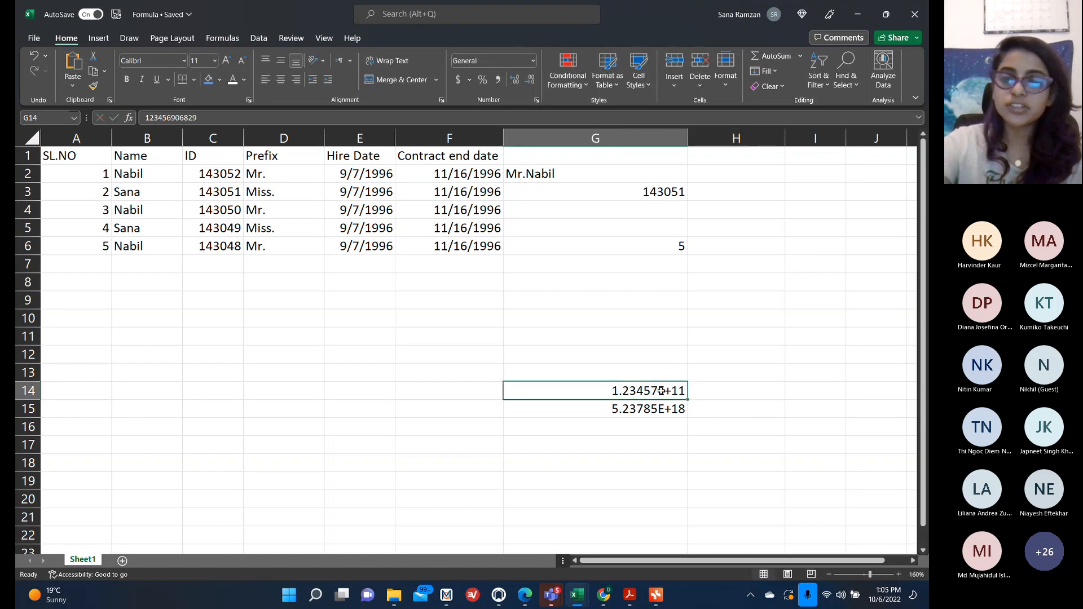
pyautogui.press('BackSpace')
pyautogui.click(660, 408)
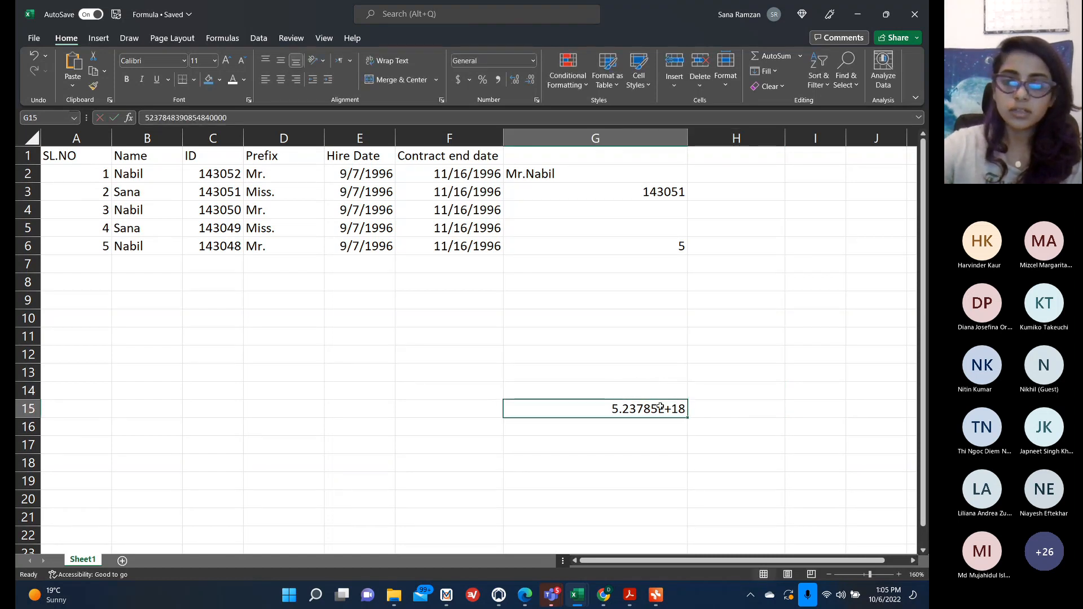
pyautogui.press('BackSpace')
# Switch to the mind-map notes, expand the SUMIF topic, and return to the spreadsheet.
pyautogui.click(654, 600)
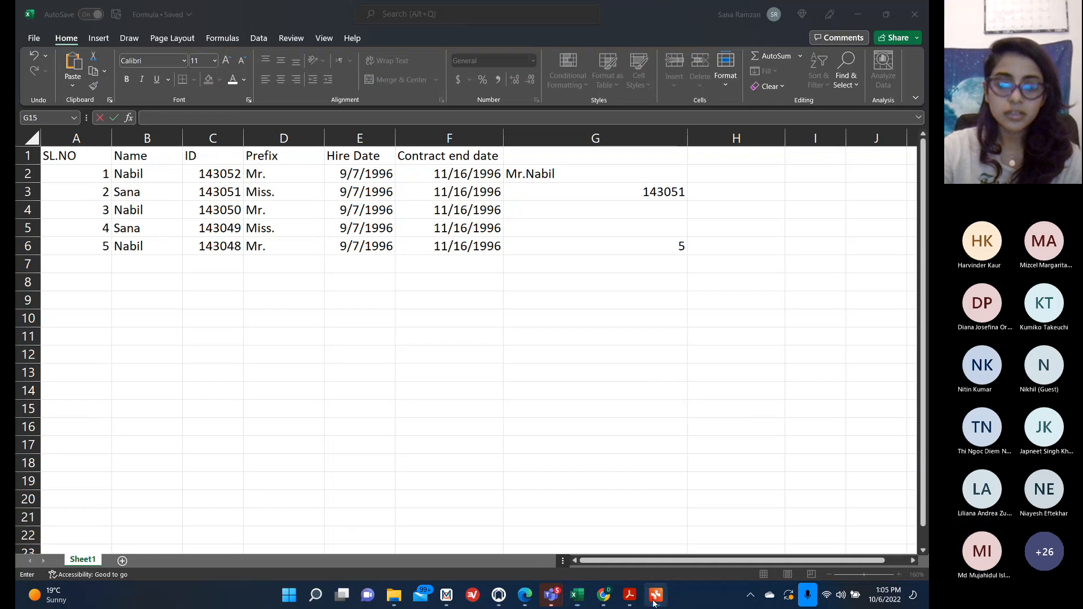
pyautogui.click(414, 381)
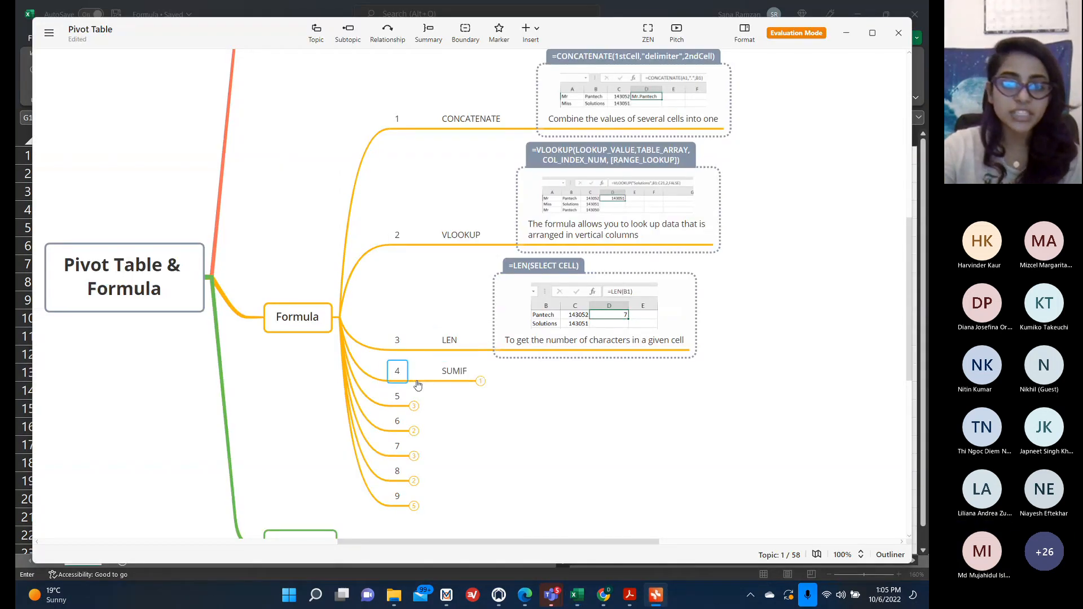
pyautogui.click(480, 381)
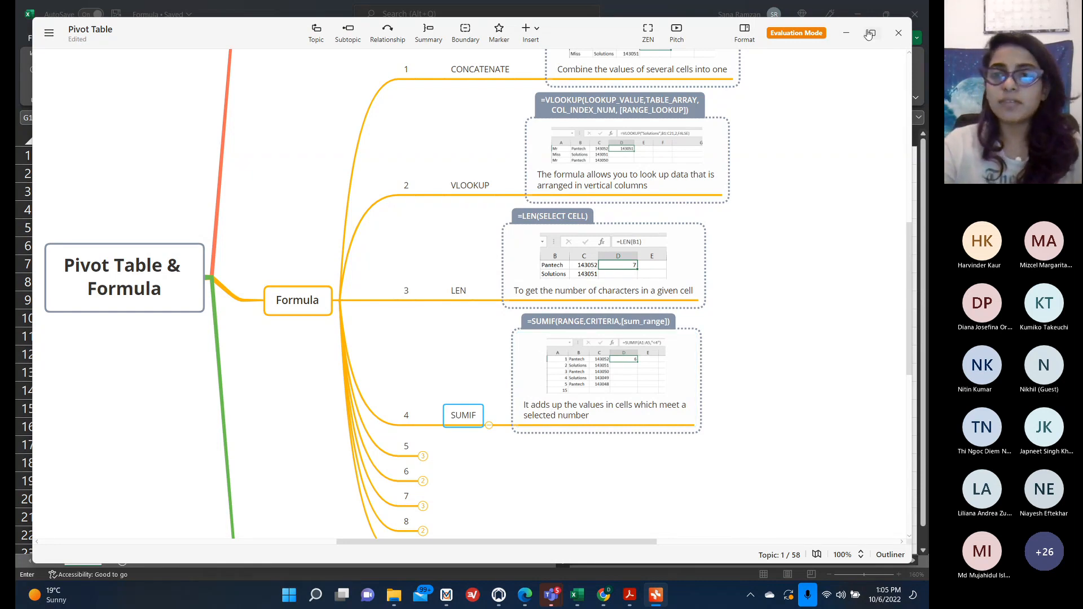
pyautogui.click(846, 33)
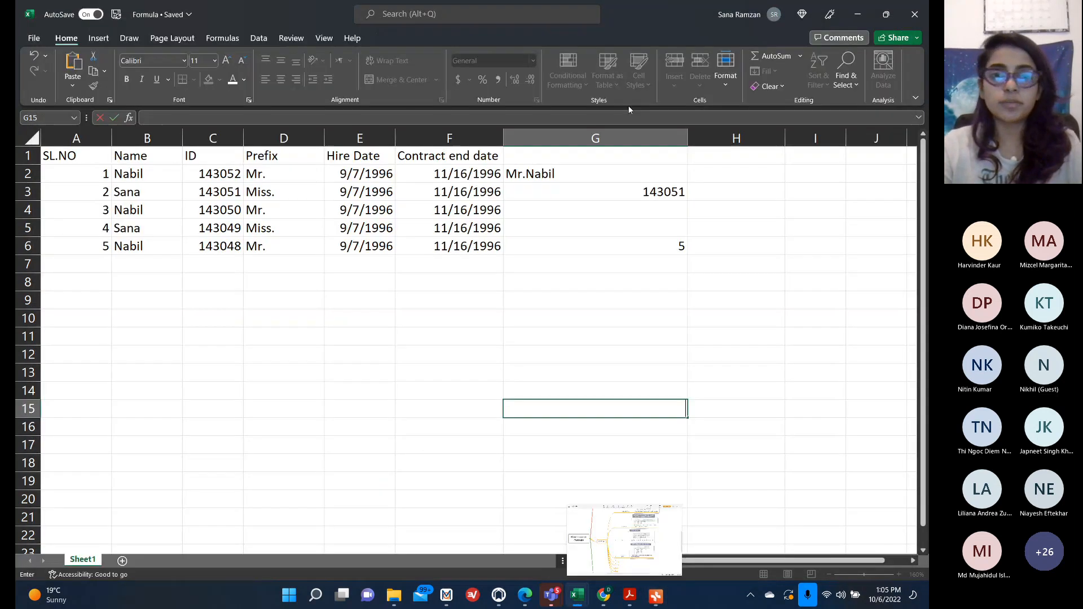
# In A7, enter a SUM formula totalling the serial numbers in A2:A6.
pyautogui.click(63, 269)
pyautogui.write('=SUM')
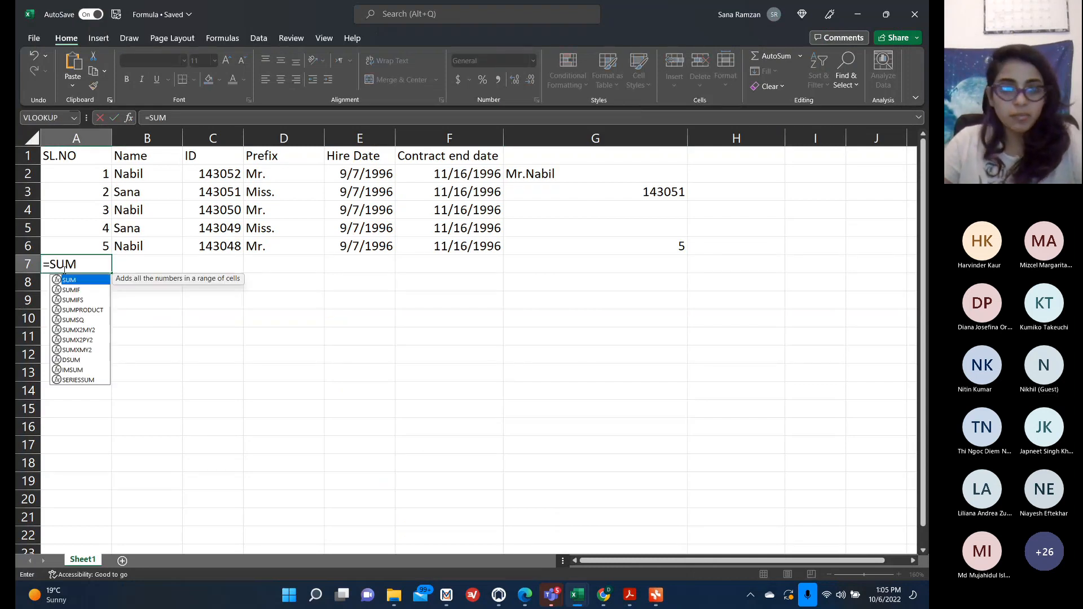
pyautogui.write('(')
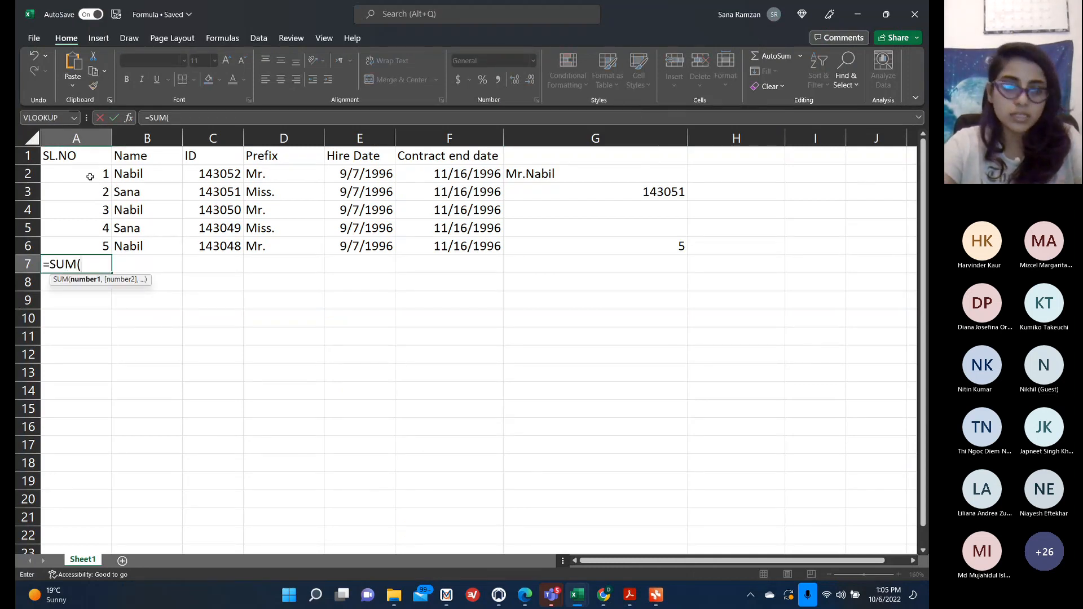
pyautogui.moveTo(91, 176); pyautogui.dragTo(81, 245)
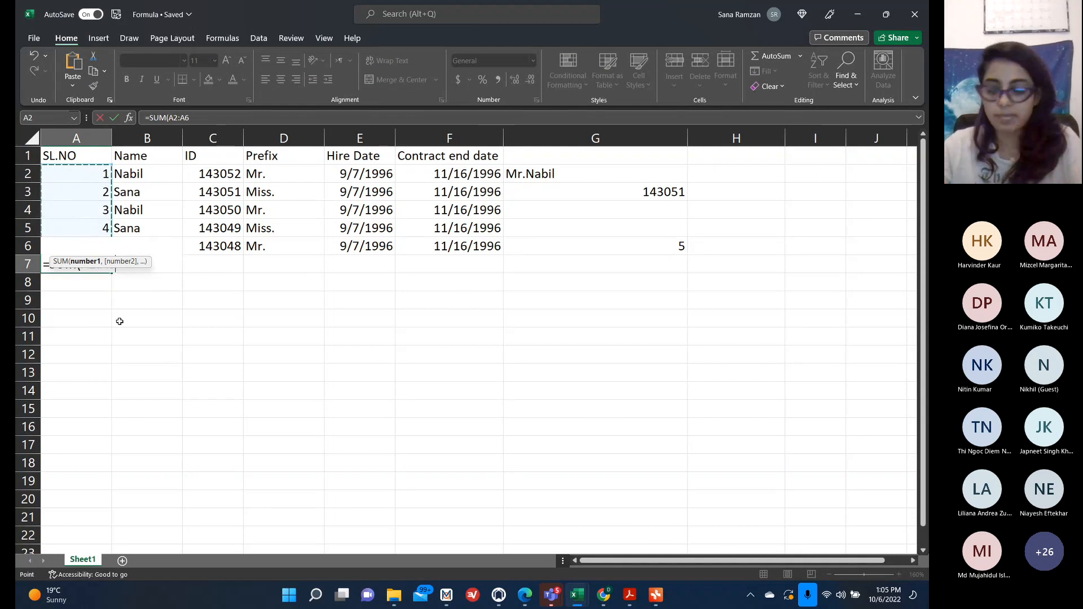
pyautogui.write(')')
pyautogui.press('Return')
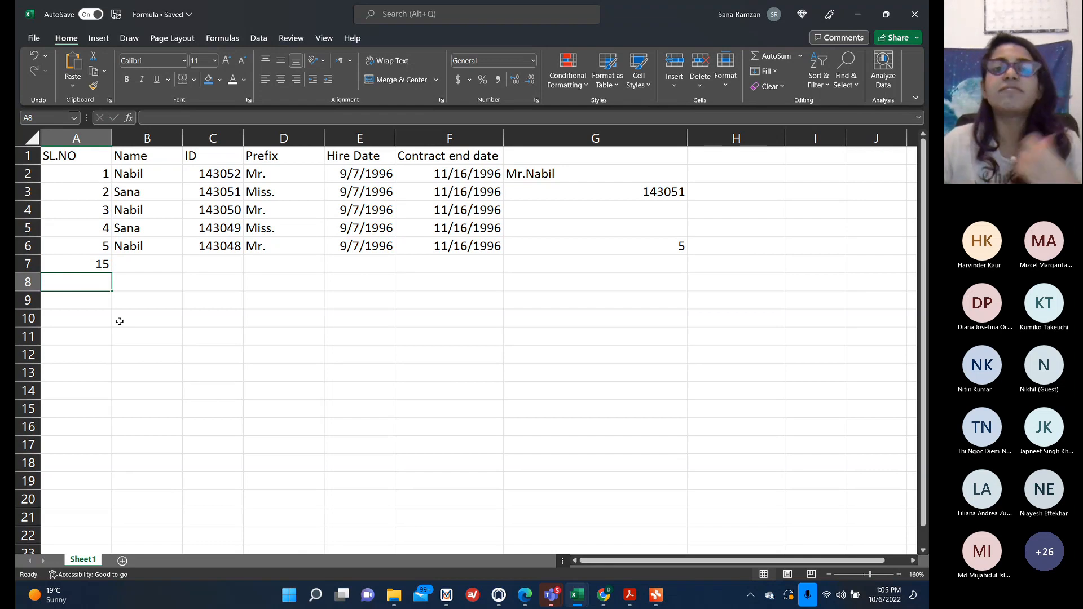
# In A9, enter =SUMIF(A2:A6,"<4") to sum the serial numbers below 4.
pyautogui.click(203, 281)
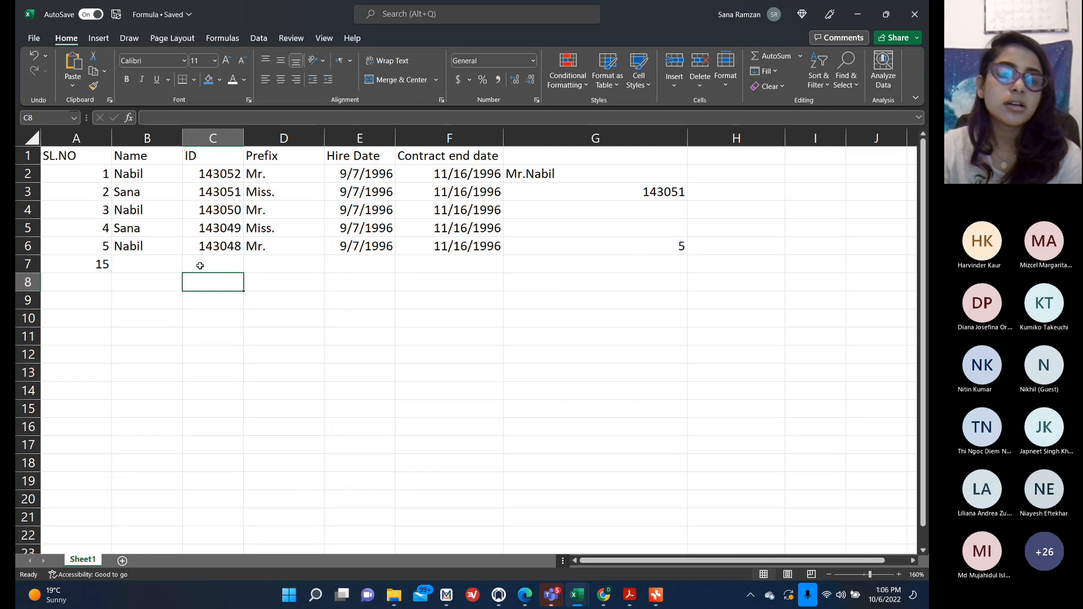
pyautogui.click(93, 295)
pyautogui.write('=SUM')
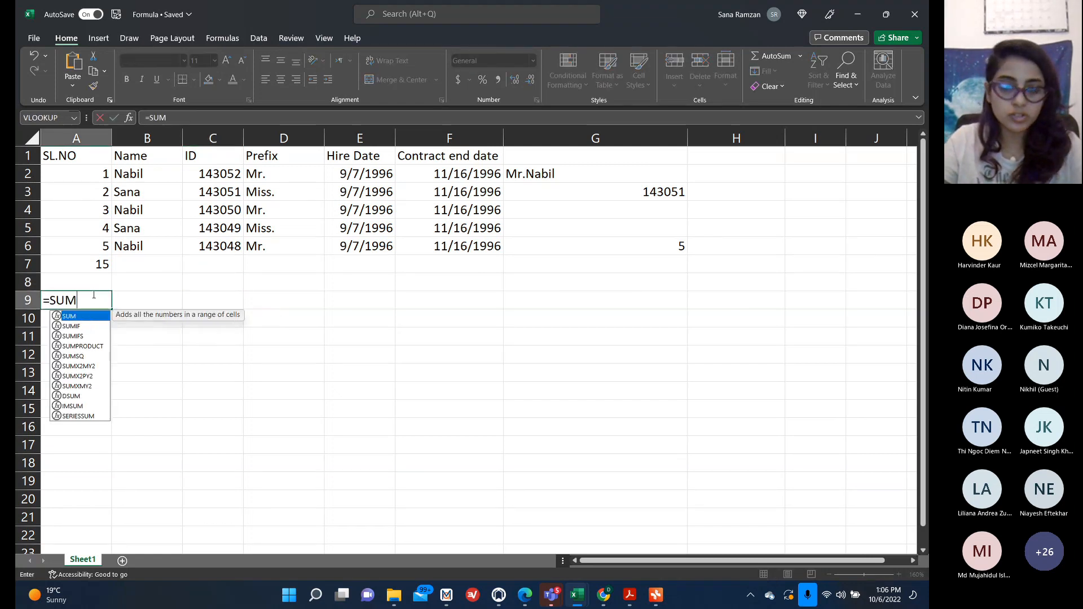
pyautogui.write('IF(')
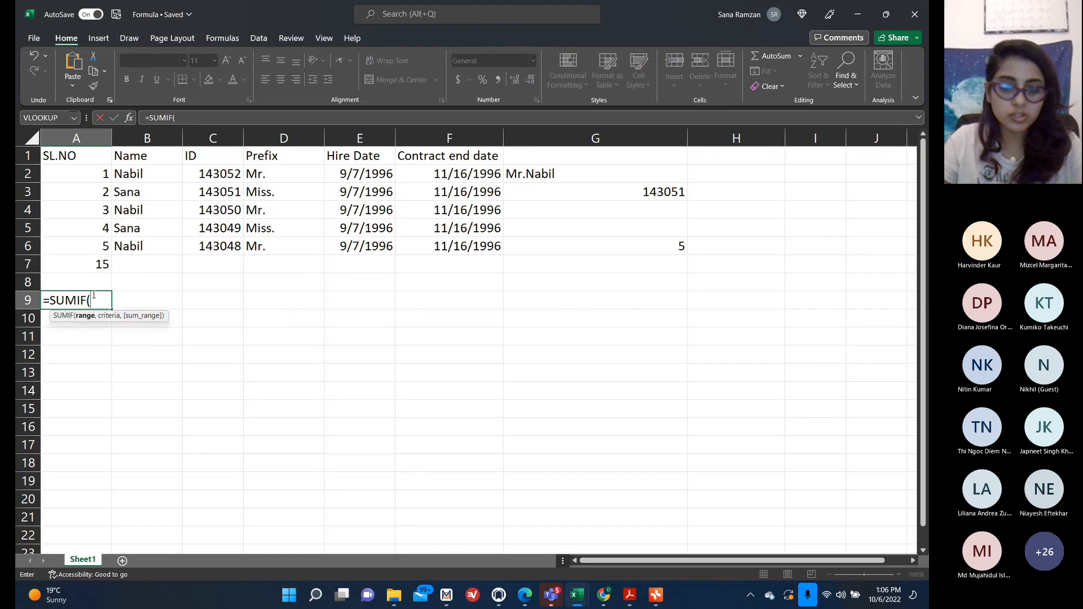
pyautogui.moveTo(91, 174); pyautogui.dragTo(90, 246)
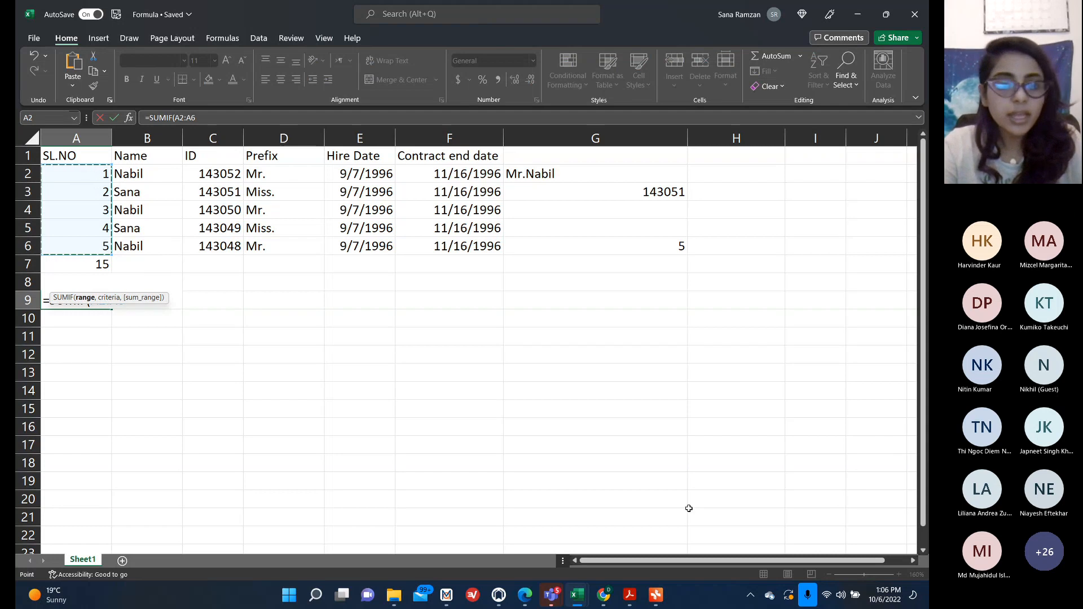
pyautogui.write(',')
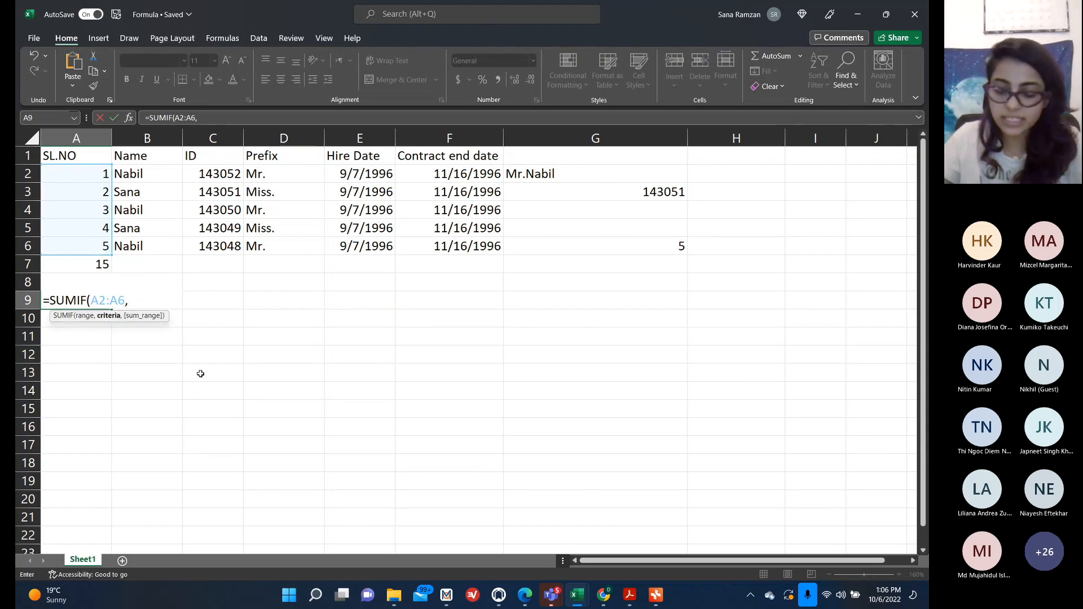
pyautogui.write('"')
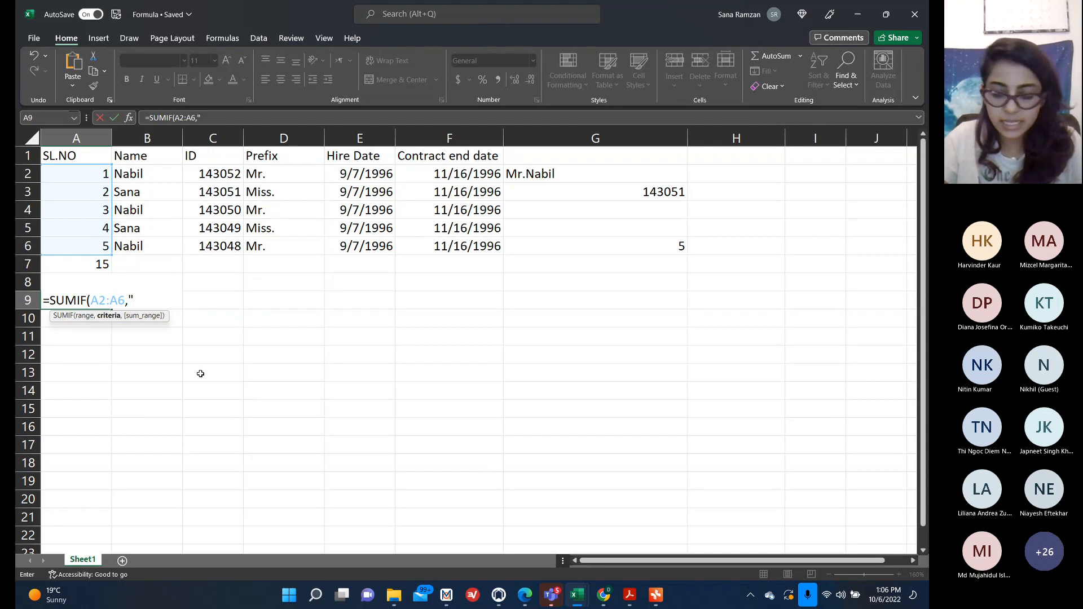
pyautogui.write('<4')
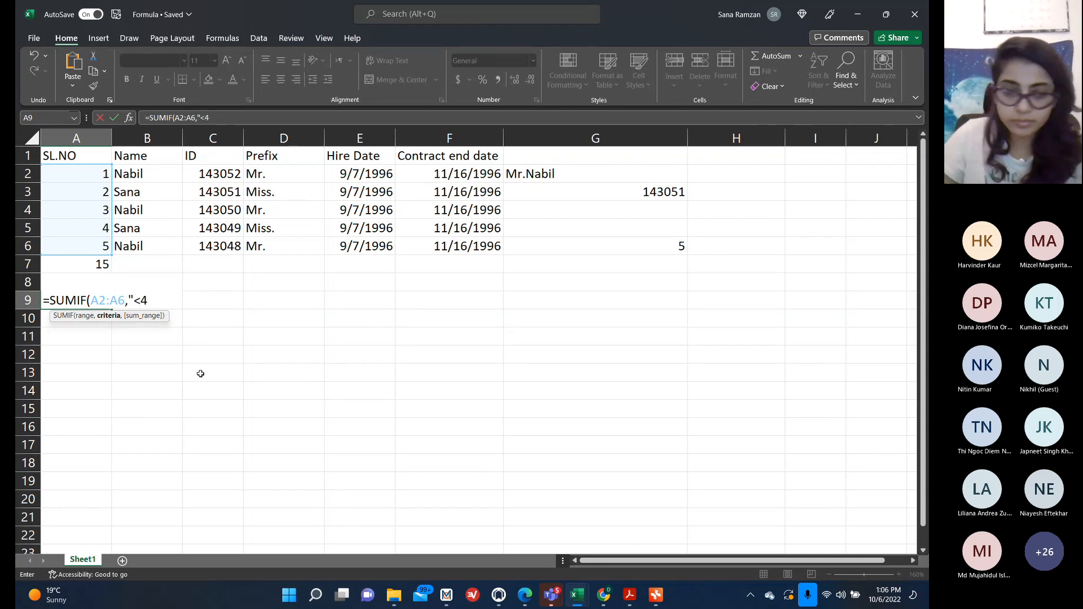
pyautogui.write('")')
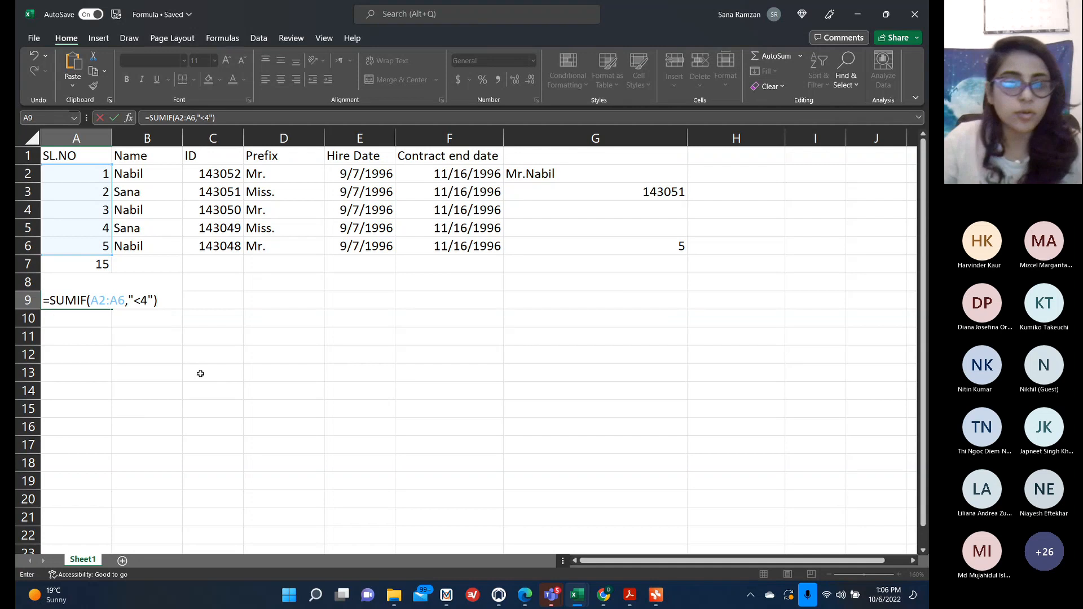
pyautogui.press('Return')
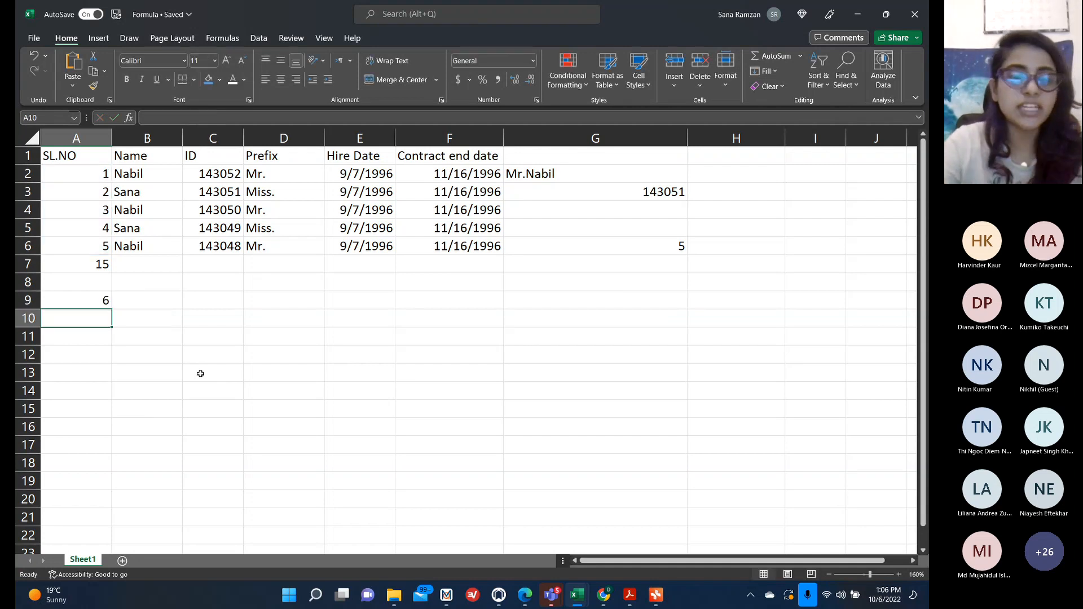
# Inspect the serial numbers in A2:A5 against the SUMIF result in A9.
pyautogui.click(805, 562)
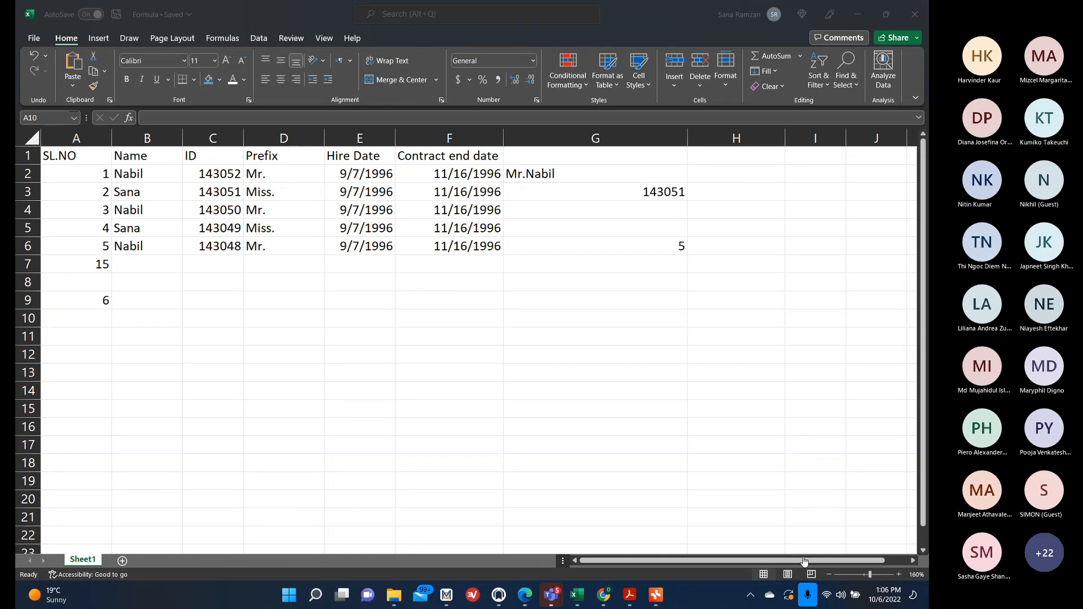
pyautogui.click(98, 297)
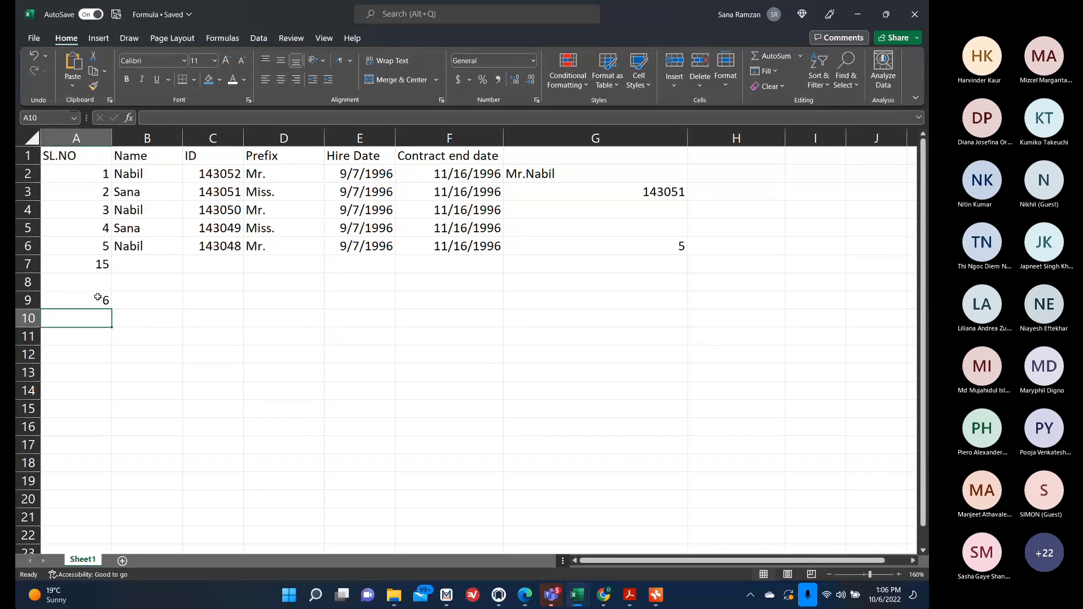
pyautogui.click(98, 297)
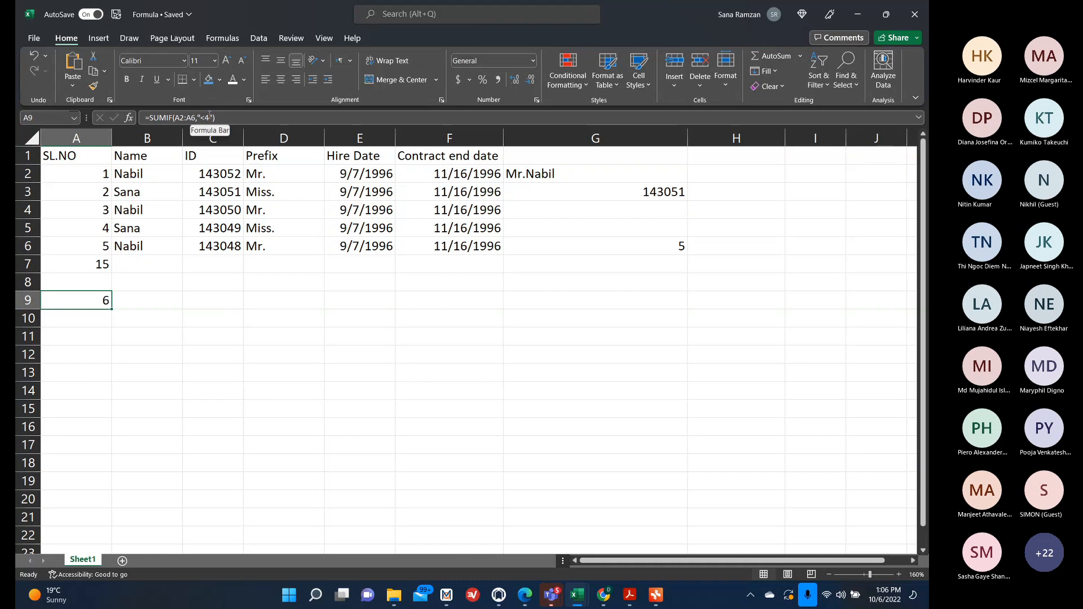
pyautogui.click(98, 227)
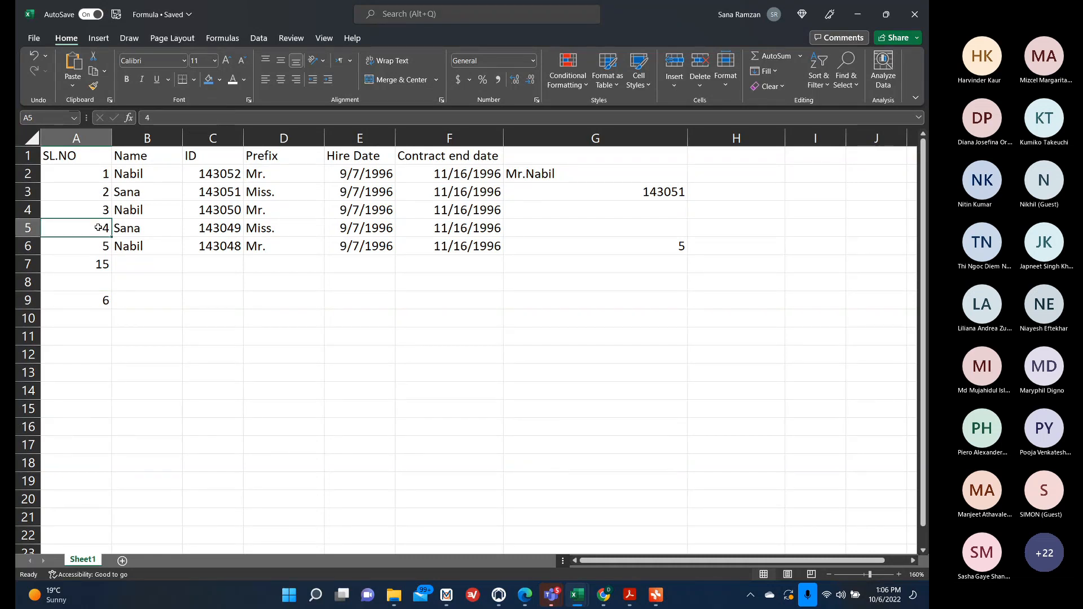
pyautogui.click(93, 209)
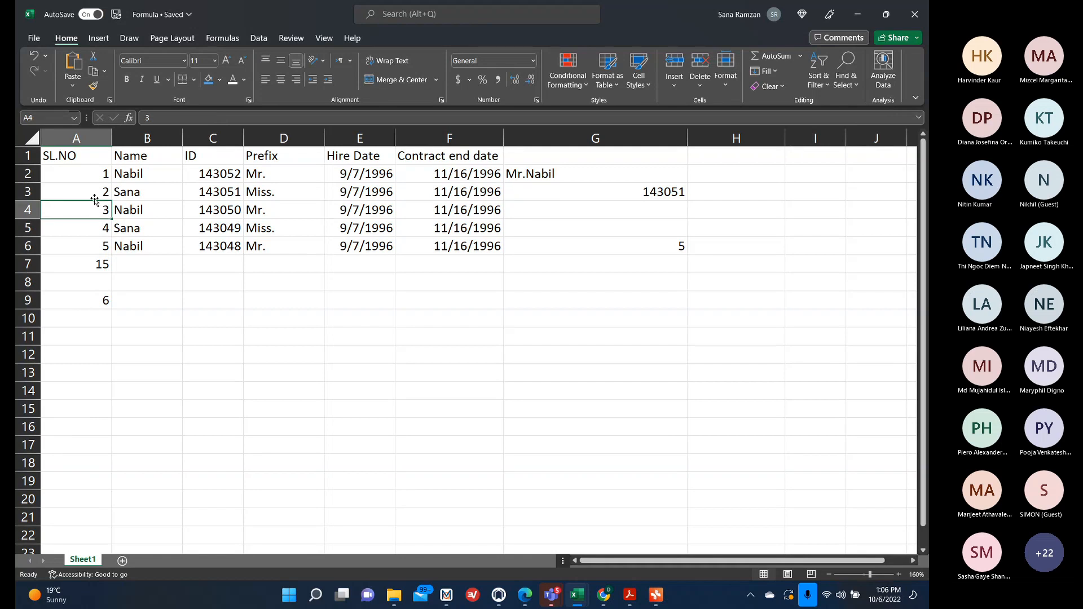
pyautogui.click(92, 191)
pyautogui.click(87, 171)
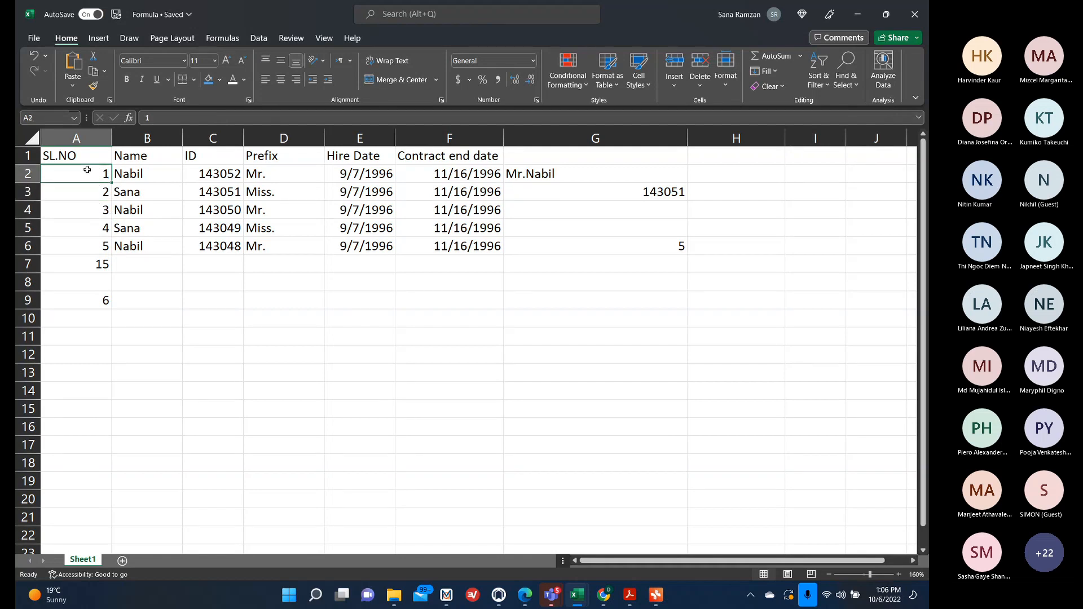
pyautogui.click(90, 223)
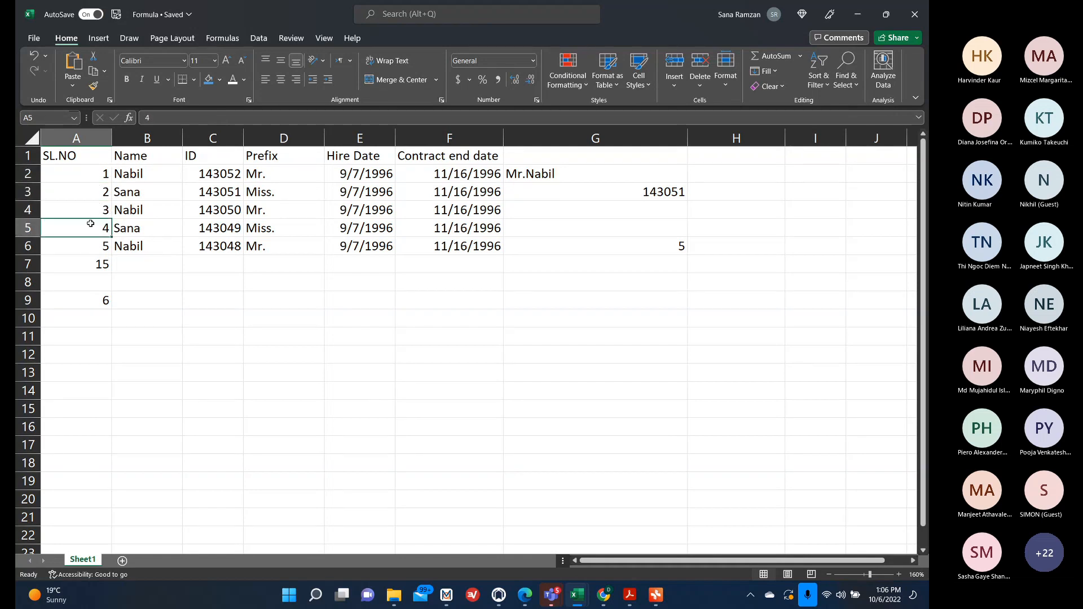
pyautogui.click(93, 299)
# Re-enter A9's SUMIF formula from the formula bar.
pyautogui.click(203, 117)
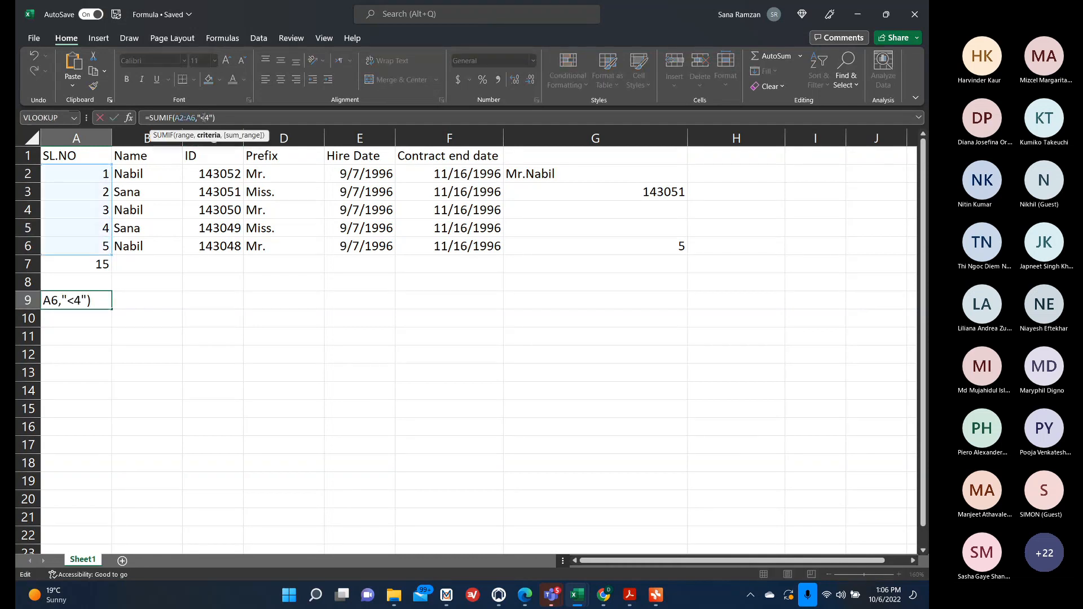
pyautogui.press('Return')
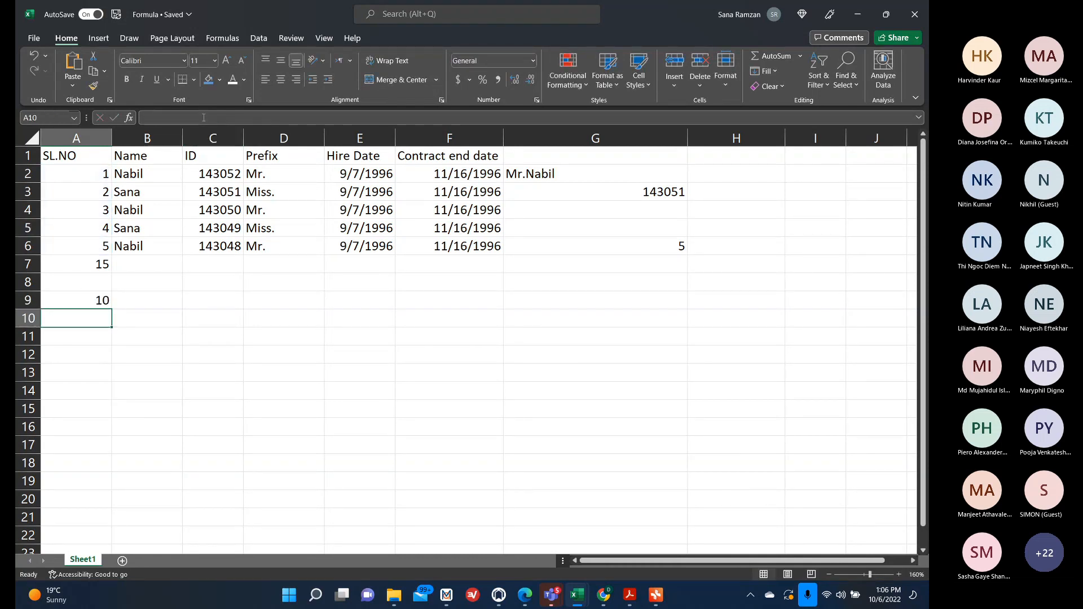
# Check A9's formula and the serial numbers, then enter =SUMIF(A2:A6,"<5") in C9, declining the suggested correction and adding the closing quote.
pyautogui.click(88, 296)
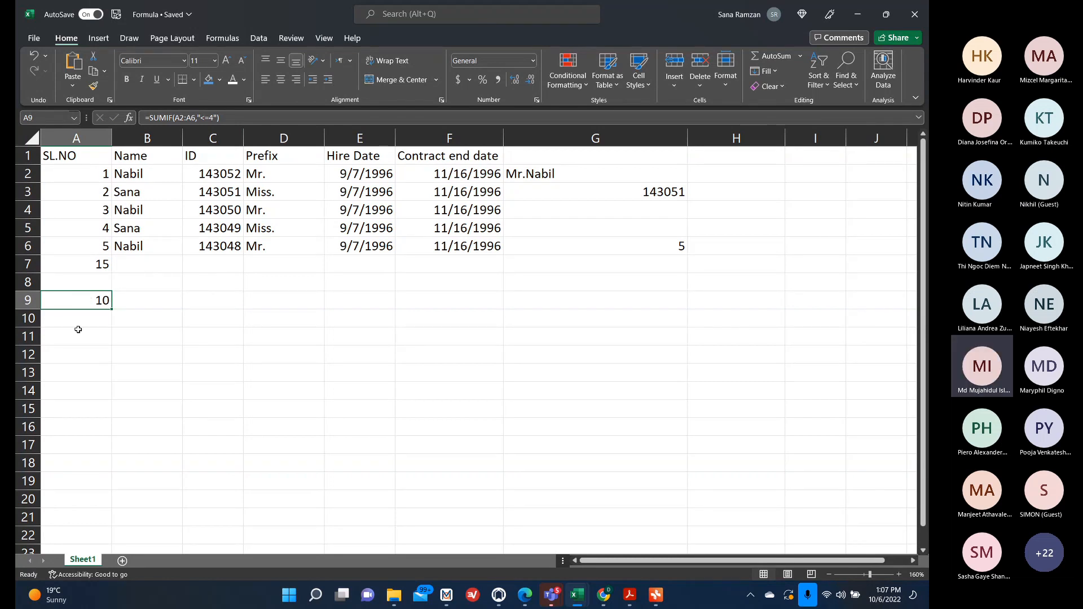
pyautogui.click(149, 294)
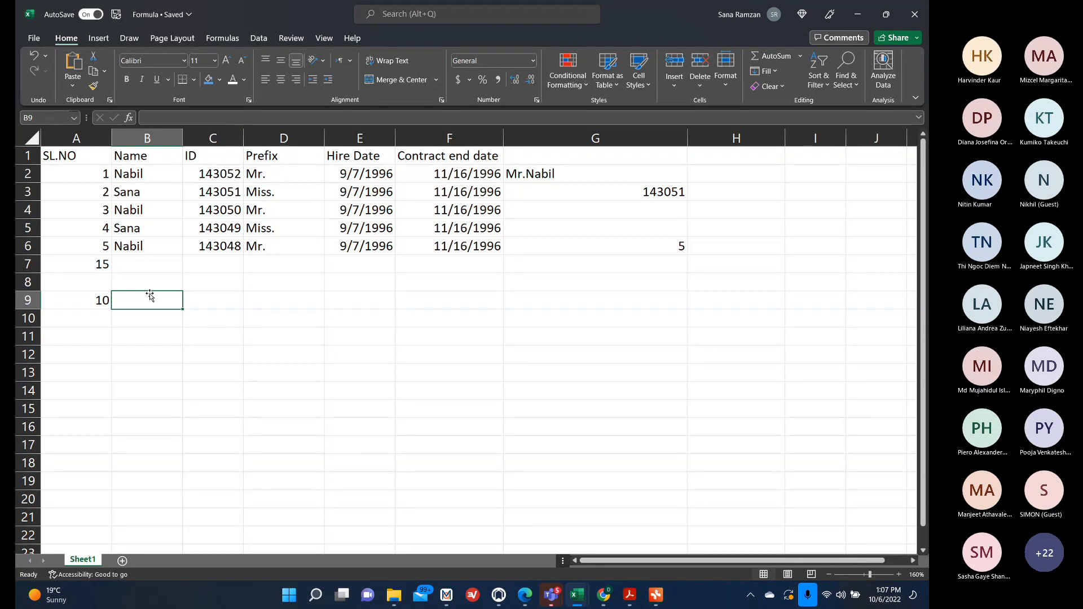
pyautogui.click(101, 231)
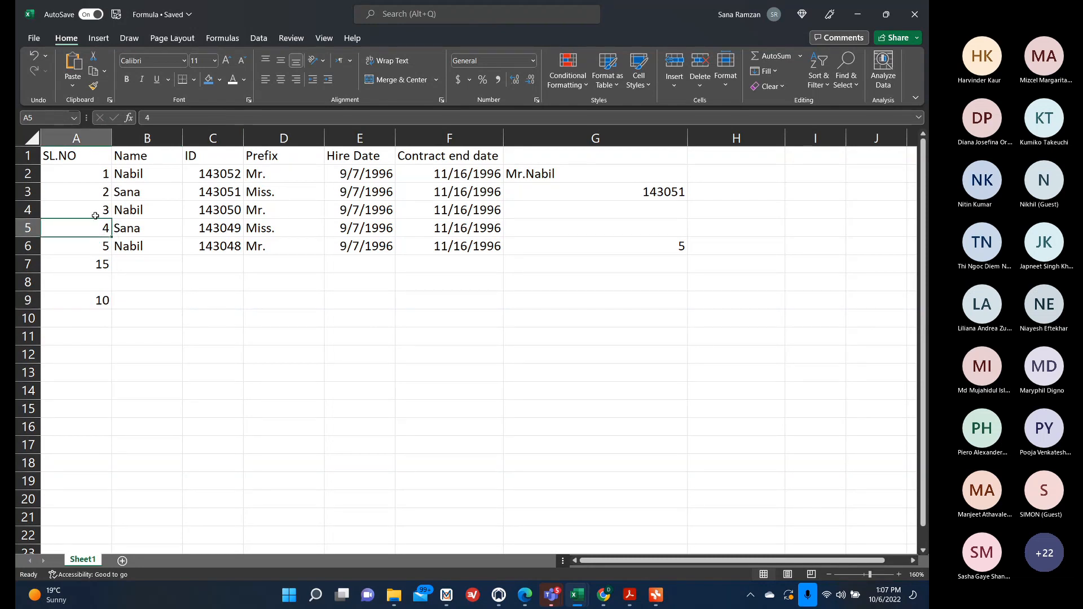
pyautogui.click(100, 246)
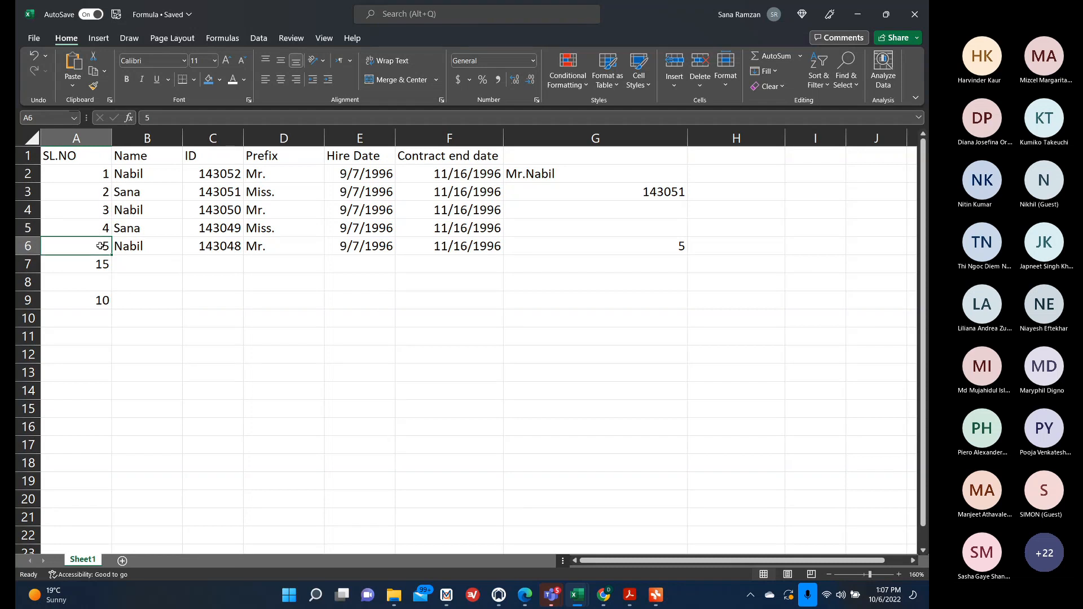
pyautogui.click(219, 306)
pyautogui.write('=SU')
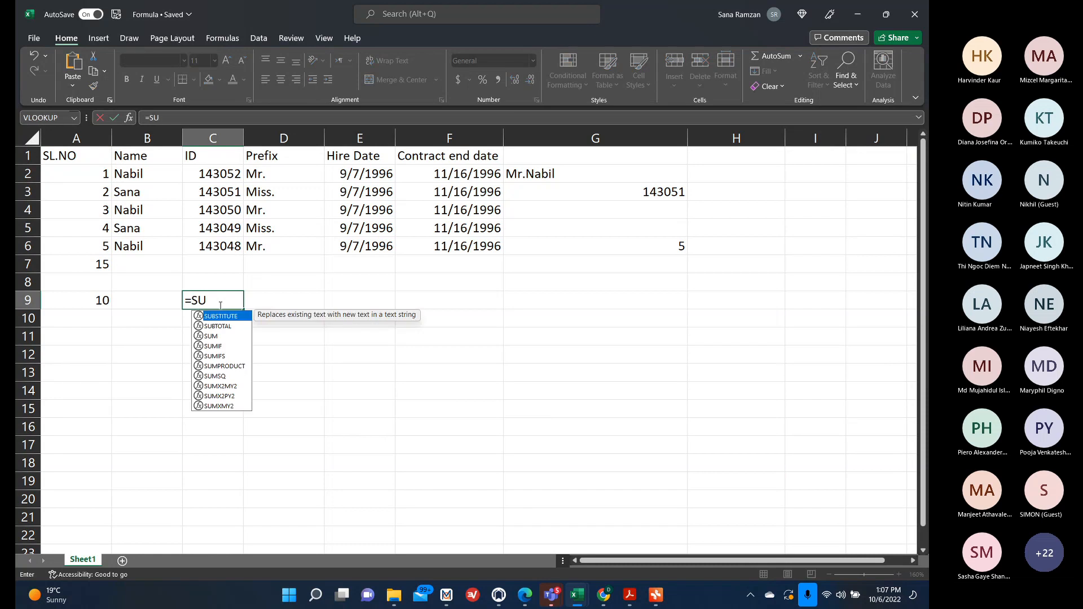
pyautogui.write('MIF')
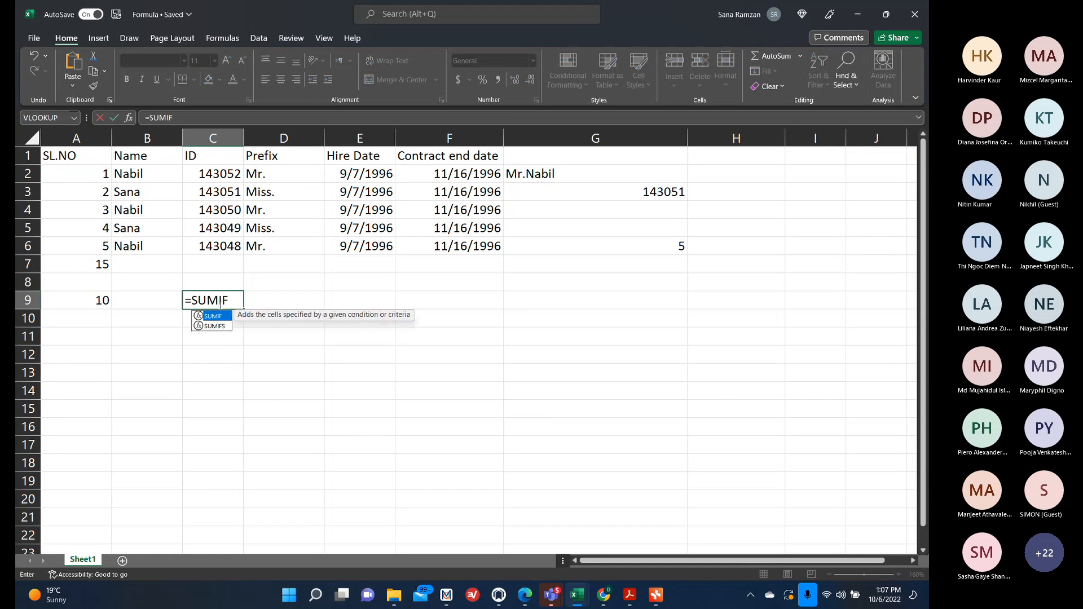
pyautogui.write('(')
pyautogui.click(105, 175)
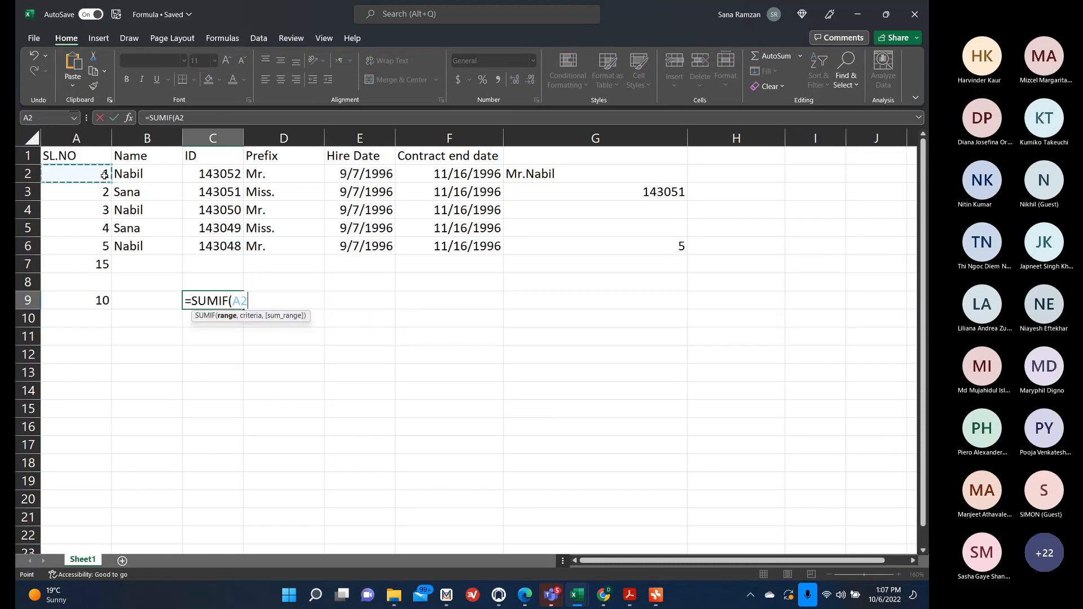
pyautogui.moveTo(104, 175); pyautogui.dragTo(106, 238)
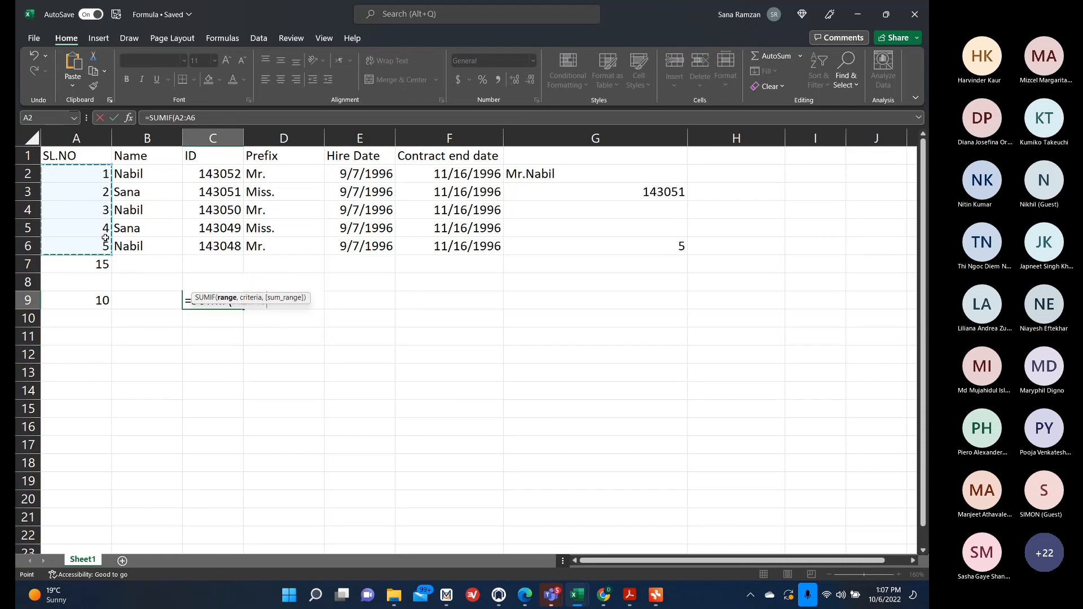
pyautogui.write(',"')
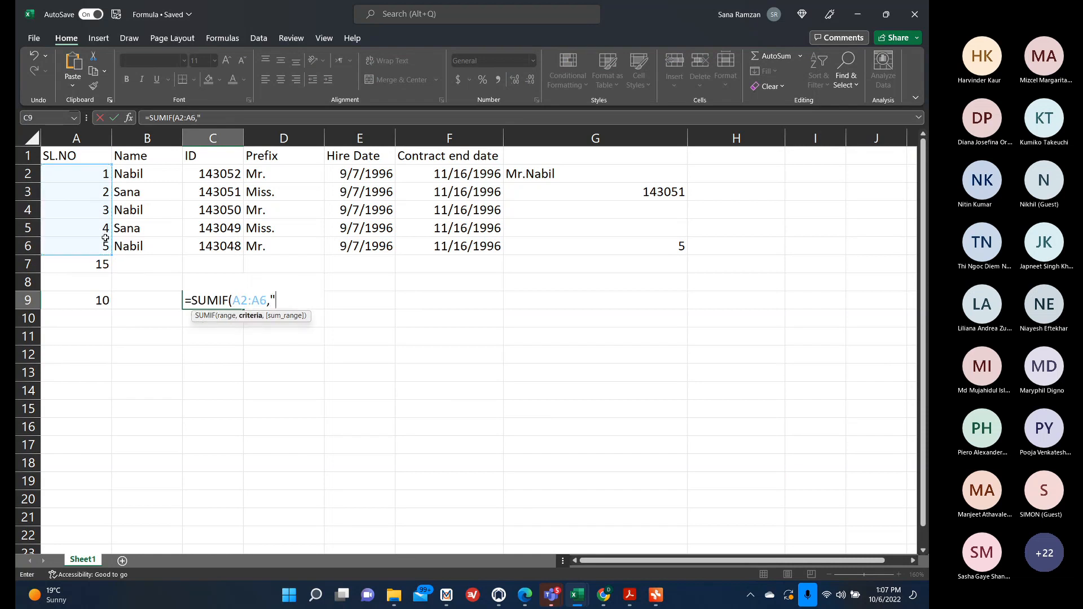
pyautogui.write('<5)')
pyautogui.press('Return')
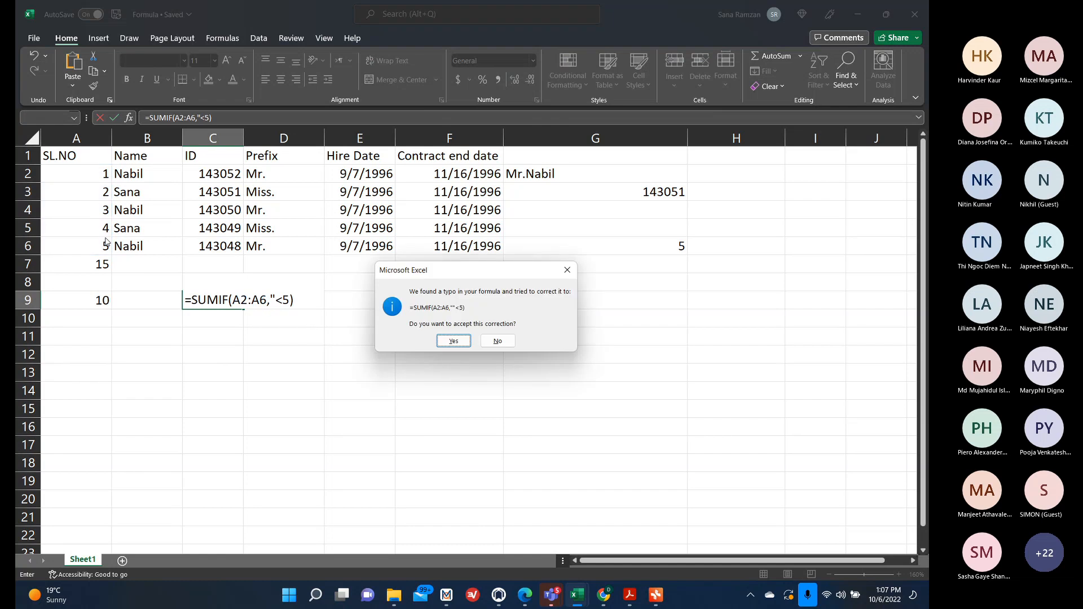
pyautogui.click(498, 341)
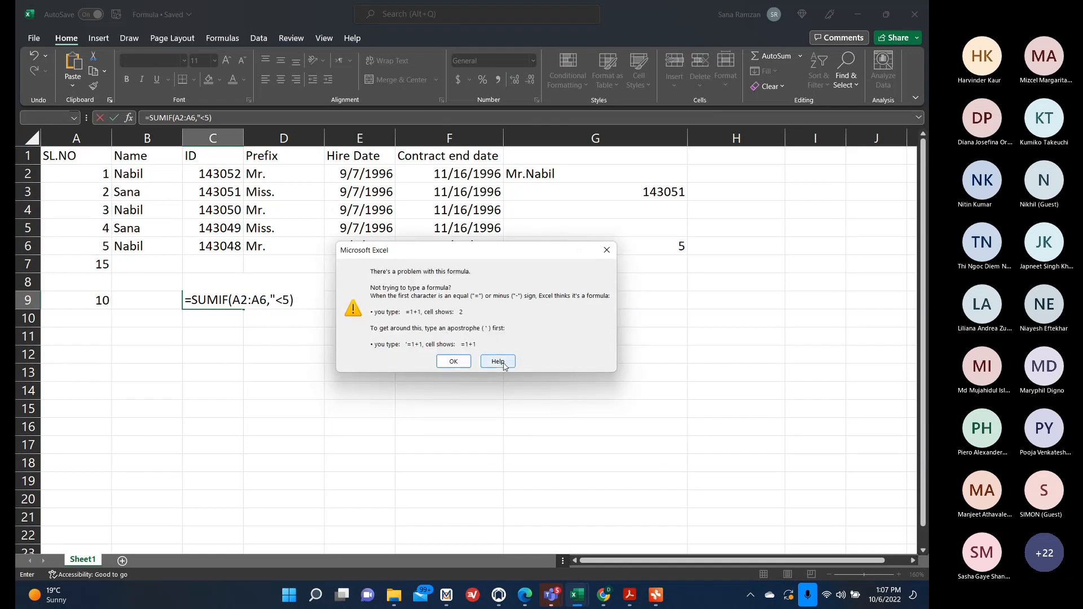
pyautogui.click(465, 361)
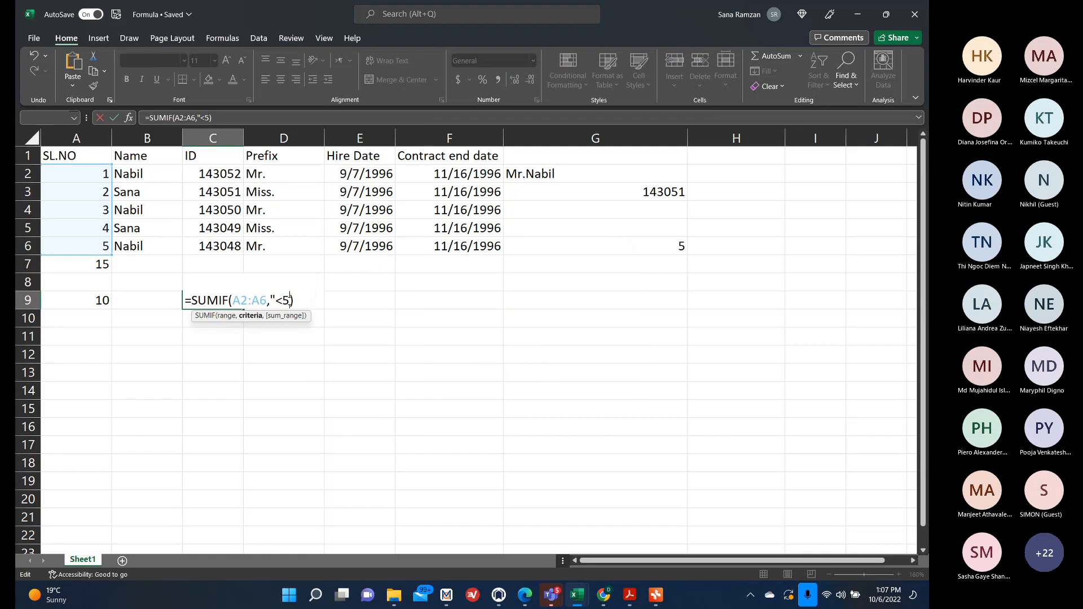
pyautogui.click(290, 301)
pyautogui.write('"')
pyautogui.press('Return')
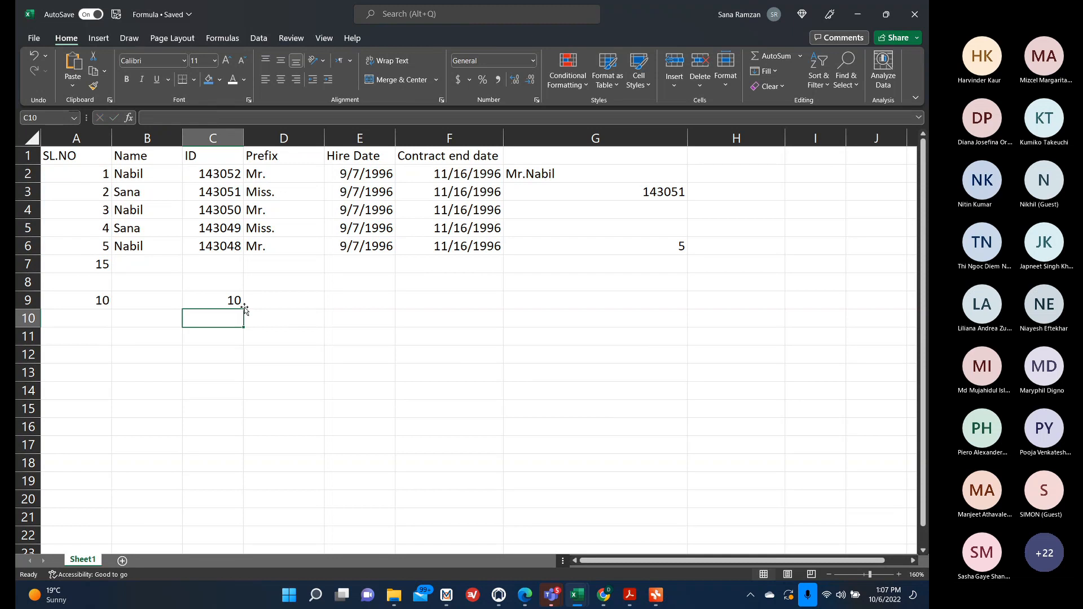
# Edit C9's SUMIF criterion to "<=5".
pyautogui.click(228, 301)
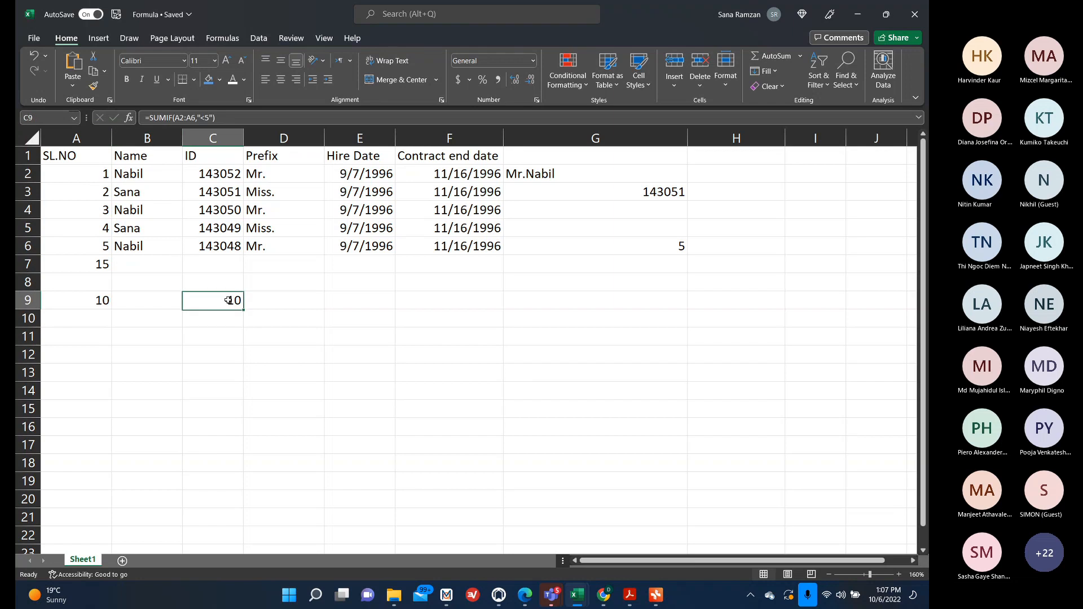
pyautogui.click(206, 117)
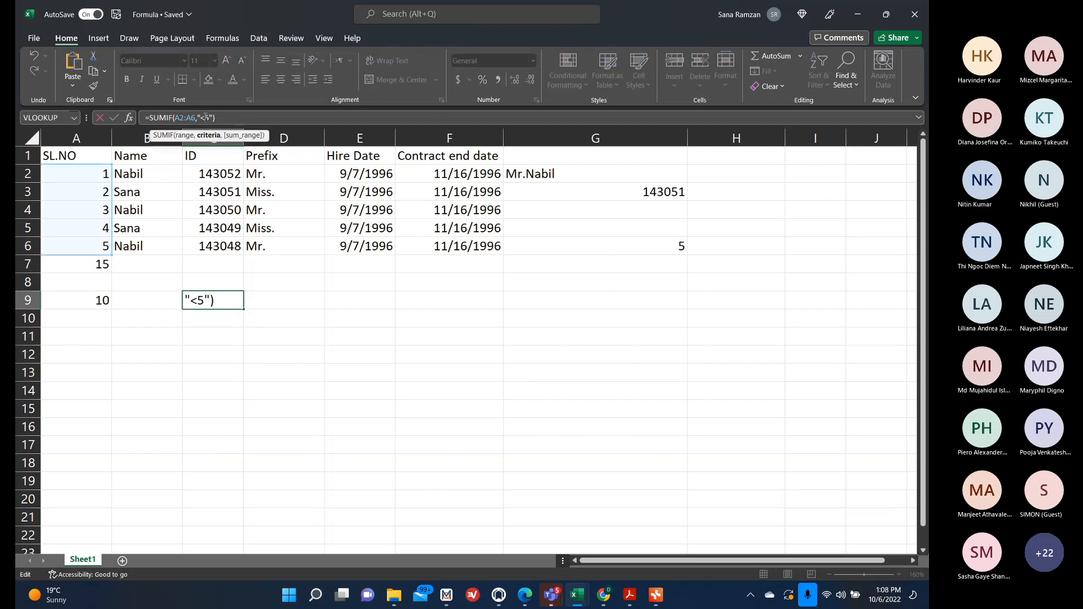
pyautogui.write('=')
pyautogui.press('Return')
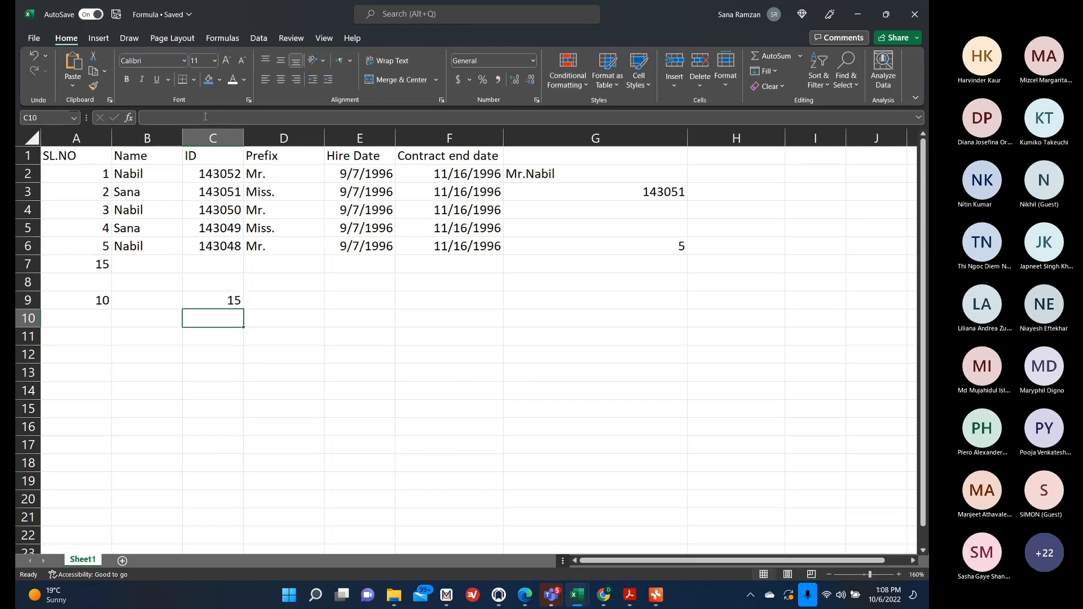
# In B11, enter =SUMIF(A2:A6,"<3") to sum serial numbers below 3.
pyautogui.click(117, 341)
pyautogui.write('=SUM')
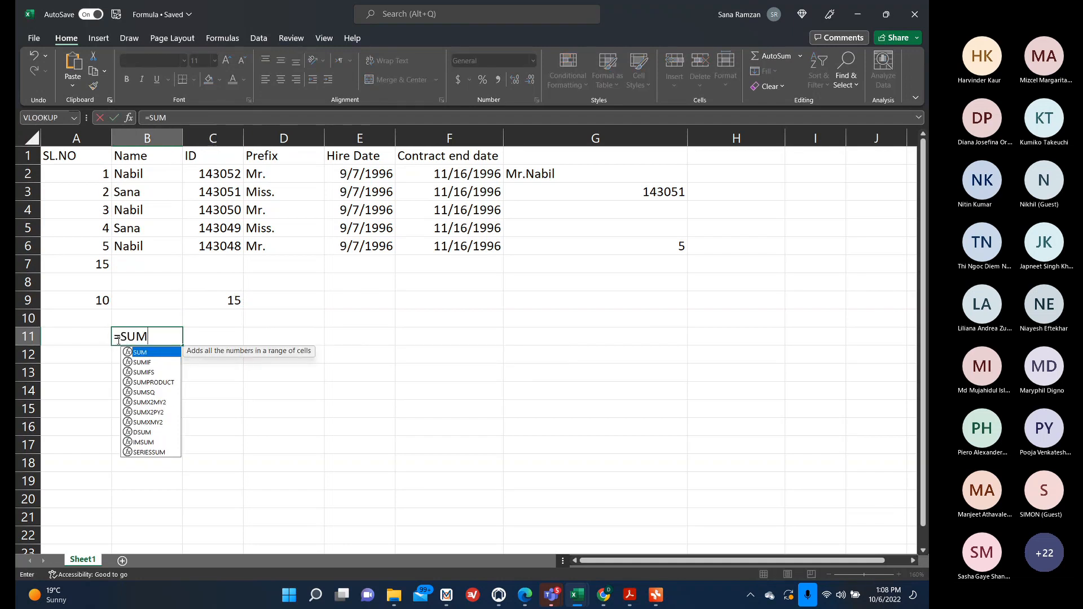
pyautogui.write('IF(')
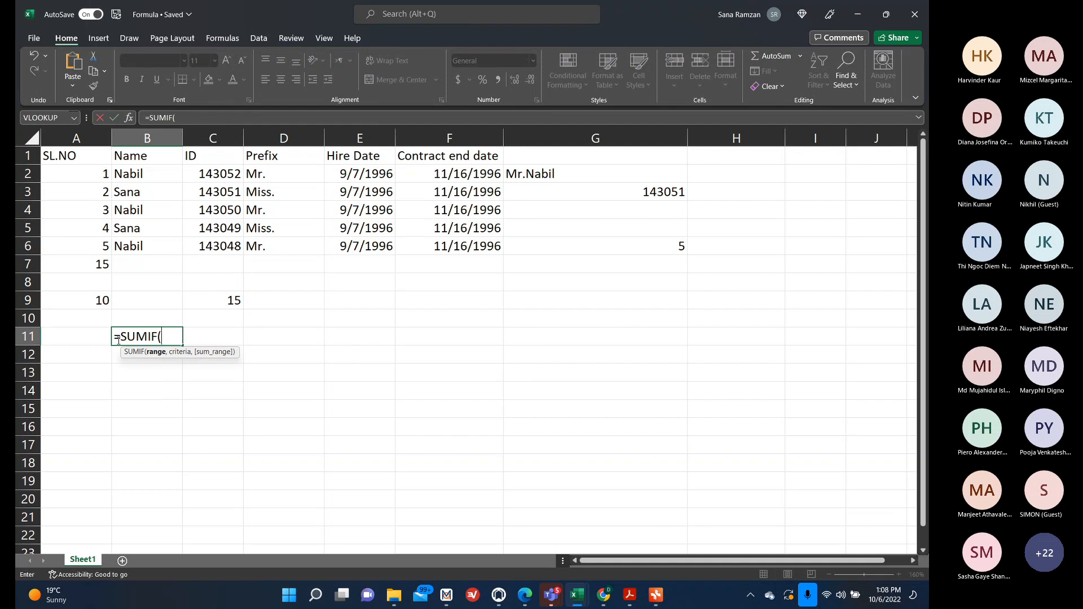
pyautogui.moveTo(92, 174); pyautogui.dragTo(90, 248)
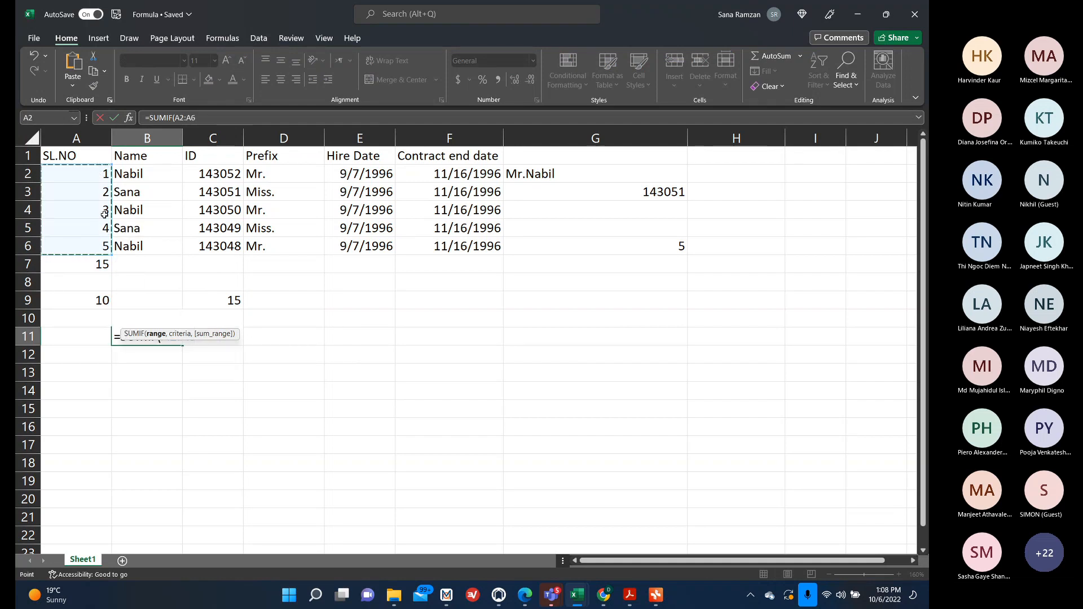
pyautogui.write('<3')
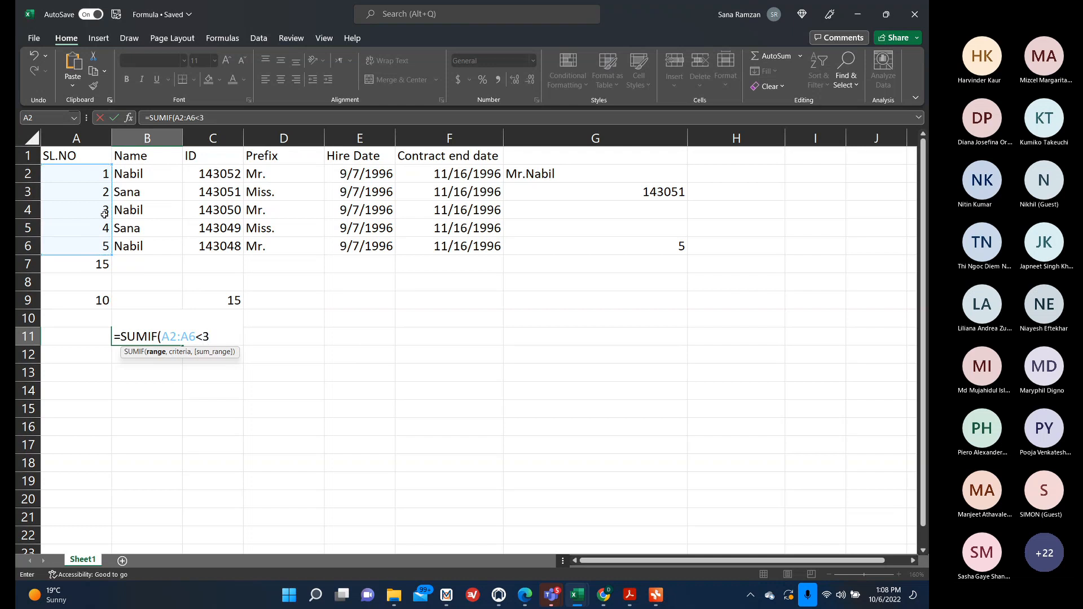
pyautogui.press('BackSpace')
pyautogui.press('BackSpace')
pyautogui.write(',"<3")')
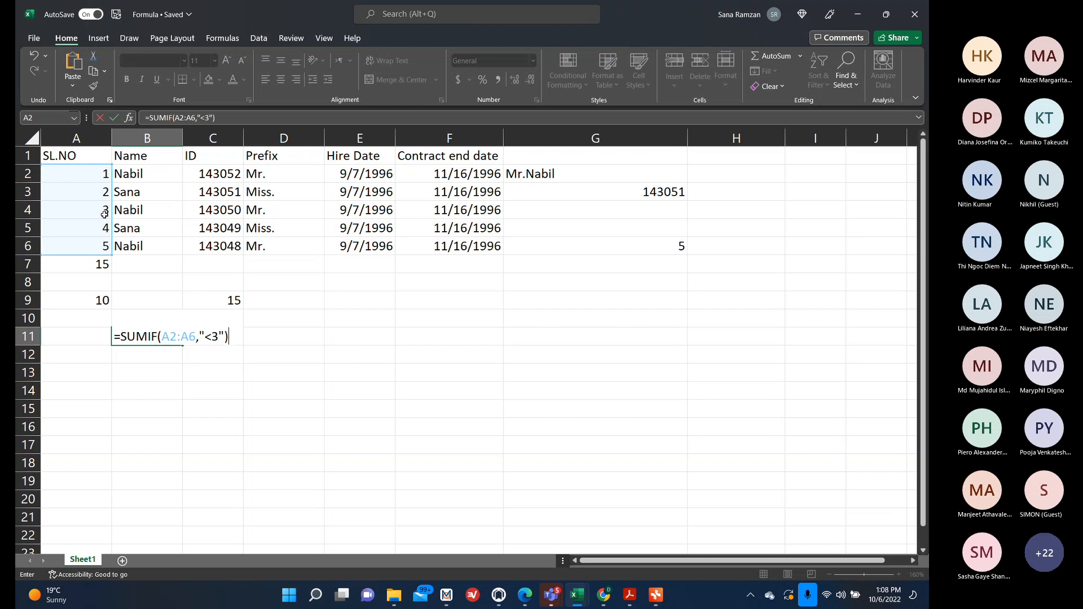
pyautogui.press('Return')
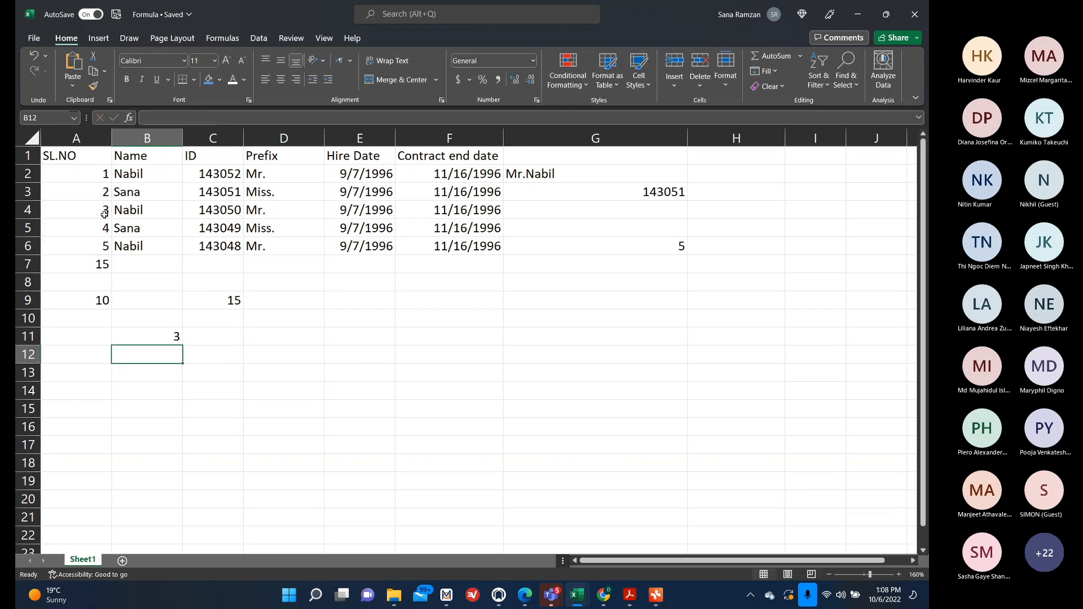
# Edit B11's SUMIF criterion to "<=3".
pyautogui.click(125, 336)
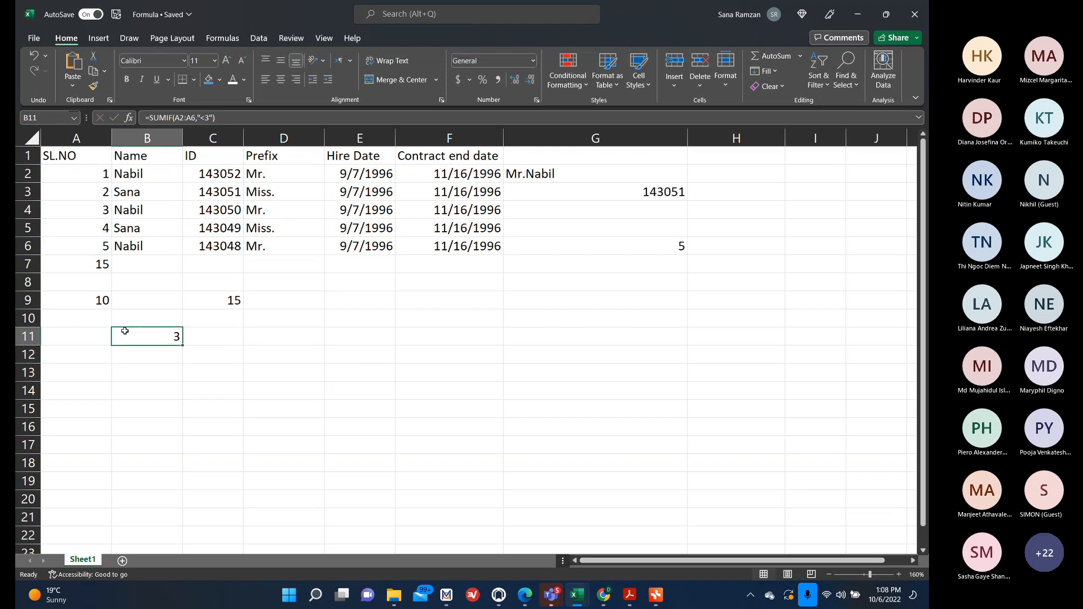
pyautogui.click(206, 117)
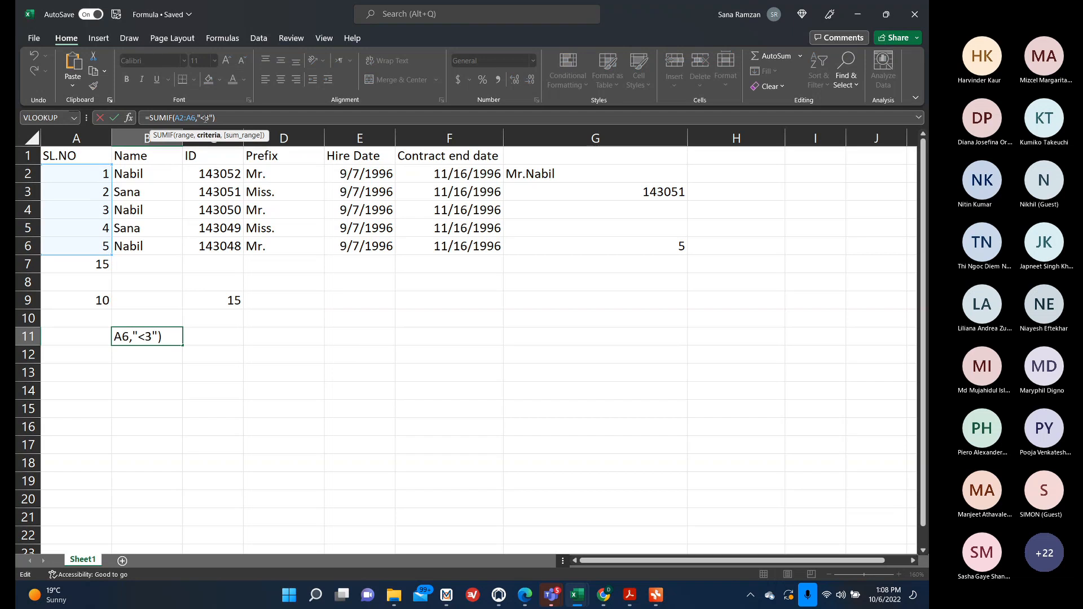
pyautogui.write('=')
pyautogui.press('Return')
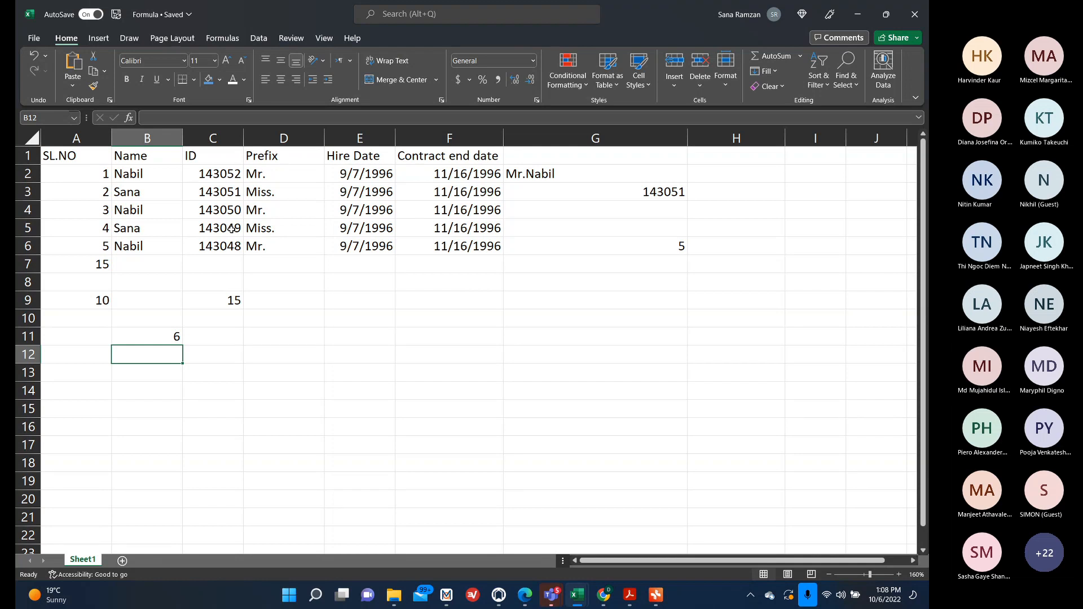
# Enter the values 15, 20, 30, 60 and 25 down F11:F15.
pyautogui.click(443, 331)
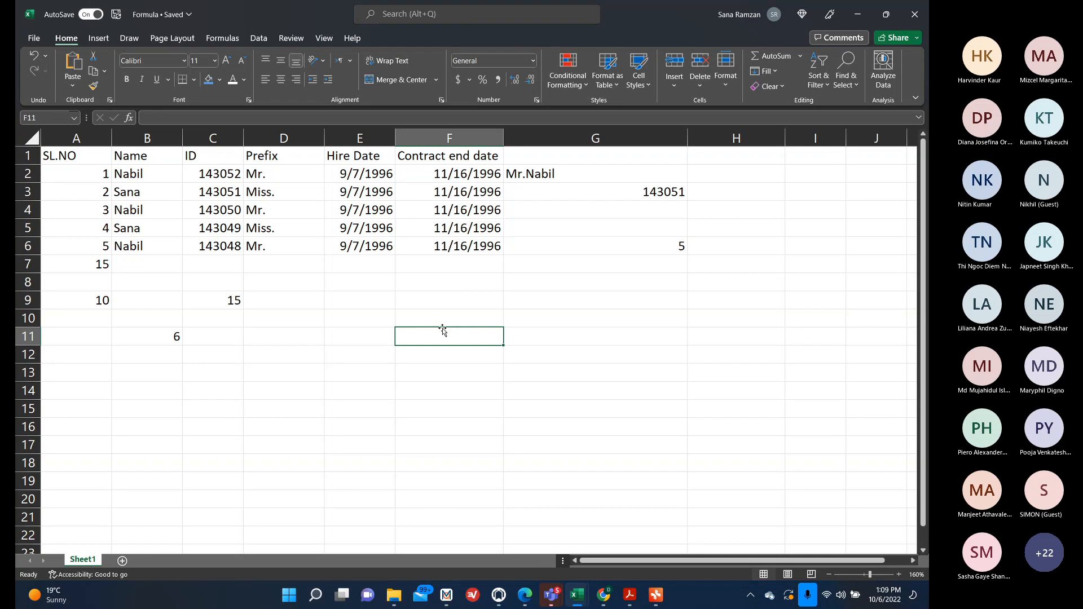
pyautogui.write('15')
pyautogui.press('Return')
pyautogui.write('20')
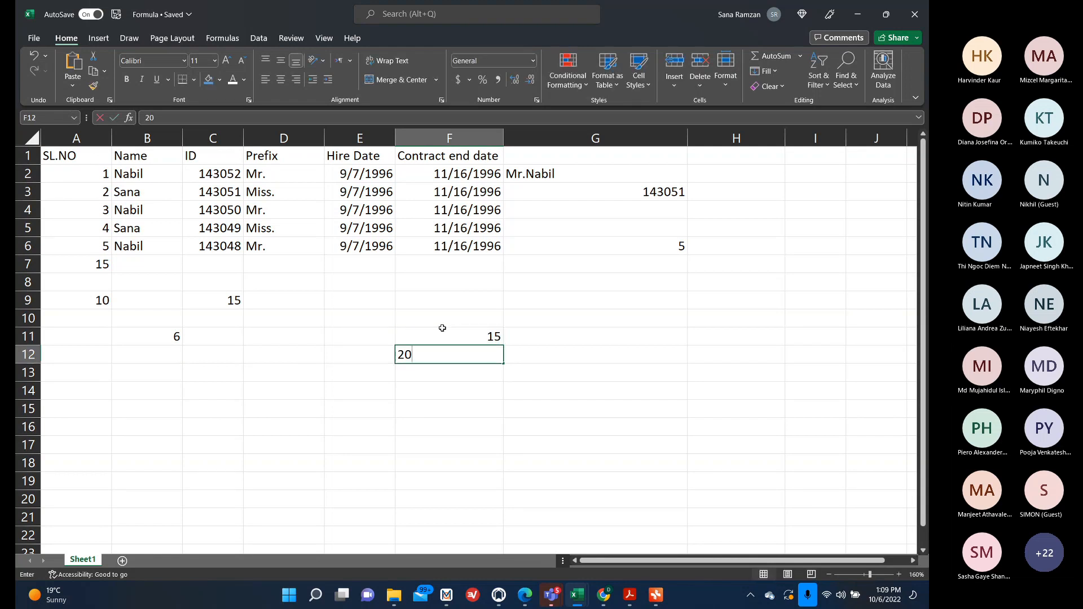
pyautogui.press('Return')
pyautogui.write('30')
pyautogui.press('Return')
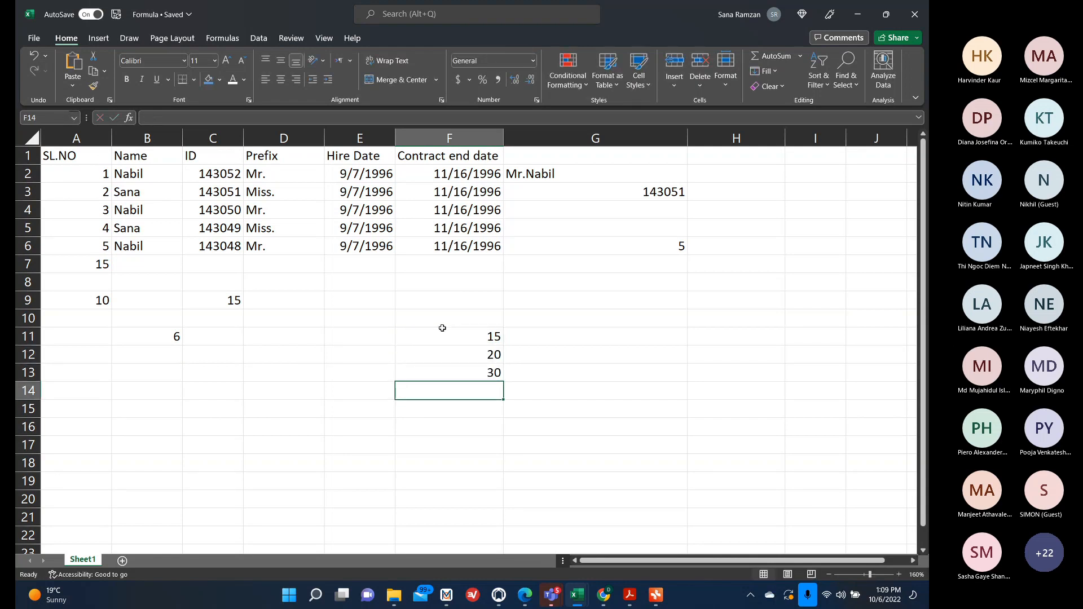
pyautogui.write('90')
pyautogui.press('BackSpace')
pyautogui.press('BackSpace')
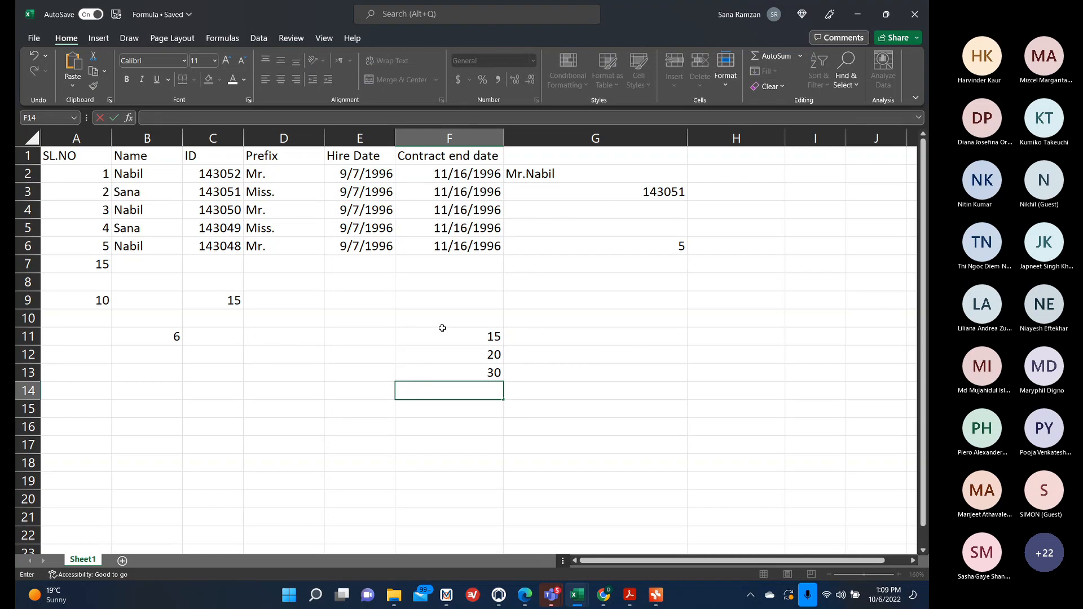
pyautogui.write('60')
pyautogui.press('Return')
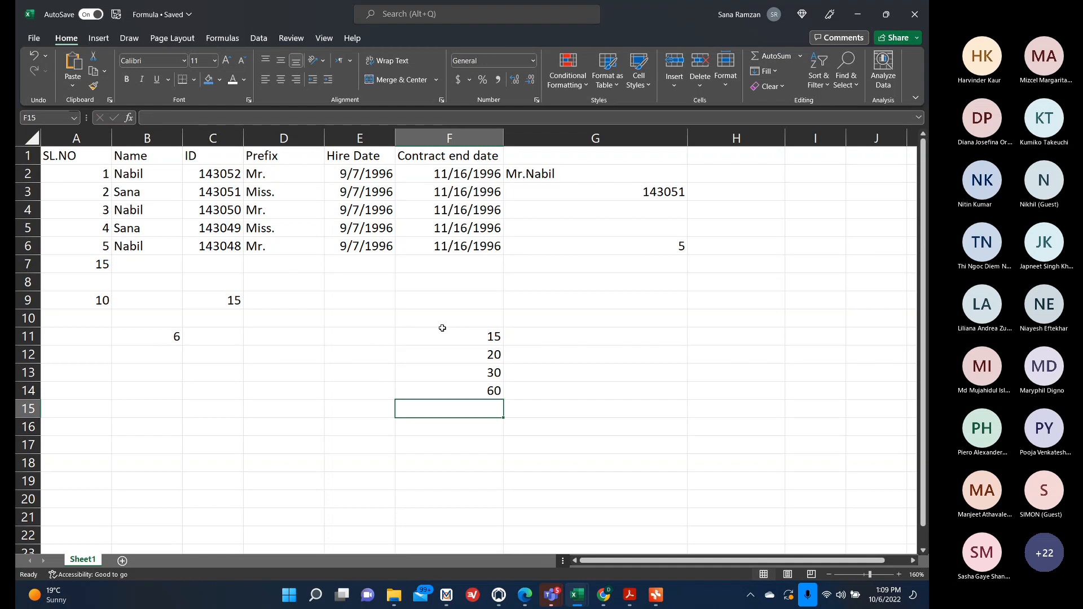
pyautogui.write('25')
pyautogui.press('Return')
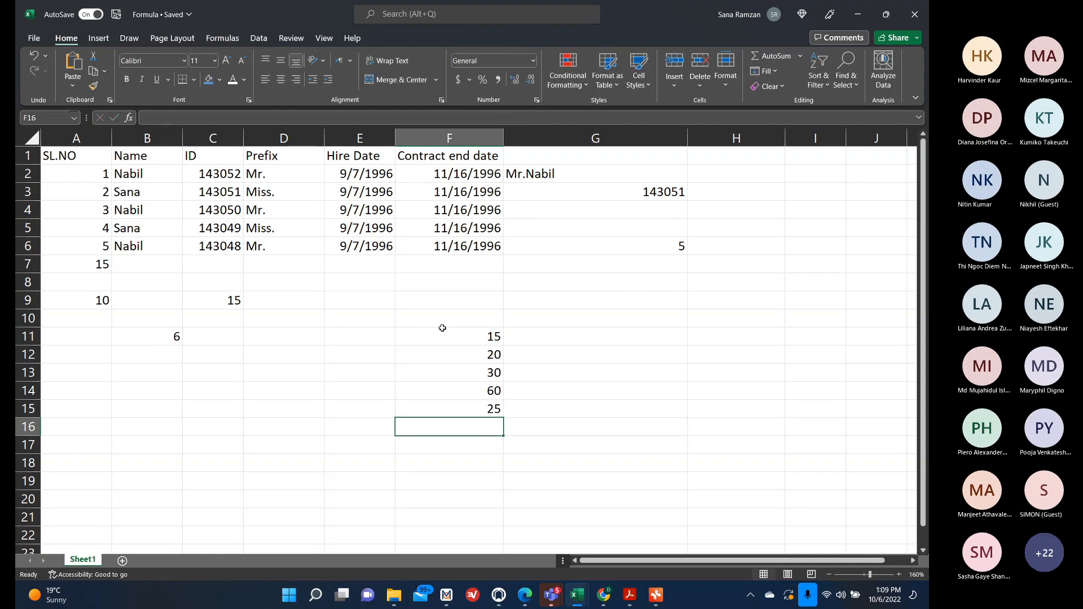
# Start a SUMIF formula in F17 below the new values.
pyautogui.press('Return')
pyautogui.write('=')
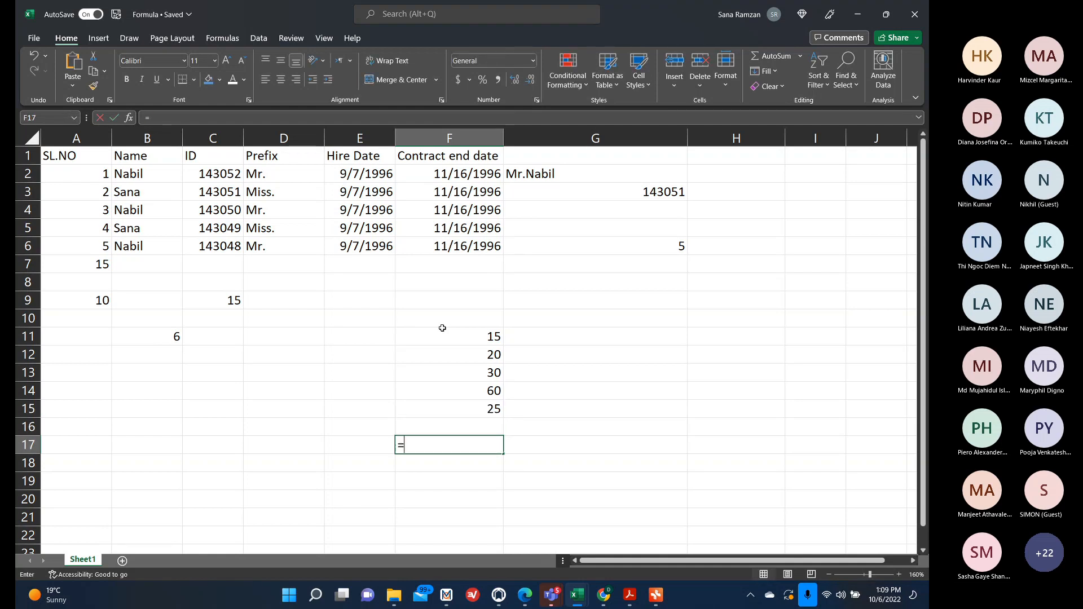
pyautogui.write('SUM(')
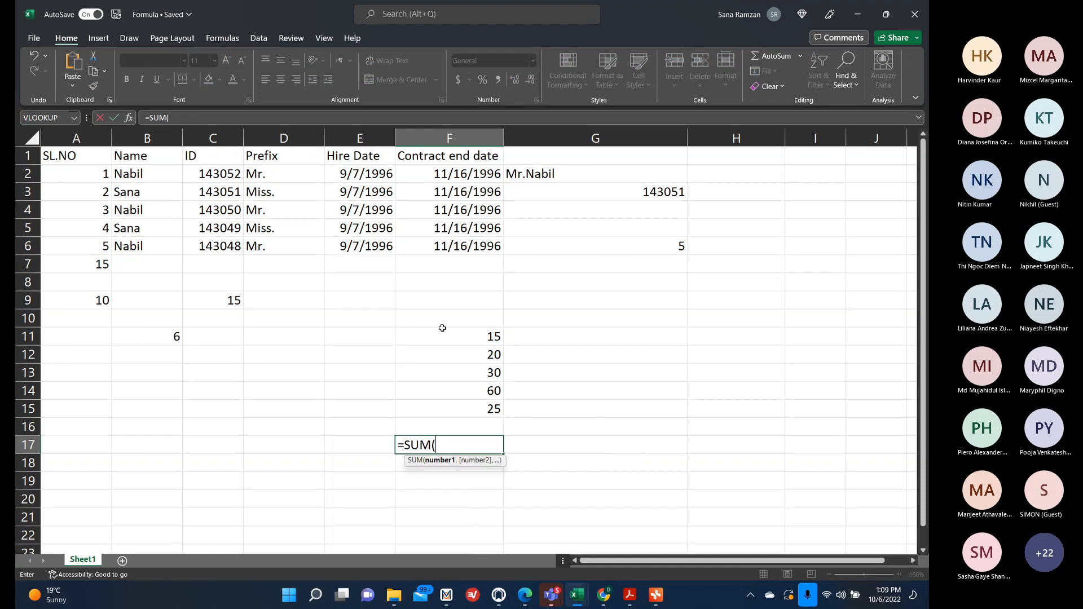
pyautogui.press('BackSpace')
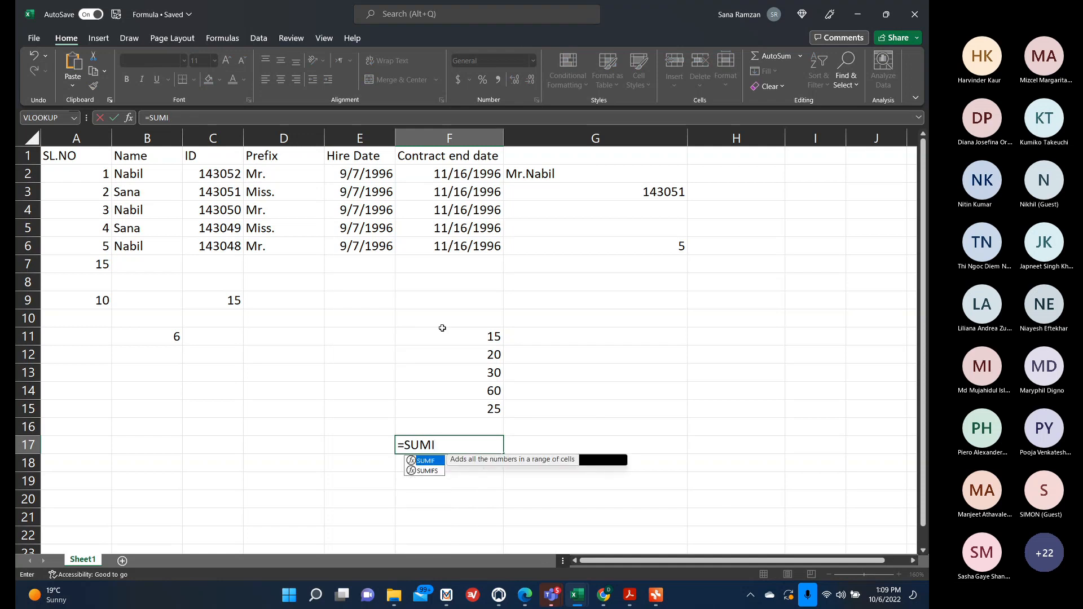
pyautogui.write('IF')
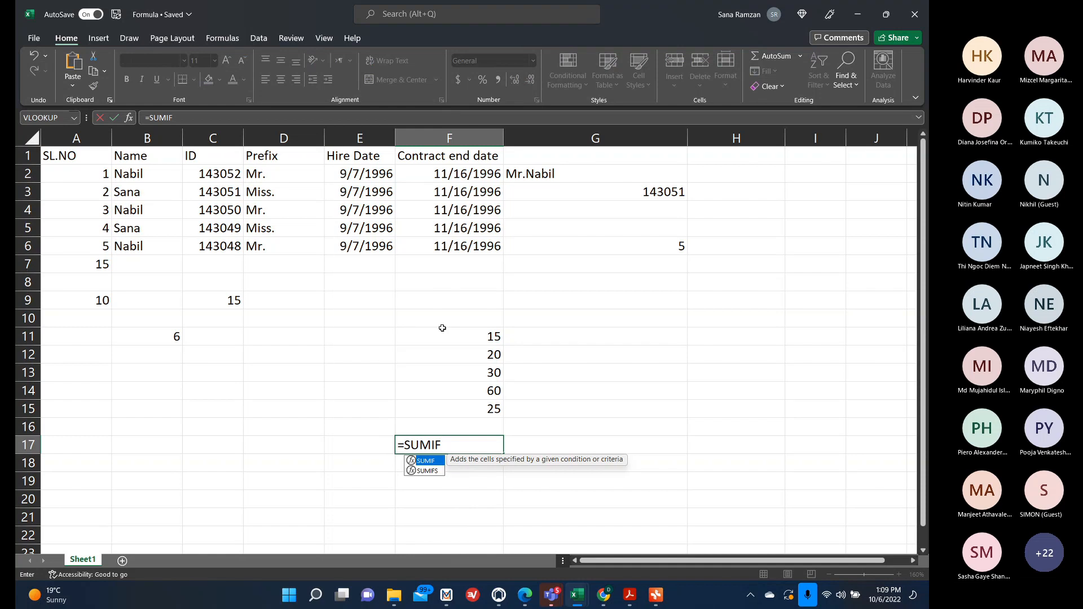
pyautogui.click(442, 320)
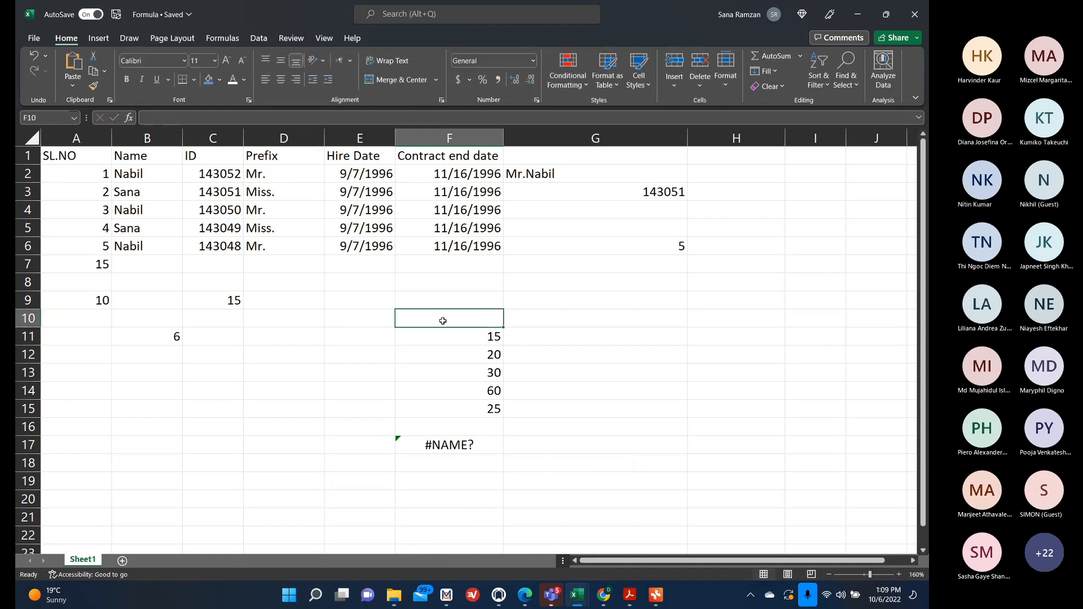
# Label F10 as Sales amount.
pyautogui.write('sALES')
pyautogui.press('BackSpace')
pyautogui.press('BackSpace')
pyautogui.press('BackSpace')
pyautogui.press('BackSpace')
pyautogui.press('BackSpace')
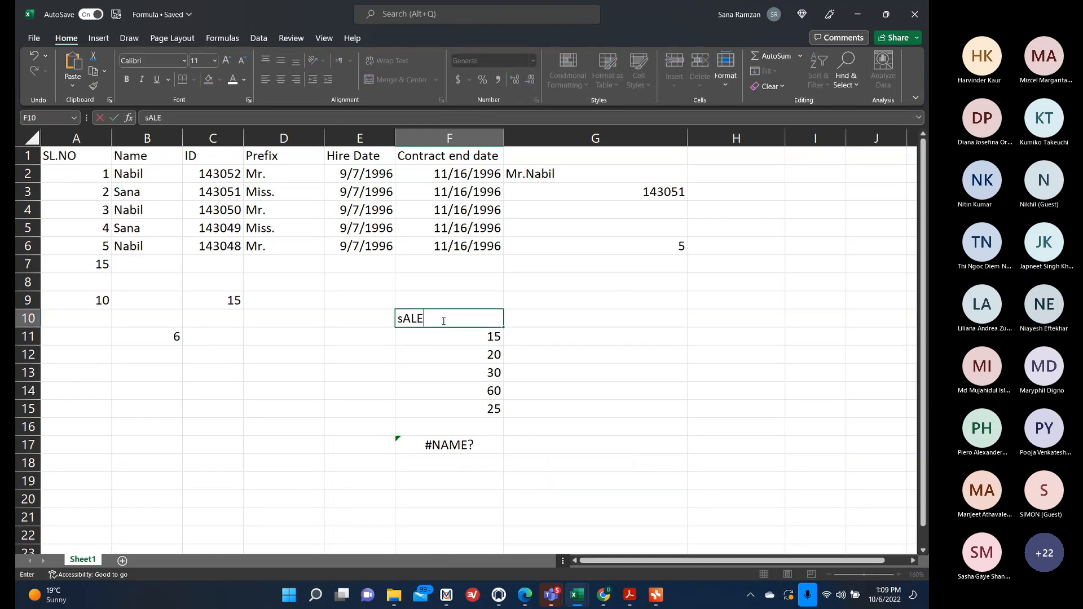
pyautogui.write('Sales amount')
# Complete F17's formula as =SUMIF(F11:F15,">15") to sum sales amounts above 15.
pyautogui.click(457, 447)
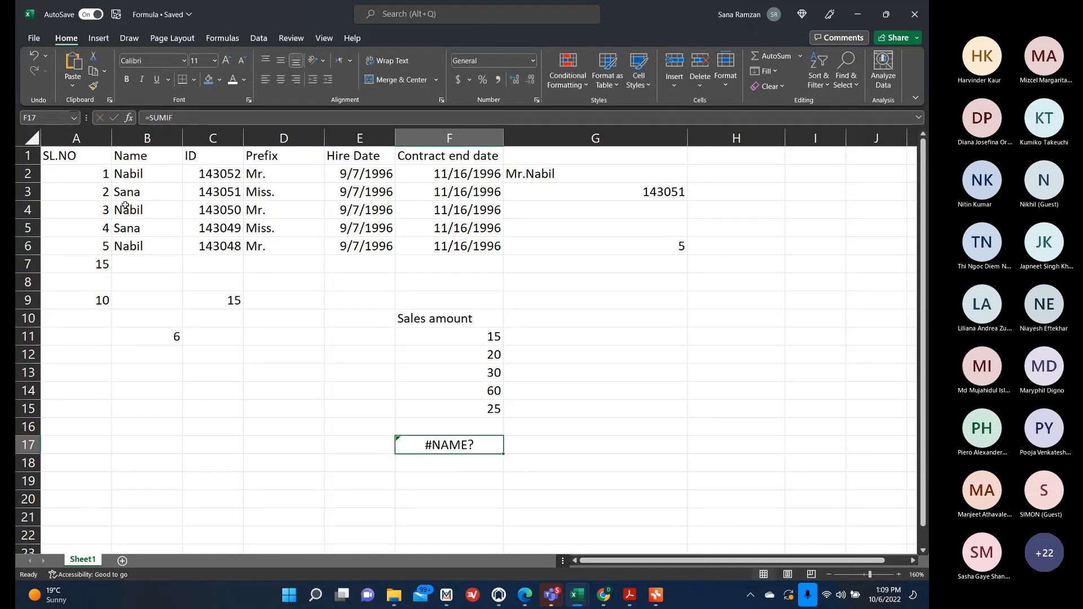
pyautogui.click(205, 118)
pyautogui.write('(')
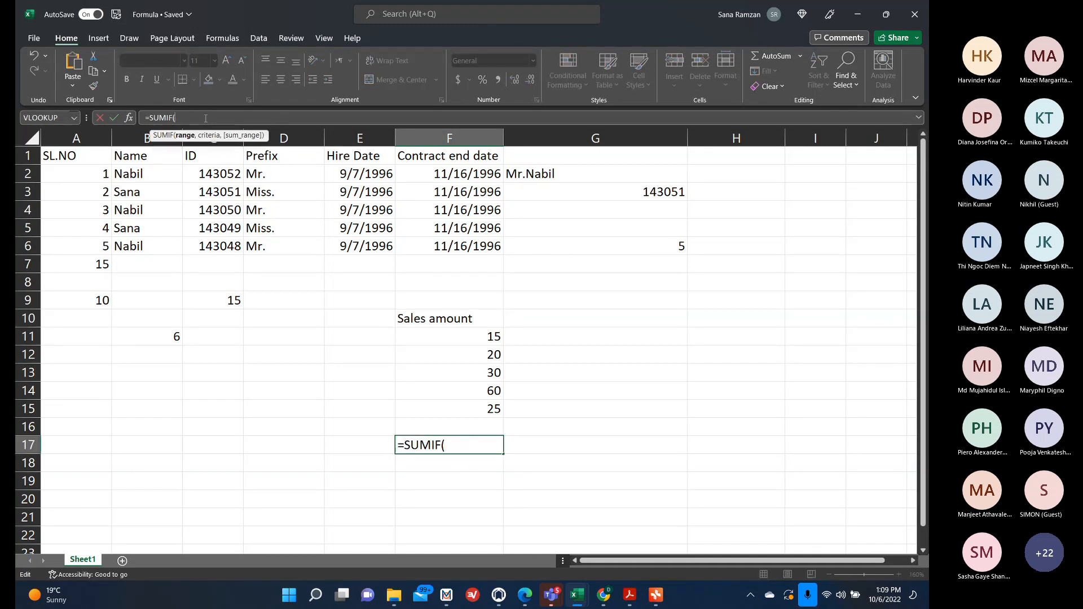
pyautogui.moveTo(472, 335); pyautogui.dragTo(471, 407)
pyautogui.write(',')
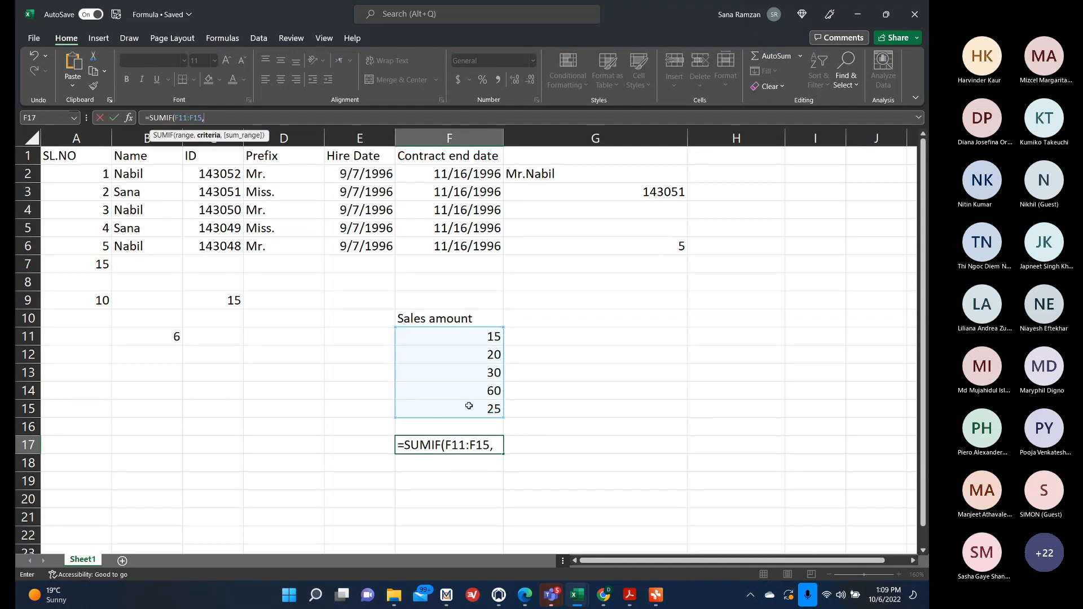
pyautogui.write('">15')
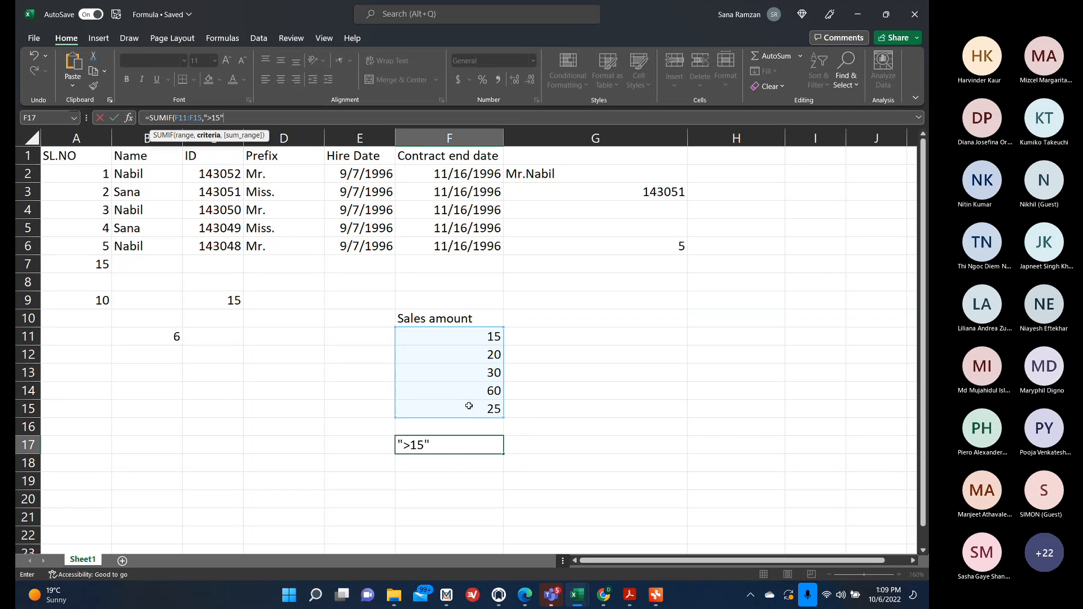
pyautogui.write('")')
pyautogui.press('Return')
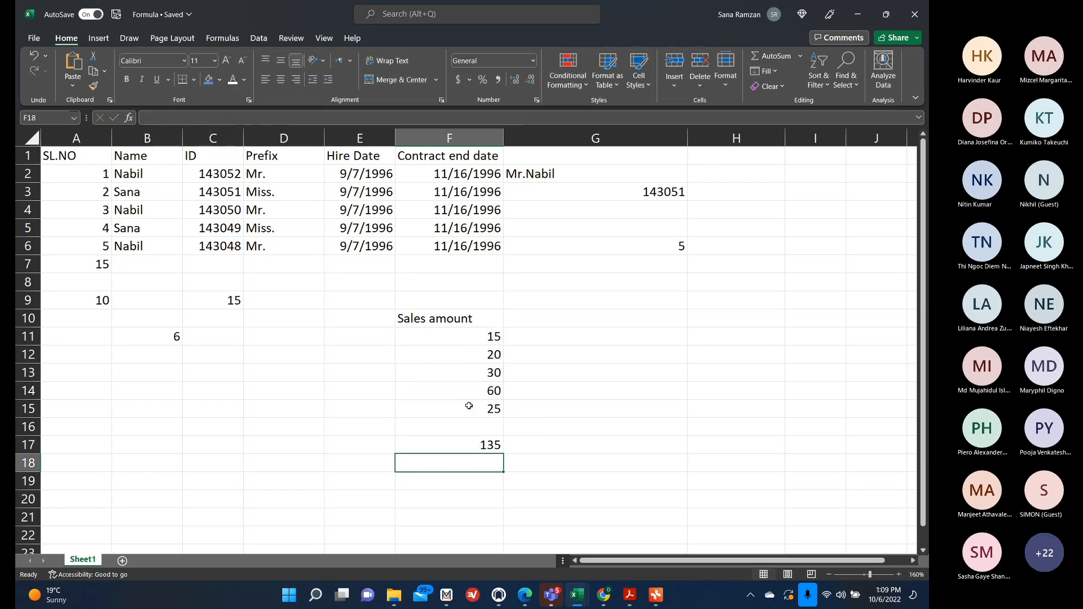
# Enter the label Cost in G11.
pyautogui.click(494, 335)
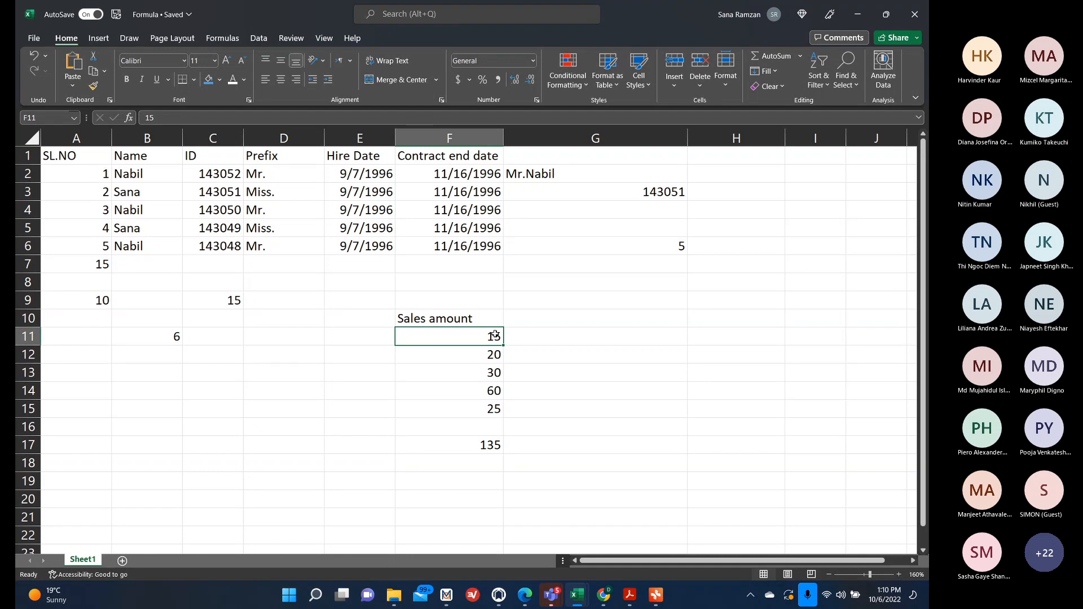
pyautogui.click(531, 336)
pyautogui.write('Cost')
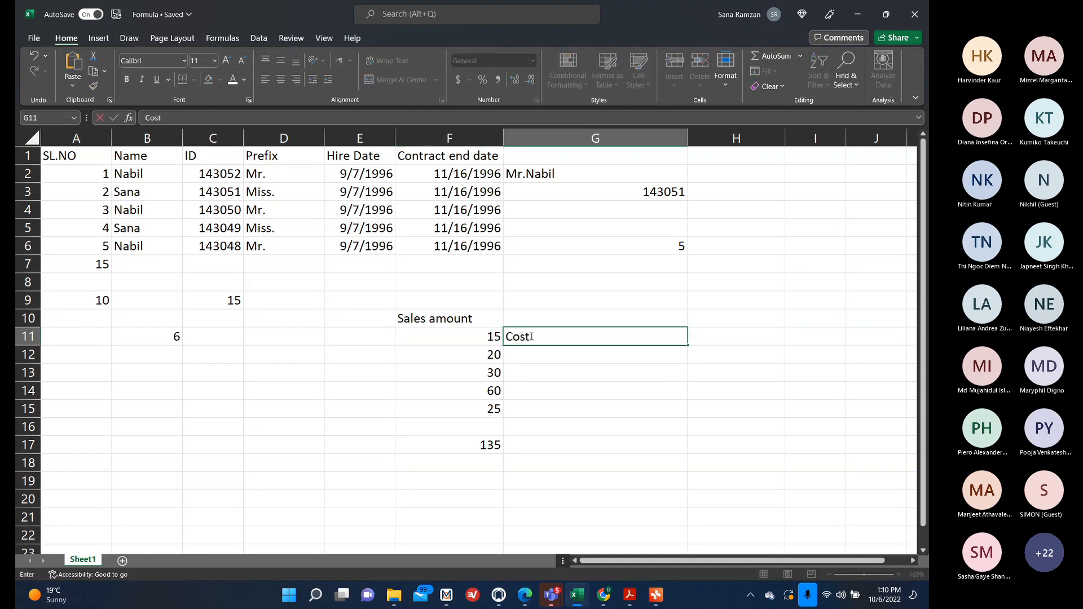
pyautogui.click(536, 368)
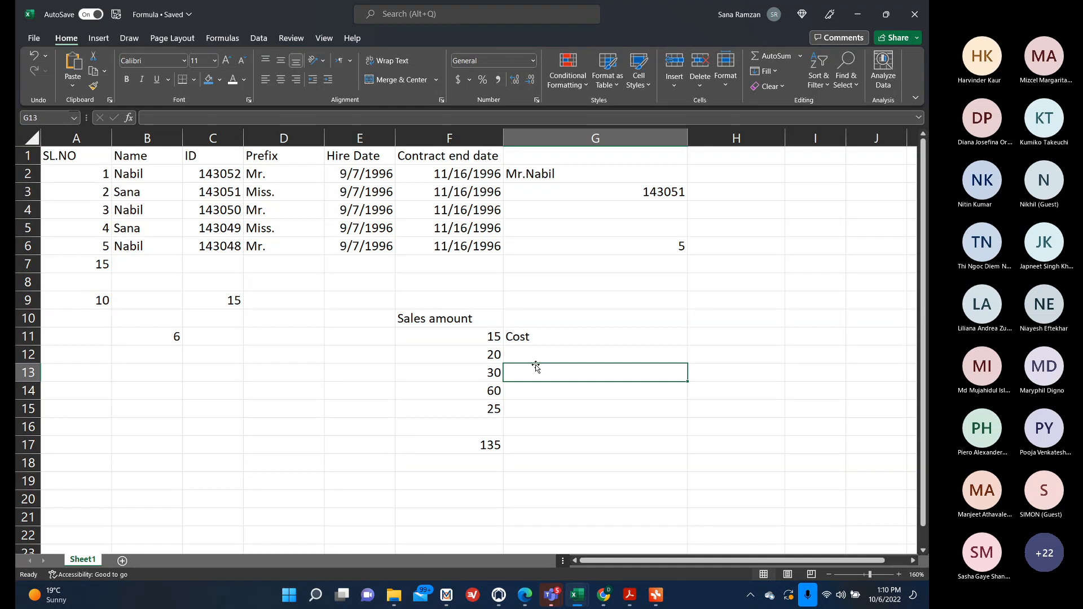
pyautogui.click(400, 336)
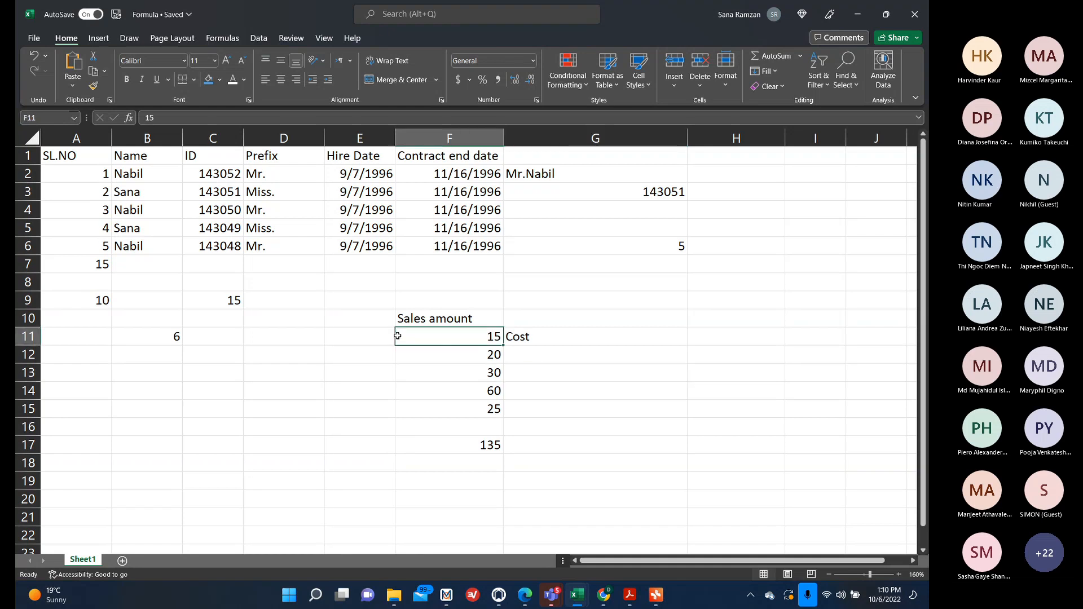
pyautogui.click(381, 334)
pyautogui.write('Iphone')
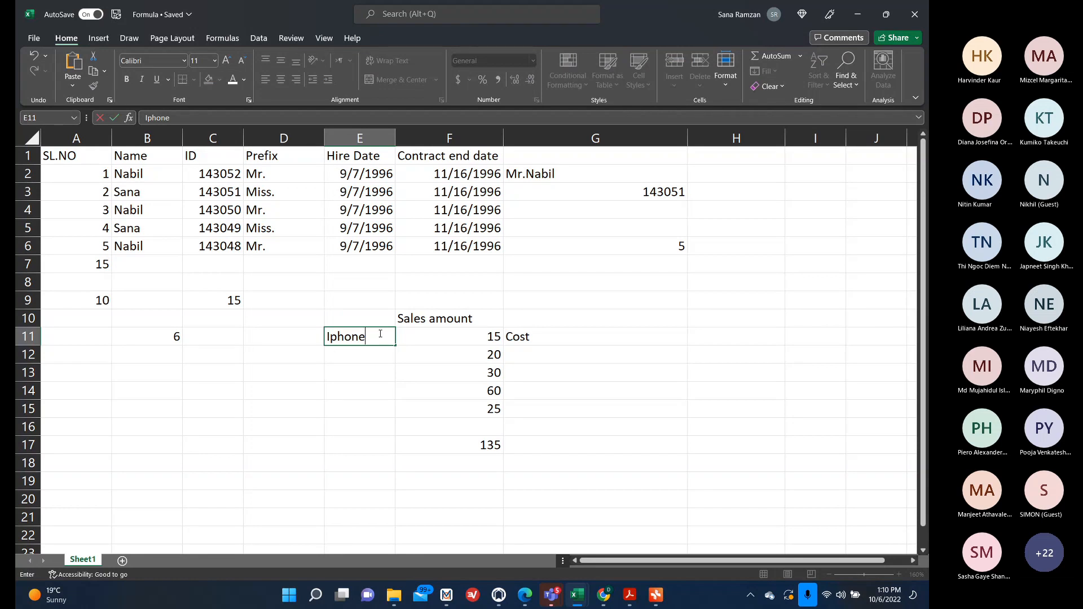
pyautogui.press('Return')
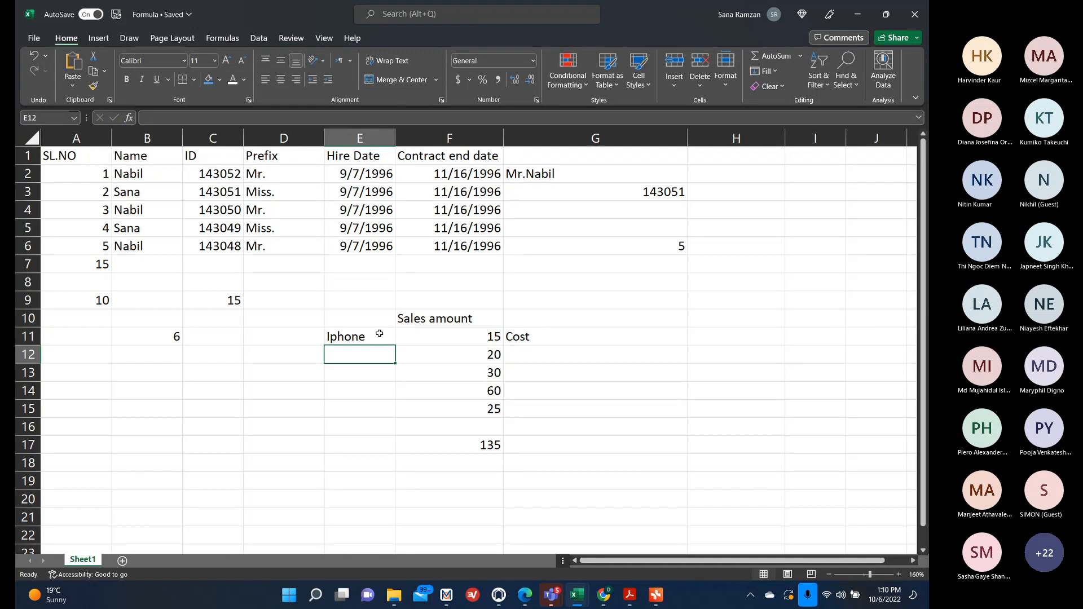
pyautogui.press('Up')
pyautogui.press('BackSpace')
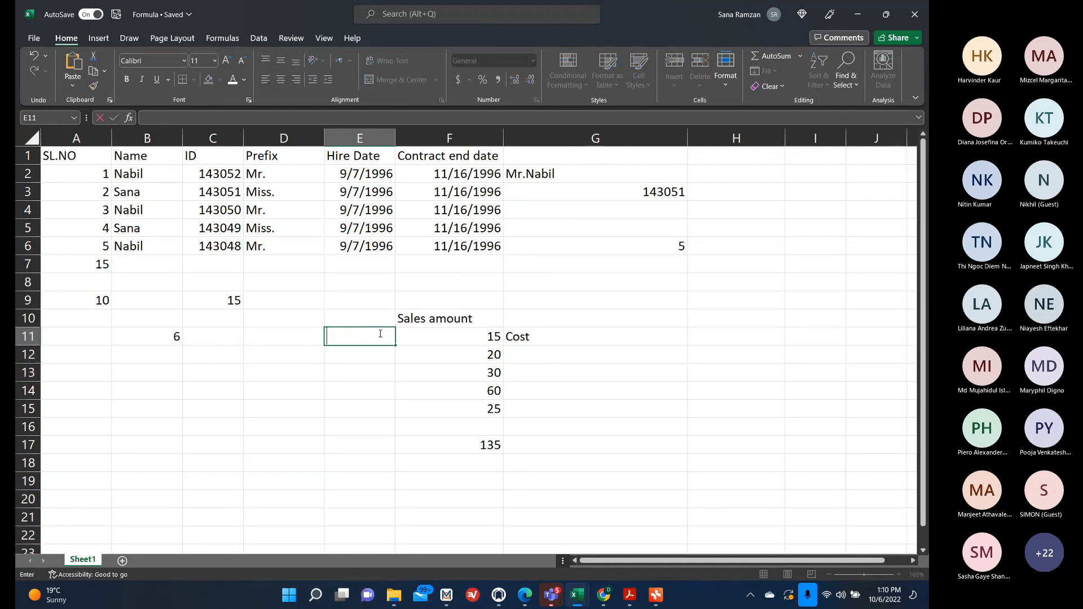
# Clear the values in F11:F15.
pyautogui.press('Right')
pyautogui.press('Right')
pyautogui.press('Left')
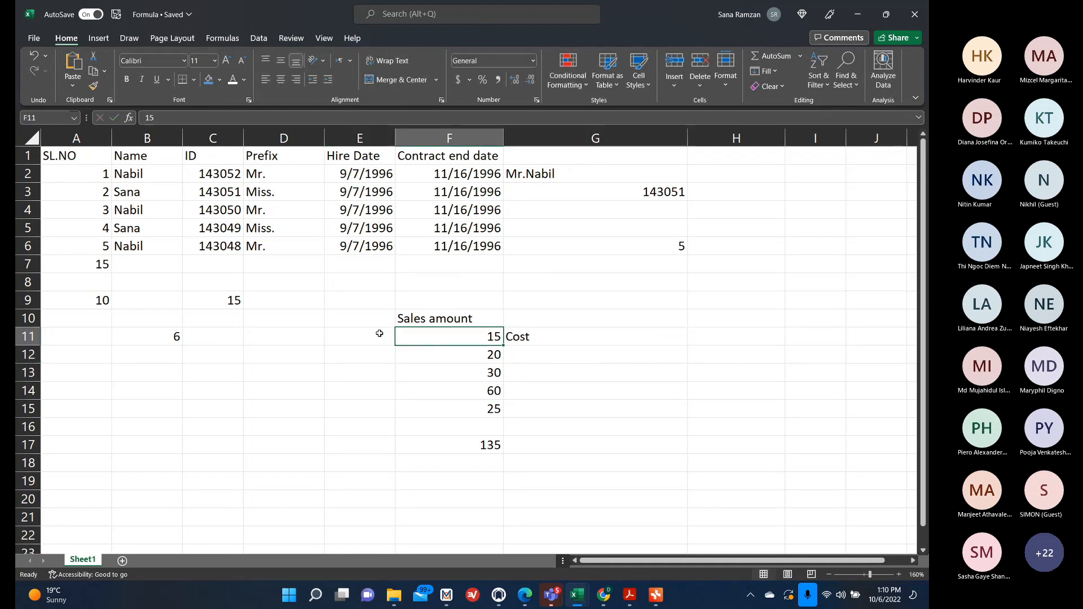
pyautogui.press('BackSpace')
pyautogui.press('Return')
pyautogui.press('BackSpace')
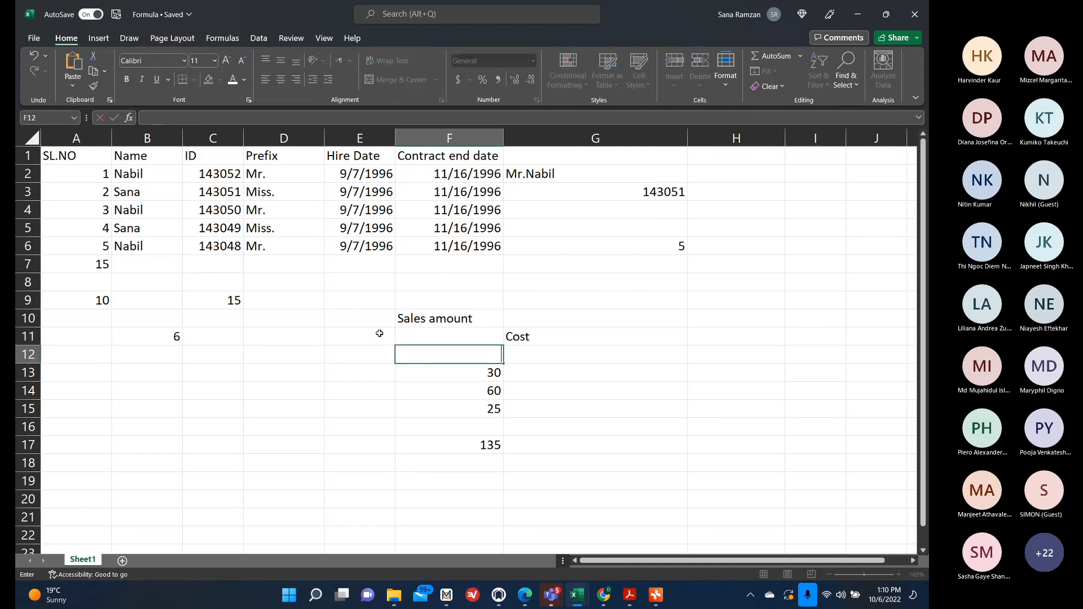
pyautogui.press('Return')
pyautogui.press('BackSpace')
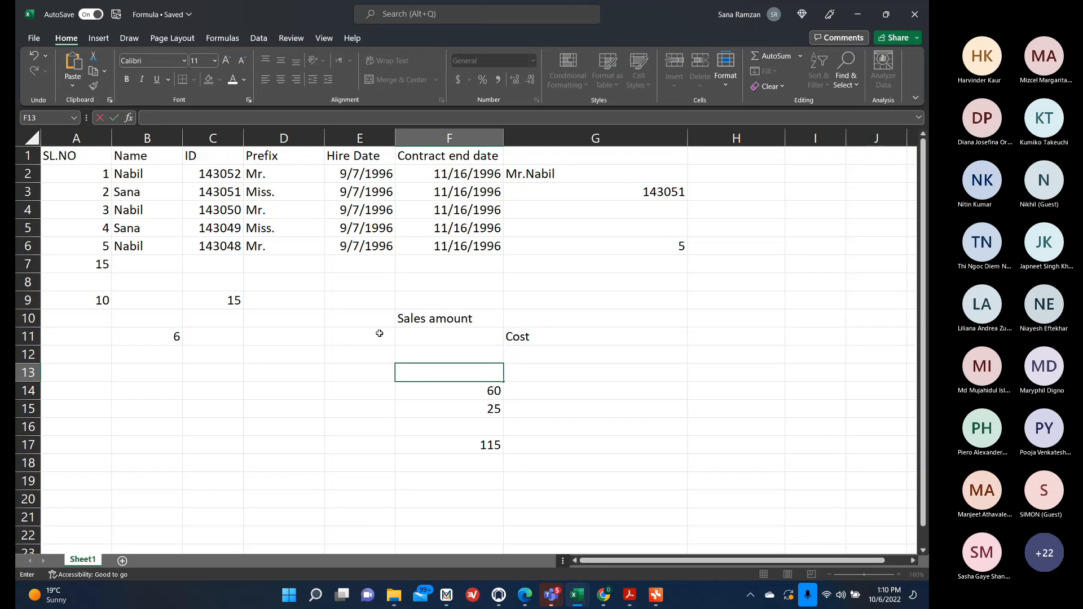
pyautogui.press('Return')
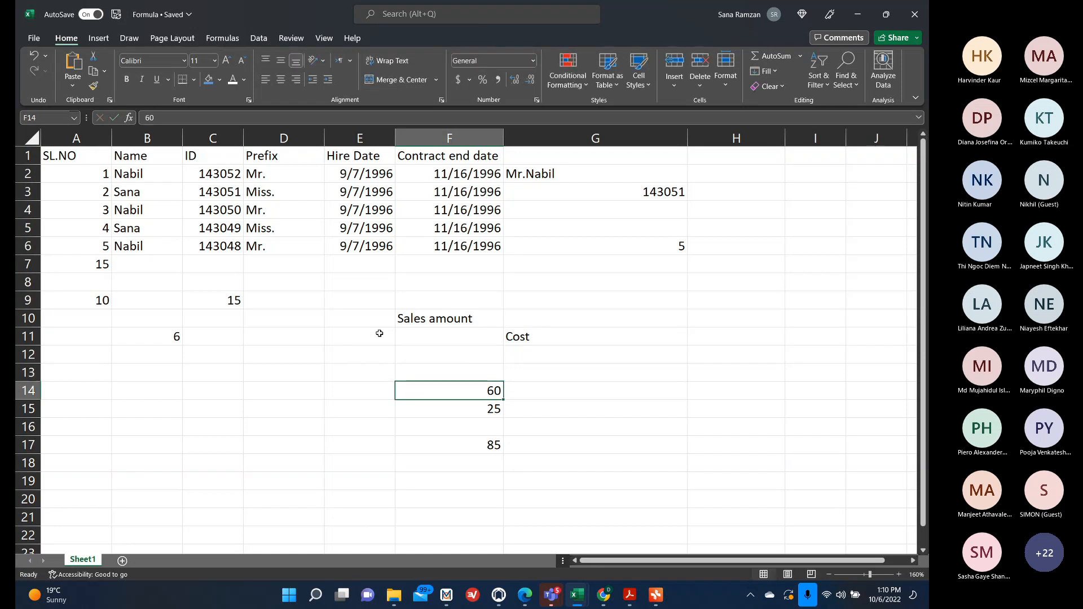
pyautogui.press('BackSpace')
pyautogui.press('Return')
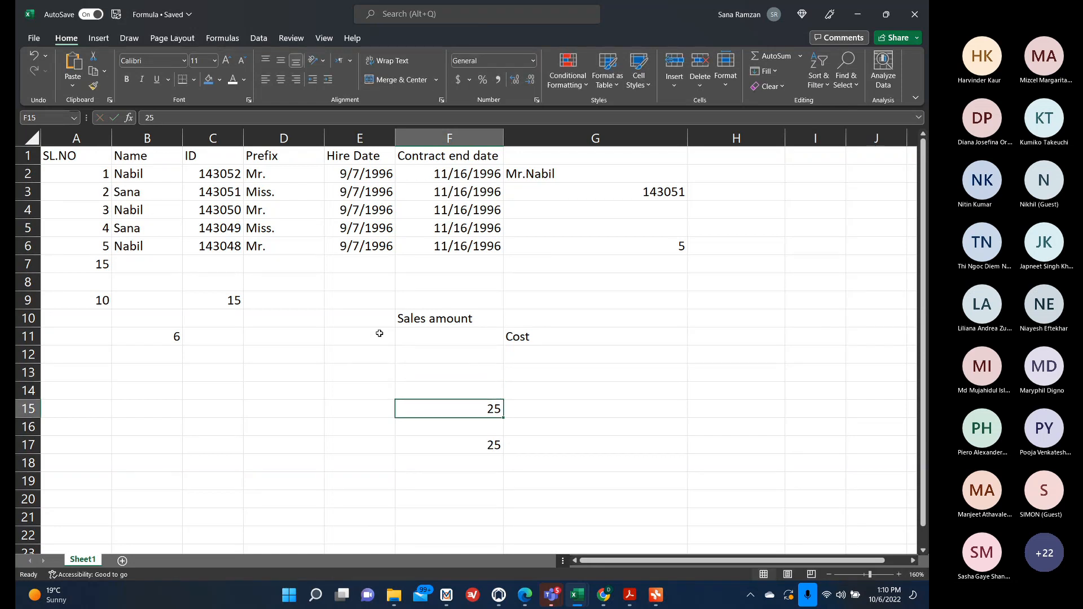
pyautogui.press('BackSpace')
pyautogui.press('Return')
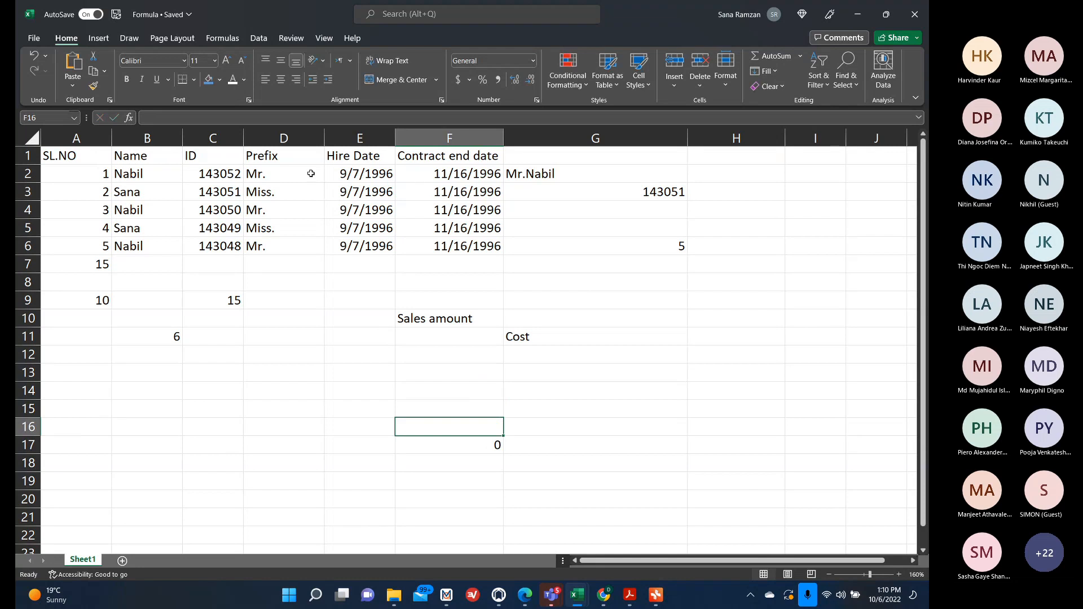
# Enter the sales amounts 100, 200, 300, 400 and 500 down F11:F15.
pyautogui.click(426, 337)
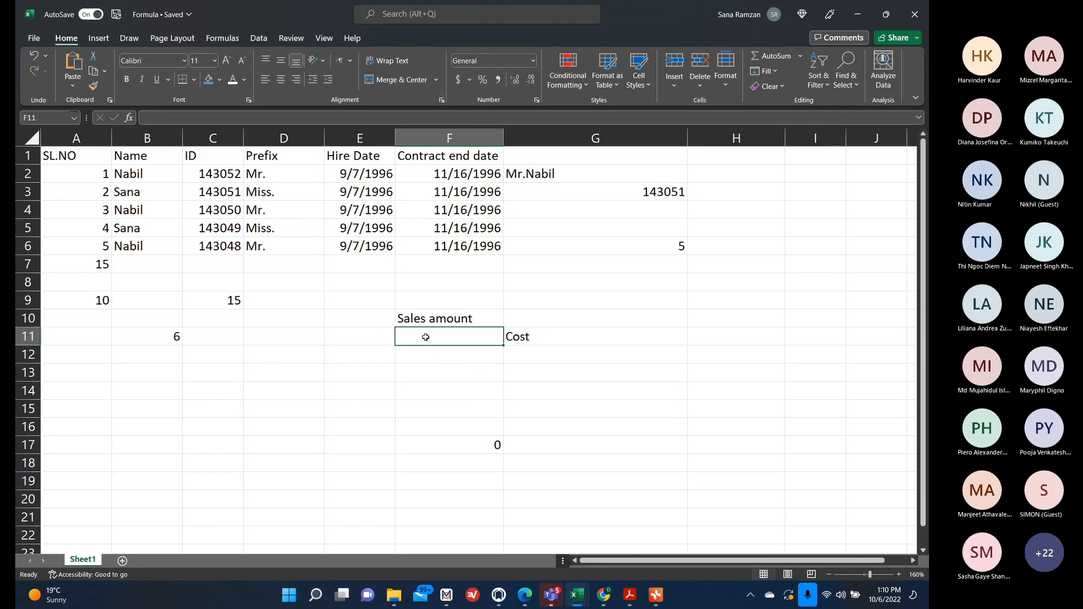
pyautogui.write('100')
pyautogui.press('Return')
pyautogui.write('2')
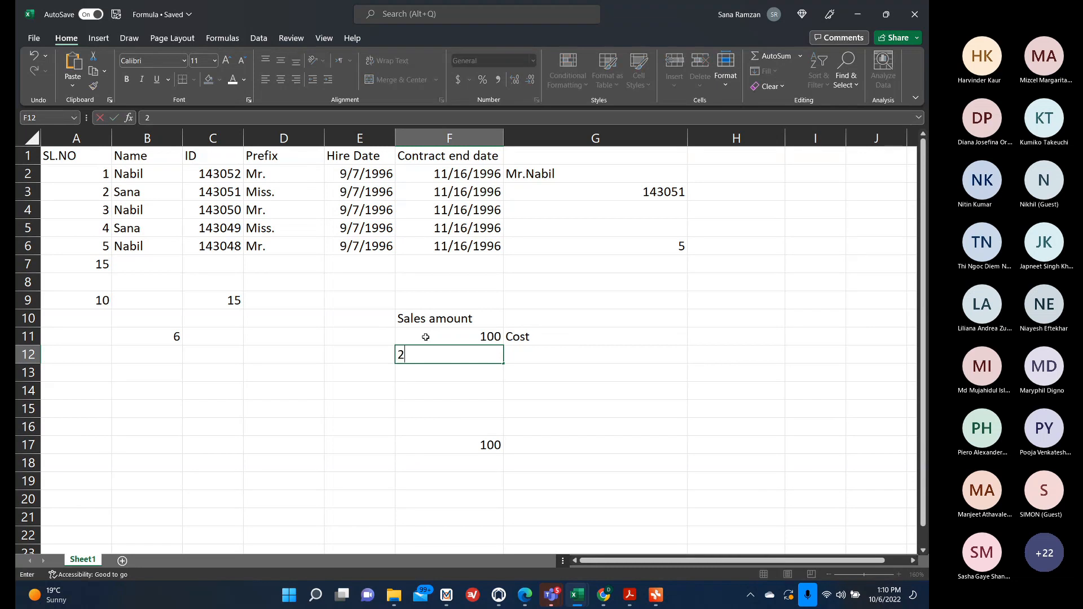
pyautogui.write('00')
pyautogui.press('Return')
pyautogui.write('300')
pyautogui.press('Return')
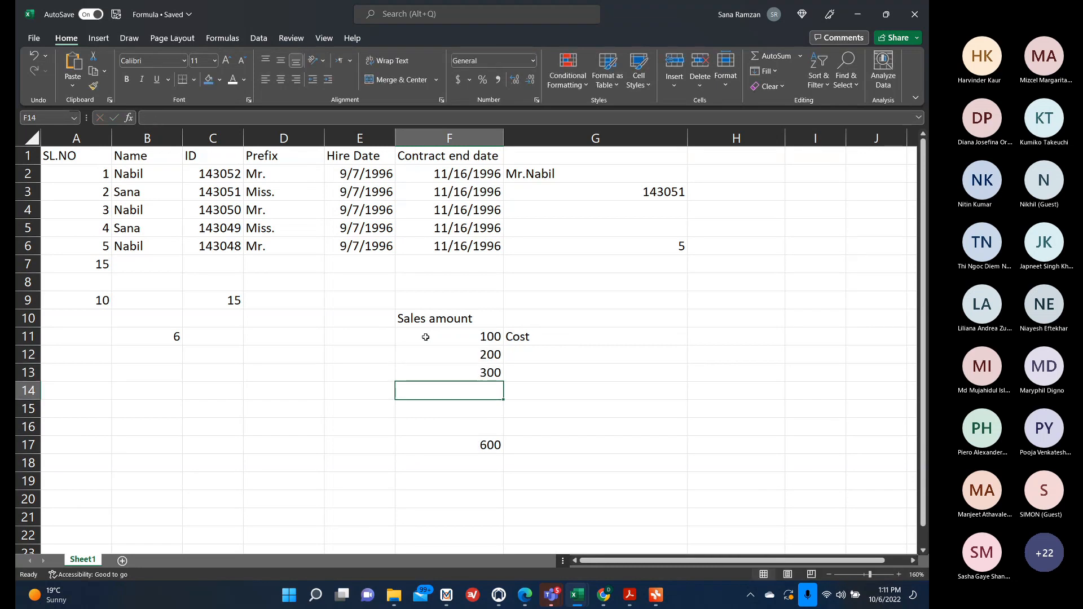
pyautogui.write('400')
pyautogui.press('Return')
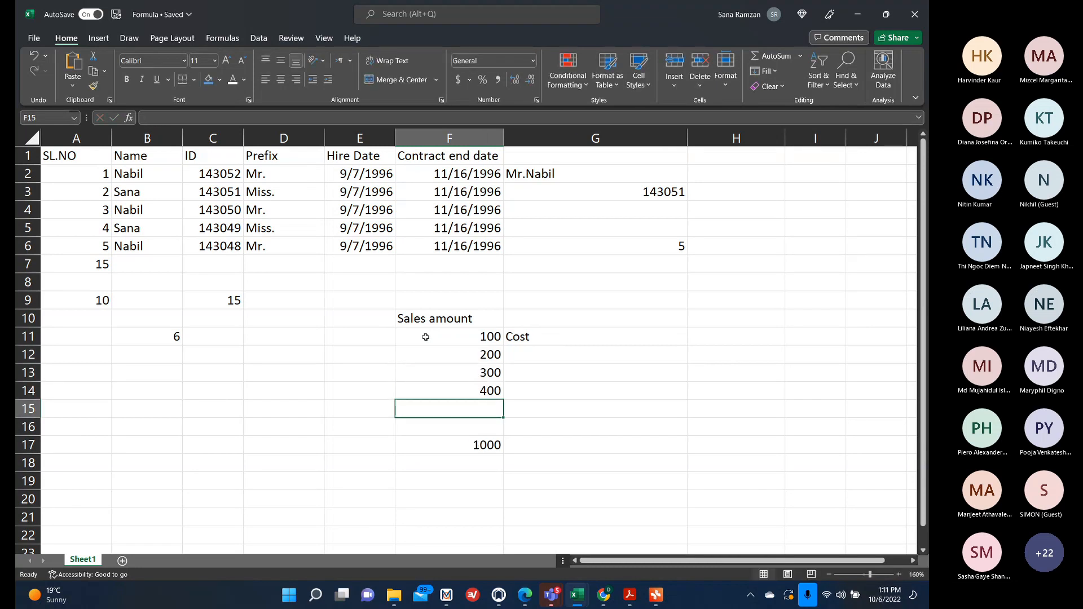
pyautogui.write('500')
pyautogui.press('Return')
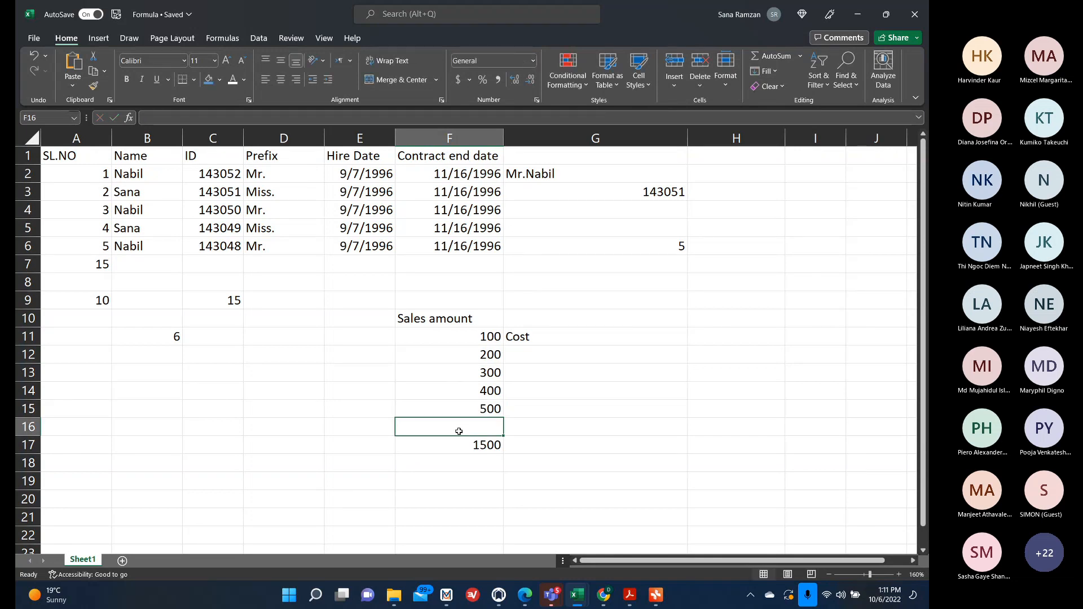
# Change F17's SUMIF criterion to ">100".
pyautogui.click(473, 445)
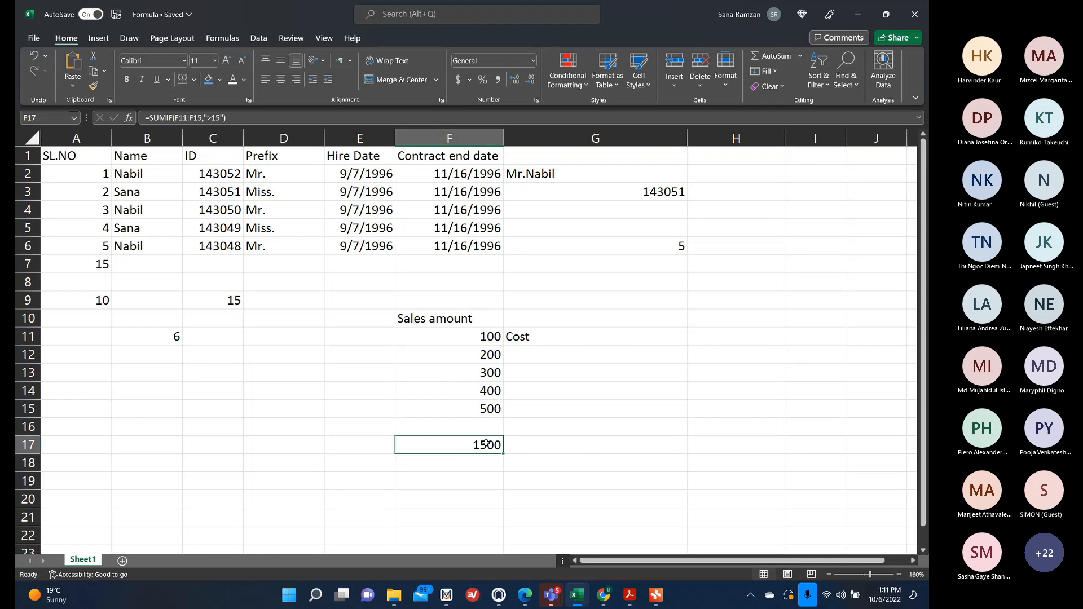
pyautogui.doubleClick(460, 444)
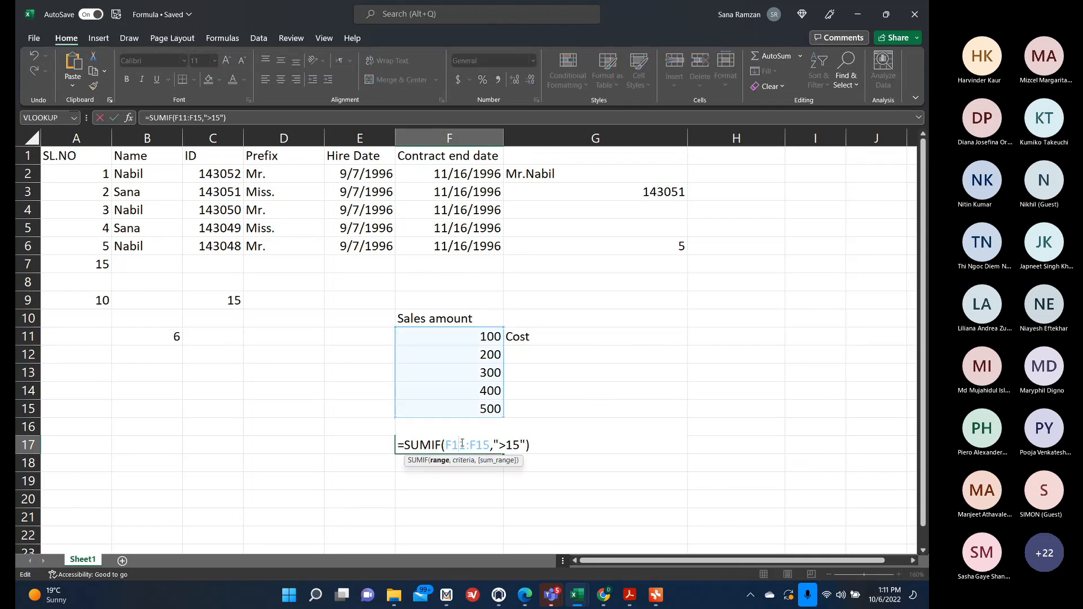
pyautogui.click(505, 446)
pyautogui.press('Delete')
pyautogui.press('Delete')
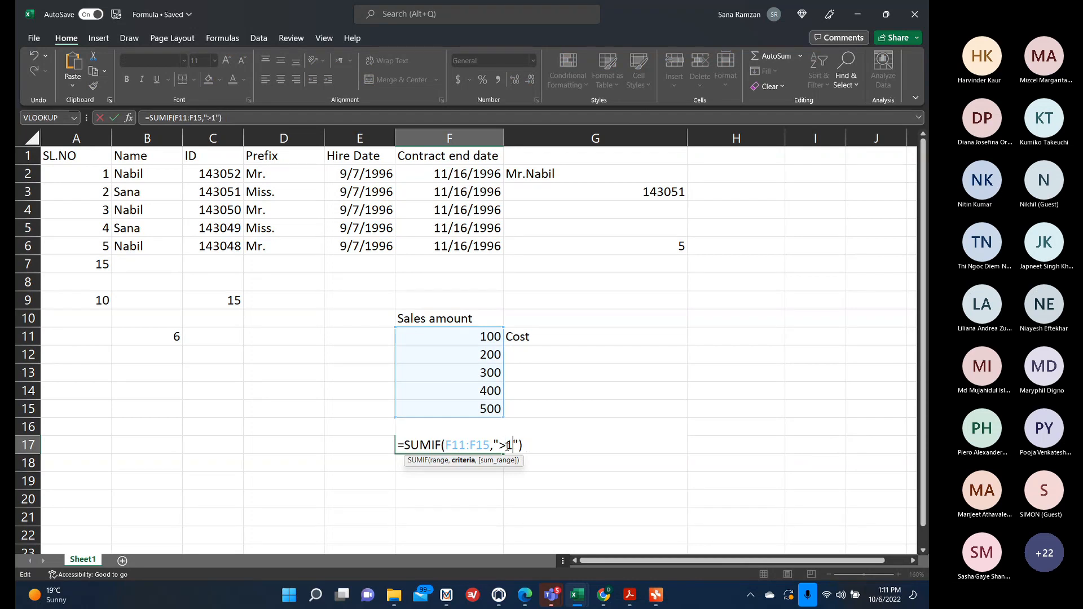
pyautogui.write('100')
pyautogui.press('Return')
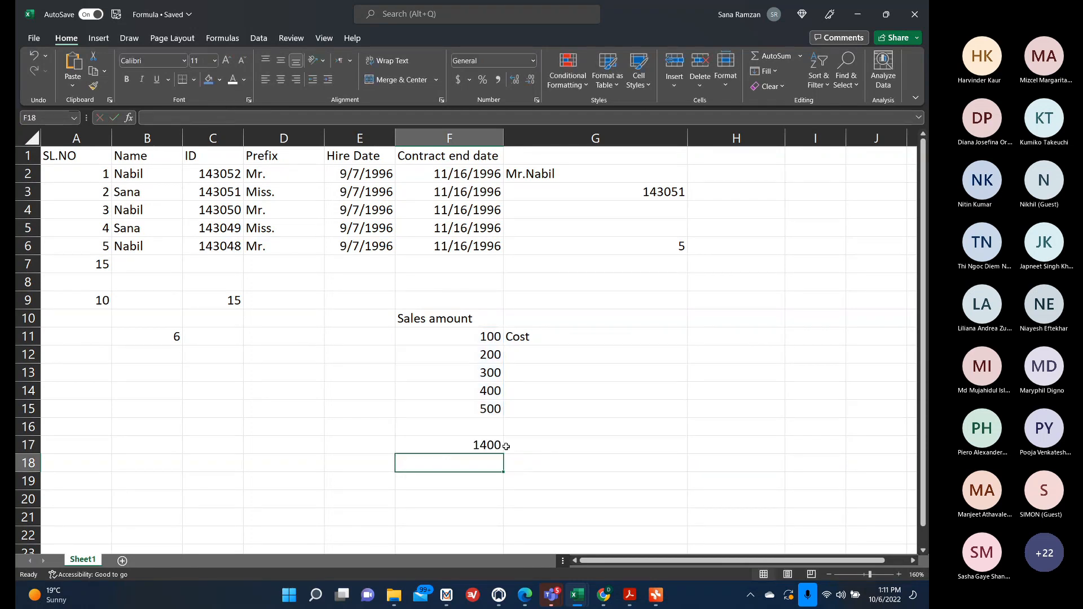
# Delete the Sales amount label in F10 and the value in F11.
pyautogui.click(495, 350)
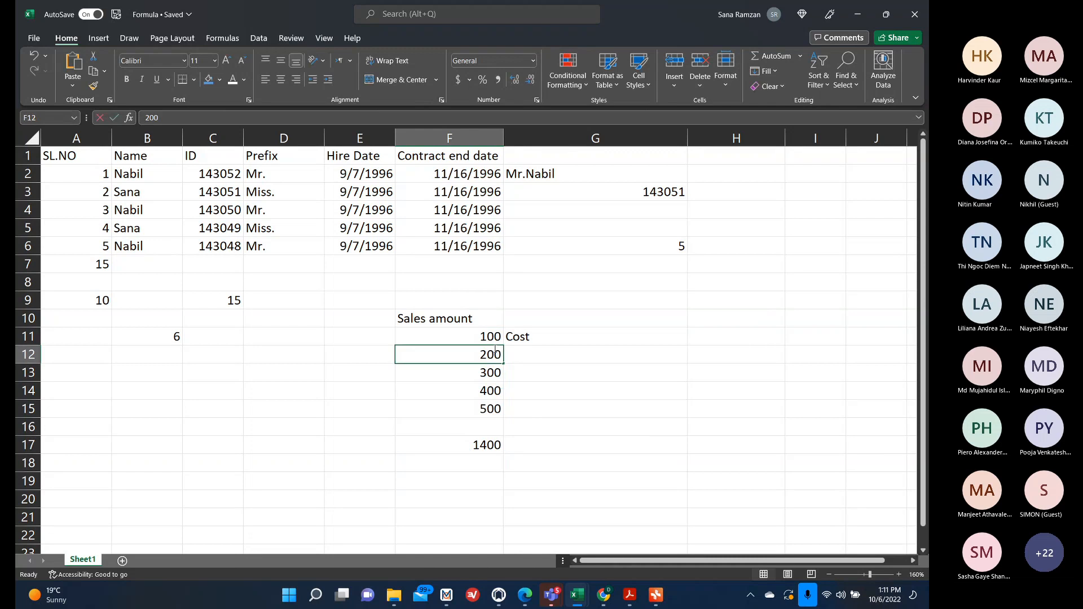
pyautogui.doubleClick(494, 349)
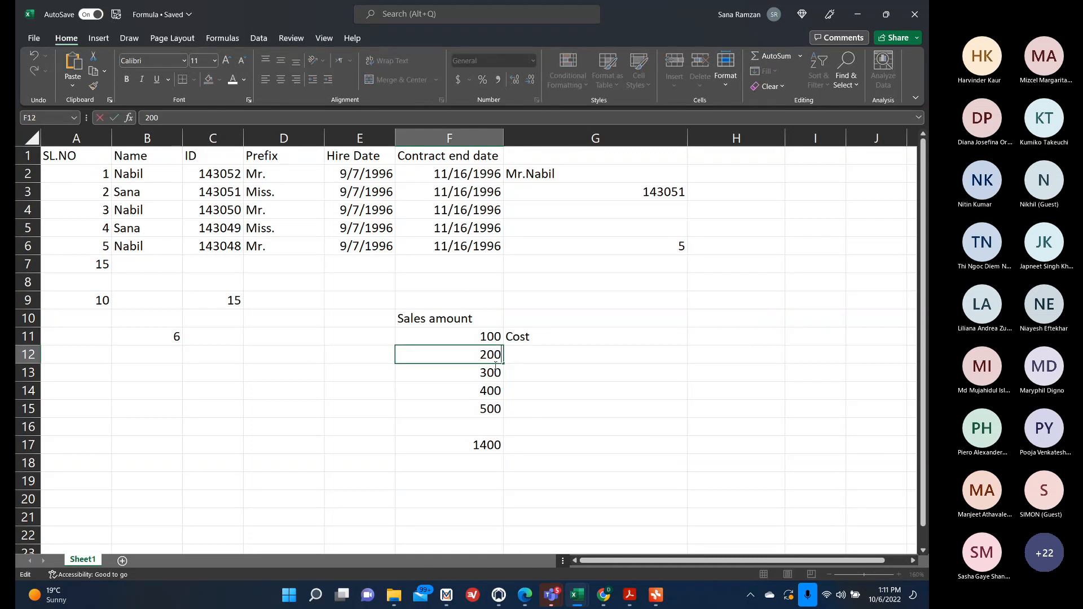
pyautogui.click(481, 446)
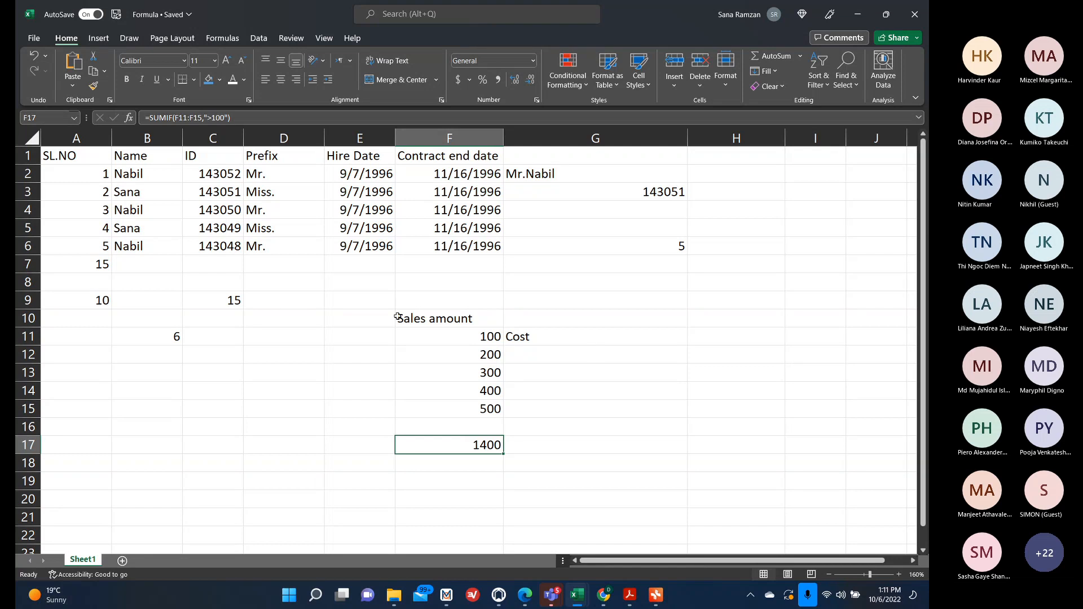
pyautogui.click(398, 318)
pyautogui.press('BackSpace')
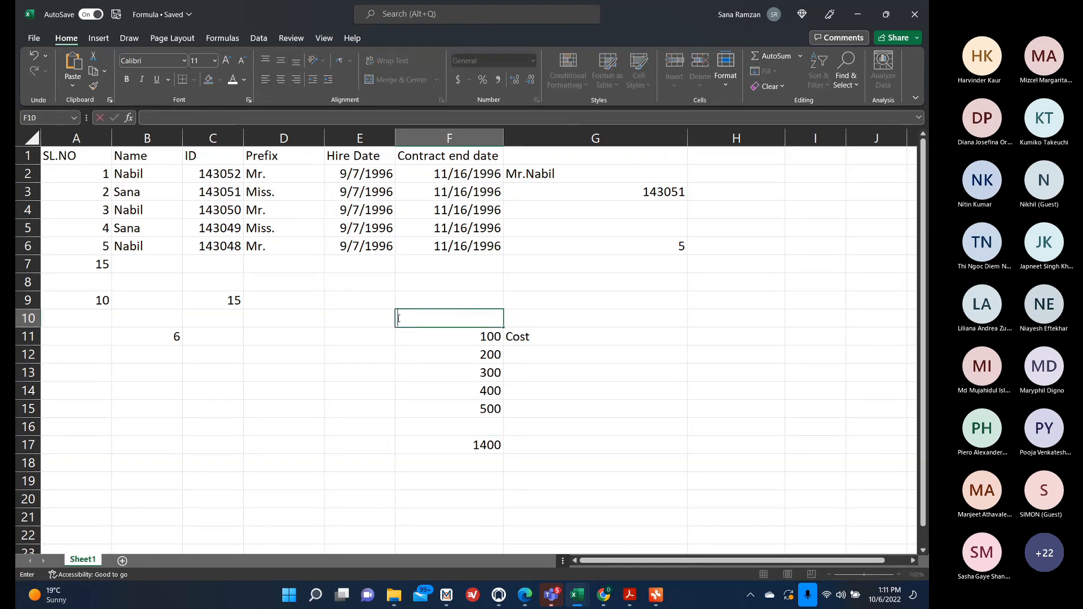
pyautogui.press('Return')
pyautogui.press('BackSpace')
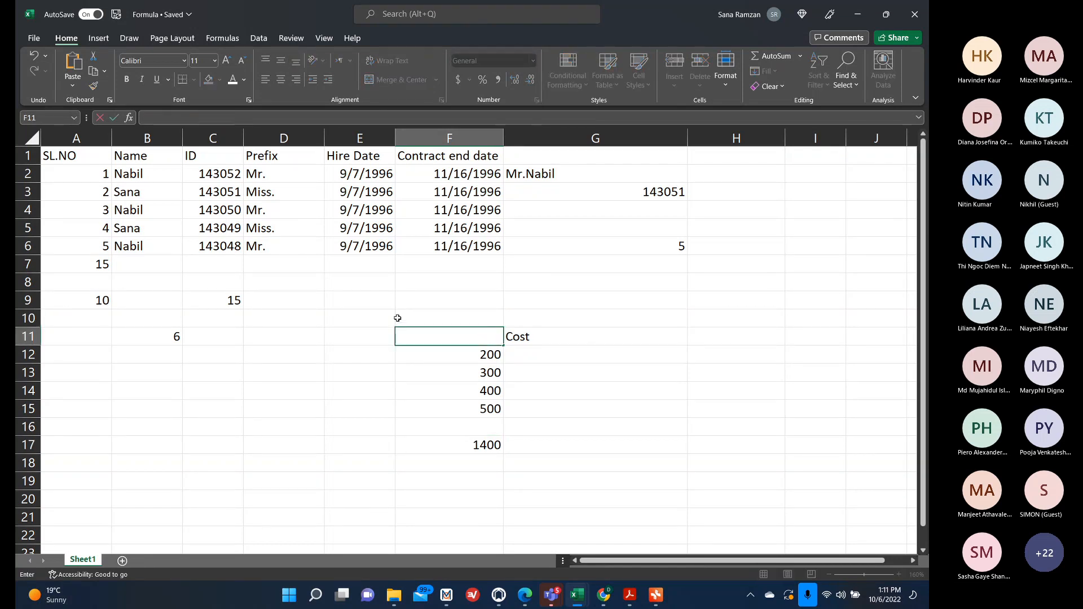
pyautogui.press('Return')
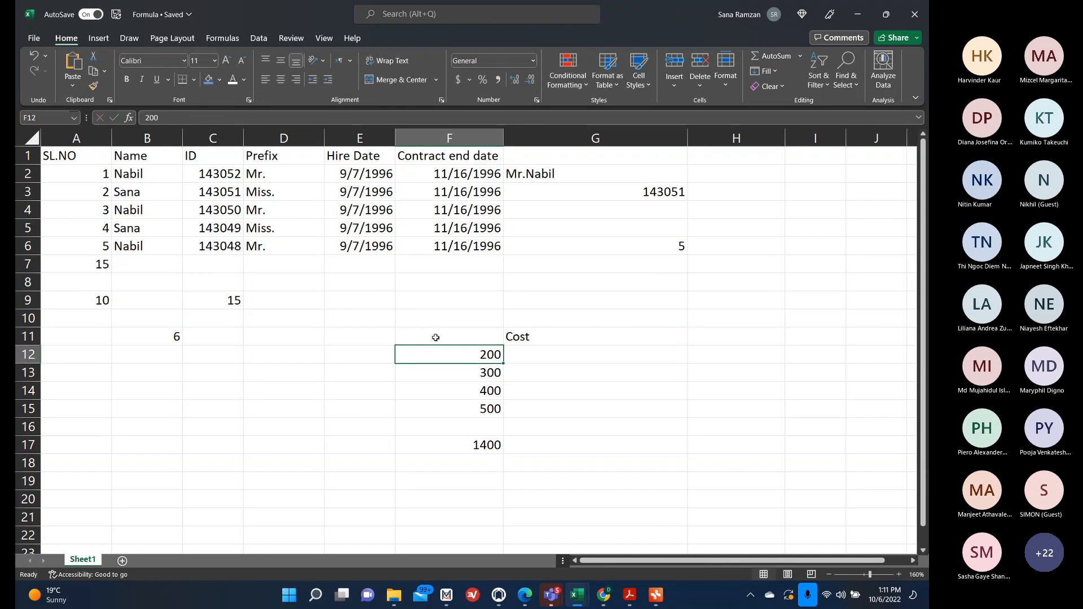
# Clear all contents and formatting from F11:G17.
pyautogui.moveTo(432, 337); pyautogui.dragTo(532, 441)
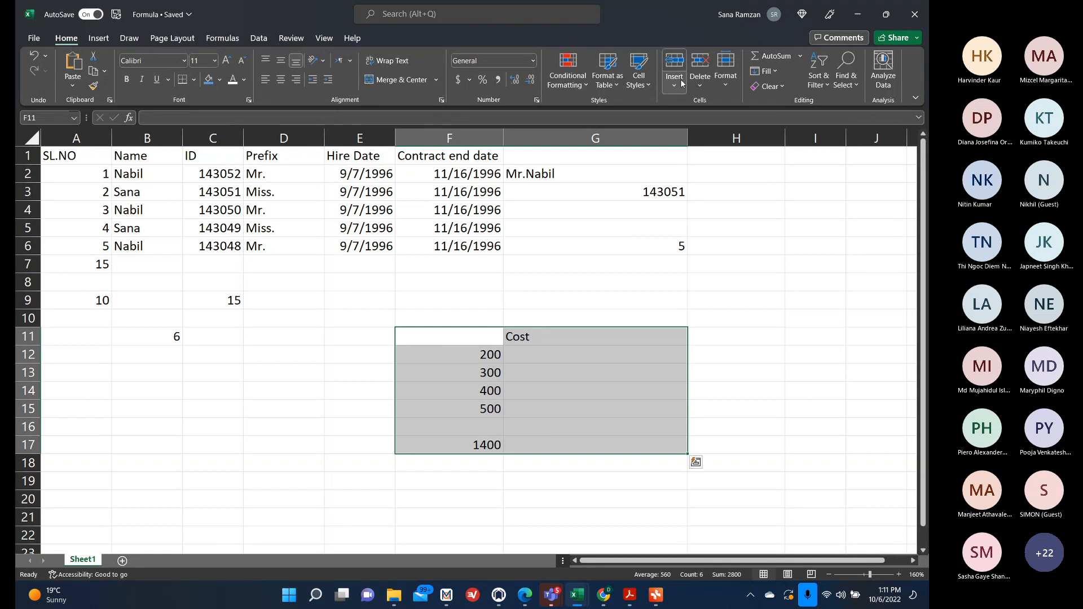
pyautogui.click(768, 85)
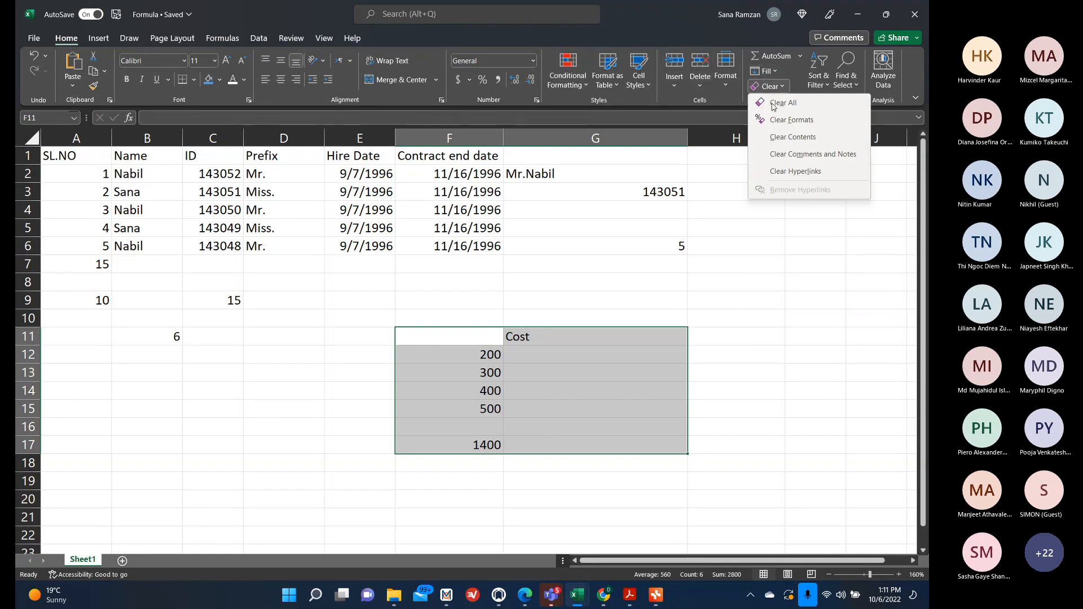
pyautogui.click(783, 103)
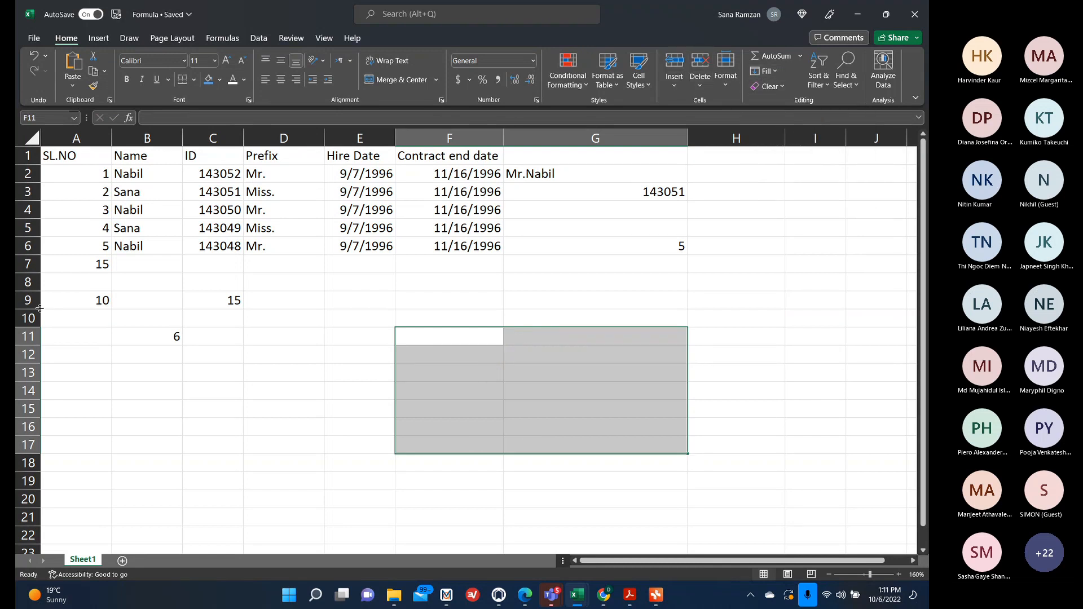
# Inspect the SUMIF formula in A9 and the SUM formula in A7.
pyautogui.click(62, 294)
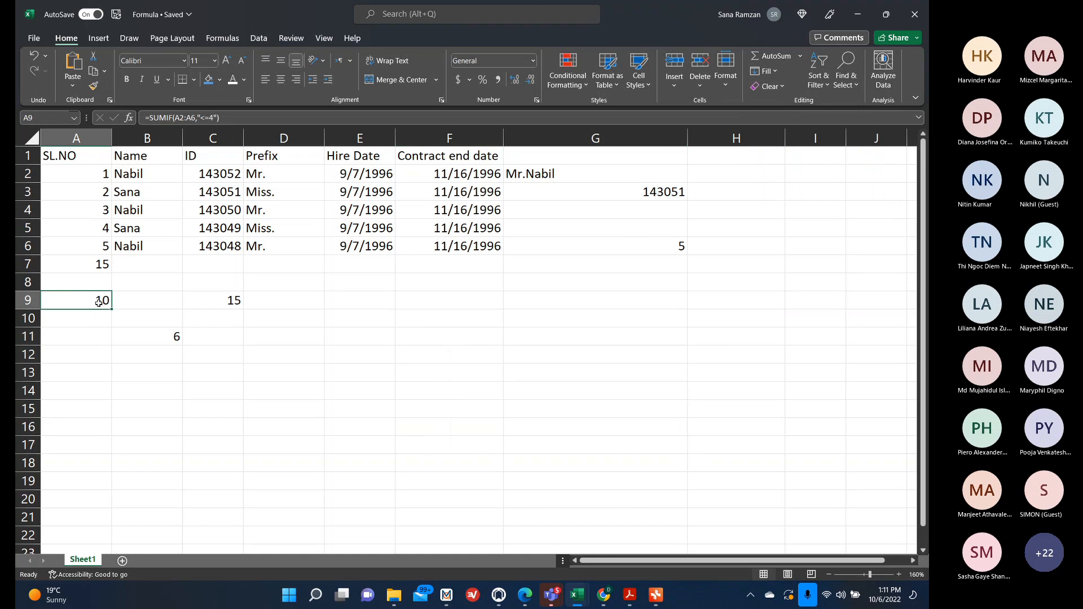
pyautogui.doubleClick(101, 303)
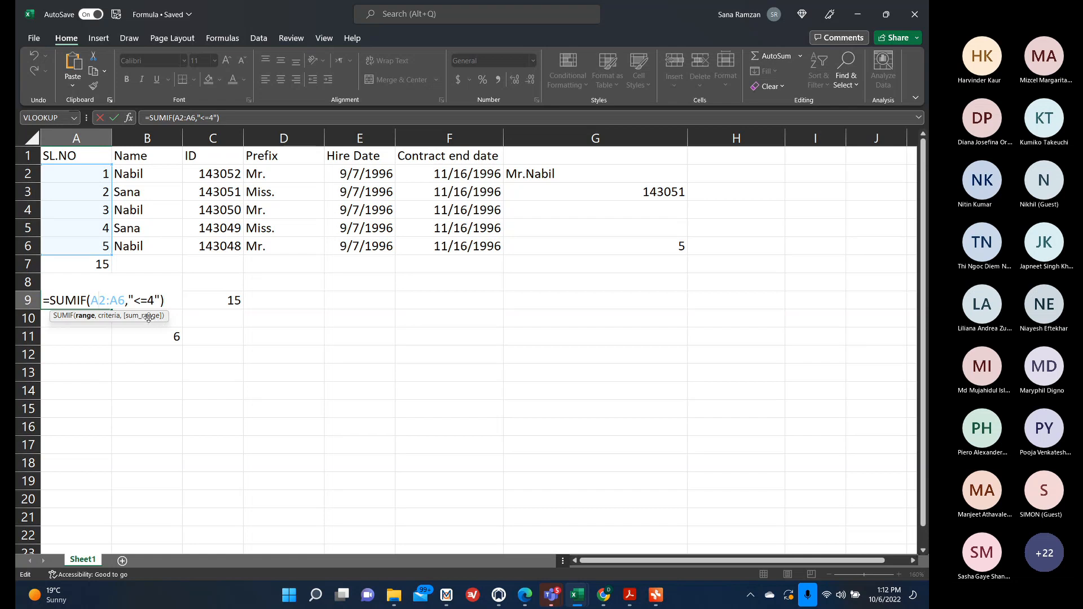
pyautogui.click(217, 335)
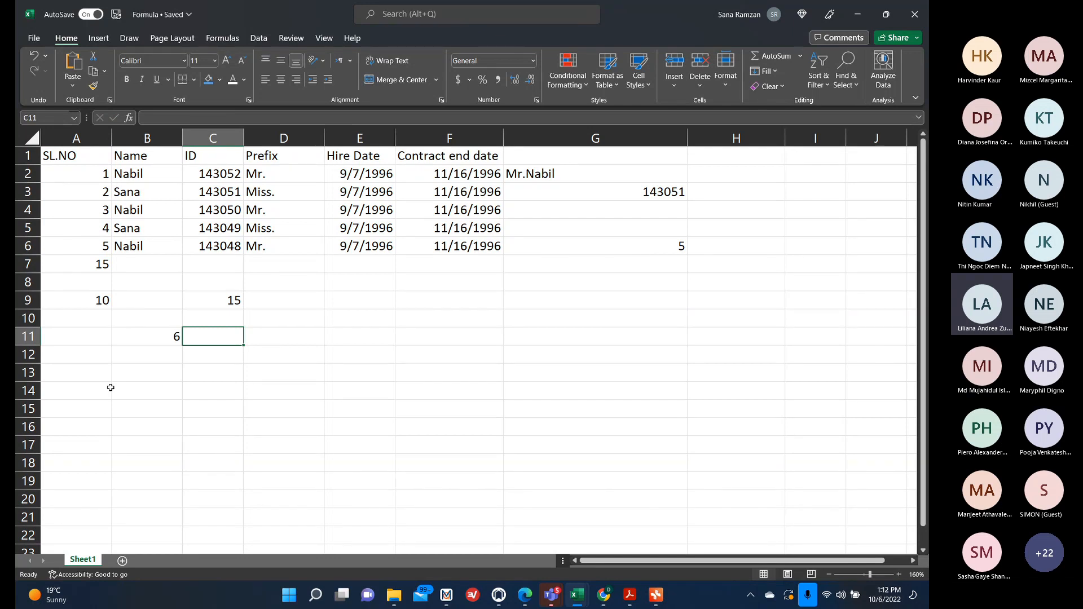
pyautogui.click(105, 260)
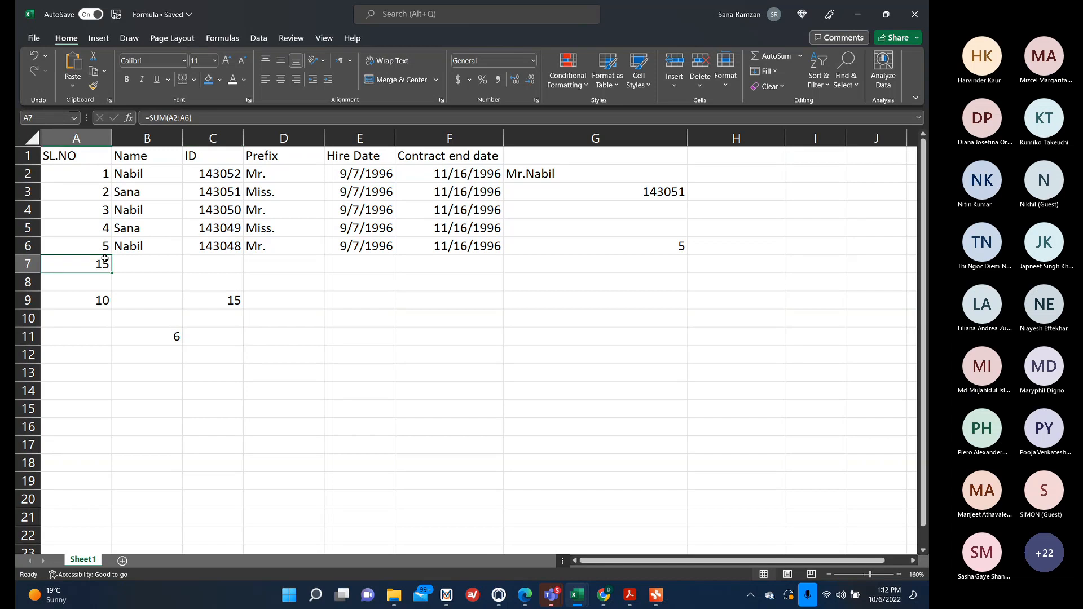
pyautogui.doubleClick(103, 263)
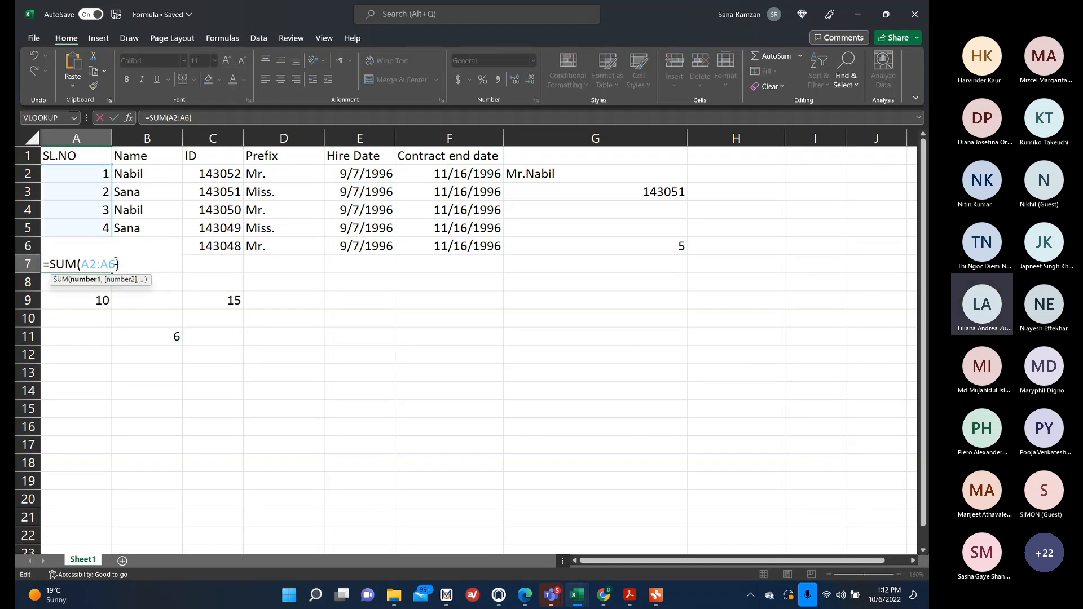
pyautogui.click(97, 300)
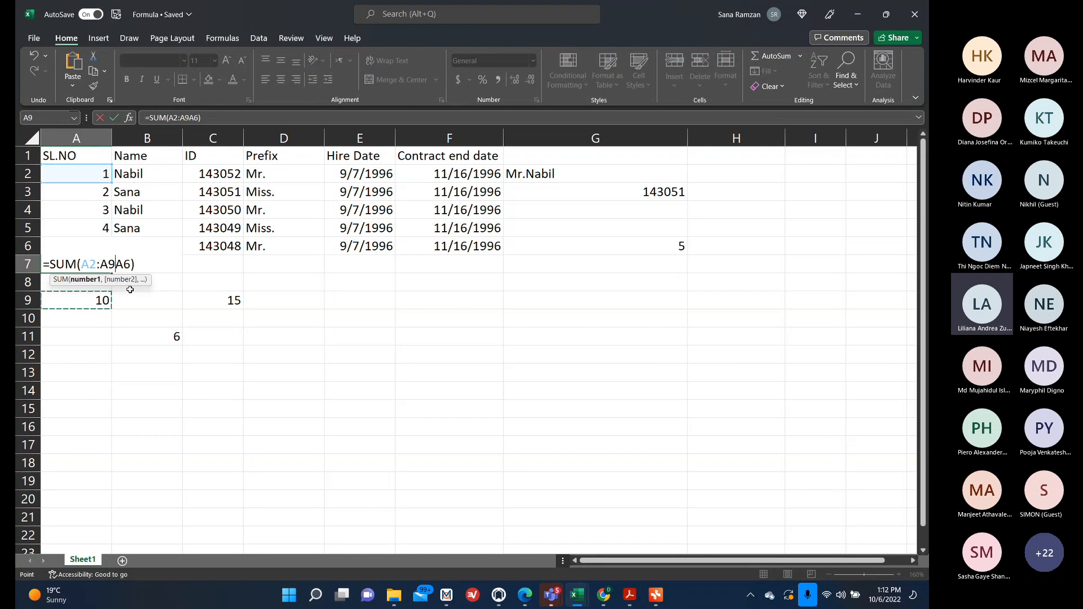
pyautogui.press('BackSpace')
pyautogui.press('BackSpace')
pyautogui.press('Return')
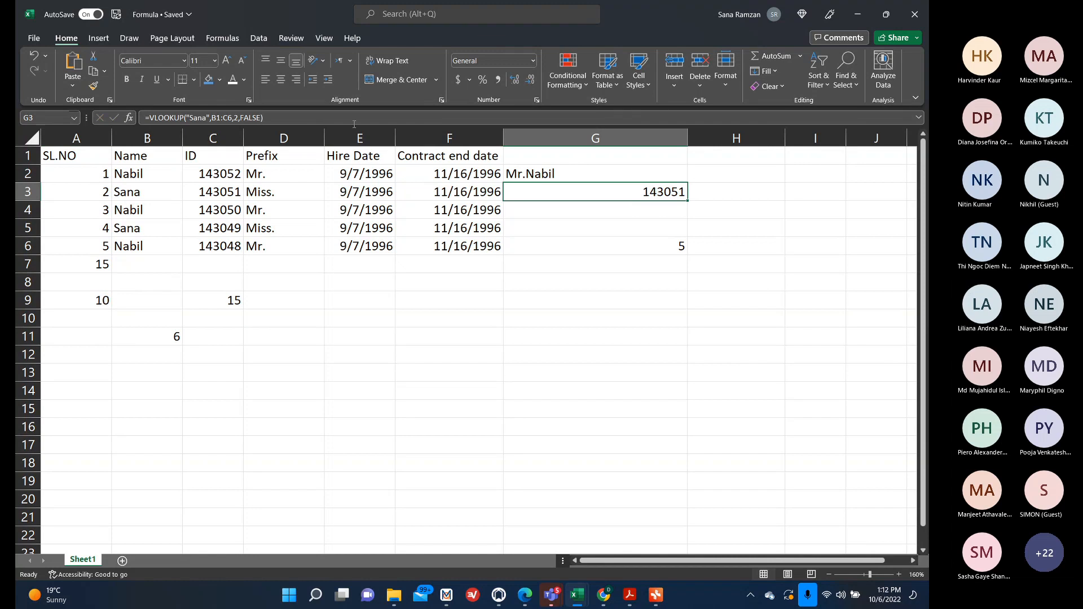
# Remove the FALSE match argument from the VLOOKUP formula in G3.
pyautogui.click(261, 118)
pyautogui.press('BackSpace')
pyautogui.press('BackSpace')
pyautogui.press('BackSpace')
pyautogui.press('BackSpace')
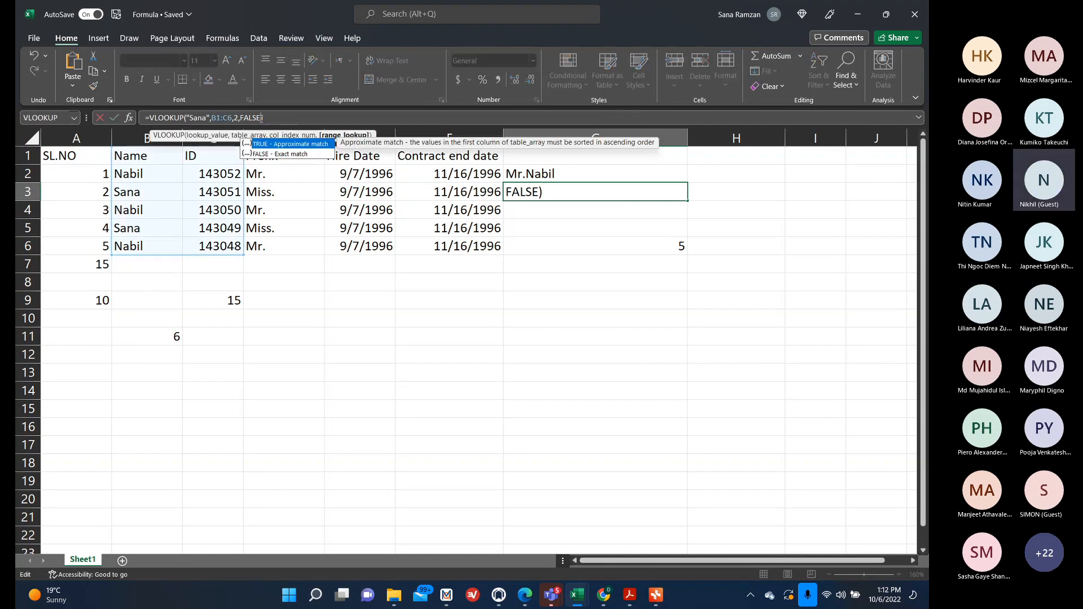
pyautogui.press('BackSpace')
pyautogui.press('BackSpace')
pyautogui.press('Return')
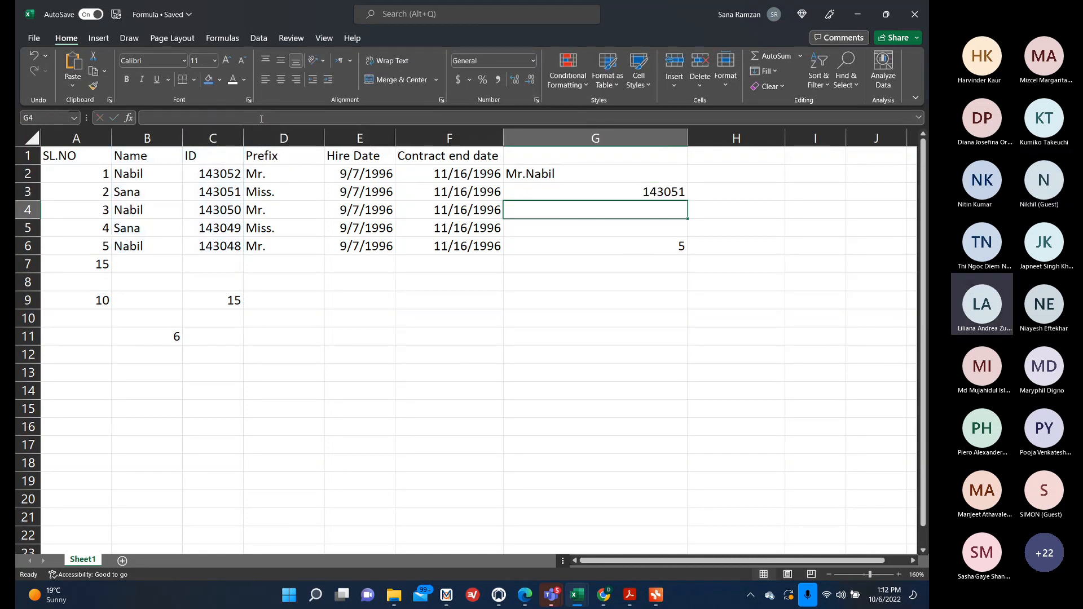
pyautogui.click(583, 194)
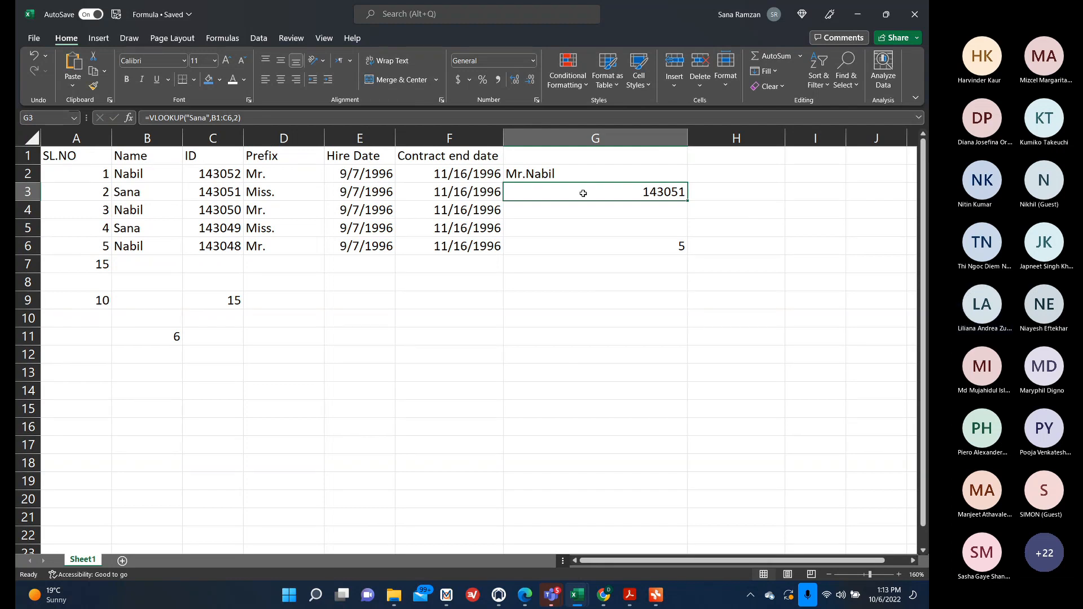
# Enter the numbers 1, 2, 3, 4 and 5 down H2:H6.
pyautogui.click(521, 440)
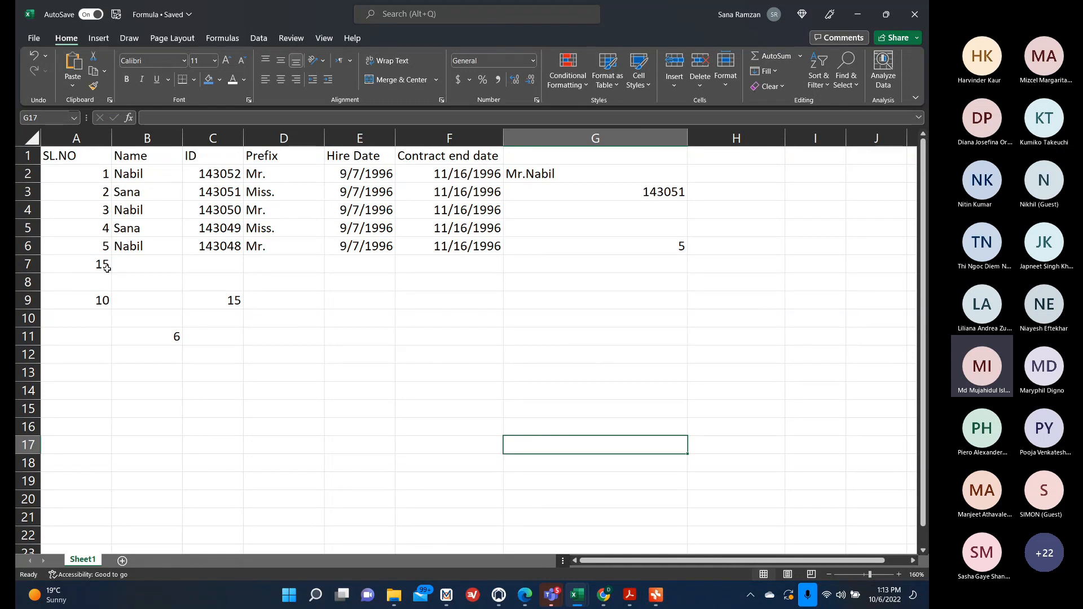
pyautogui.click(97, 301)
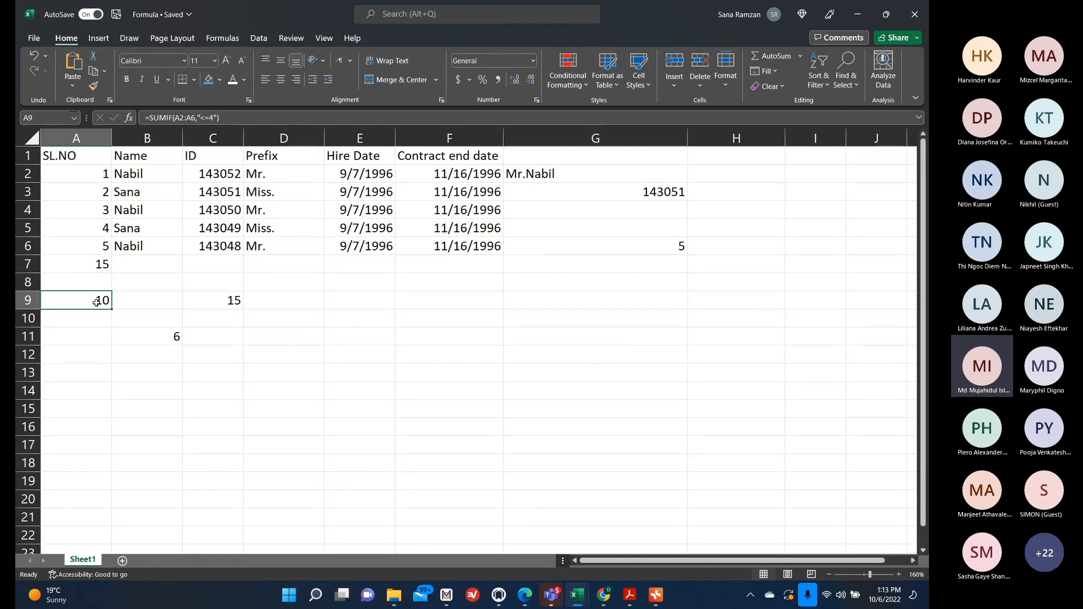
pyautogui.doubleClick(101, 301)
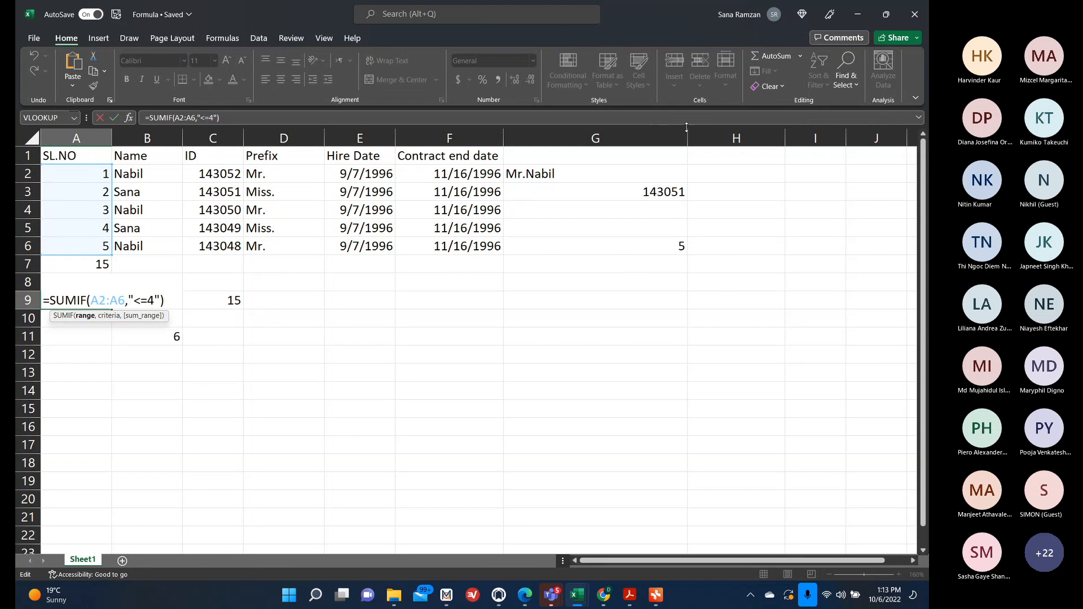
pyautogui.click(727, 177)
pyautogui.write('1')
pyautogui.press('Return')
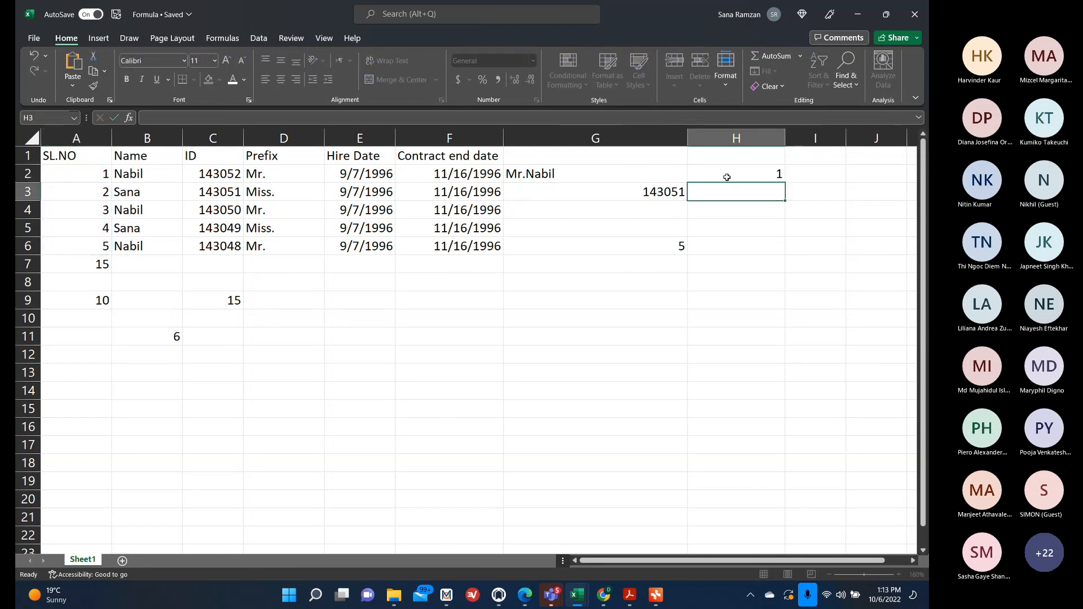
pyautogui.write('2')
pyautogui.press('Return')
pyautogui.write('3')
pyautogui.press('Return')
pyautogui.write('4')
pyautogui.press('Return')
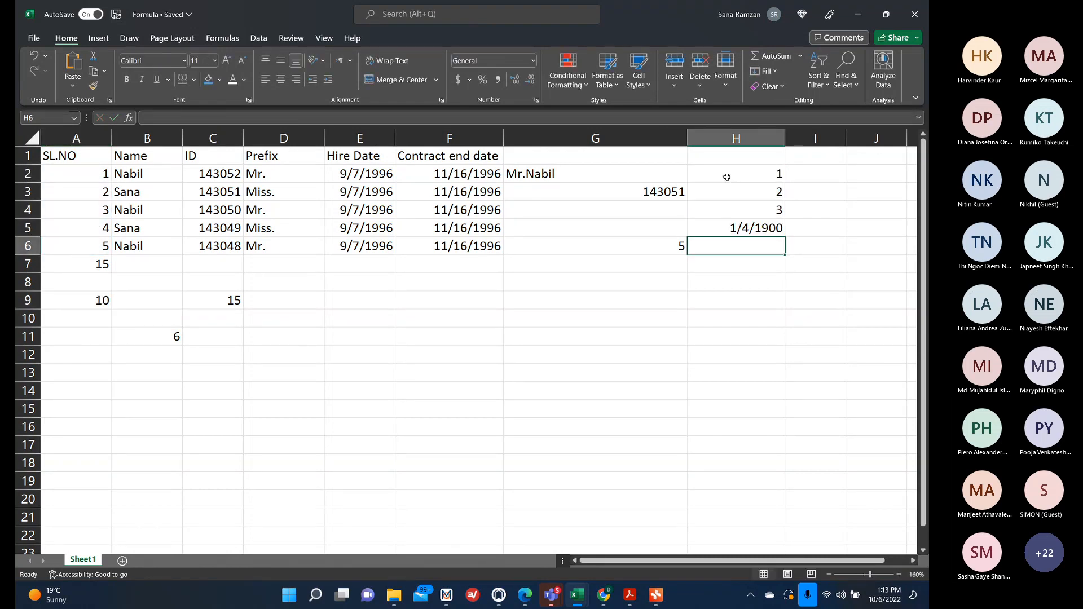
pyautogui.write('5')
pyautogui.press('Return')
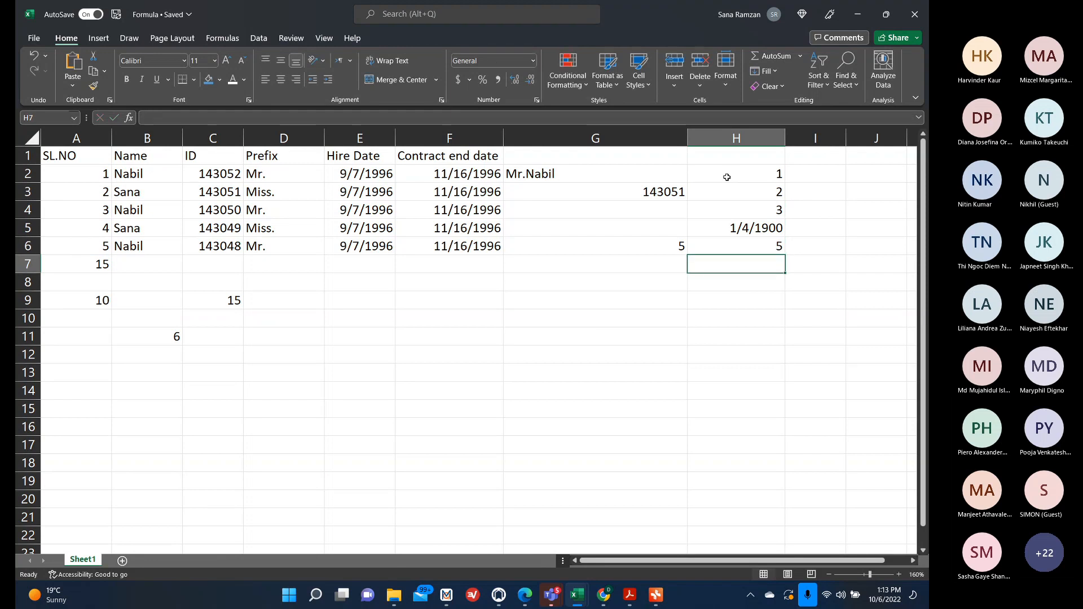
# Change H5's number format from Date to General.
pyautogui.click(757, 225)
pyautogui.click(385, 83)
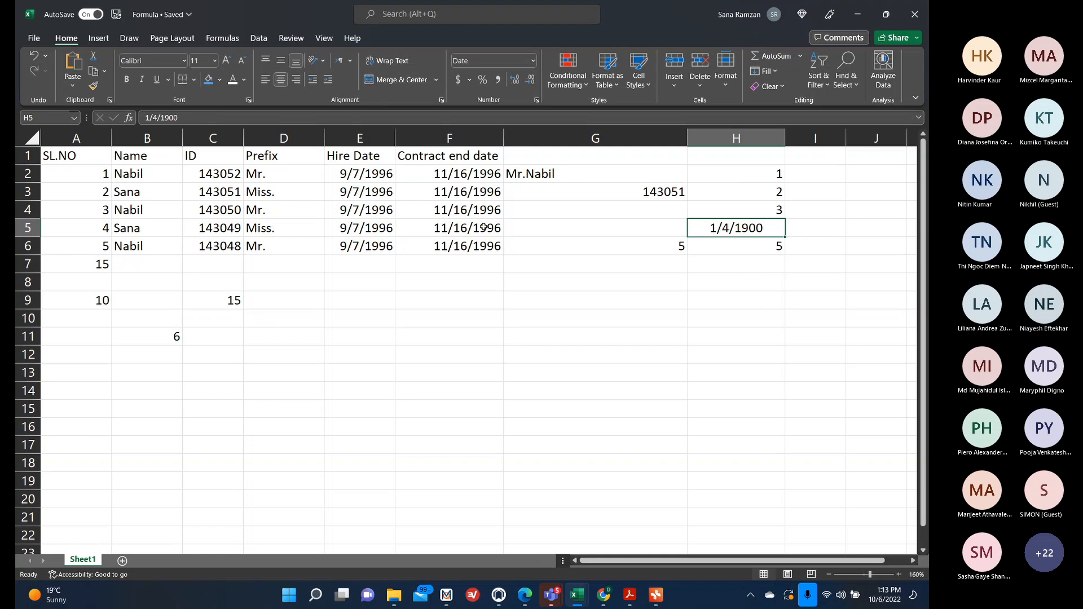
pyautogui.click(533, 61)
pyautogui.click(559, 84)
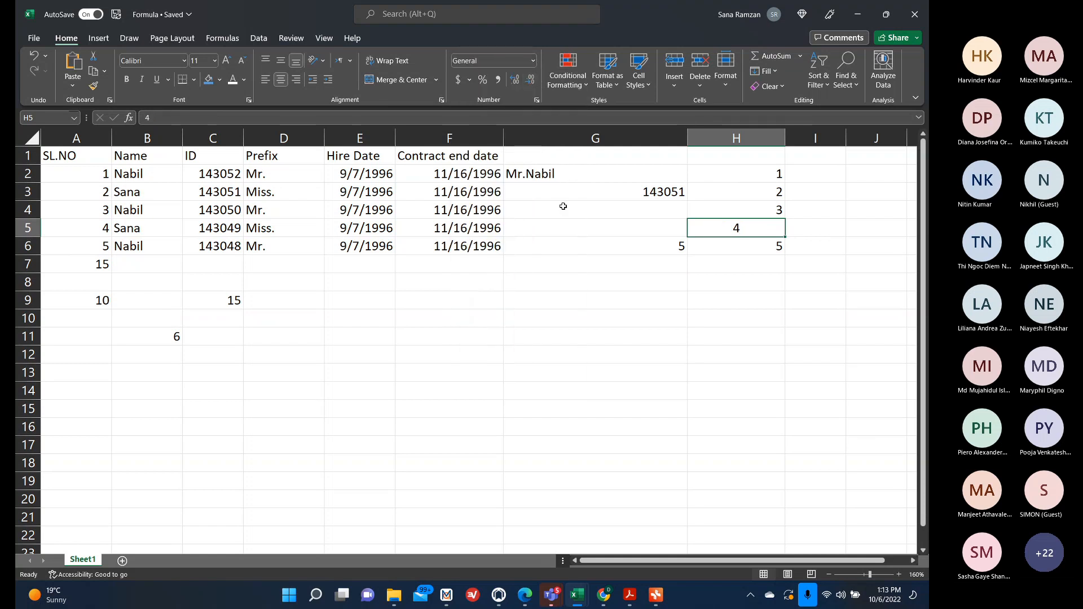
pyautogui.click(575, 389)
pyautogui.click(754, 227)
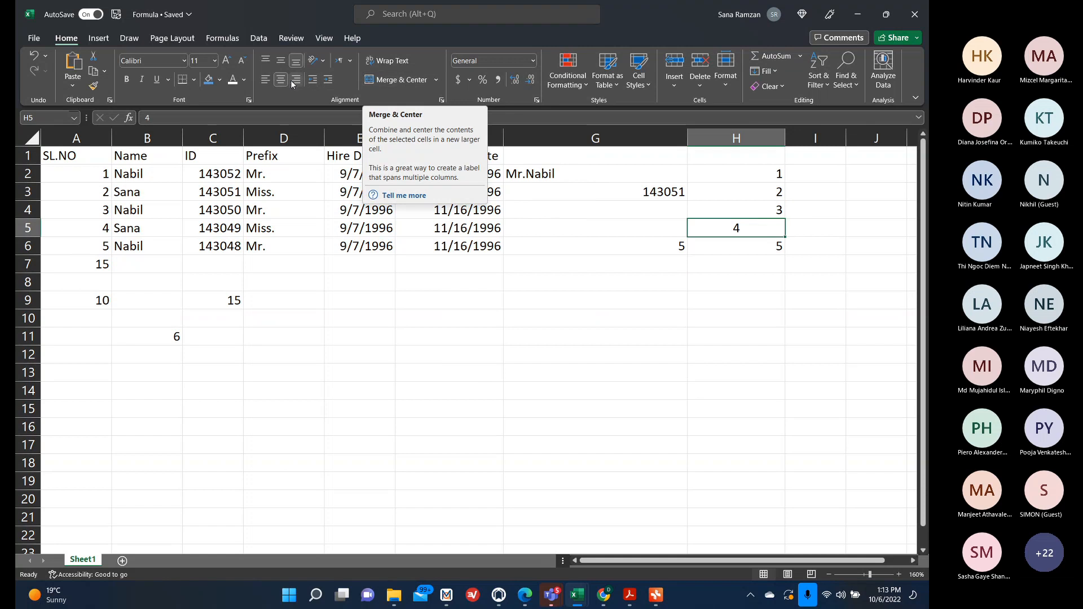
pyautogui.click(581, 455)
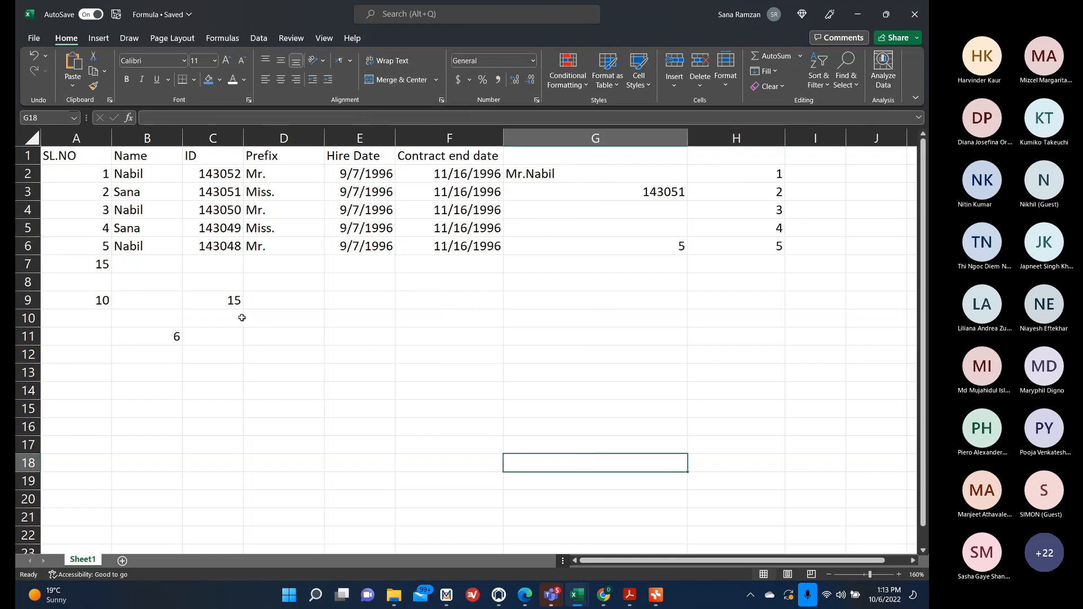
# Add H2:H6 as the sum range to the SUMIF formula in A9.
pyautogui.click(92, 299)
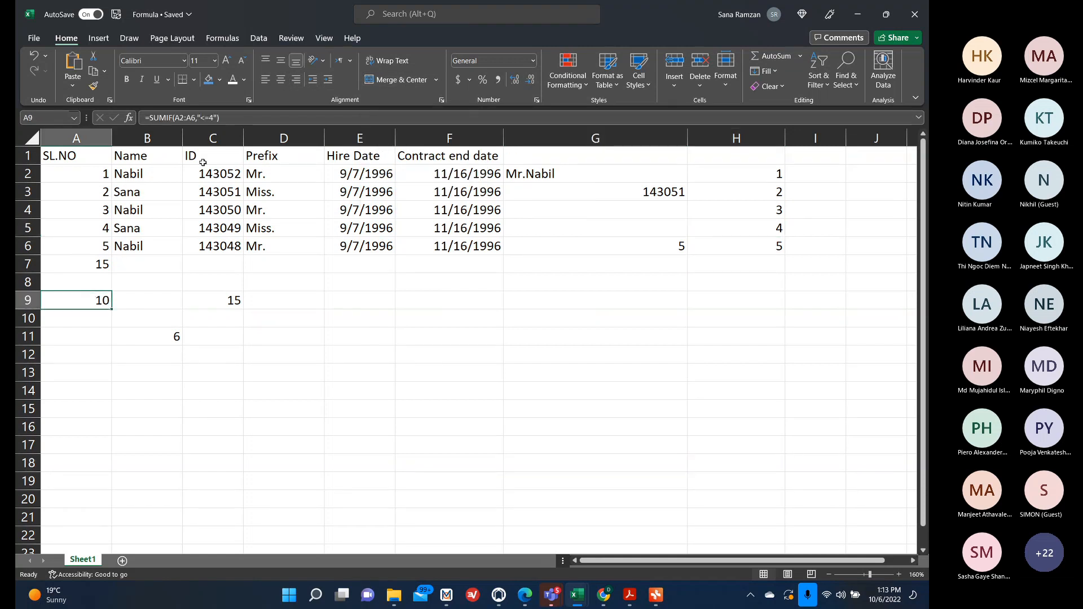
pyautogui.click(215, 116)
pyautogui.write(',')
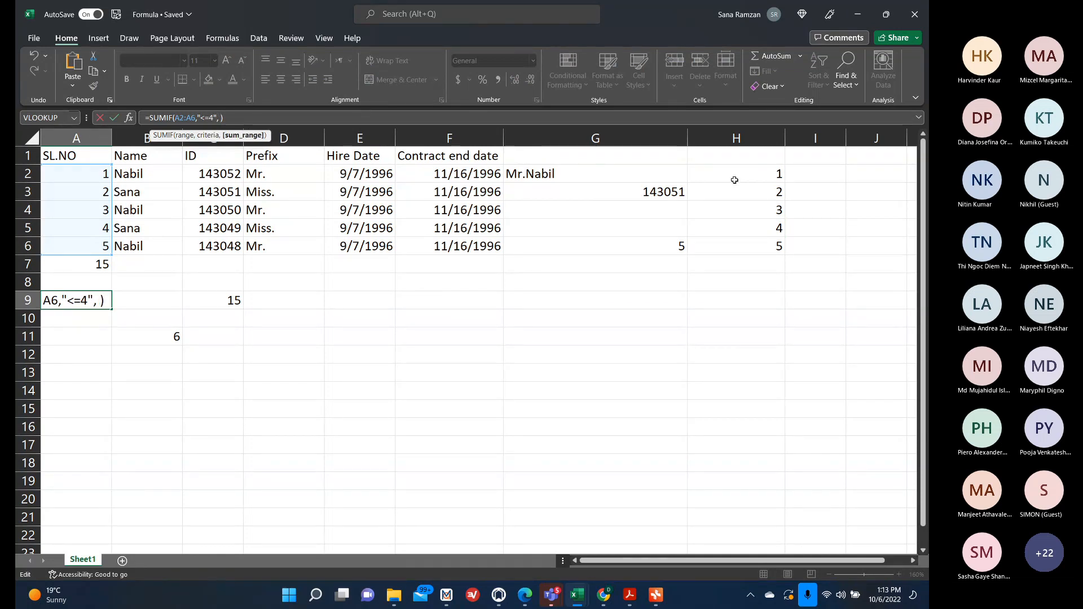
pyautogui.moveTo(736, 170); pyautogui.dragTo(724, 239)
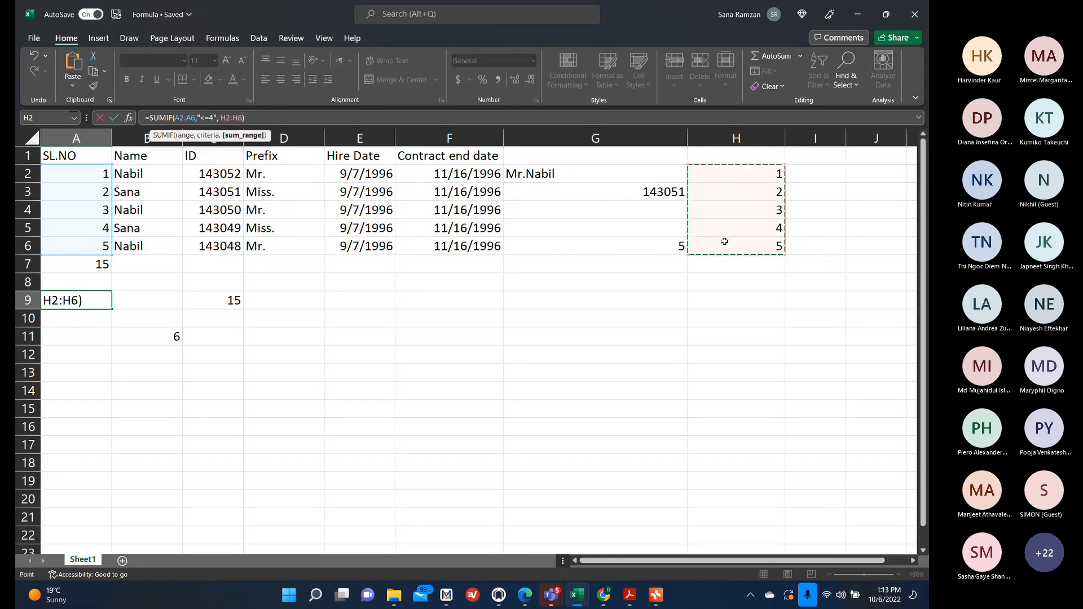
pyautogui.press('Return')
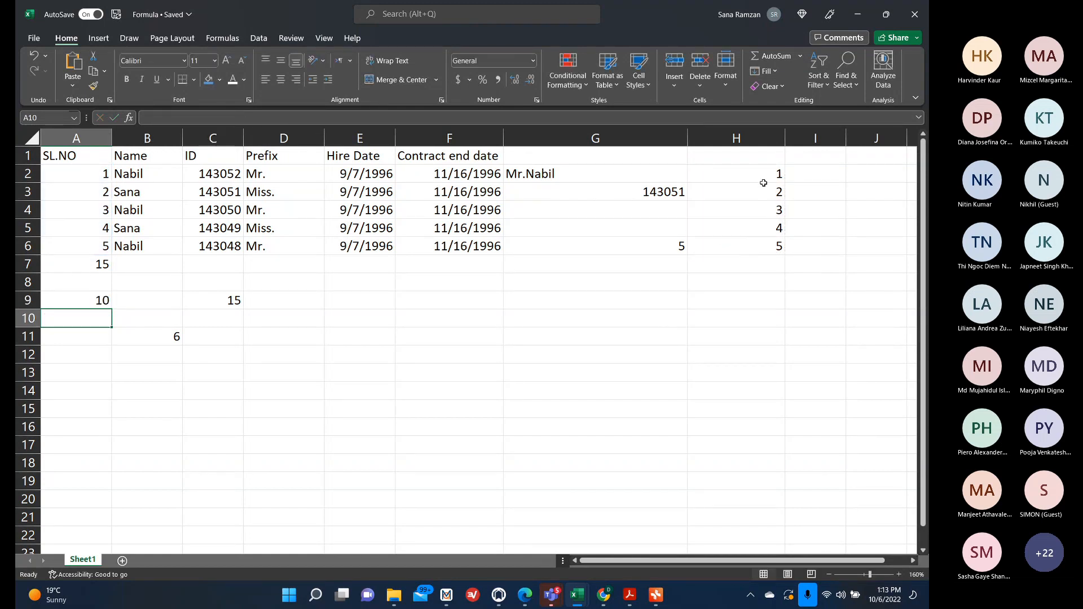
# Examine the values in H2:H6 and the SUMIF formula in A9.
pyautogui.moveTo(764, 172); pyautogui.dragTo(756, 250)
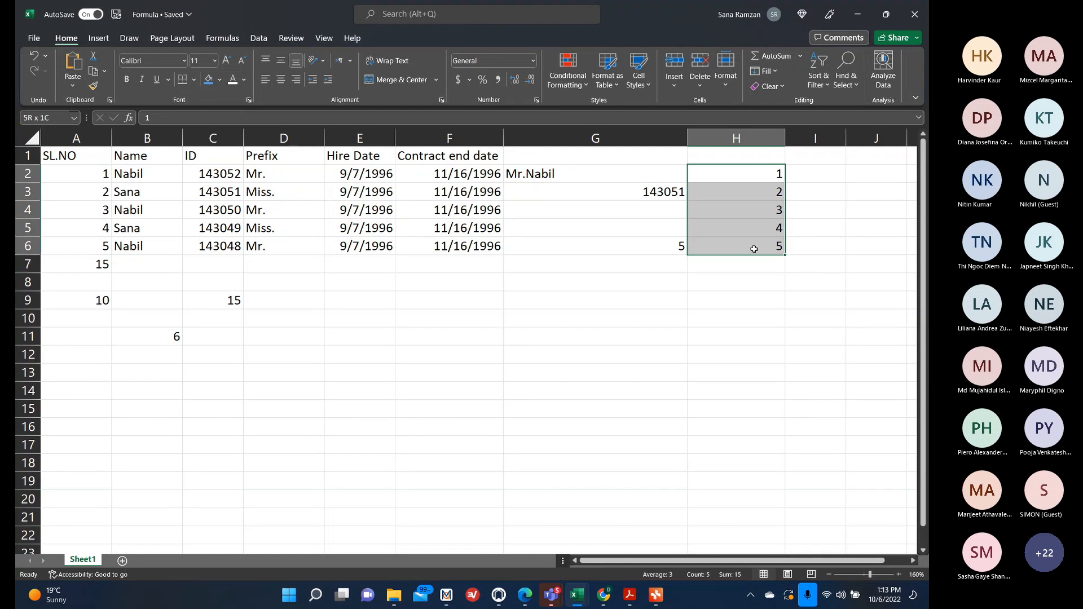
pyautogui.click(96, 174)
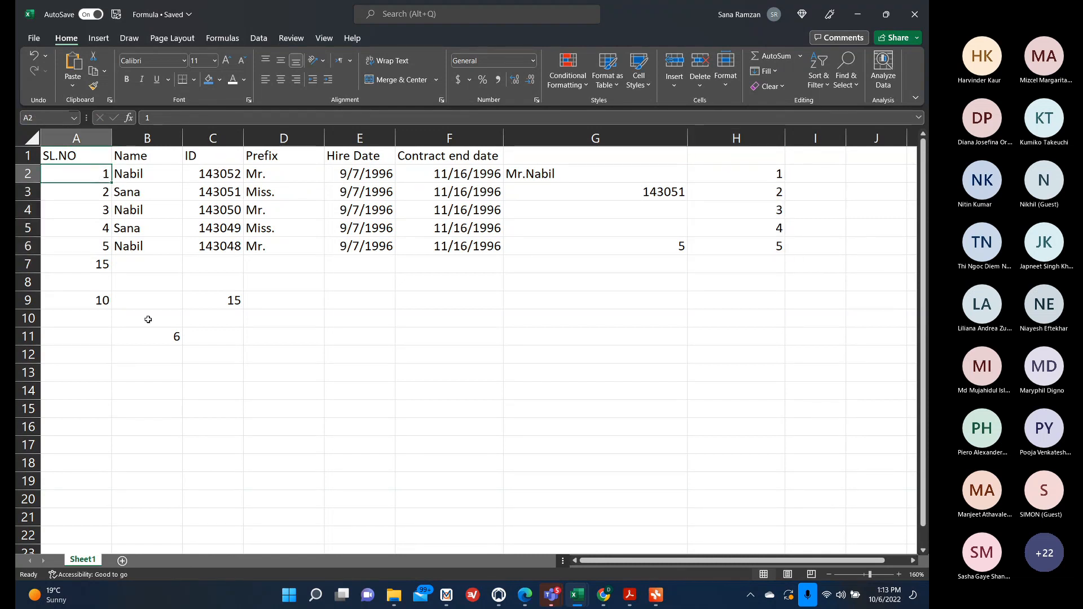
pyautogui.click(100, 300)
pyautogui.click(233, 116)
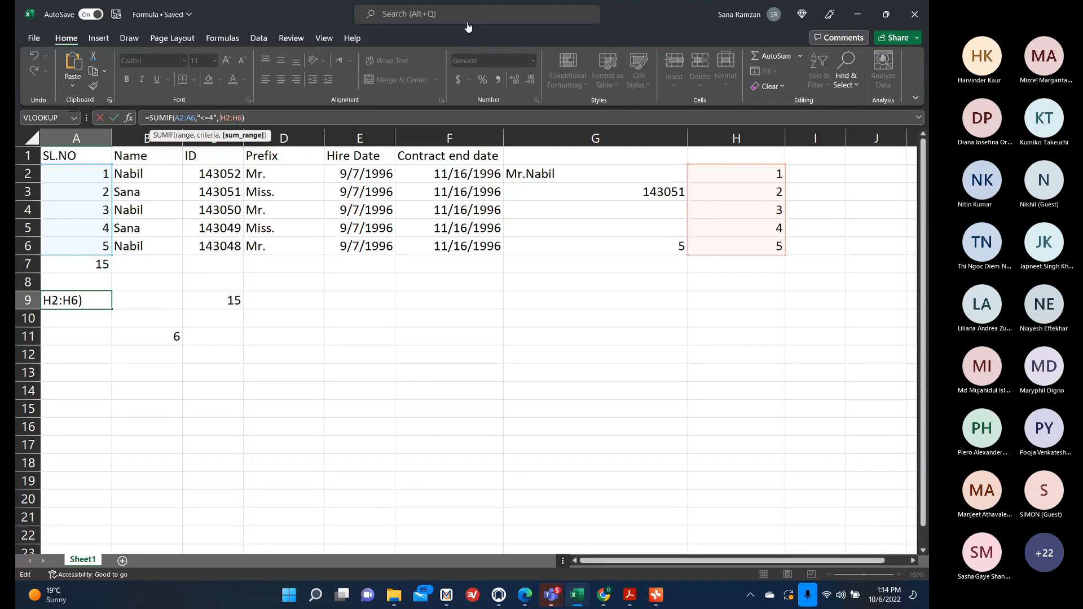
# Remove the accidentally inserted cell reference and confirm the SUMIF formula in A9 with sum range H2:H6.
pyautogui.click(421, 349)
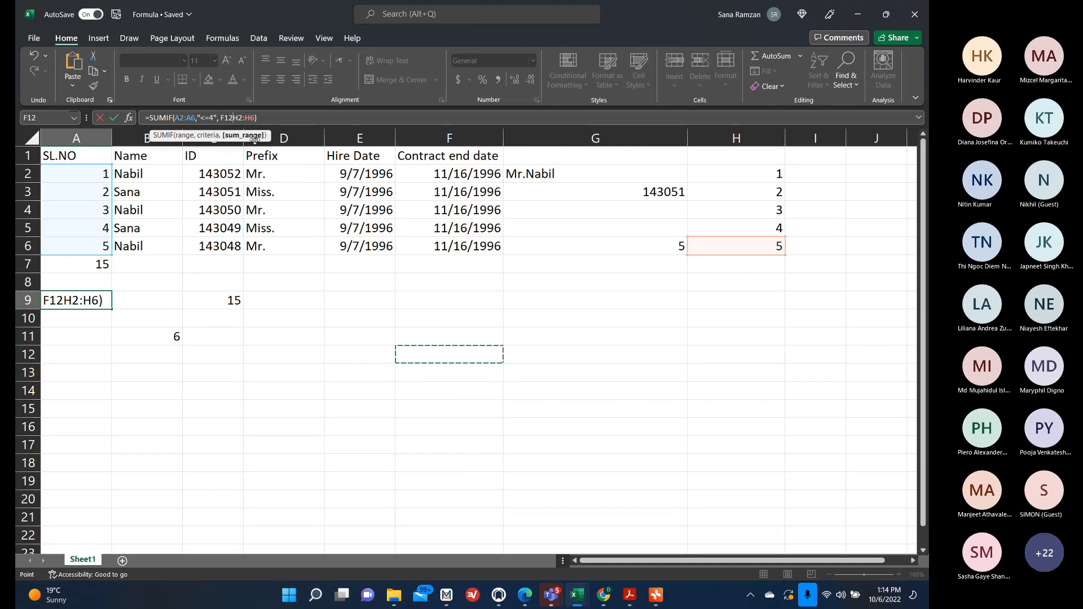
pyautogui.press('BackSpace')
pyautogui.press('BackSpace')
pyautogui.press('BackSpace')
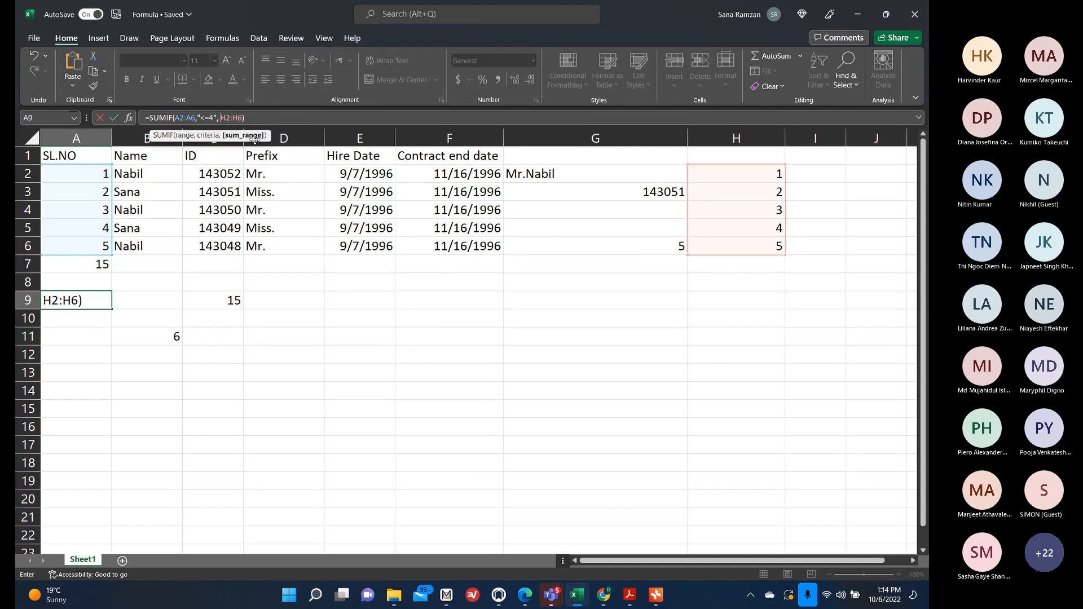
pyautogui.press('Return')
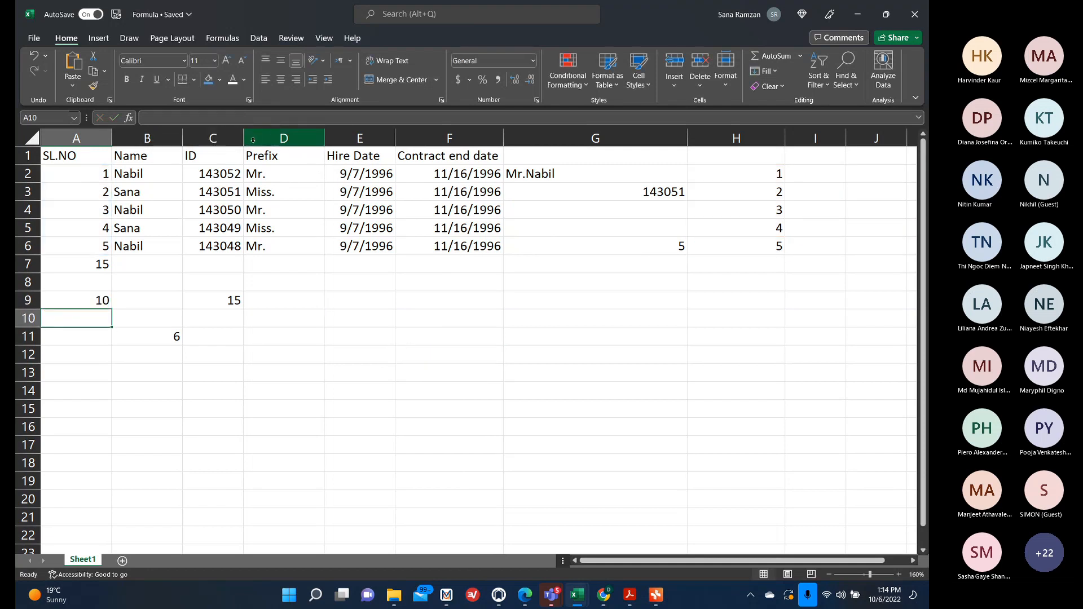
# Start writing a SUMIF entry in D12 with range A2:A7 and criterion "Vegetables".
pyautogui.click(279, 354)
pyautogui.write('=')
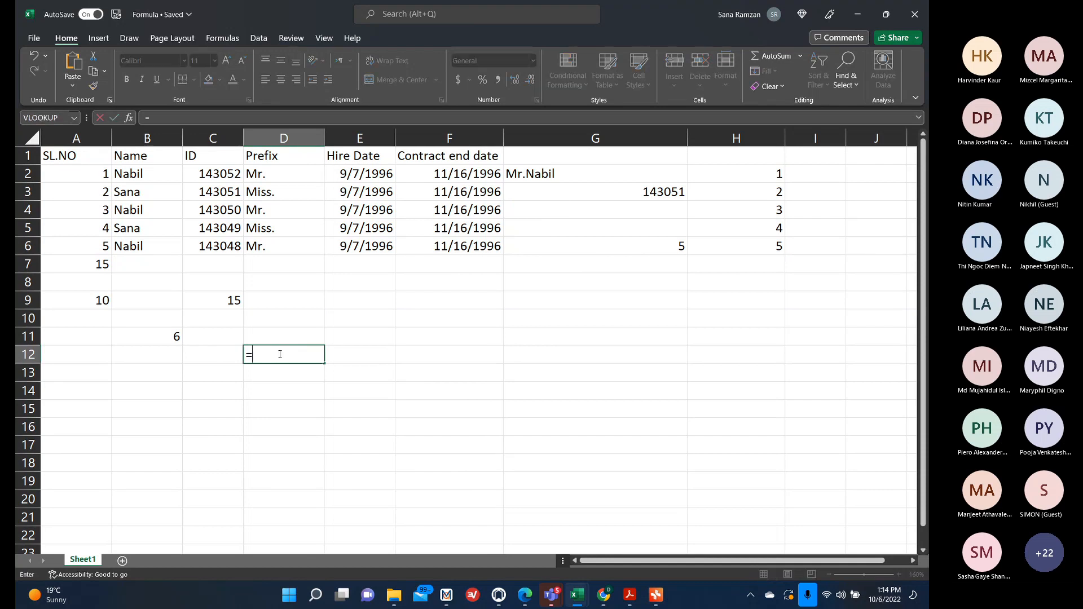
pyautogui.write('sum')
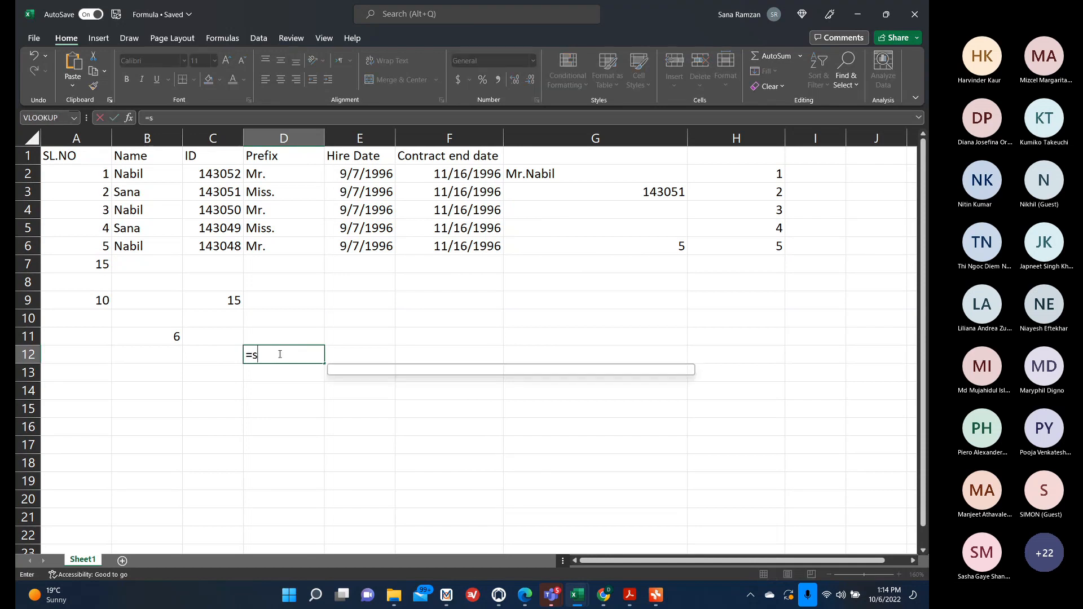
pyautogui.press('BackSpace')
pyautogui.press('BackSpace')
pyautogui.press('BackSpace')
pyautogui.press('BackSpace')
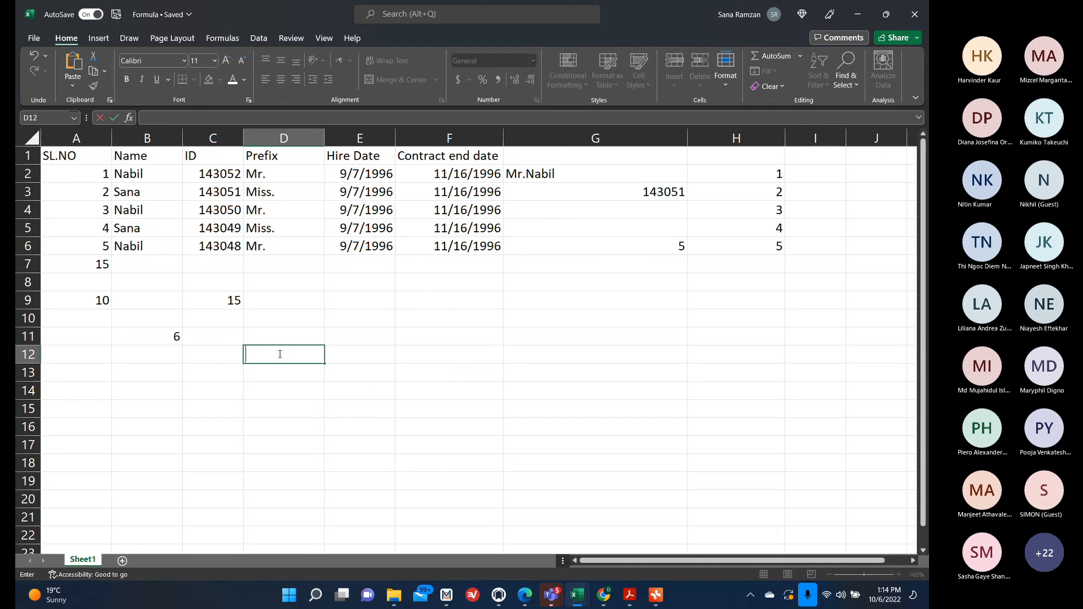
pyautogui.write('sumif(A2:A7,"Vegetable')
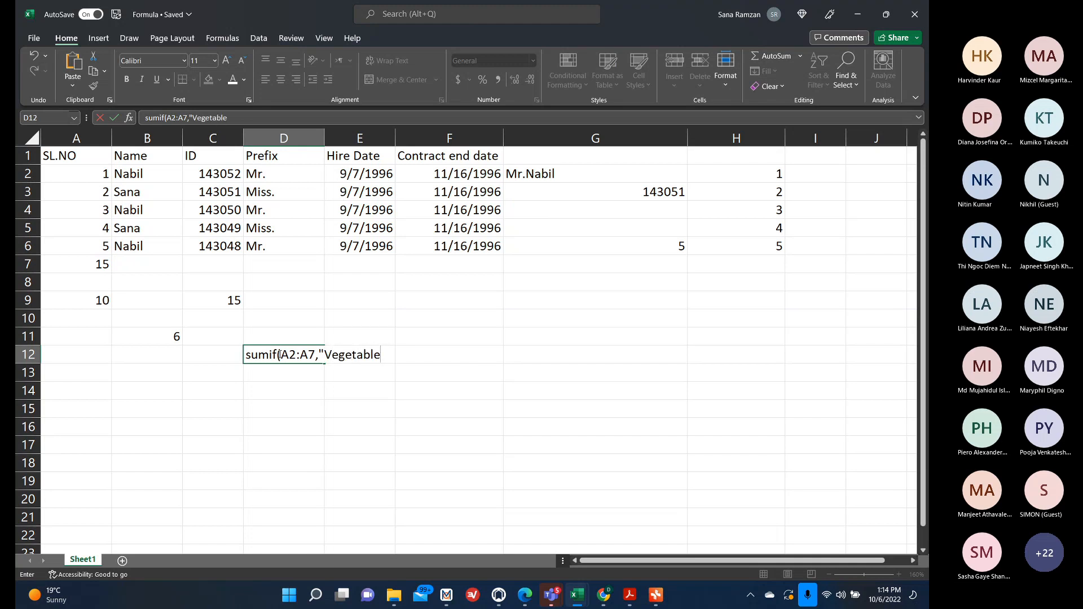
pyautogui.write('s"')
# Complete the D12 entry as sumif(A2:A7,"Vegetables","c2:c7) and confirm it.
pyautogui.press('BackSpace')
pyautogui.write('s","c2:c7)')
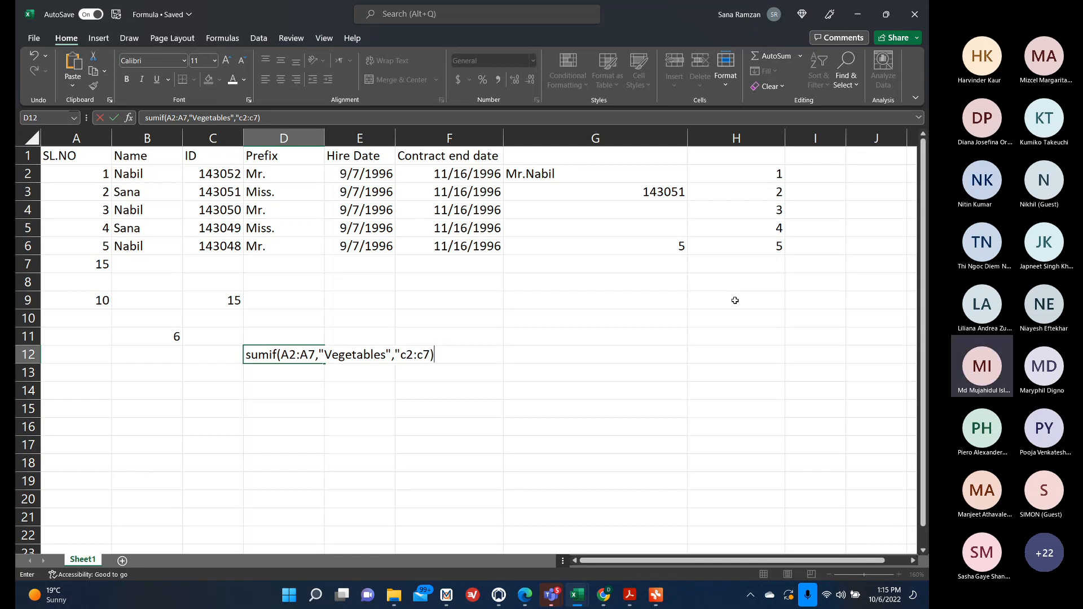
pyautogui.click(458, 416)
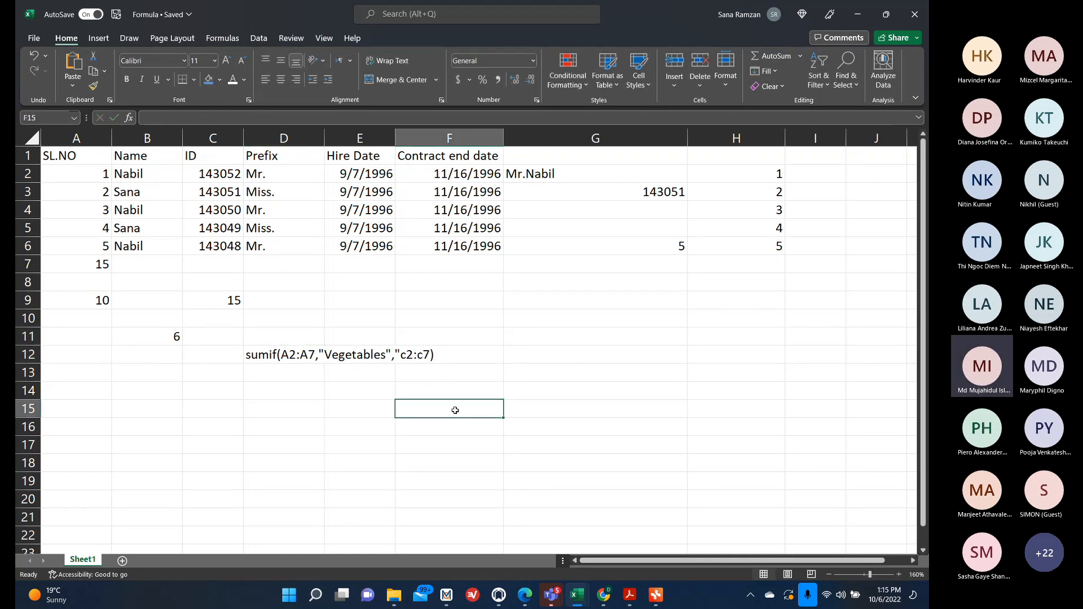
# Enter a data row in F15:H15 with category Vegetables, item Tomatoes and amount 2300.
pyautogui.write('Veg')
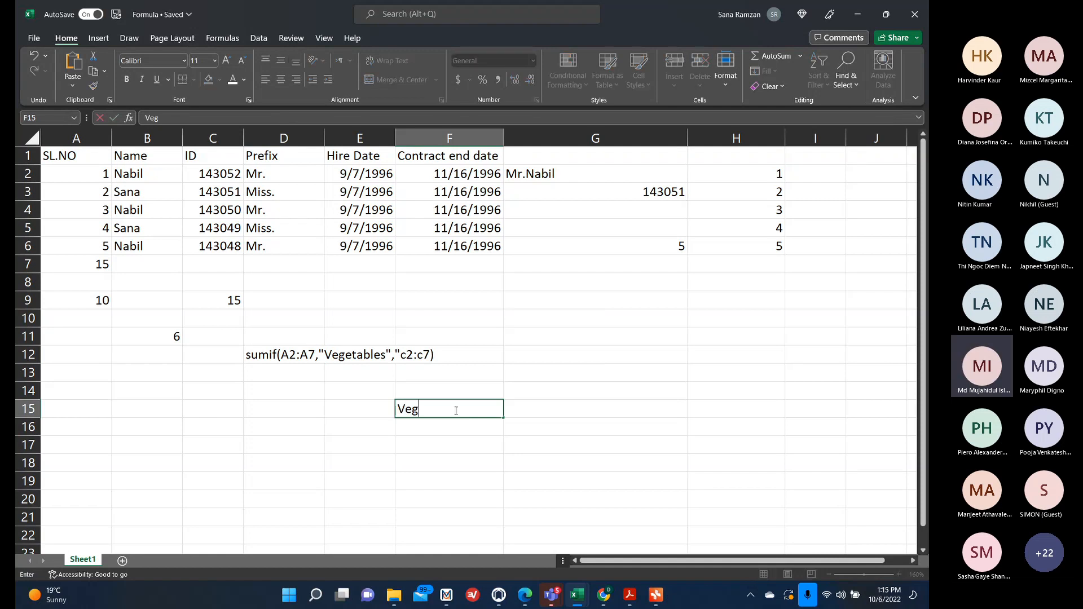
pyautogui.write('etables')
pyautogui.press('BackSpace')
pyautogui.press('BackSpace')
pyautogui.press('BackSpace')
pyautogui.write('es')
pyautogui.press('BackSpace')
pyautogui.press('BackSpace')
pyautogui.write('les')
pyautogui.press('Tab')
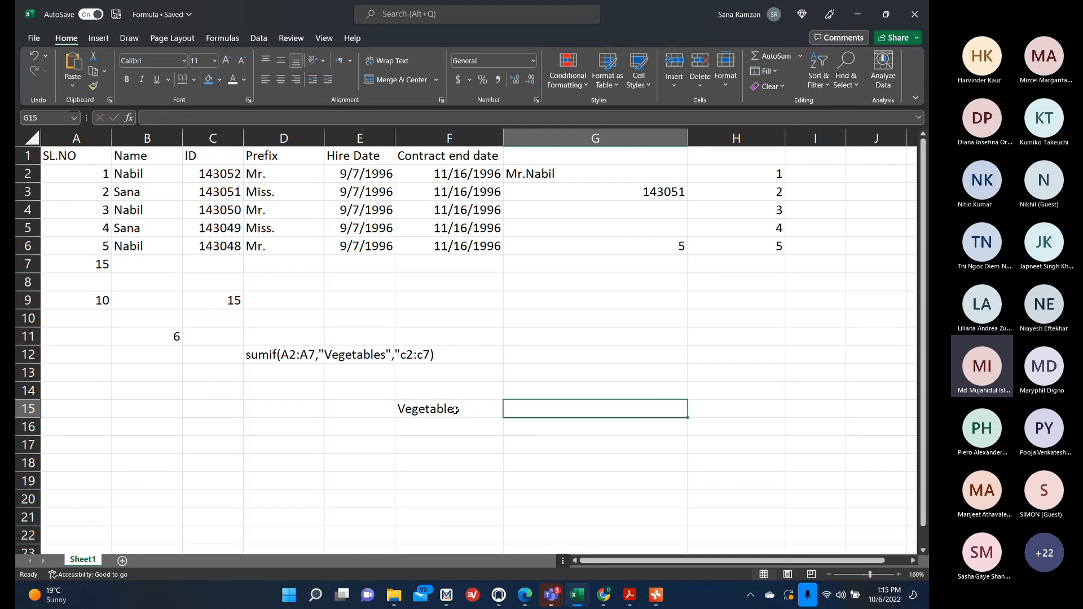
pyautogui.write('Toma')
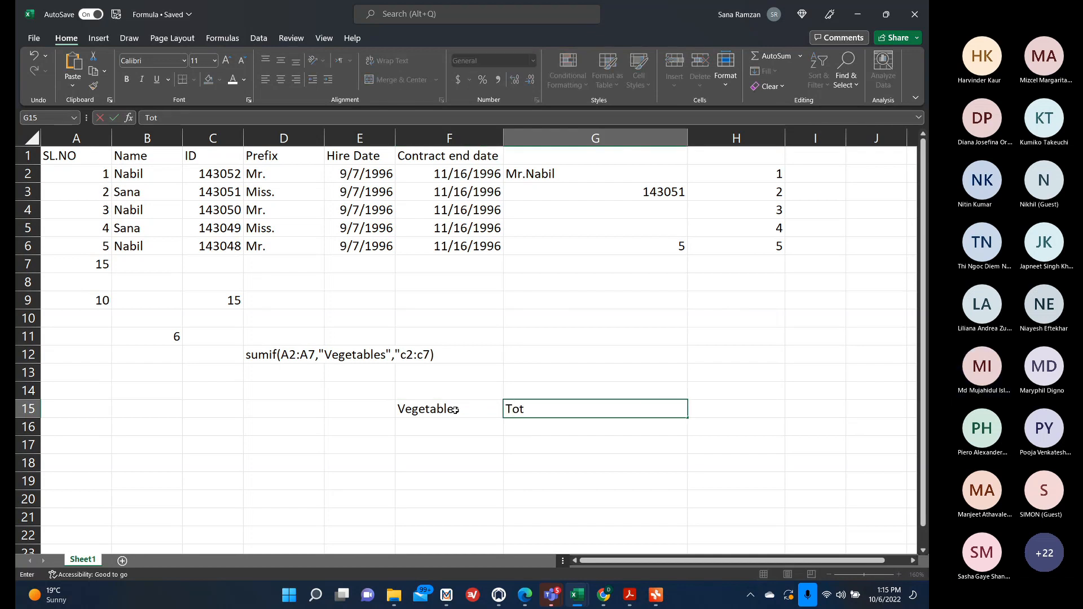
pyautogui.write('toes')
pyautogui.press('Tab')
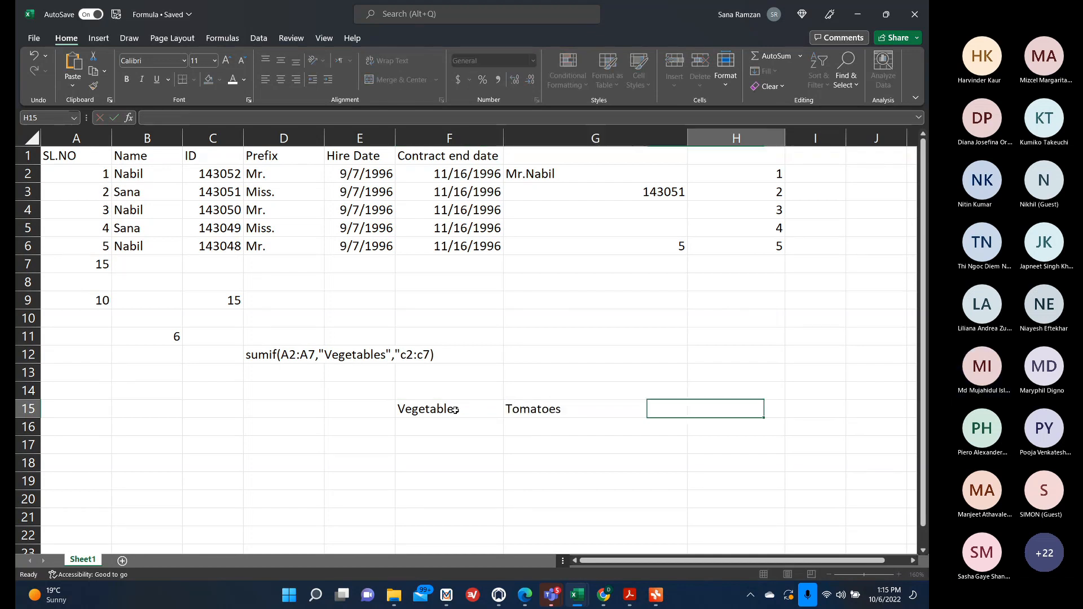
pyautogui.write('2300')
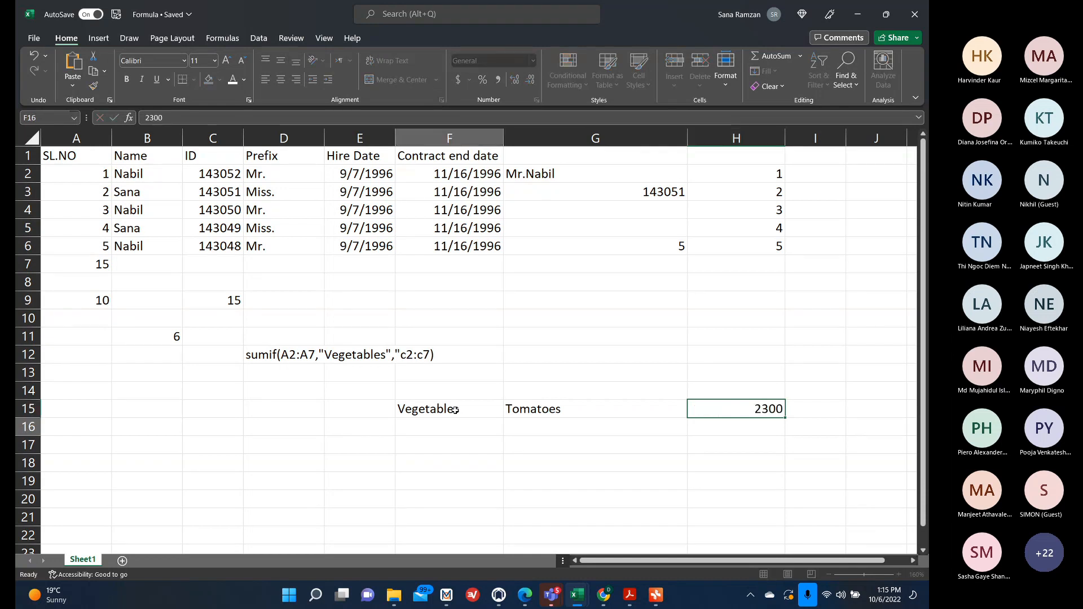
pyautogui.press('Return')
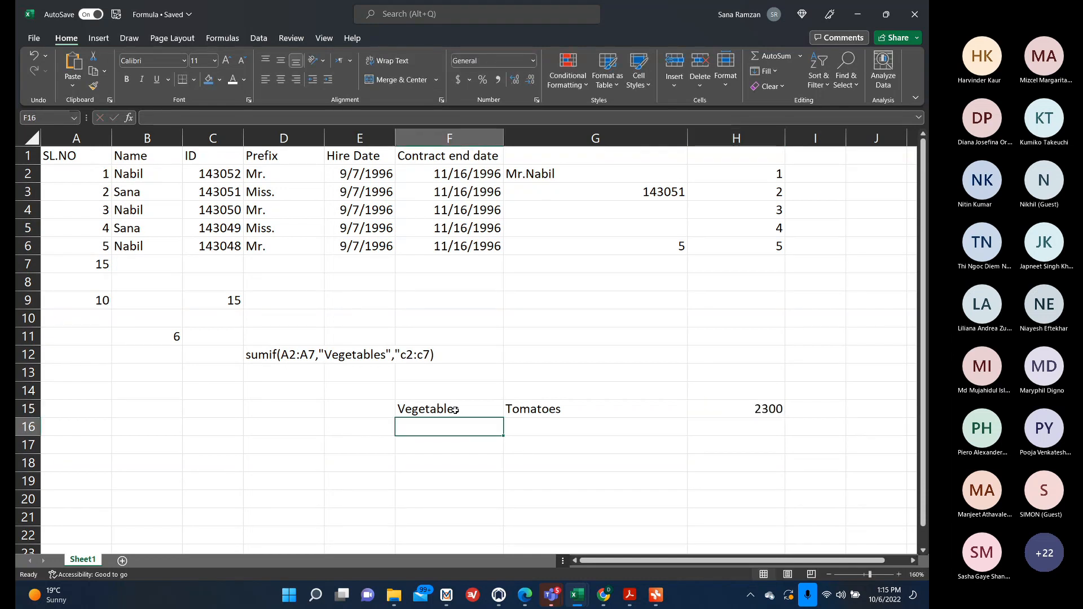
# Enter a row in F16:H16 with Vegetables, Celery and 5500.
pyautogui.write('Vega')
pyautogui.press('BackSpace')
pyautogui.write('etables')
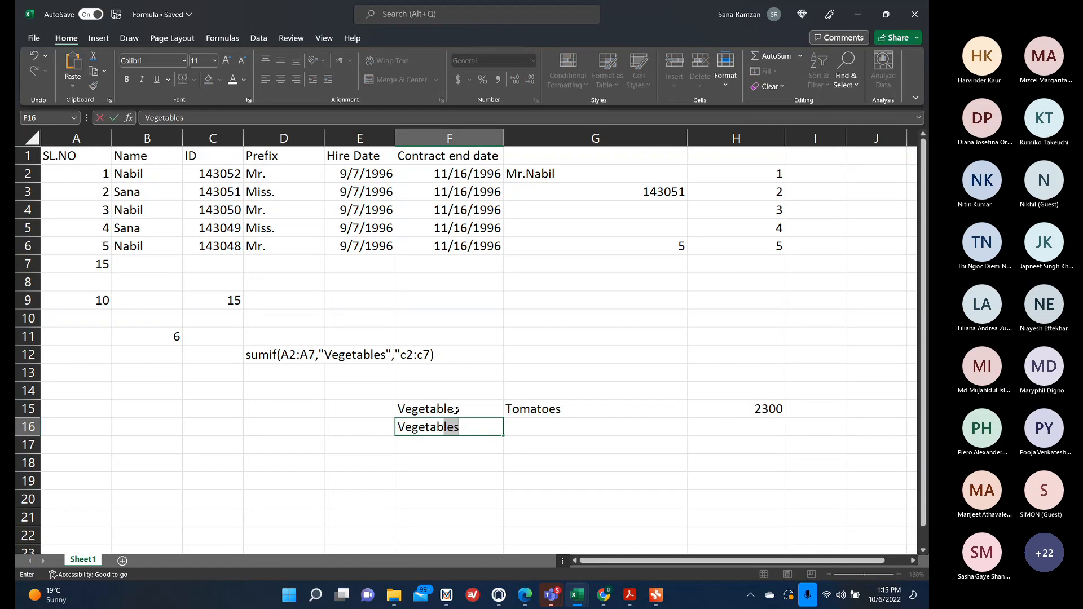
pyautogui.press('Tab')
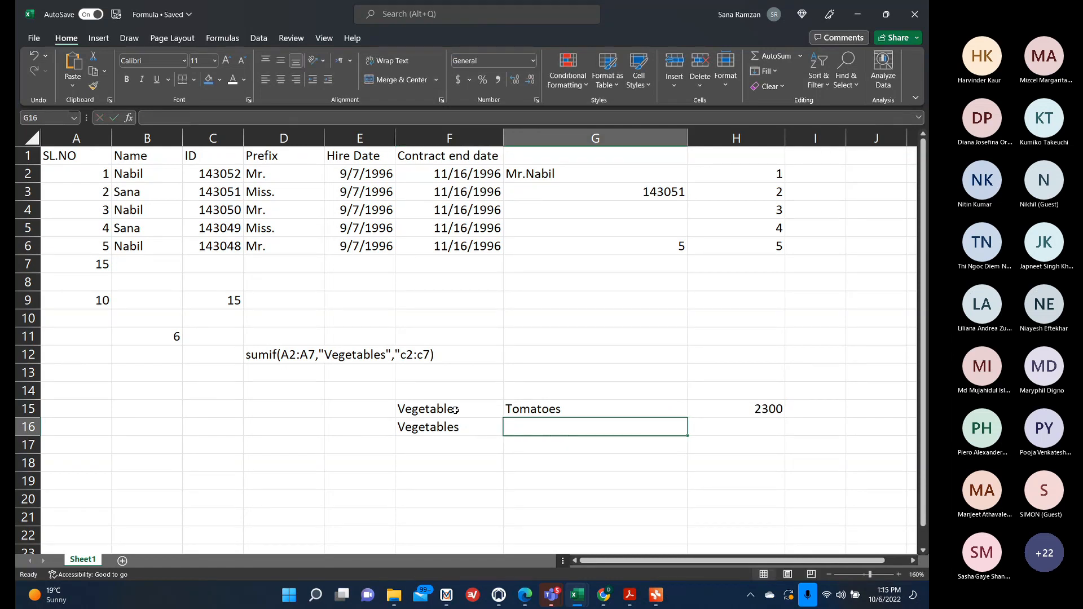
pyautogui.write('Cleee')
pyautogui.press('BackSpace')
pyautogui.press('BackSpace')
pyautogui.press('BackSpace')
pyautogui.press('BackSpace')
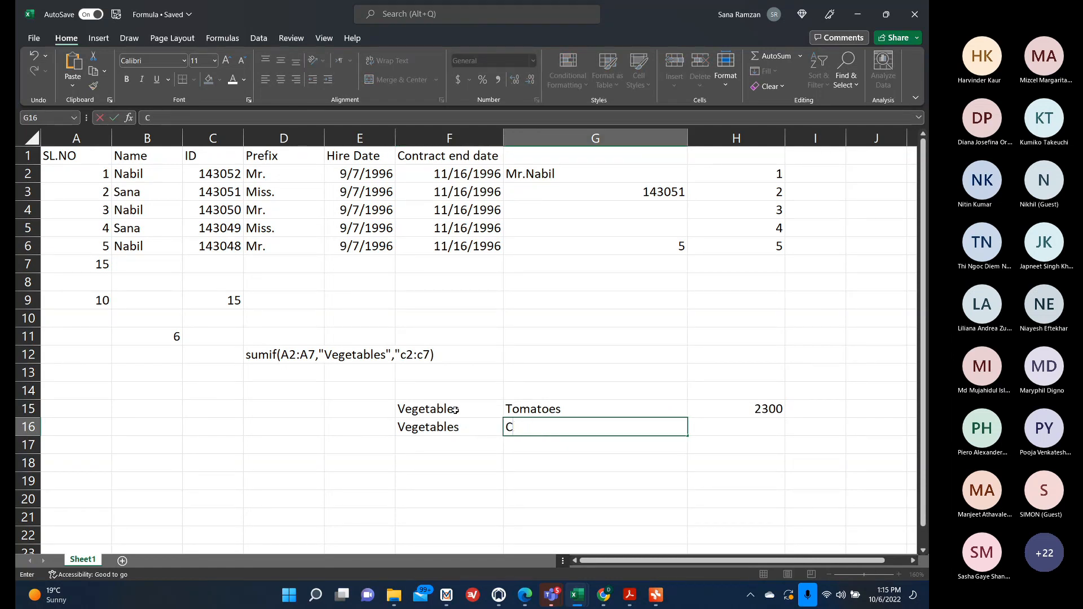
pyautogui.write('elery')
pyautogui.press('Tab')
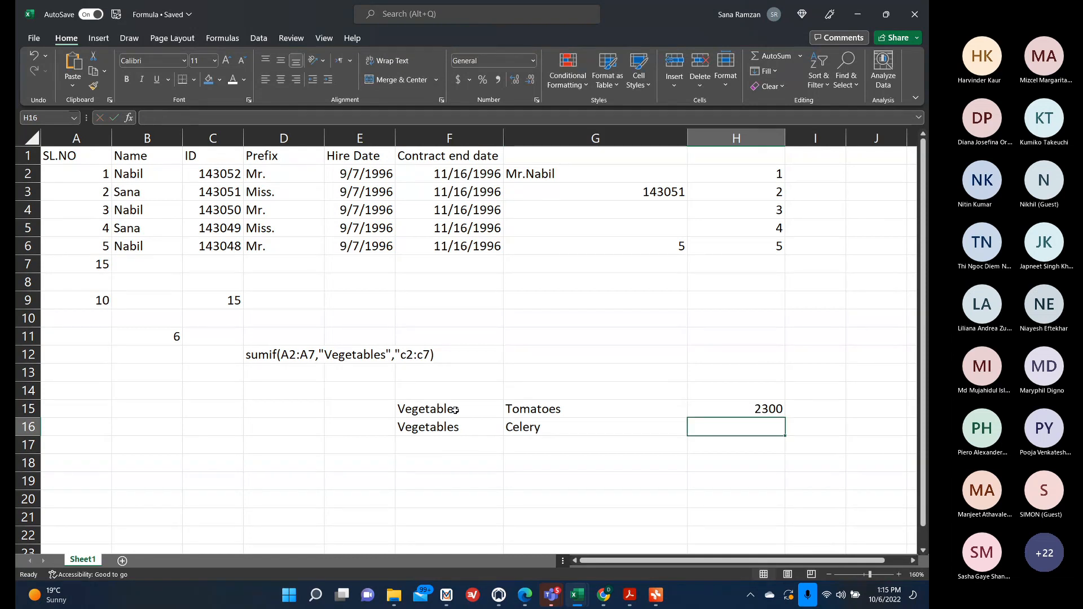
pyautogui.write('5500')
pyautogui.press('Return')
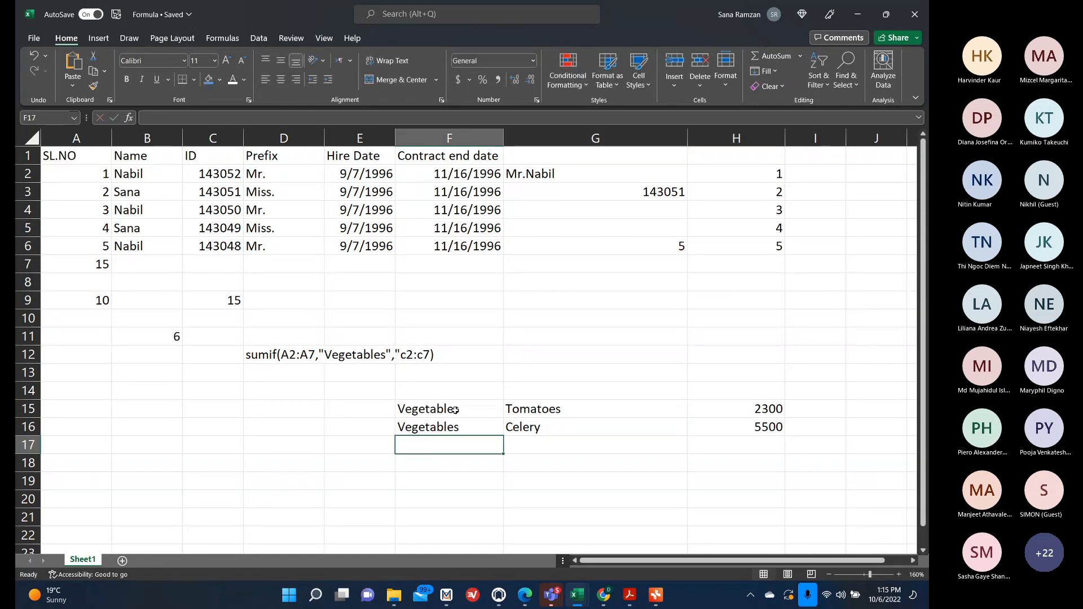
# Enter a row in F17:H17 with Fruits, Oranges and 800.
pyautogui.write('Fruits')
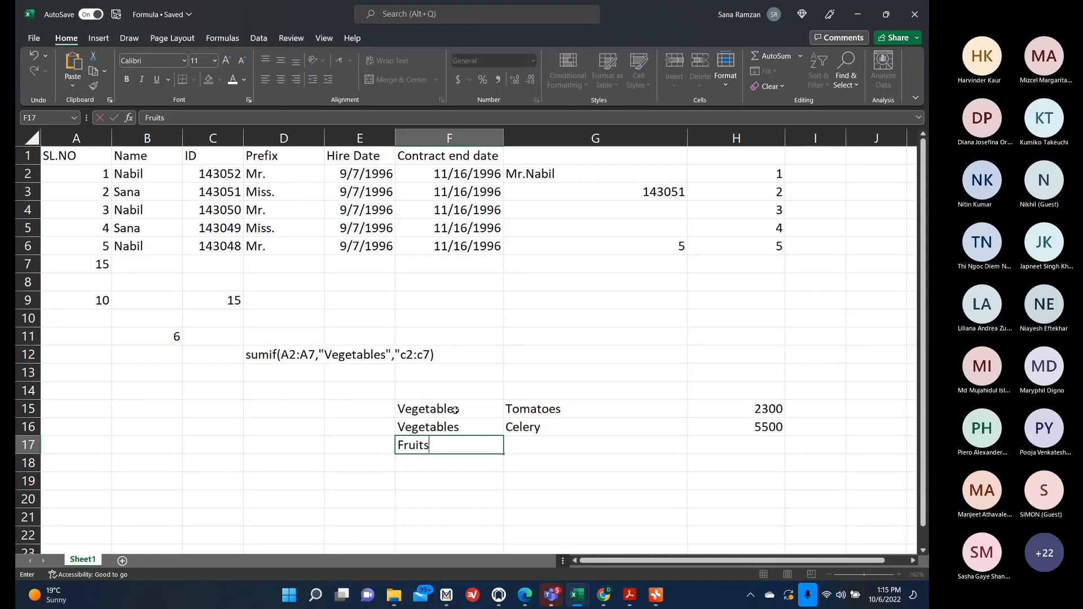
pyautogui.press('Tab')
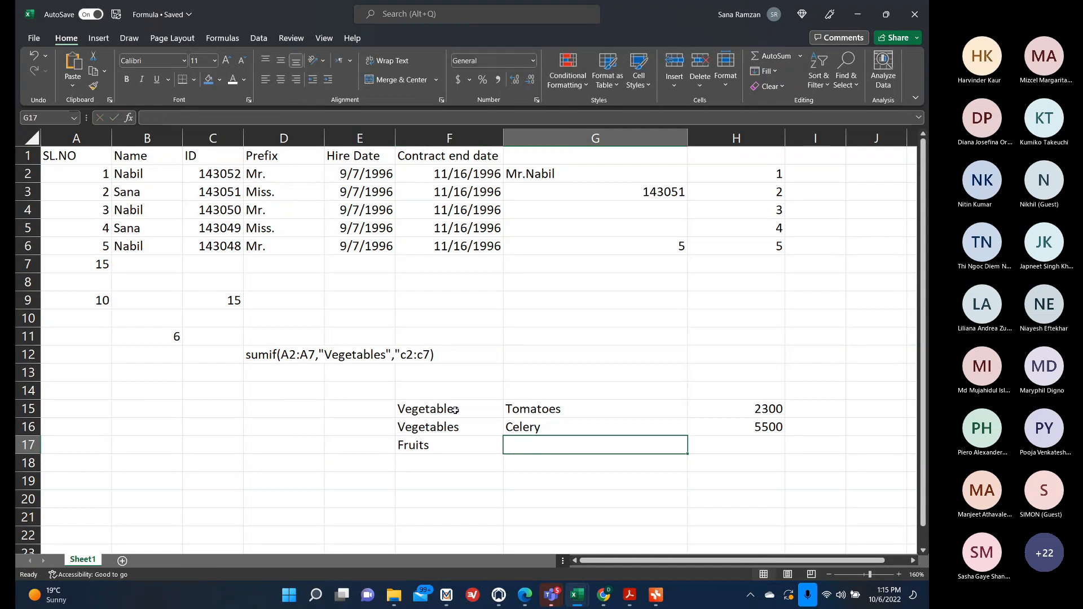
pyautogui.write('Oranges')
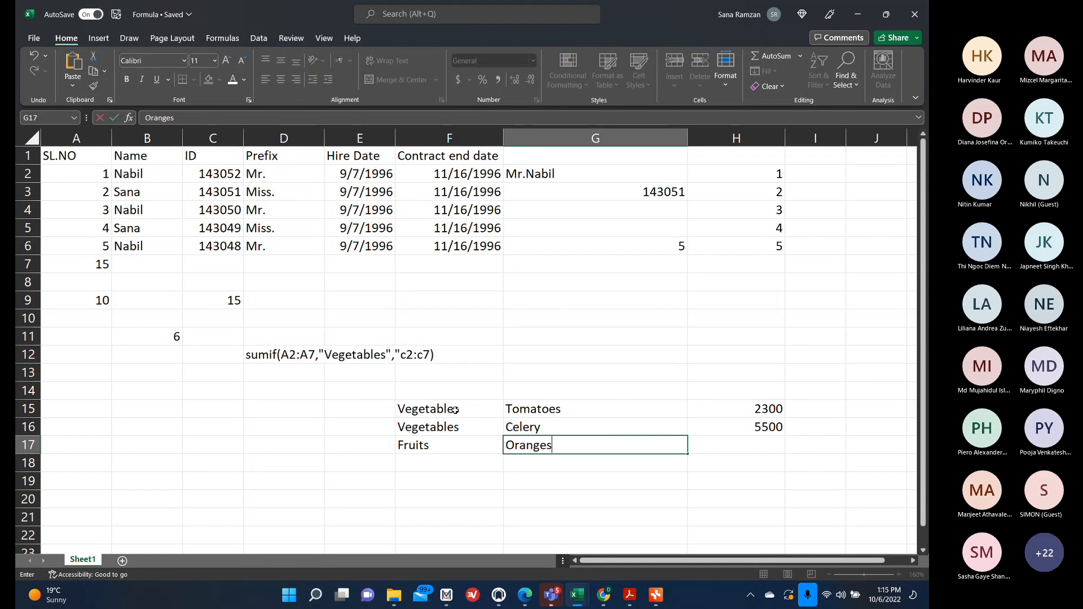
pyautogui.press('Tab')
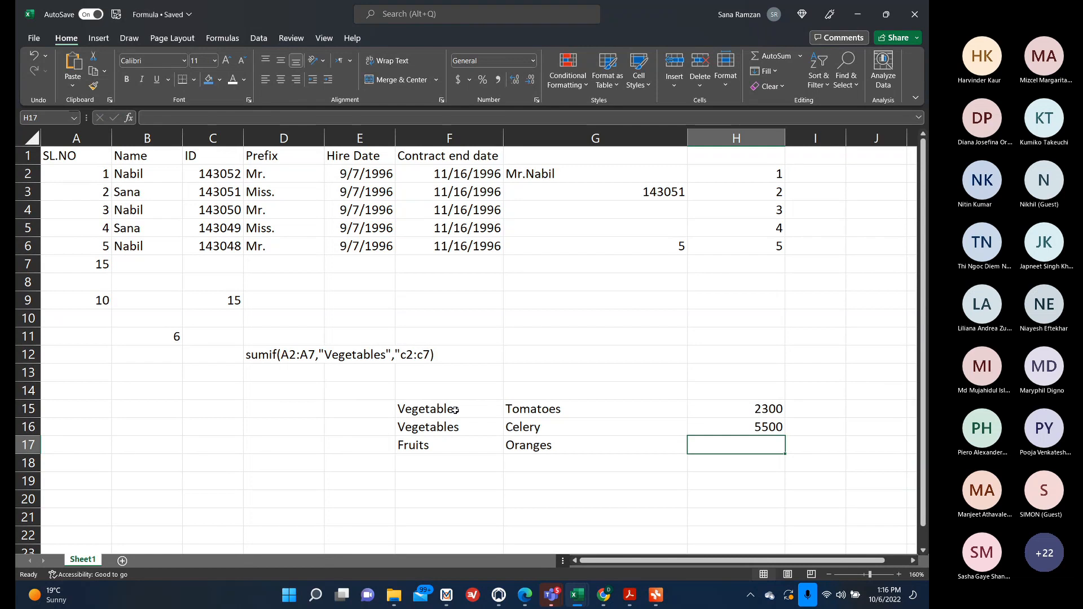
pyautogui.write('800')
pyautogui.press('Return')
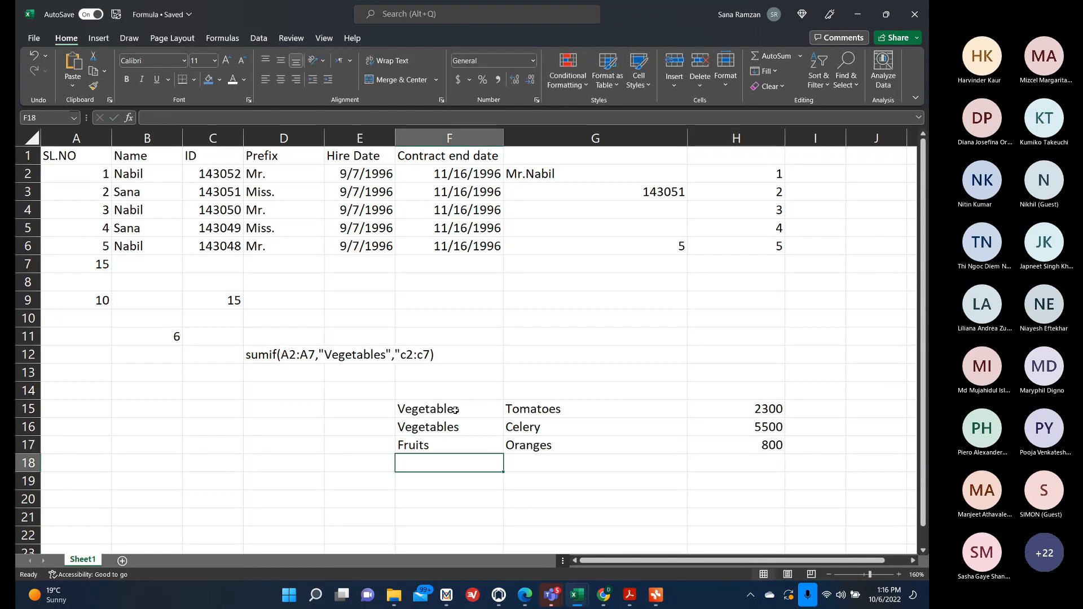
# Enter a row in F18:H18 with Vegetables, Carrots and 4200.
pyautogui.write('Vegatbke')
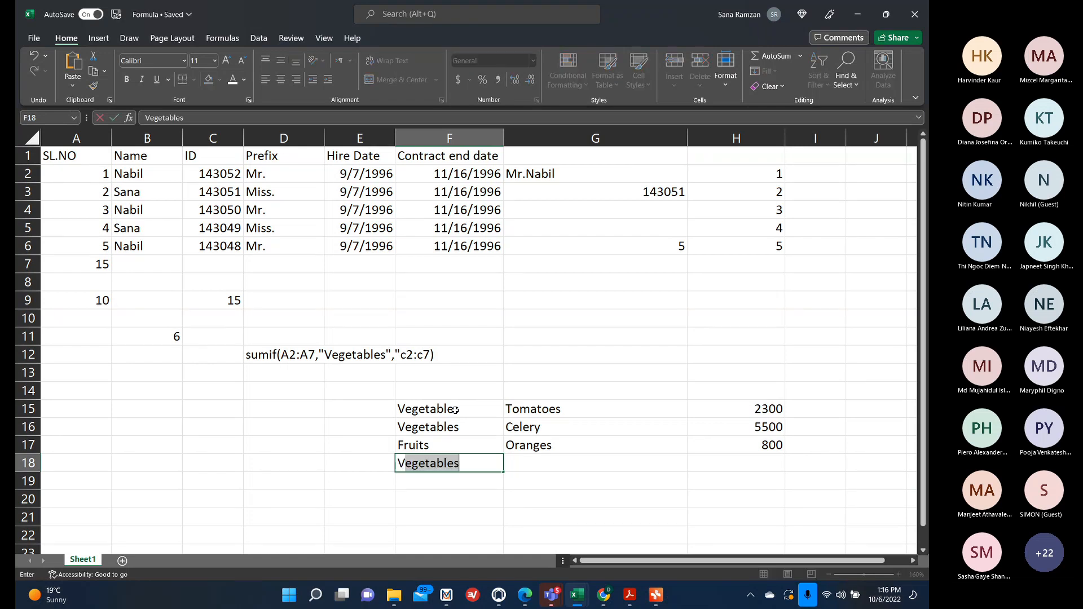
pyautogui.press('BackSpace')
pyautogui.press('BackSpace')
pyautogui.press('BackSpace')
pyautogui.press('BackSpace')
pyautogui.press('BackSpace')
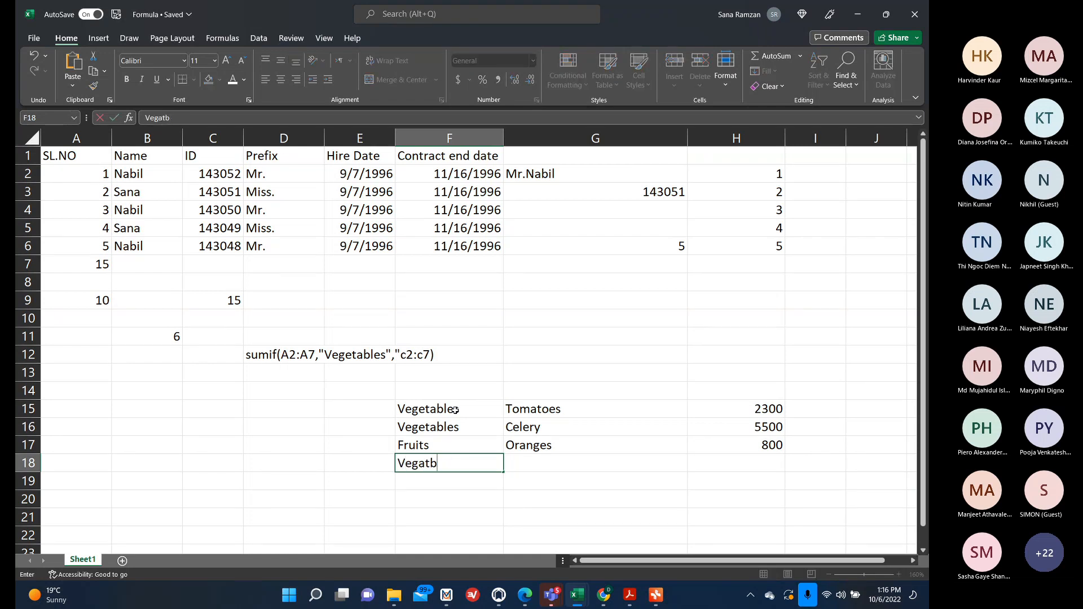
pyautogui.write('etables')
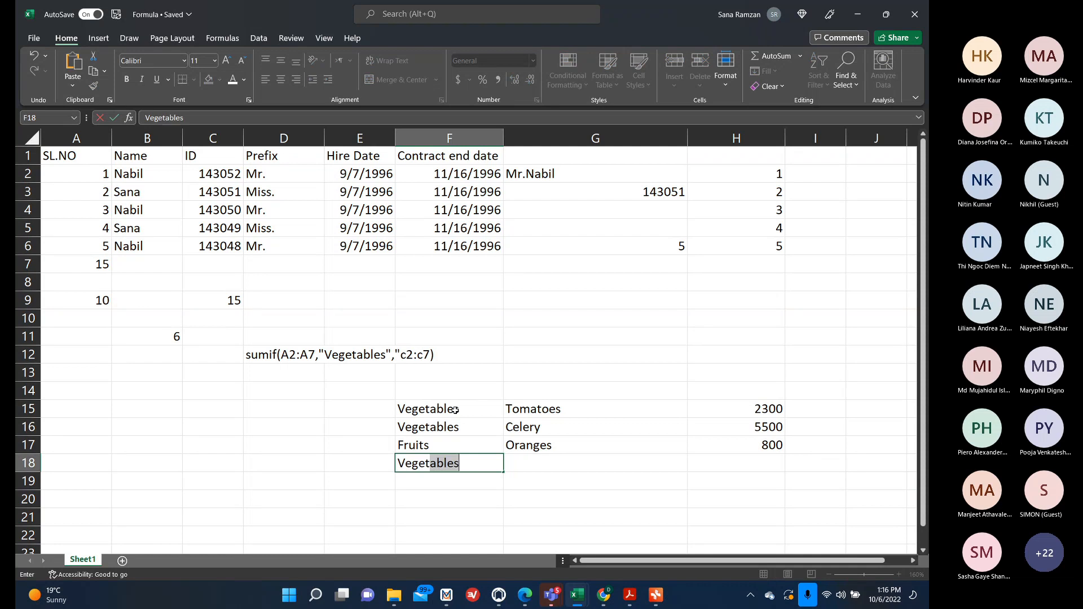
pyautogui.press('Tab')
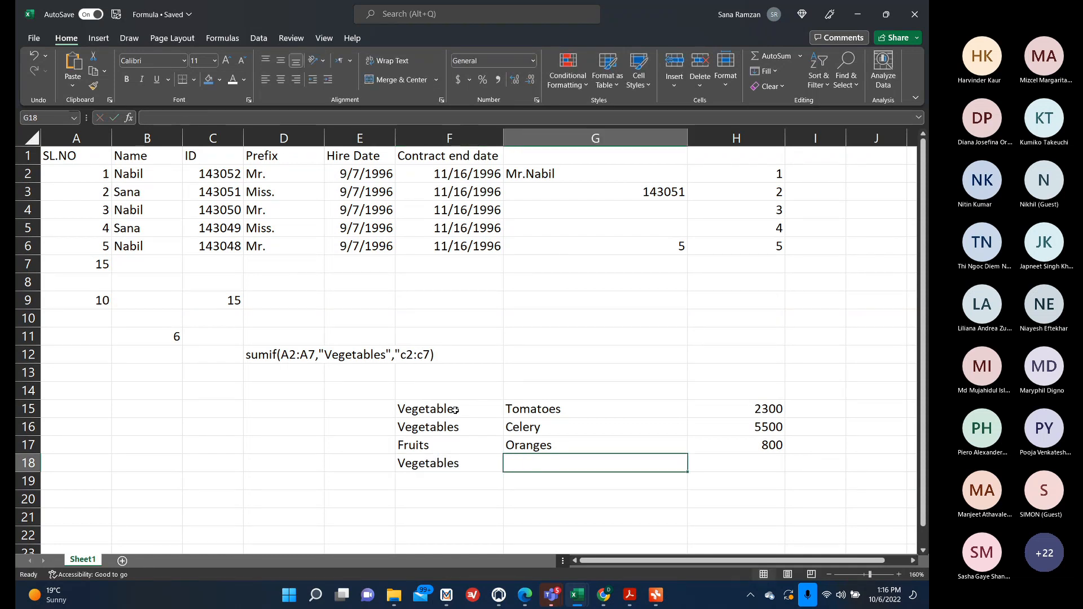
pyautogui.write('Carro')
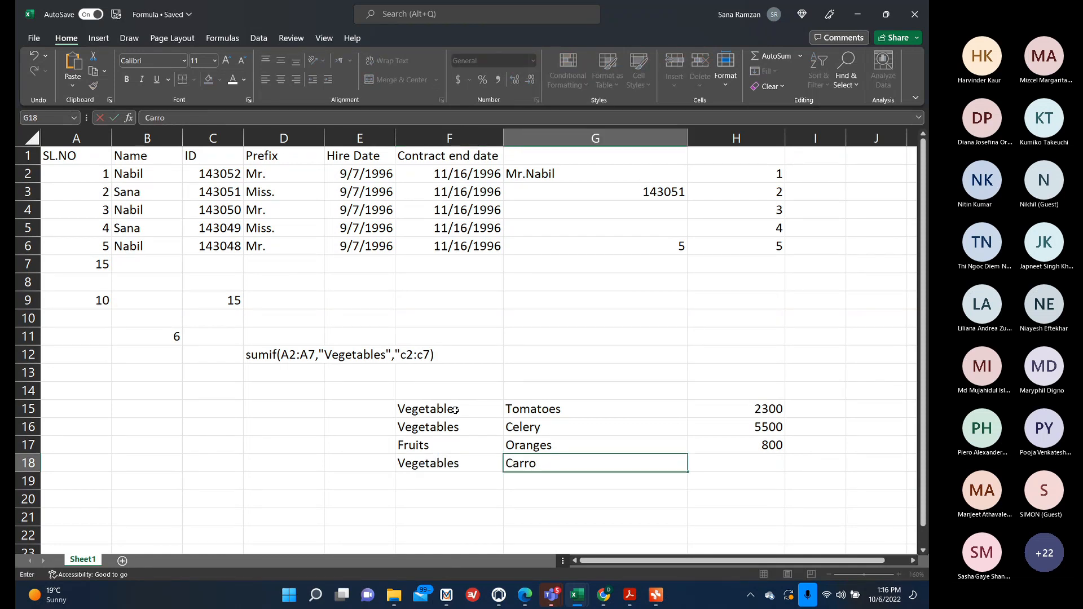
pyautogui.write('ts')
pyautogui.press('Tab')
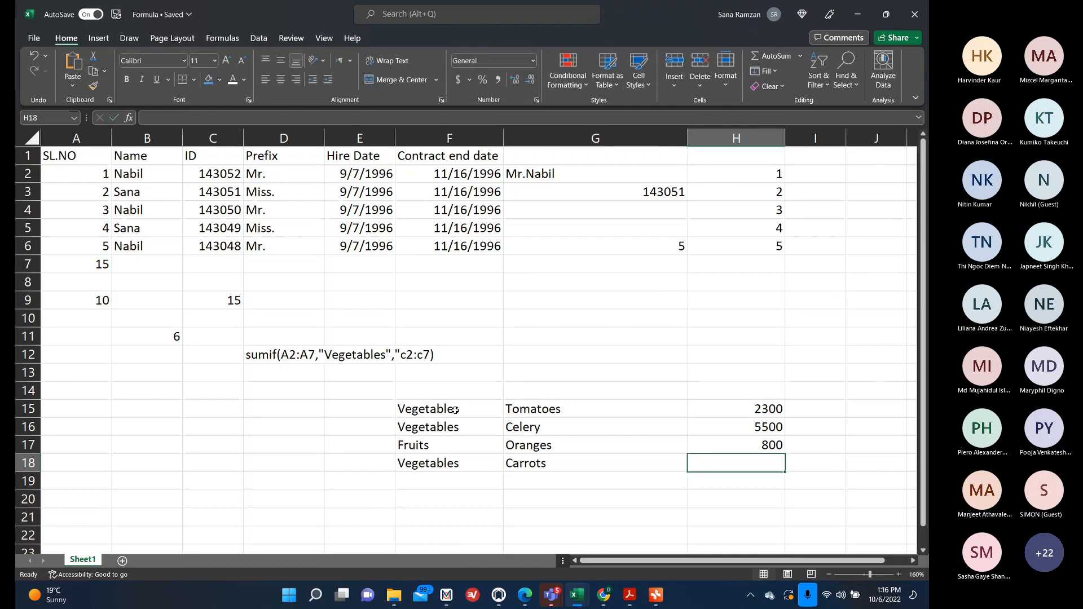
pyautogui.write('4200')
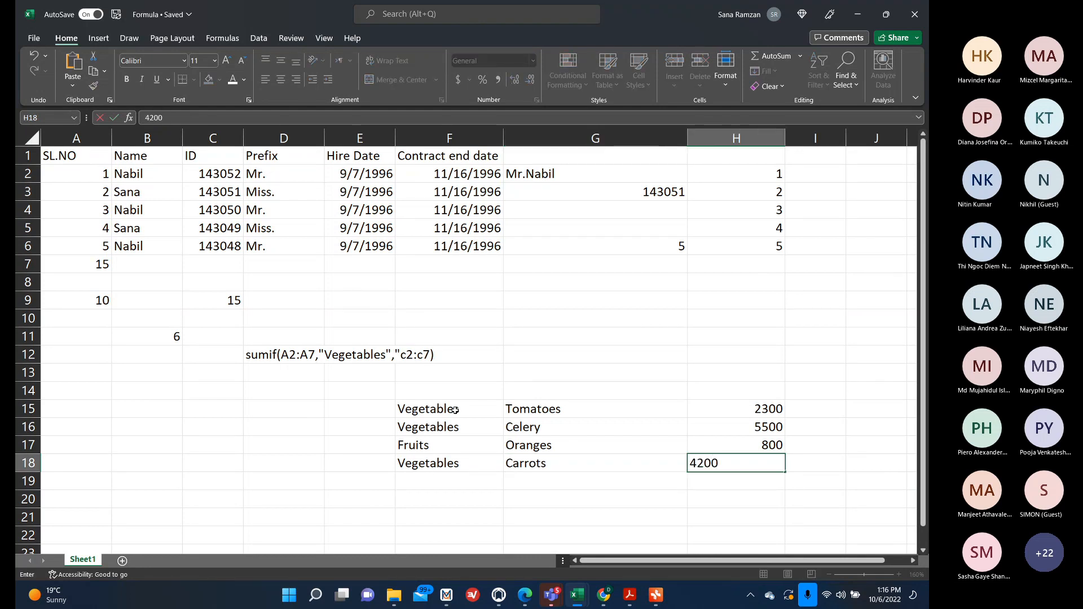
pyautogui.press('Return')
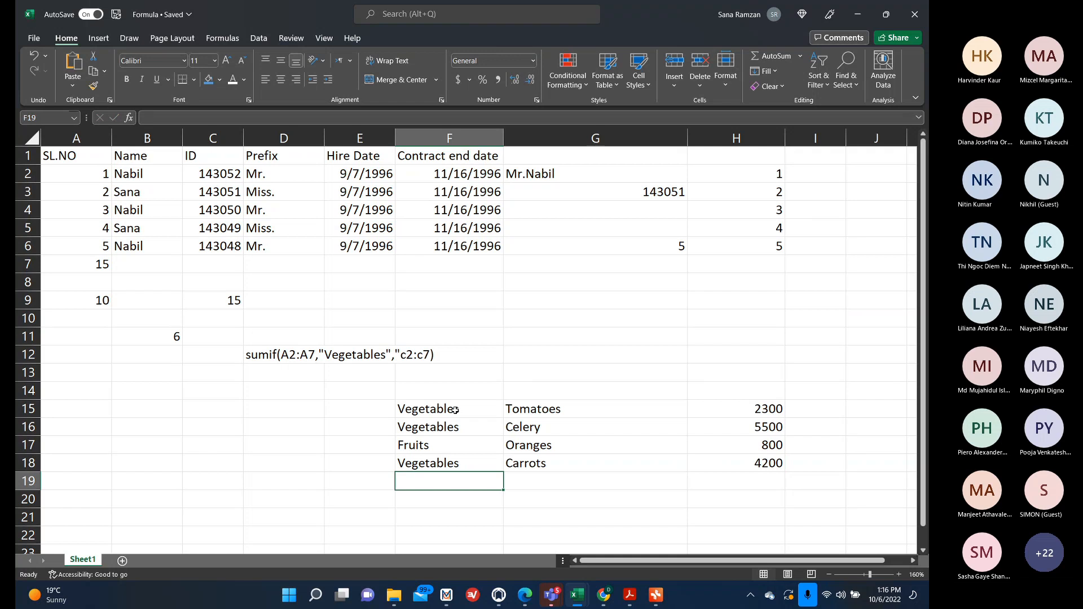
# Enter a row in F19:H19 with category Fruits, item Apples and amount 1200.
pyautogui.write('Fruirts')
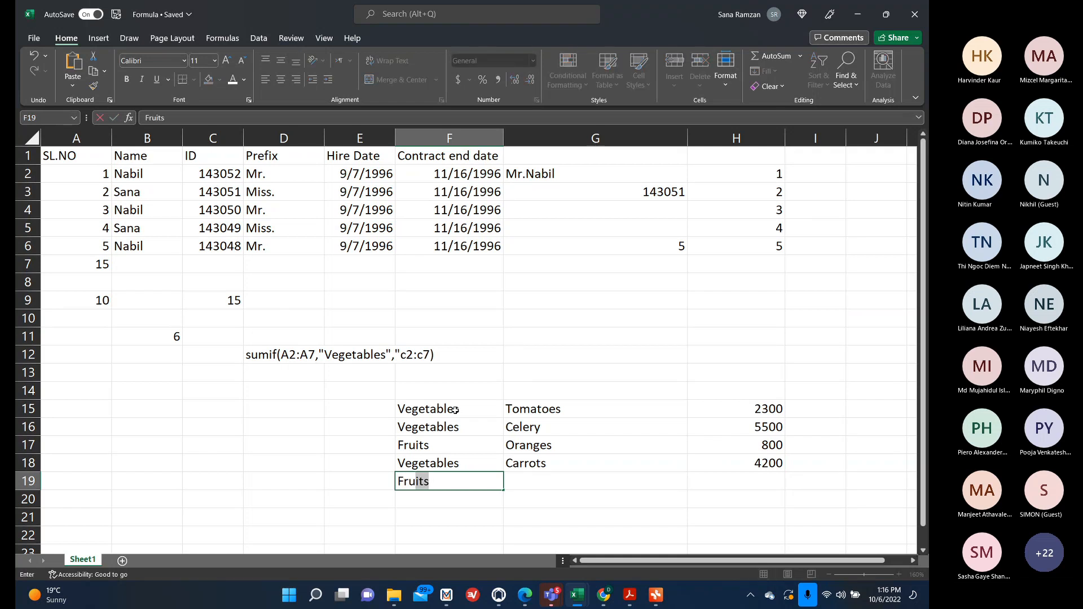
pyautogui.press('BackSpace')
pyautogui.press('BackSpace')
pyautogui.press('BackSpace')
pyautogui.write('i')
pyautogui.press('Tab')
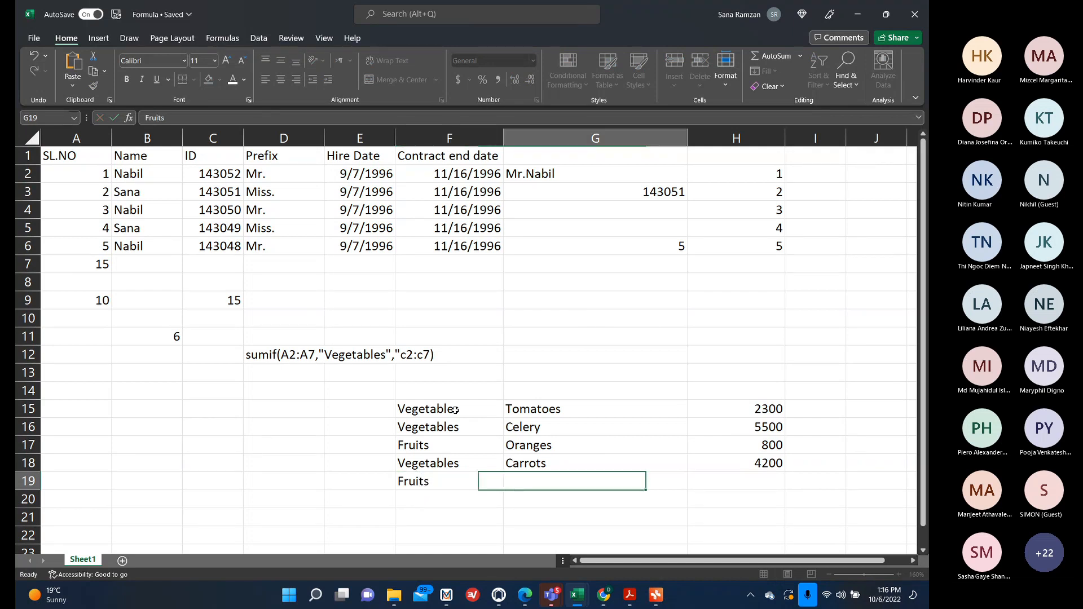
pyautogui.write('Apples')
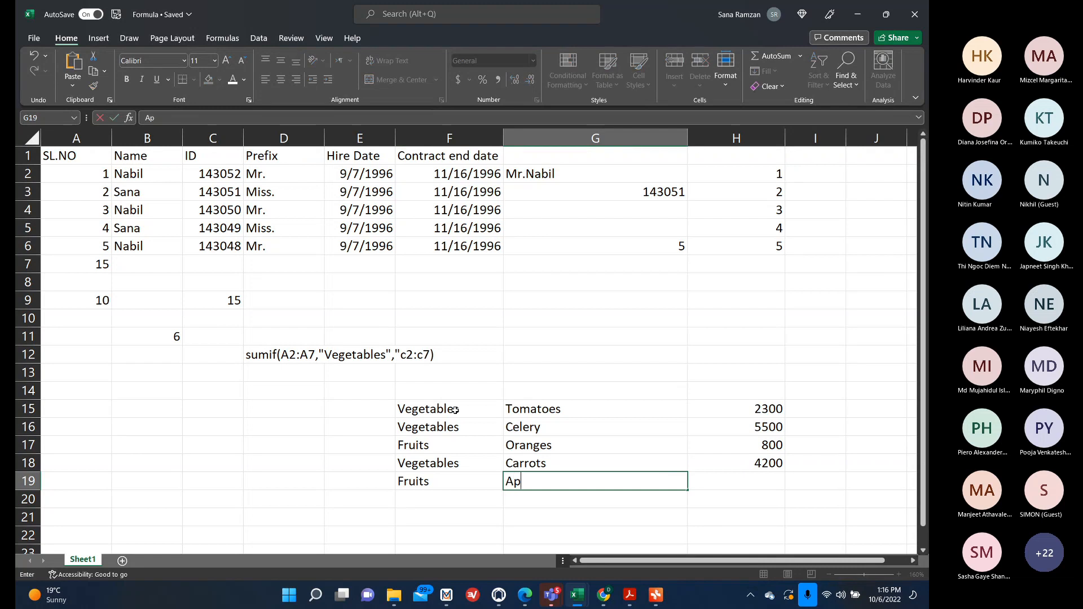
pyautogui.press('Tab')
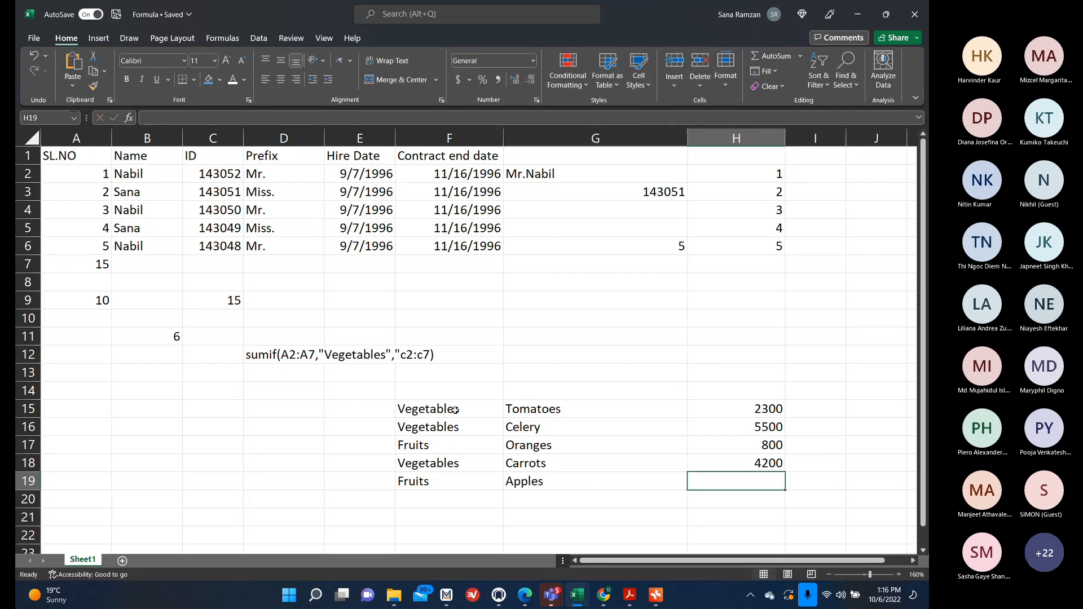
pyautogui.write('1200')
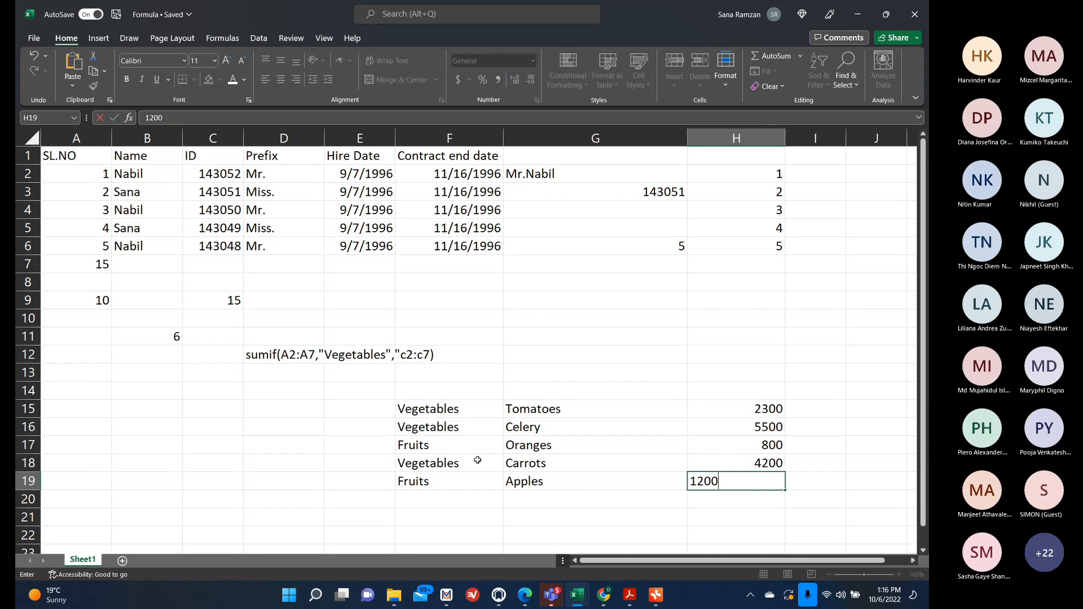
pyautogui.scroll(-2, 476, 458)
# Enter =SUMIF(F15:F19,"Vegetables",H15:H19) in F21 to total the Vegetables amounts.
pyautogui.click(460, 458)
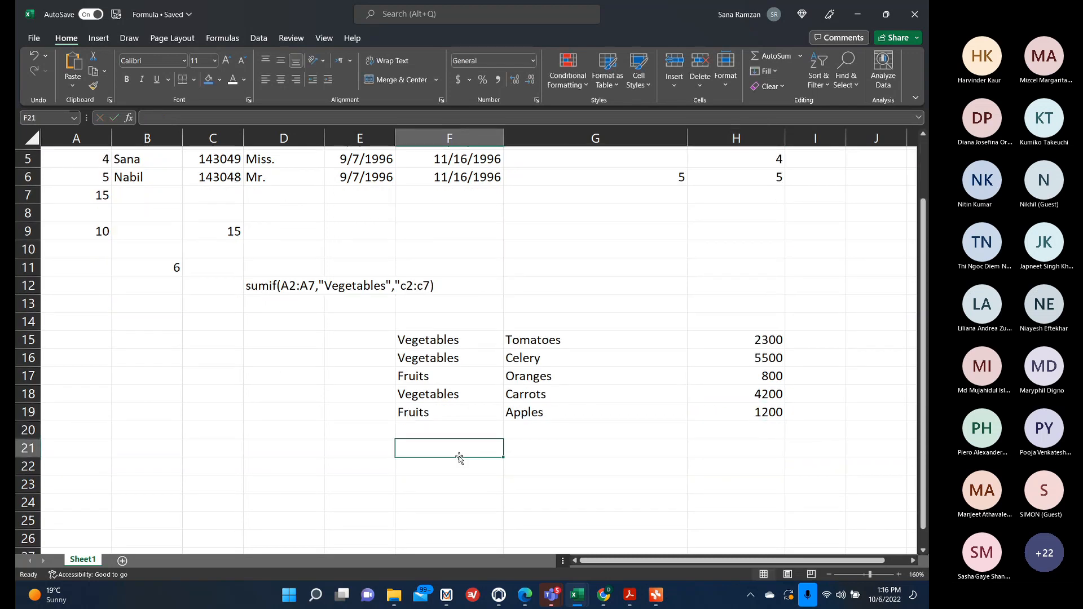
pyautogui.write('=')
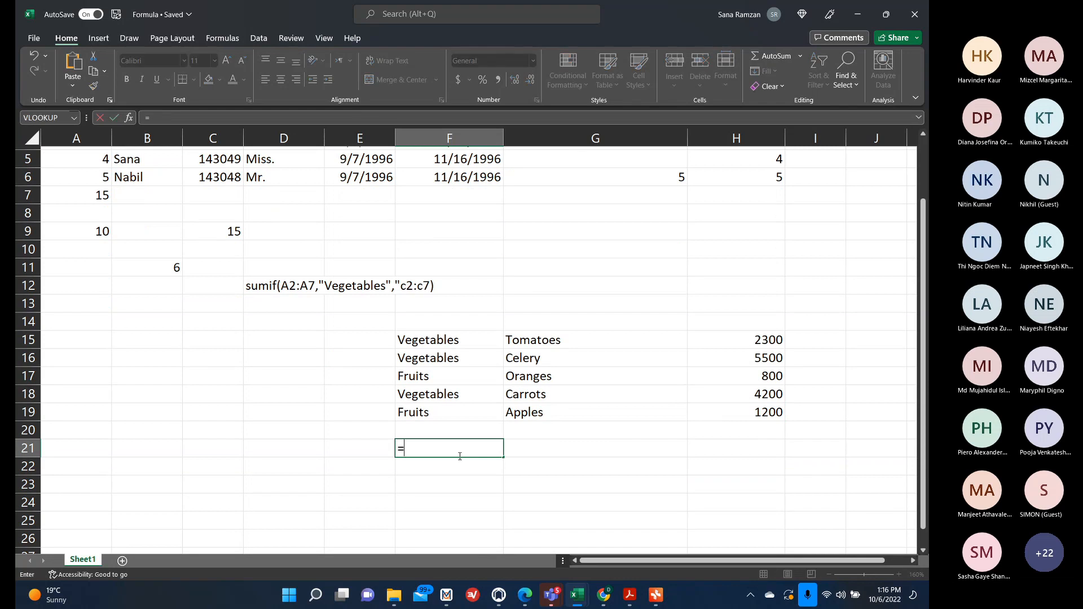
pyautogui.write('sumif')
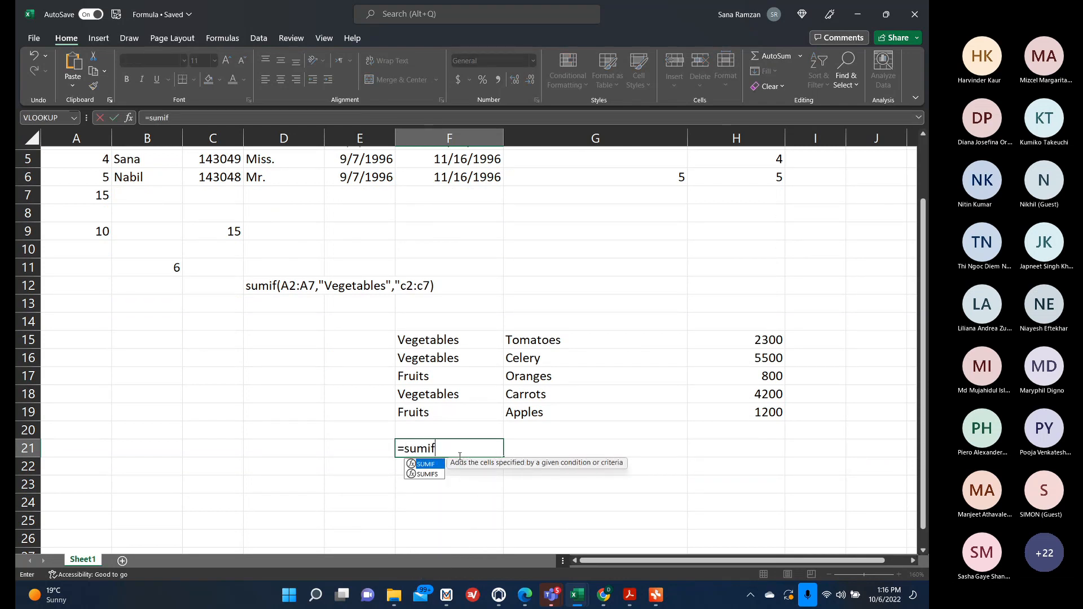
pyautogui.write('(')
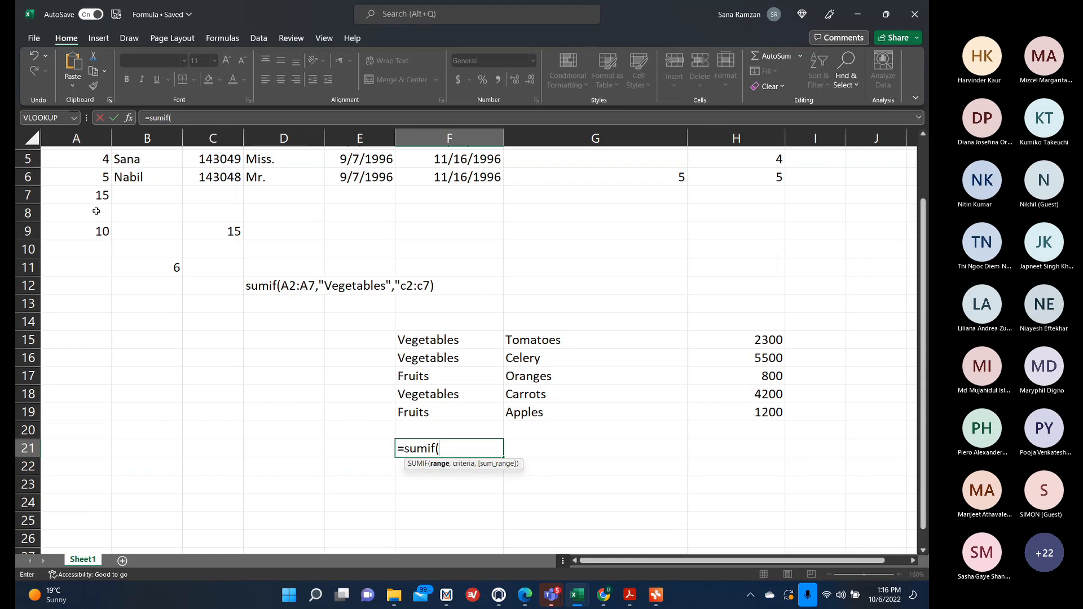
pyautogui.scroll(1, 96, 211)
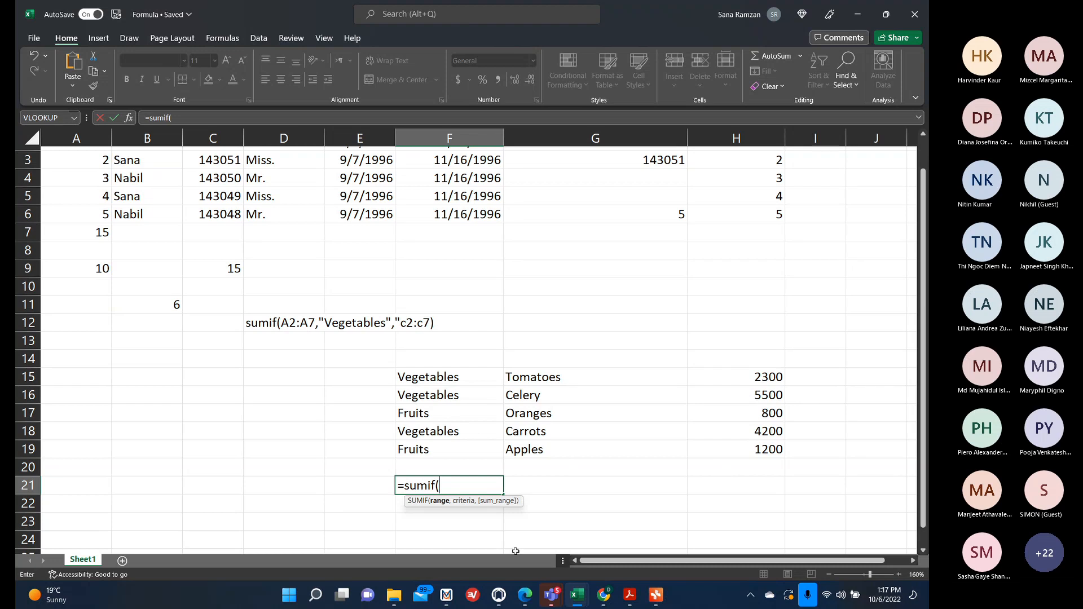
pyautogui.moveTo(442, 378); pyautogui.dragTo(442, 449)
pyautogui.write(',')
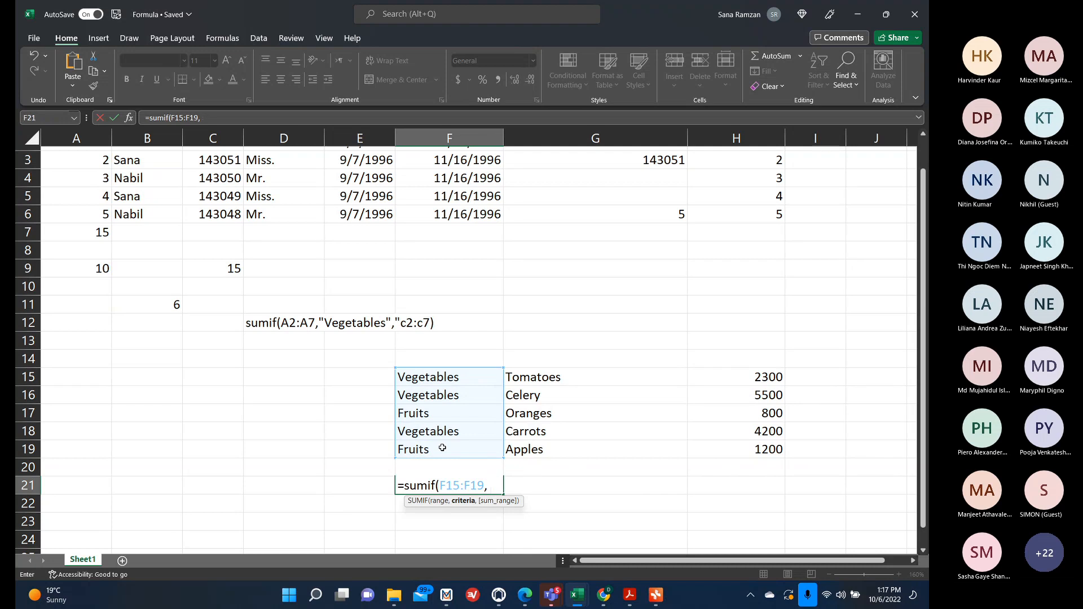
pyautogui.write(' "Vege')
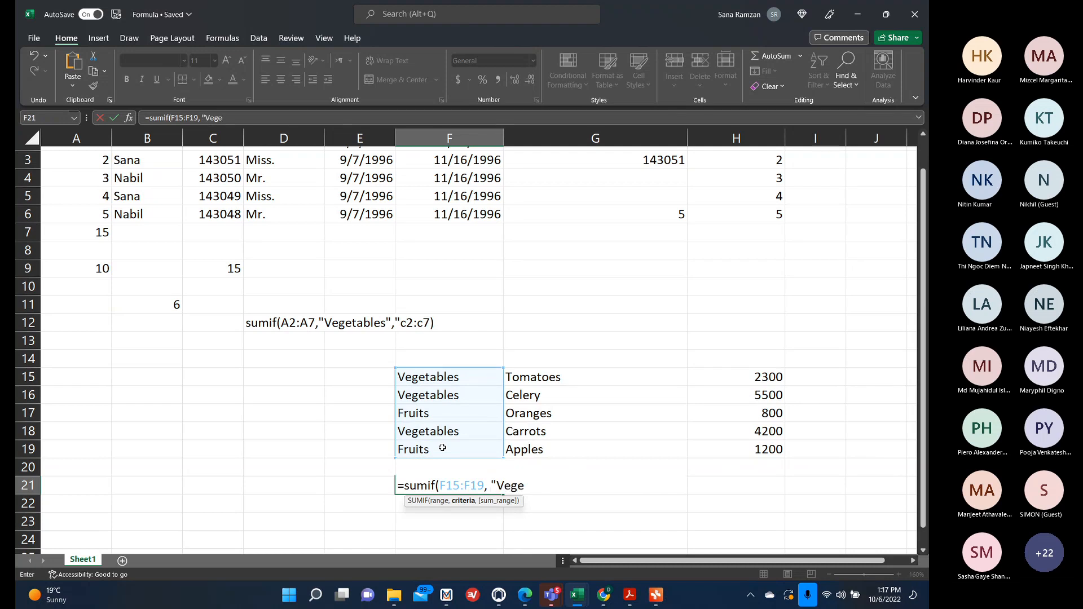
pyautogui.write('tables",')
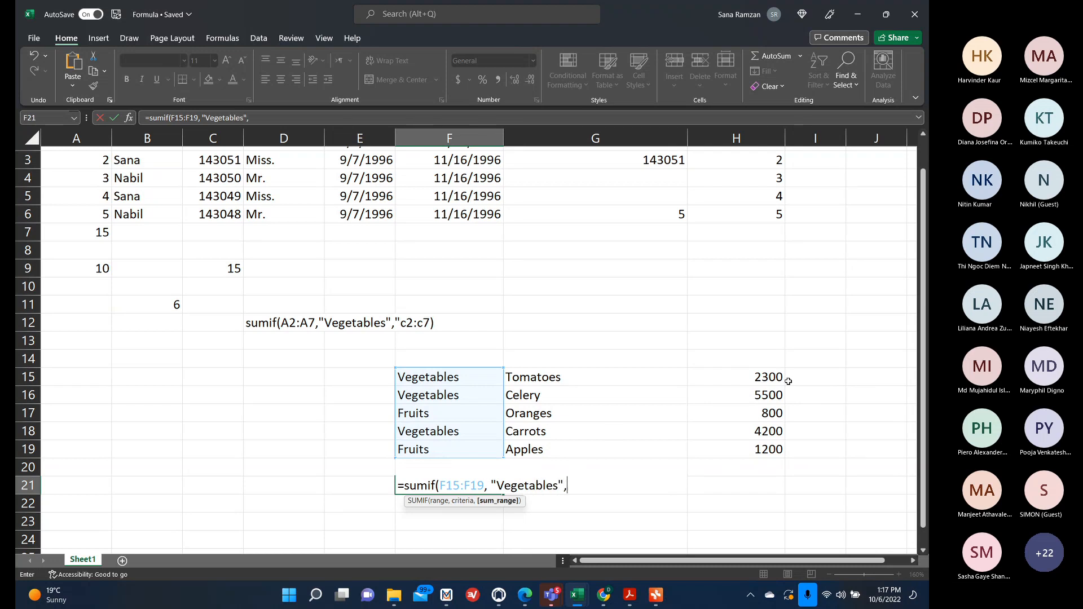
pyautogui.moveTo(775, 378); pyautogui.dragTo(762, 449)
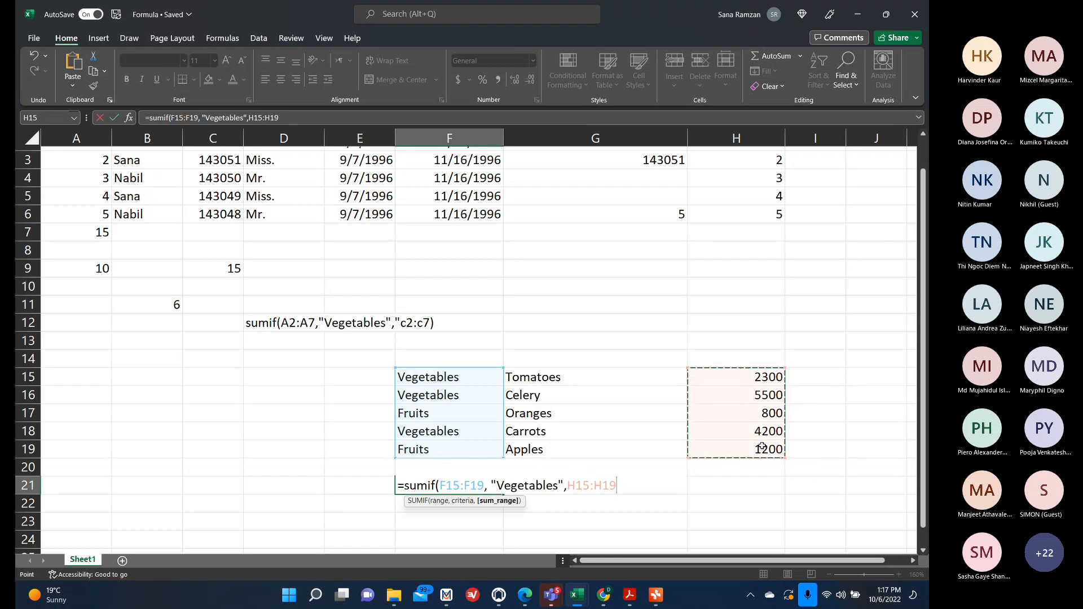
pyautogui.press('Return')
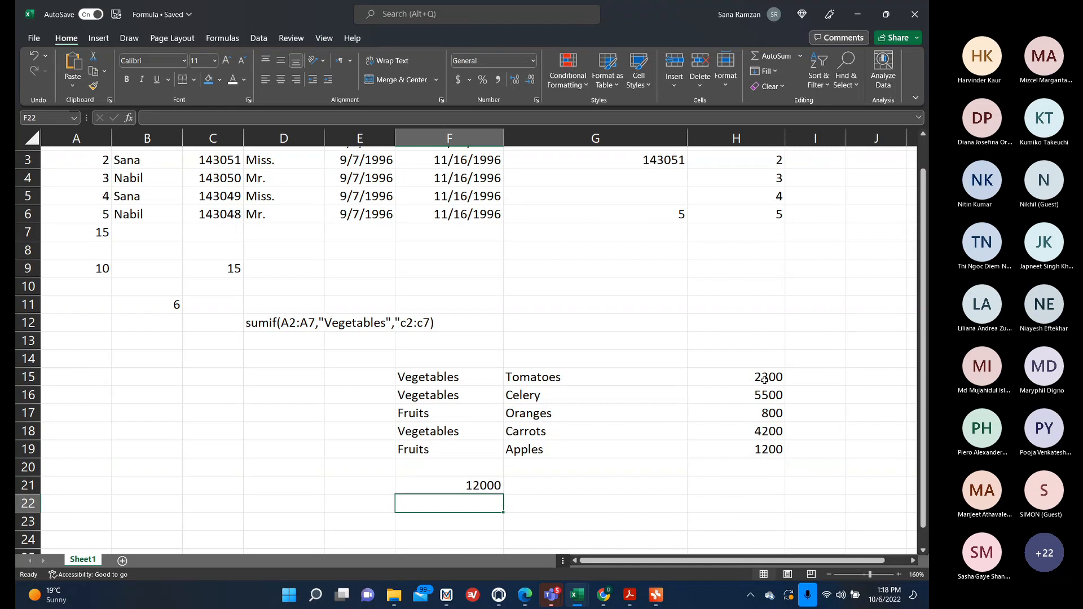
# Switch to the Pivot Table mind map and review the SUMIF and DAYS/NETWORKDAYS formula topics.
pyautogui.click(655, 595)
pyautogui.scroll(-2, 581, 418)
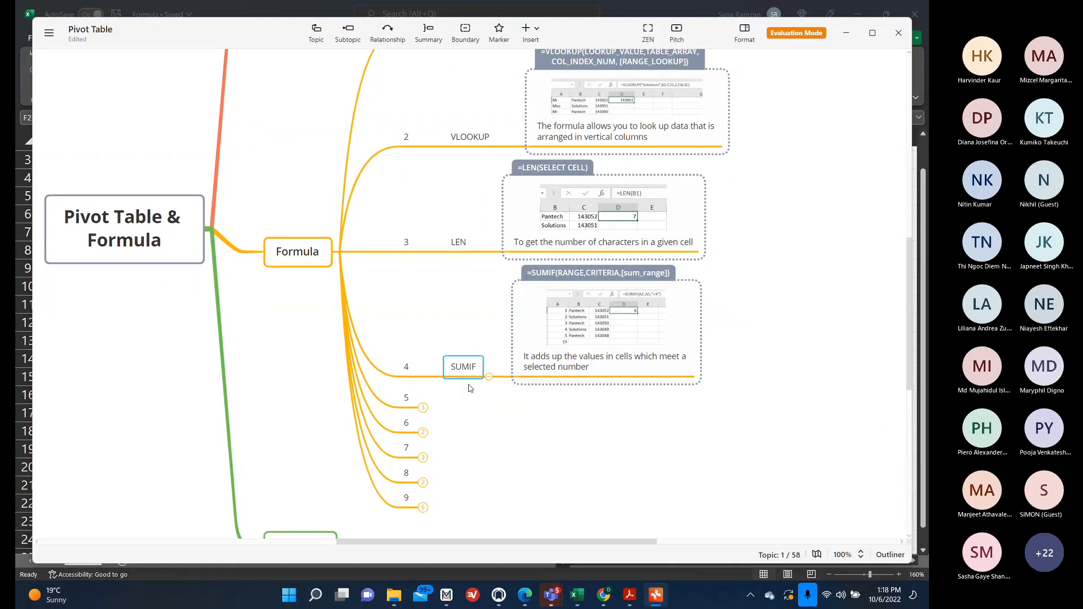
pyautogui.click(422, 407)
pyautogui.click(548, 408)
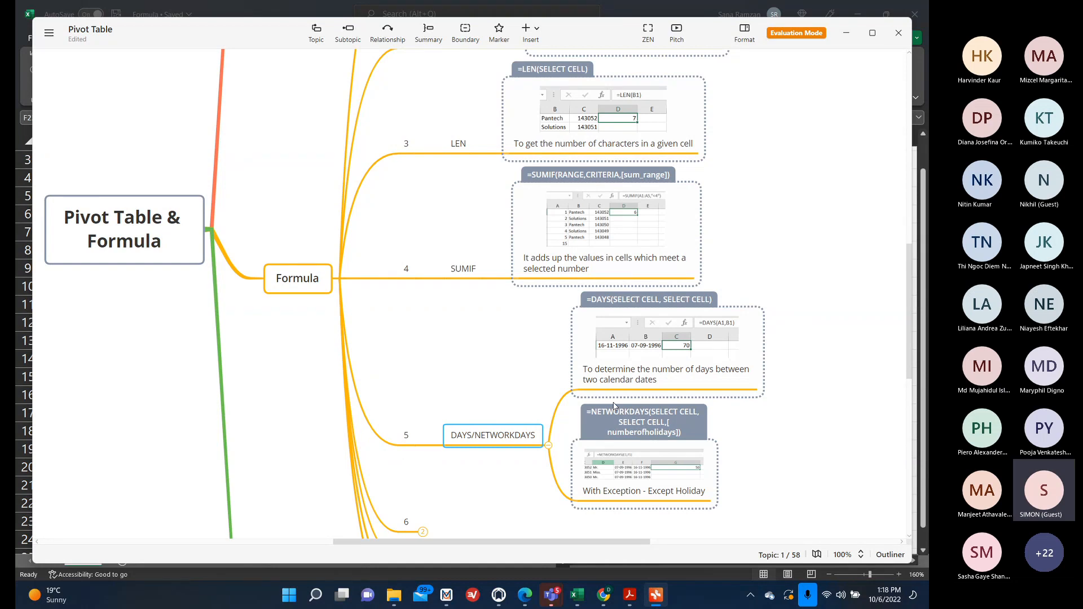
pyautogui.click(846, 33)
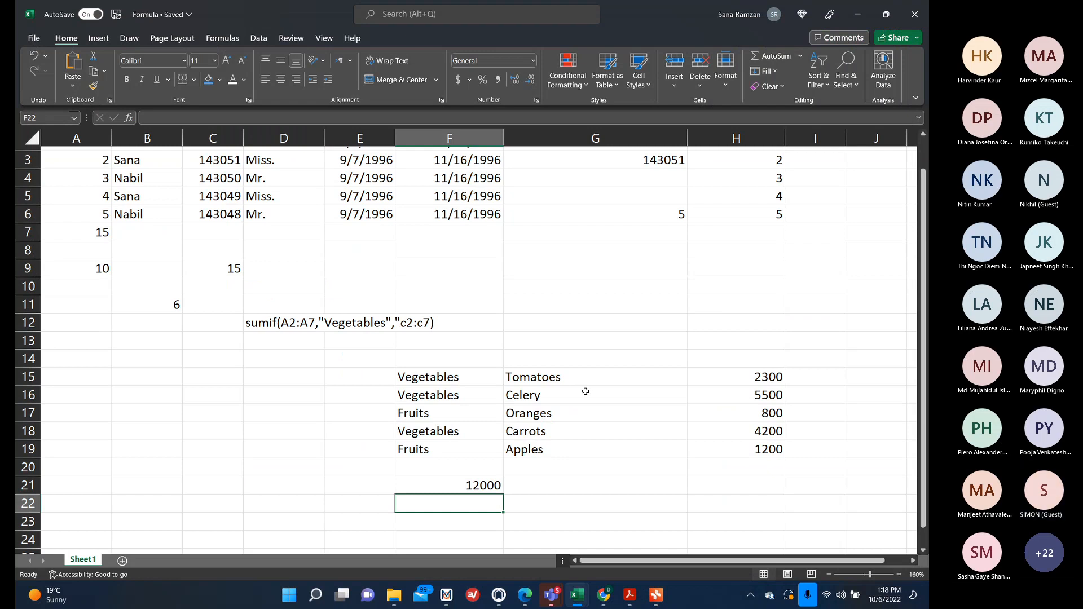
# Enter =SUMIF(F15:F19,"Fruits",H15:H19) in F22 to total the Fruits amounts.
pyautogui.write('=sumif')
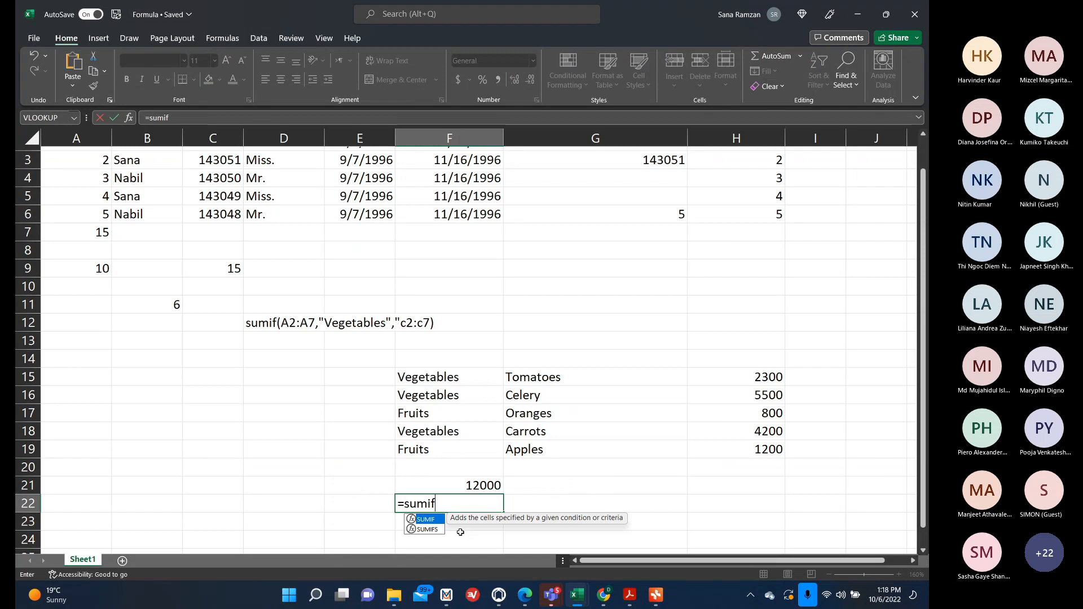
pyautogui.write('(')
pyautogui.moveTo(427, 382); pyautogui.dragTo(424, 448)
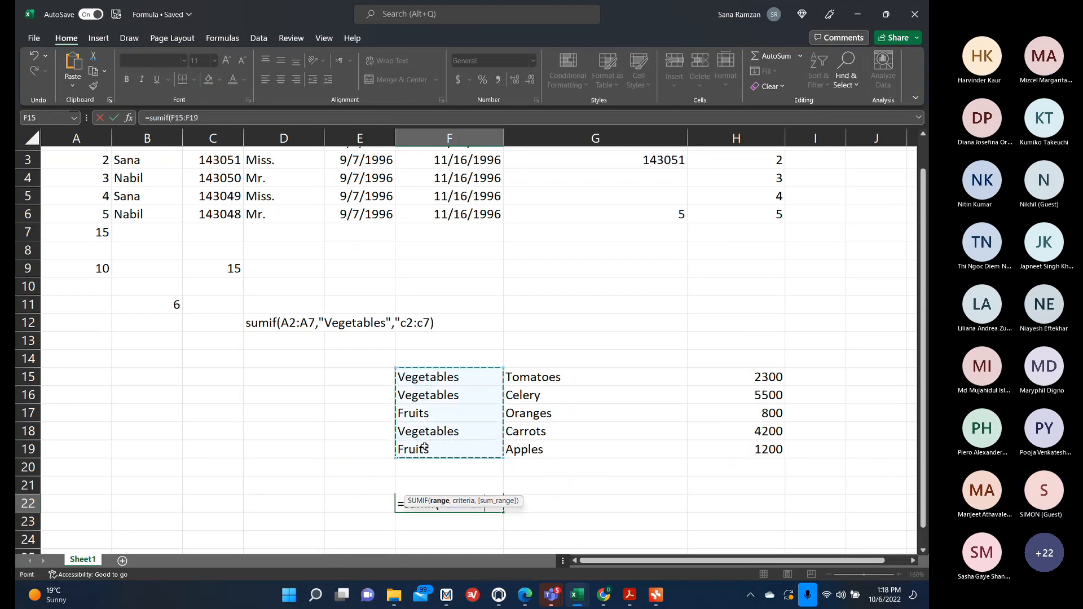
pyautogui.write(',"Fruits"')
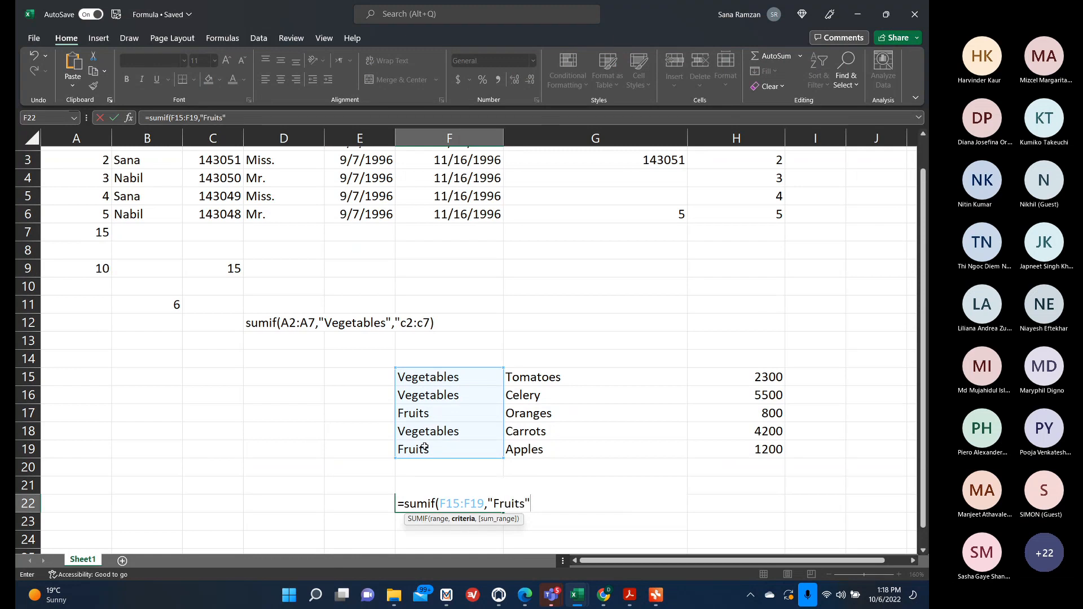
pyautogui.write(',')
pyautogui.moveTo(755, 370); pyautogui.dragTo(745, 449)
pyautogui.write(')')
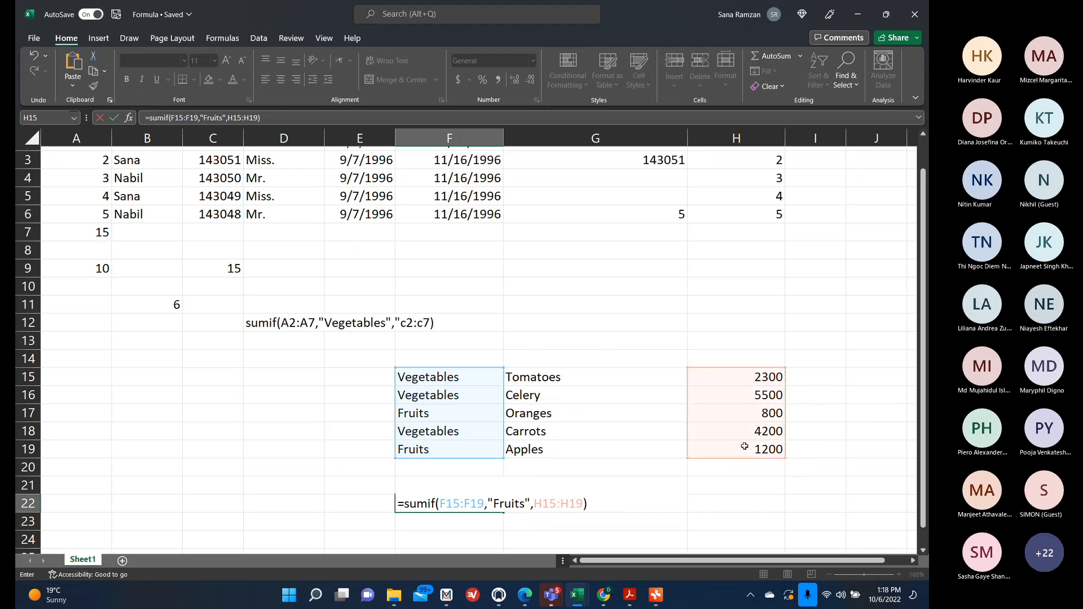
pyautogui.press('Return')
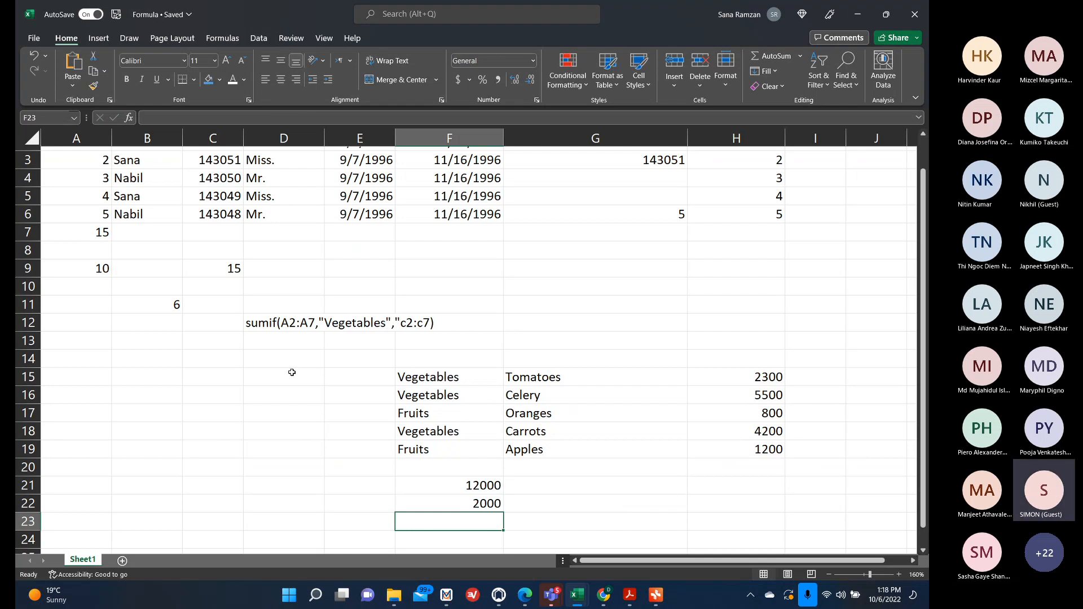
# Enter =DAYS(F2,E2) in J2 to count days between the contract end date and hire date.
pyautogui.click(219, 392)
pyautogui.scroll(2, 321, 358)
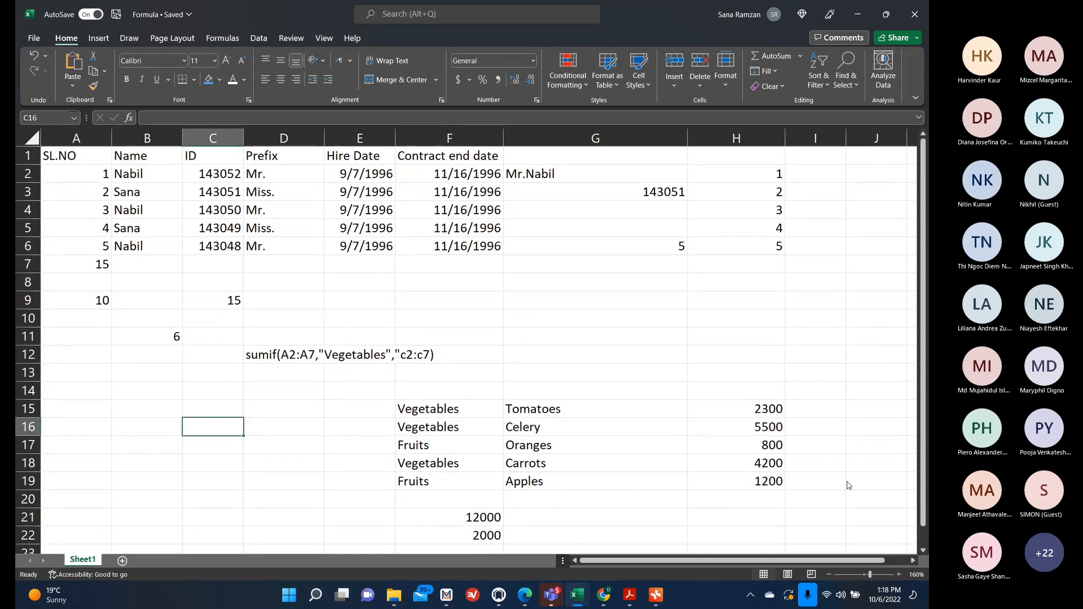
pyautogui.click(829, 574)
pyautogui.click(829, 574)
pyautogui.click(829, 574)
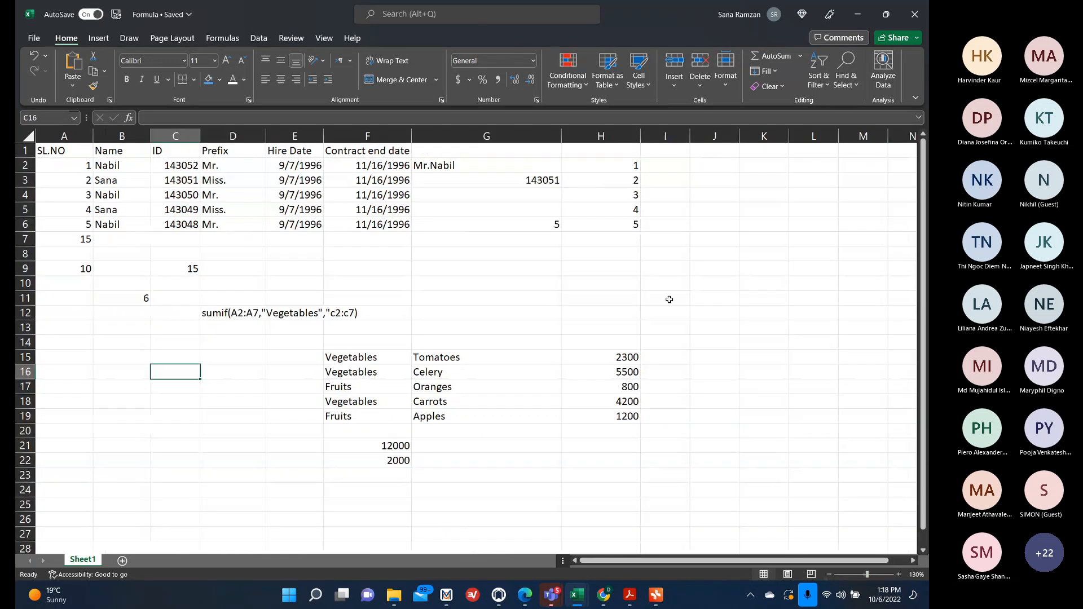
pyautogui.click(722, 163)
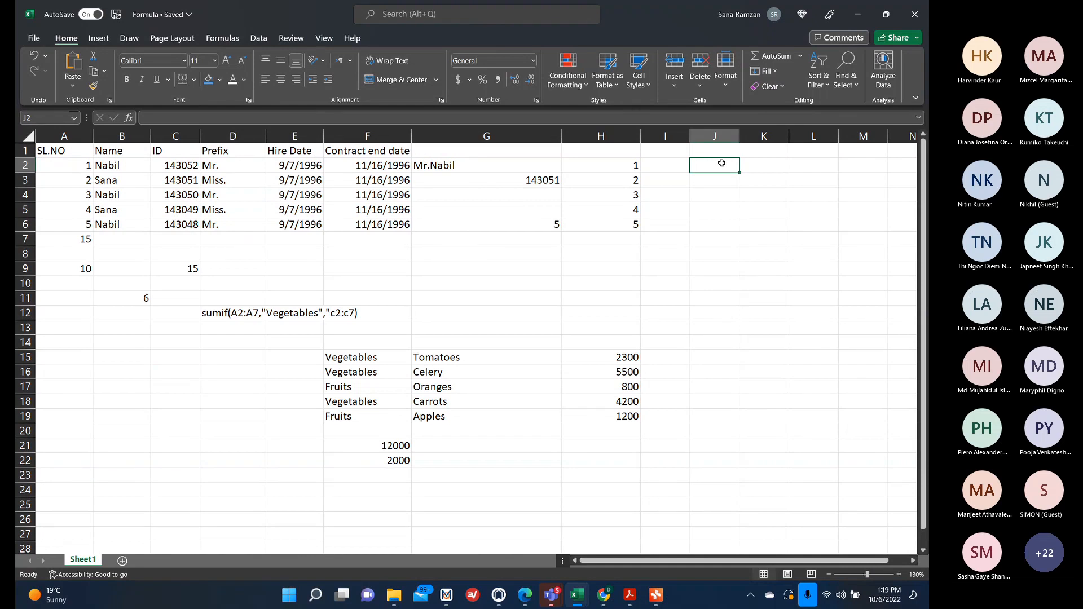
pyautogui.write('=daya')
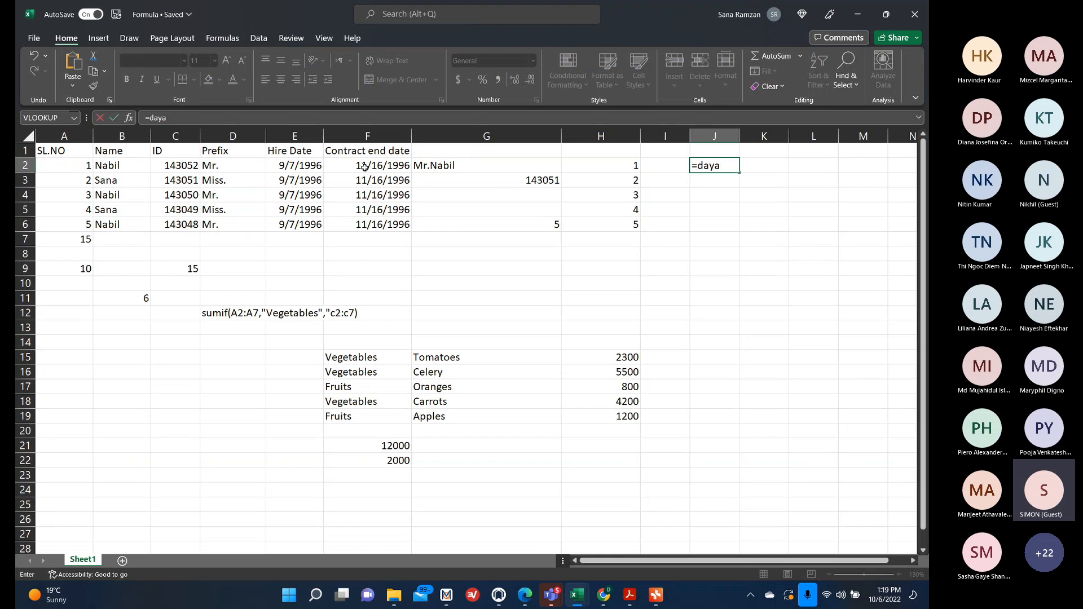
pyautogui.press('BackSpace')
pyautogui.write('s')
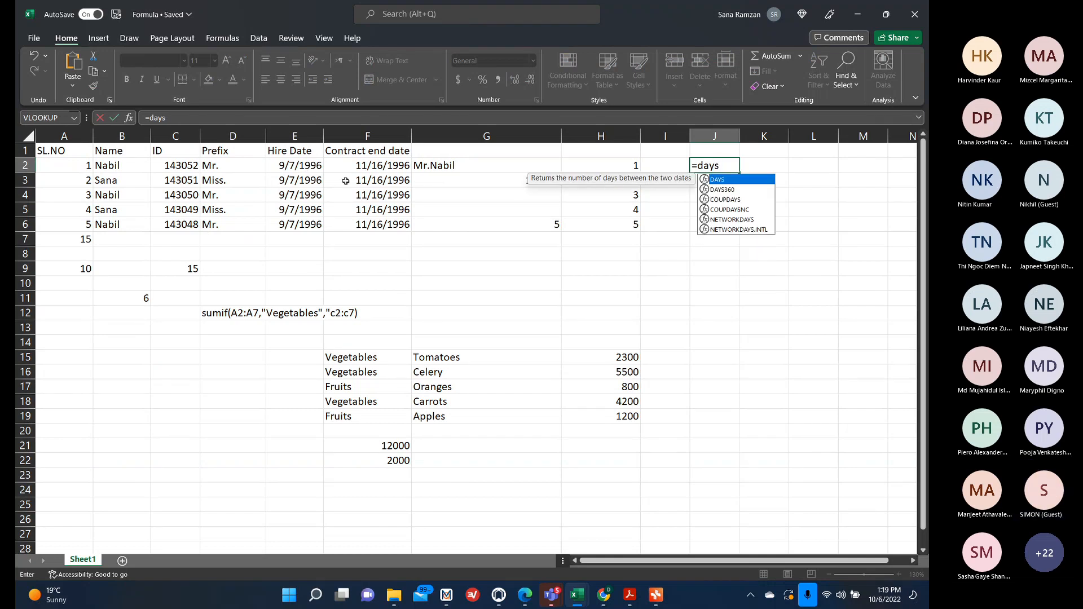
pyautogui.write('(')
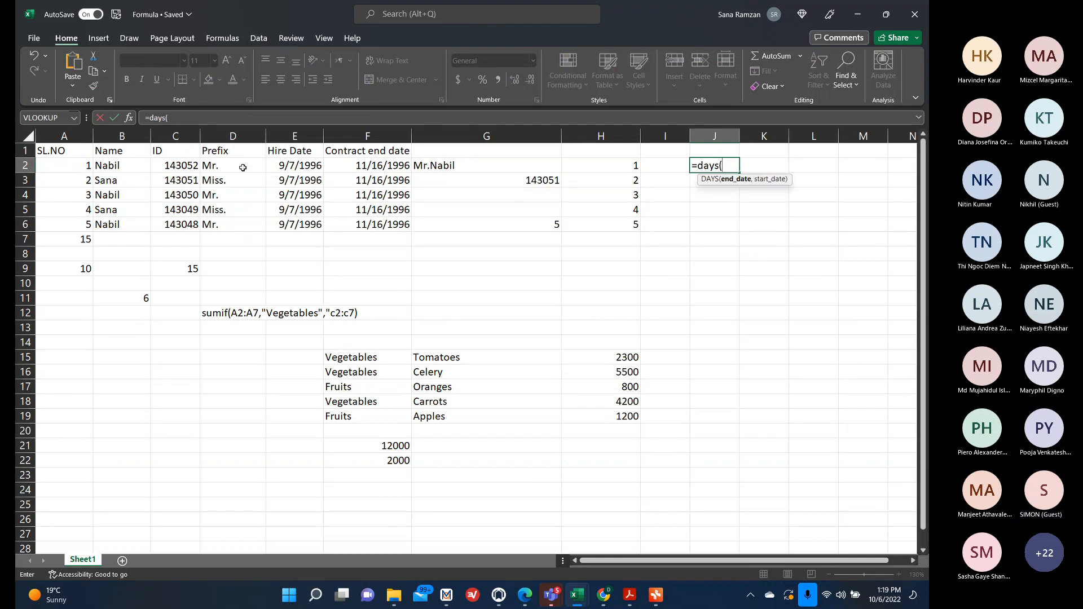
pyautogui.click(387, 168)
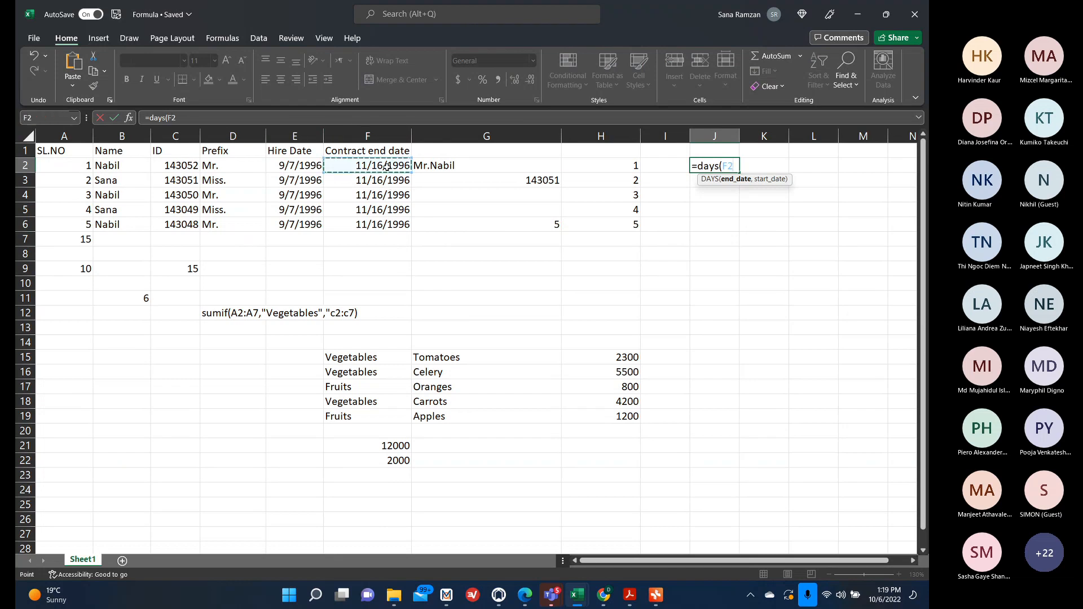
pyautogui.write(',')
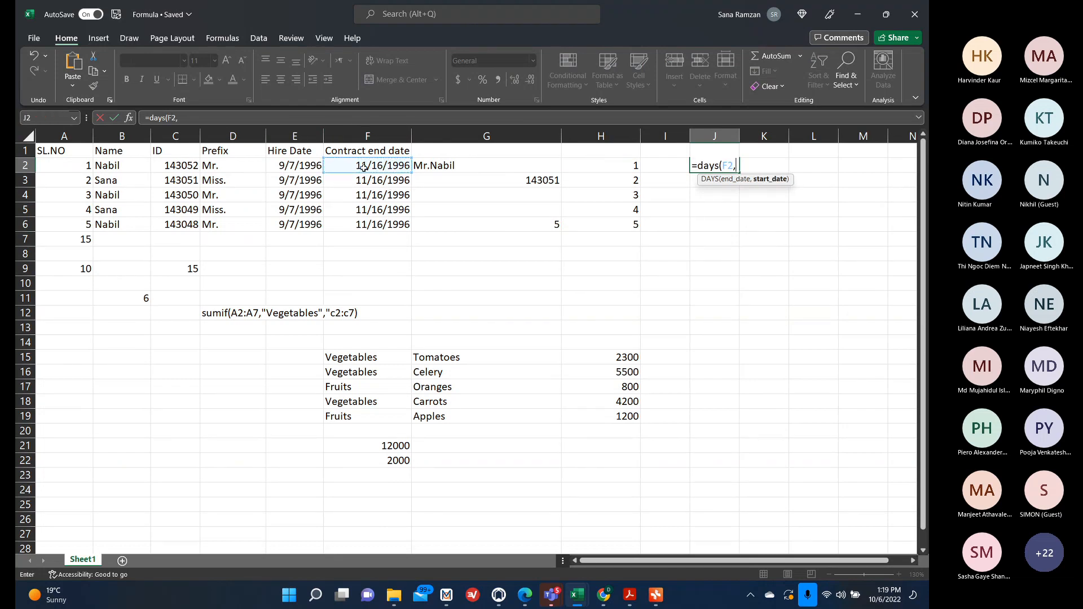
pyautogui.click(276, 164)
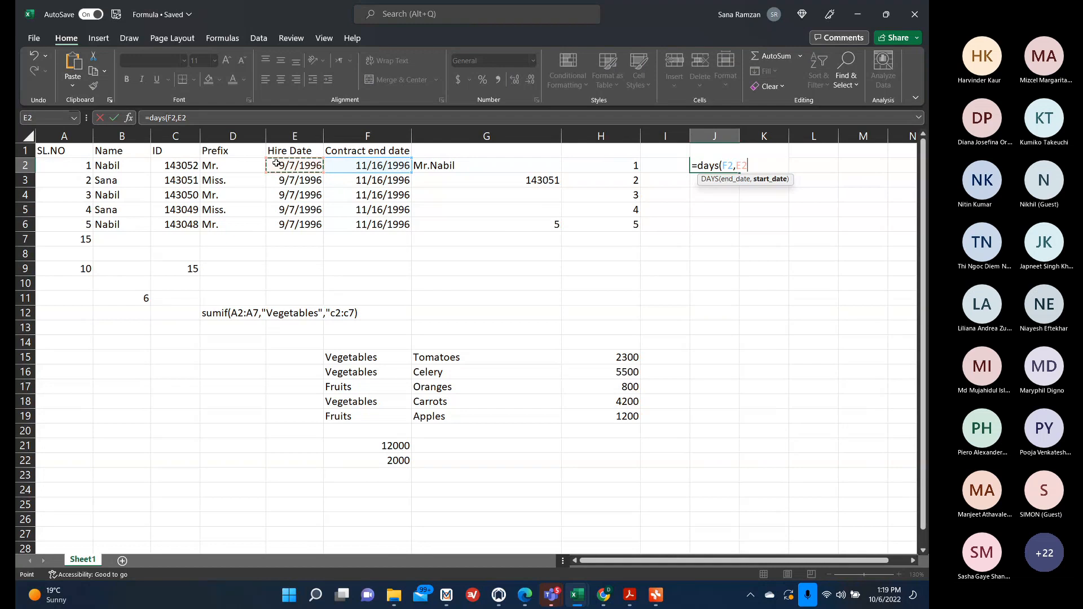
pyautogui.write(')')
pyautogui.press('Return')
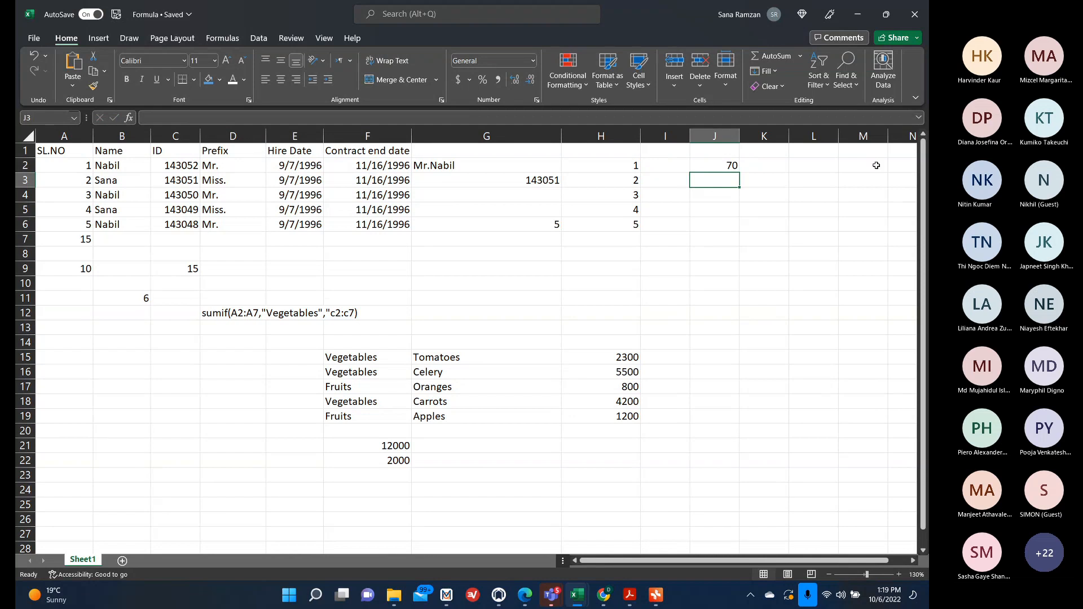
# Enter the date 10/11/1996 in L2 and add the header Holiday in L1.
pyautogui.click(831, 173)
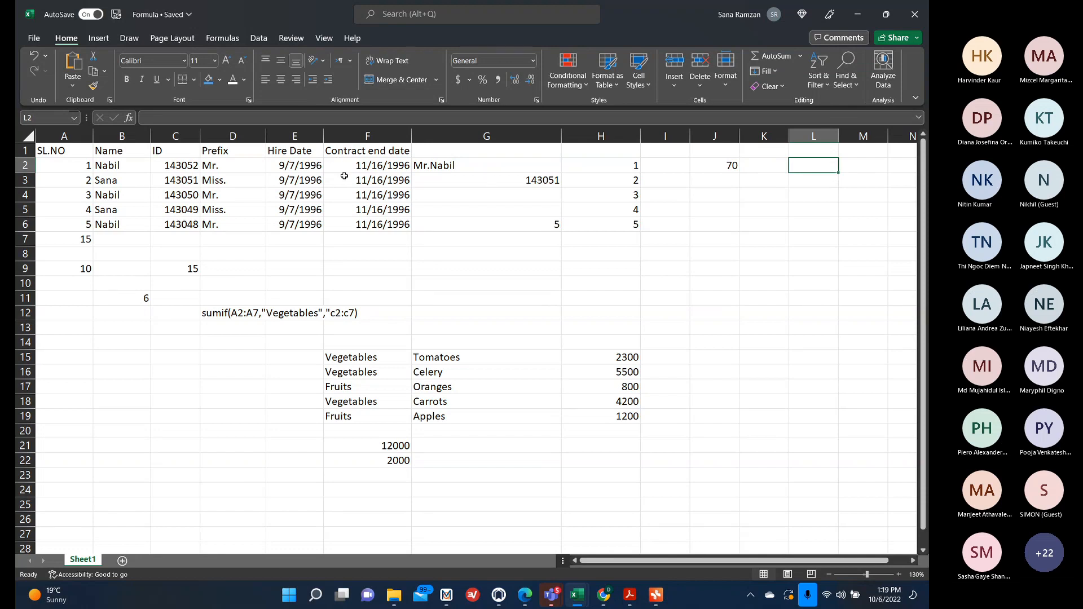
pyautogui.write('1')
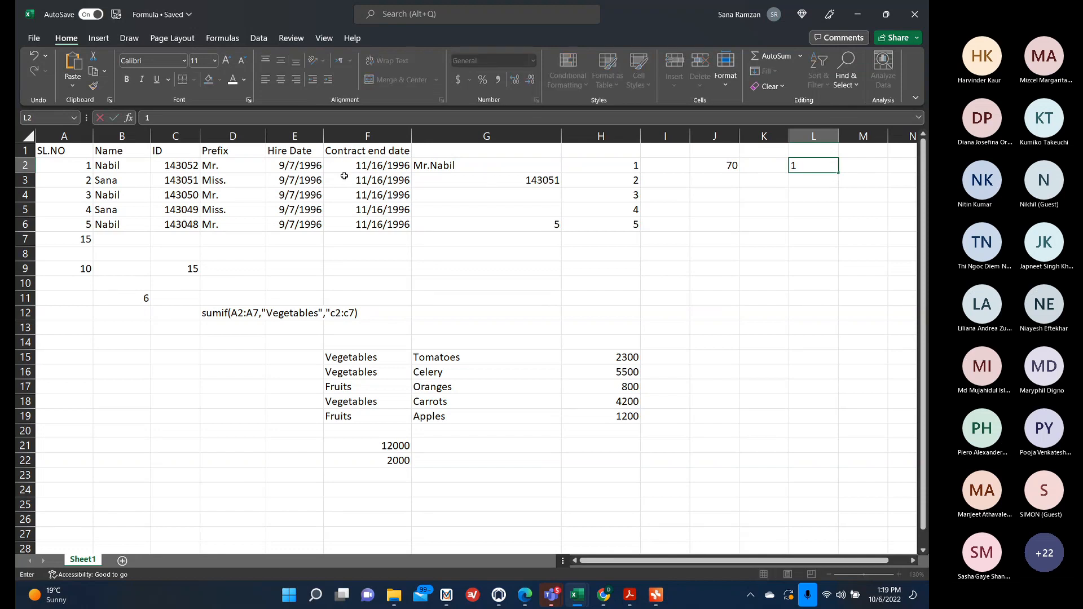
pyautogui.press('BackSpace')
pyautogui.write('9/10')
pyautogui.press('BackSpace')
pyautogui.write('0')
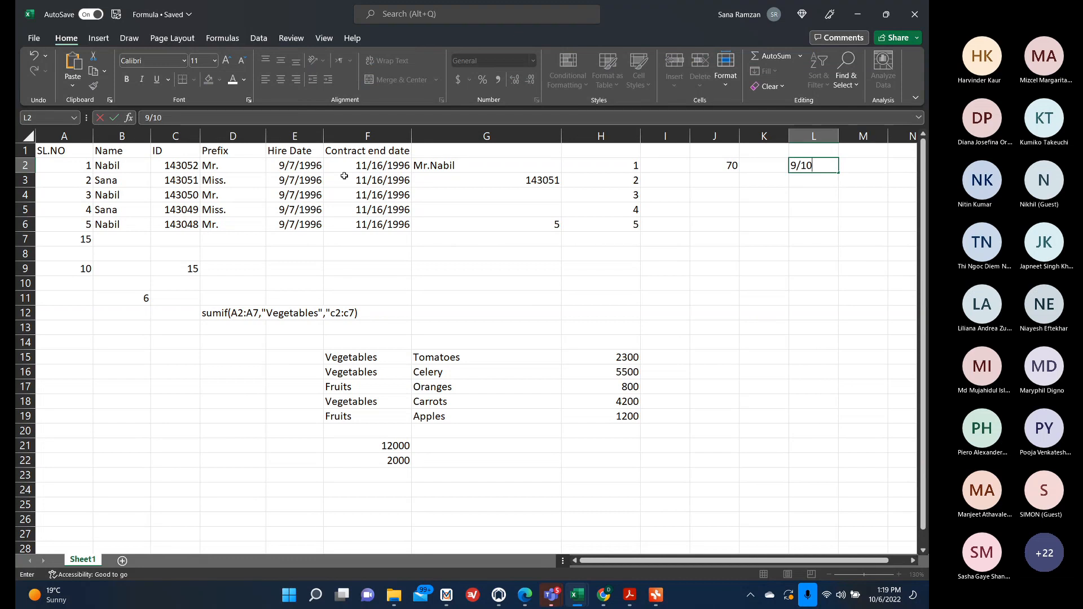
pyautogui.press('BackSpace')
pyautogui.press('BackSpace')
pyautogui.press('BackSpace')
pyautogui.press('BackSpace')
pyautogui.write('10/11/1996')
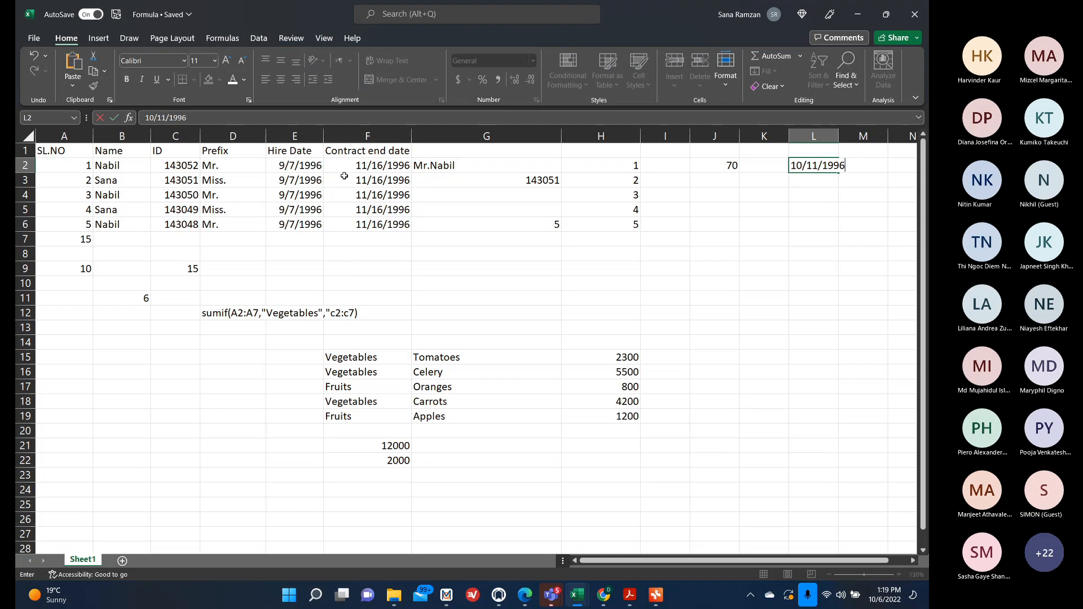
pyautogui.click(813, 208)
pyautogui.click(814, 151)
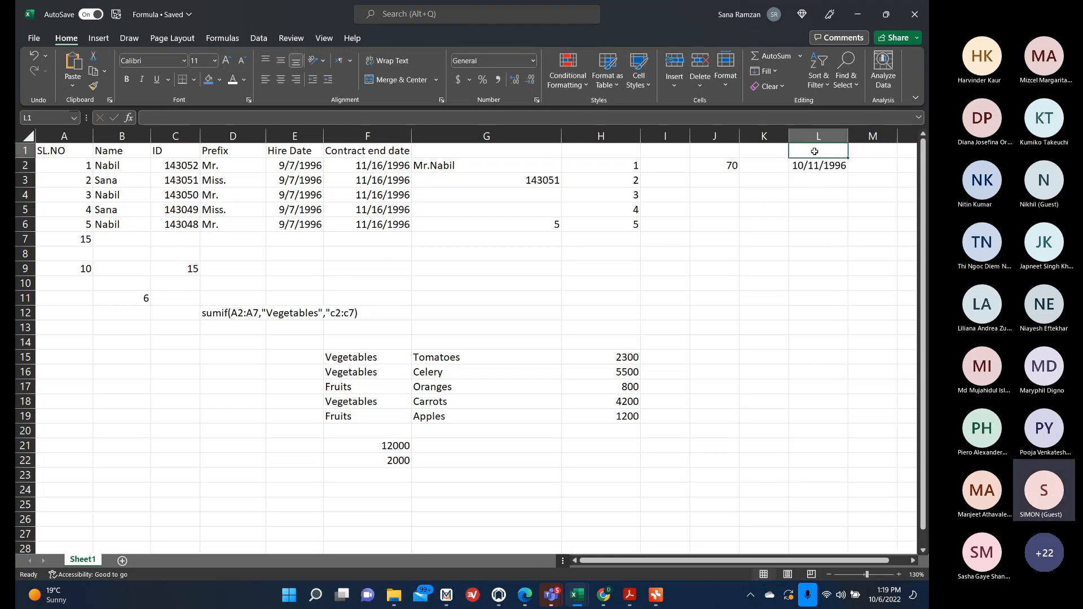
pyautogui.write('Holiday')
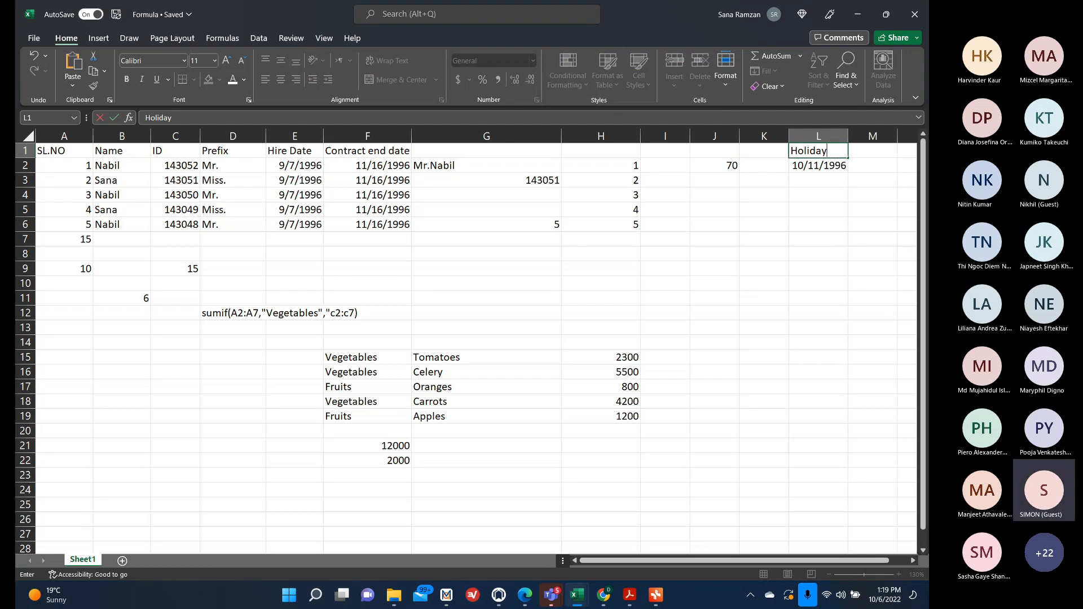
# Switch to the Teams meeting, lower a participant's raised hand, and minimize the meeting window.
pyautogui.click(551, 595)
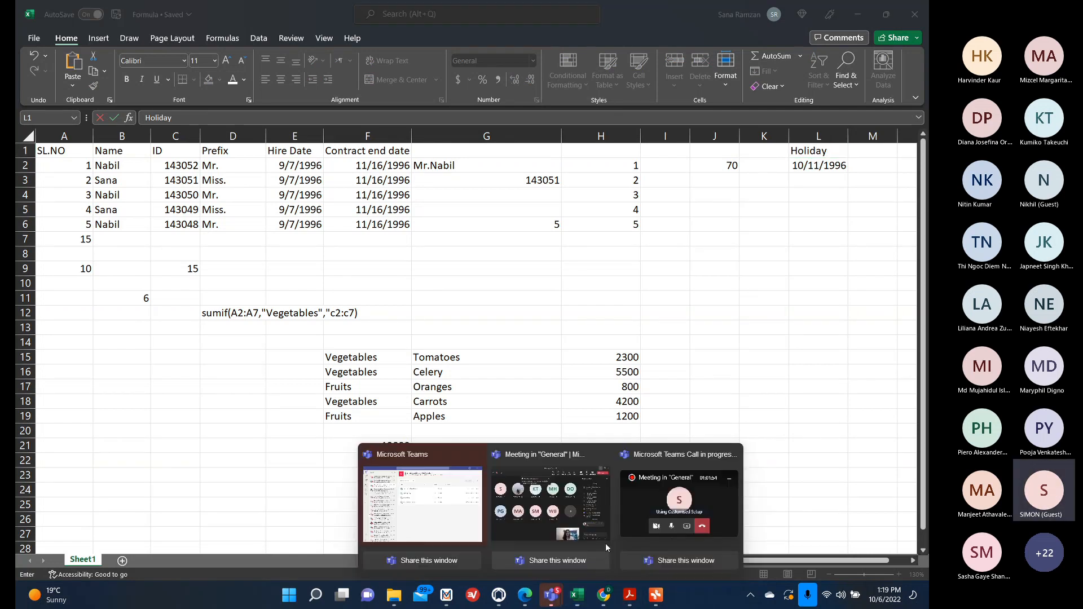
pyautogui.click(651, 514)
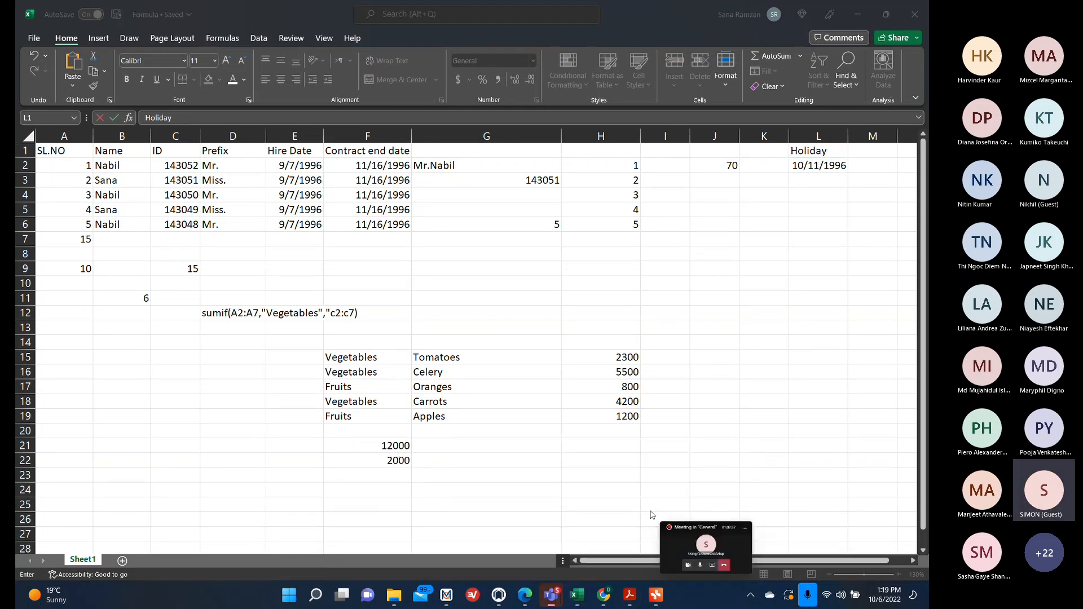
pyautogui.click(548, 591)
pyautogui.rightClick(516, 270)
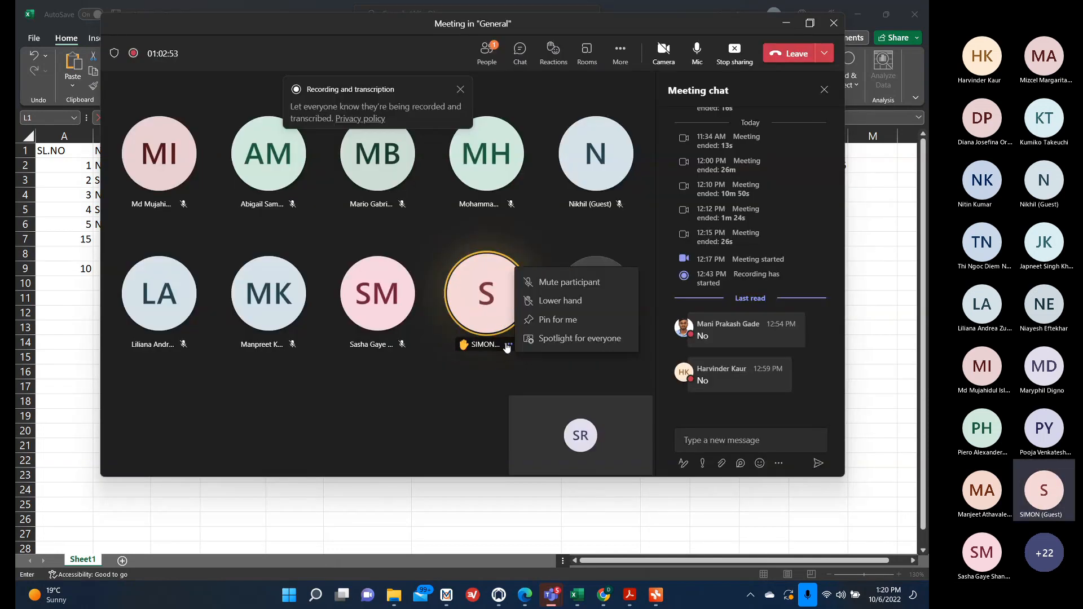
pyautogui.click(534, 283)
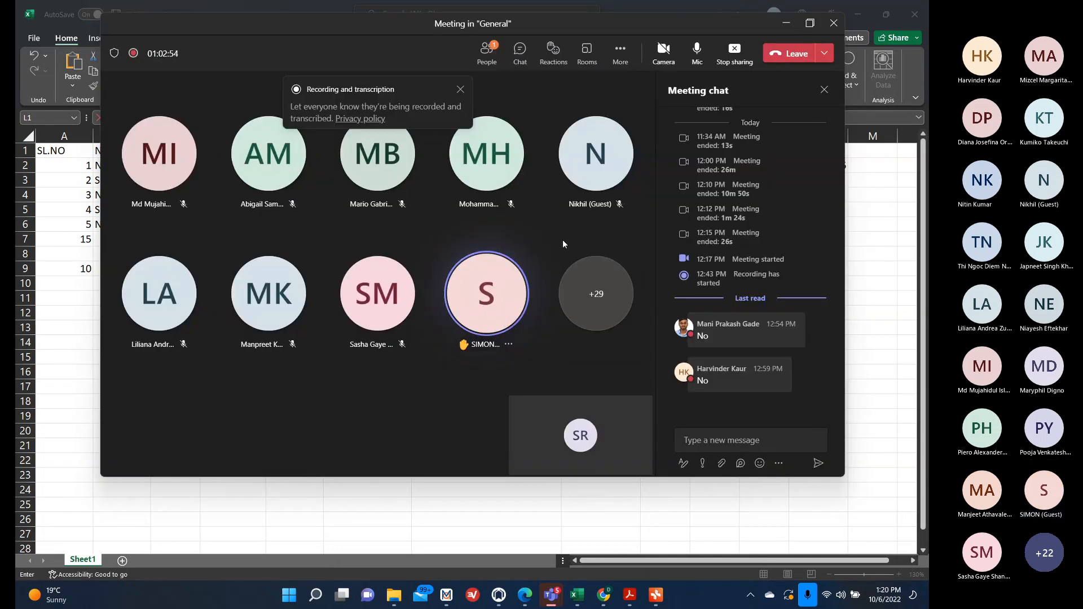
pyautogui.click(785, 24)
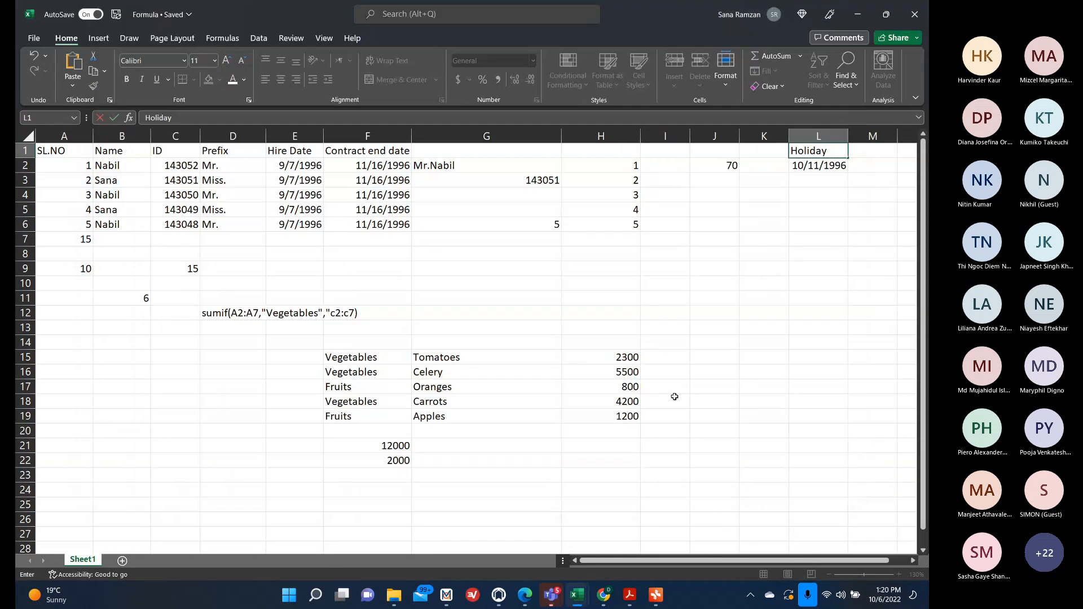
# Enter =NETWORKDAYS(E3,F3,L2) in J3 to count workdays between hire and contract end dates excluding the holiday.
pyautogui.click(808, 164)
pyautogui.click(716, 180)
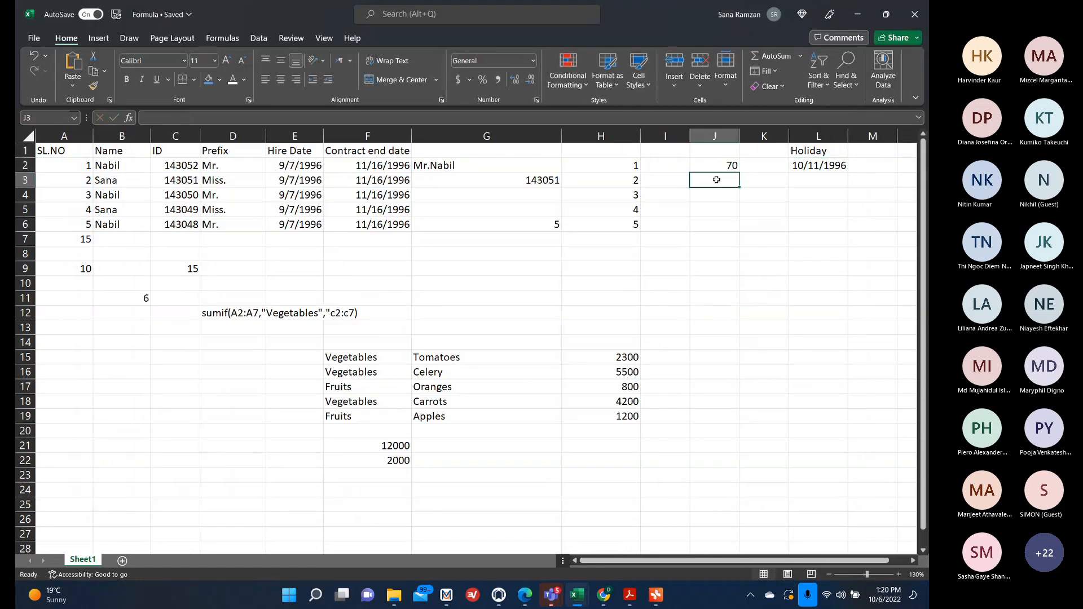
pyautogui.write('=net')
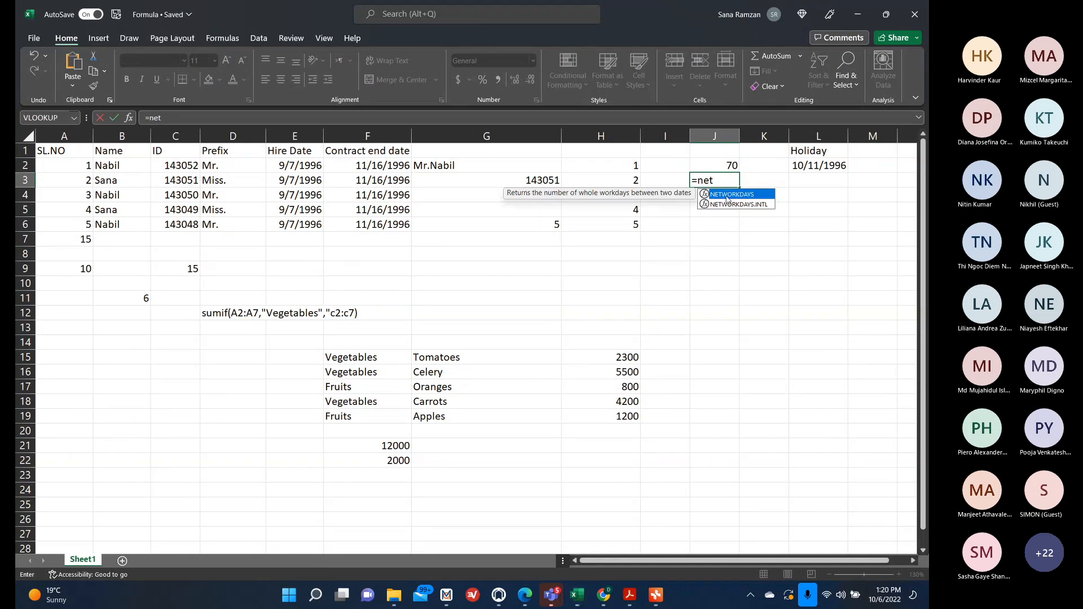
pyautogui.doubleClick(726, 197)
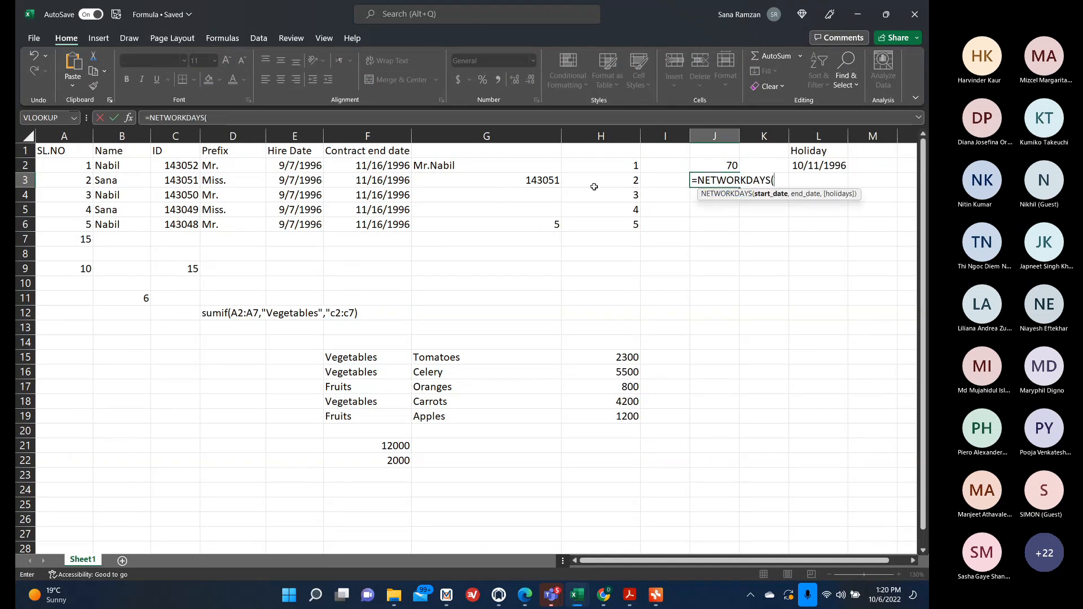
pyautogui.click(315, 181)
pyautogui.write(',')
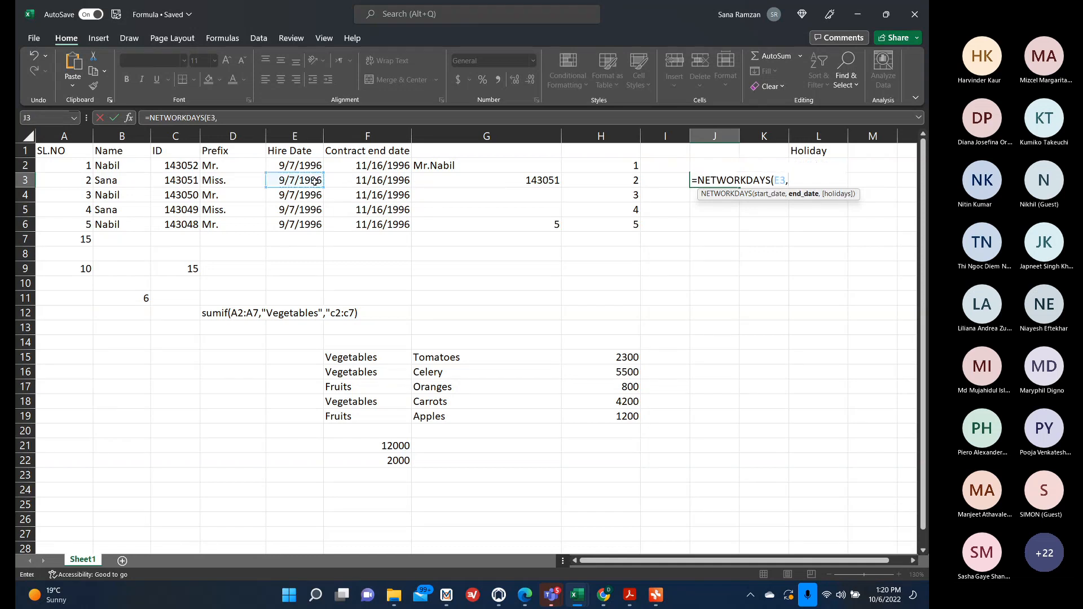
pyautogui.click(356, 183)
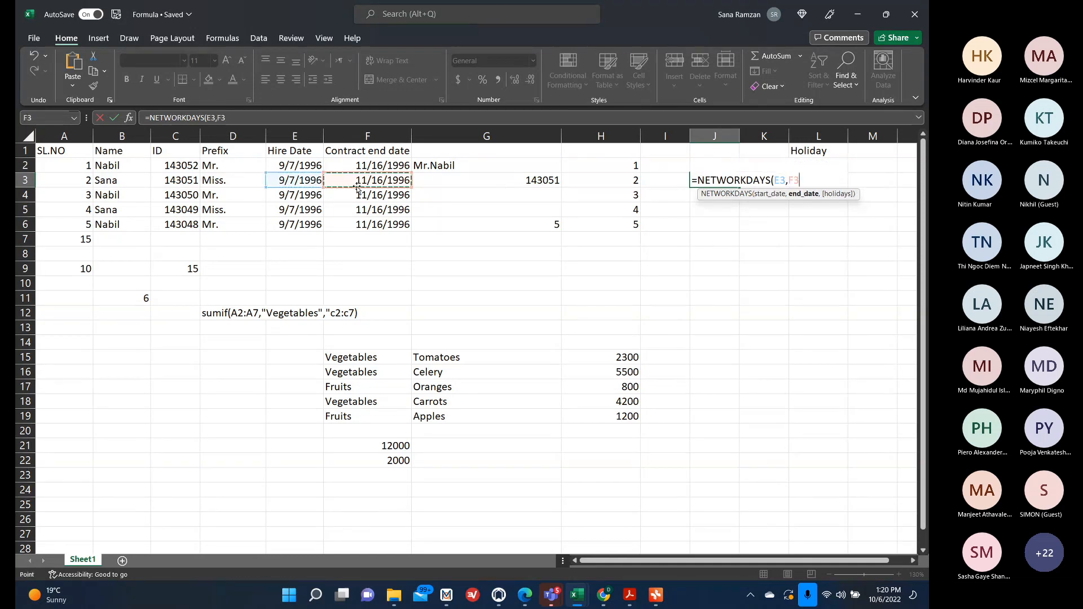
pyautogui.write(',')
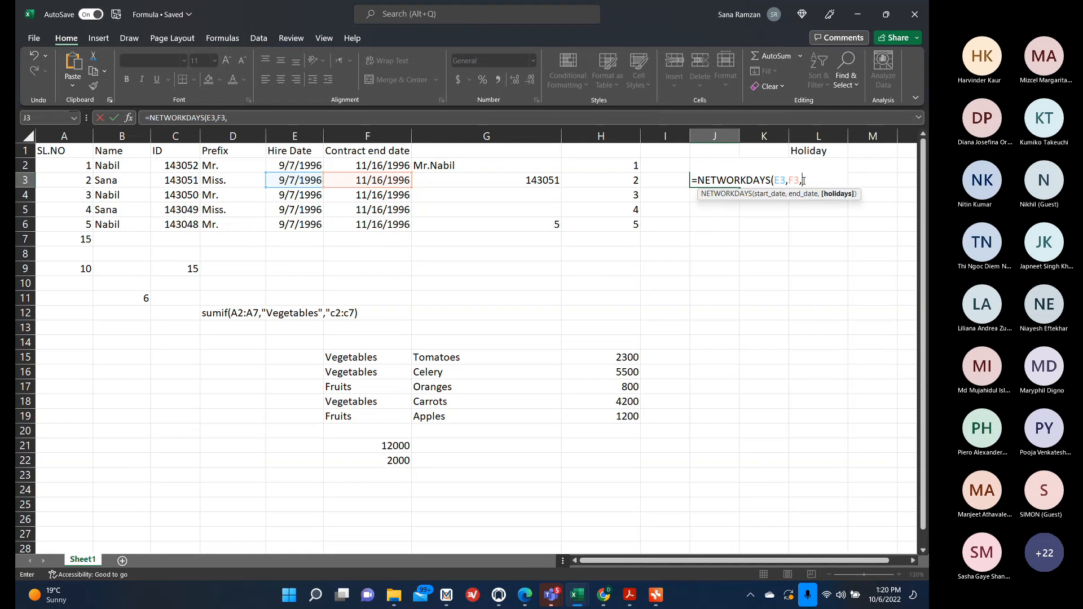
pyautogui.write('L2')
pyautogui.press('Return')
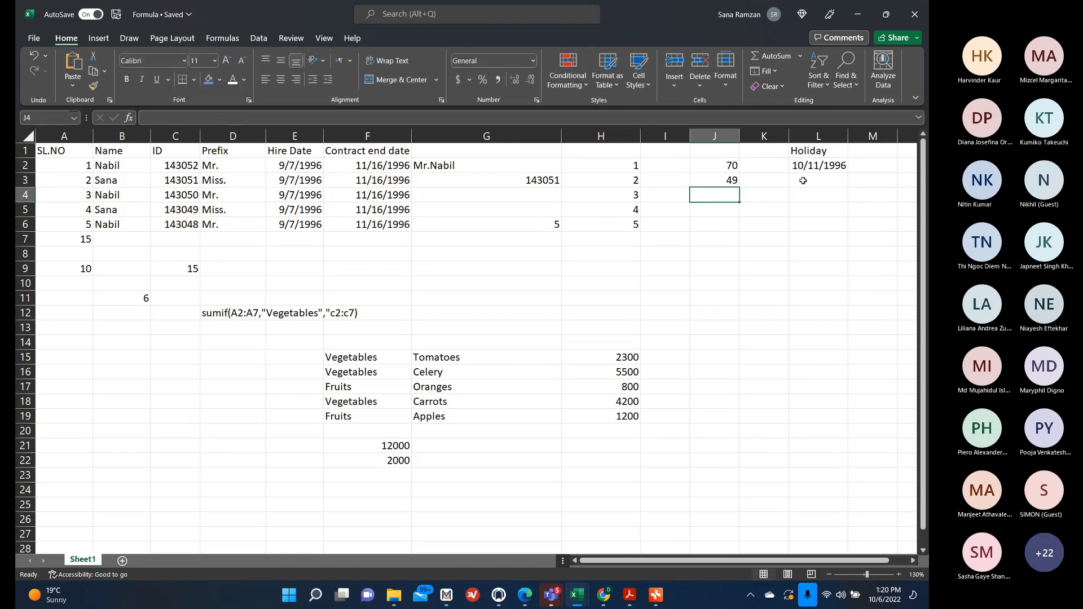
# Clear the NETWORKDAYS formula from J3.
pyautogui.click(719, 182)
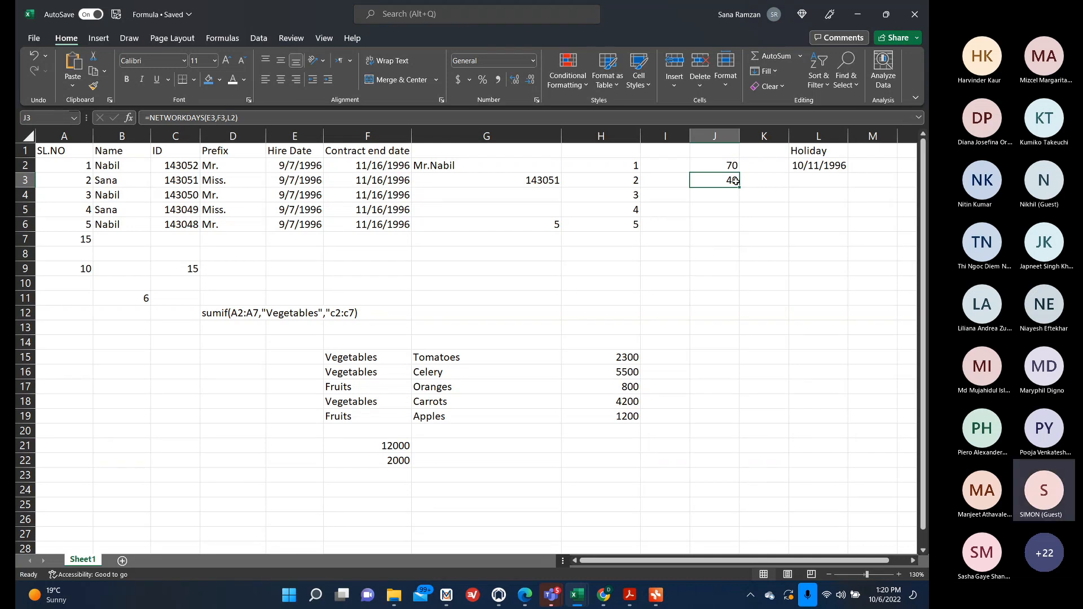
pyautogui.click(731, 213)
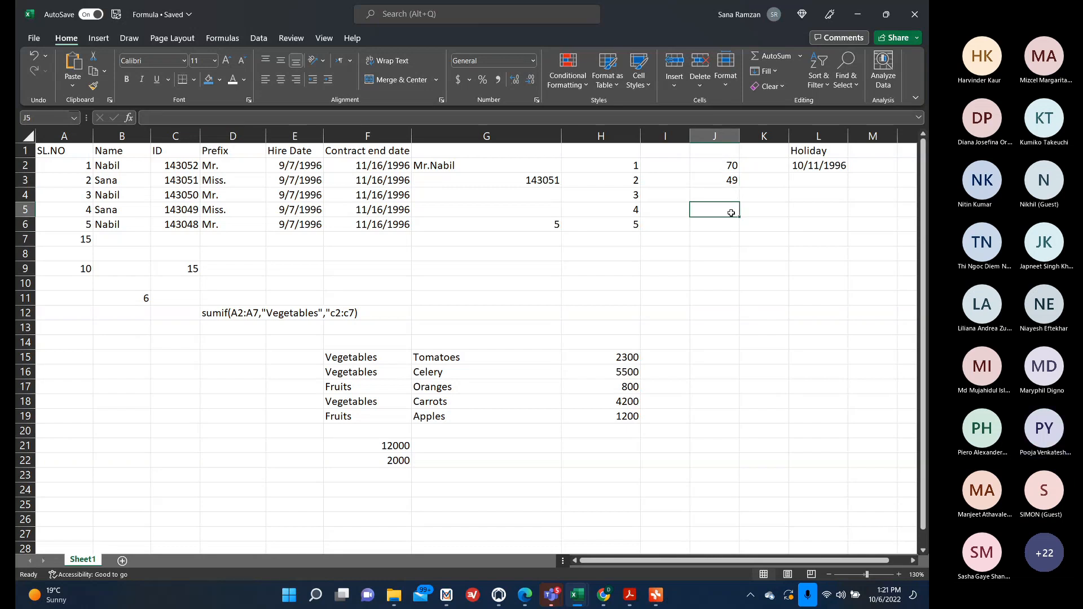
pyautogui.click(733, 180)
pyautogui.doubleClick(735, 179)
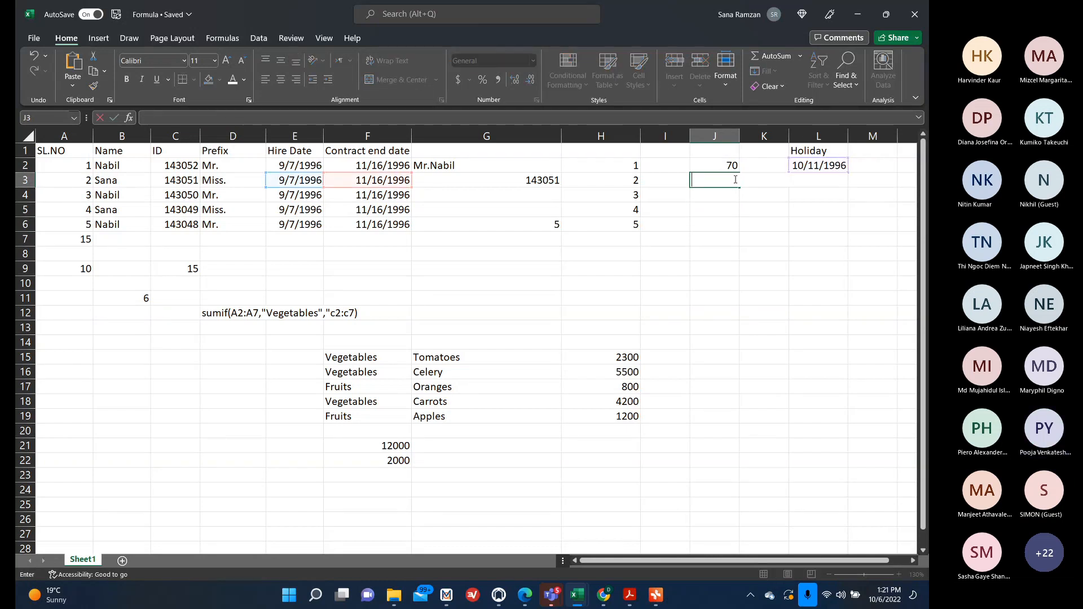
pyautogui.click(734, 229)
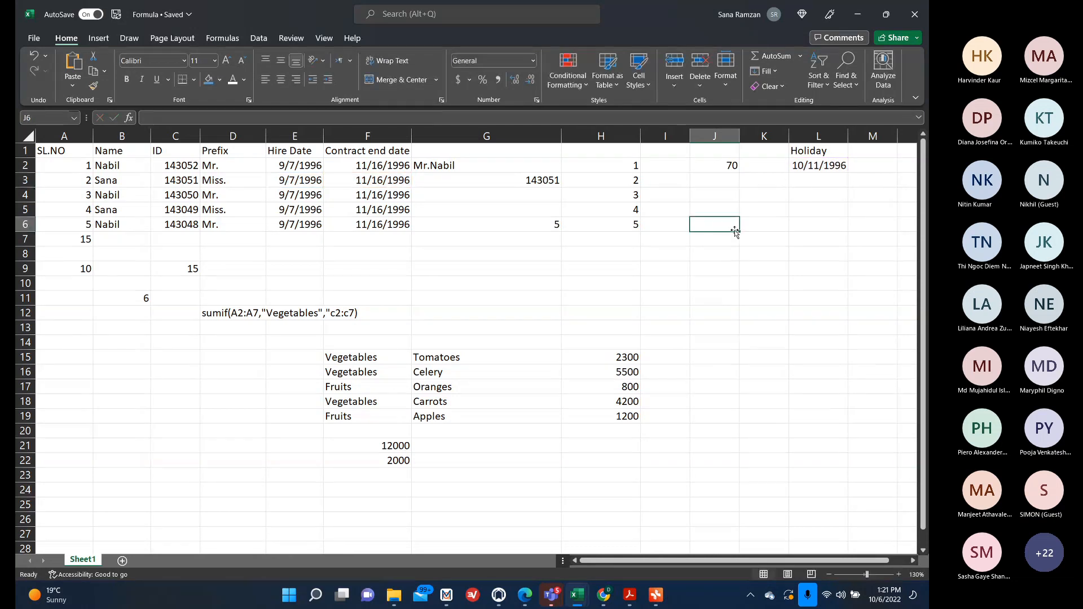
pyautogui.click(719, 193)
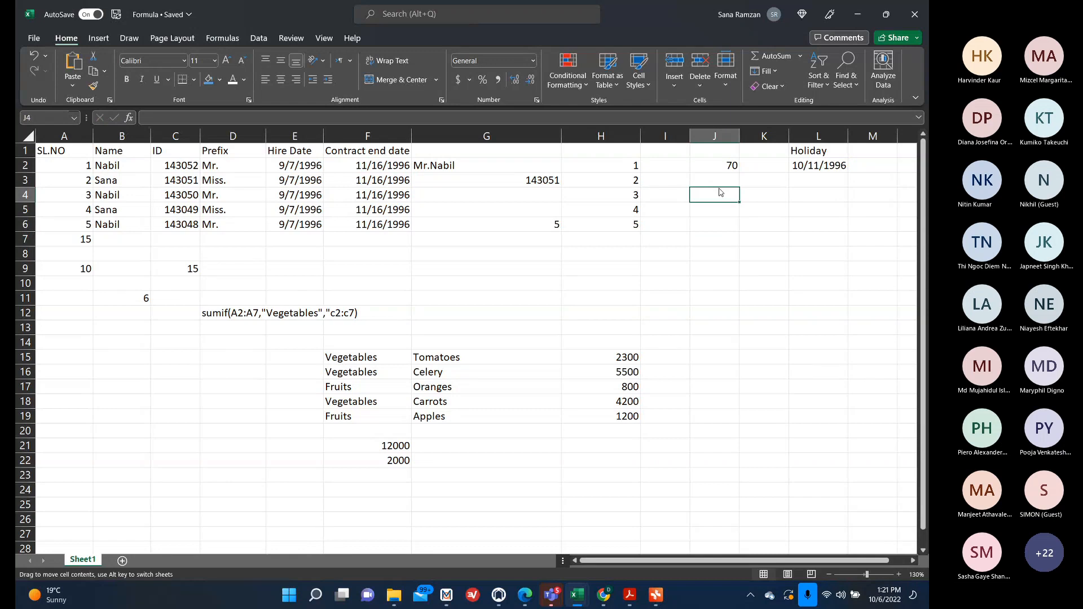
pyautogui.click(715, 184)
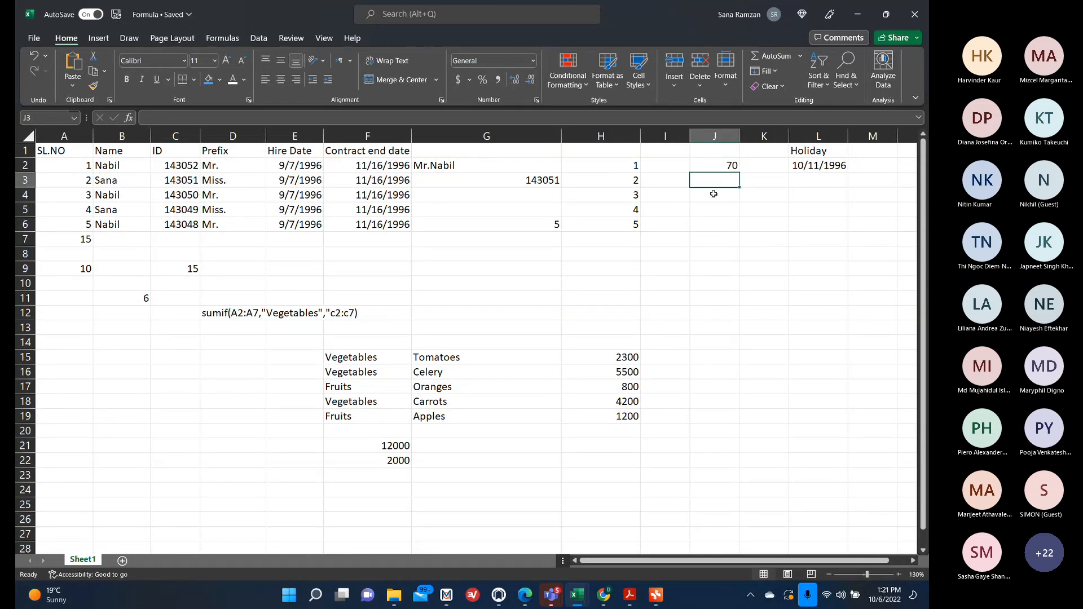
pyautogui.click(713, 193)
pyautogui.click(711, 178)
# Insert NETWORKDAYS into J3 from the Date & Time function library with start date E3 and end date F3.
pyautogui.click(226, 38)
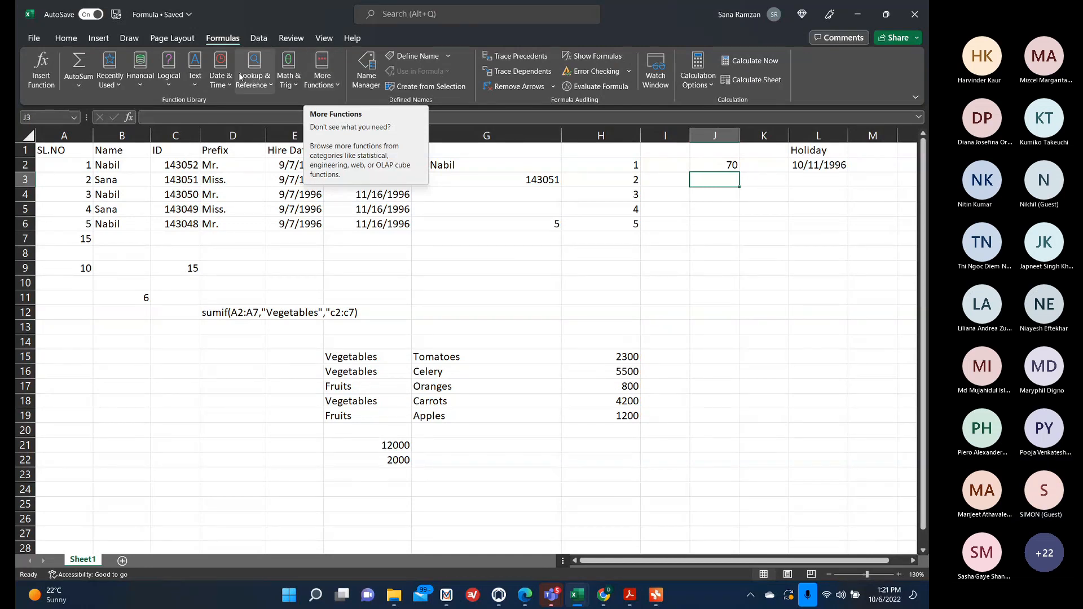
pyautogui.click(221, 76)
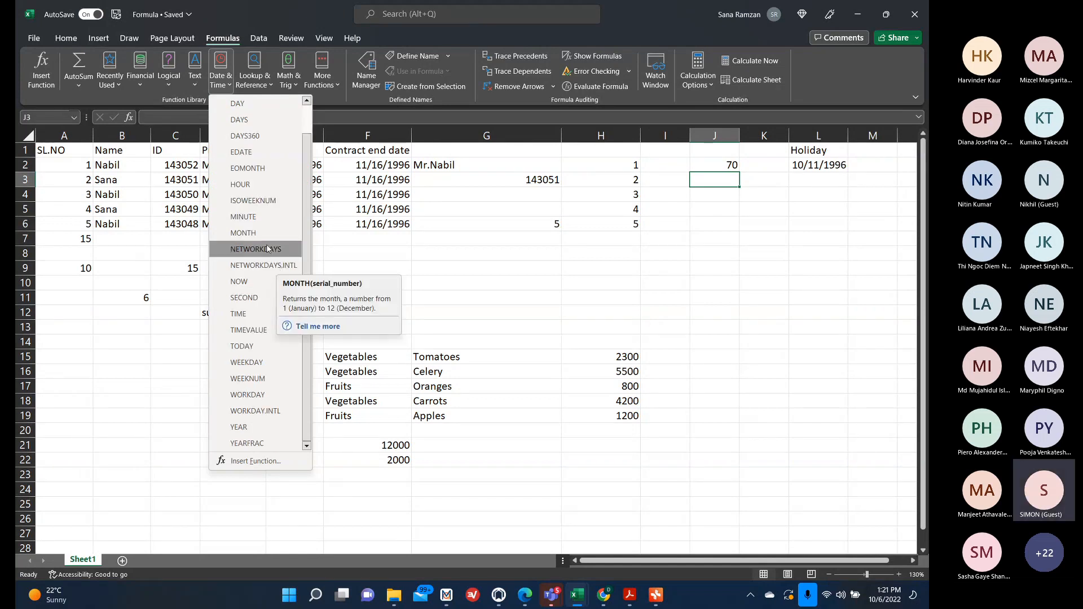
pyautogui.click(257, 281)
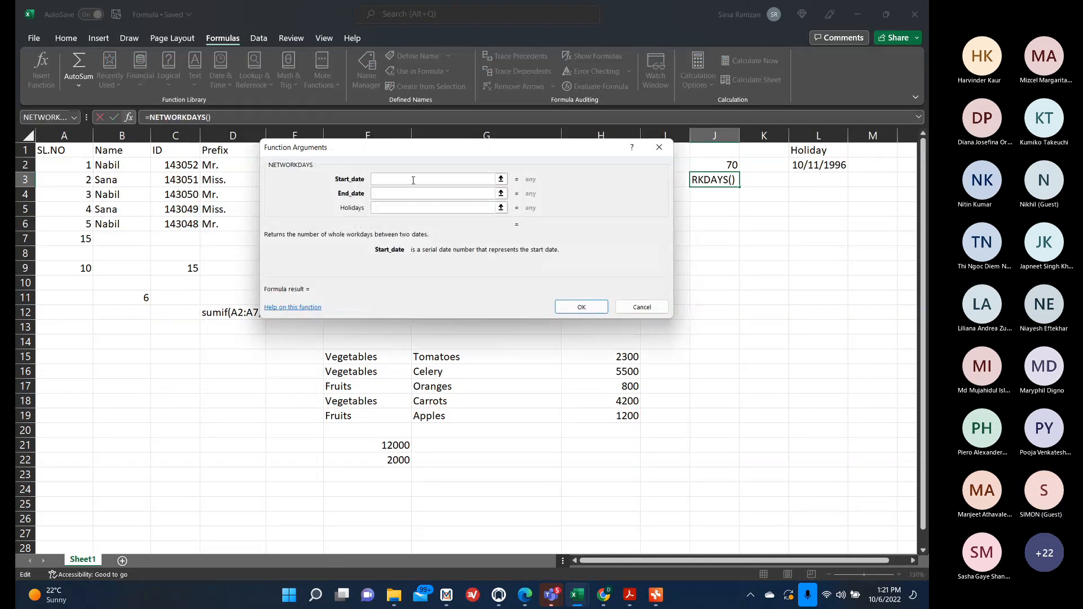
pyautogui.moveTo(455, 146); pyautogui.dragTo(641, 222)
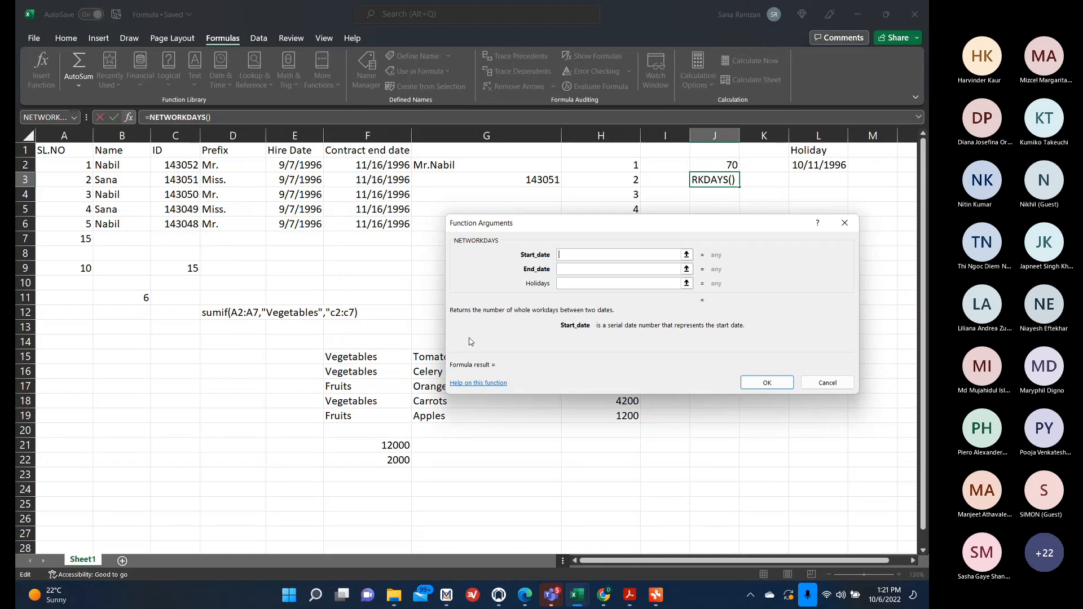
pyautogui.click(685, 255)
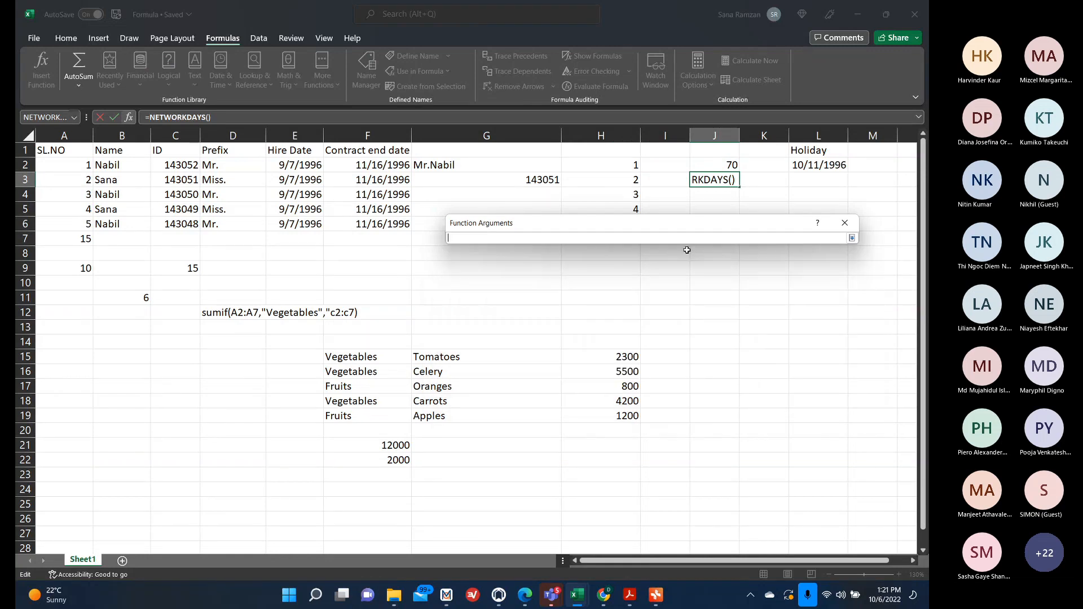
pyautogui.click(294, 180)
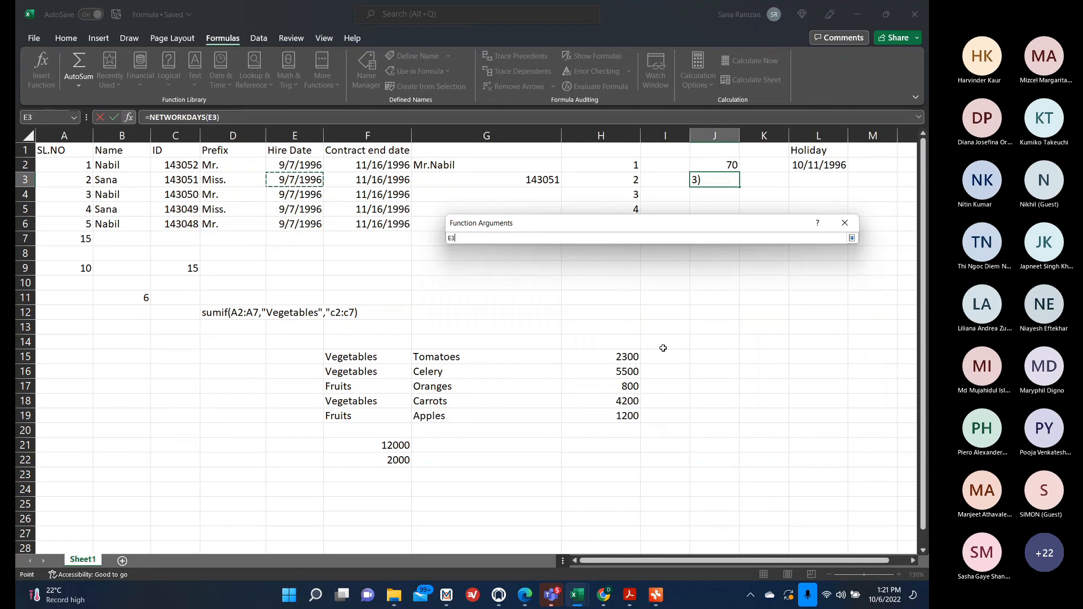
pyautogui.press('Return')
pyautogui.click(636, 270)
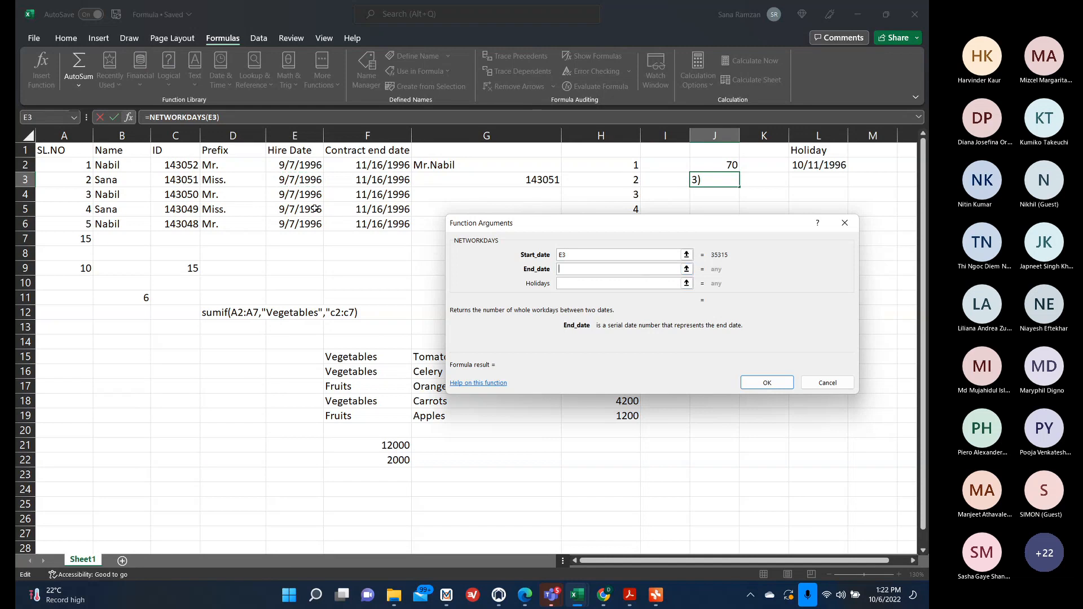
pyautogui.click(399, 181)
pyautogui.press('Return')
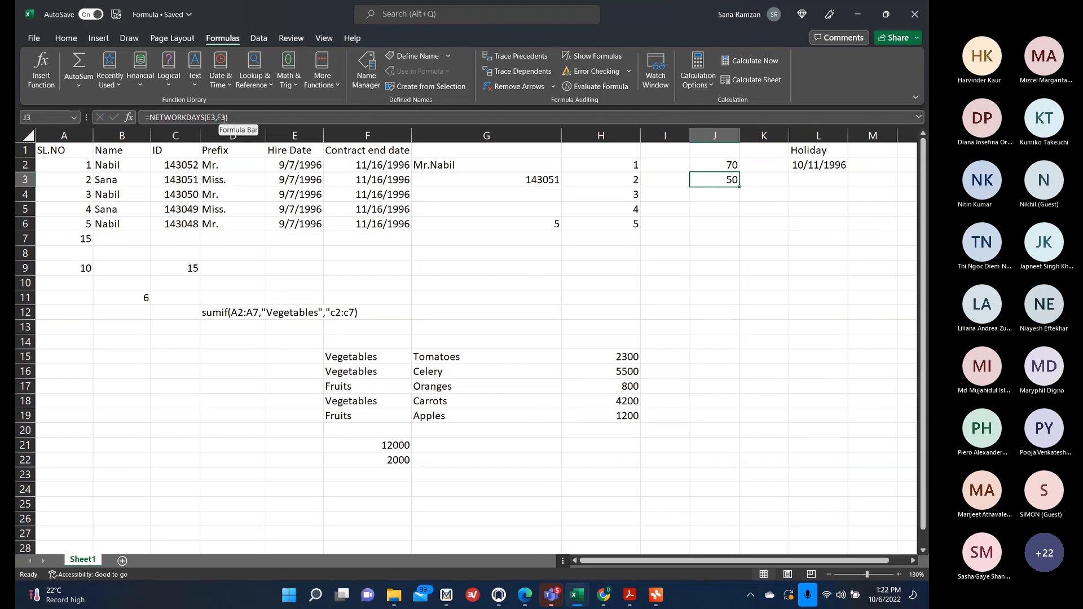
# Add L2 as the Holidays argument of the NETWORKDAYS formula in J3 through the Function Arguments dialog.
pyautogui.doubleClick(721, 178)
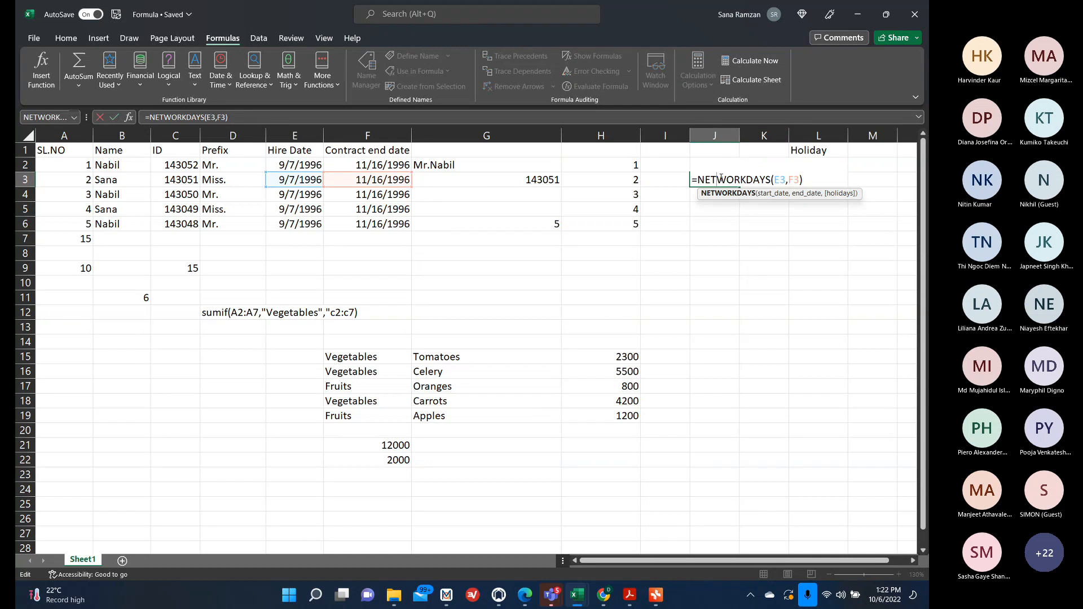
pyautogui.doubleClick(756, 180)
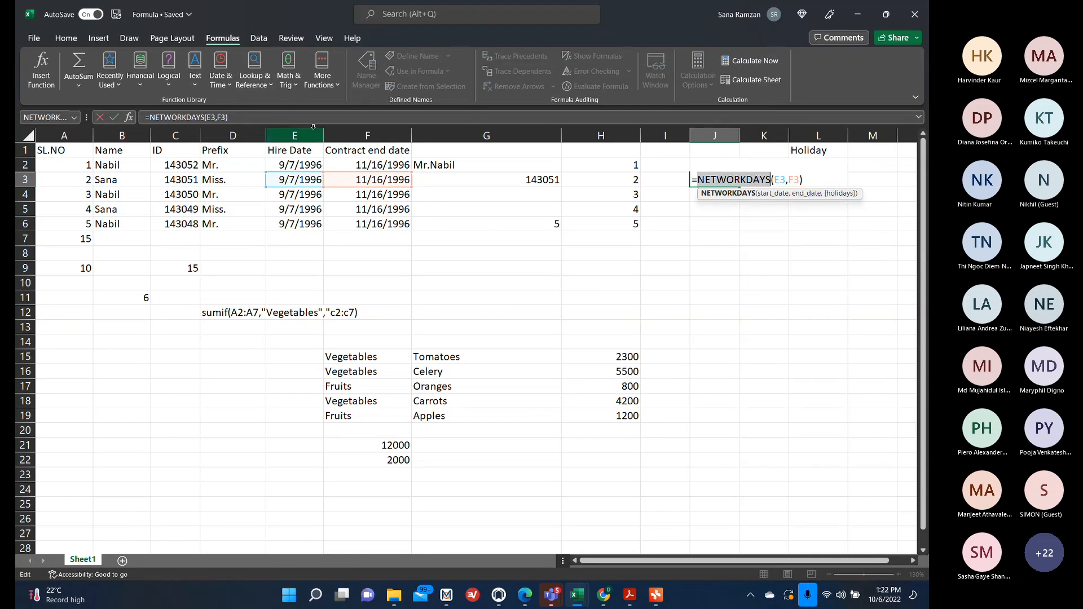
pyautogui.click(114, 120)
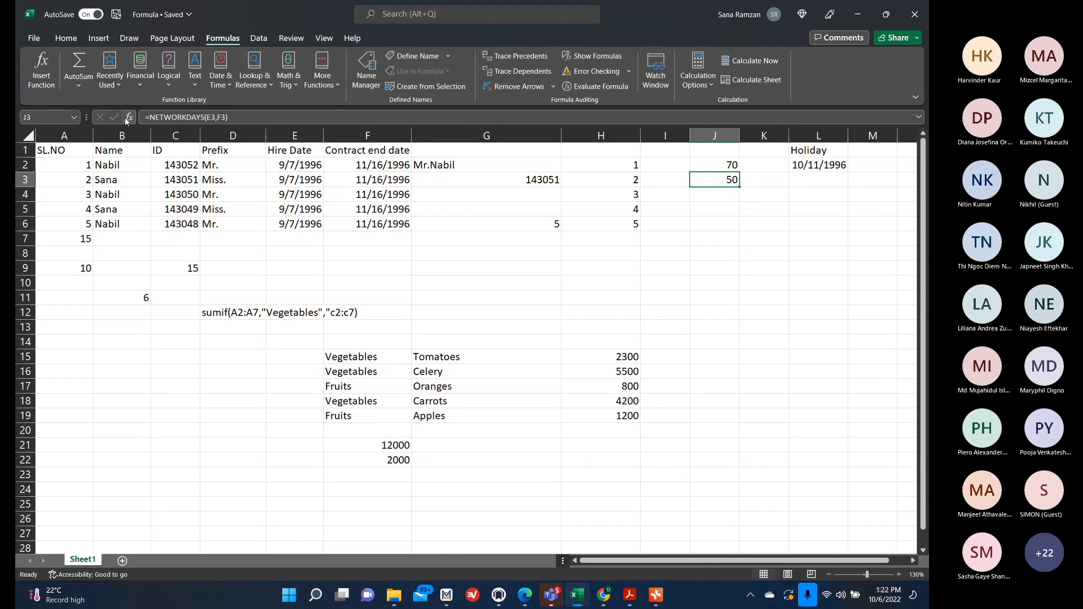
pyautogui.click(129, 117)
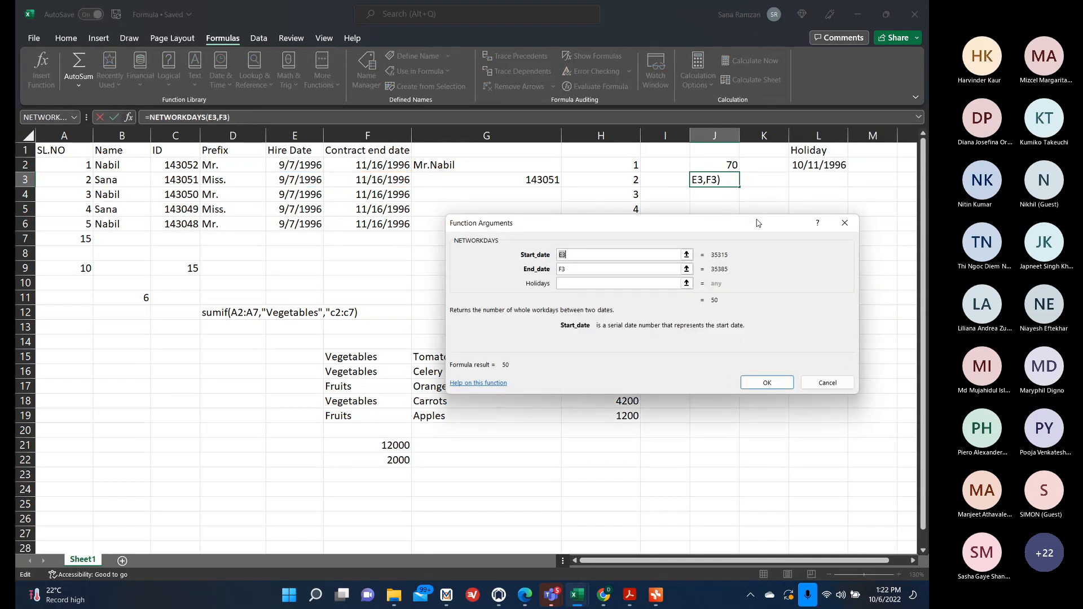
pyautogui.click(592, 283)
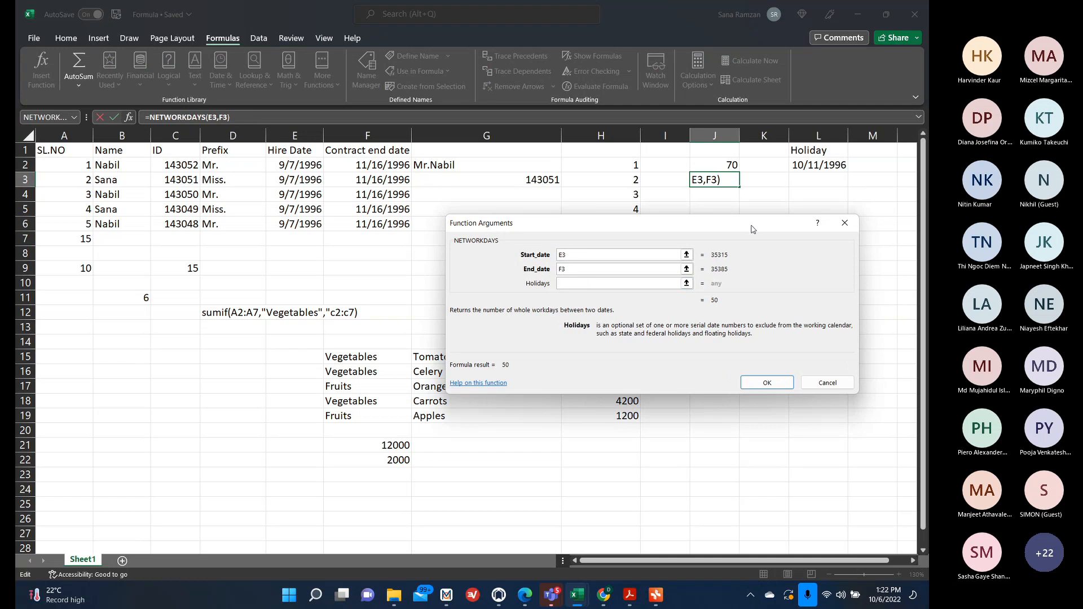
pyautogui.click(817, 166)
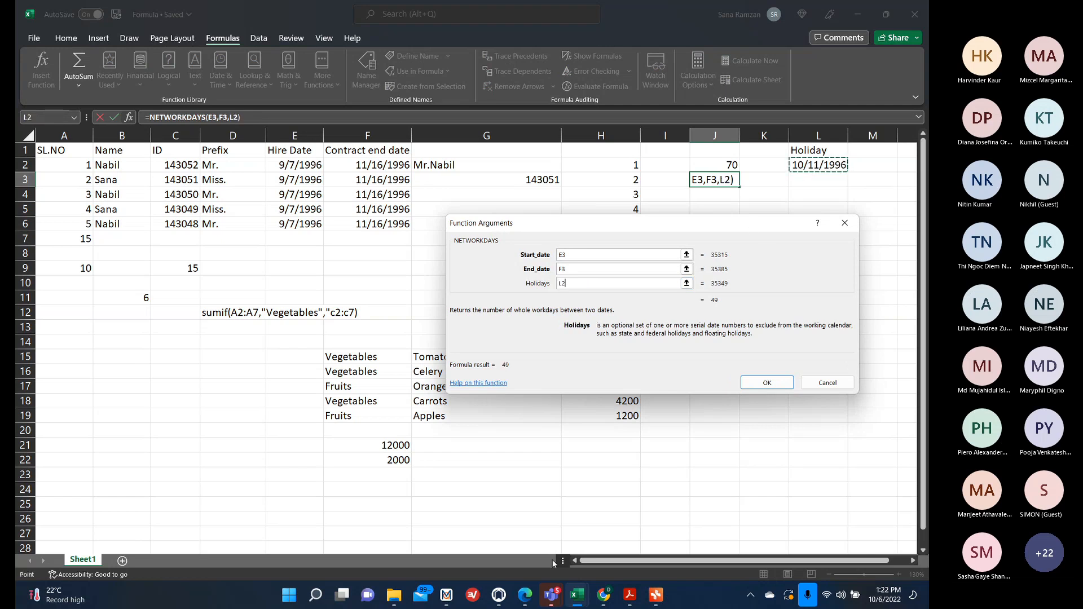
pyautogui.click(756, 382)
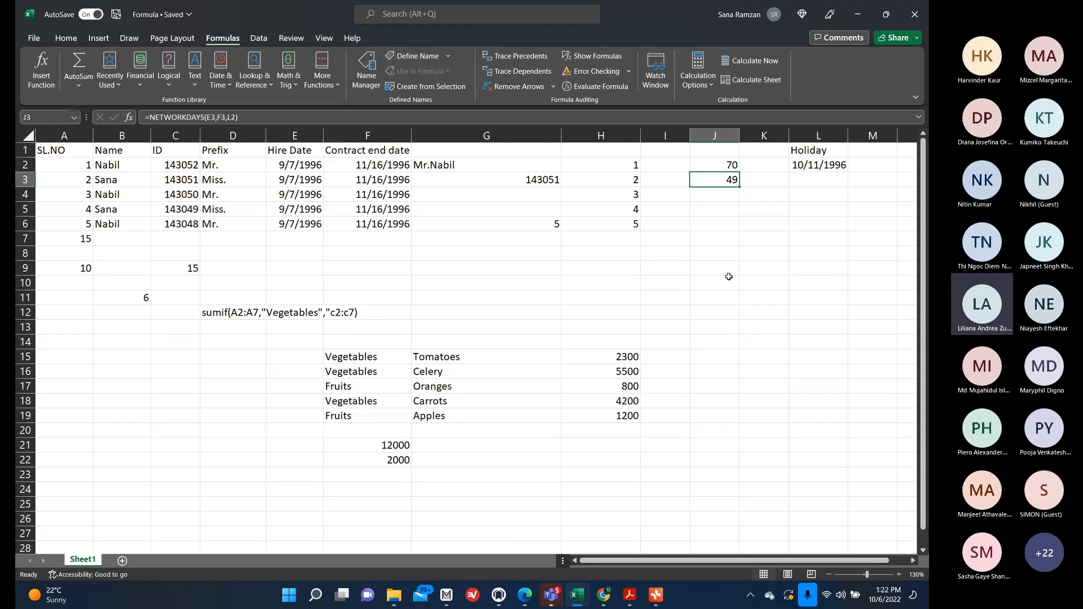
# Enter the holidays 10/13/1996 in L3 and 10/15/1996 in L4 below the existing holiday date.
pyautogui.click(808, 181)
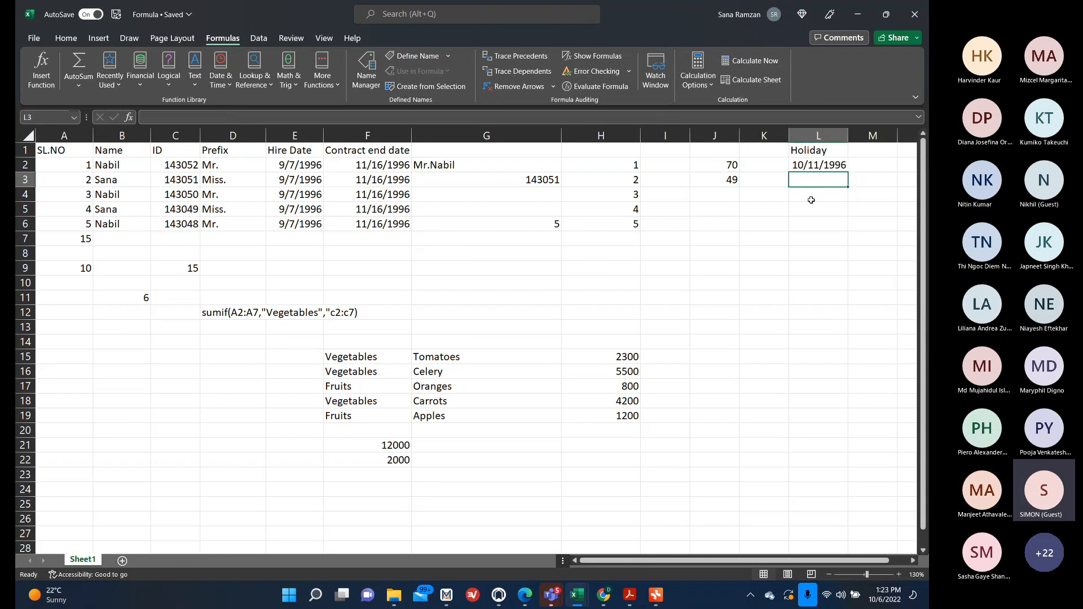
pyautogui.write('10')
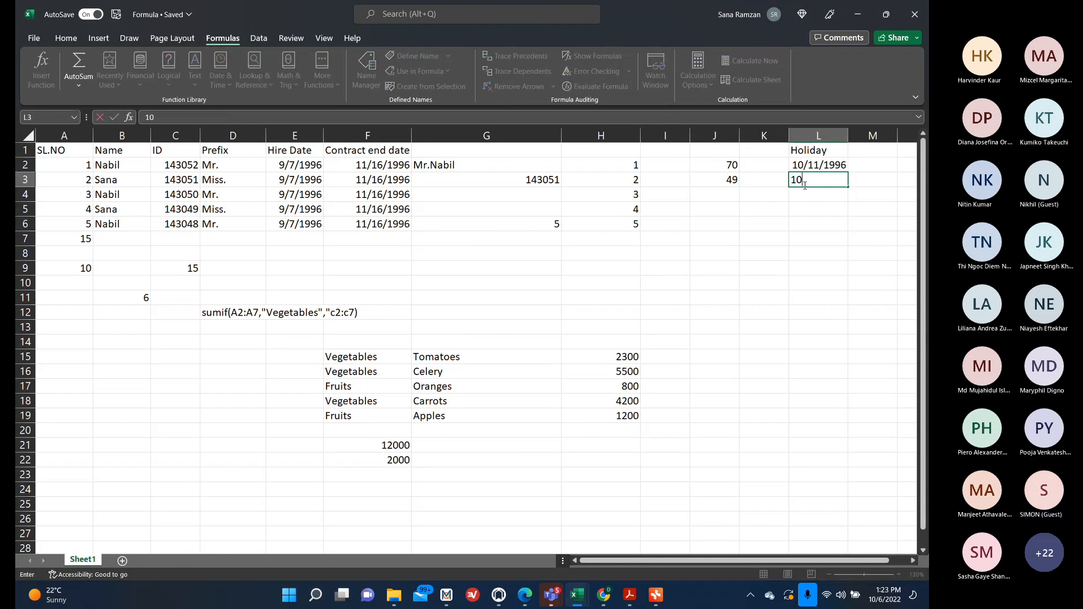
pyautogui.write('/11/')
pyautogui.press('BackSpace')
pyautogui.press('BackSpace')
pyautogui.write('3/1996')
pyautogui.press('Return')
pyautogui.write('10')
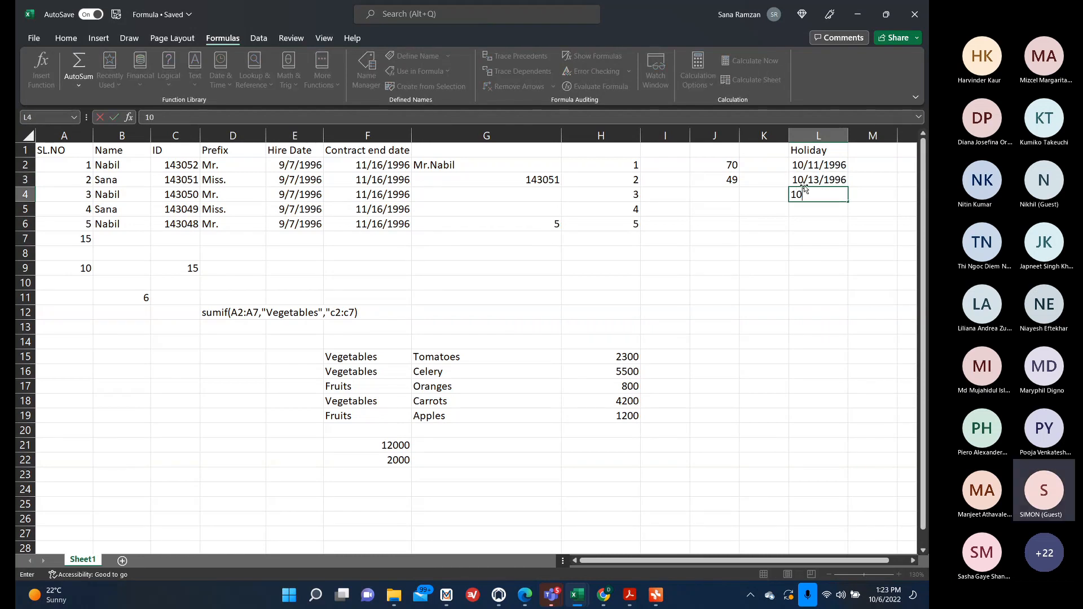
pyautogui.write('/15/1')
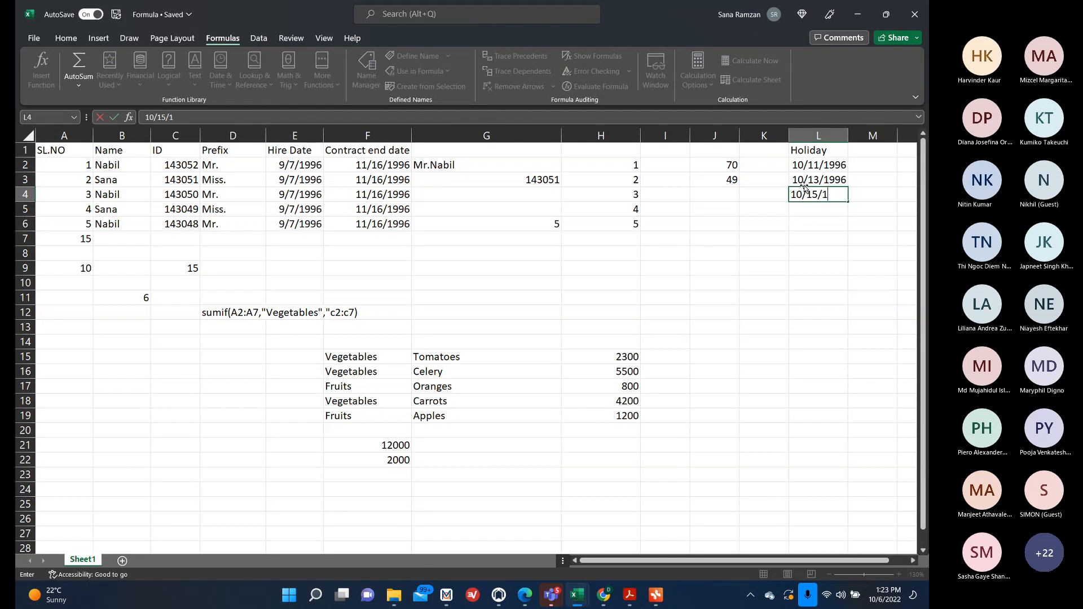
pyautogui.write('996')
pyautogui.press('Return')
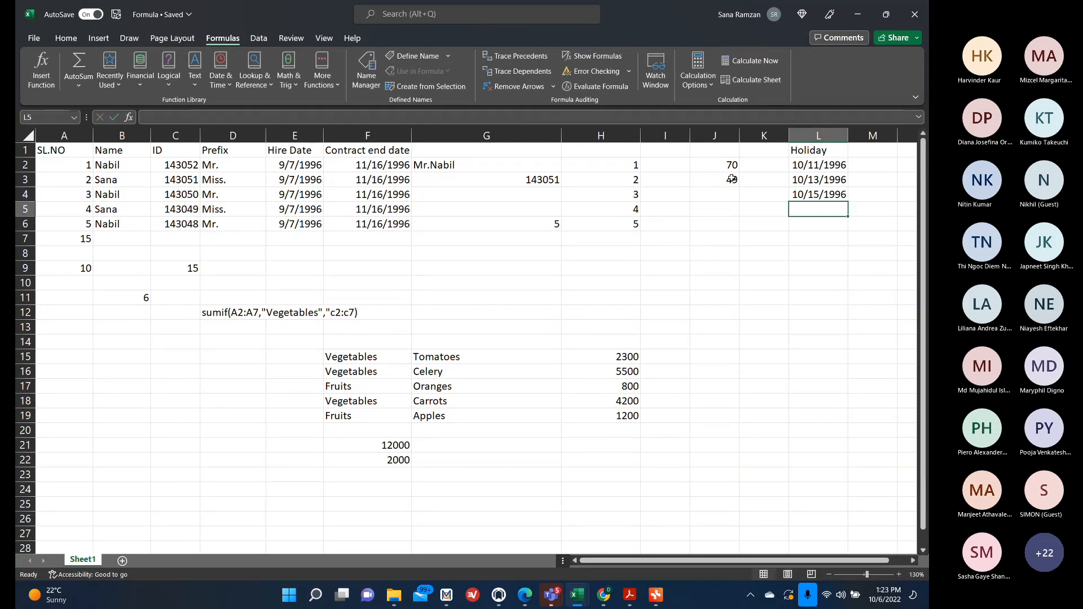
# Change the Holidays argument of the NETWORKDAYS formula in J3 to the range L2:L4.
pyautogui.click(732, 178)
pyautogui.click(129, 116)
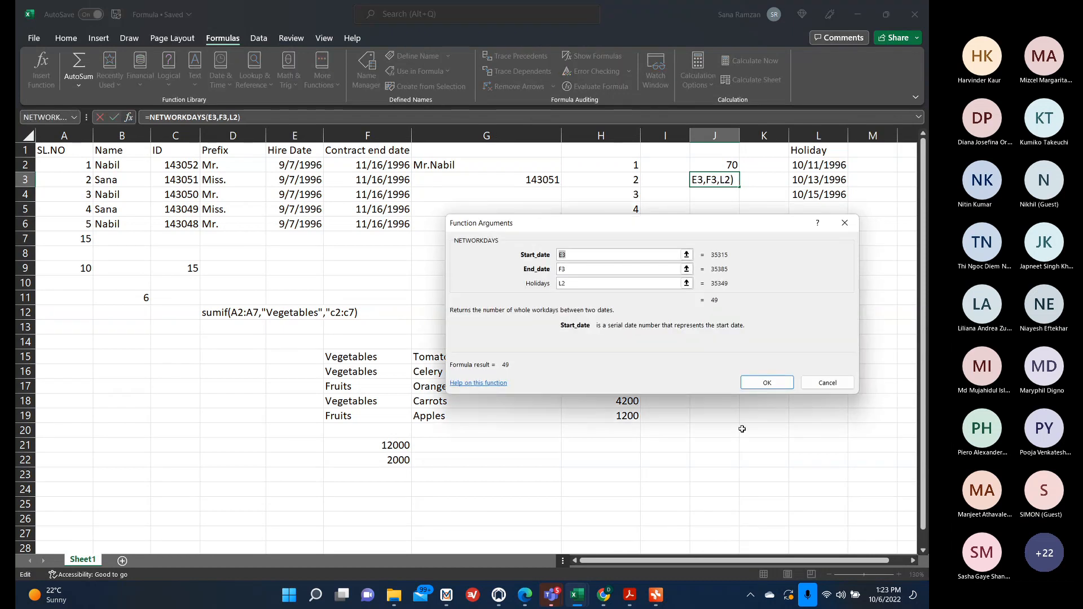
pyautogui.moveTo(762, 226); pyautogui.dragTo(616, 229)
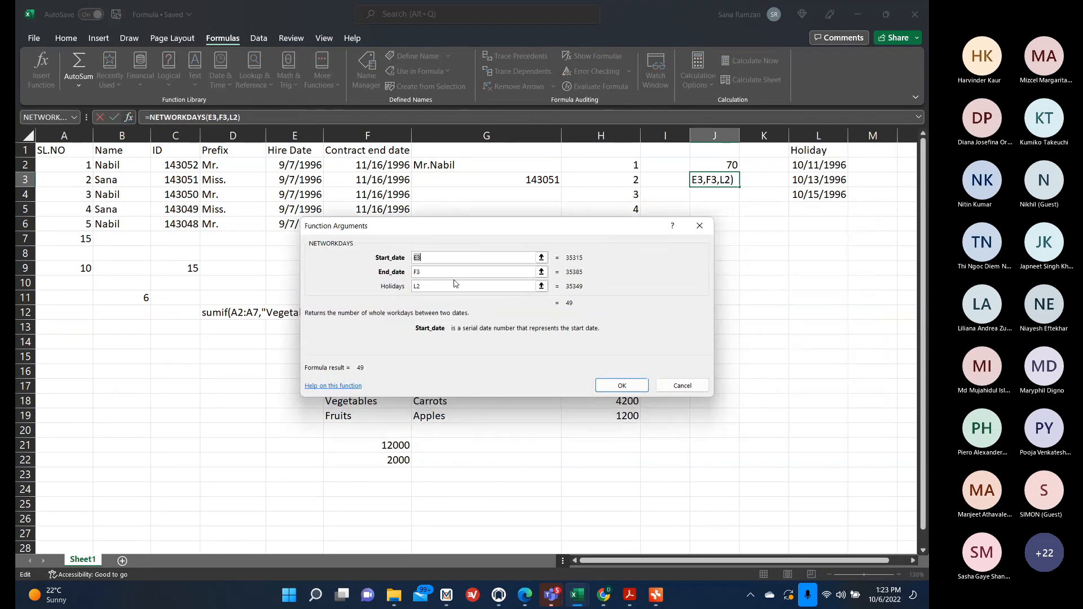
pyautogui.click(456, 283)
pyautogui.press('BackSpace')
pyautogui.press('BackSpace')
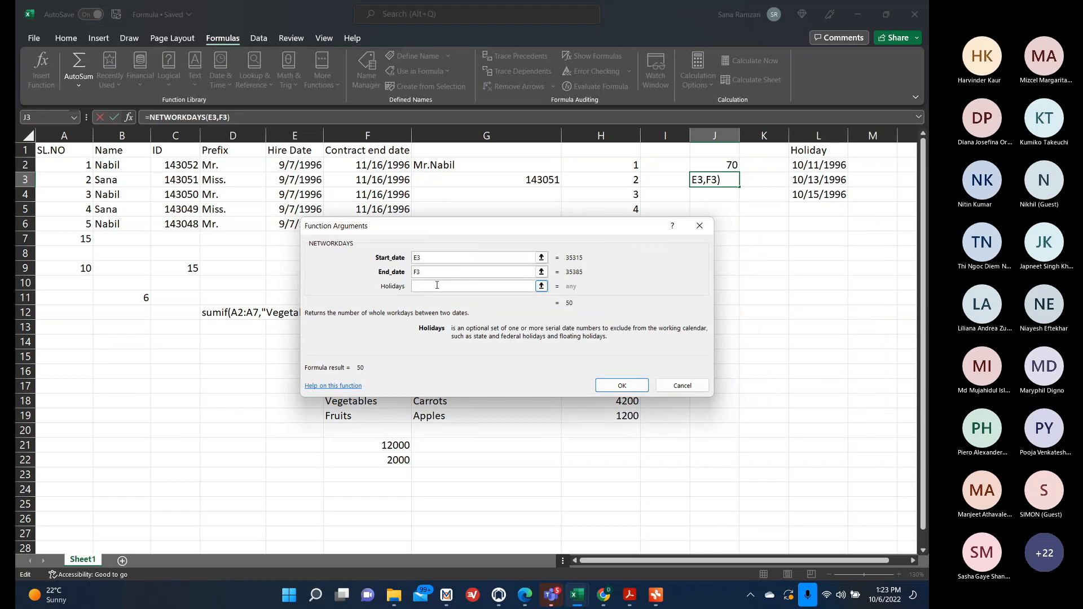
pyautogui.moveTo(835, 166); pyautogui.dragTo(833, 195)
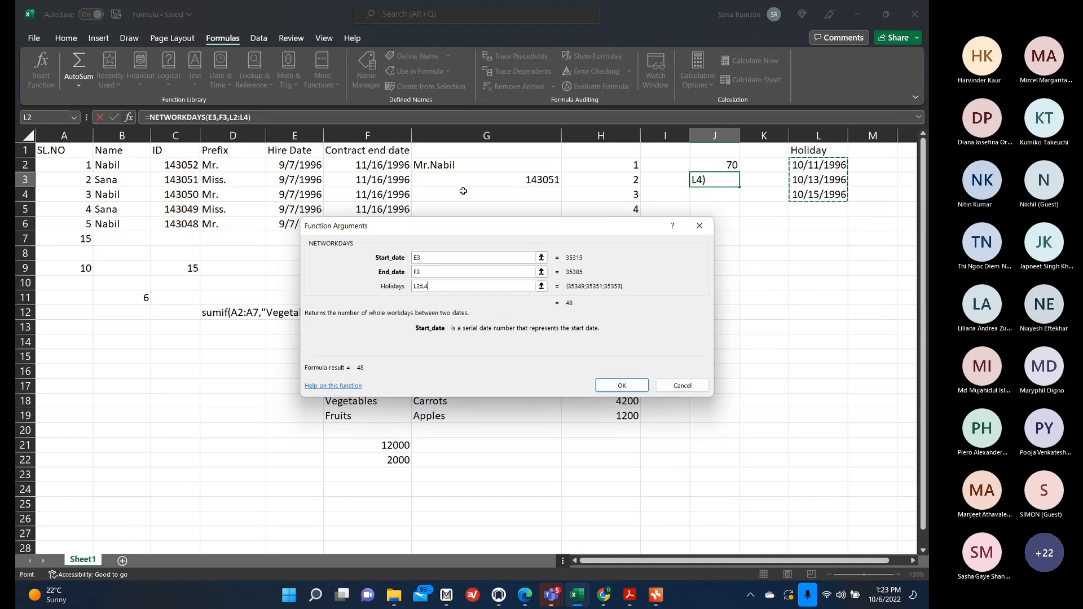
pyautogui.click(622, 385)
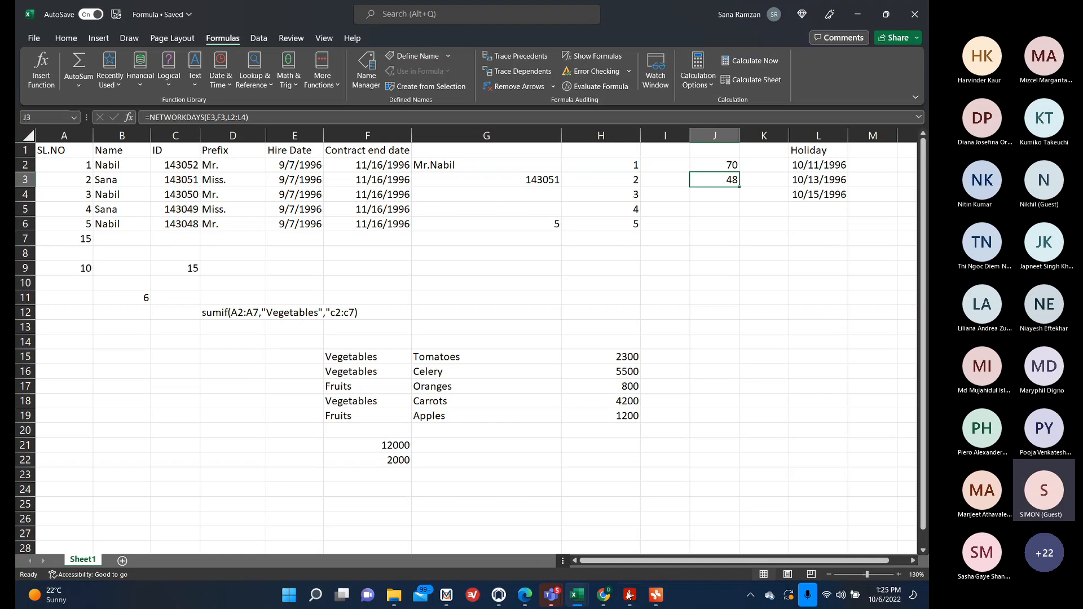
# Switch to the Pivot Table mind map, expand the topics after DAYS/NETWORKDAYS to review them, and minimize it.
pyautogui.click(656, 595)
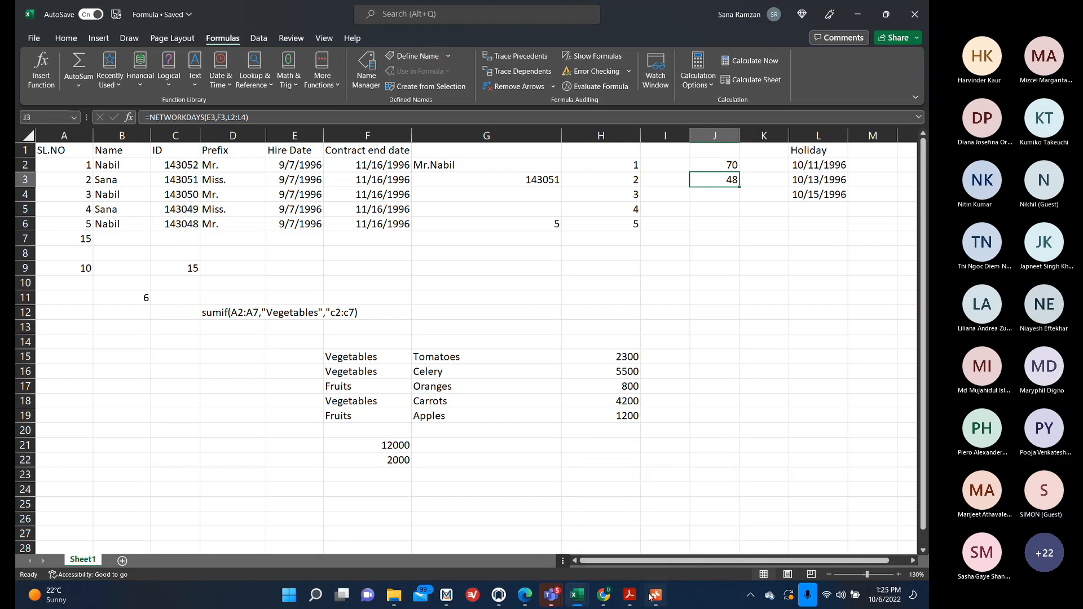
pyautogui.scroll(-2, 601, 282)
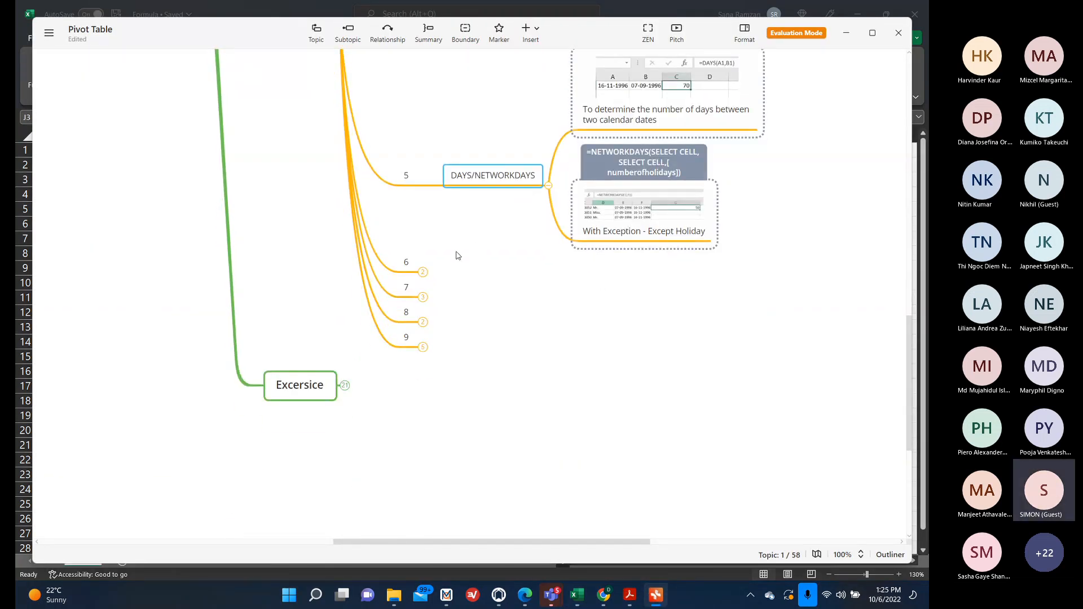
pyautogui.click(423, 272)
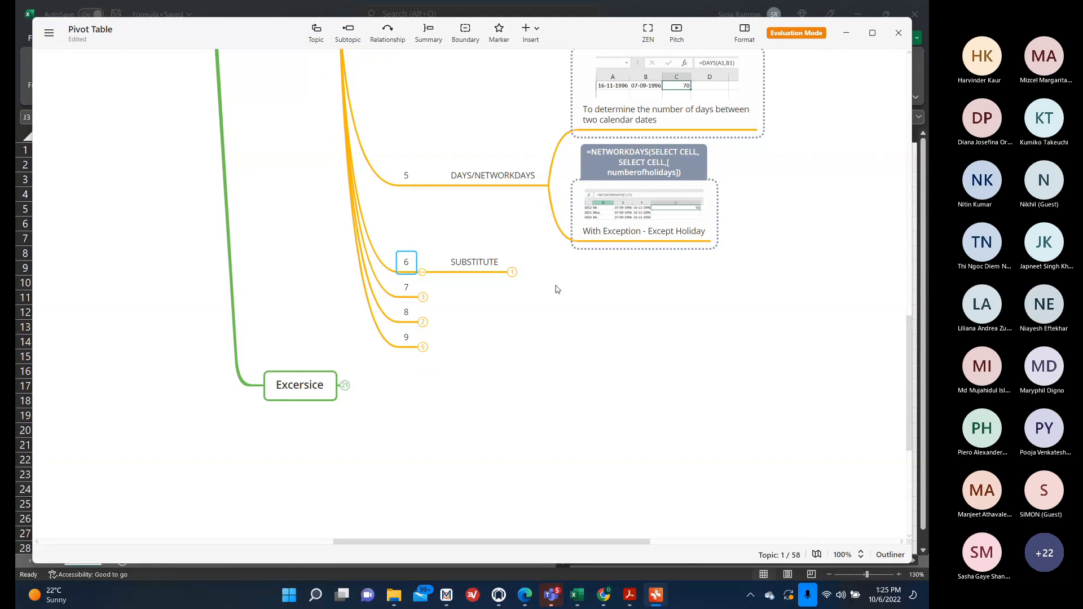
pyautogui.click(512, 273)
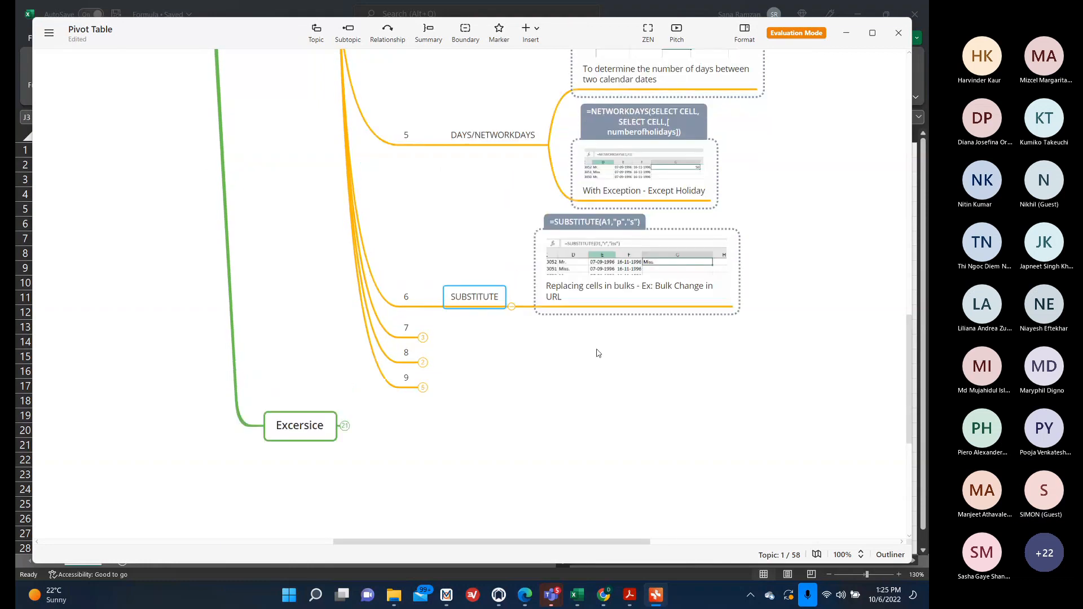
pyautogui.click(423, 338)
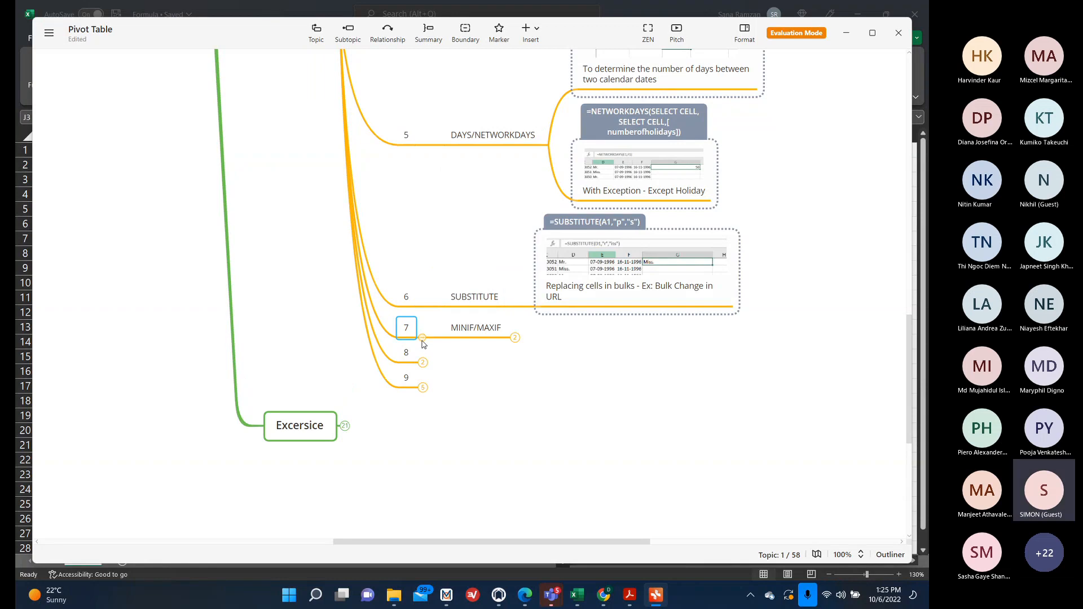
pyautogui.click(422, 362)
pyautogui.click(422, 387)
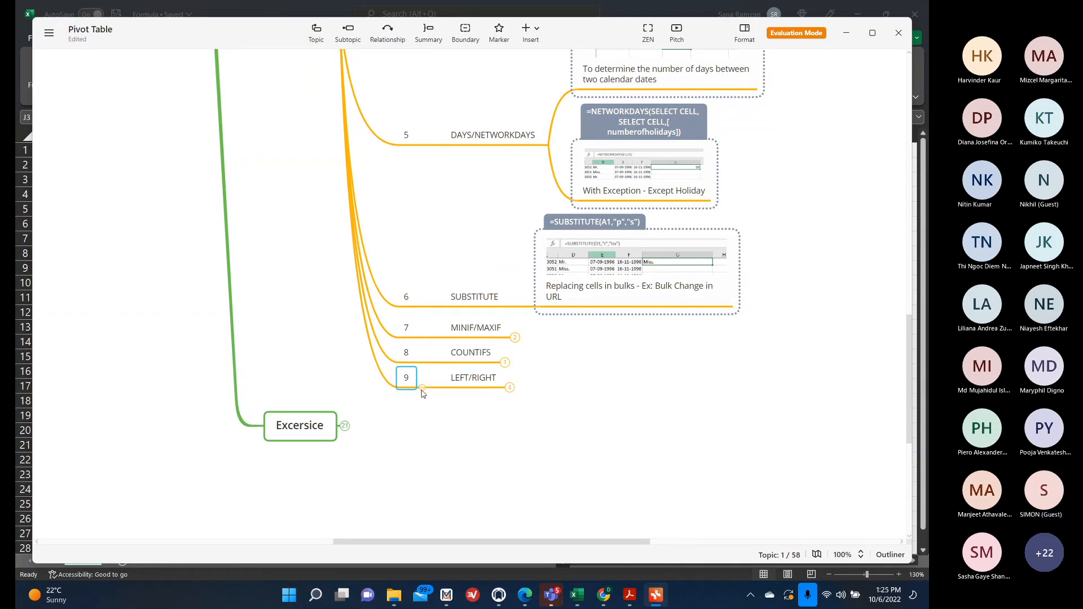
pyautogui.click(852, 32)
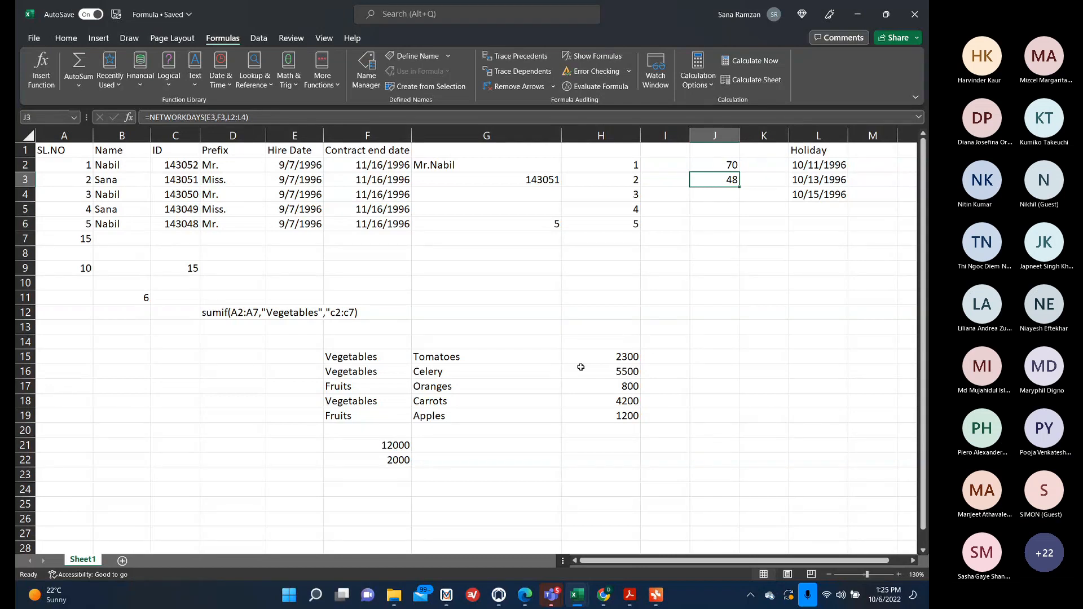
# Browse the Date & Time, More Functions and Text function libraries without inserting anything.
pyautogui.click(223, 82)
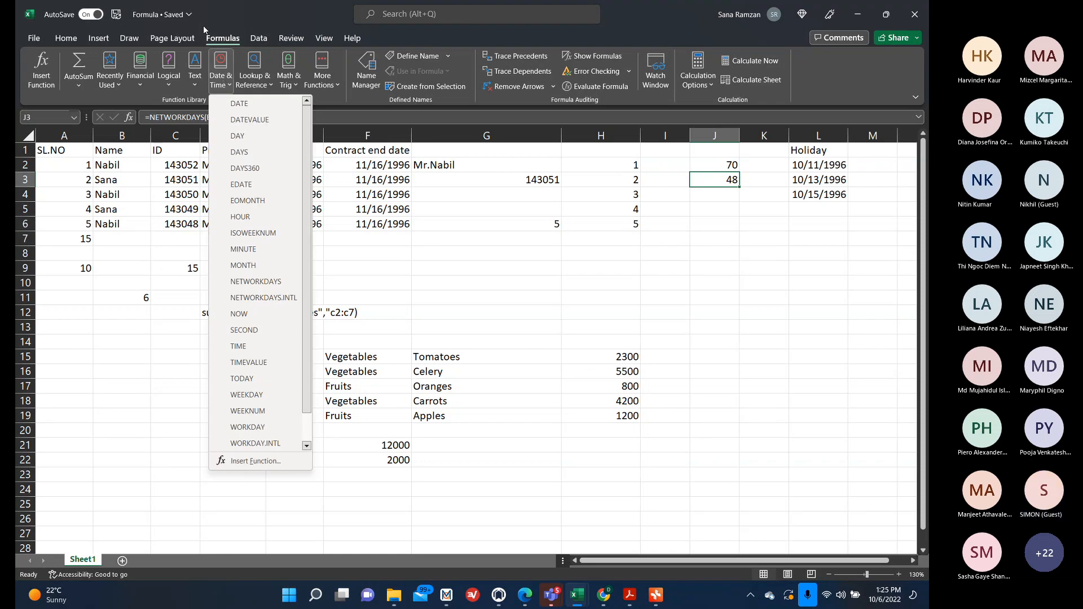
pyautogui.click(216, 39)
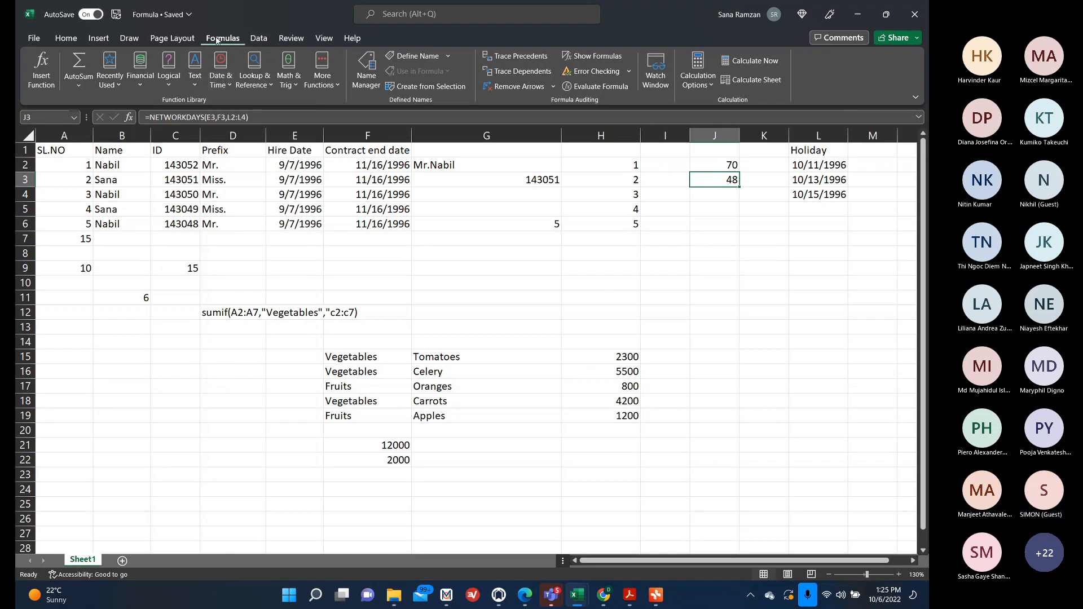
pyautogui.click(222, 72)
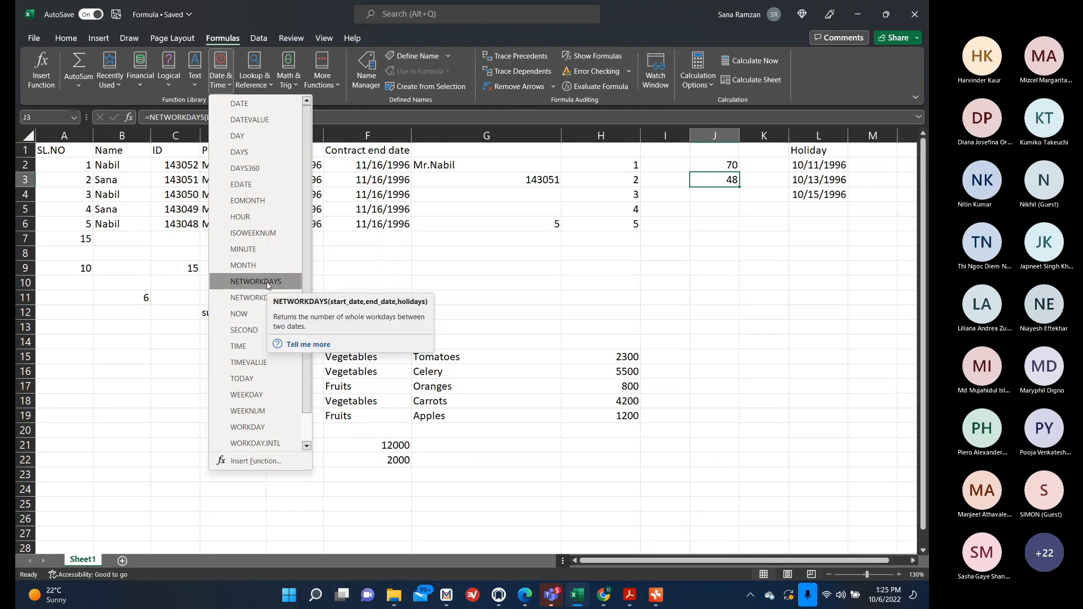
pyautogui.click(267, 282)
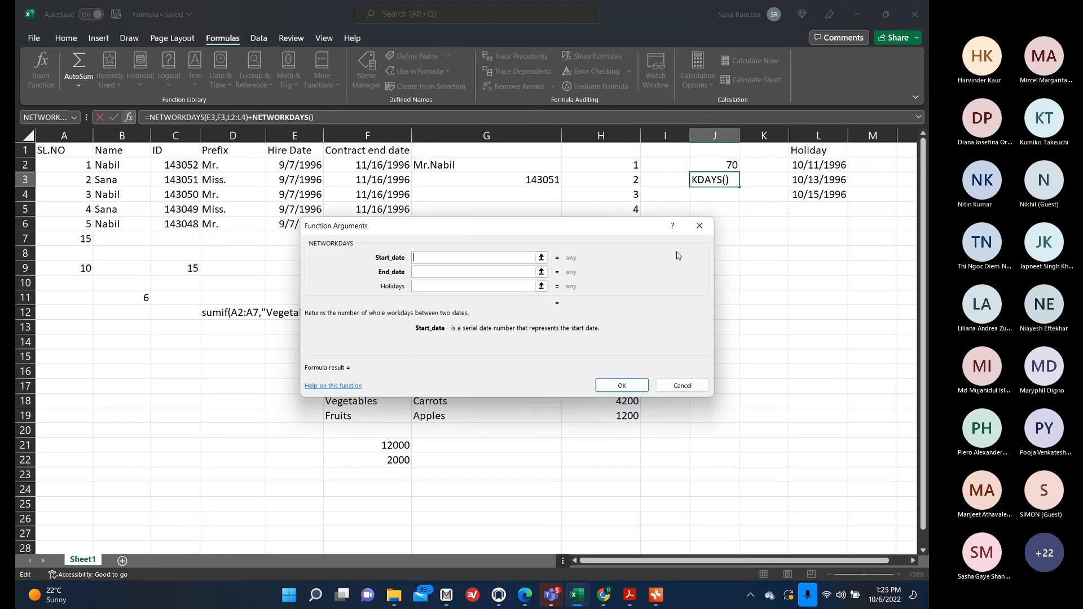
pyautogui.click(704, 226)
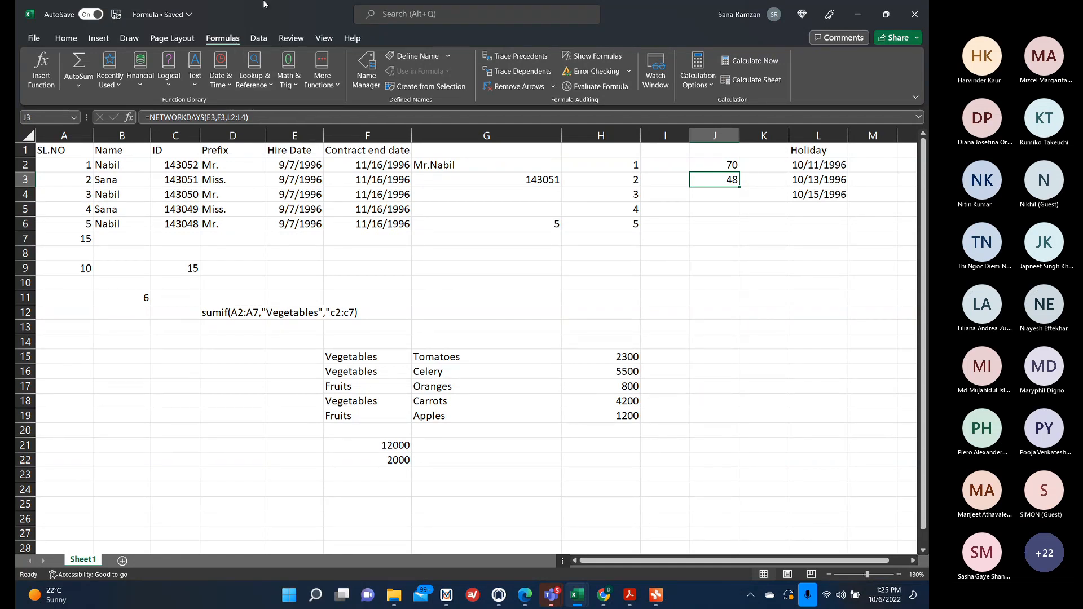
pyautogui.click(321, 79)
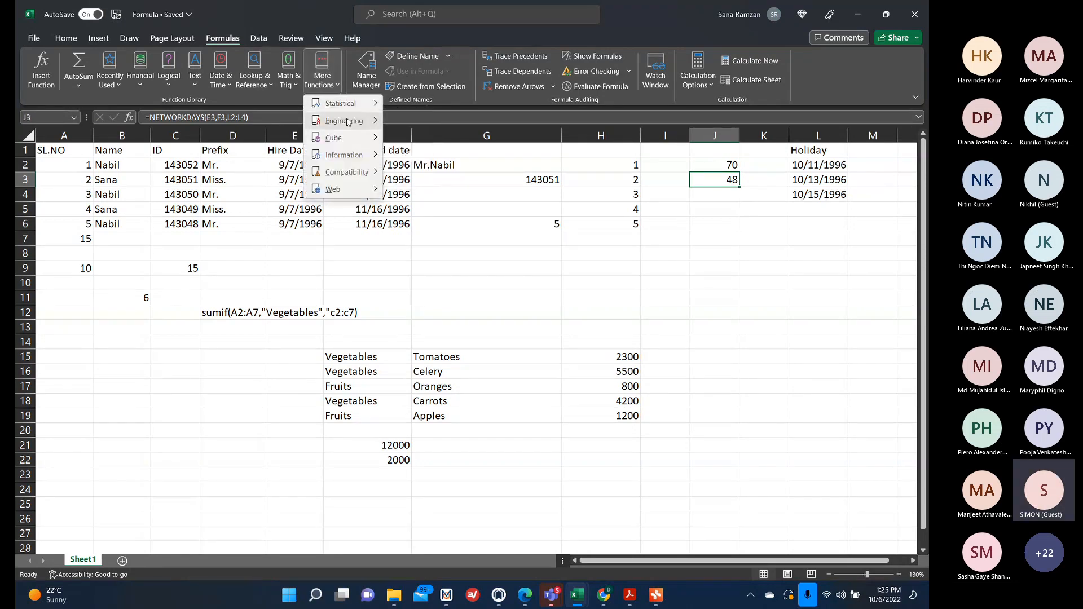
pyautogui.click(194, 73)
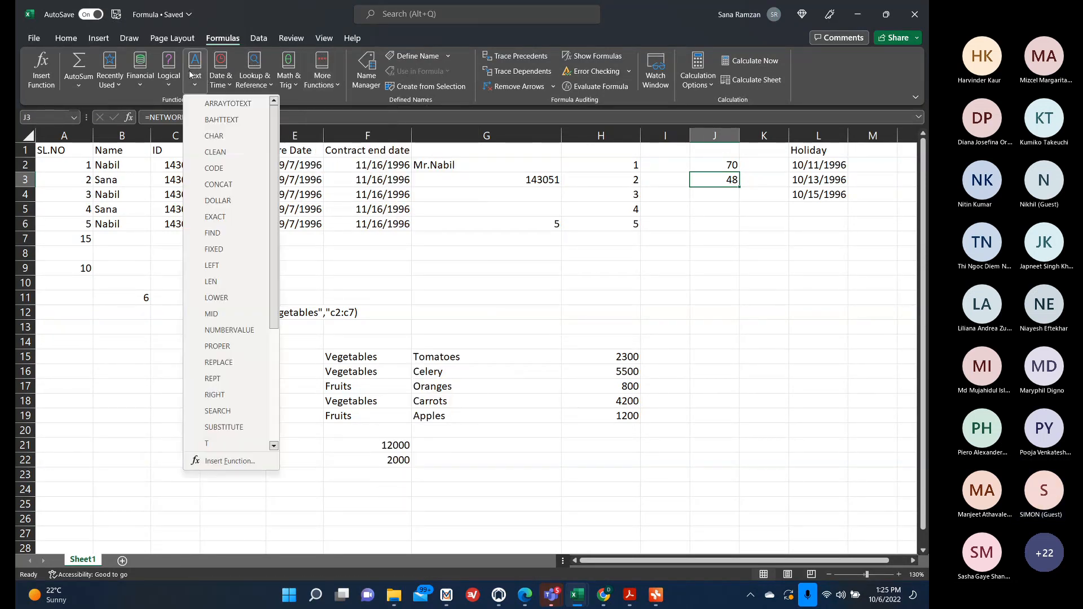
pyautogui.scroll(-4, 225, 271)
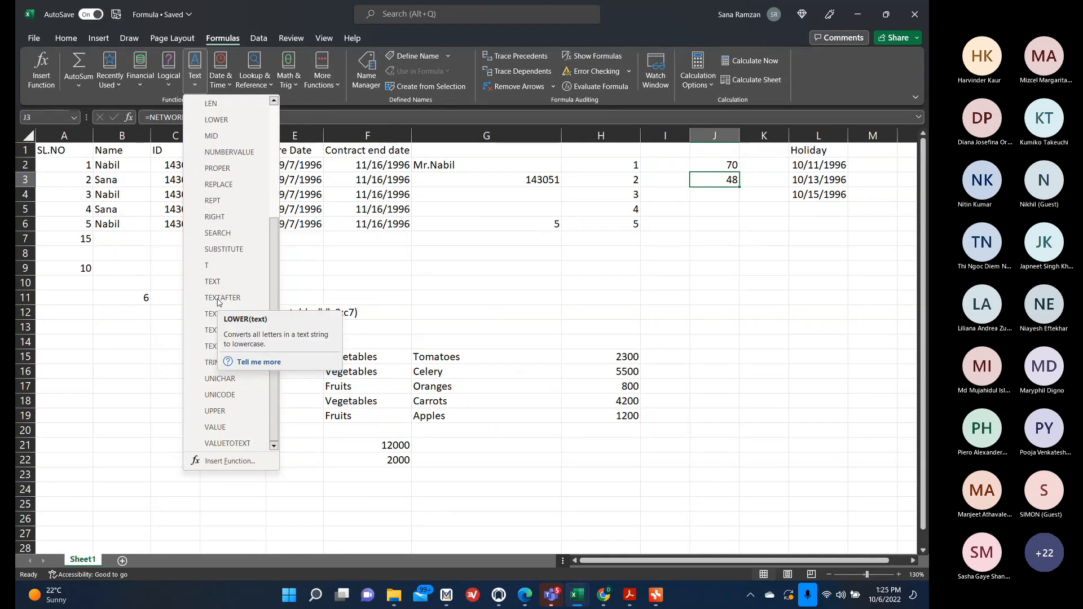
pyautogui.click(392, 265)
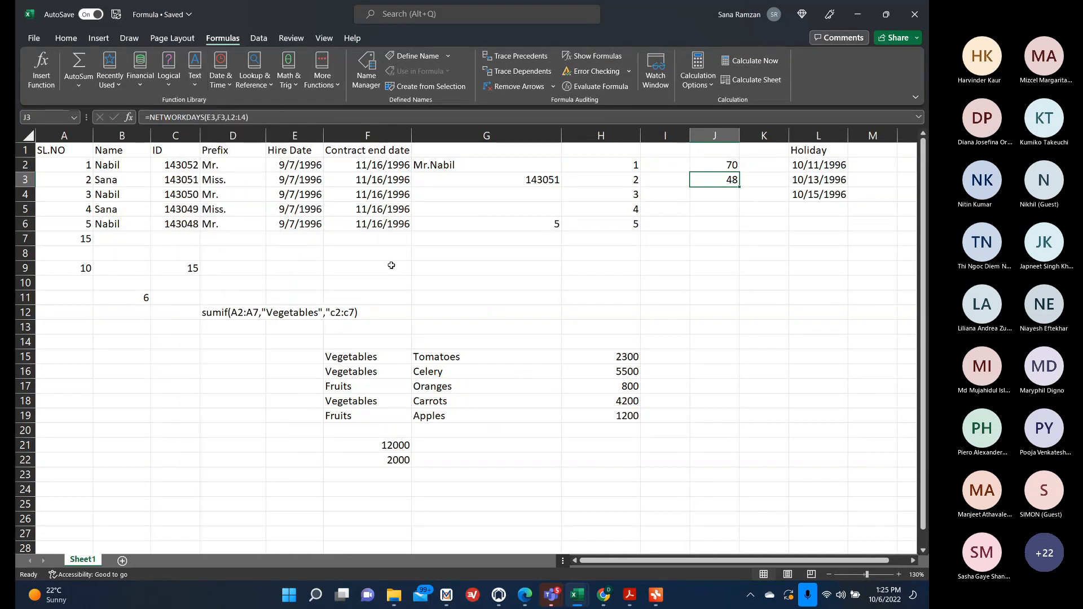
pyautogui.click(387, 257)
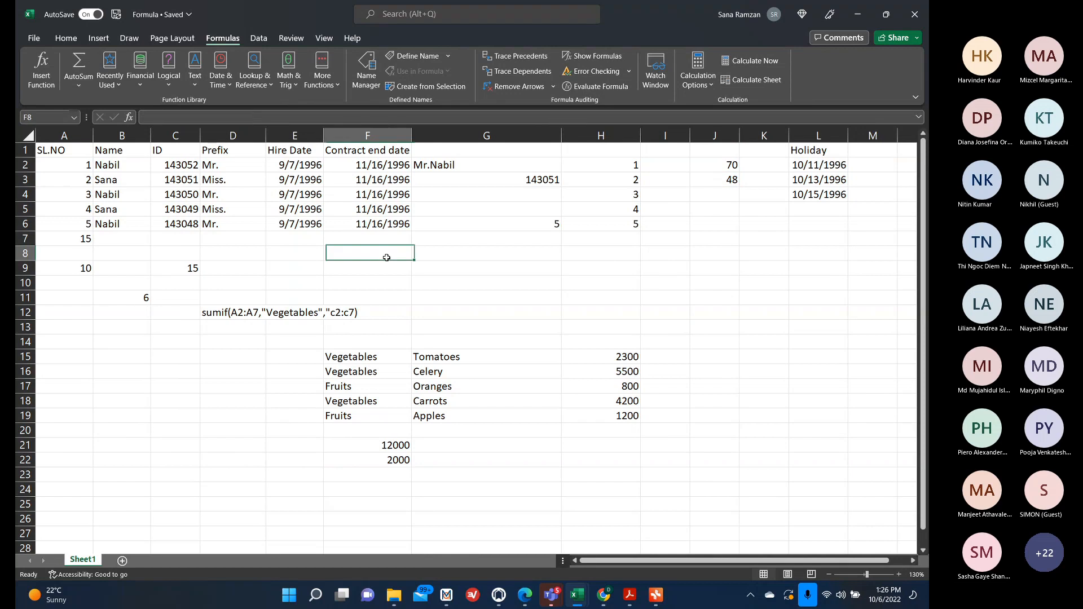
pyautogui.write('=')
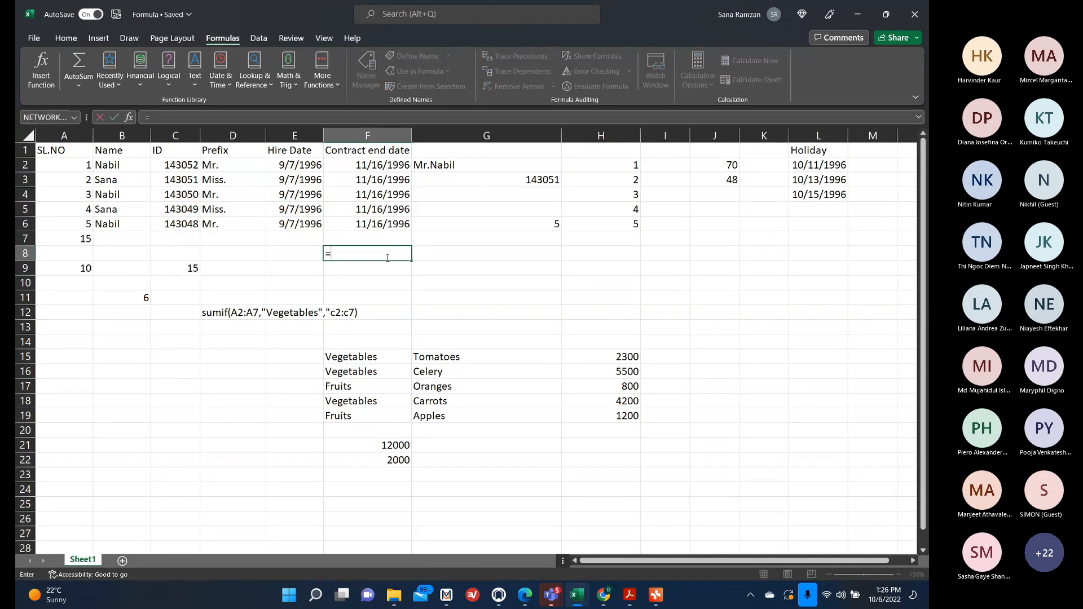
pyautogui.write('sub')
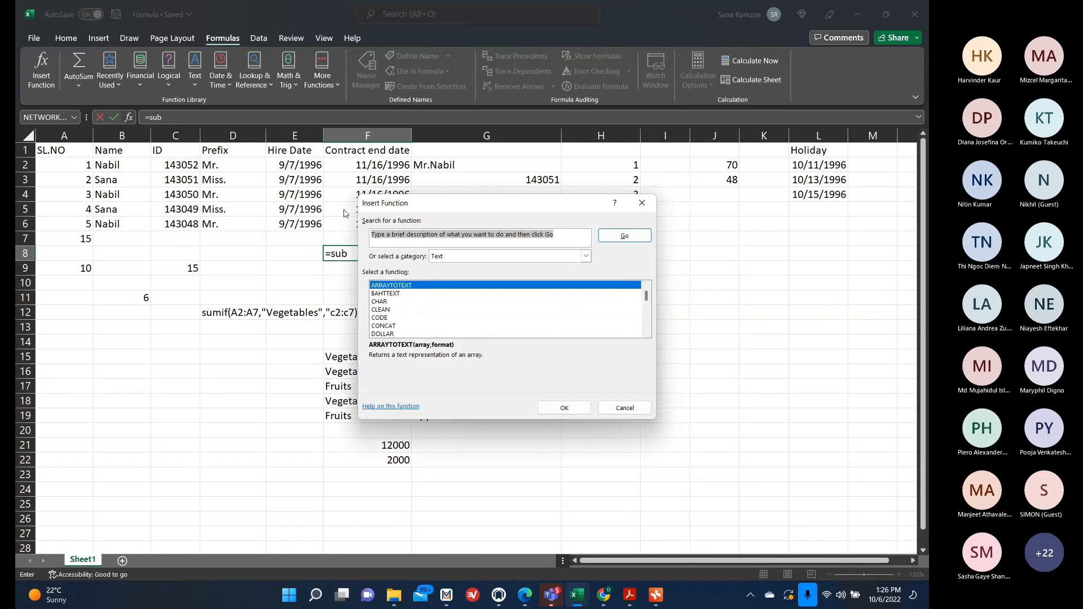
pyautogui.click(625, 407)
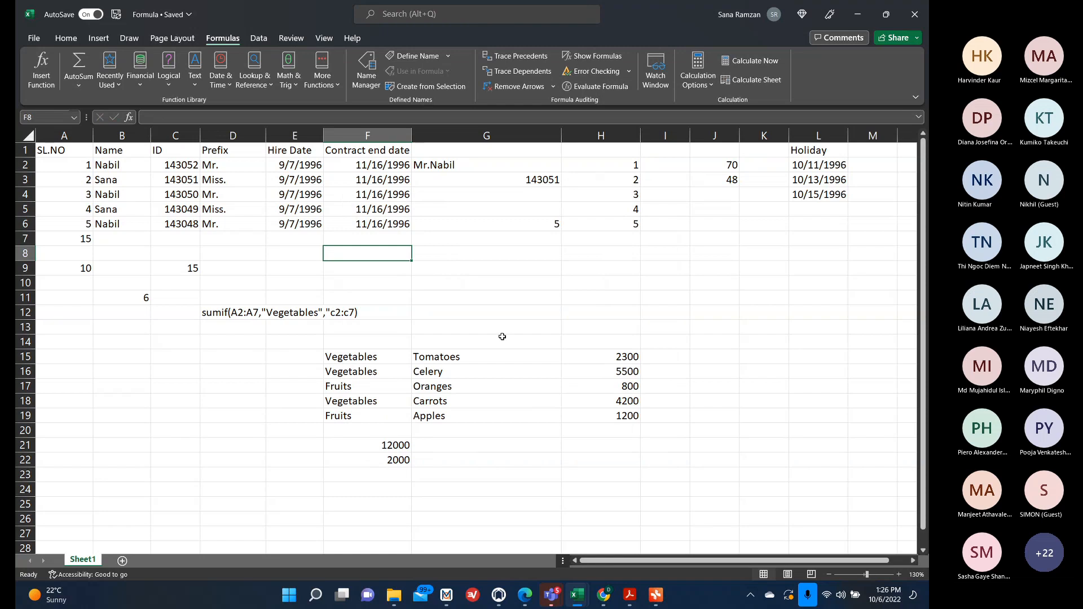
pyautogui.click(47, 118)
pyautogui.write('=sub')
pyautogui.click(365, 255)
pyautogui.doubleClick(365, 254)
pyautogui.write('=sub')
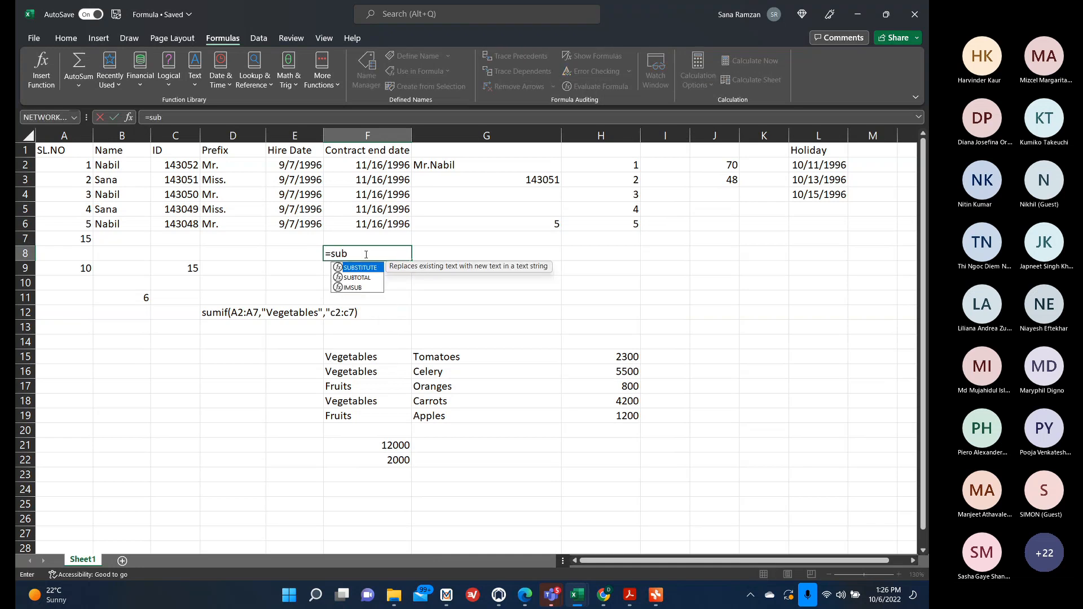
pyautogui.press('BackSpace')
pyautogui.press('BackSpace')
pyautogui.press('BackSpace')
pyautogui.press('BackSpace')
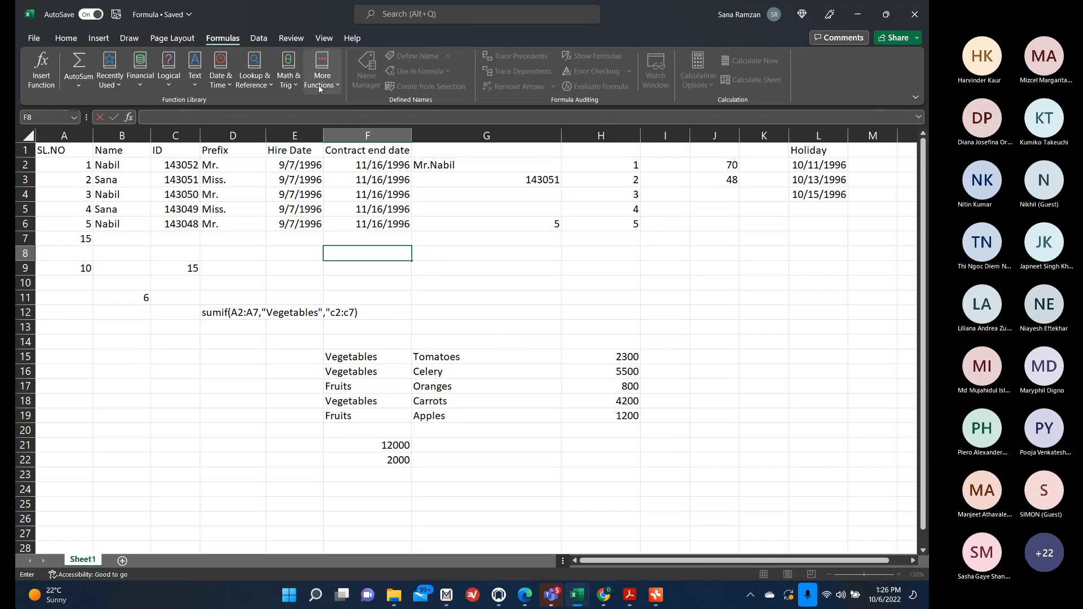
# Browse the Date & Time, Logical, Lookup & Reference, Text and Financial function lists without inserting anything.
pyautogui.click(195, 73)
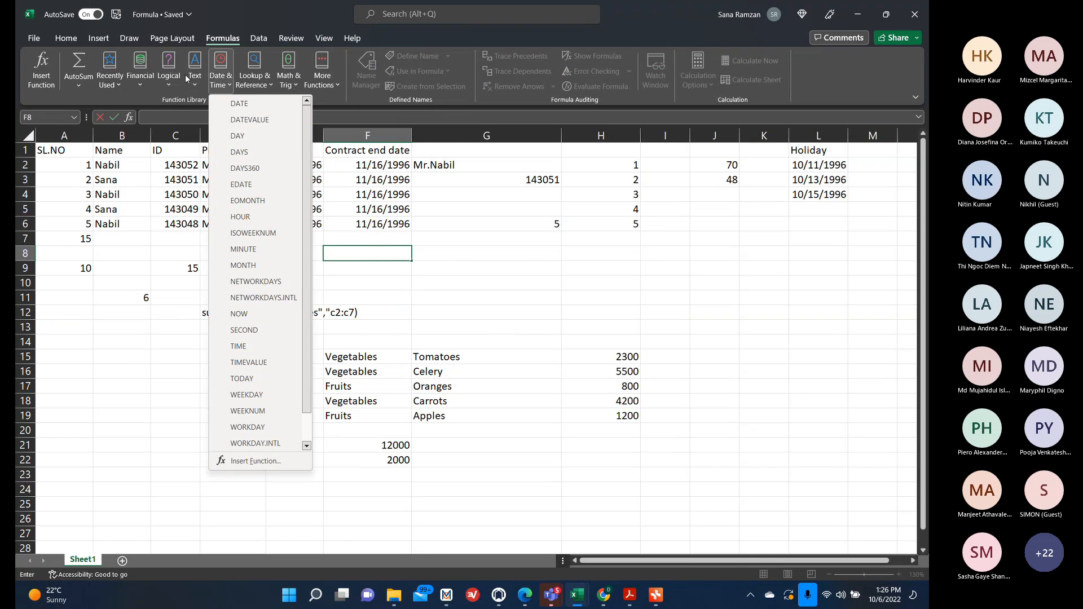
pyautogui.moveTo(176, 78)
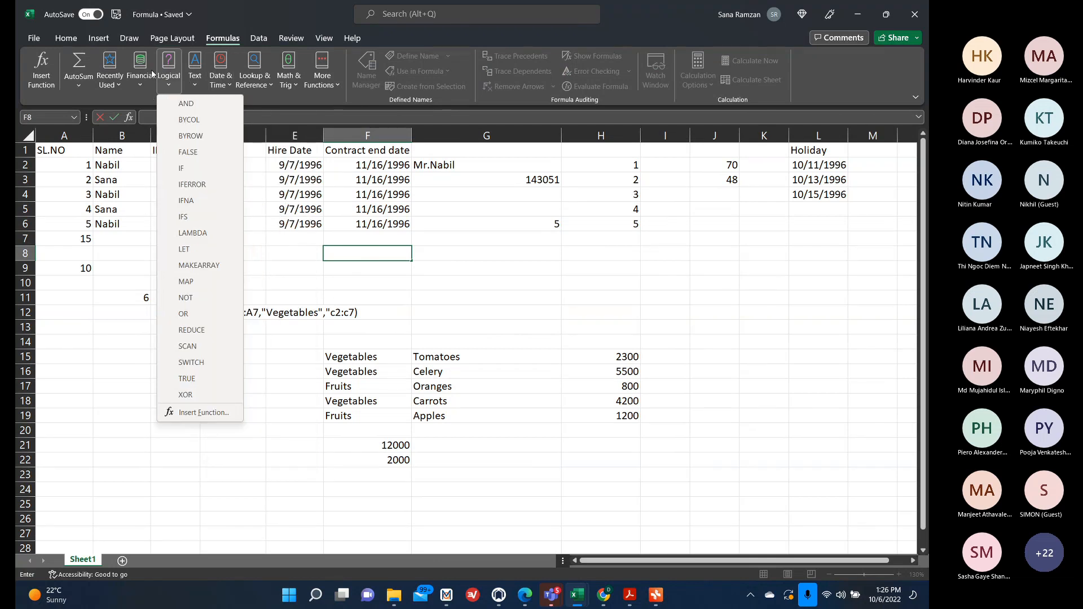
pyautogui.moveTo(263, 79)
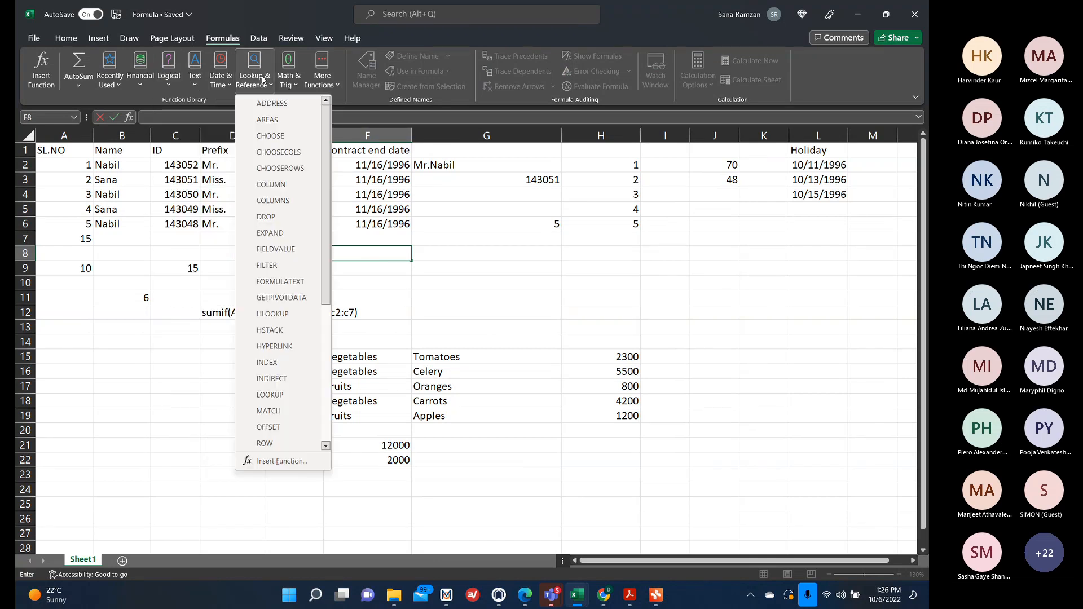
pyautogui.moveTo(211, 82)
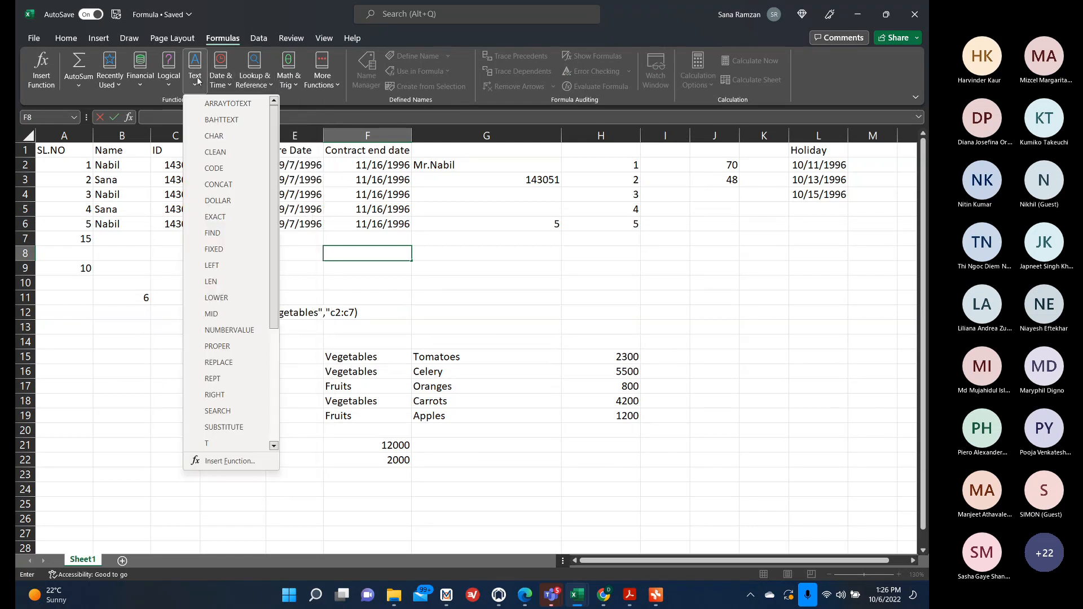
pyautogui.scroll(-4, 220, 233)
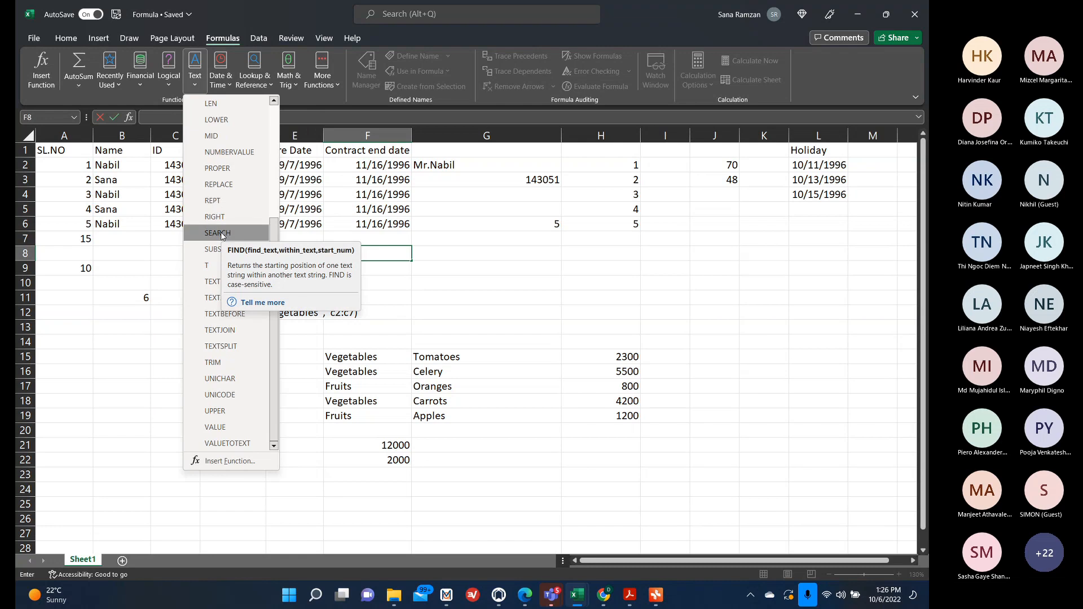
pyautogui.scroll(4, 221, 427)
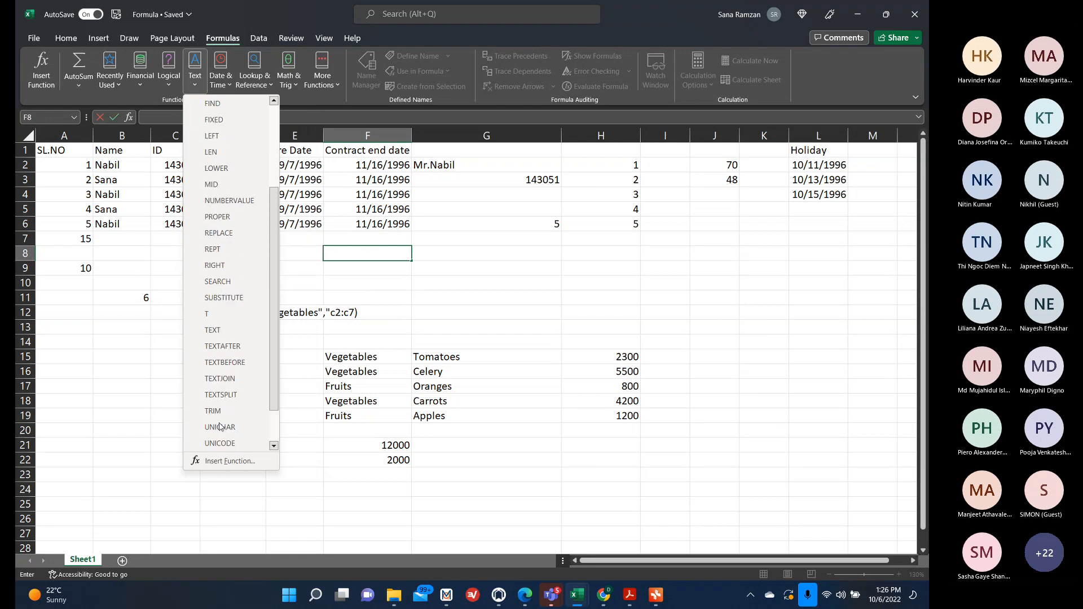
pyautogui.scroll(-4, 221, 427)
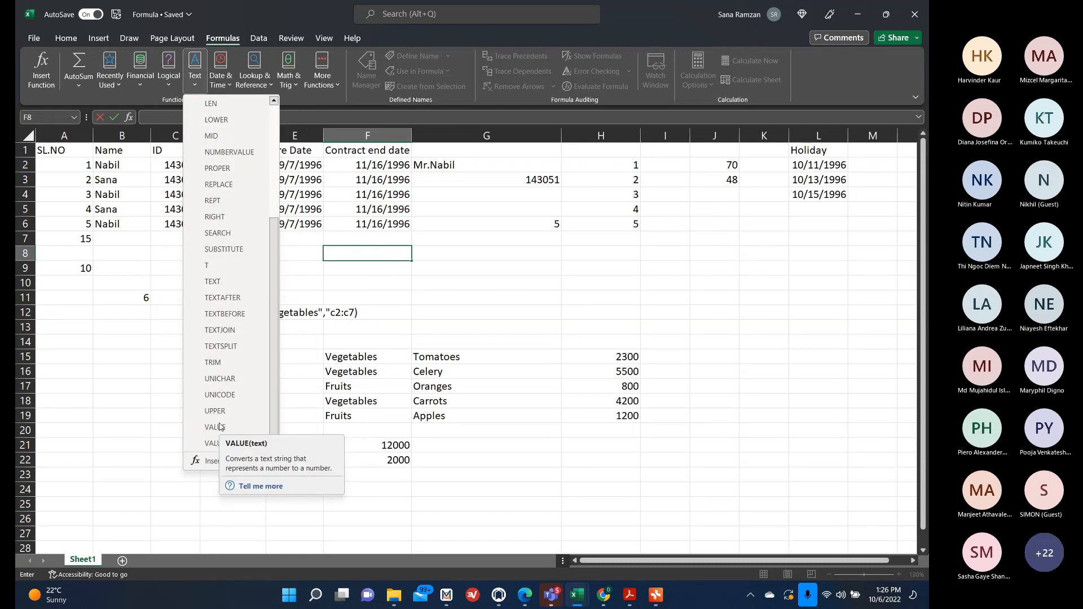
pyautogui.scroll(4, 223, 400)
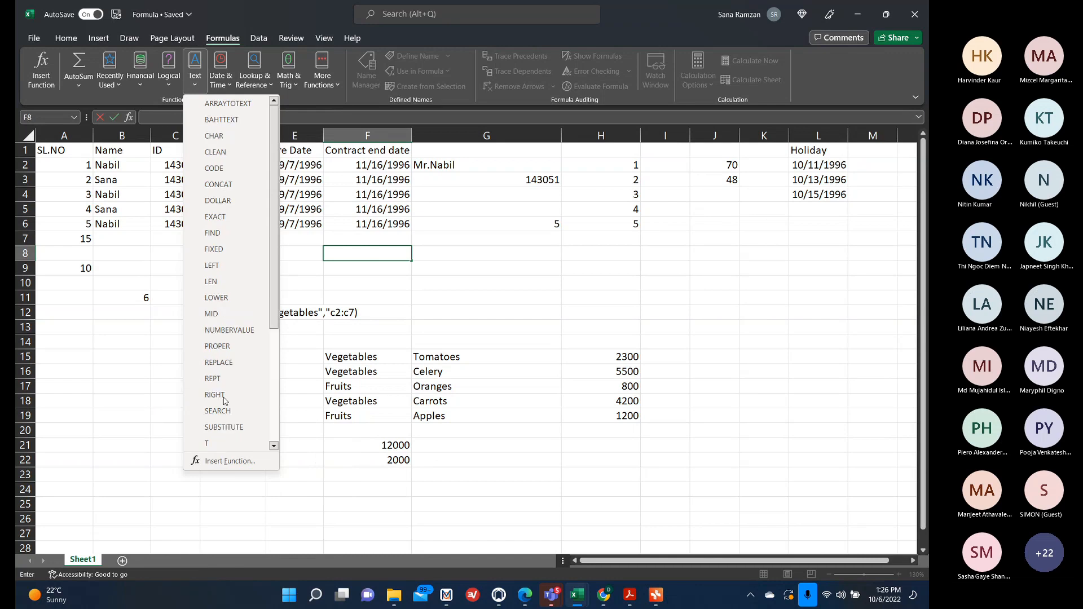
pyautogui.click(170, 70)
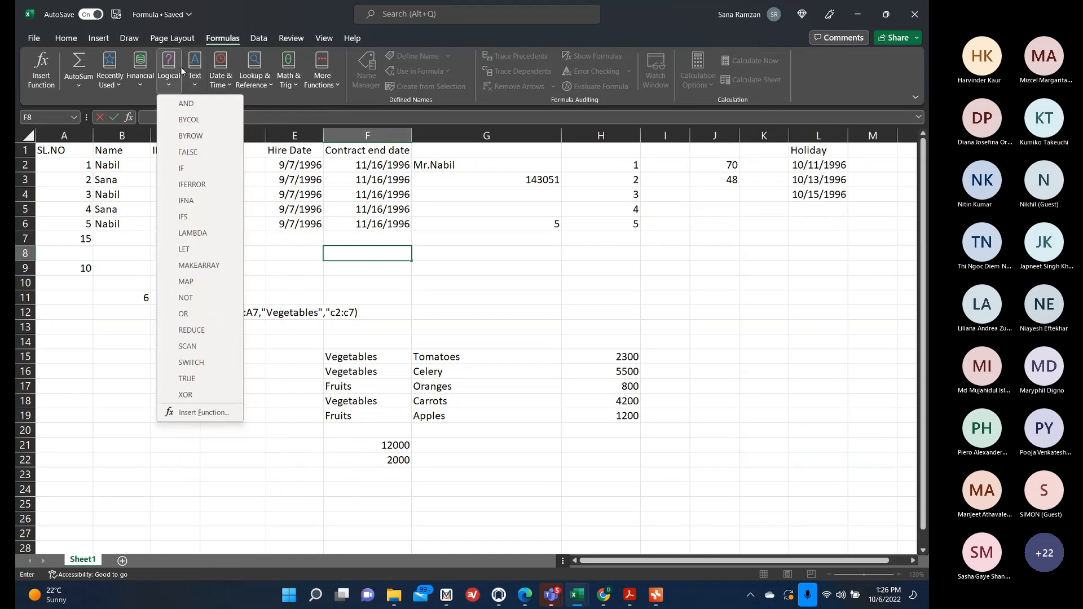
pyautogui.click(145, 71)
pyautogui.scroll(-10, 200, 258)
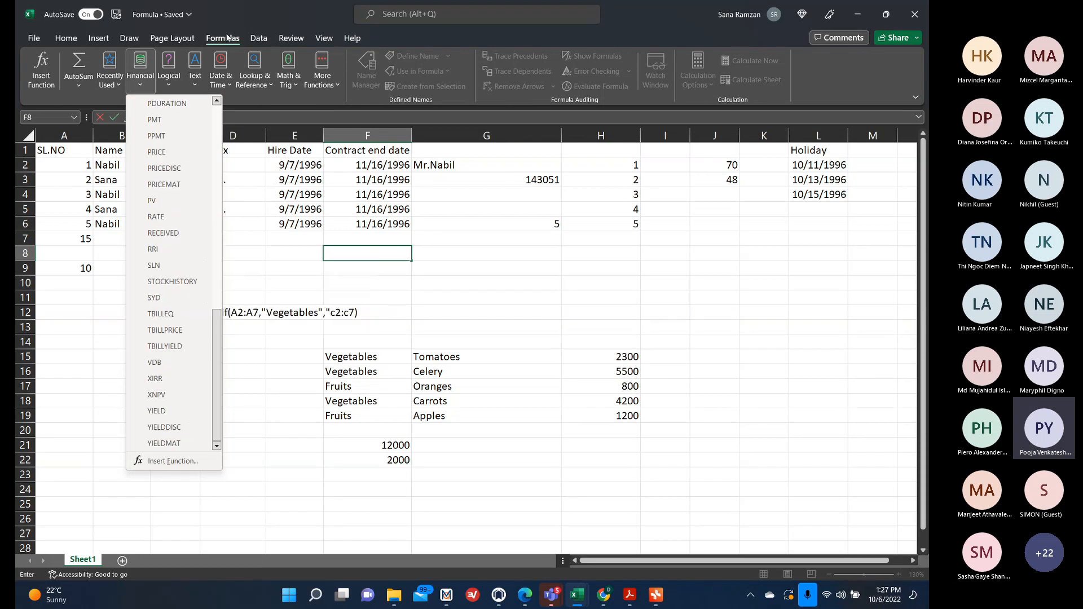
pyautogui.click(299, 95)
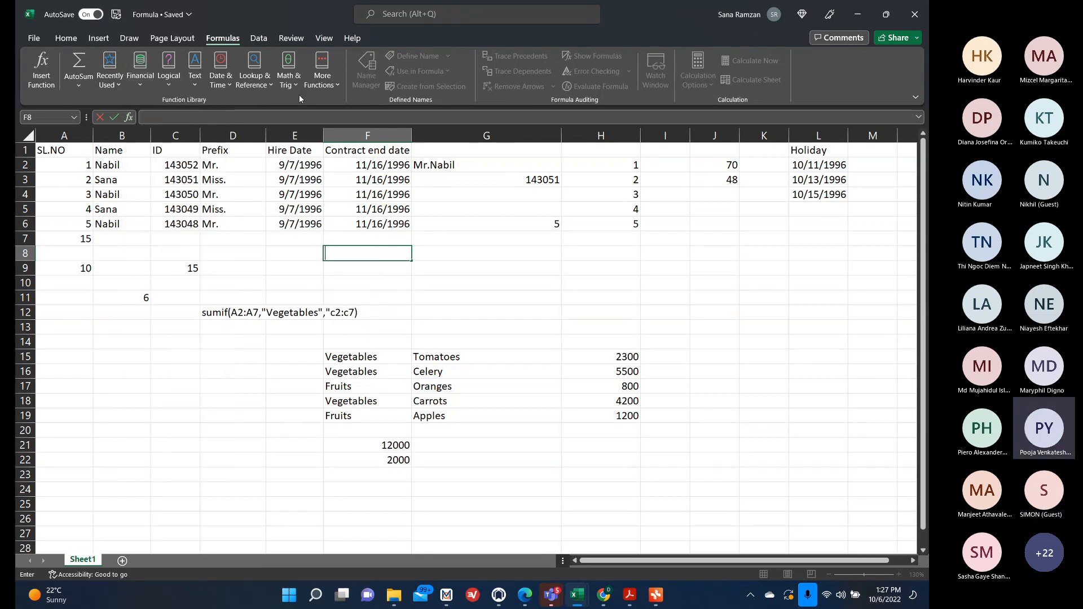
# Insert a SUBSTITUTE formula in F8 that replaces "iss" with "r" in the text of D3.
pyautogui.click(194, 73)
pyautogui.scroll(-4, 221, 219)
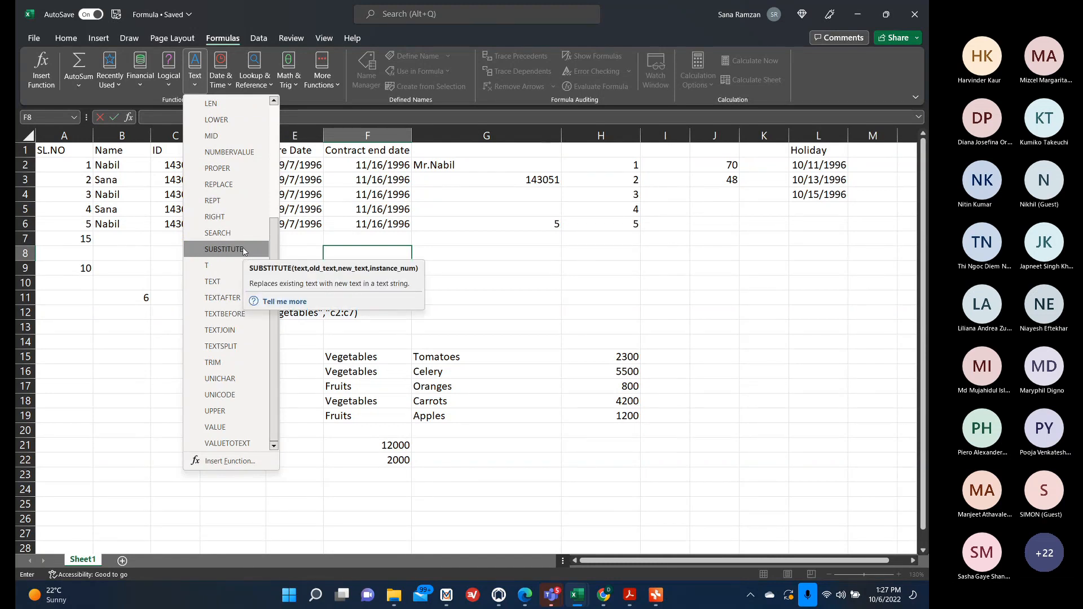
pyautogui.click(243, 249)
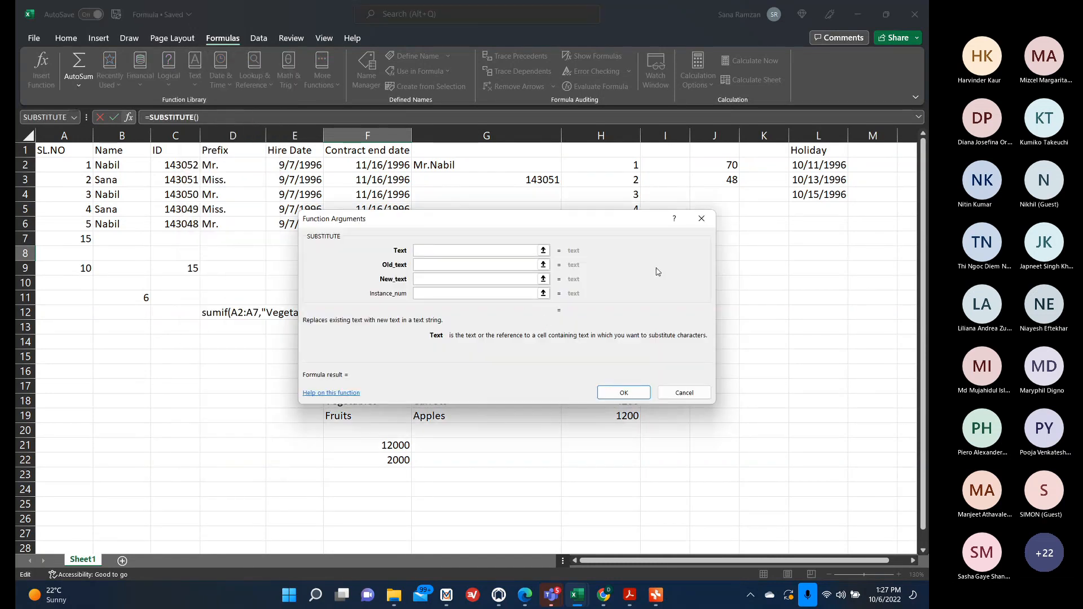
pyautogui.moveTo(575, 220); pyautogui.dragTo(636, 291)
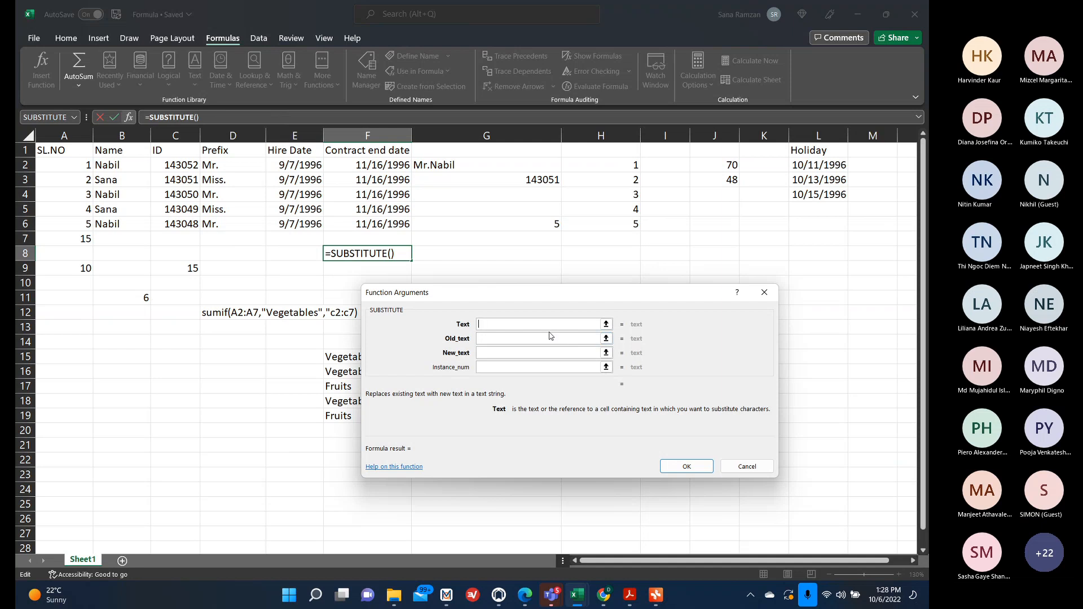
pyautogui.click(219, 181)
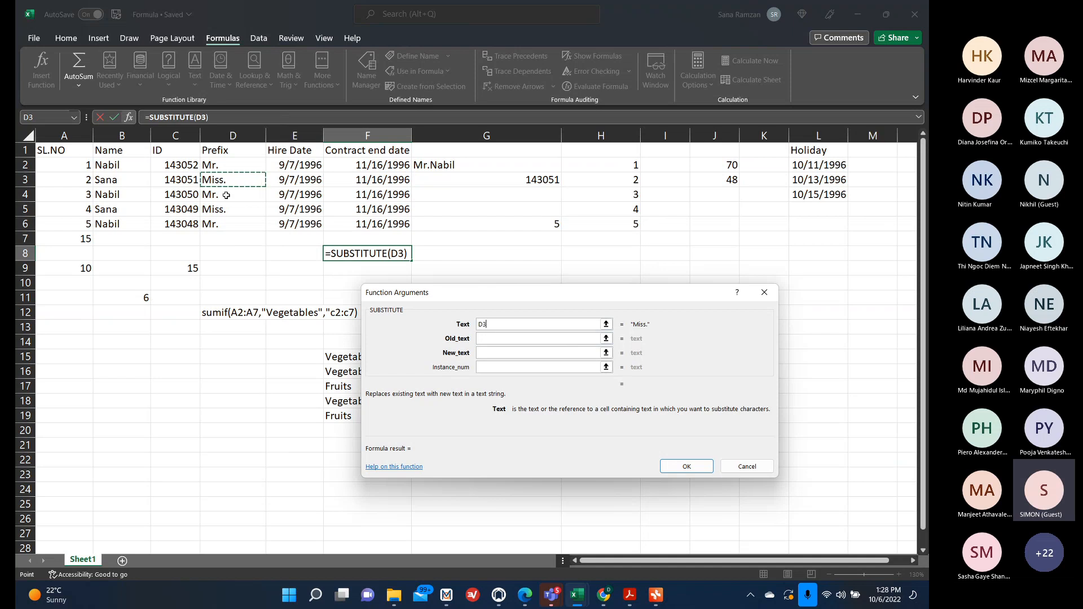
pyautogui.click(489, 339)
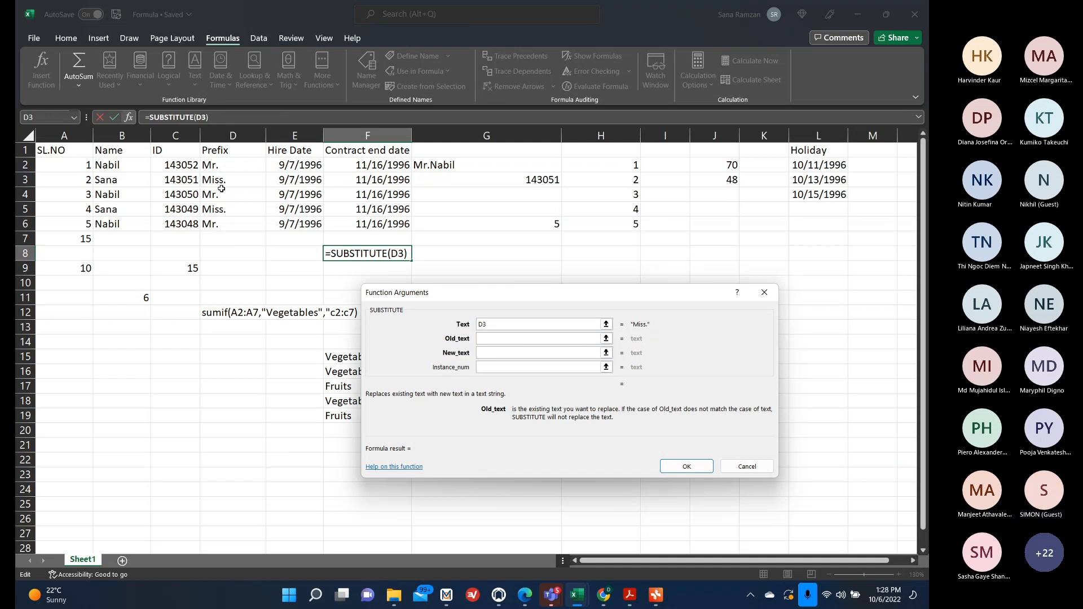
pyautogui.write('"iss"')
pyautogui.click(496, 352)
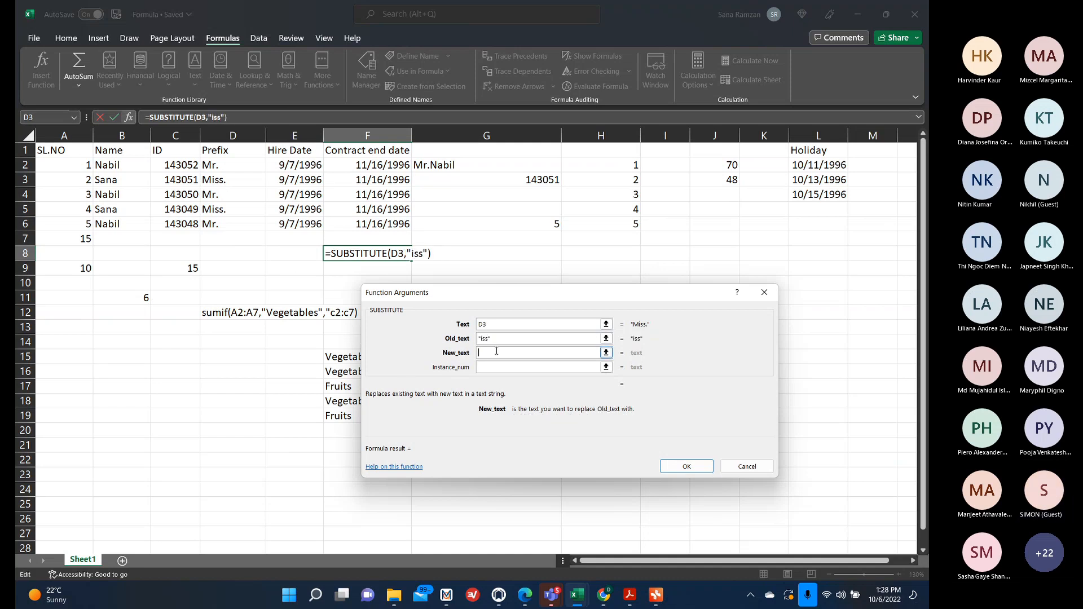
pyautogui.write('"r"')
pyautogui.click(700, 466)
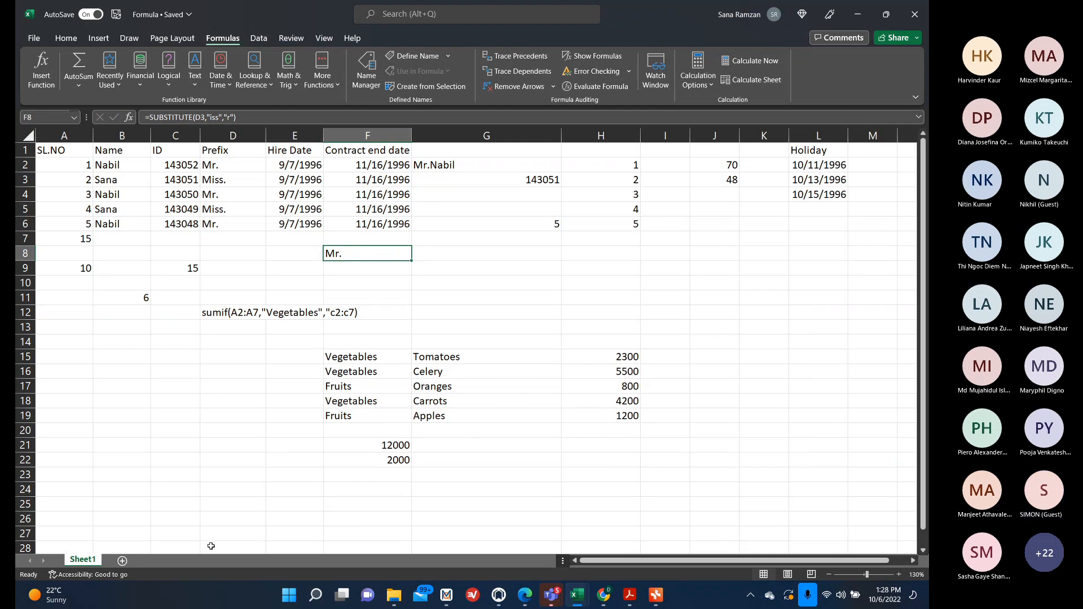
# Enter Female in D26 and Male in E26, then clear D26 again.
pyautogui.click(209, 515)
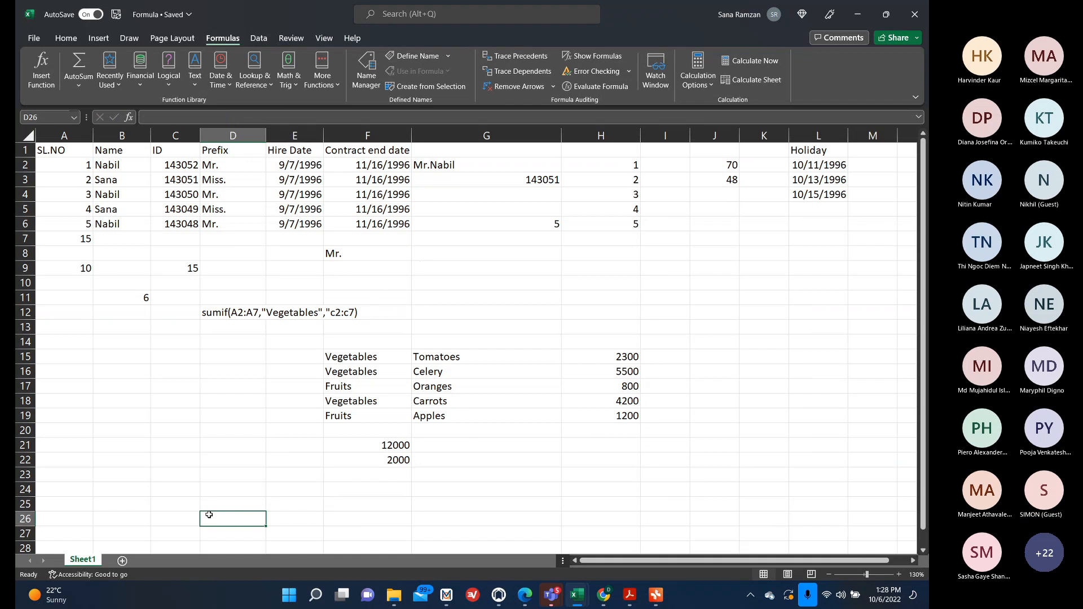
pyautogui.click(189, 519)
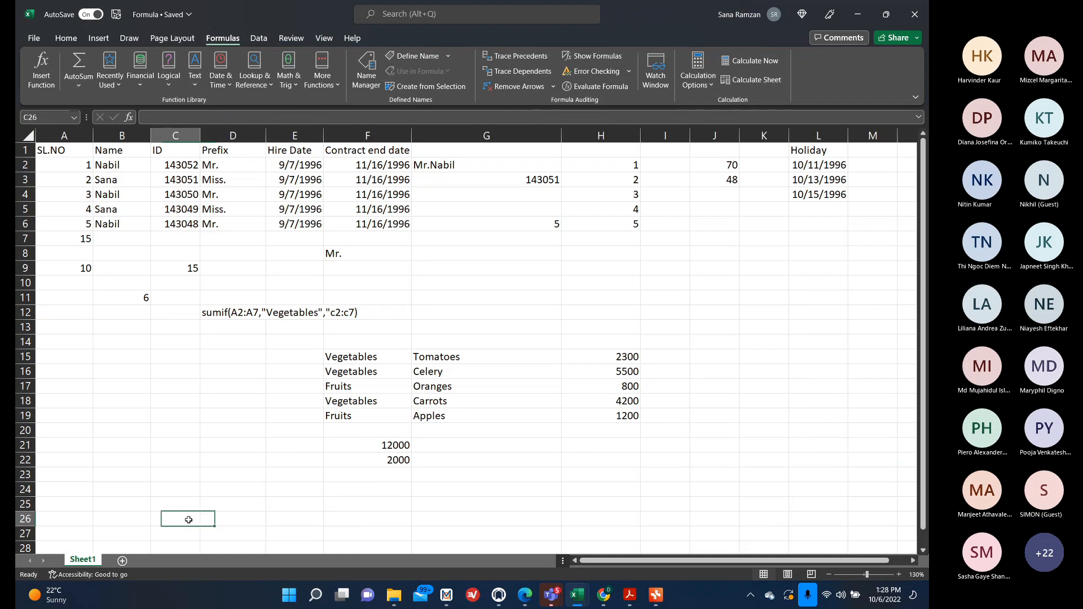
pyautogui.click(220, 520)
pyautogui.write('Female')
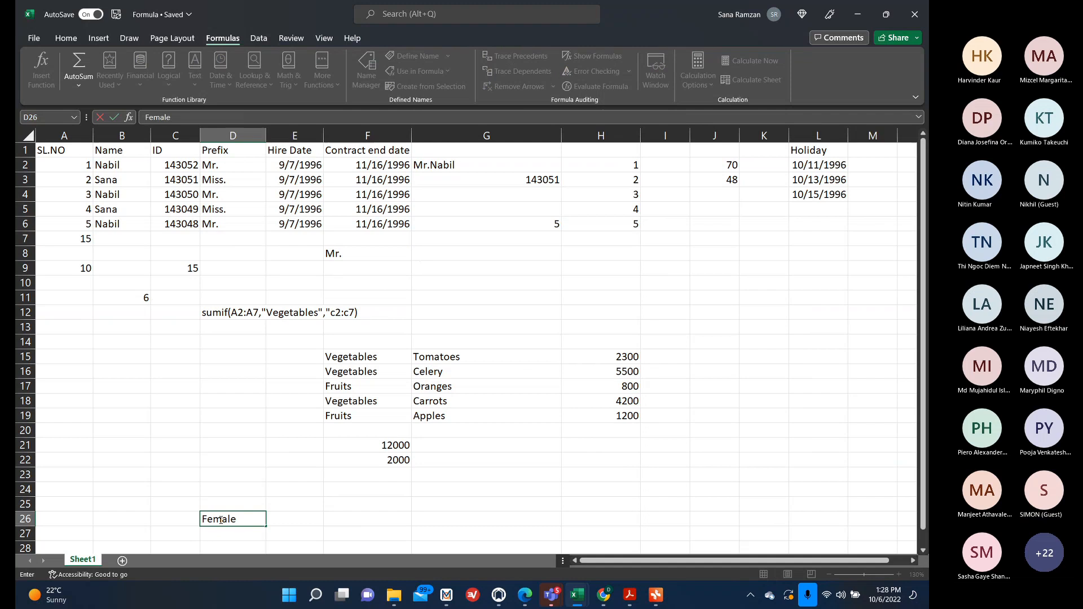
pyautogui.press('Tab')
pyautogui.write('Malw\\')
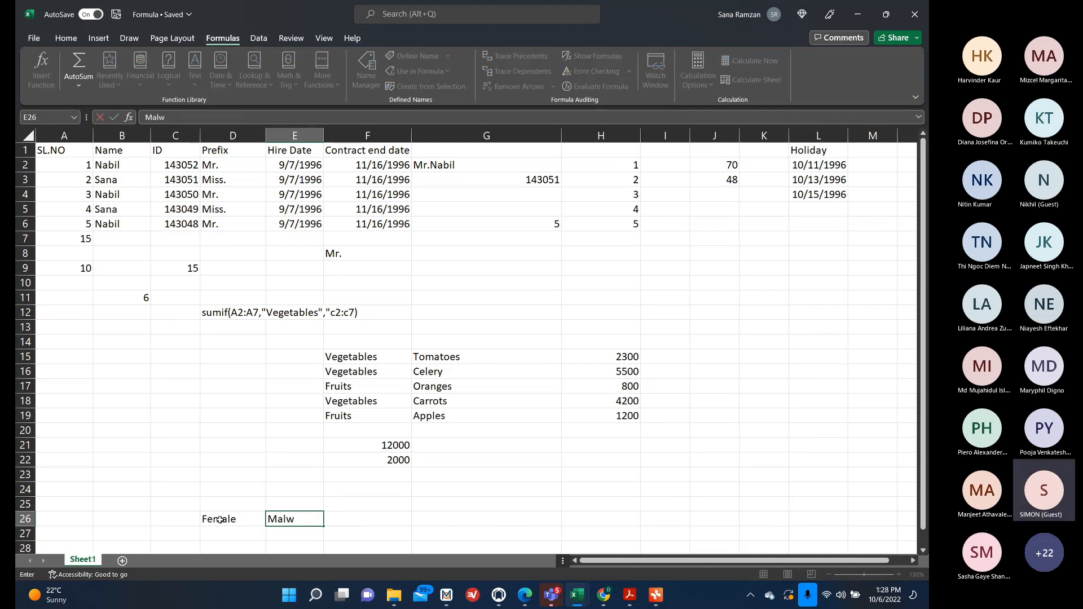
pyautogui.press('BackSpace')
pyautogui.press('BackSpace')
pyautogui.write('e')
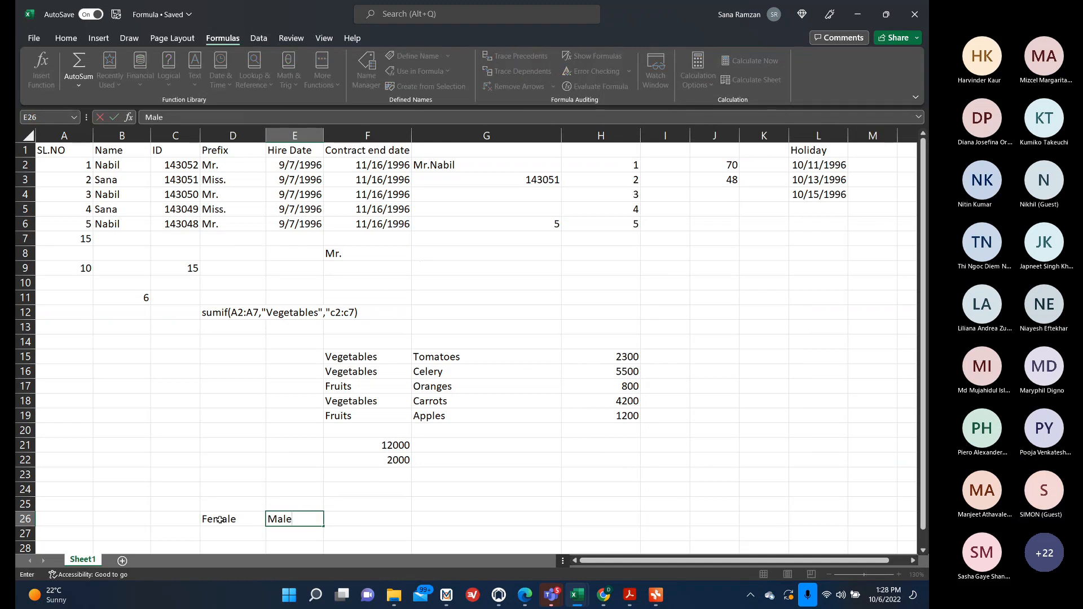
pyautogui.click(220, 520)
pyautogui.click(291, 519)
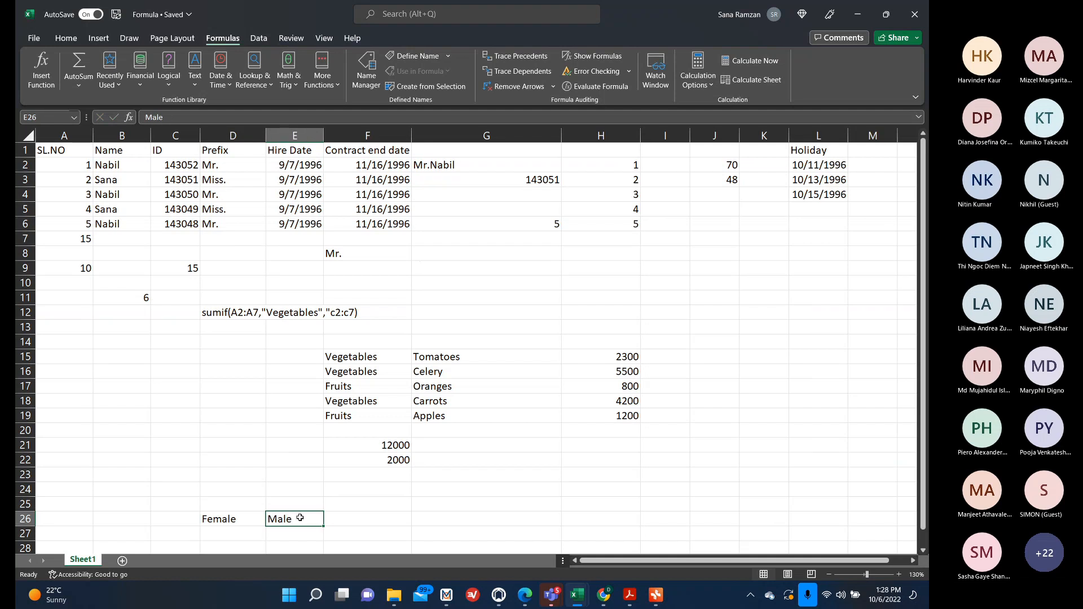
pyautogui.click(232, 519)
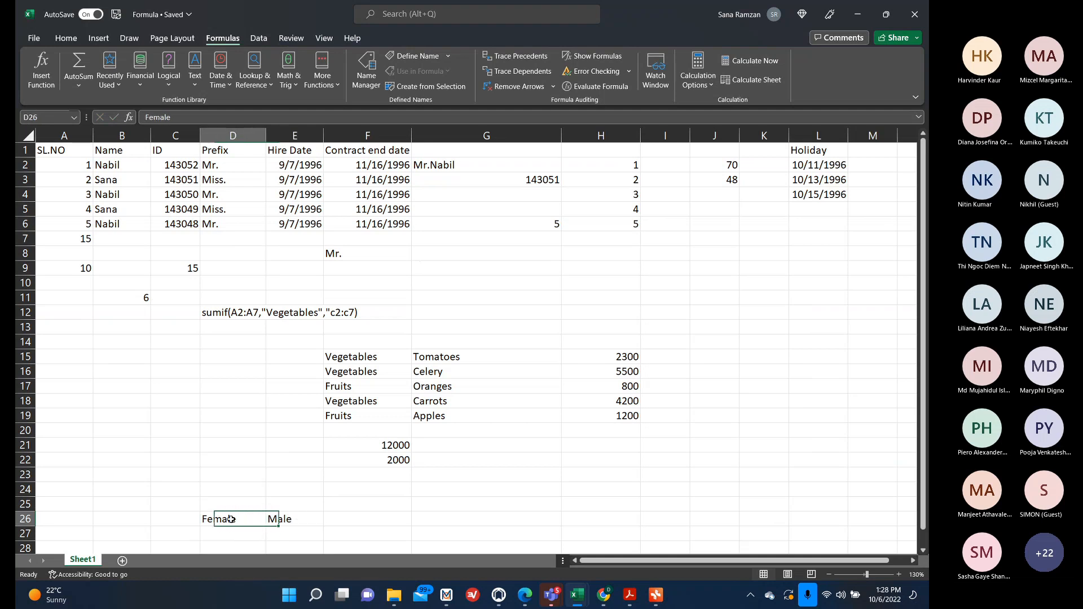
pyautogui.press('BackSpace')
# Enter Female in F26 and clear the Male entry from E26.
pyautogui.click(345, 520)
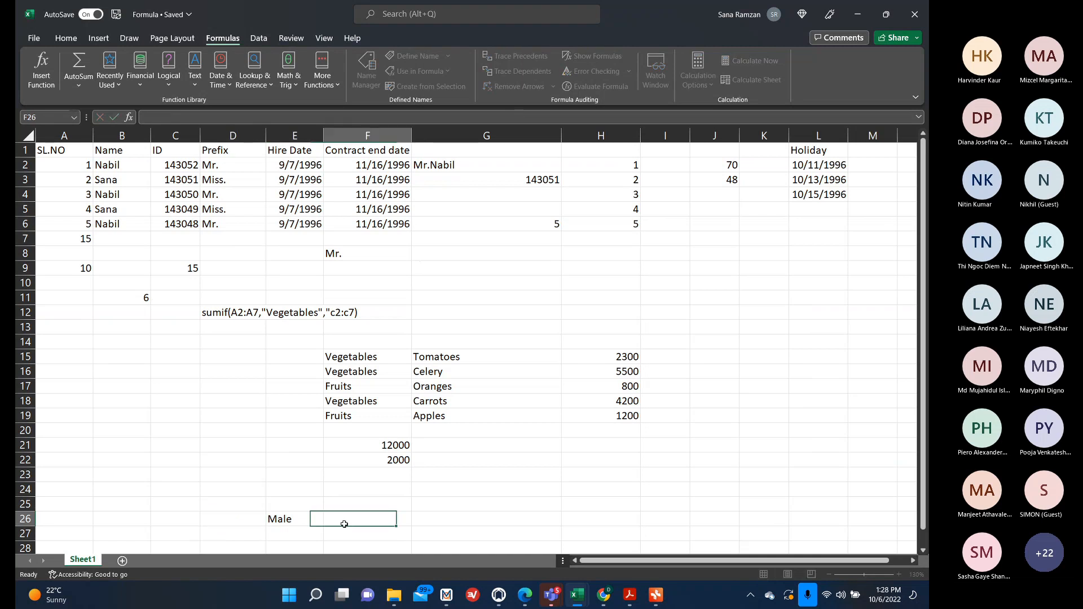
pyautogui.write('Female')
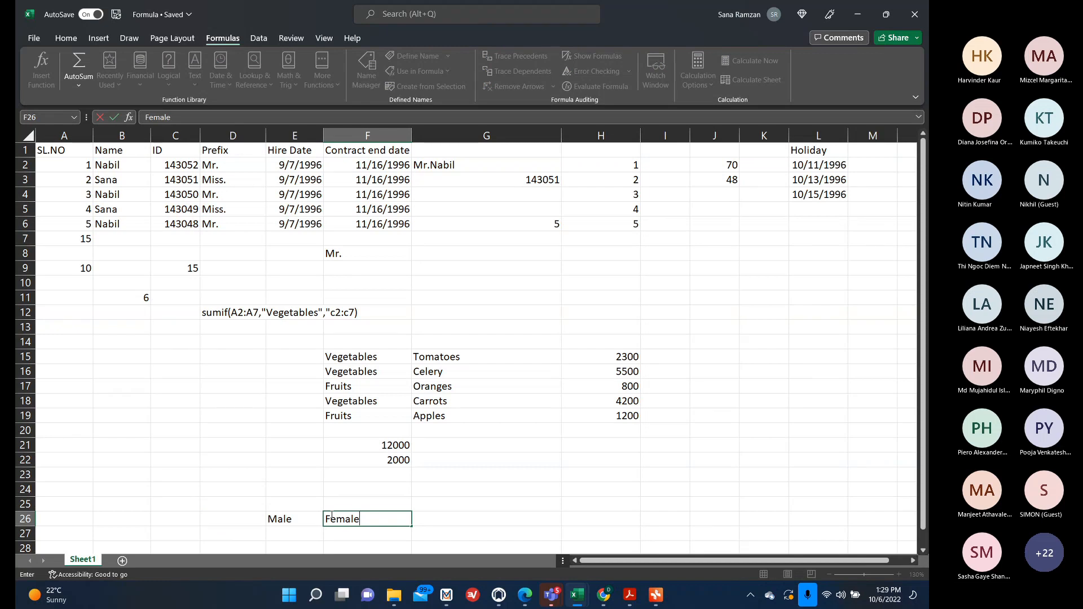
pyautogui.click(293, 522)
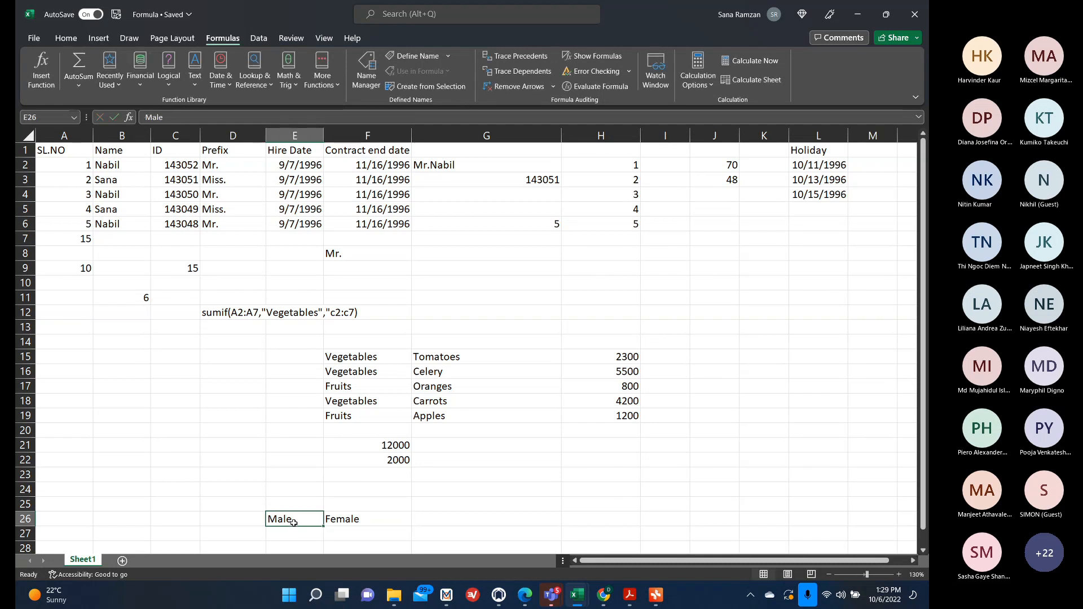
pyautogui.press('BackSpace')
pyautogui.press('Tab')
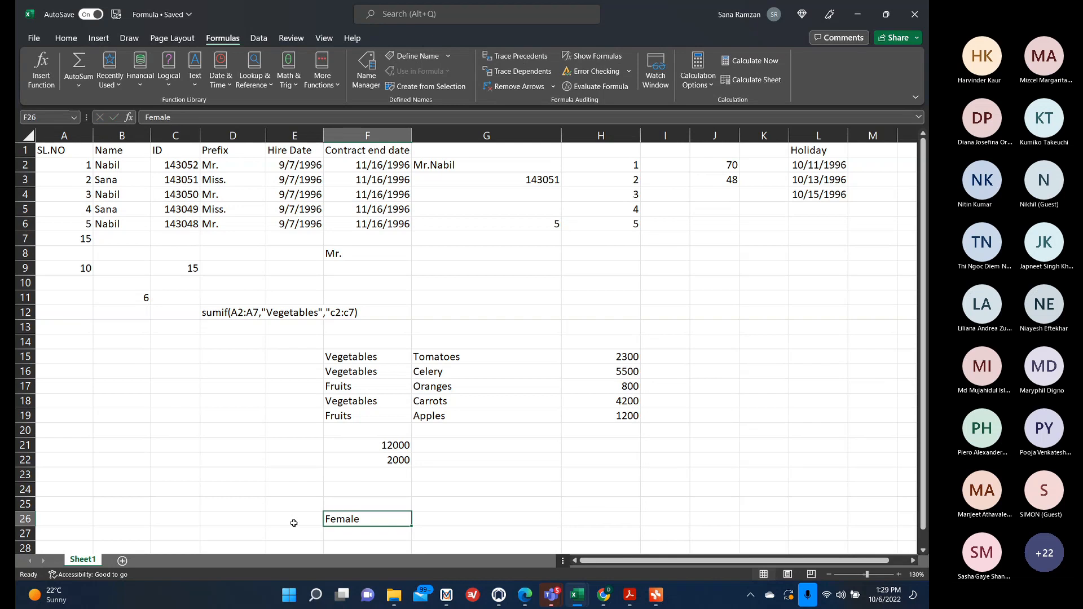
# In F26, insert a REPLACE formula replacing 3 characters of "Miss" starting at position 2 with "r".
pyautogui.press('BackSpace')
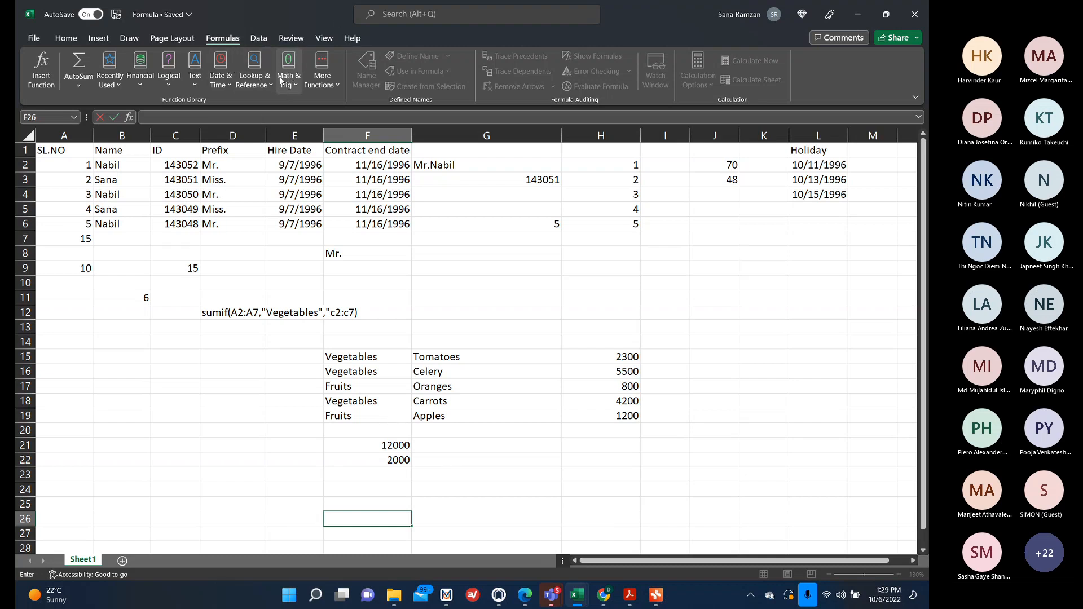
pyautogui.click(194, 76)
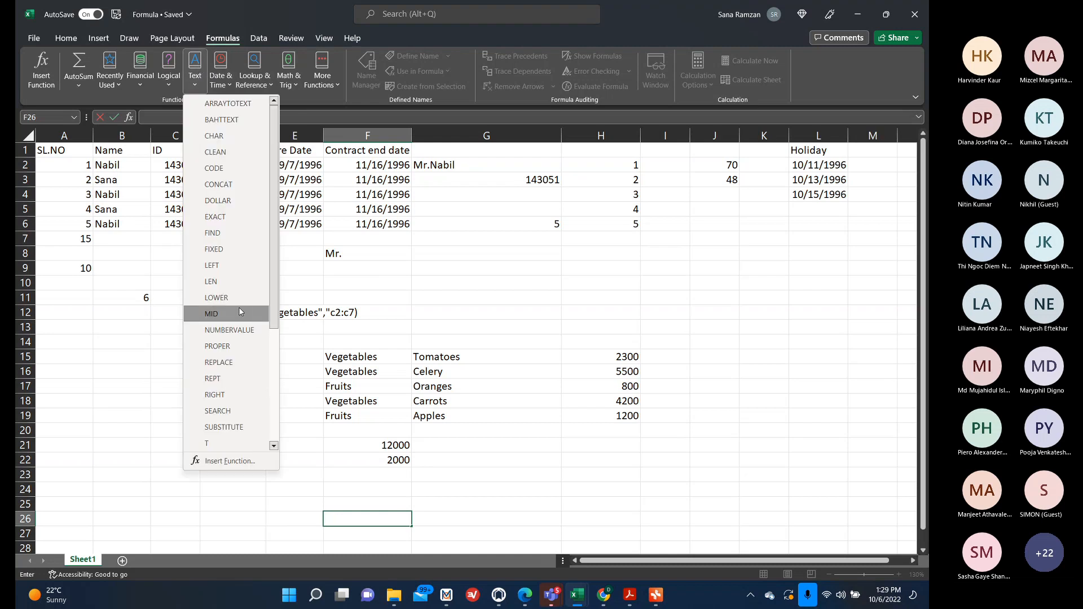
pyautogui.scroll(-4, 239, 311)
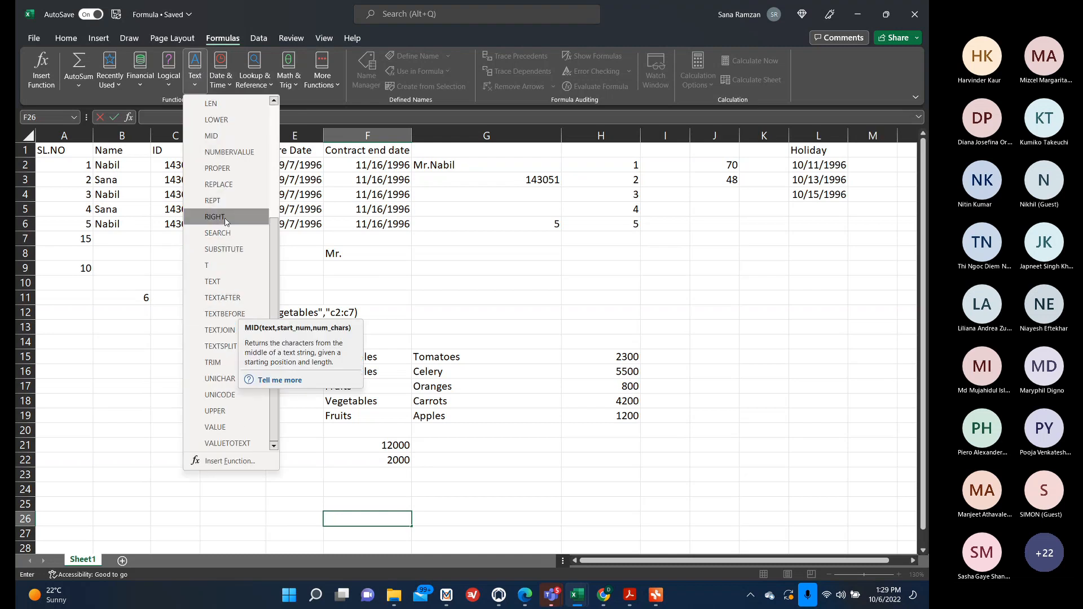
pyautogui.click(219, 185)
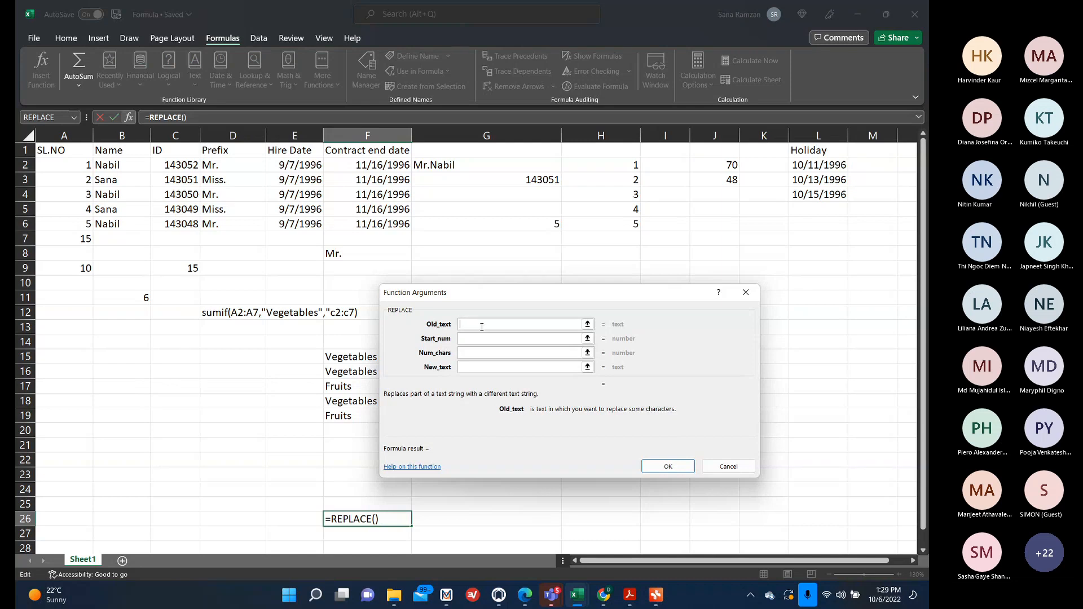
pyautogui.write('Miss')
pyautogui.click(478, 338)
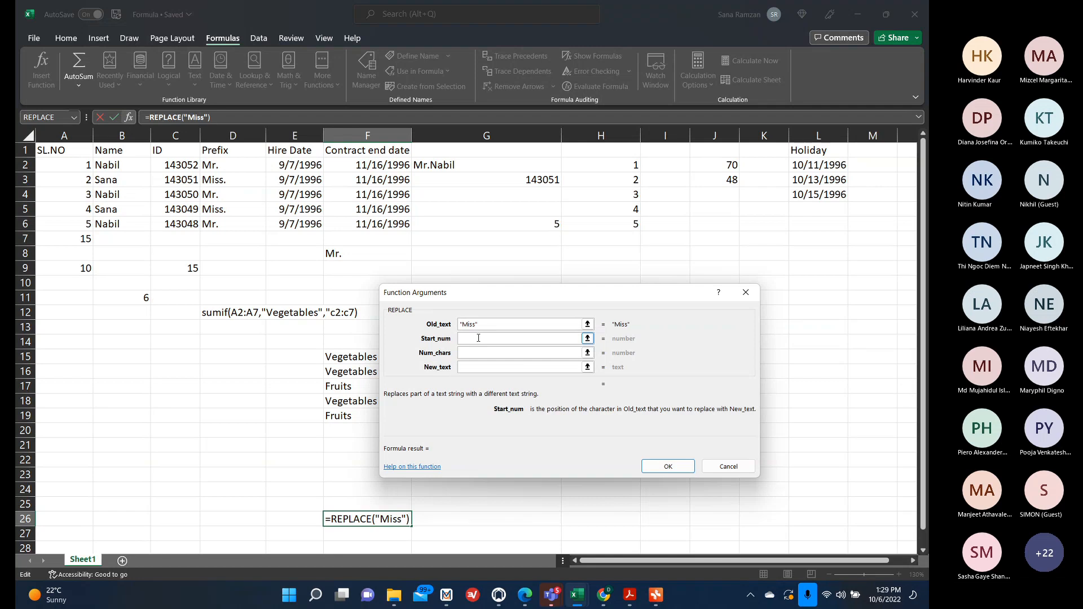
pyautogui.write('2')
pyautogui.click(475, 354)
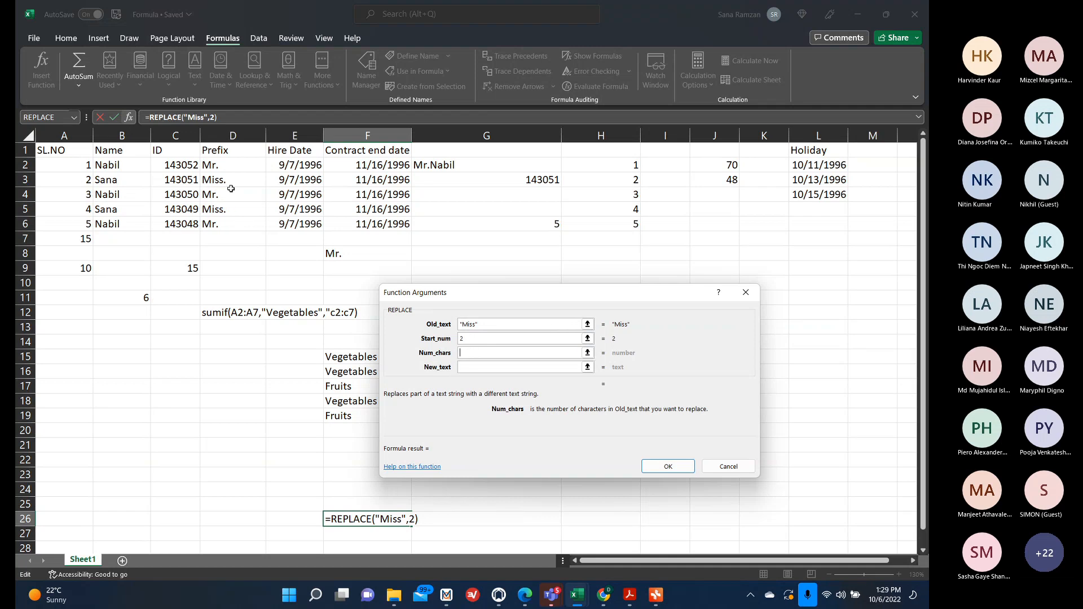
pyautogui.write('3')
pyautogui.click(483, 367)
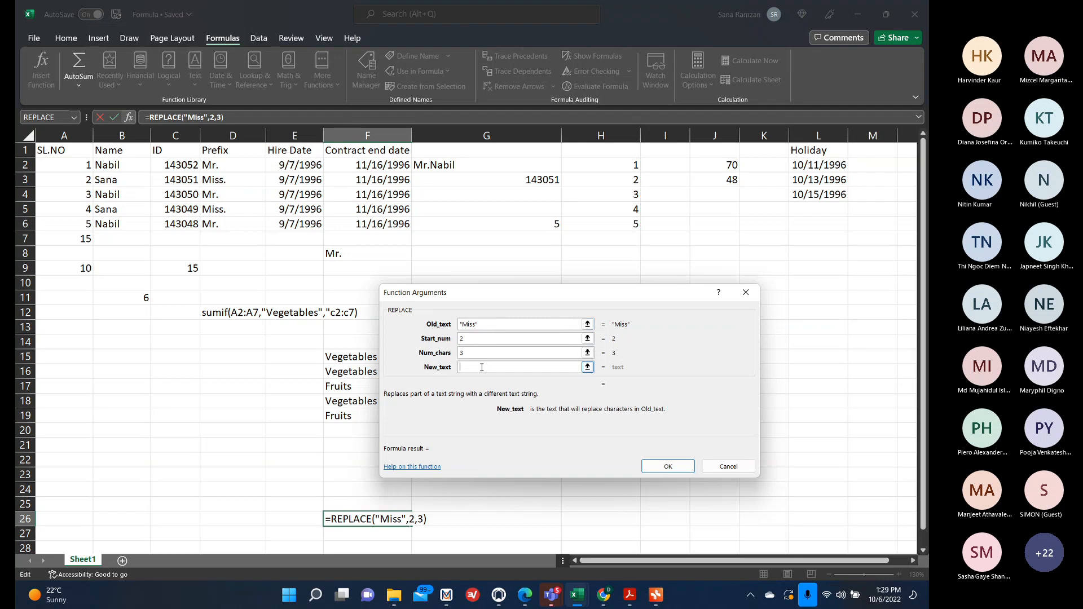
pyautogui.write('r')
pyautogui.click(668, 466)
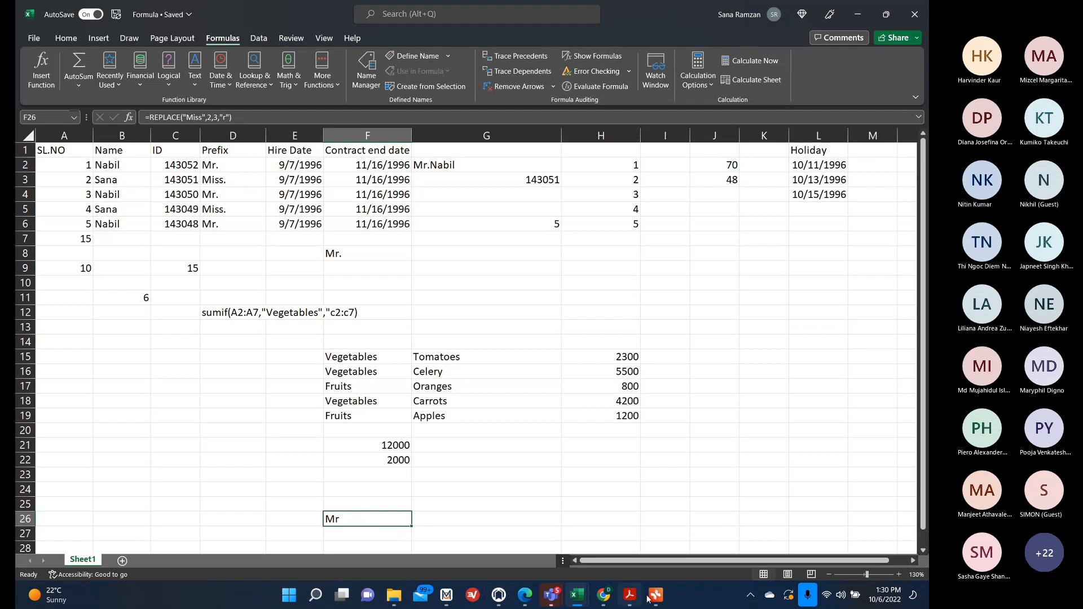
# Enter the labels MINIF in K11 and MAXIF in K12.
pyautogui.click(749, 304)
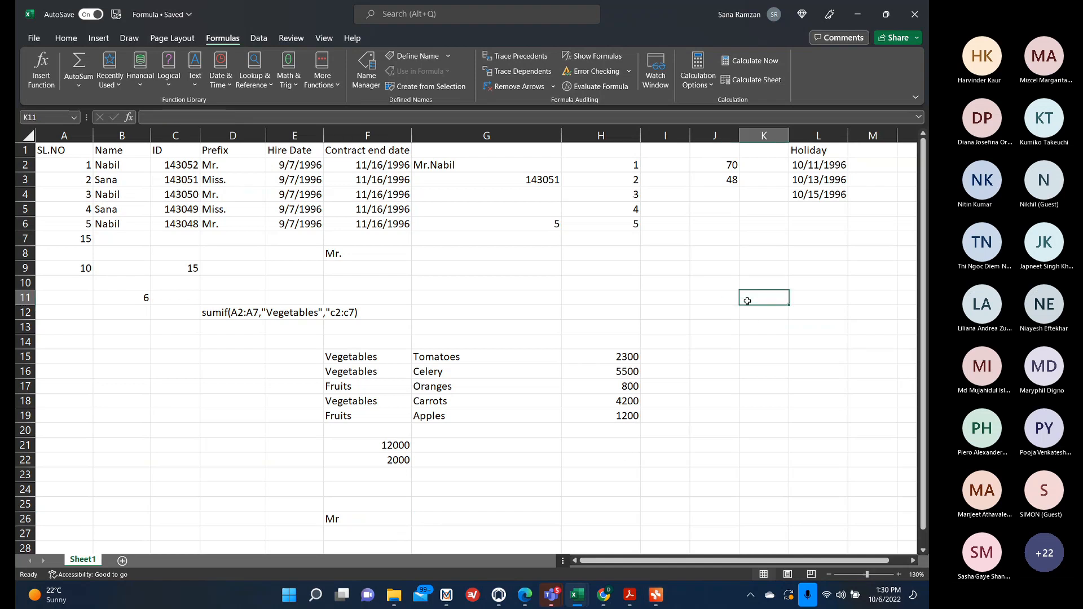
pyautogui.write('MINIF')
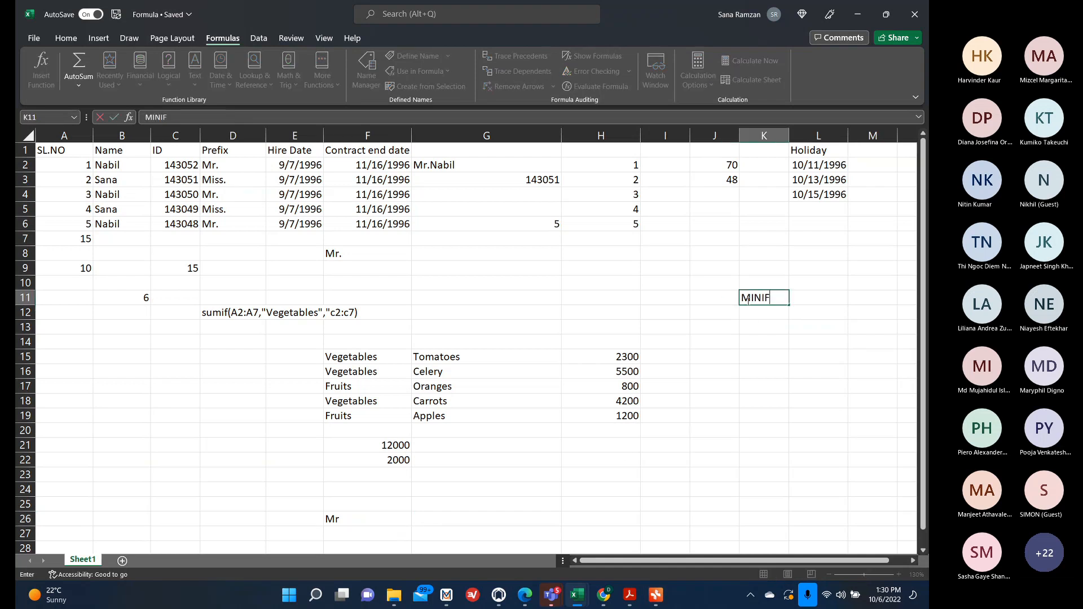
pyautogui.press('Return')
pyautogui.write('MAXIF')
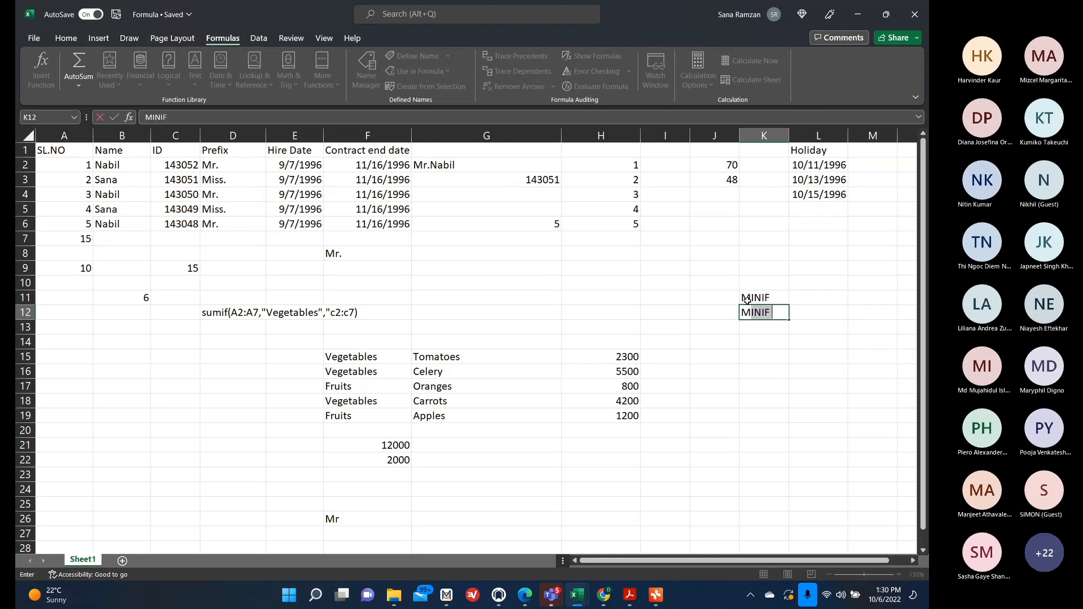
pyautogui.click(785, 355)
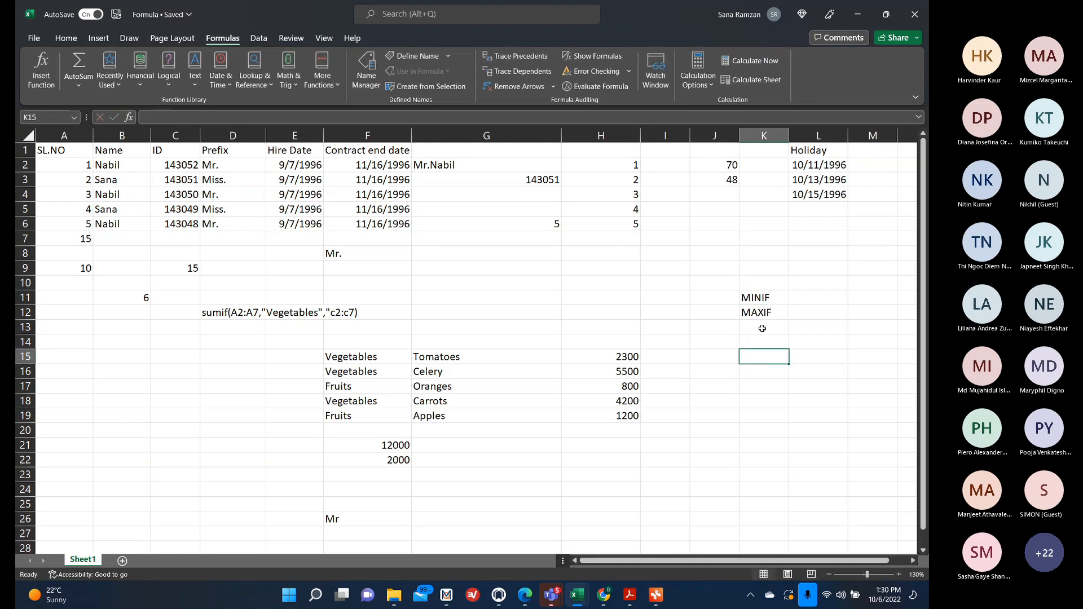
# Enter =MIN(IF(A2:A6<5,C2:C6)) in B15 and accept the suggested formula correction.
pyautogui.click(130, 362)
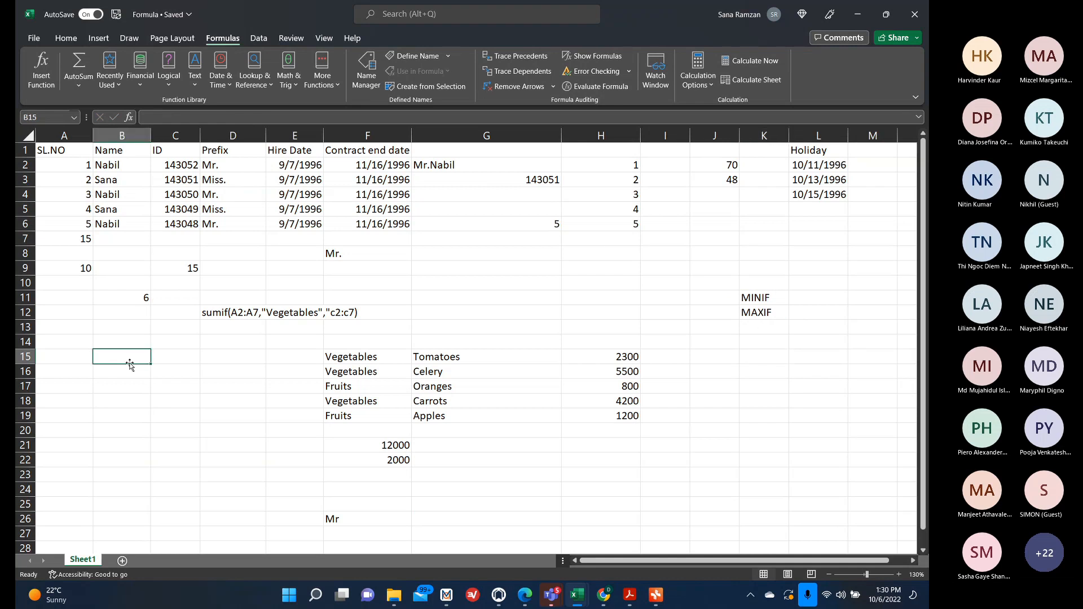
pyautogui.write('=min')
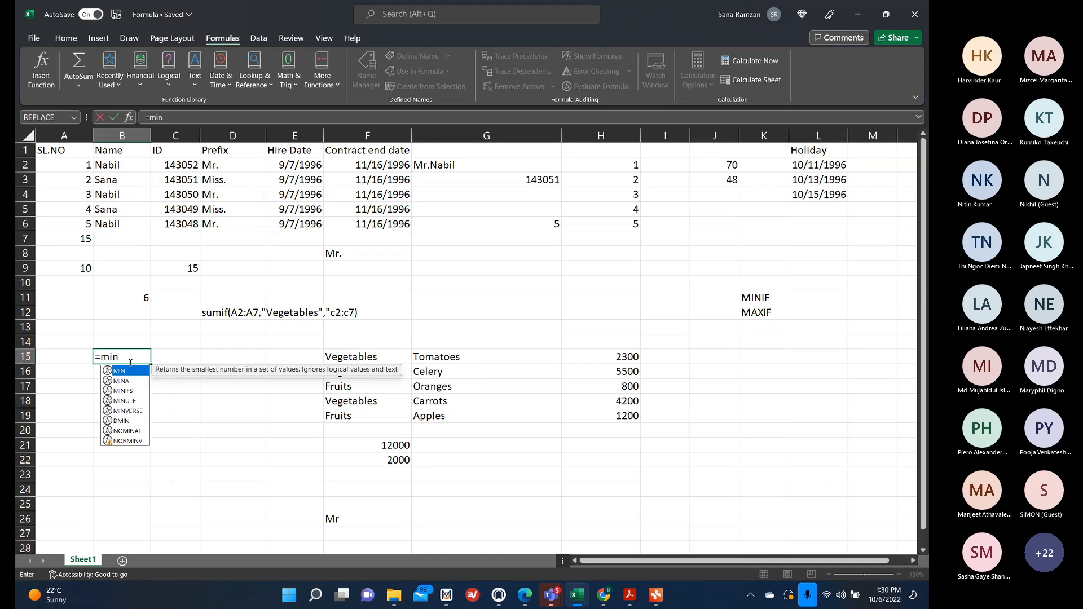
pyautogui.write('(')
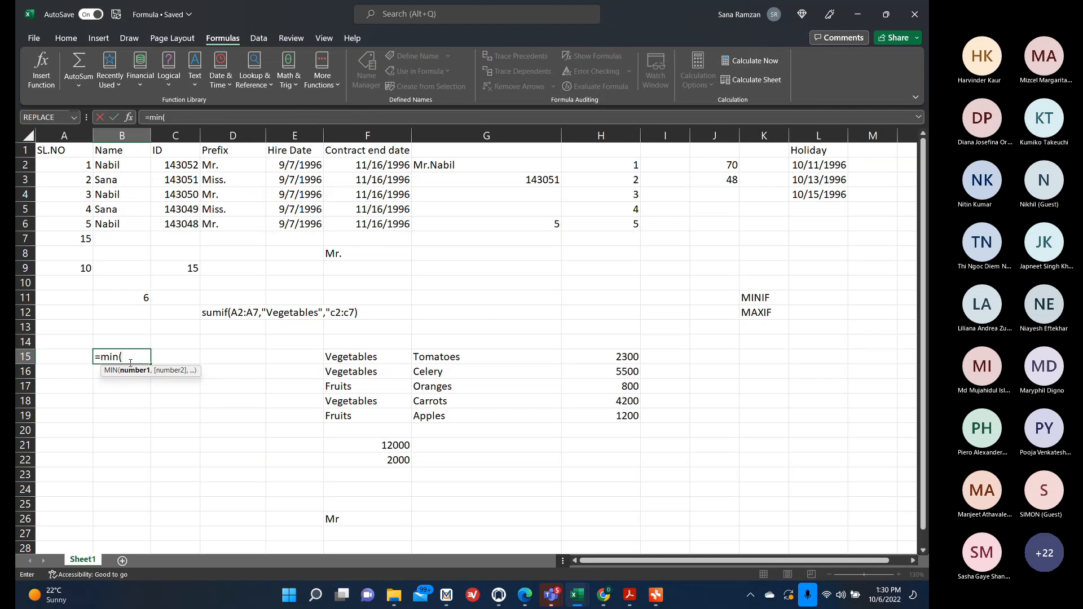
pyautogui.write('if')
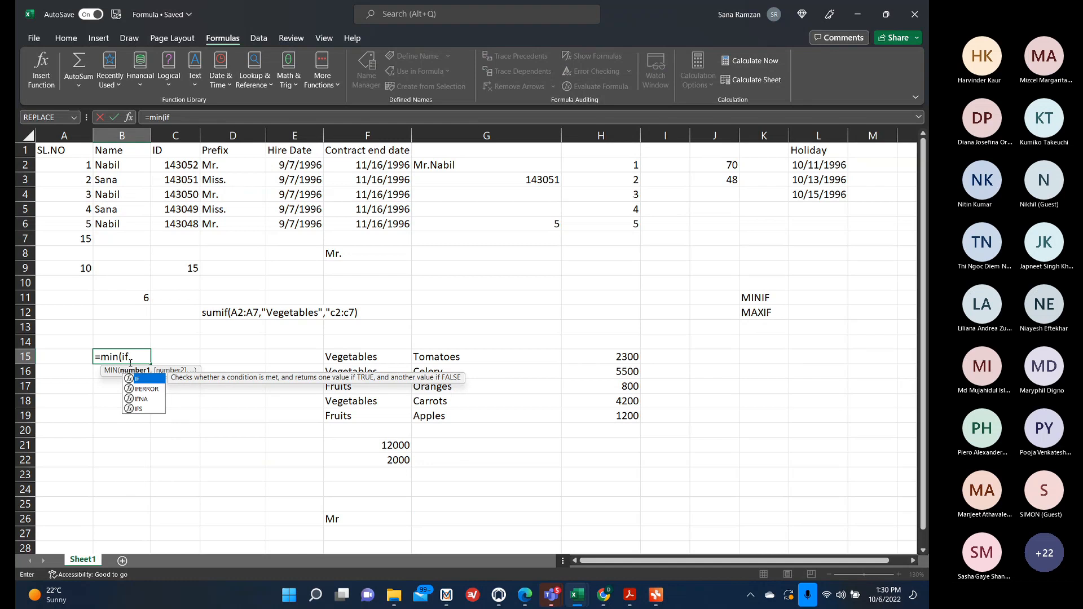
pyautogui.write('(')
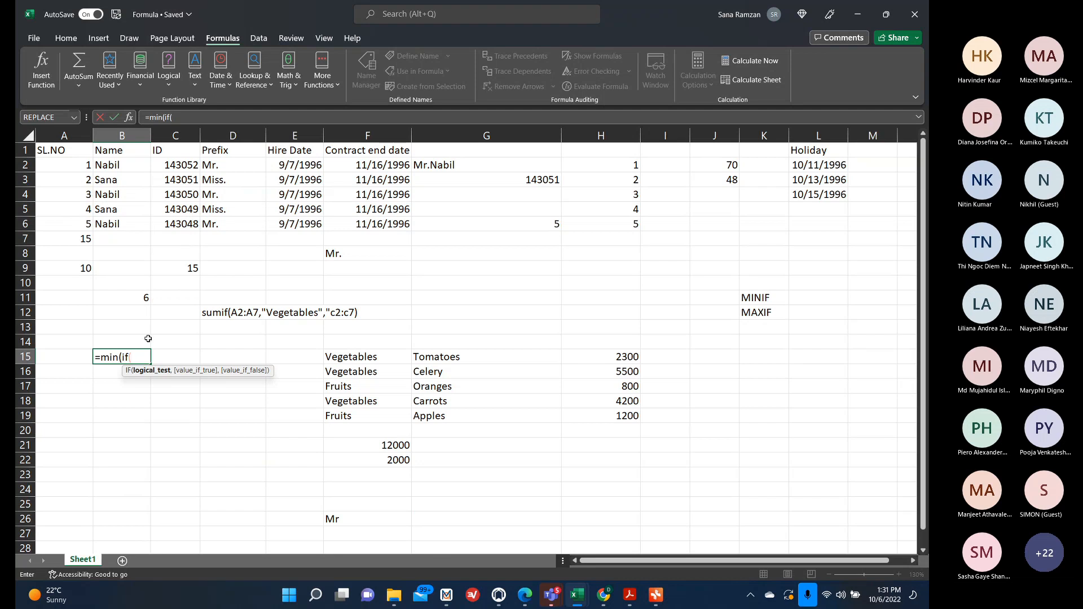
pyautogui.moveTo(68, 162); pyautogui.dragTo(67, 222)
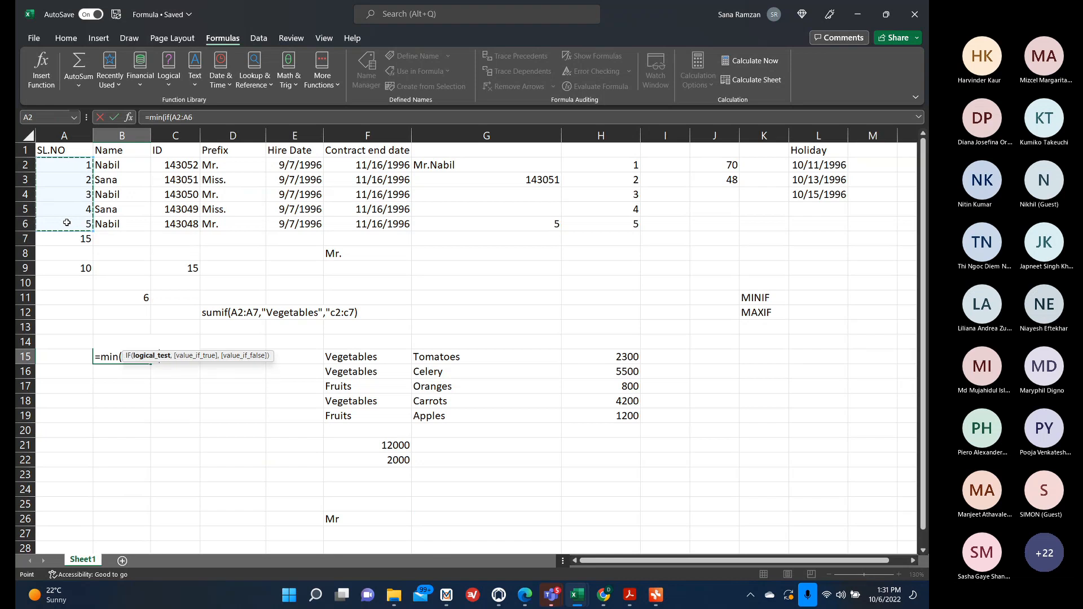
pyautogui.write('<5')
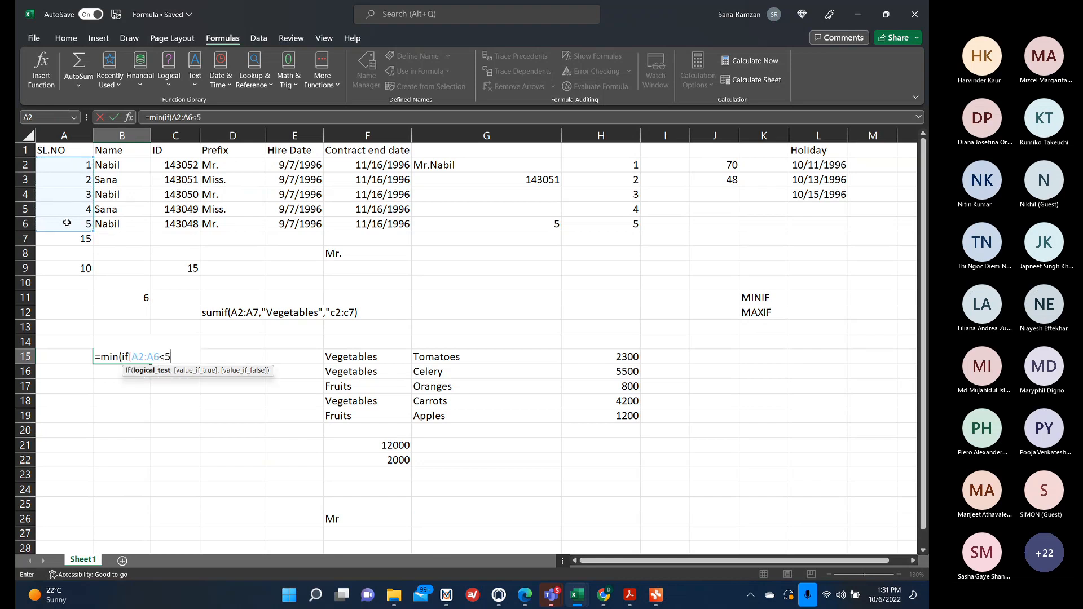
pyautogui.write(',')
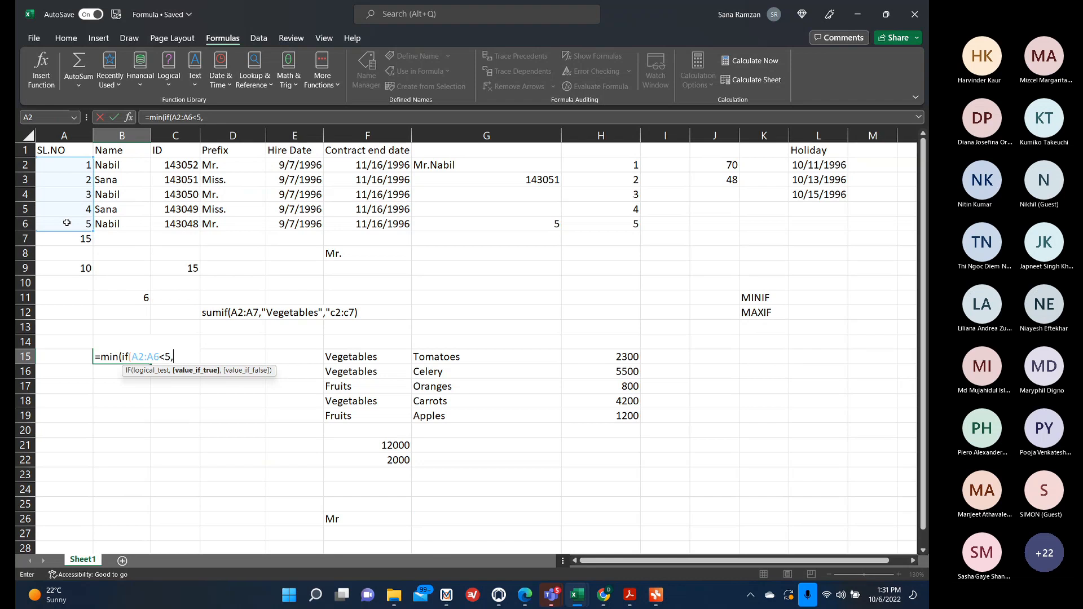
pyautogui.click(163, 165)
pyautogui.moveTo(164, 165); pyautogui.dragTo(168, 224)
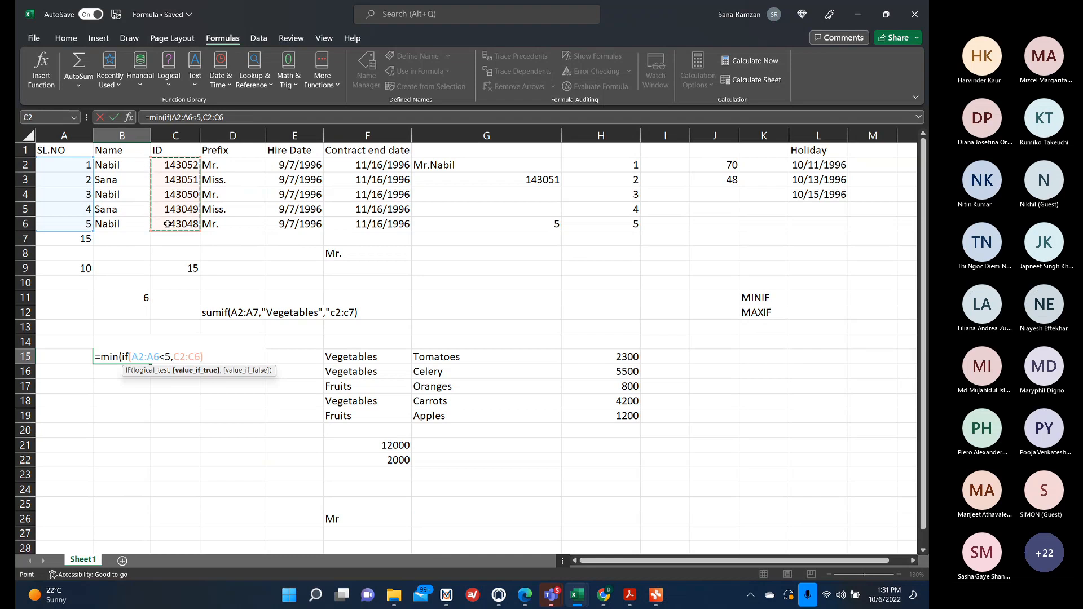
pyautogui.write(')')
pyautogui.press('Return')
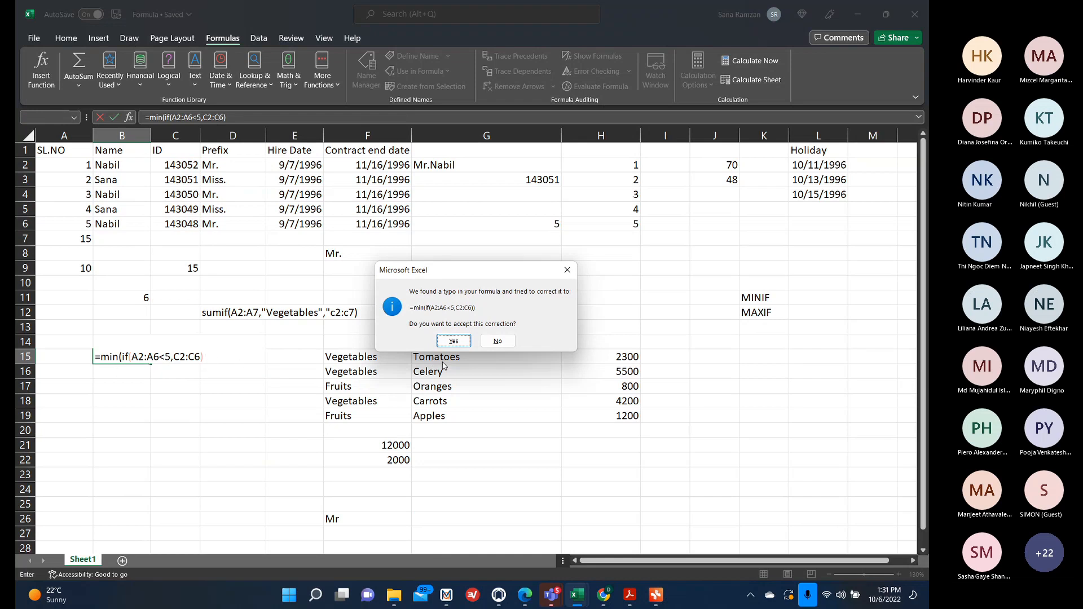
pyautogui.click(455, 341)
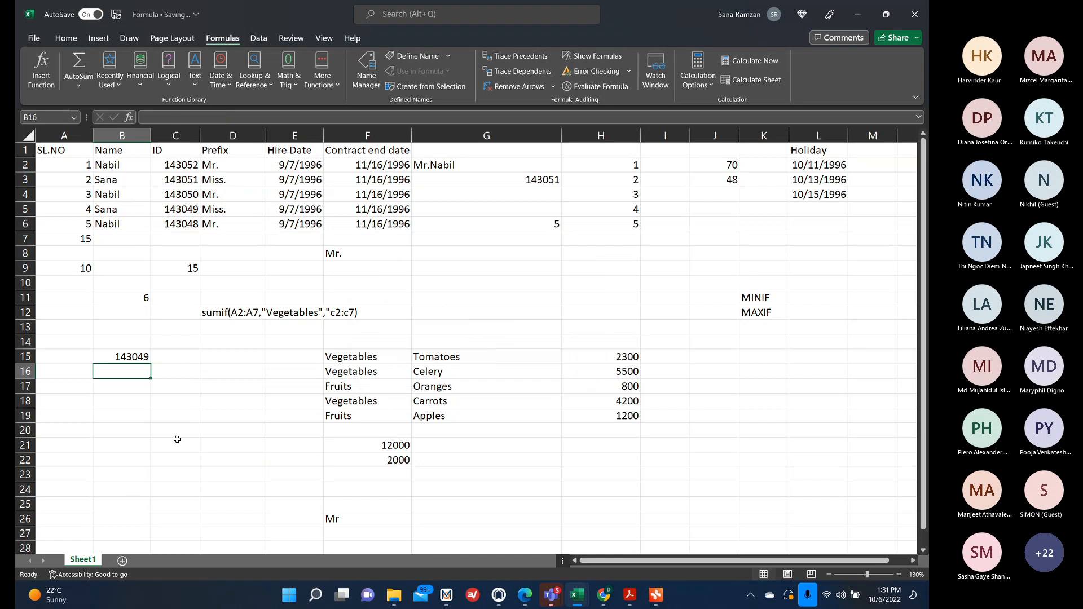
pyautogui.click(138, 355)
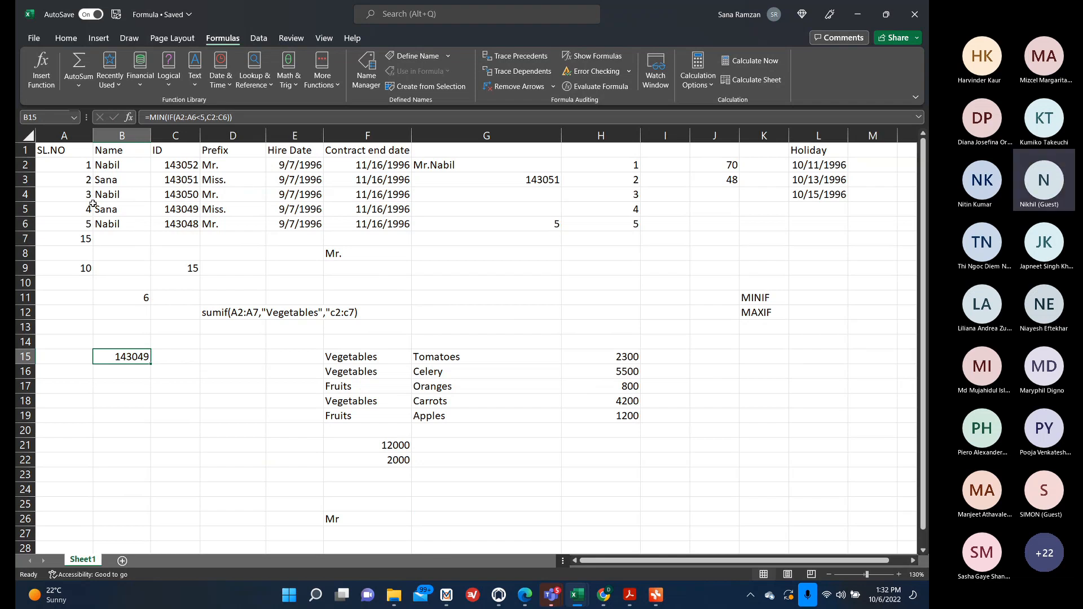
pyautogui.click(169, 72)
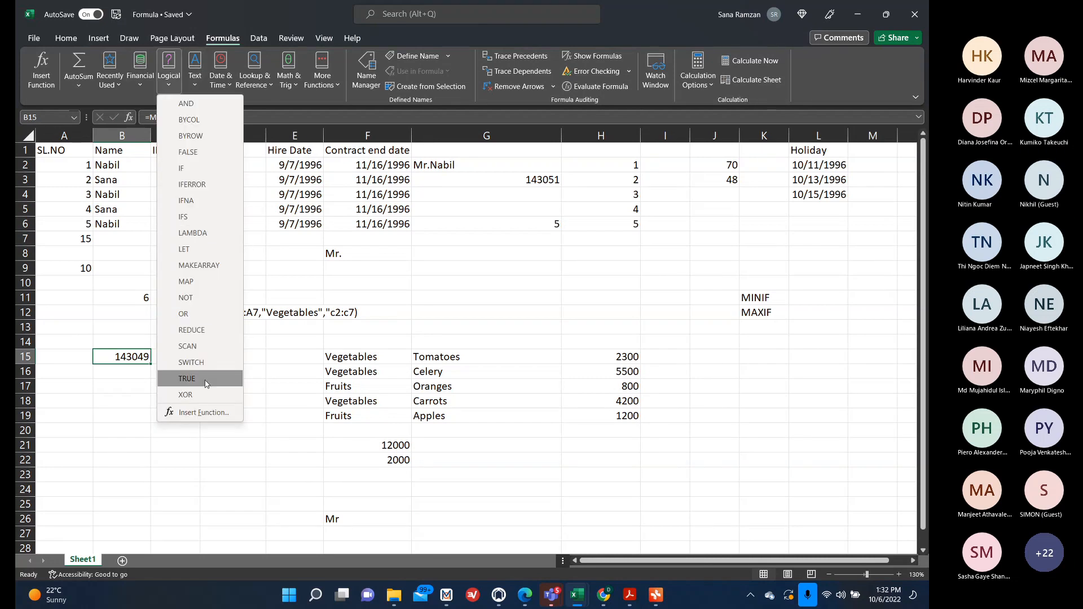
pyautogui.click(70, 292)
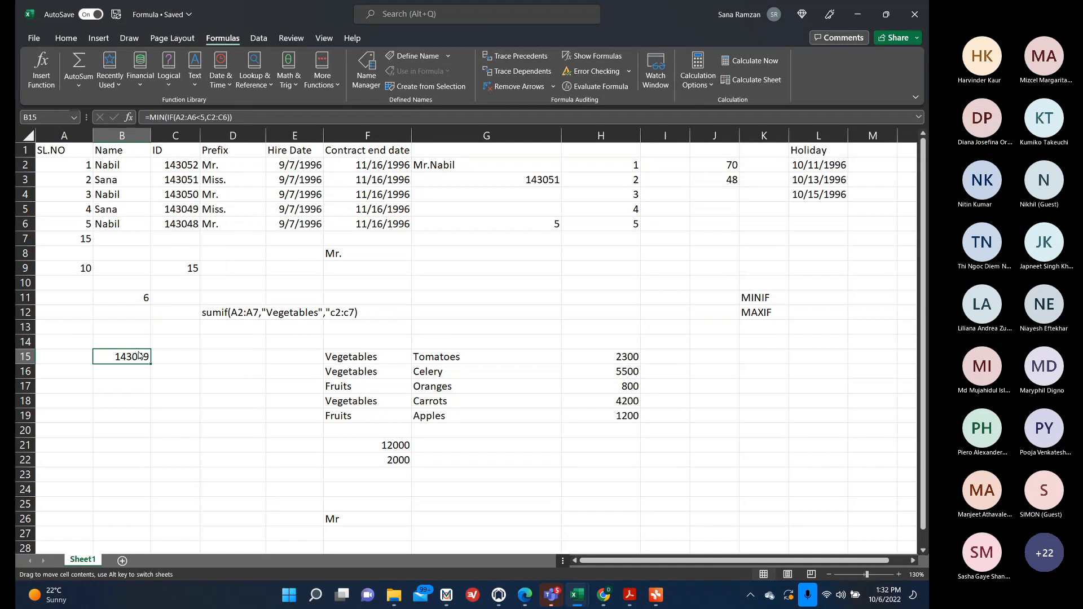
# Open the B15 formula for editing and delete the trailing IF arguments back to =MIN(IF(.
pyautogui.click(121, 312)
pyautogui.doubleClick(135, 356)
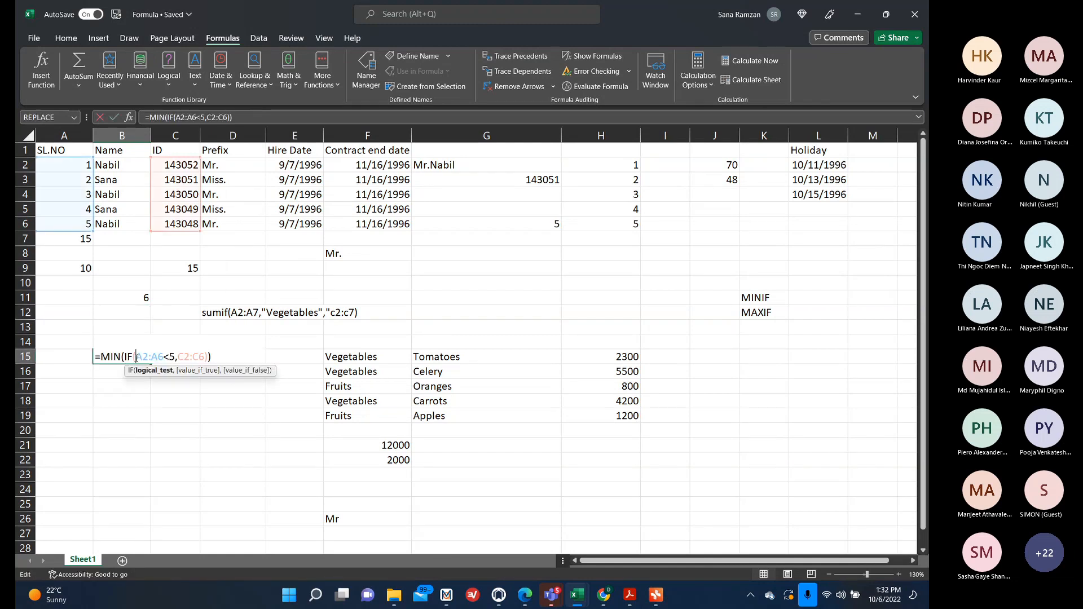
pyautogui.click(209, 357)
pyautogui.press('BackSpace')
pyautogui.press('BackSpace')
pyautogui.press('BackSpace')
pyautogui.press('BackSpace')
pyautogui.press('BackSpace')
pyautogui.press('BackSpace')
pyautogui.press('BackSpace')
pyautogui.press('BackSpace')
pyautogui.press('BackSpace')
pyautogui.press('BackSpace')
pyautogui.press('BackSpace')
pyautogui.press('BackSpace')
pyautogui.press('BackSpace')
pyautogui.press('BackSpace')
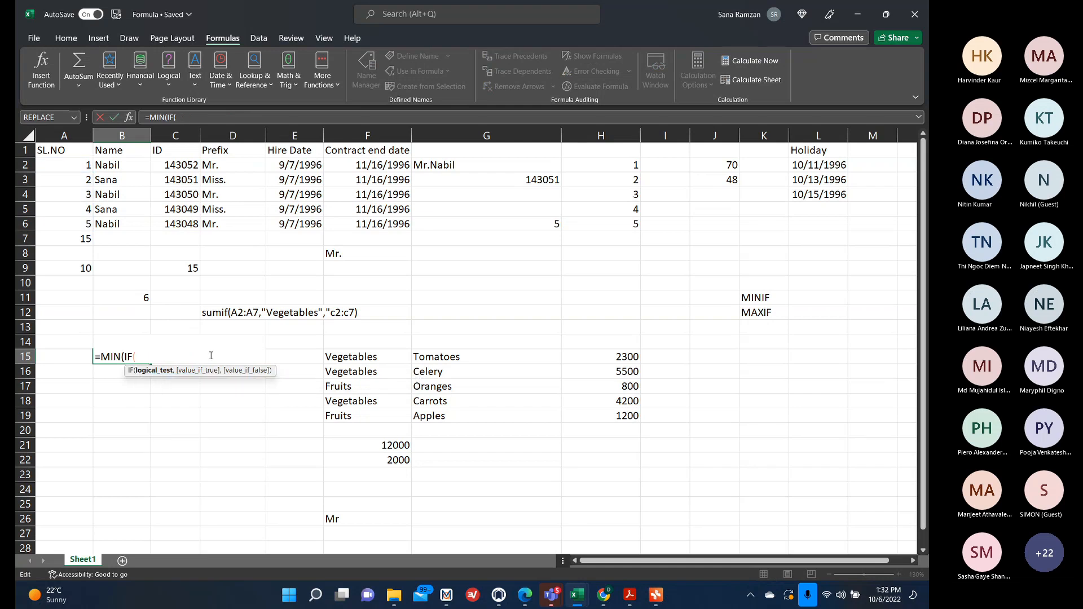
# Through the IF Function Arguments dialog, set the logical test to A2:A6<5 and value if true to C2:C6, accepting the correction.
pyautogui.click(129, 118)
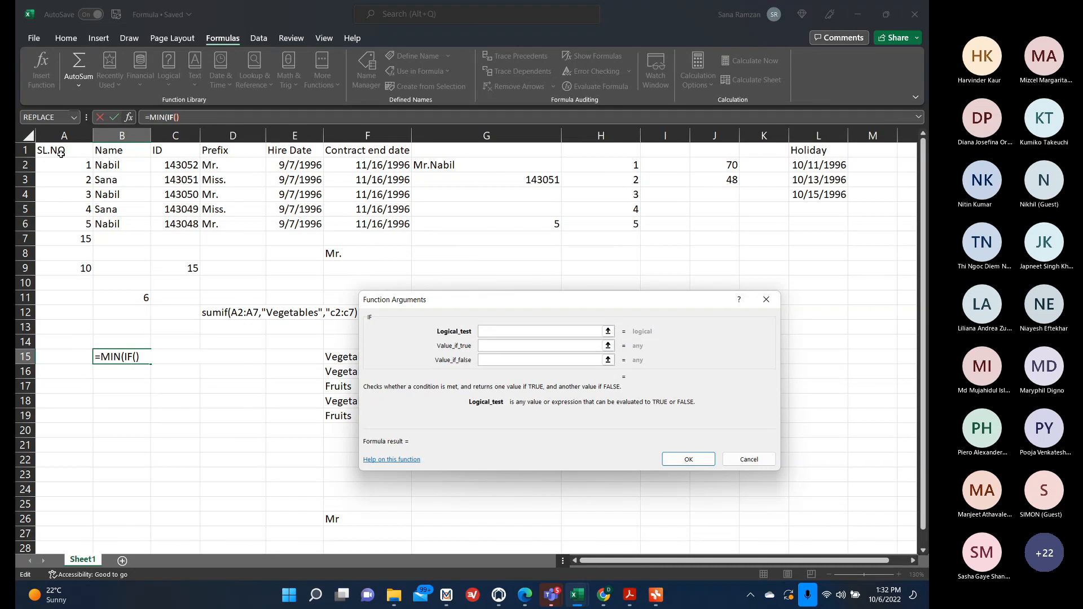
pyautogui.moveTo(62, 165); pyautogui.dragTo(56, 221)
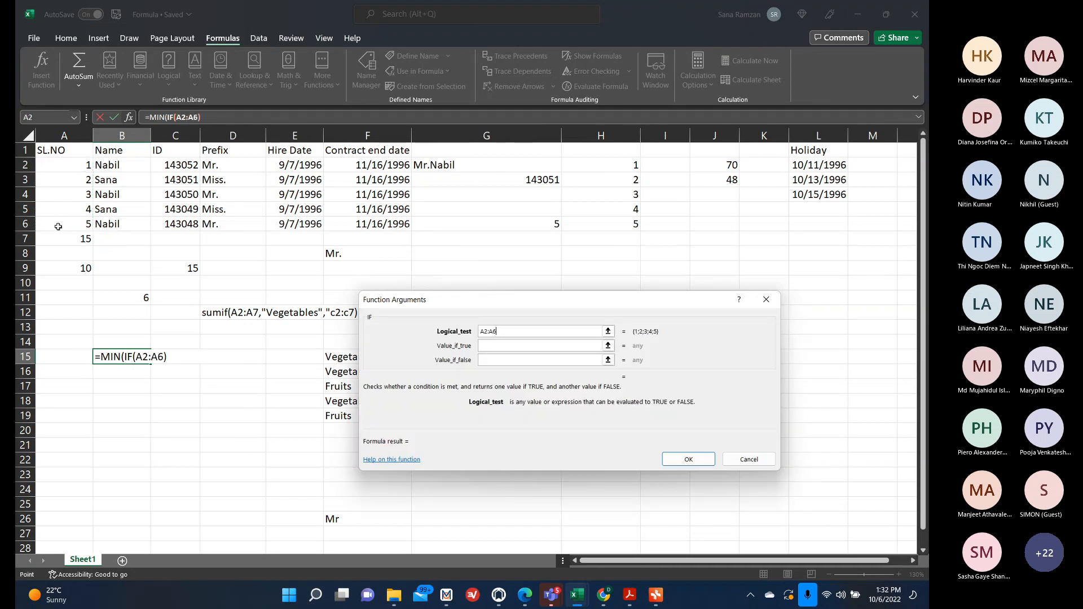
pyautogui.write('<5')
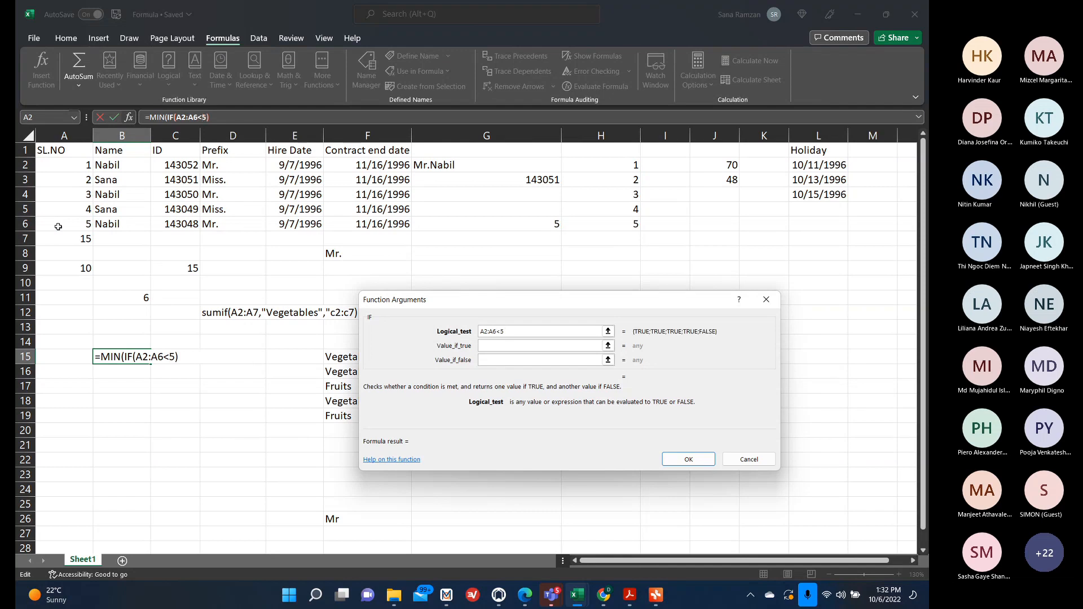
pyautogui.write(',')
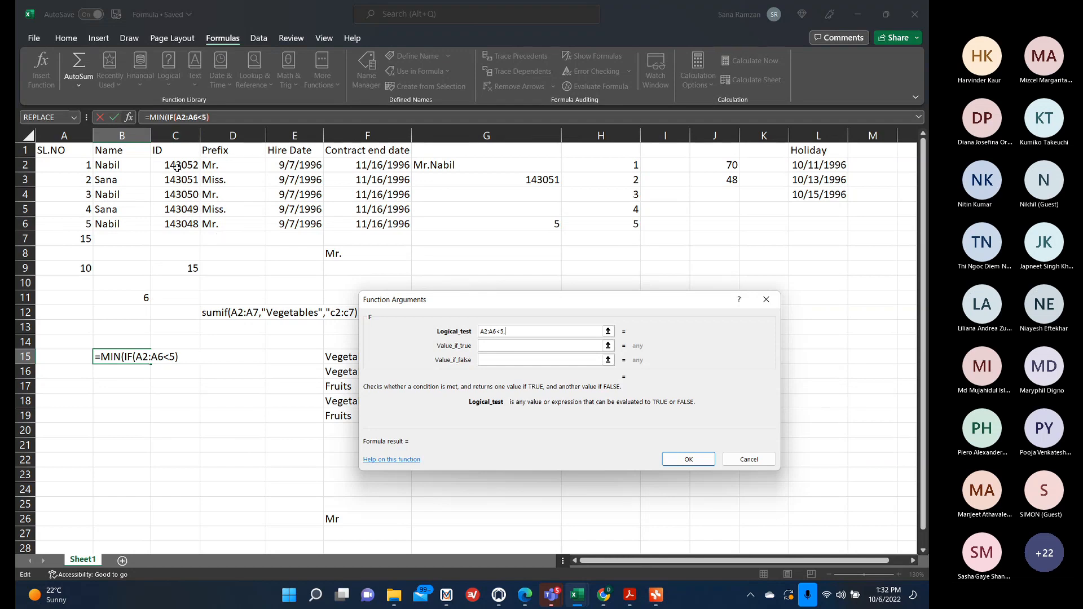
pyautogui.press('BackSpace')
pyautogui.click(484, 345)
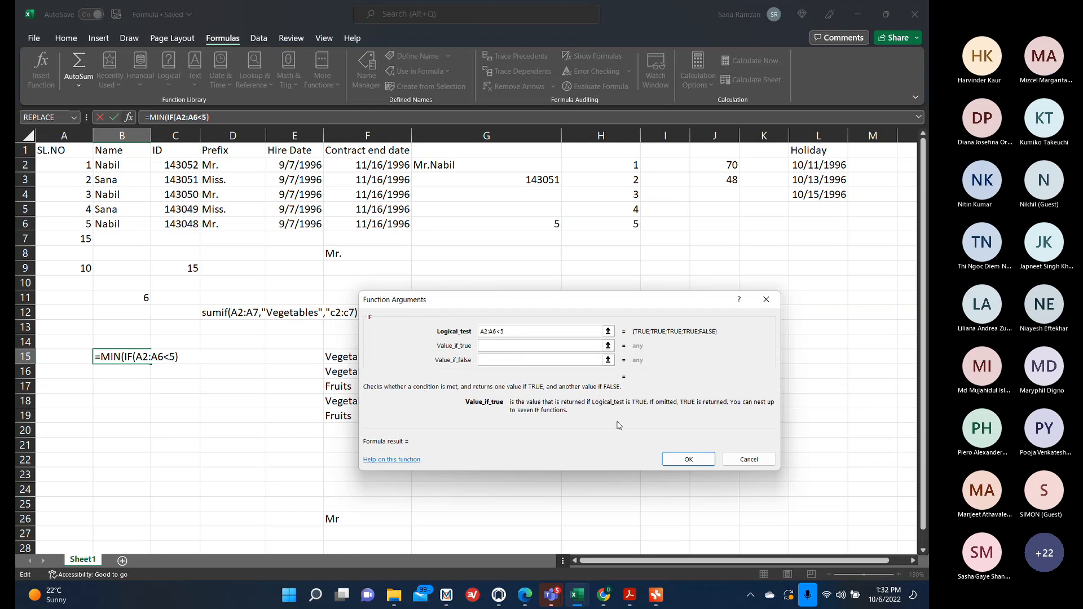
pyautogui.moveTo(192, 165); pyautogui.dragTo(188, 224)
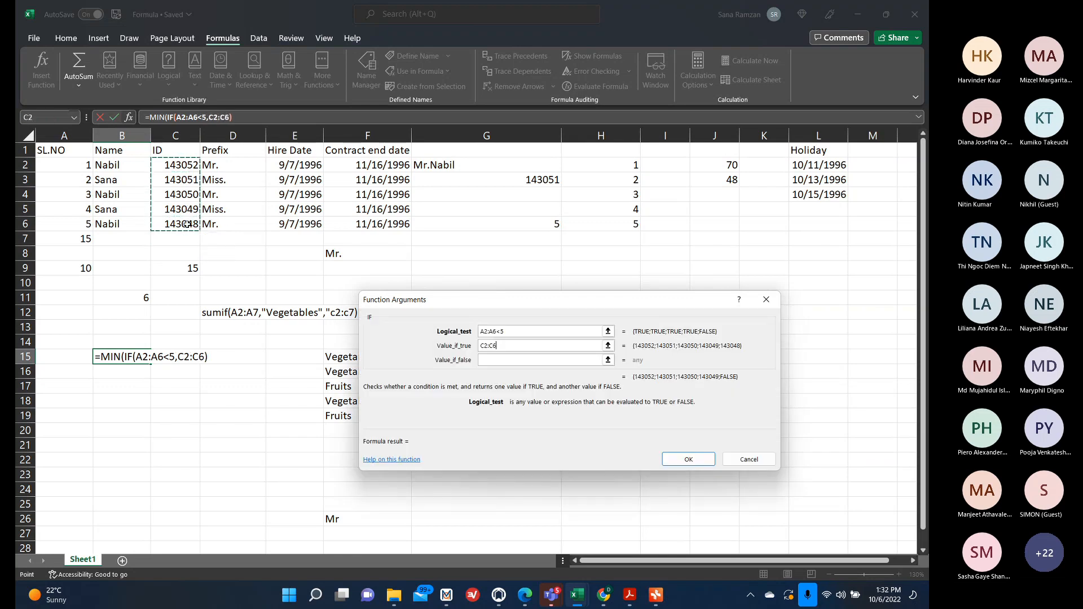
pyautogui.click(689, 459)
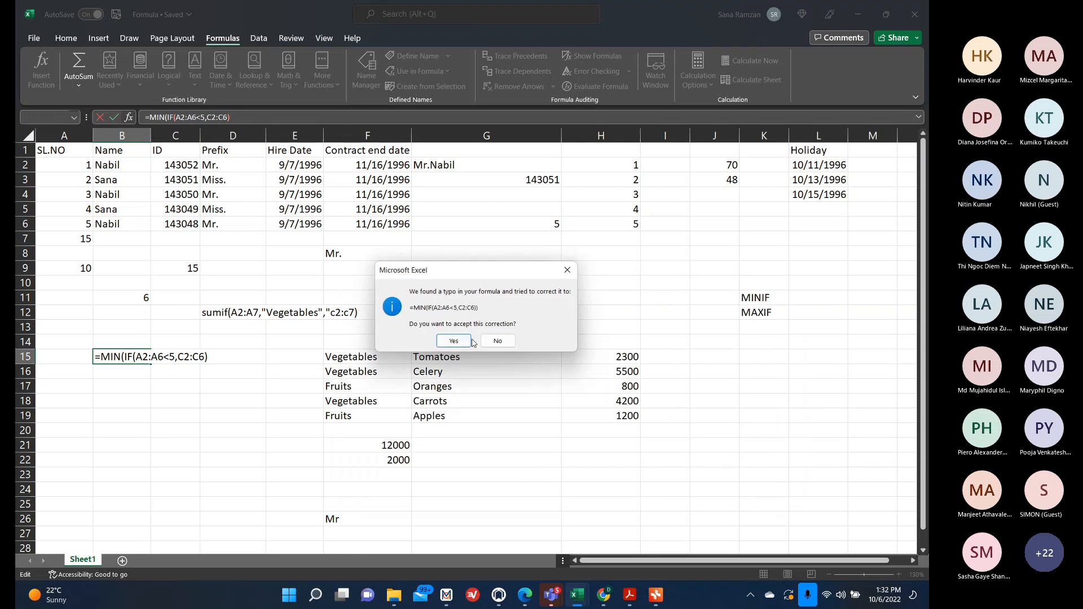
pyautogui.click(454, 340)
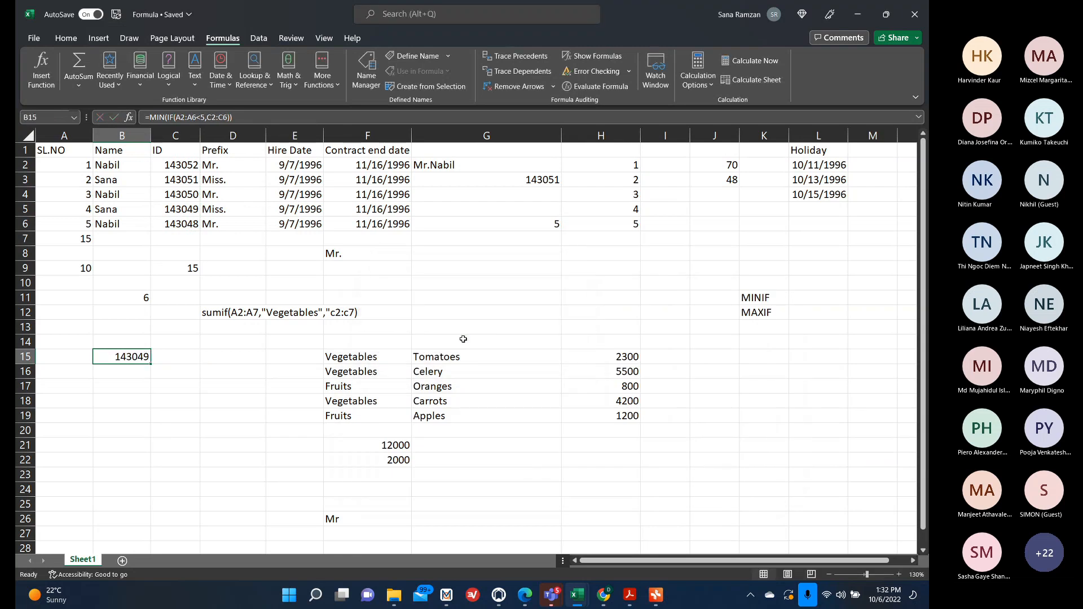
# Start a =MIN(IF( formula in B17.
pyautogui.click(127, 385)
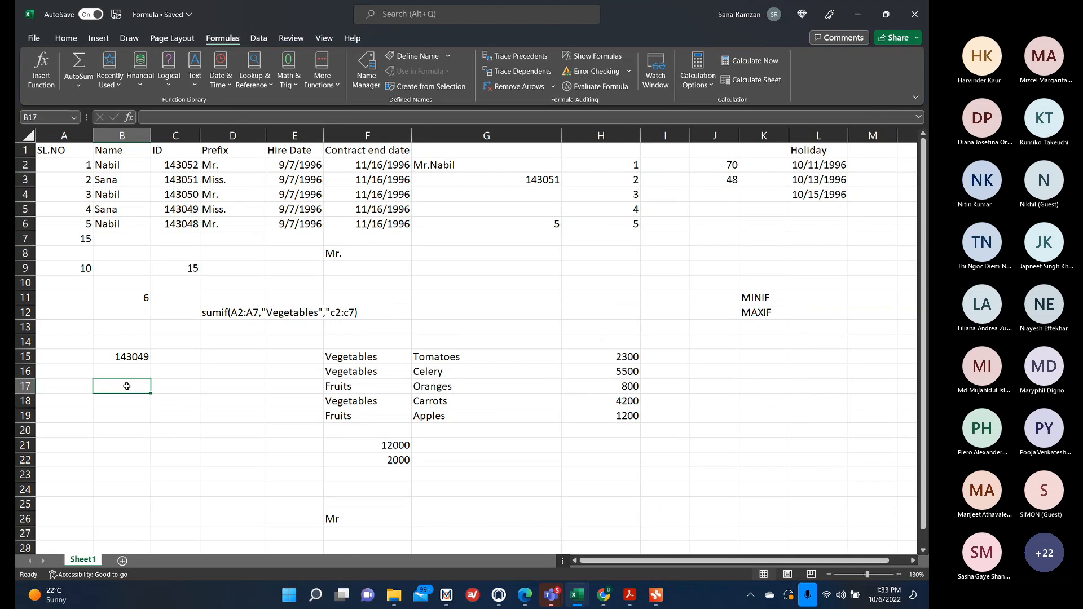
pyautogui.write('=mini')
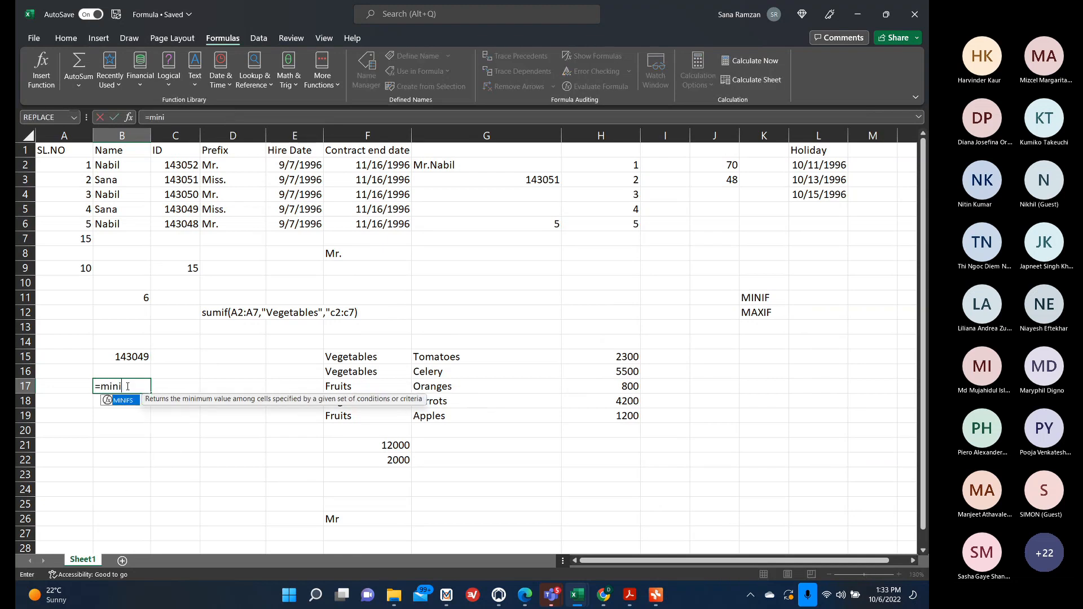
pyautogui.press('BackSpace')
pyautogui.write('(if')
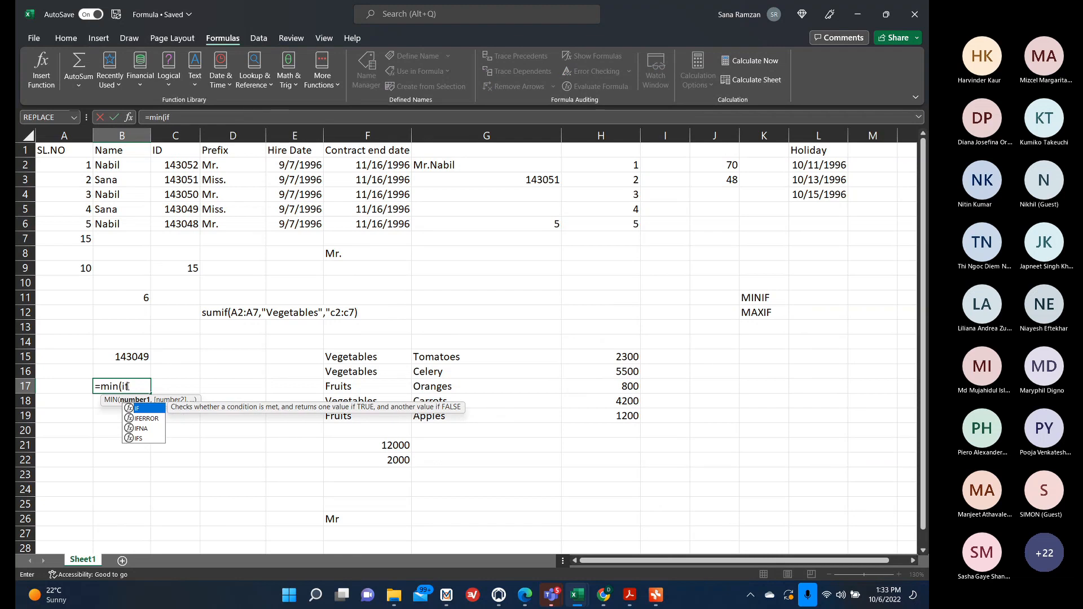
pyautogui.press('Tab')
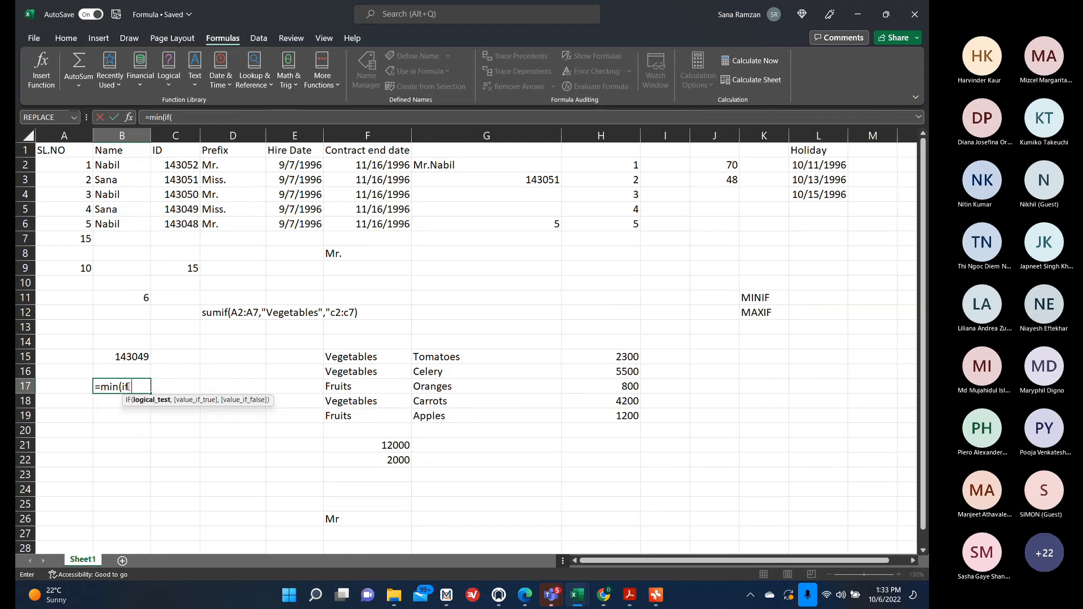
# In the IF Function Arguments dialog, set the logical test to A2:A6<3 and value if true to C2:C6, then accept the correction.
pyautogui.click(131, 116)
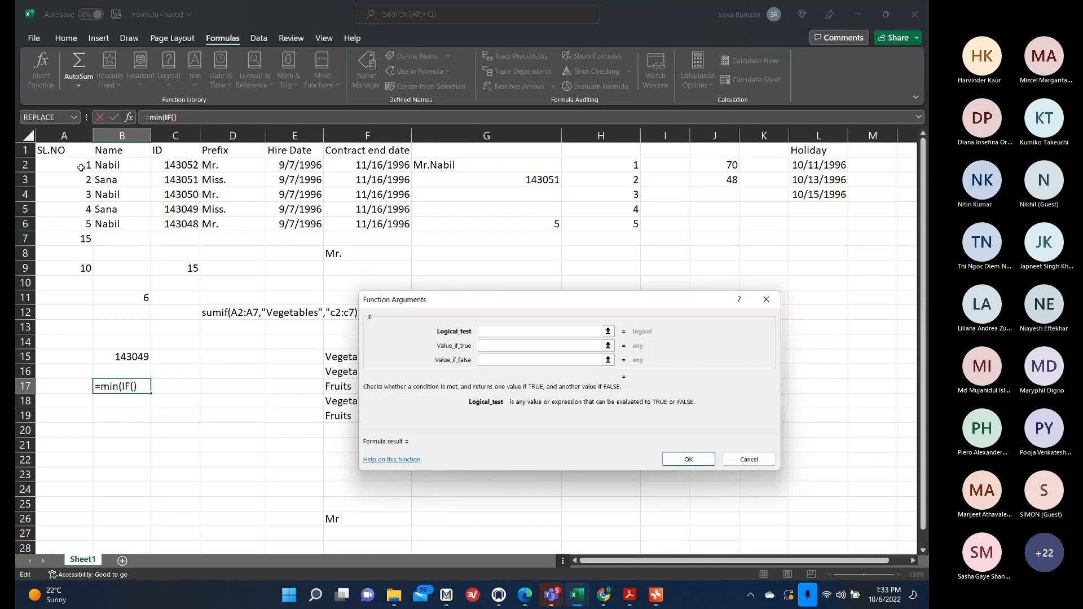
pyautogui.moveTo(82, 167); pyautogui.dragTo(86, 221)
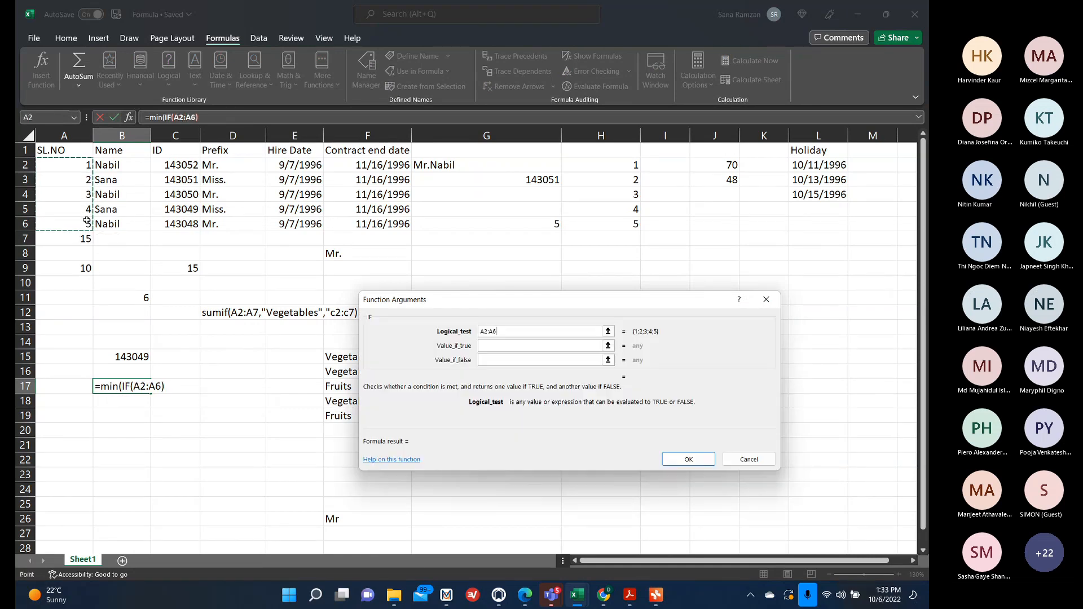
pyautogui.write('<')
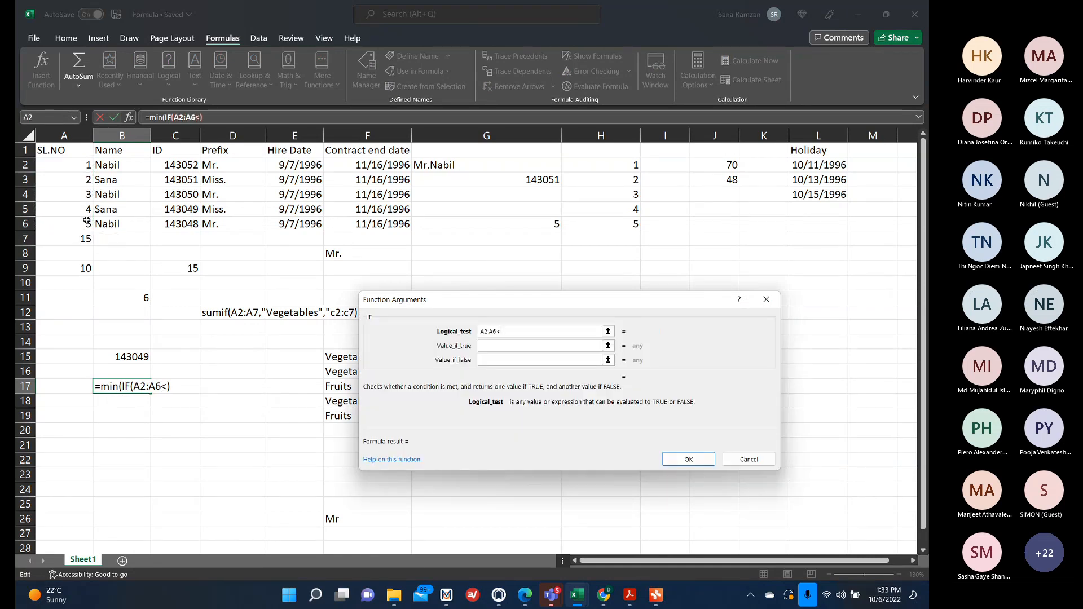
pyautogui.write('3')
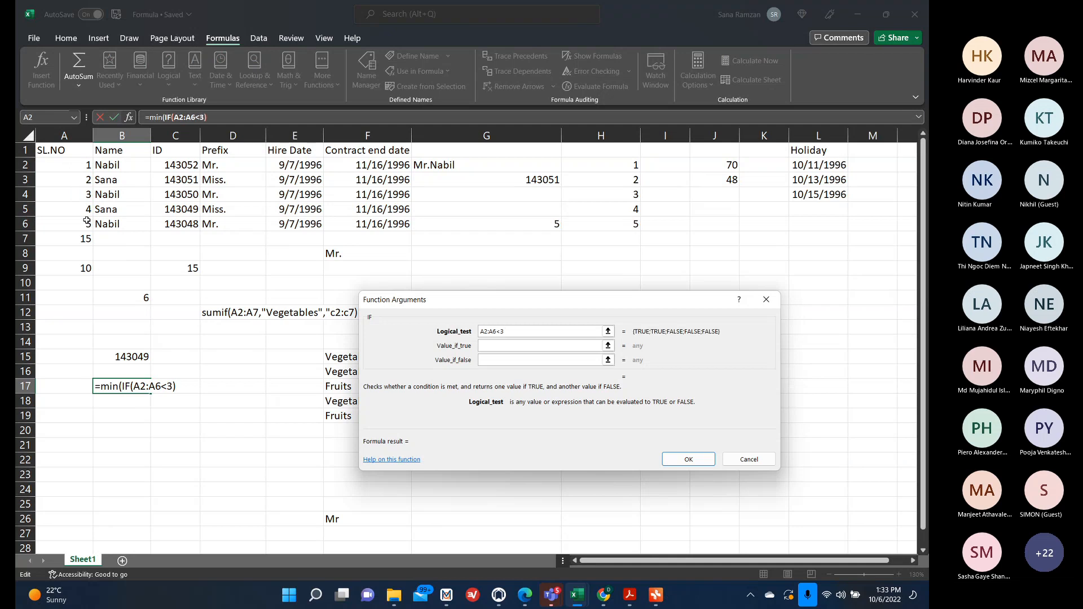
pyautogui.click(502, 344)
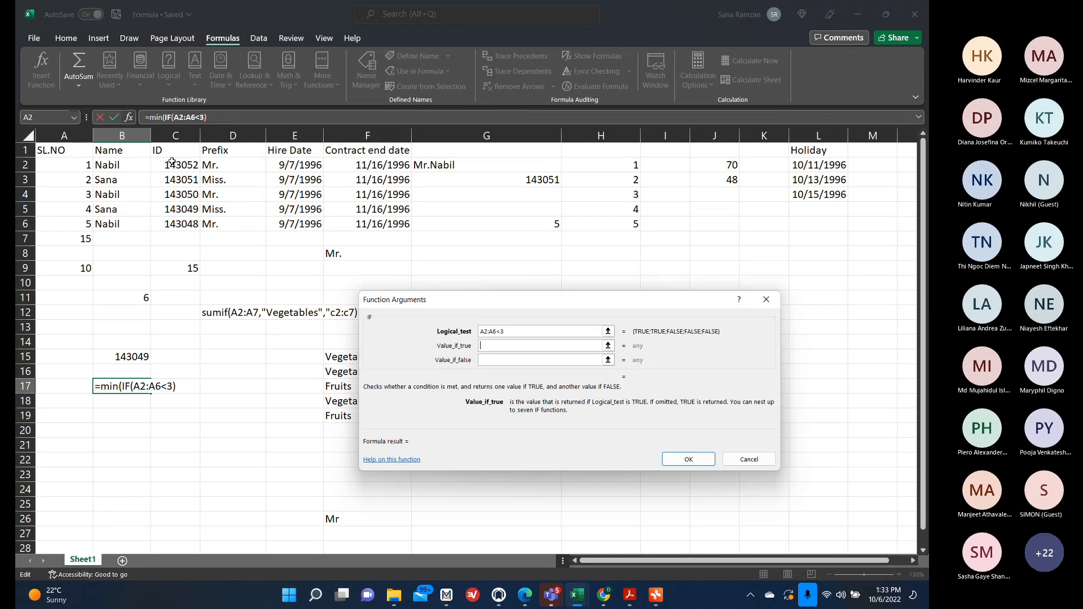
pyautogui.moveTo(169, 164); pyautogui.dragTo(172, 224)
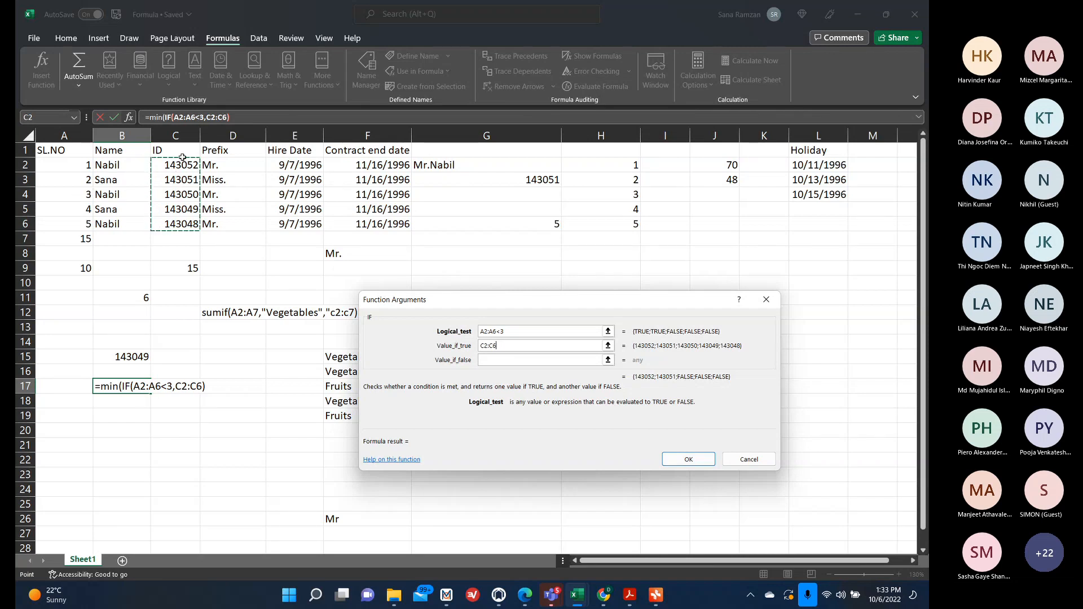
pyautogui.click(688, 459)
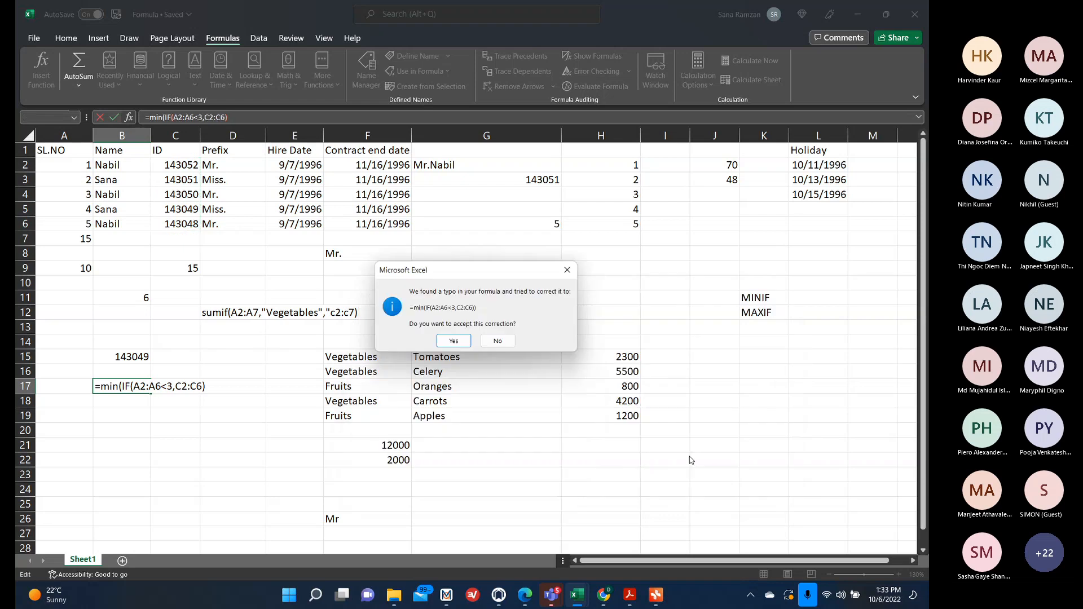
pyautogui.click(464, 340)
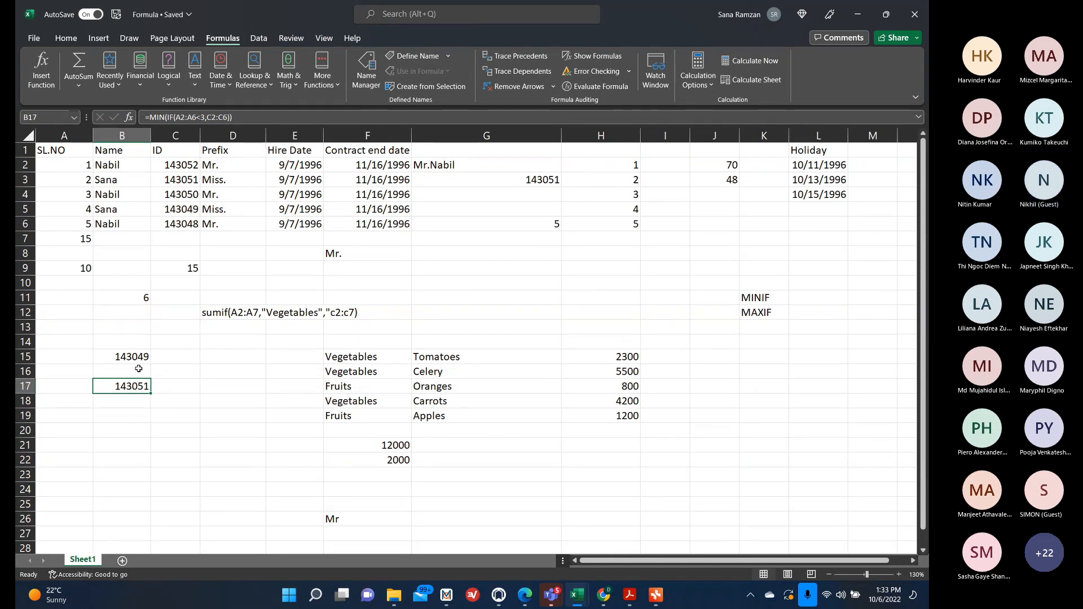
# Change the condition in the B17 formula to A2:A6<=3.
pyautogui.doubleClick(131, 386)
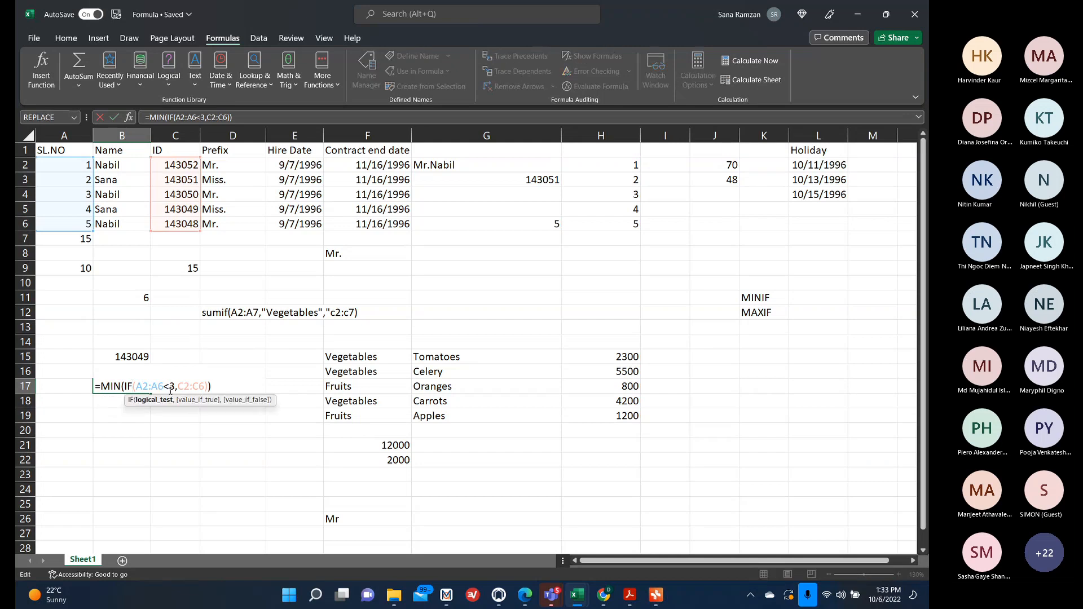
pyautogui.click(170, 387)
pyautogui.write('=')
pyautogui.press('Return')
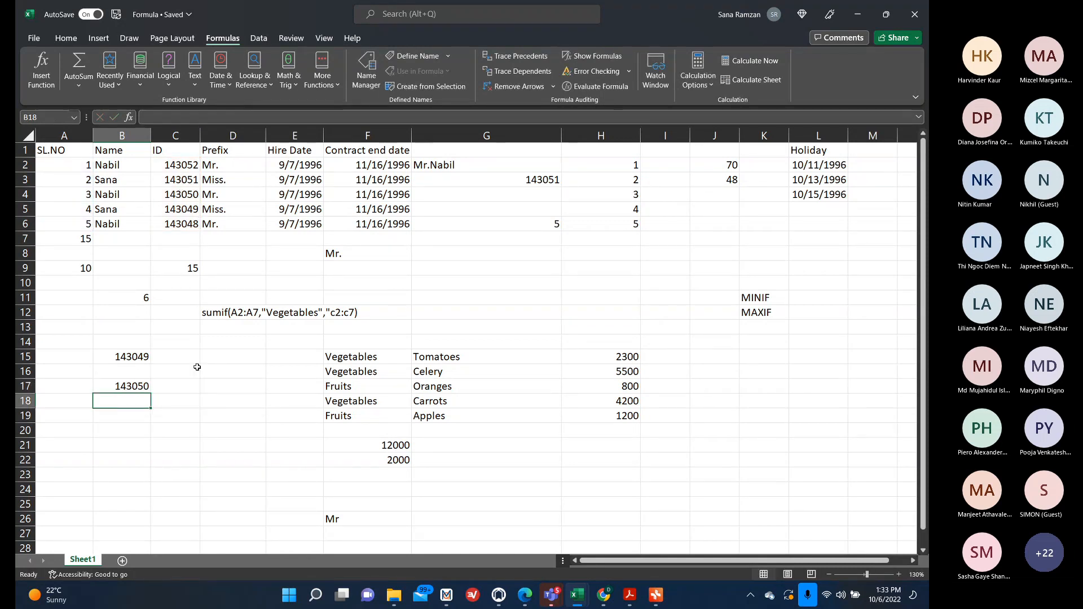
pyautogui.click(140, 387)
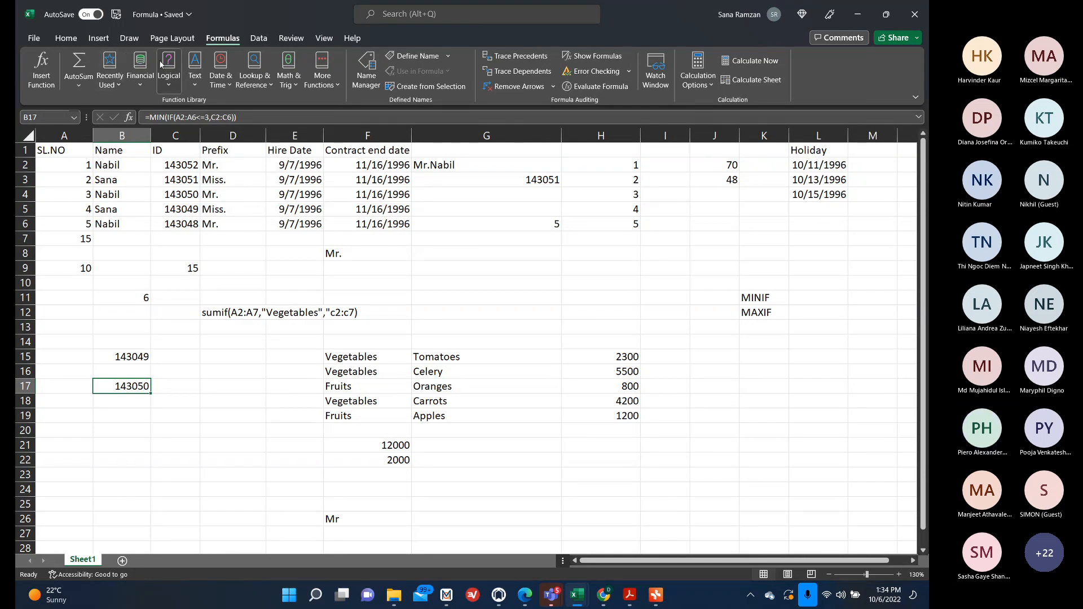
pyautogui.click(168, 76)
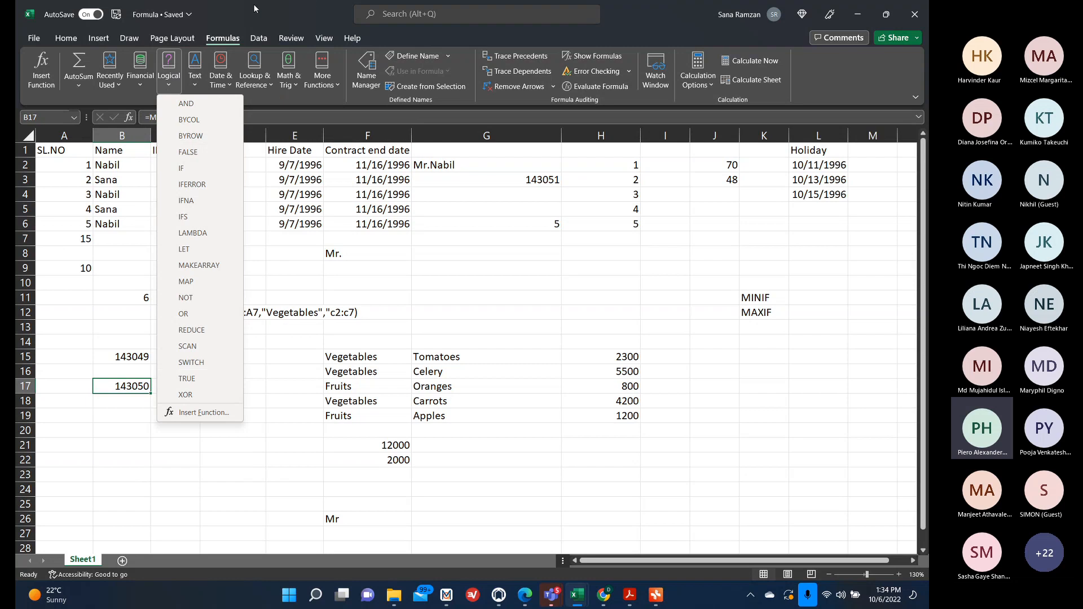
pyautogui.click(116, 425)
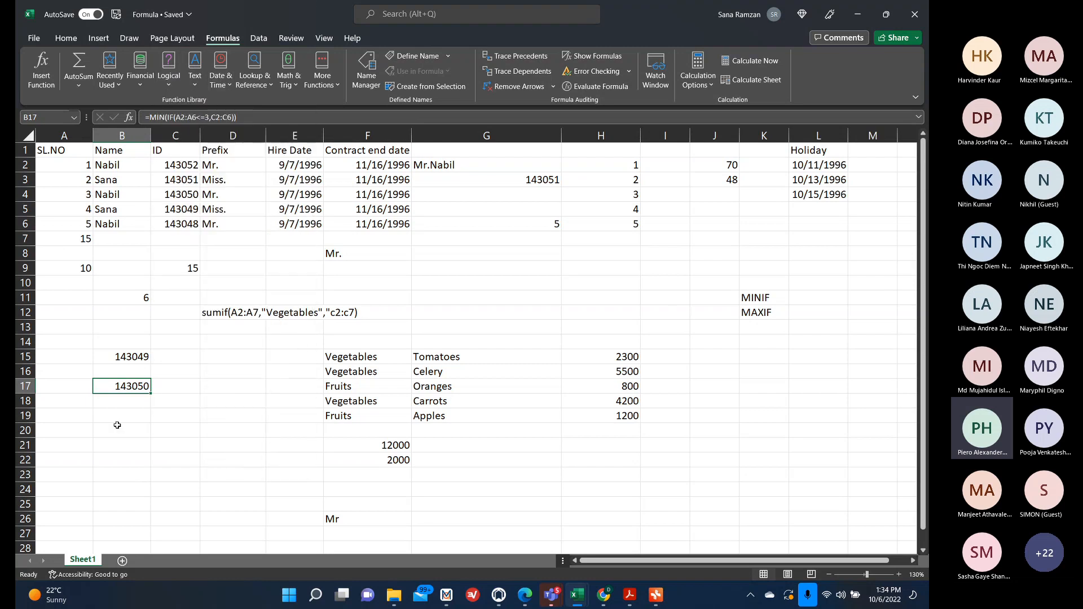
# Start a MINIFS formula in B19 from the function suggestions.
pyautogui.click(117, 421)
pyautogui.write('=min')
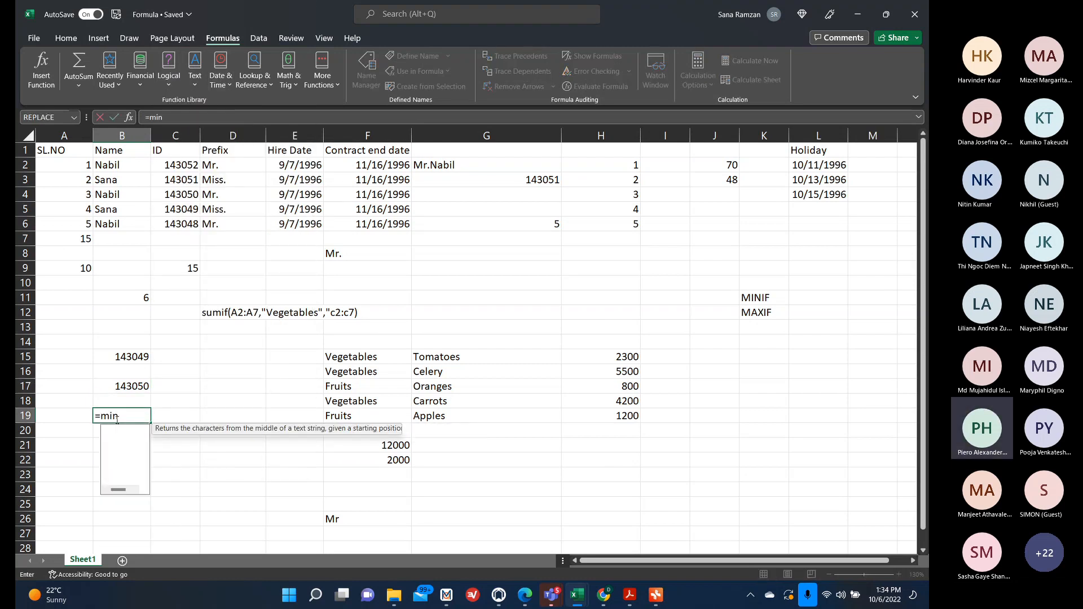
pyautogui.write('i')
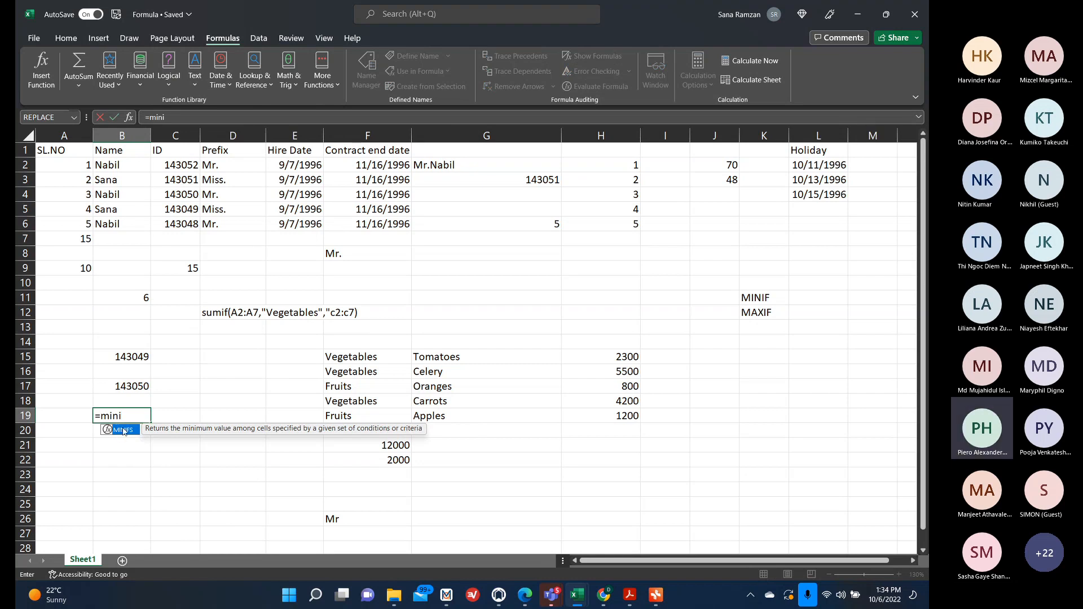
pyautogui.doubleClick(124, 430)
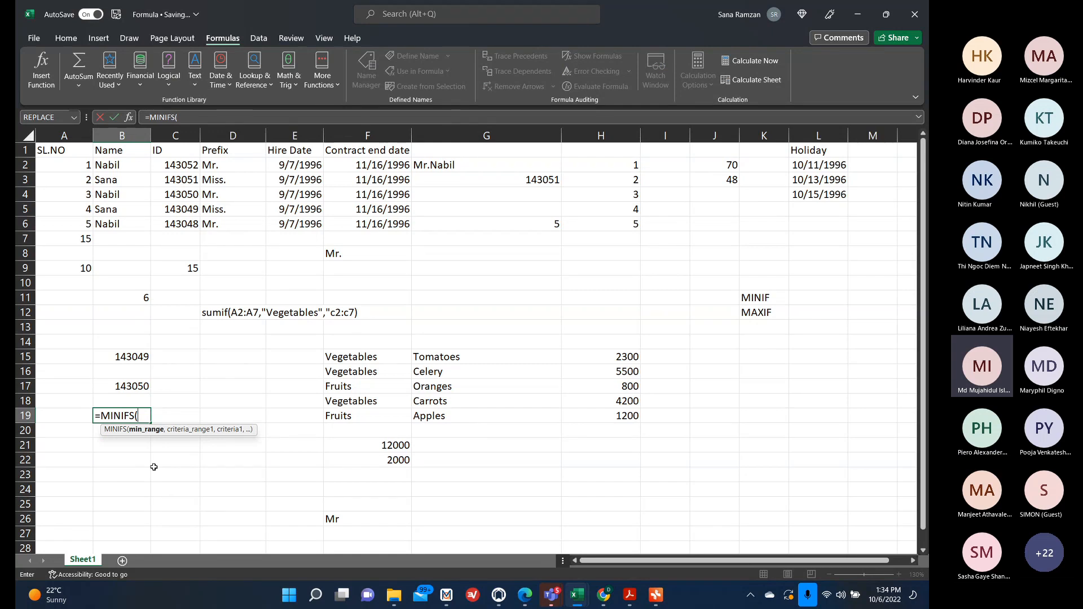
pyautogui.click(123, 432)
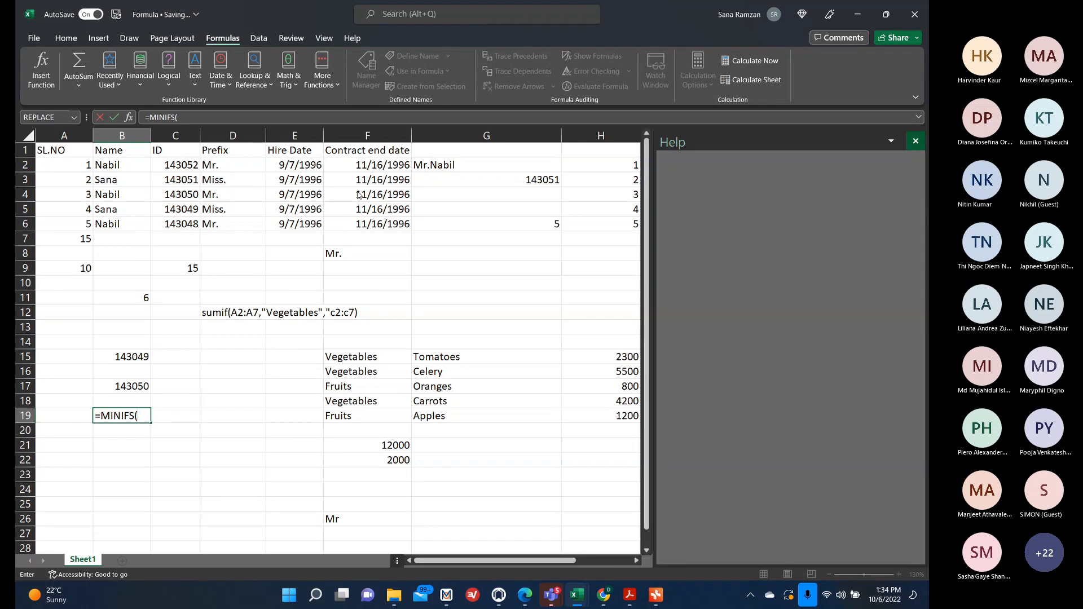
pyautogui.click(915, 142)
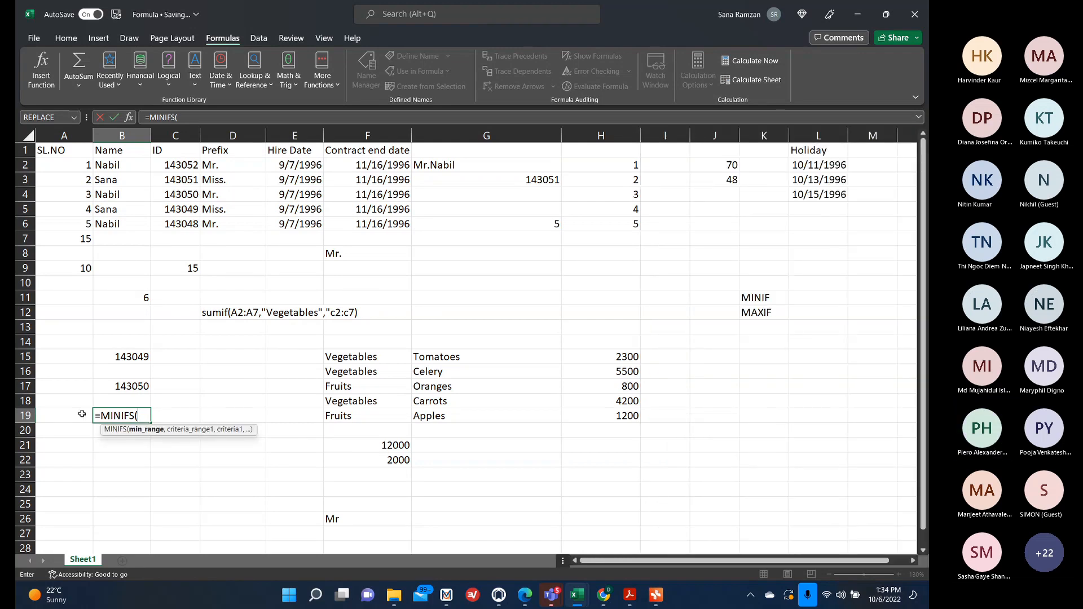
# Open the MINIFS function arguments for B19, step through its range and criteria fields, then cancel the formula.
pyautogui.click(129, 117)
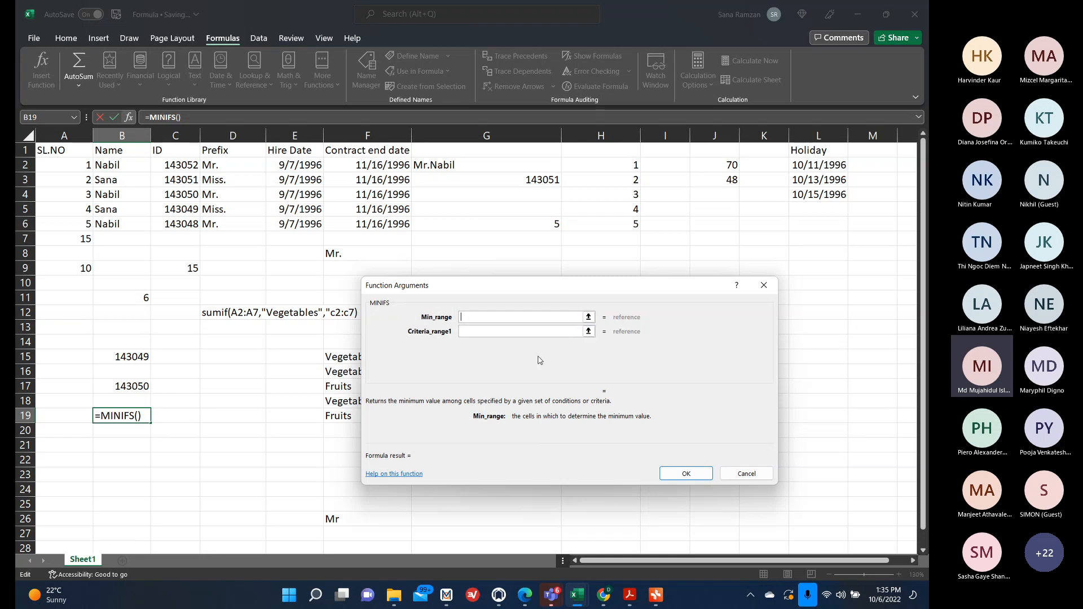
pyautogui.click(485, 332)
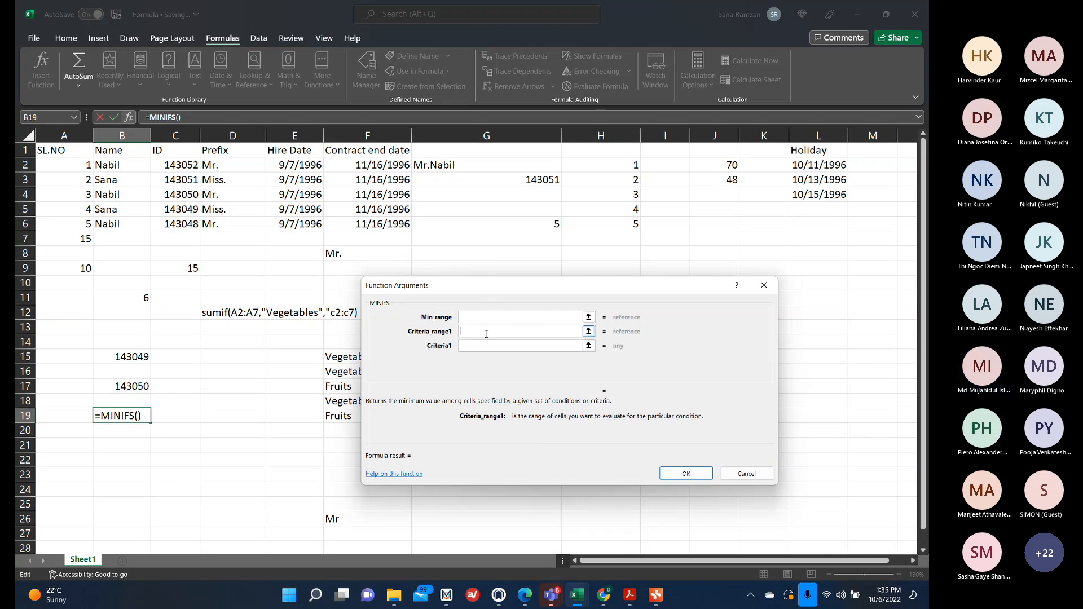
pyautogui.click(484, 347)
pyautogui.click(485, 360)
pyautogui.click(483, 375)
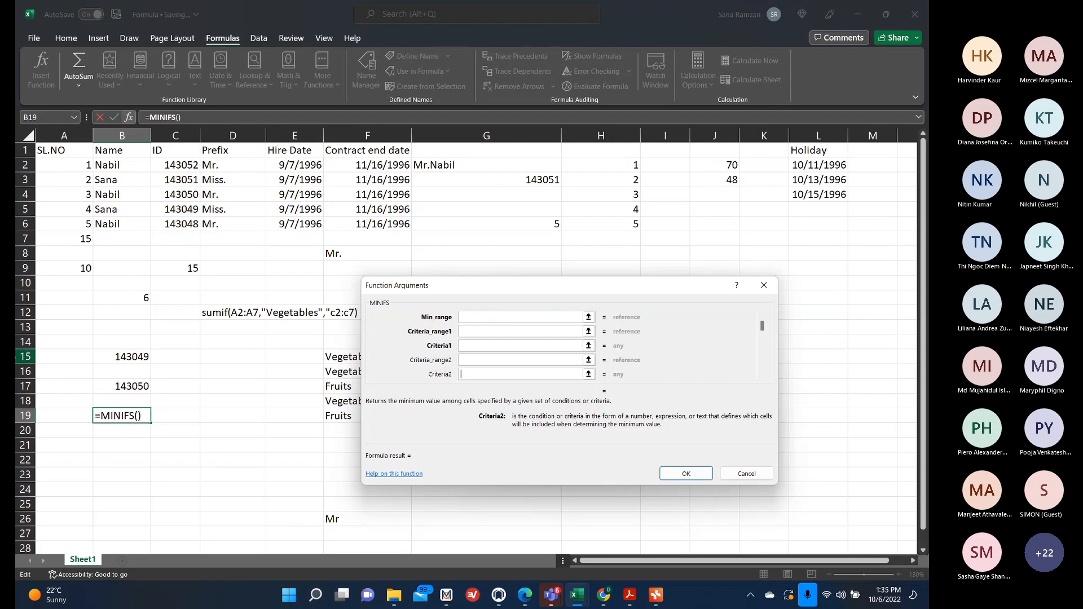
pyautogui.click(489, 341)
pyautogui.click(588, 360)
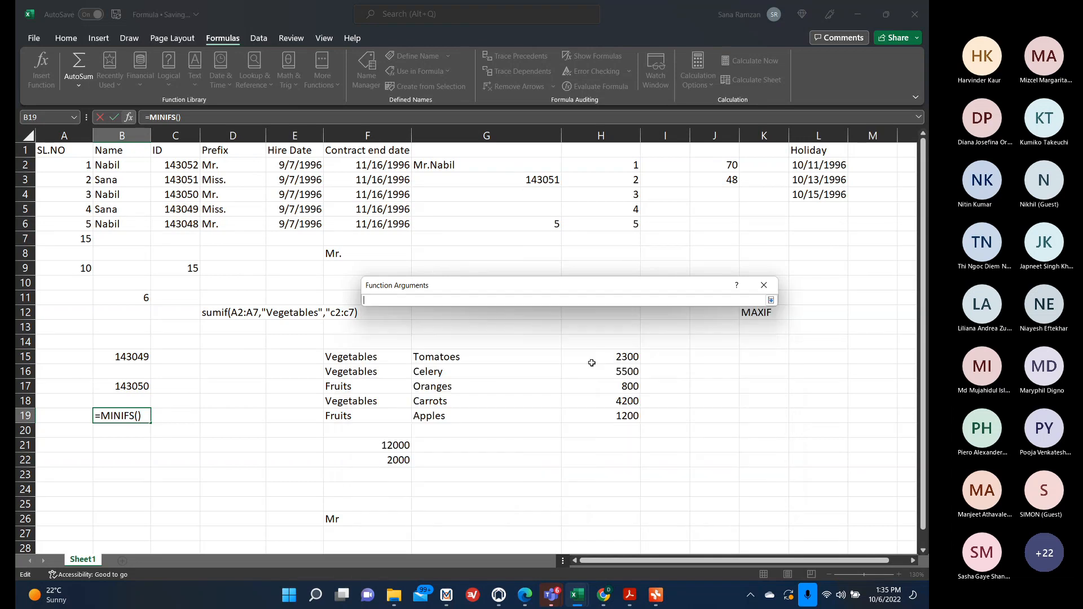
pyautogui.click(764, 285)
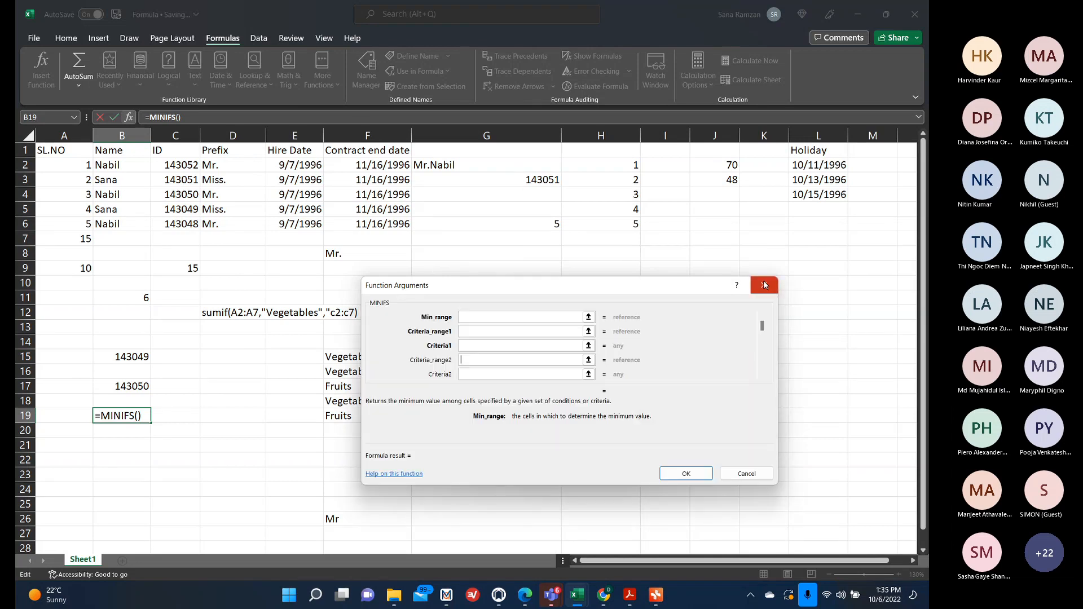
pyautogui.click(490, 374)
pyautogui.click(485, 360)
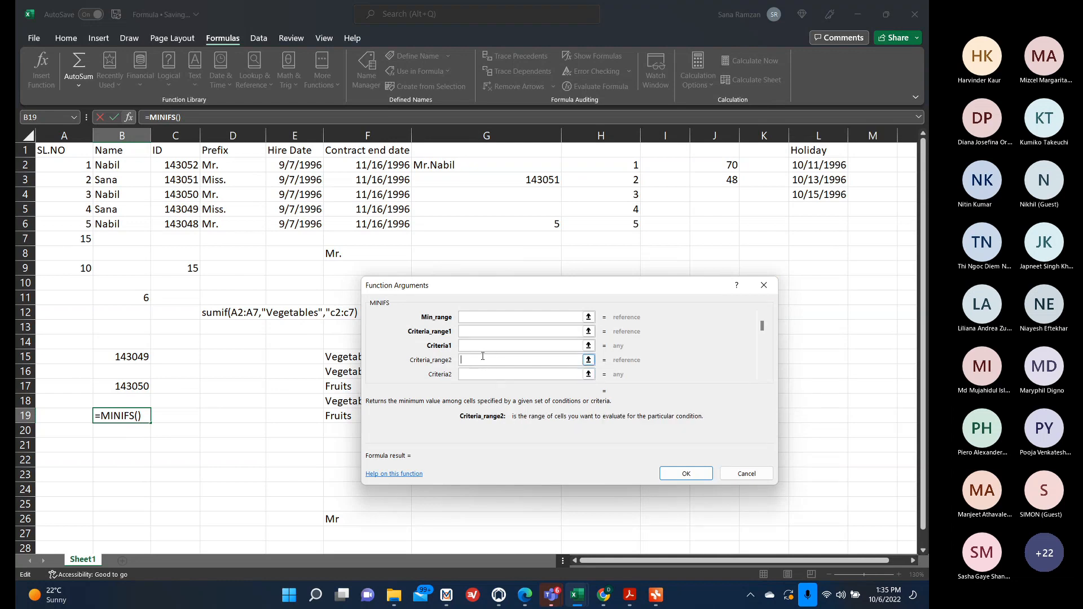
pyautogui.click(482, 347)
pyautogui.click(474, 332)
pyautogui.click(727, 474)
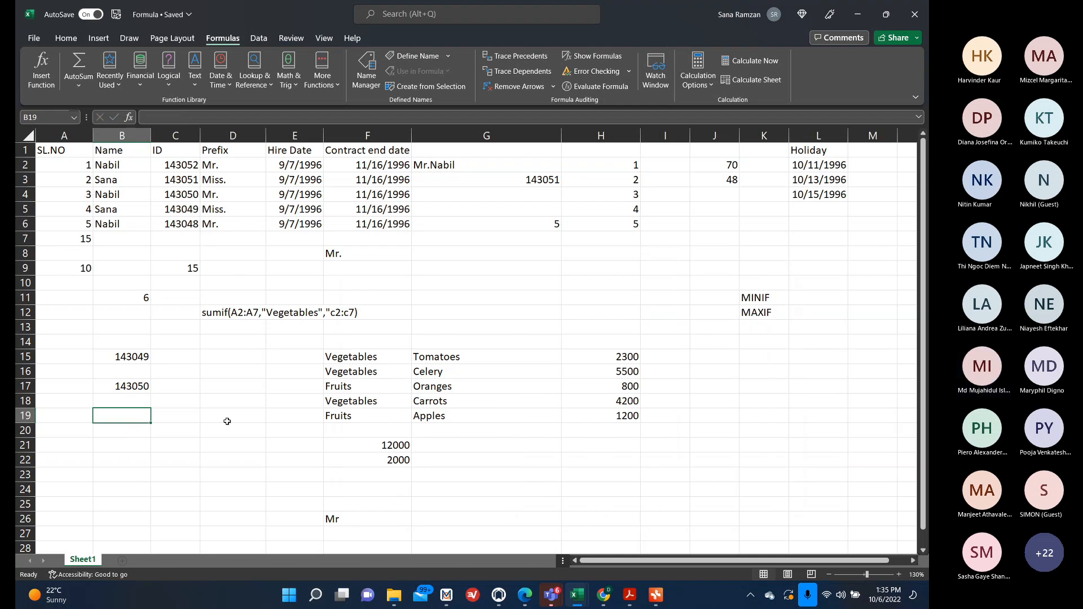
pyautogui.click(168, 72)
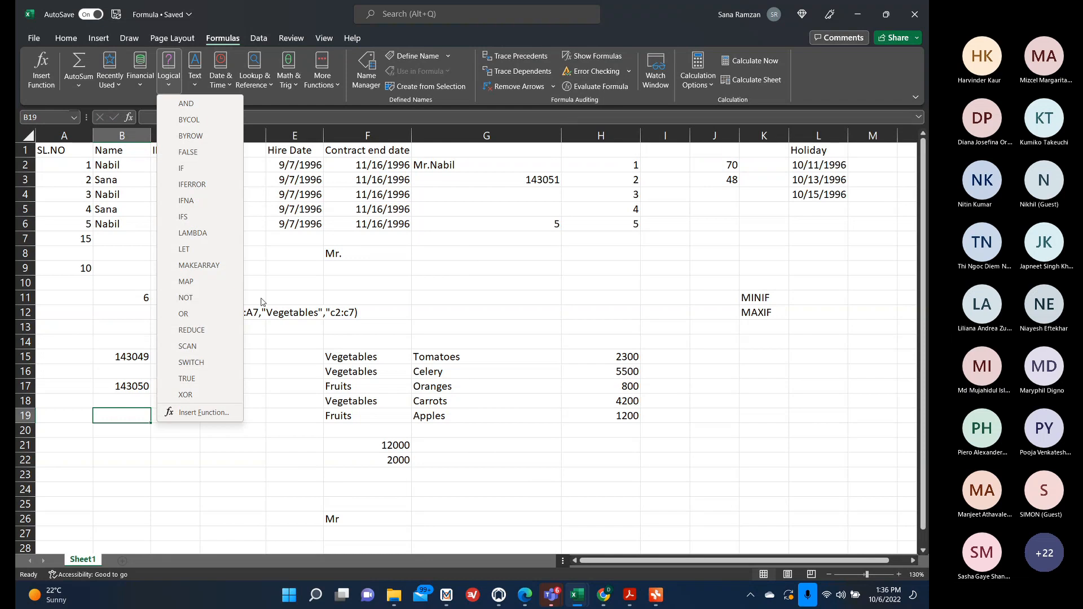
pyautogui.click(257, 445)
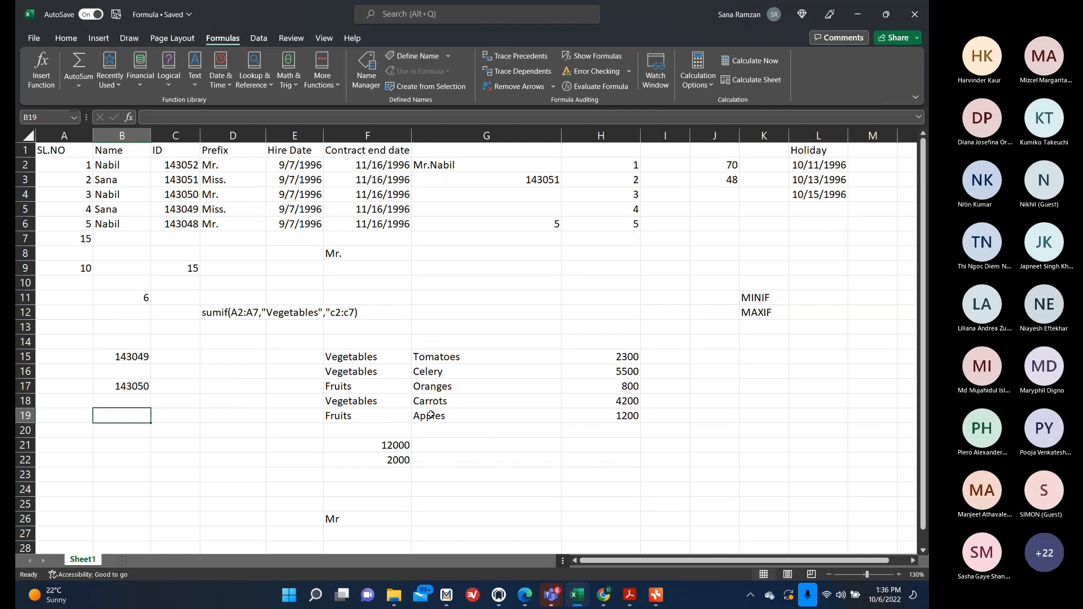
pyautogui.write('max')
pyautogui.press('BackSpace')
pyautogui.press('BackSpace')
pyautogui.press('BackSpace')
# Start a =max(IF( formula in B19 and open the IF function arguments.
pyautogui.write('=')
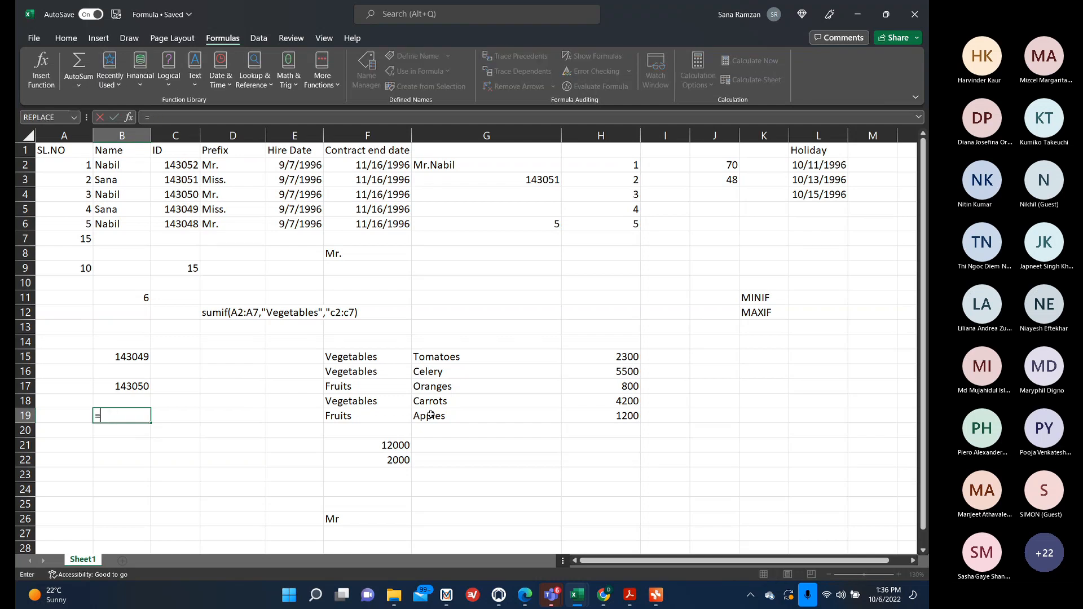
pyautogui.write('max')
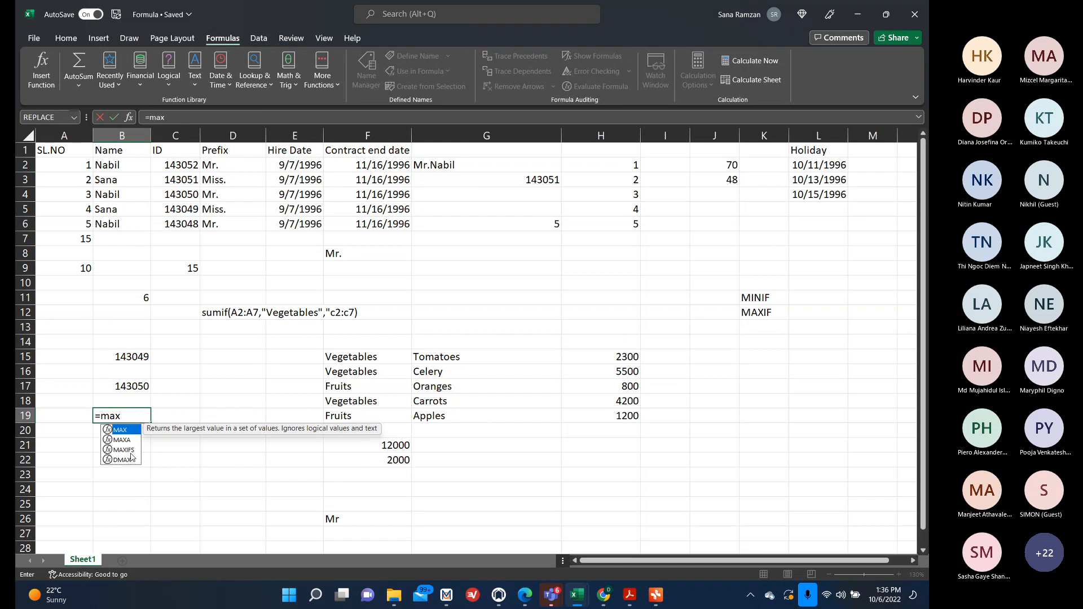
pyautogui.write('(if')
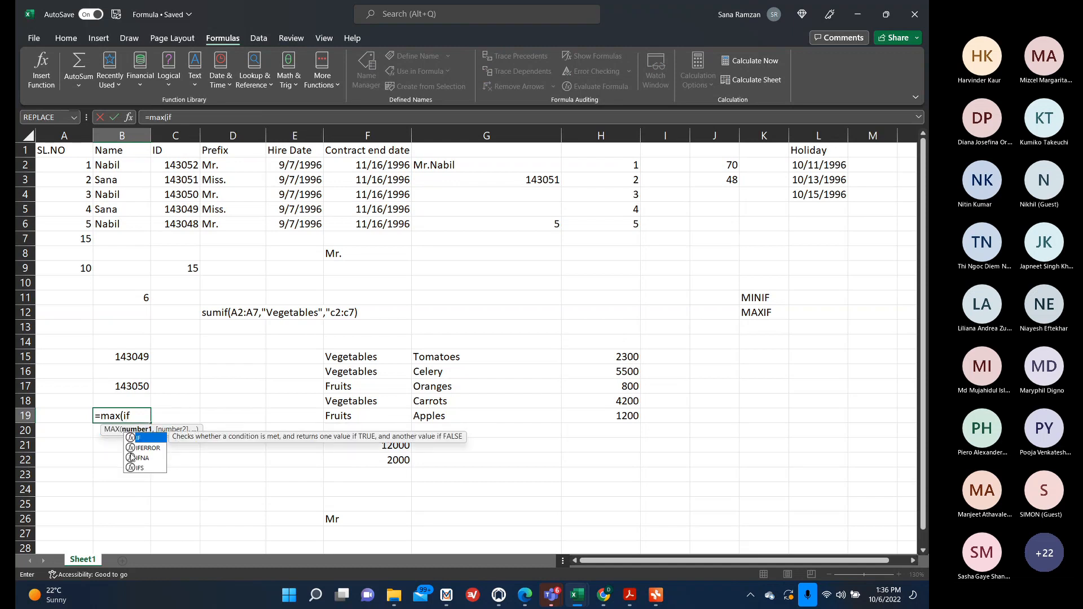
pyautogui.write('(')
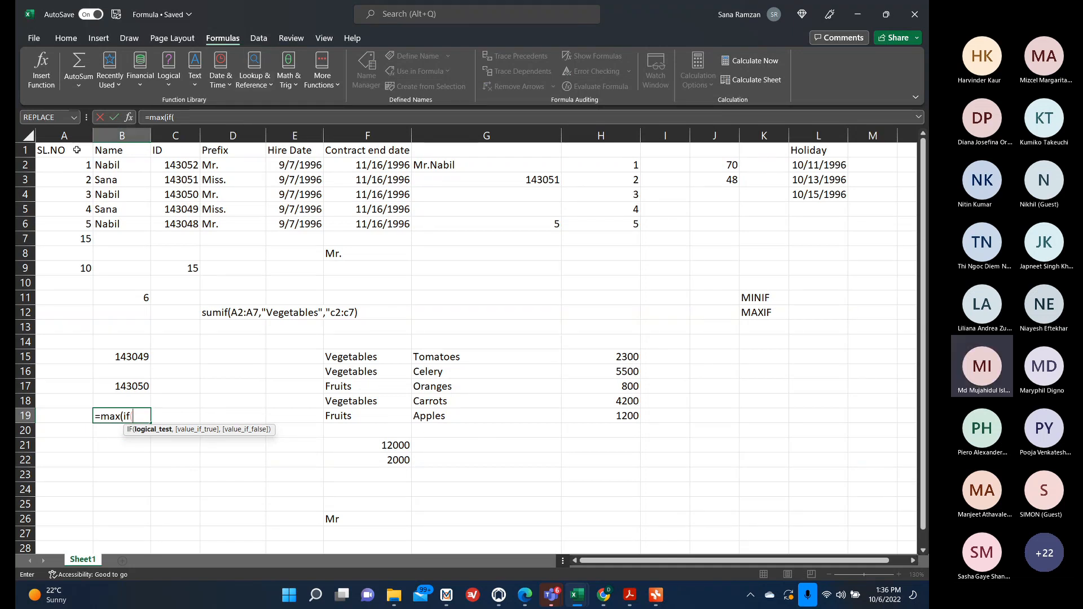
pyautogui.click(127, 119)
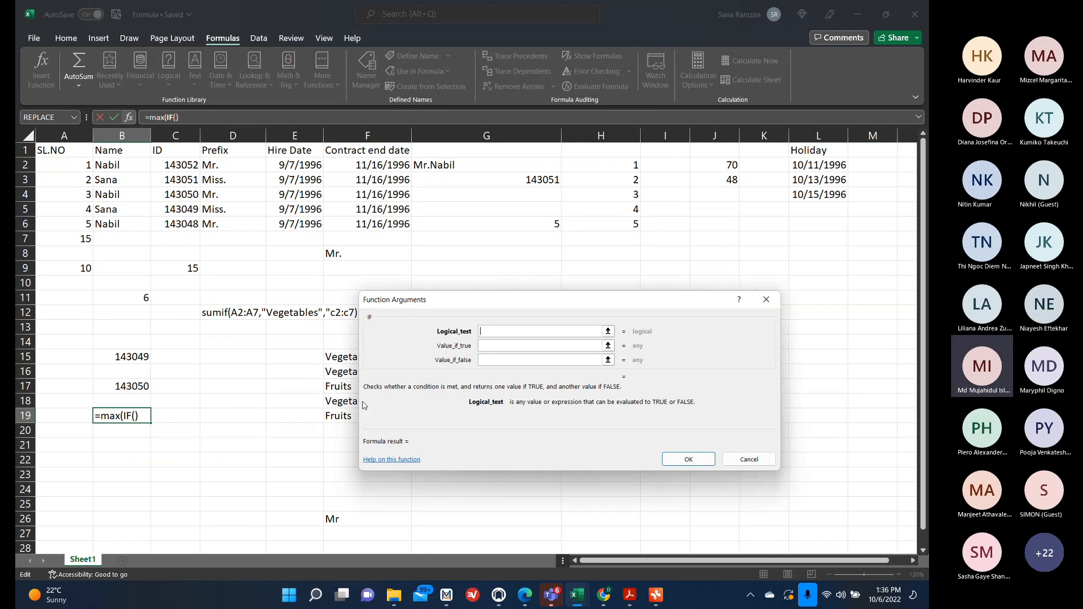
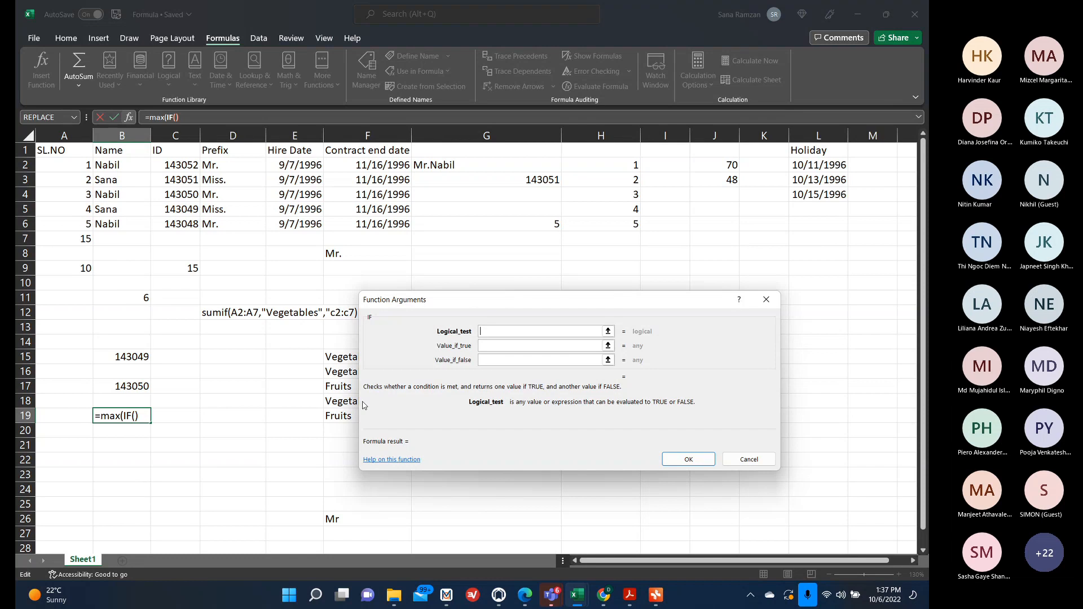
# Discard the unfinished B19 formula and browse the Logical function list.
pyautogui.click(766, 300)
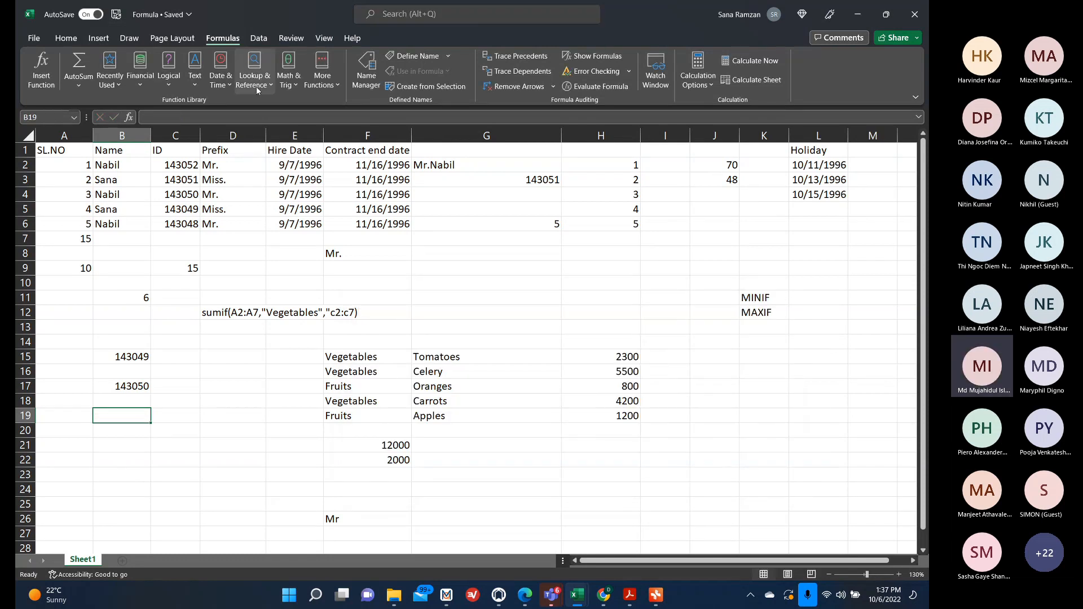
pyautogui.click(172, 81)
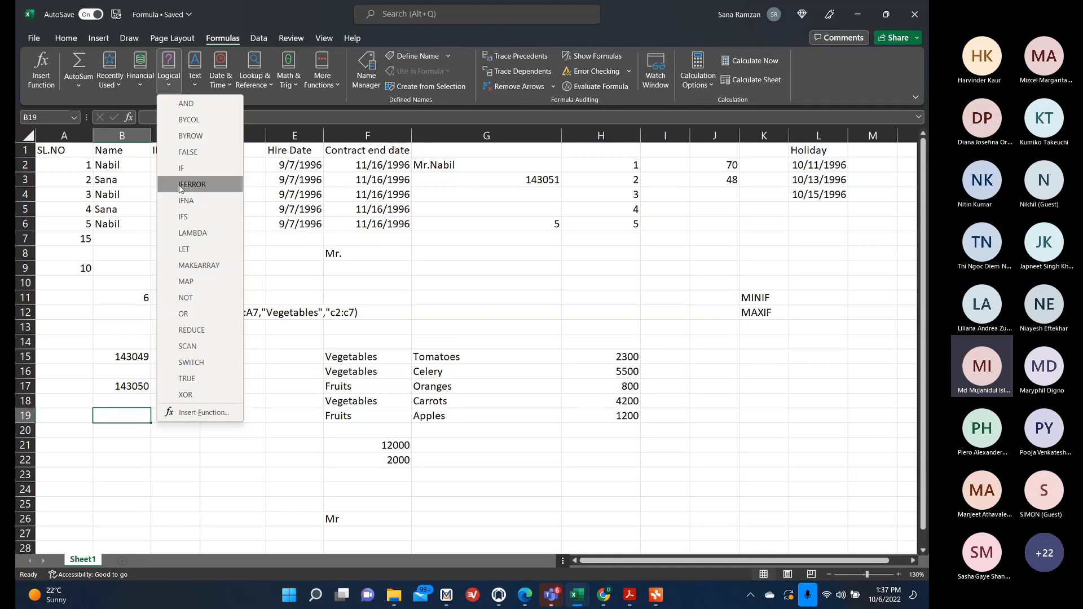
pyautogui.click(111, 424)
pyautogui.doubleClick(113, 417)
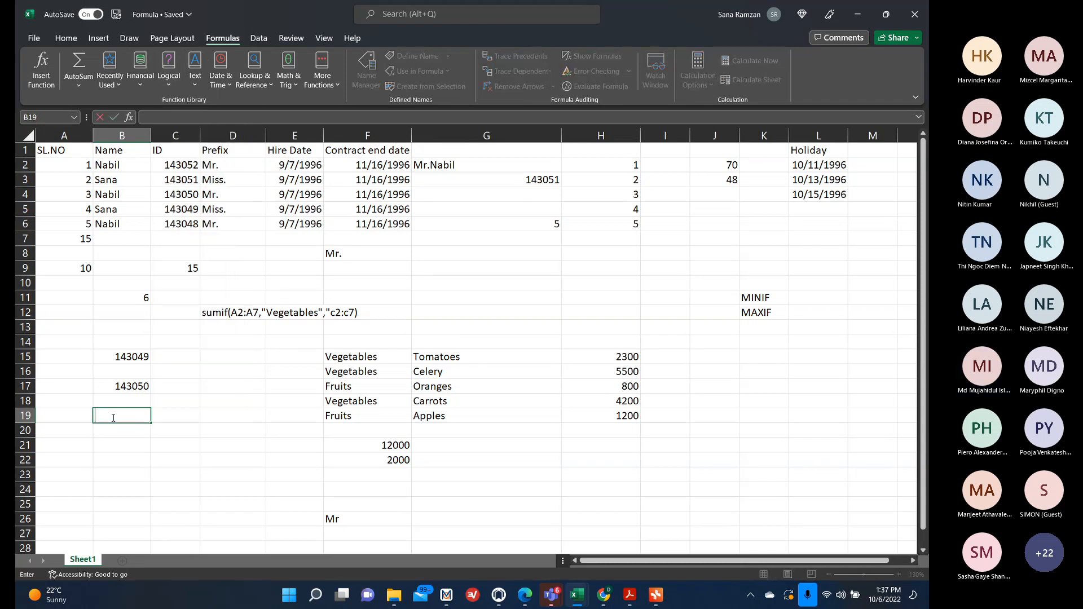
# Start a MINIFS formula in B19 with min range L8:L18 and criteria range M9:M20 in its function arguments.
pyautogui.write('=minif')
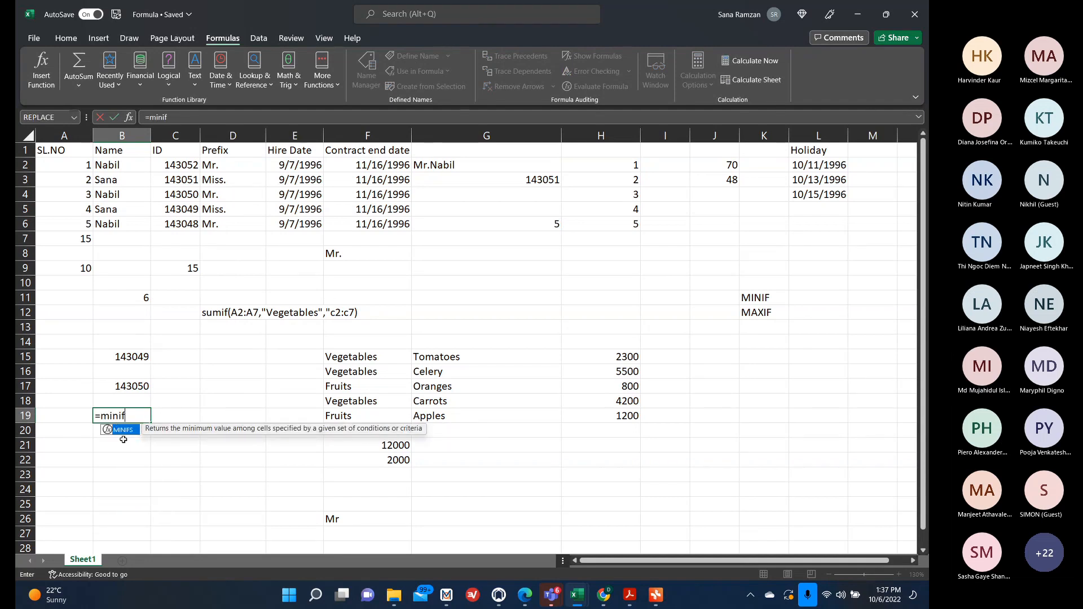
pyautogui.press('Tab')
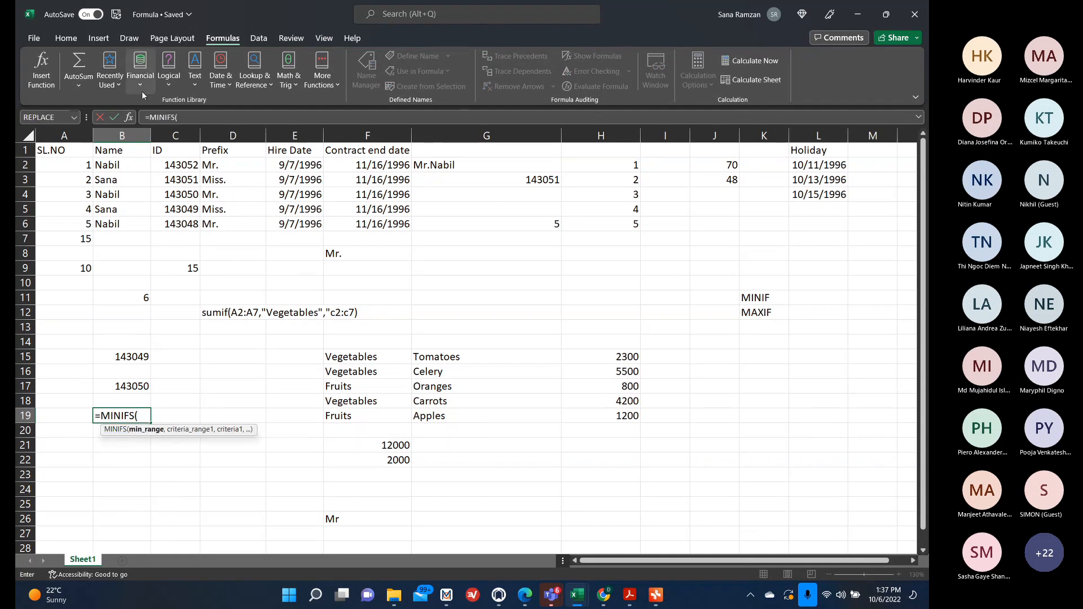
pyautogui.click(130, 118)
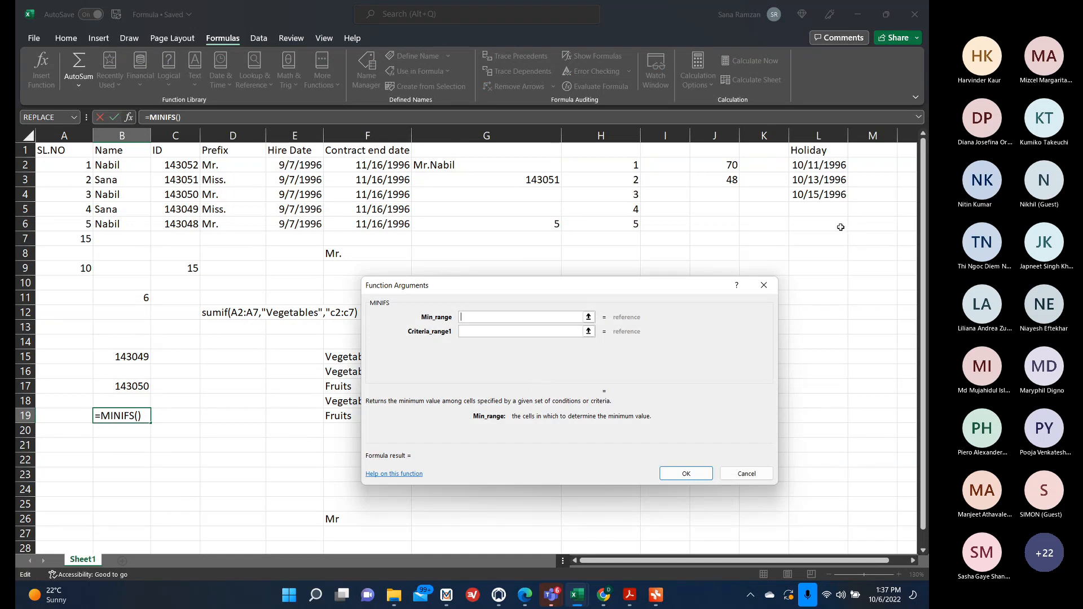
pyautogui.moveTo(832, 256); pyautogui.dragTo(814, 401)
pyautogui.click(470, 332)
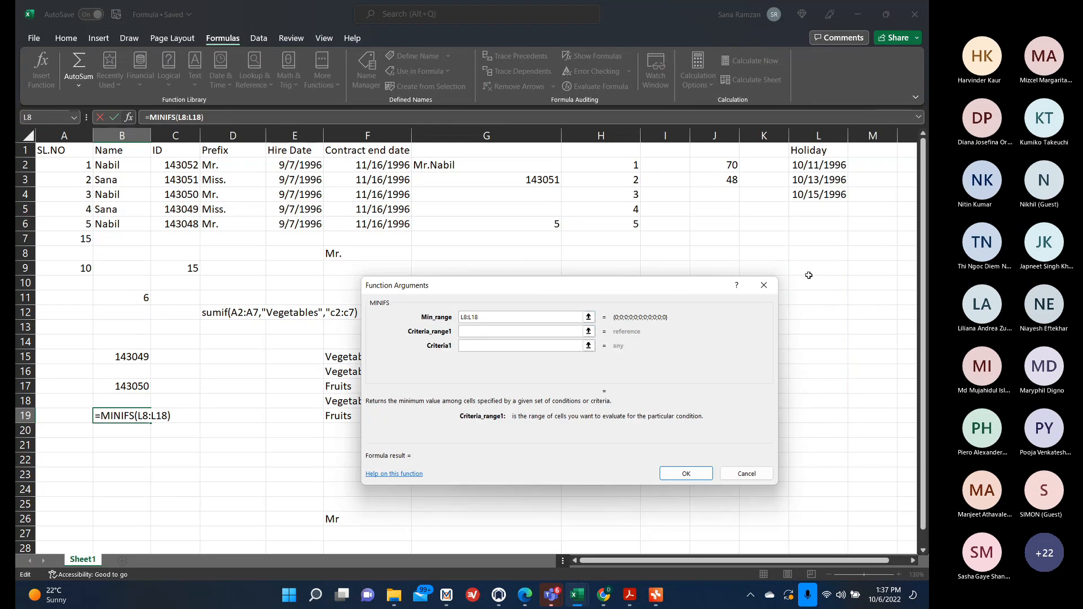
pyautogui.moveTo(857, 264); pyautogui.dragTo(873, 430)
pyautogui.click(493, 346)
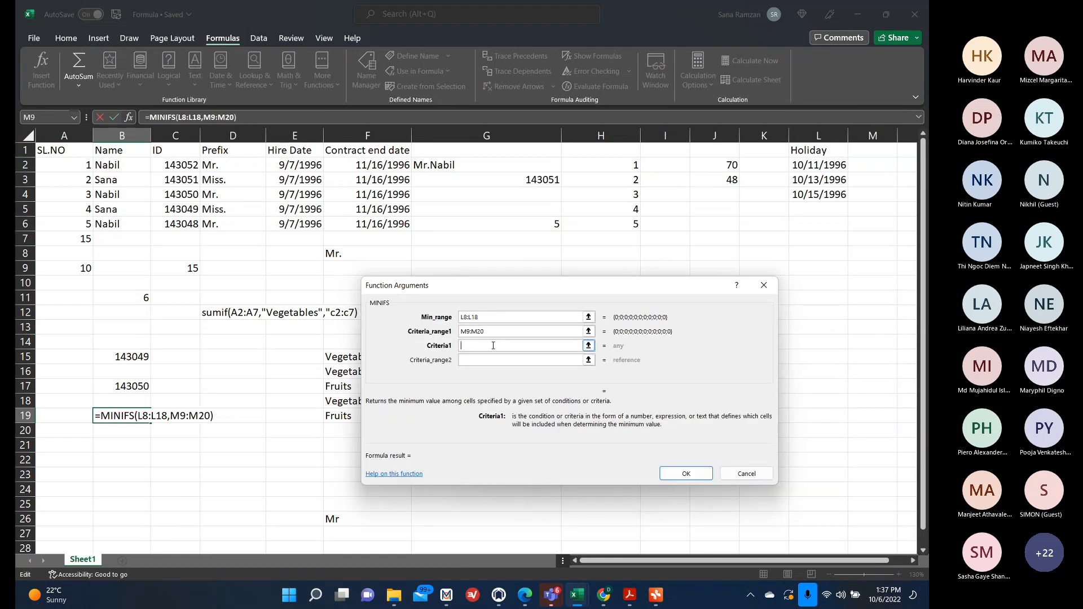
# Add criteria ">10", criteria range N10:N21 and criteria ">50000" to the MINIFS arguments, then cancel the formula.
pyautogui.write('>10')
pyautogui.click(494, 359)
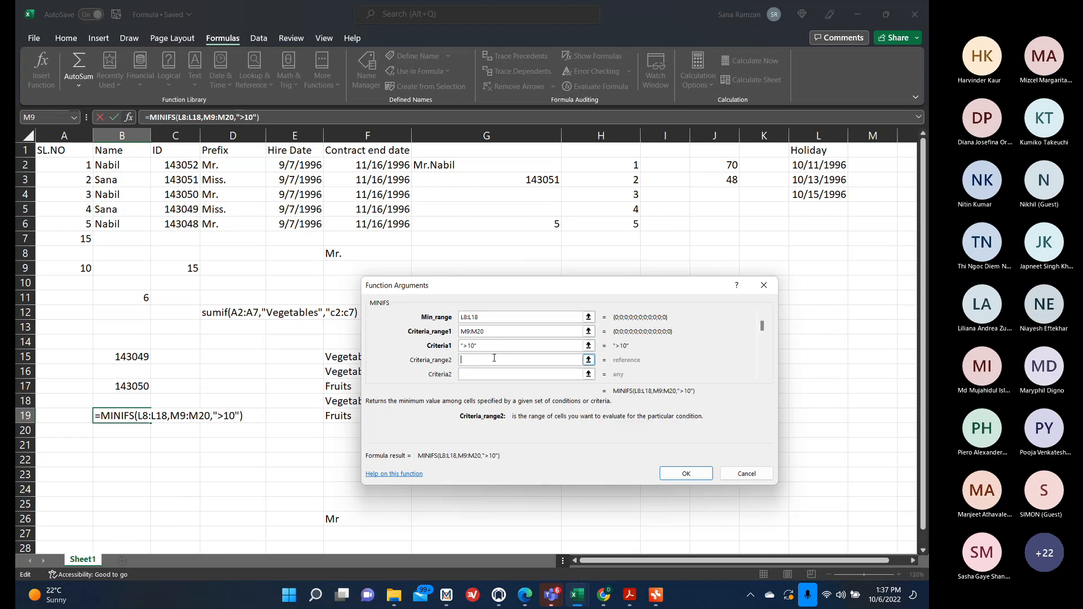
pyautogui.moveTo(907, 282); pyautogui.dragTo(910, 449)
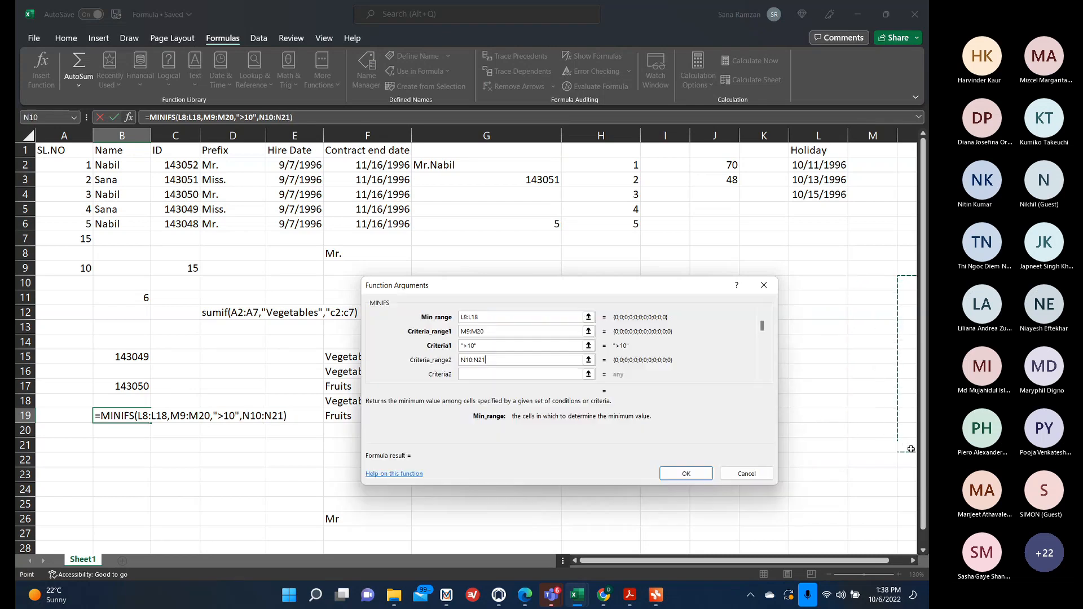
pyautogui.click(496, 375)
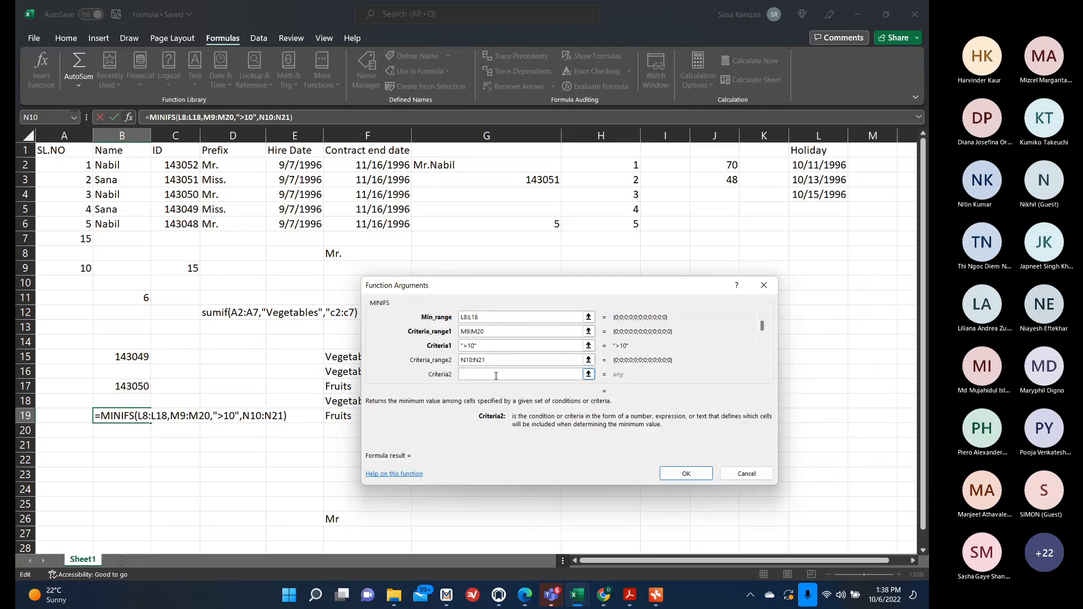
pyautogui.write('>50000')
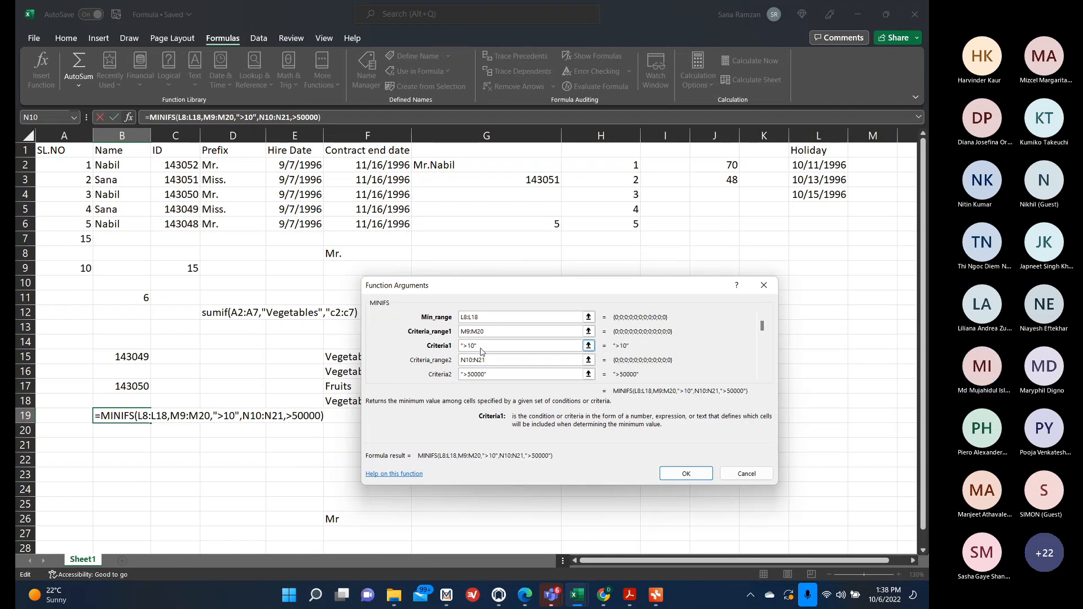
pyautogui.click(480, 345)
pyautogui.click(496, 374)
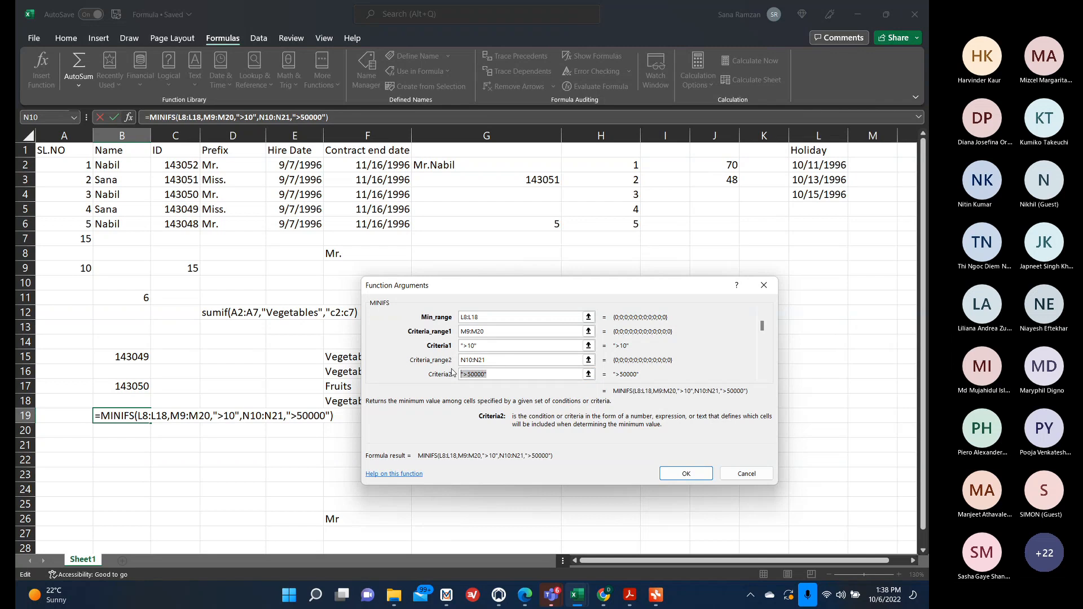
pyautogui.click(747, 474)
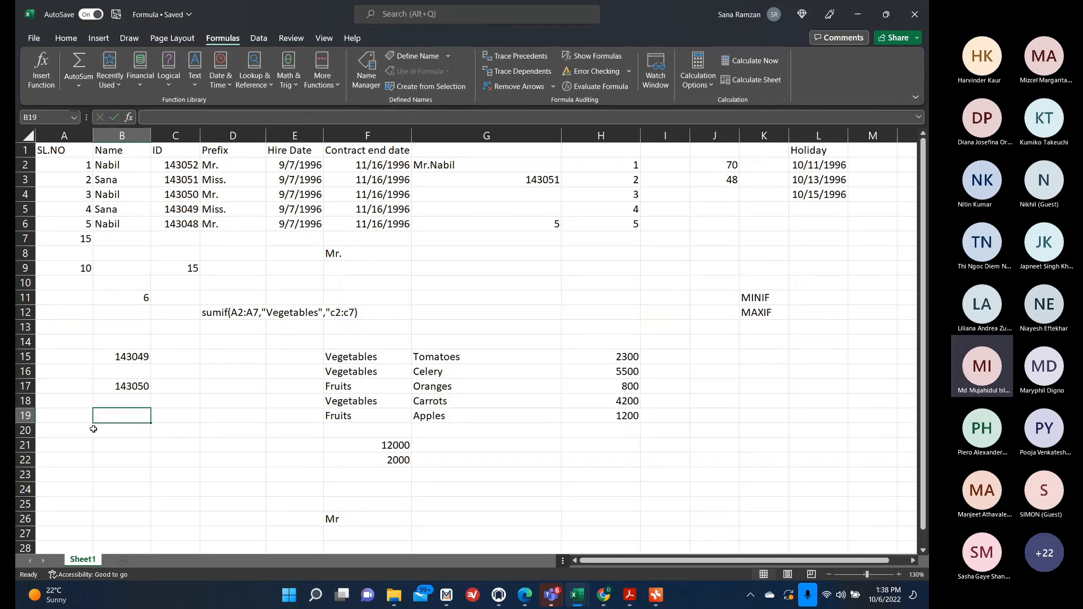
# Try to enter the formula =max(if(A2:A6<5, in B19.
pyautogui.write('=max')
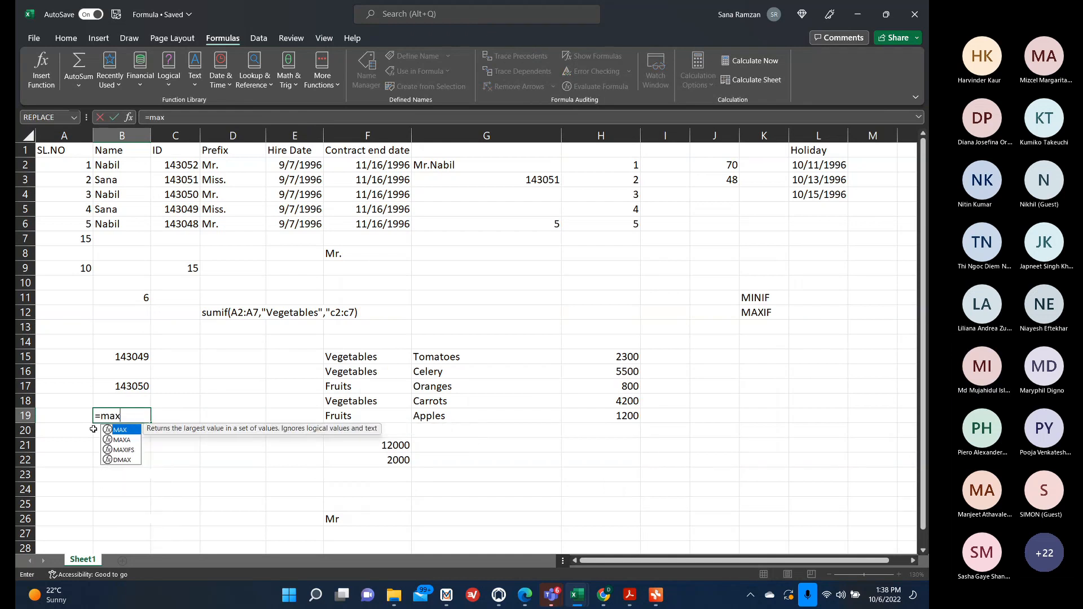
pyautogui.write('(if')
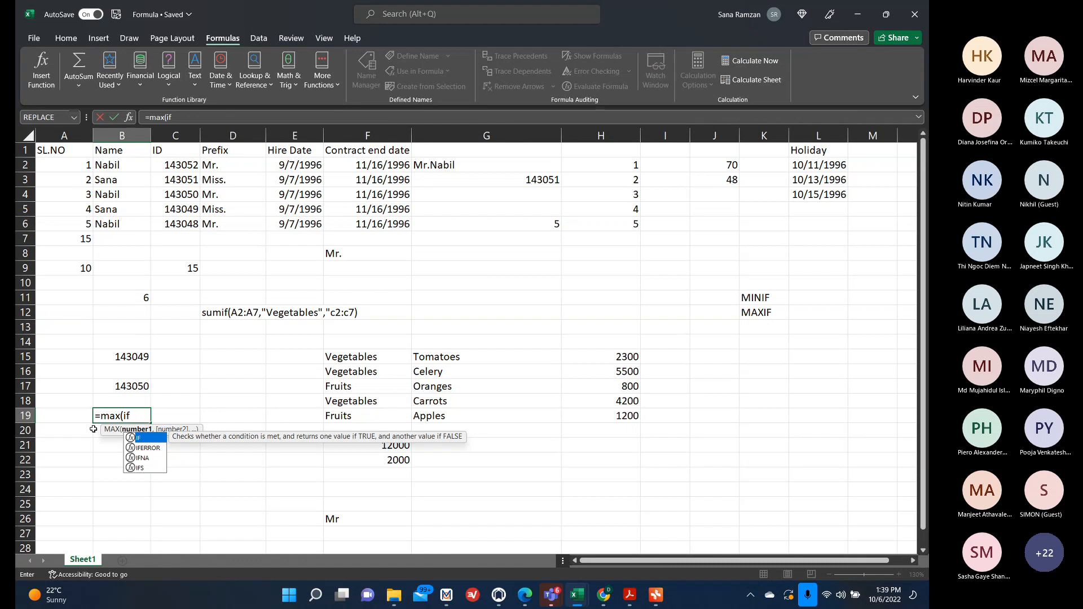
pyautogui.write('(')
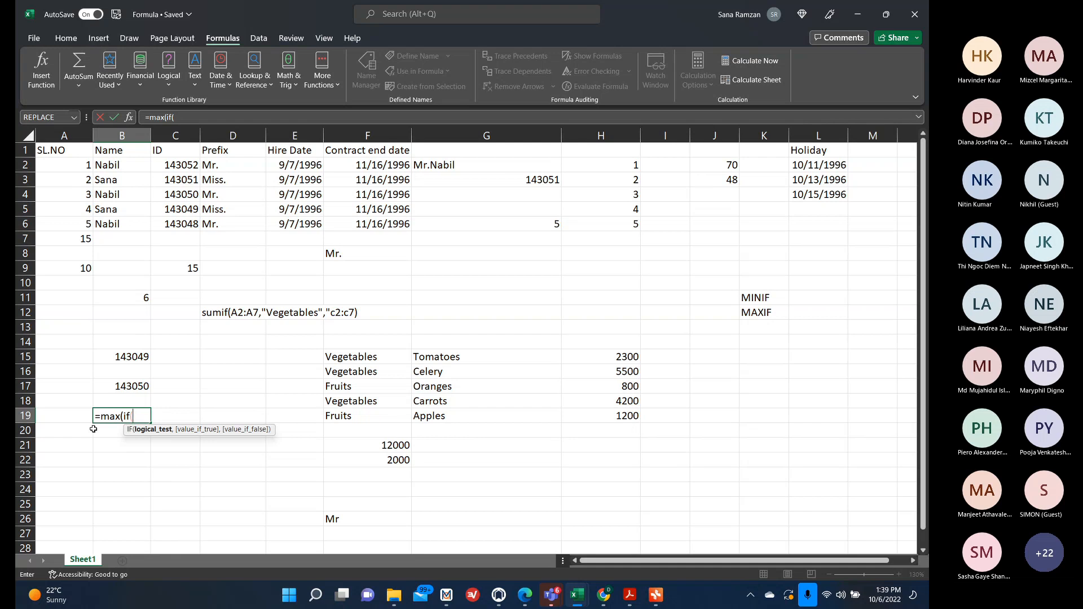
pyautogui.moveTo(65, 164); pyautogui.dragTo(69, 227)
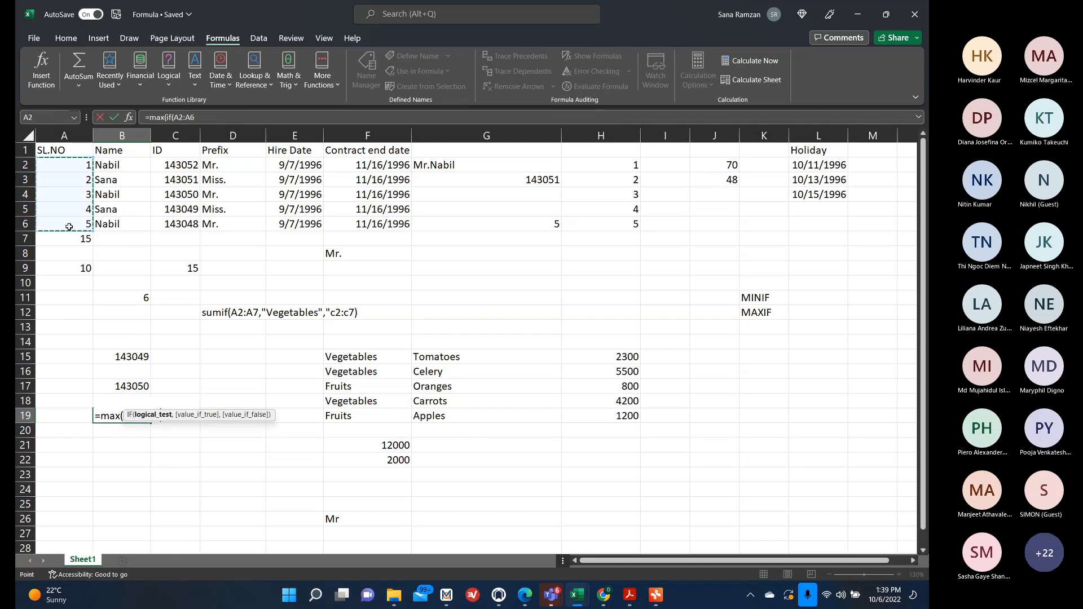
pyautogui.write(',<')
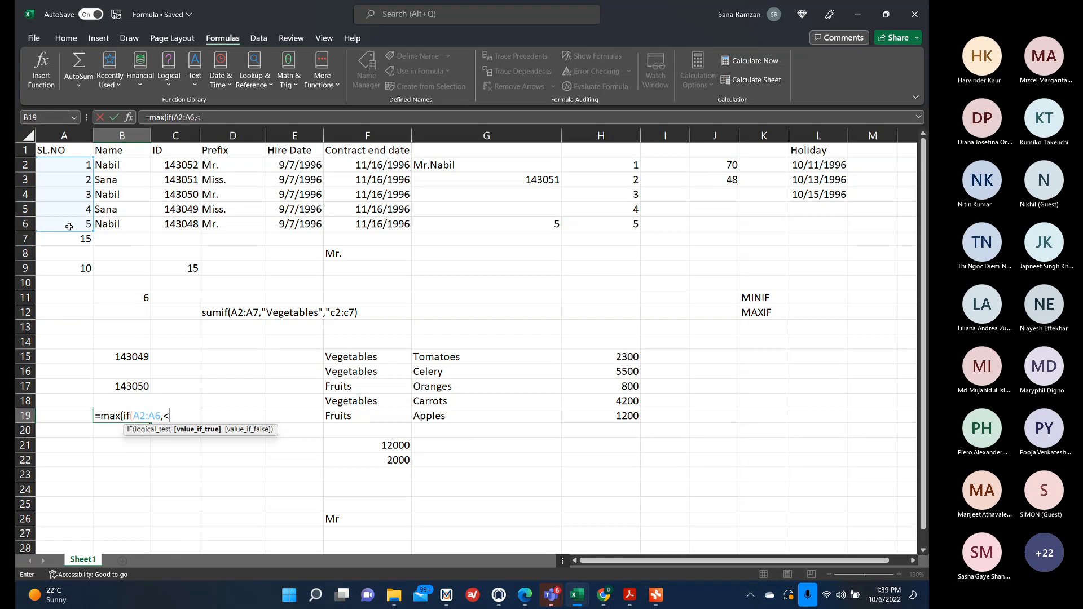
pyautogui.press('BackSpace')
pyautogui.press('BackSpace')
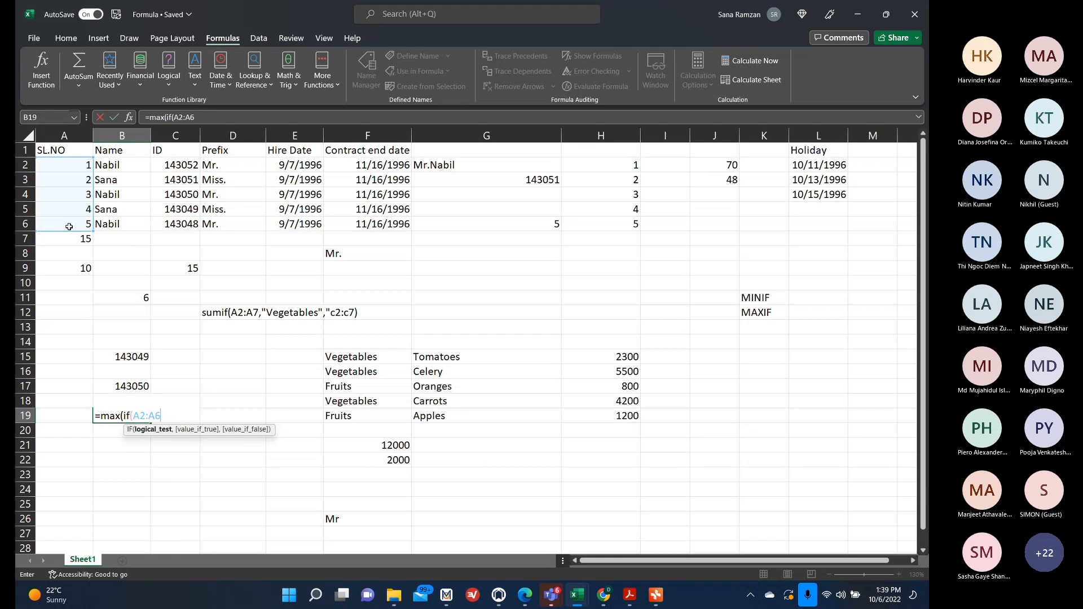
pyautogui.write('<')
pyautogui.write('5,')
pyautogui.press('Return')
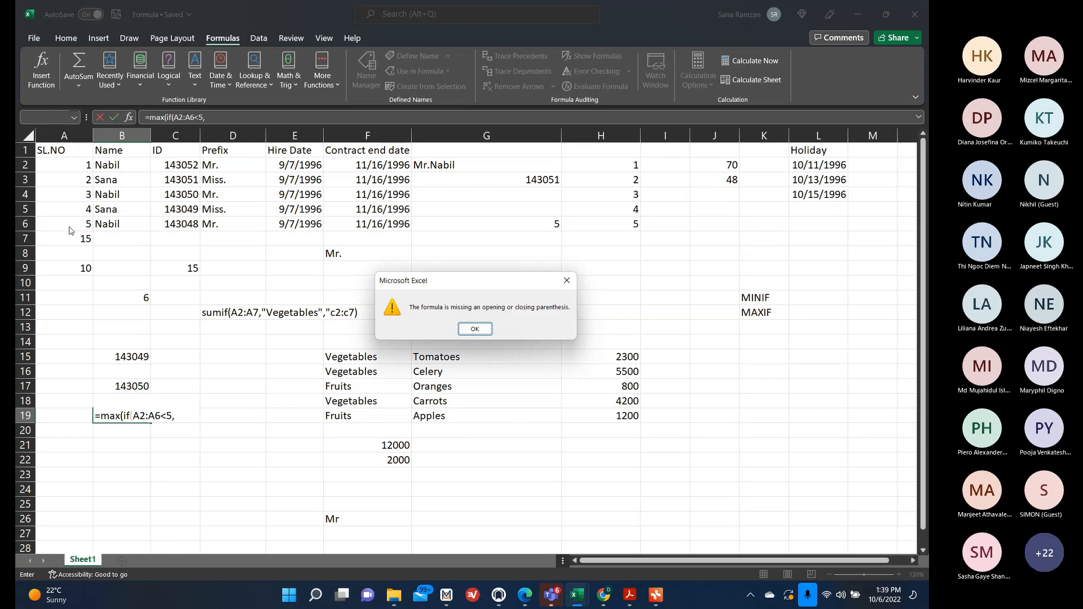
pyautogui.click(565, 284)
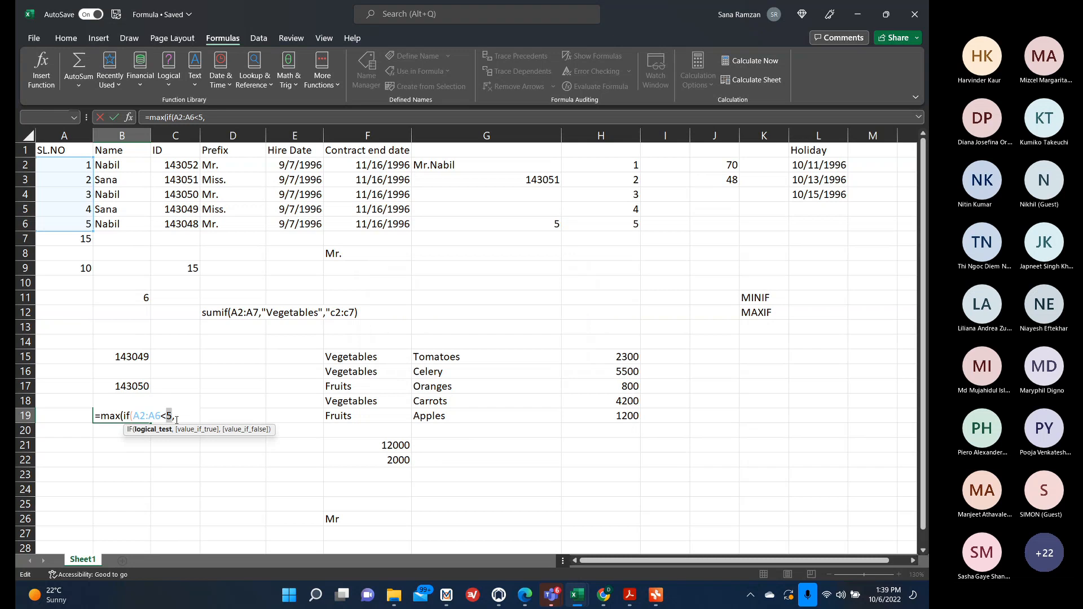
# Change the B19 condition to A2:A6<3 and replace max with min in the formula.
pyautogui.press('BackSpace')
pyautogui.write('3')
pyautogui.click(120, 415)
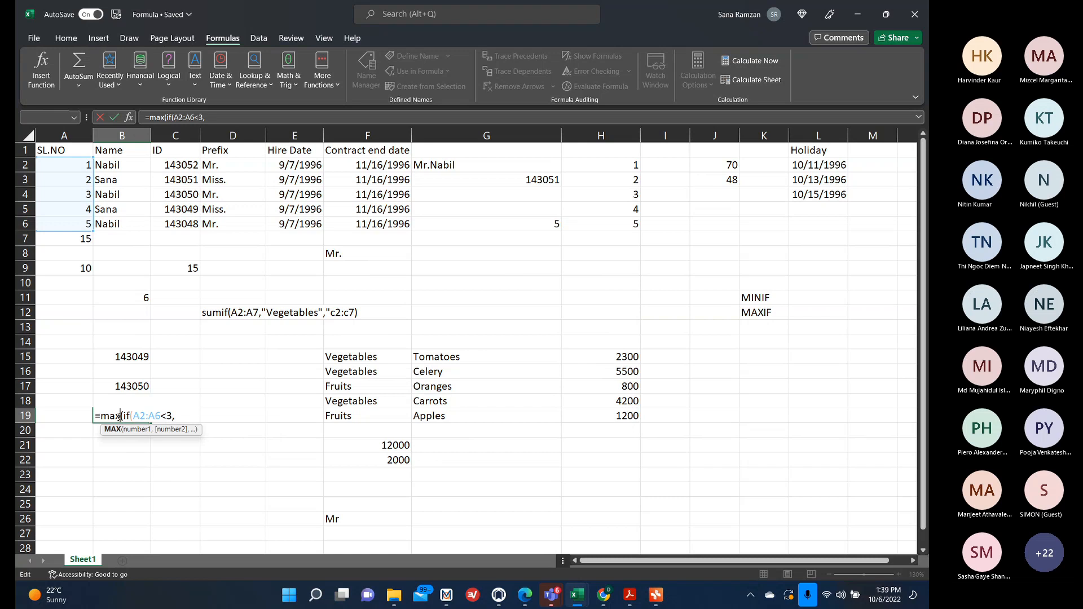
pyautogui.press('BackSpace')
pyautogui.press('BackSpace')
pyautogui.press('BackSpace')
pyautogui.write('min')
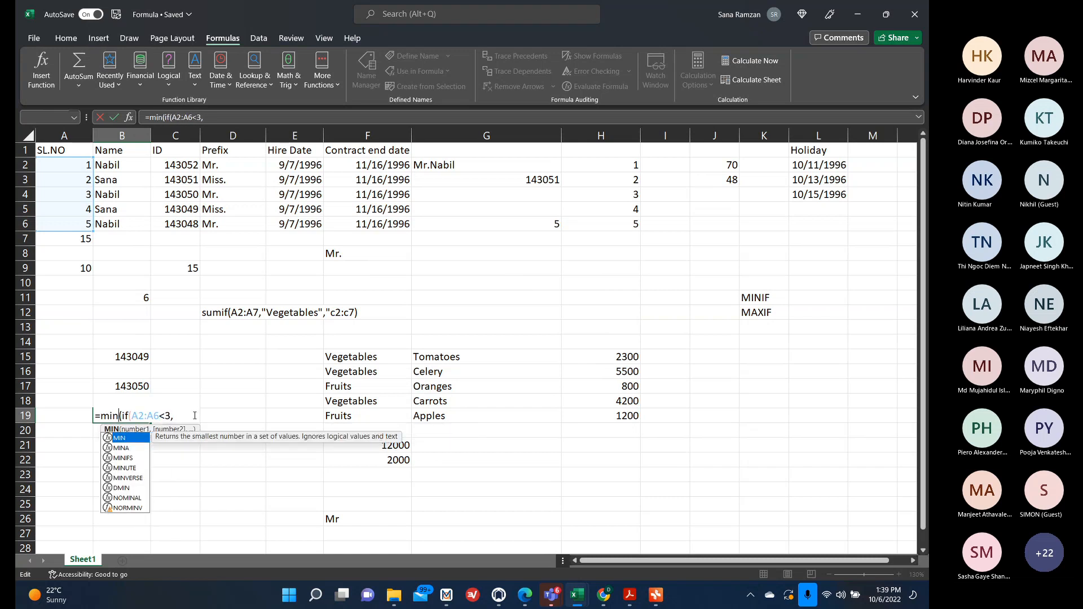
# Add C2:C6 as the value-if-true, close the parenthesis and accept the suggested correction to =MIN(IF(A2:A6<3,C2:C6)).
pyautogui.click(184, 416)
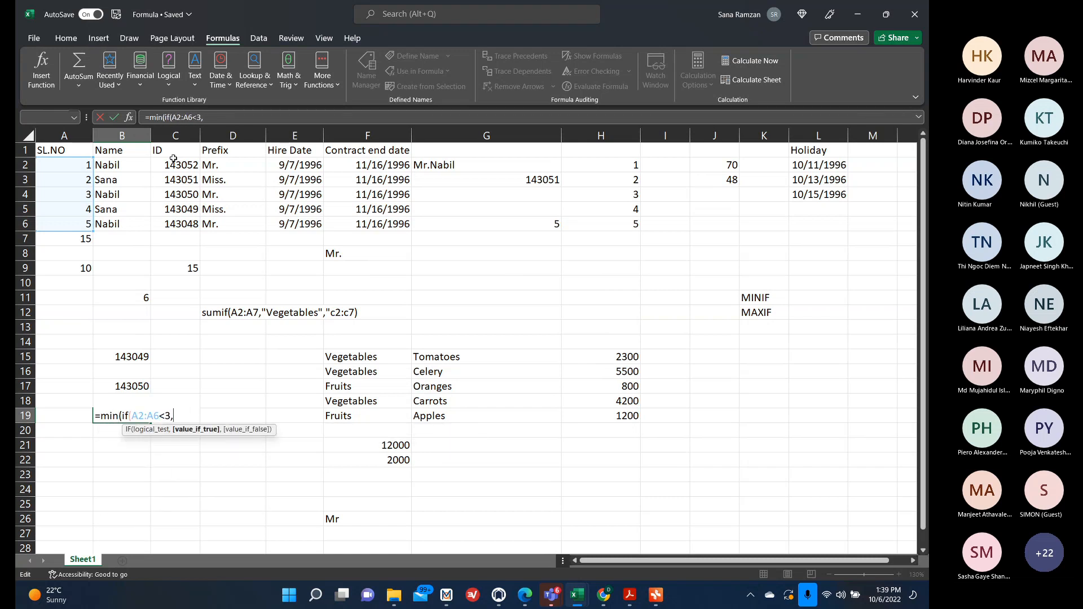
pyautogui.moveTo(173, 163); pyautogui.dragTo(178, 225)
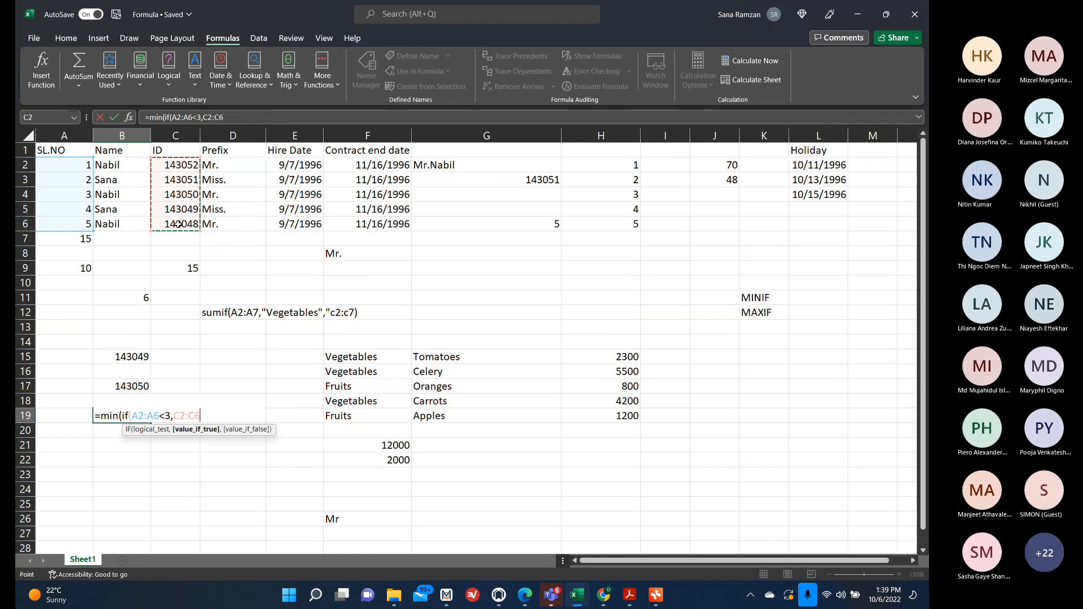
pyautogui.write(')')
pyautogui.press('Return')
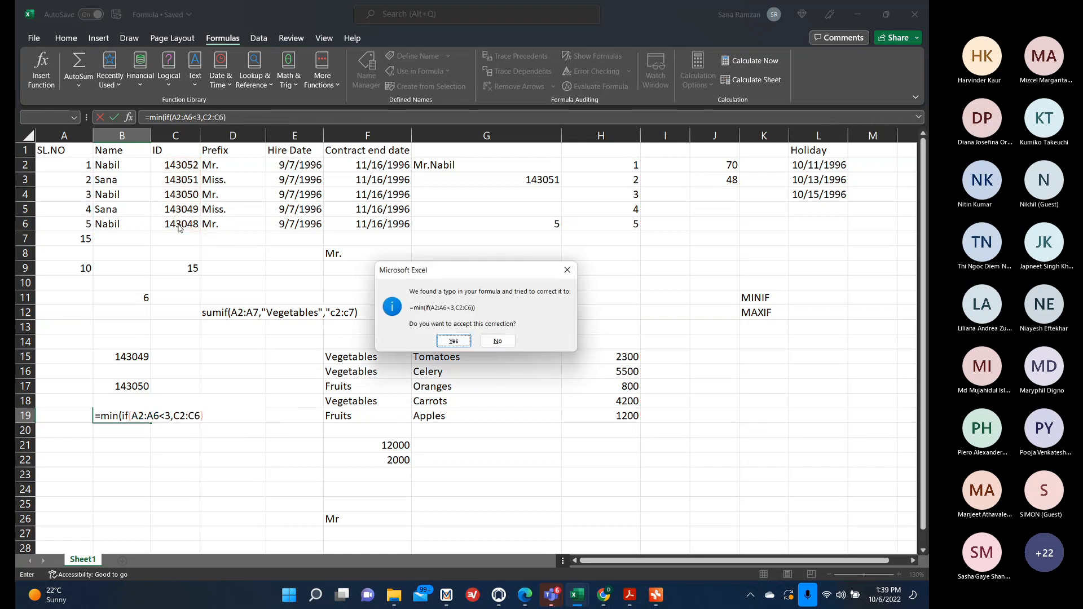
pyautogui.click(454, 340)
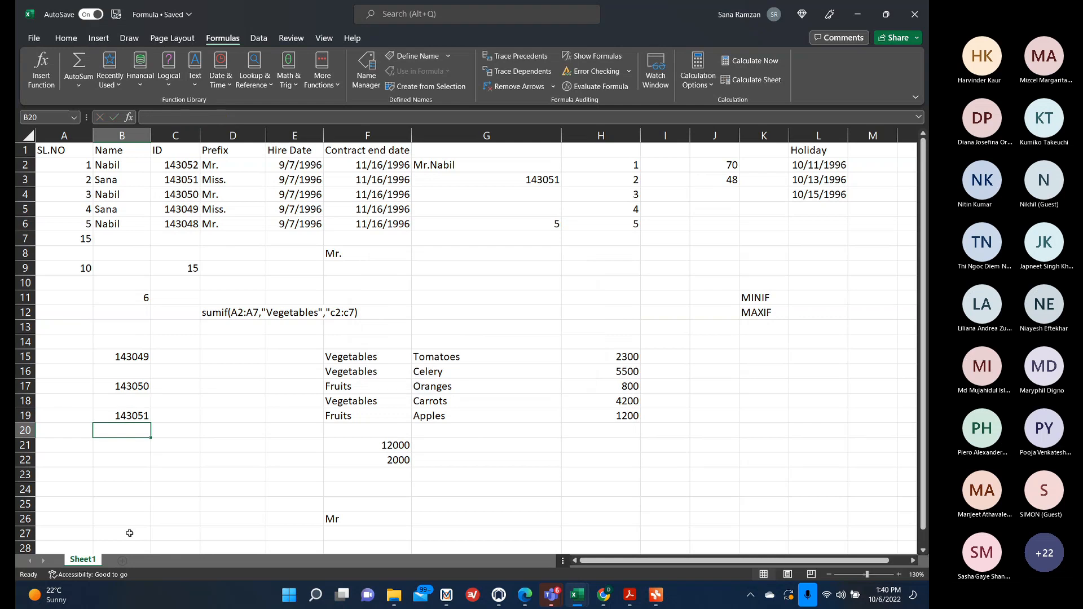
# Enter the formula =MAX(IF(A2:A6>1,C2:C6)) in B21, selecting A2:A6 and C2:C6 as ranges.
pyautogui.click(137, 417)
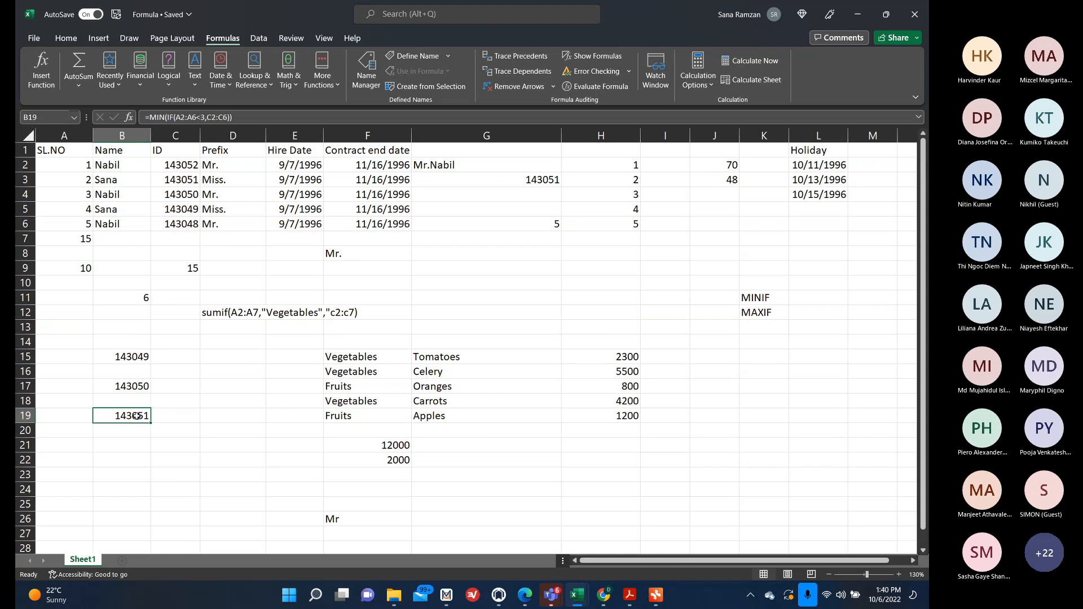
pyautogui.click(127, 450)
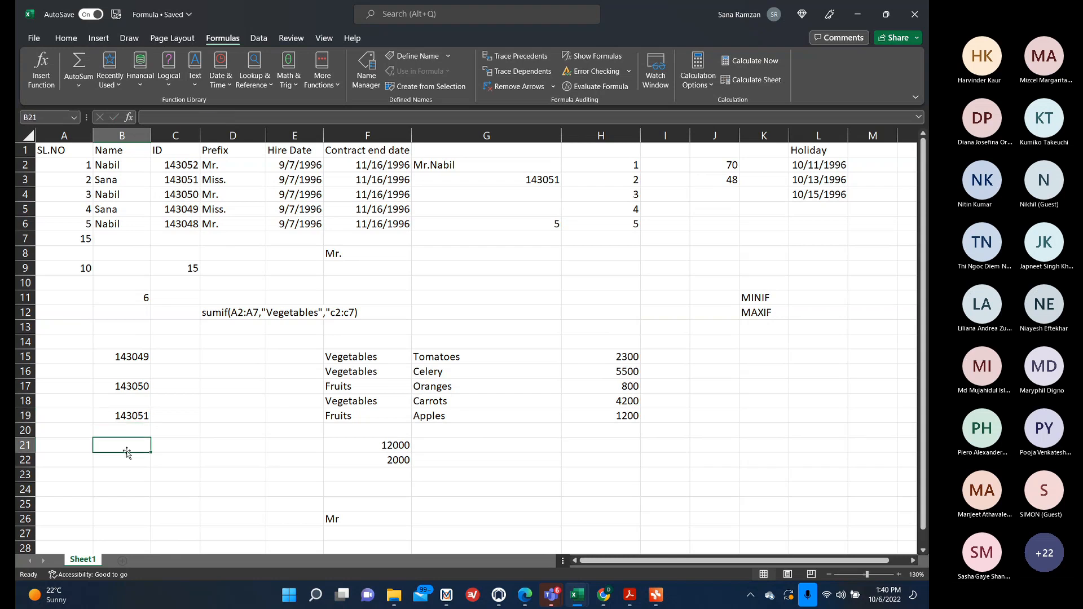
pyautogui.write('=ma')
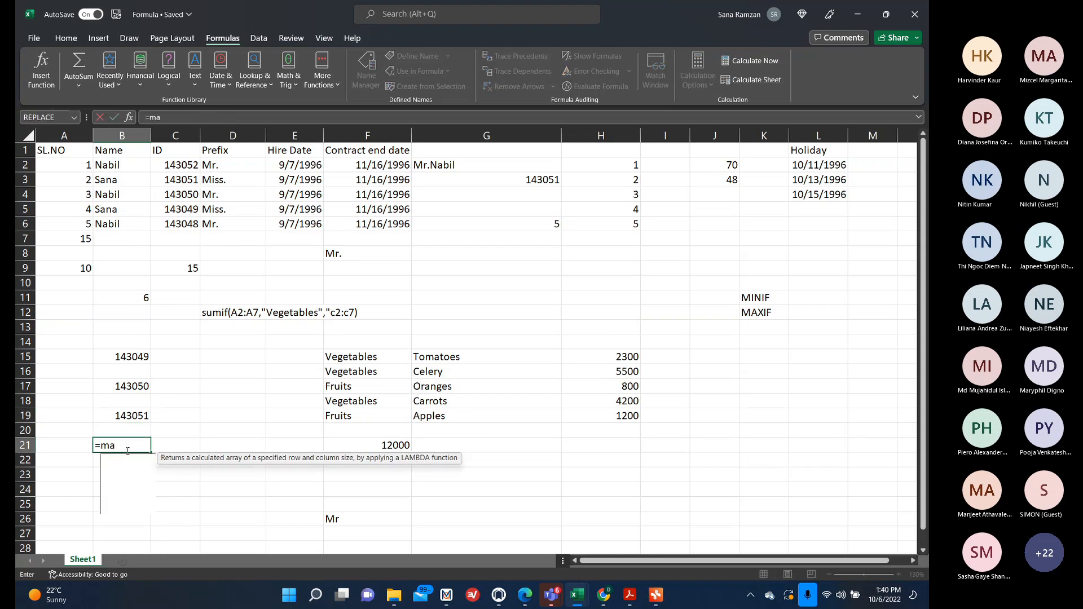
pyautogui.write('x(')
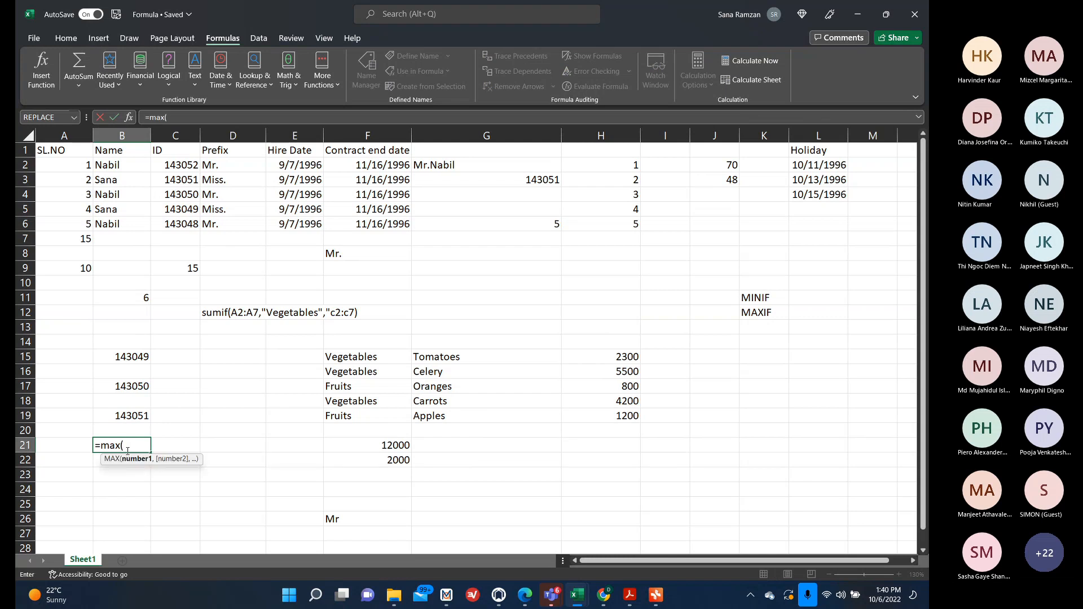
pyautogui.write('if(')
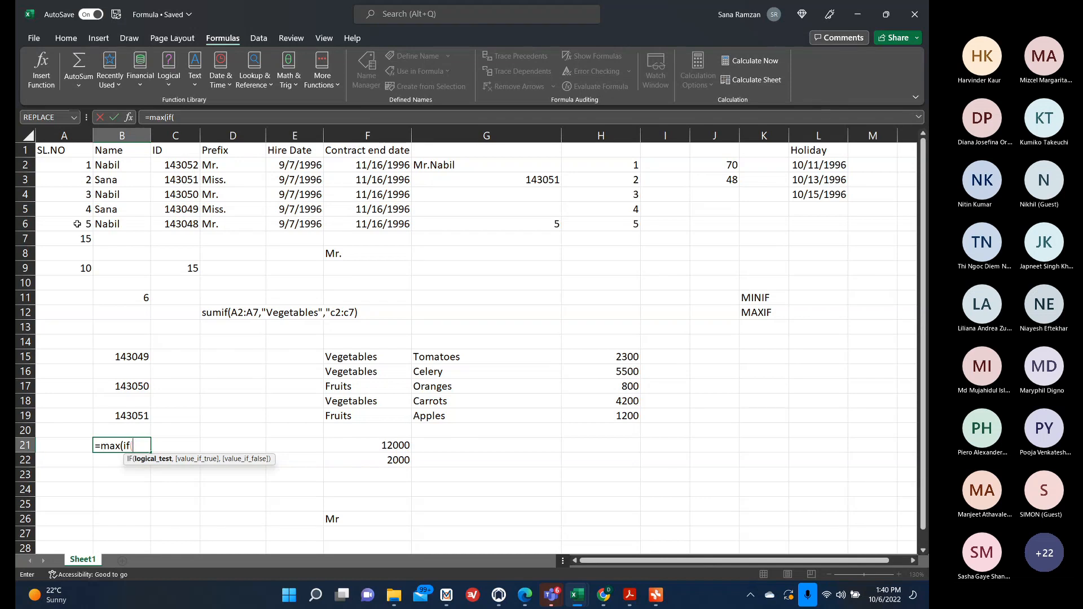
pyautogui.moveTo(74, 166); pyautogui.dragTo(68, 224)
pyautogui.write('>1')
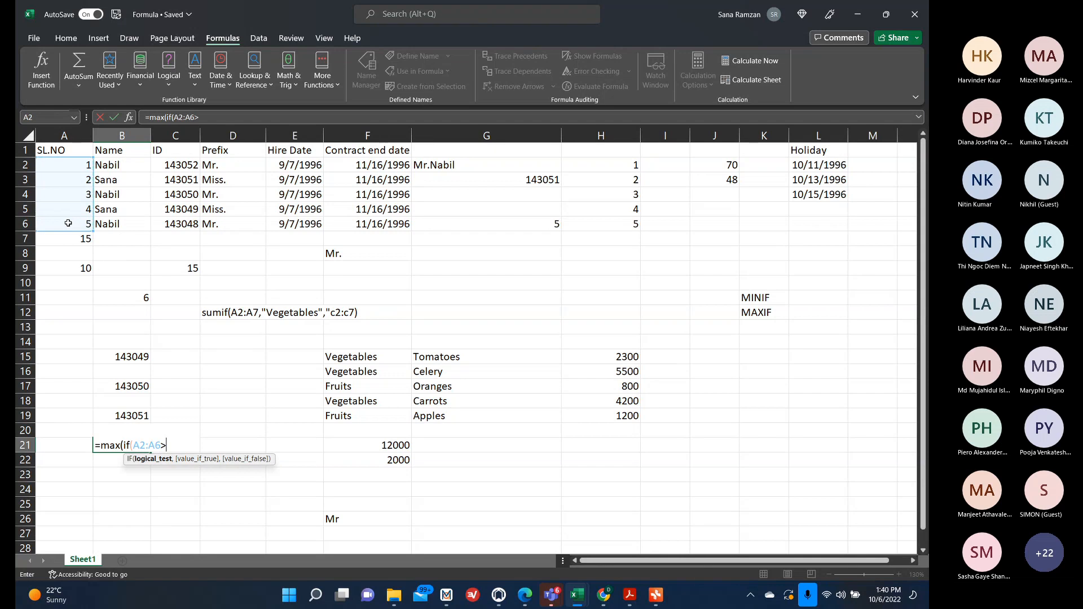
pyautogui.write(',')
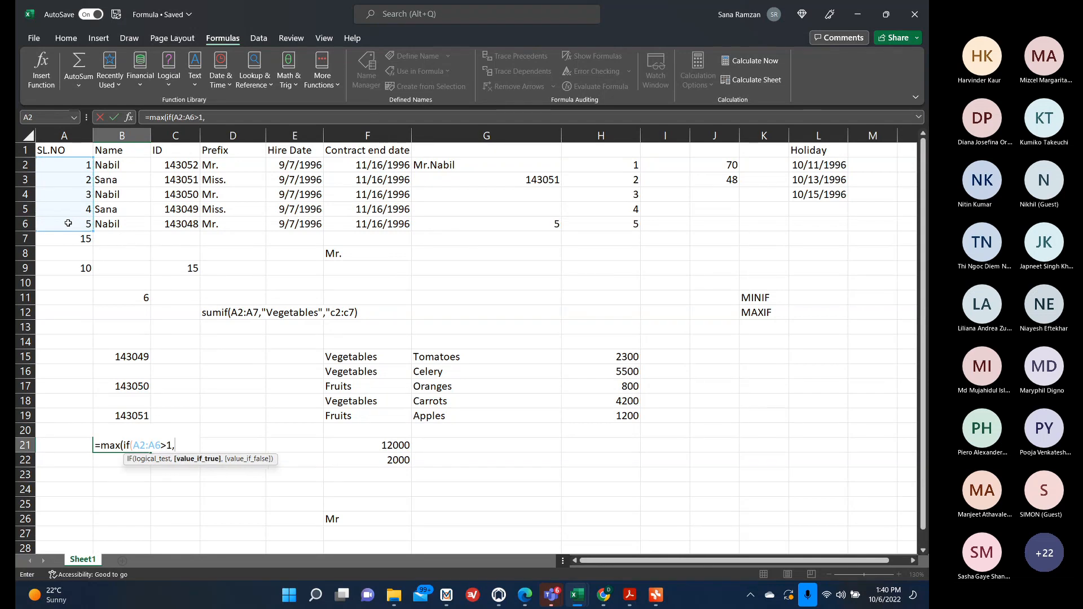
pyautogui.moveTo(186, 164); pyautogui.dragTo(193, 224)
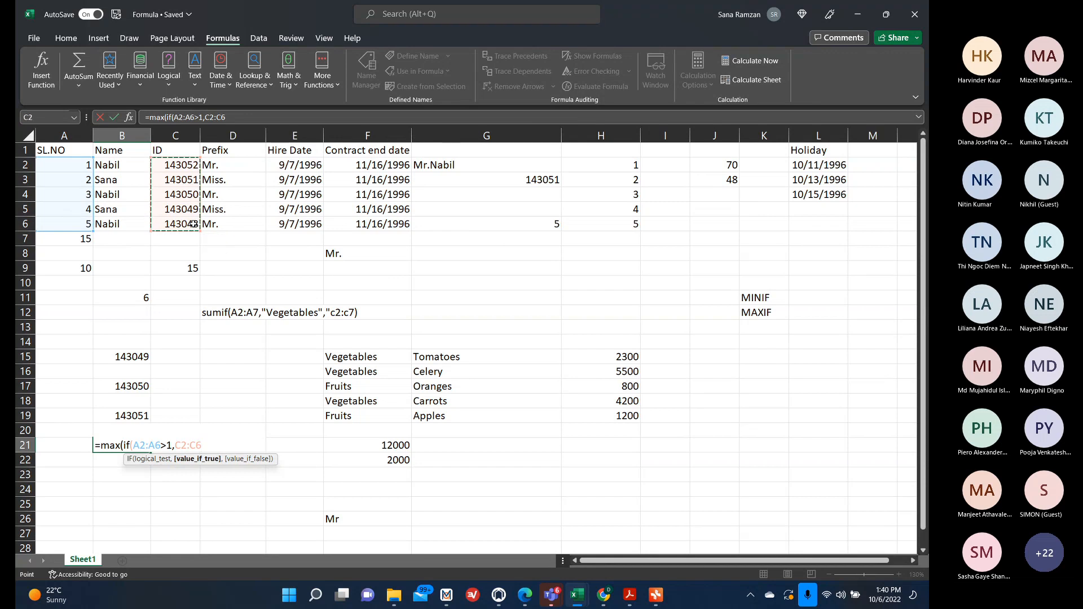
pyautogui.write(')')
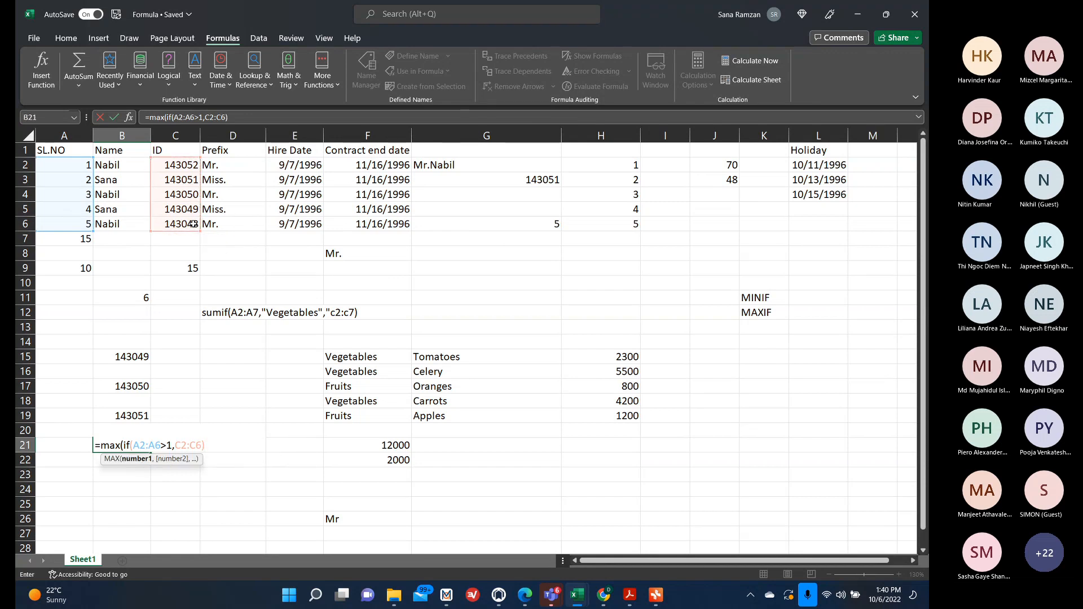
pyautogui.write(')')
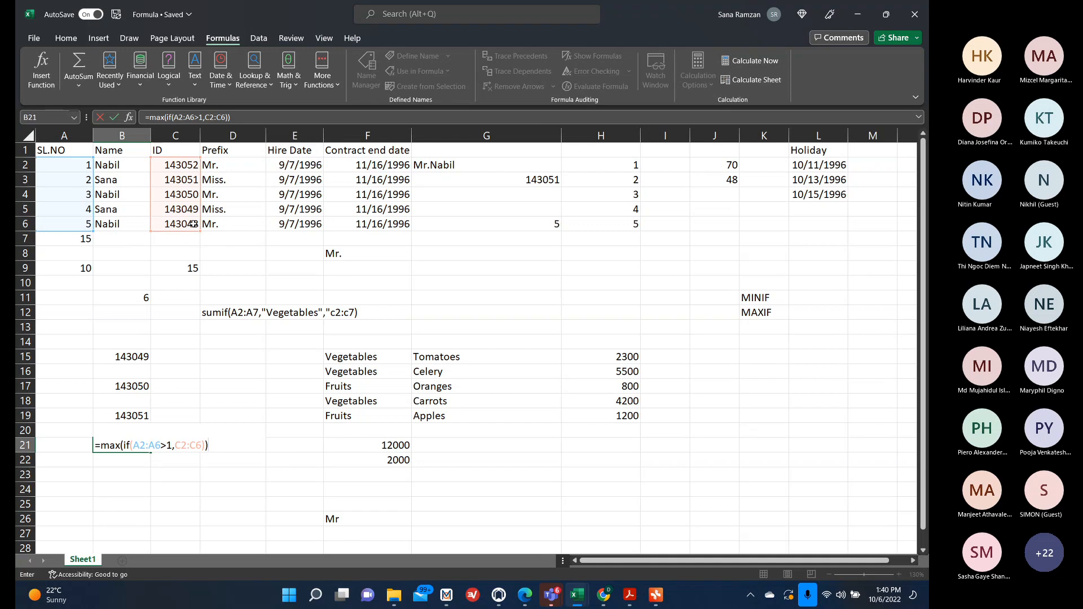
pyautogui.press('Return')
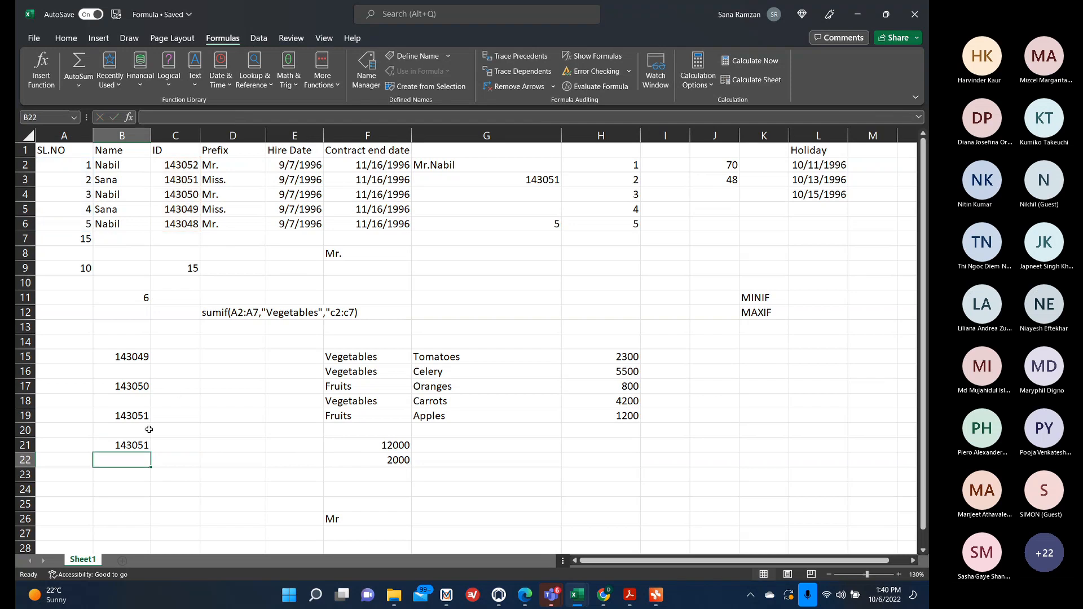
# Build =MIN(IF(A2:A6>1,C2:C6)) in C21 using the IF Function Arguments dialog, then accept the suggested correction.
pyautogui.click(188, 443)
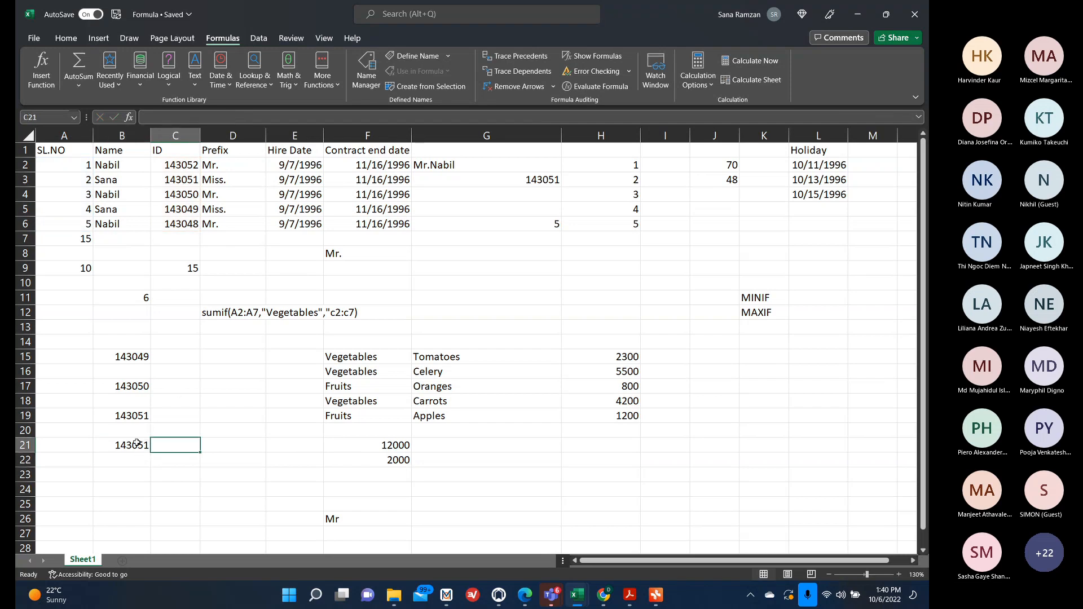
pyautogui.write('=min')
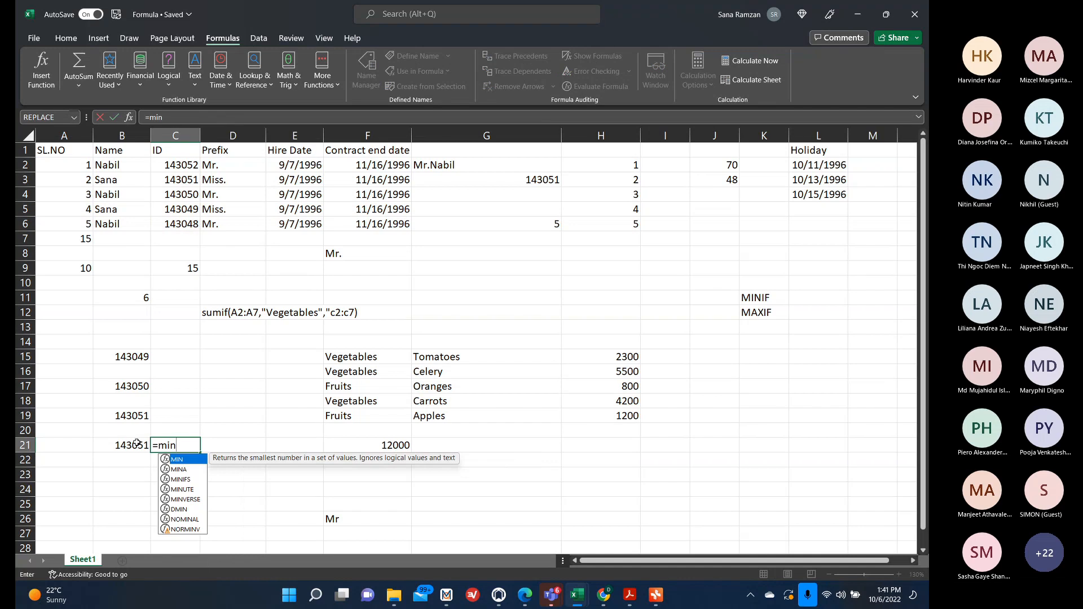
pyautogui.write('(if(')
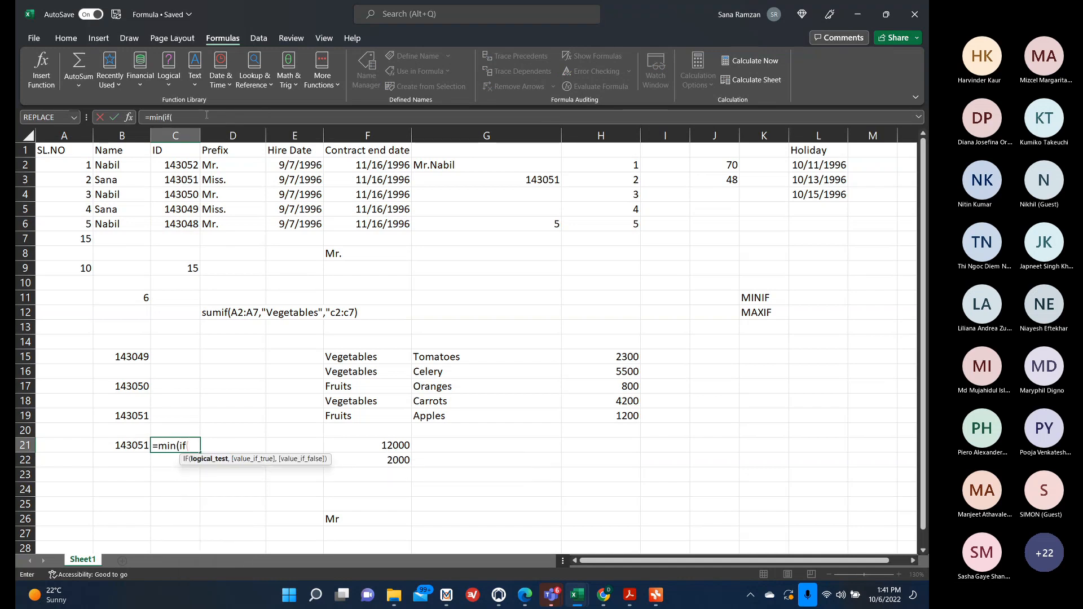
pyautogui.click(129, 117)
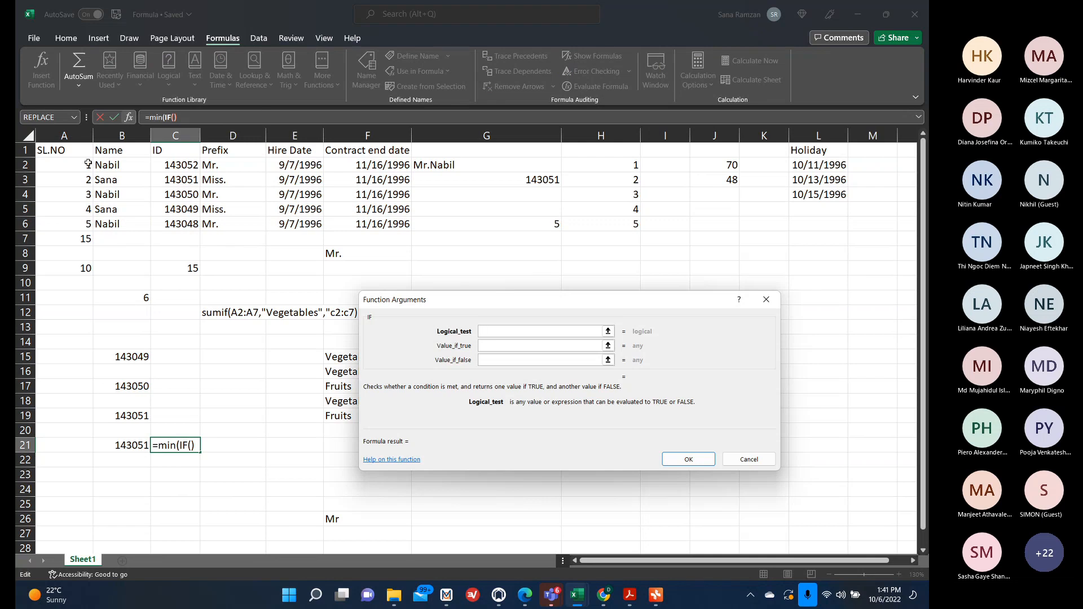
pyautogui.moveTo(87, 164); pyautogui.dragTo(82, 223)
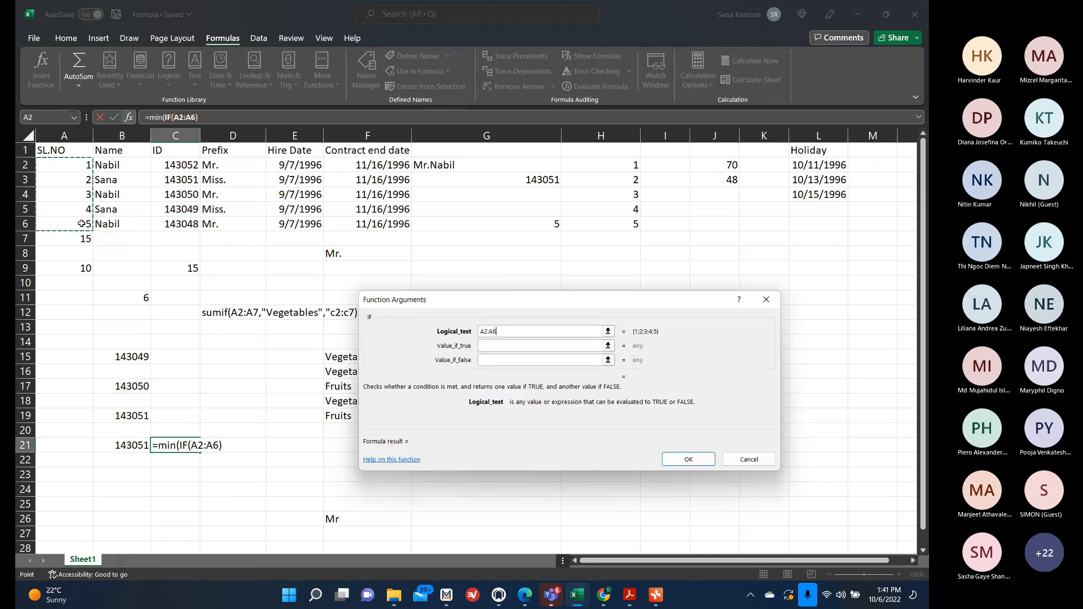
pyautogui.write('>')
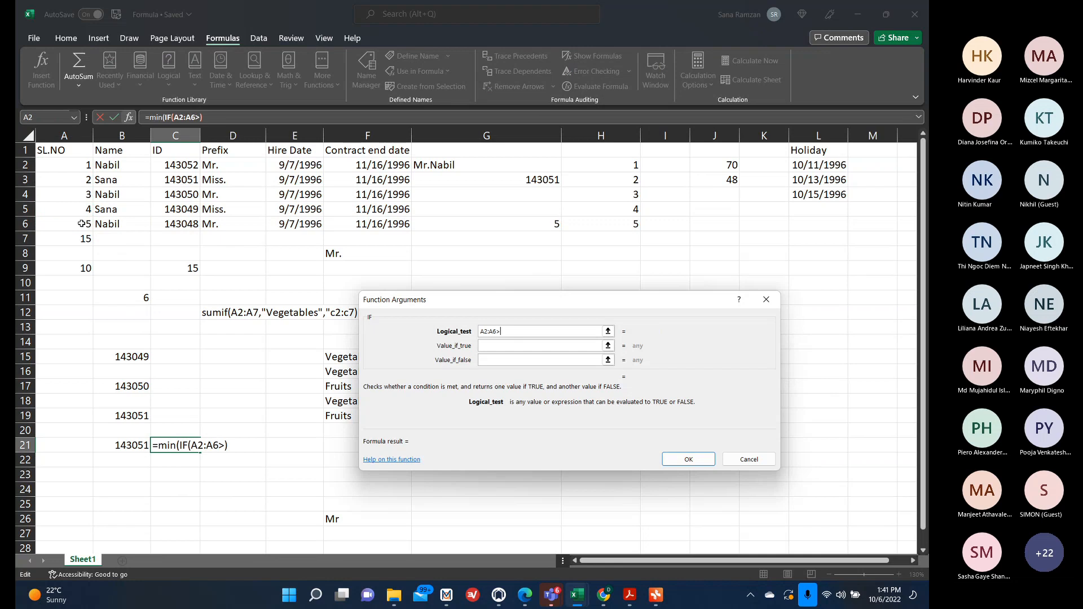
pyautogui.write('!')
pyautogui.click(499, 348)
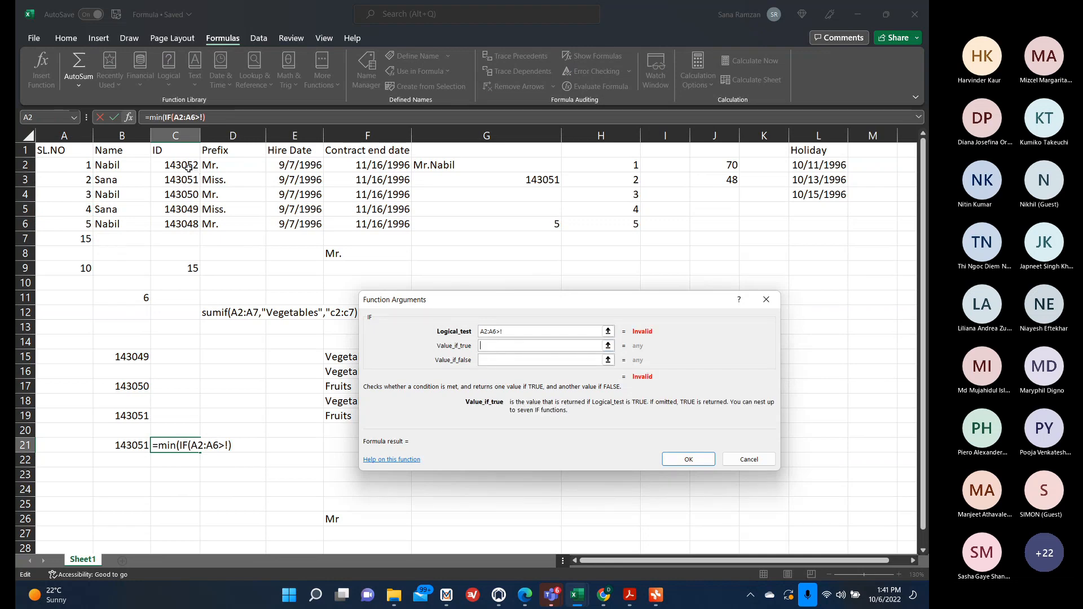
pyautogui.click(506, 333)
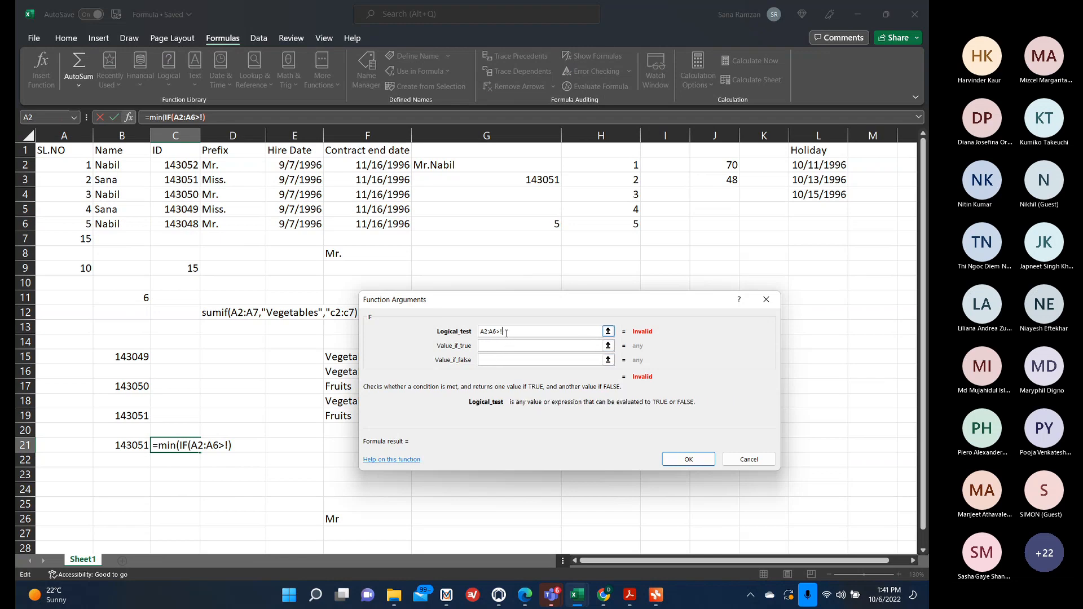
pyautogui.press('BackSpace')
pyautogui.write('1')
pyautogui.click(509, 347)
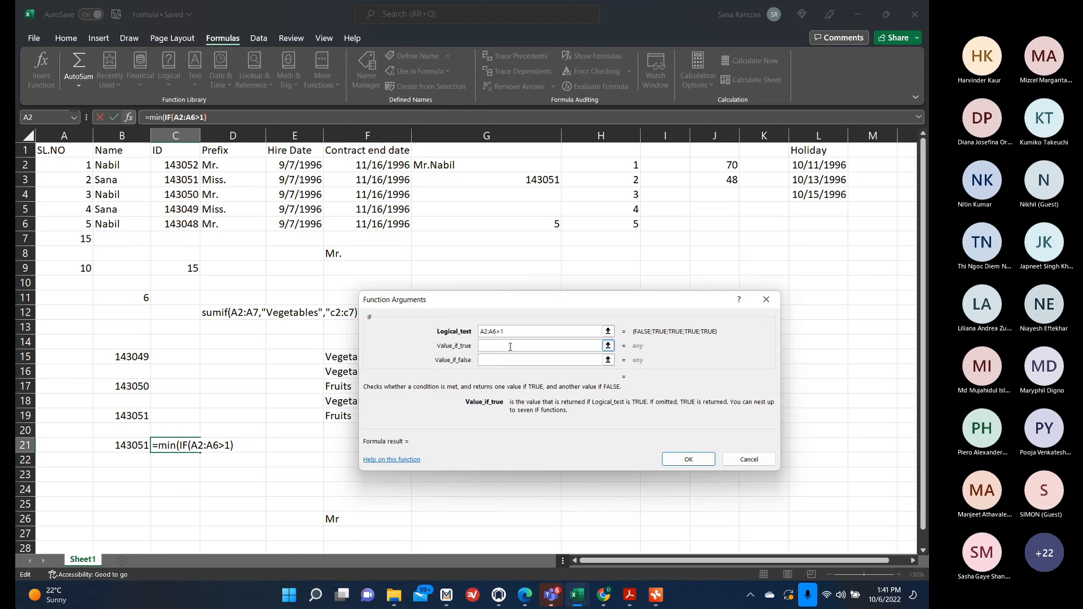
pyautogui.moveTo(187, 165); pyautogui.dragTo(188, 224)
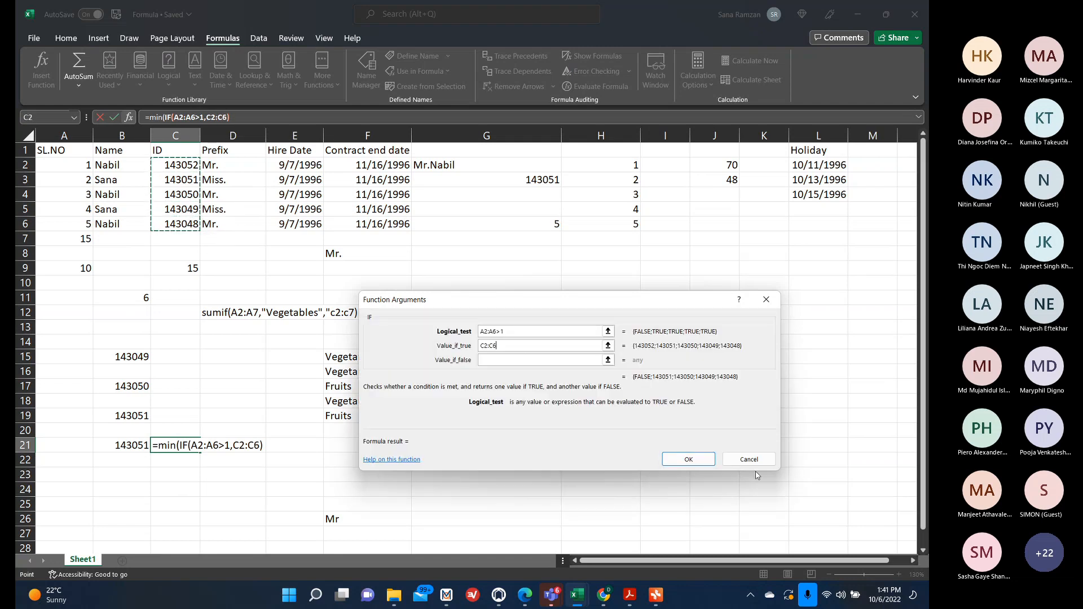
pyautogui.click(703, 459)
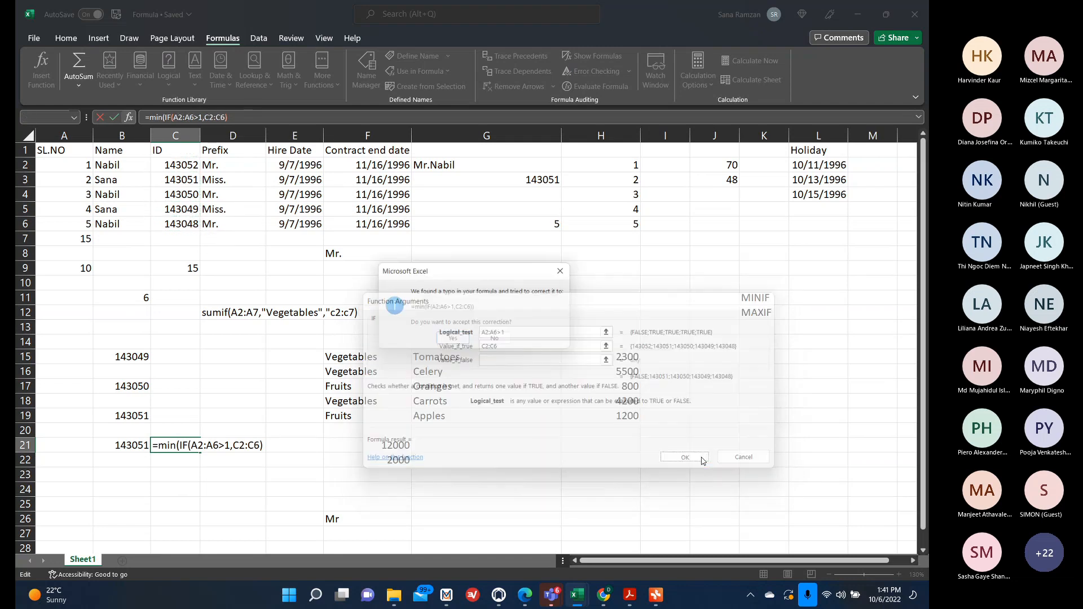
pyautogui.click(455, 341)
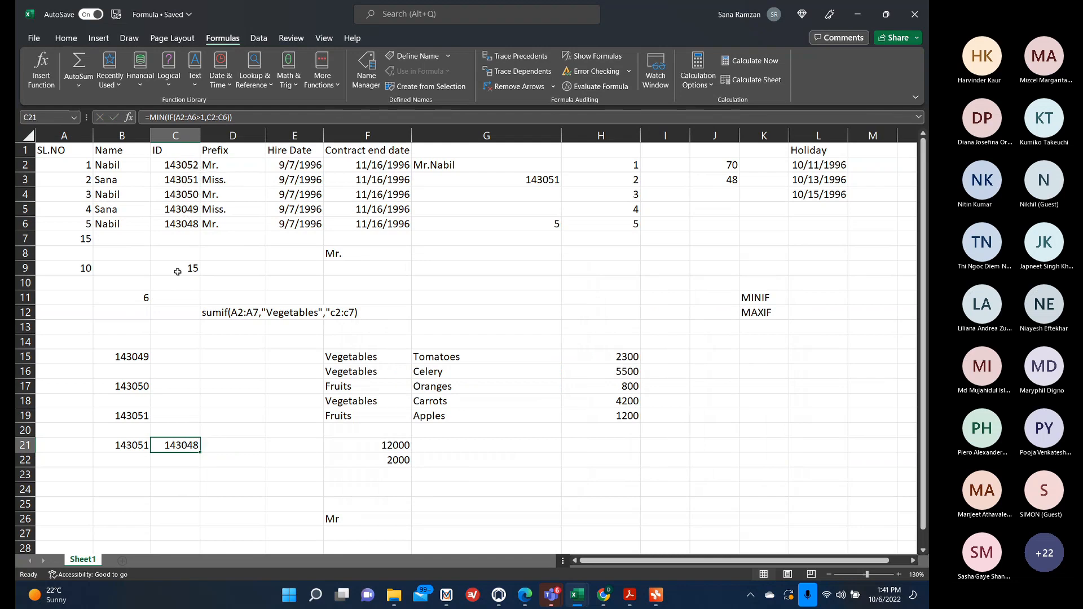
# Change the IF condition in both the B21 and C21 formulas to A2:A6>0.
pyautogui.click(136, 445)
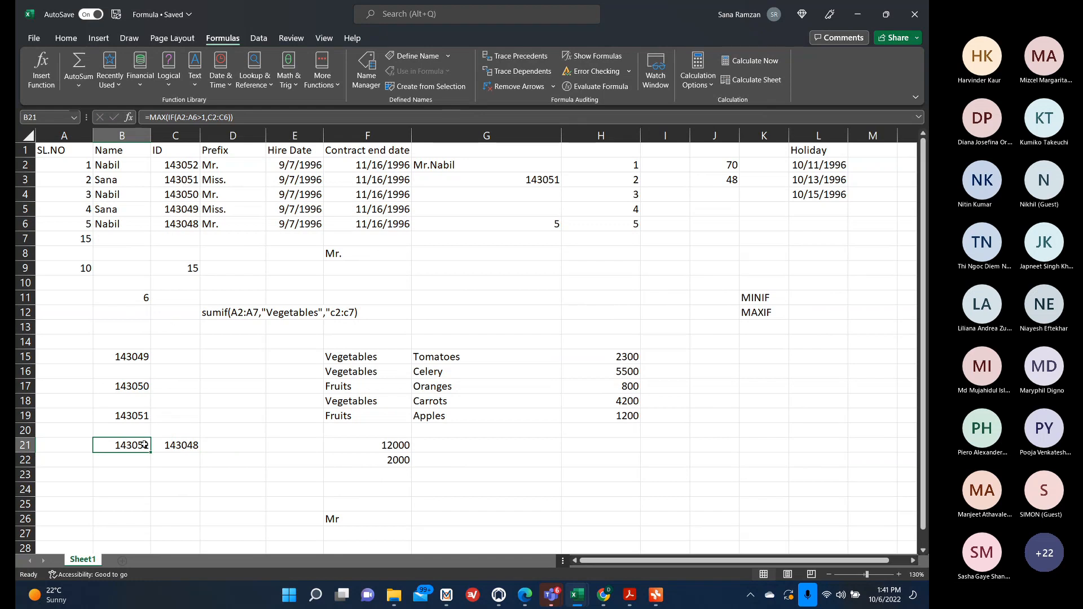
pyautogui.click(206, 116)
pyautogui.press('BackSpace')
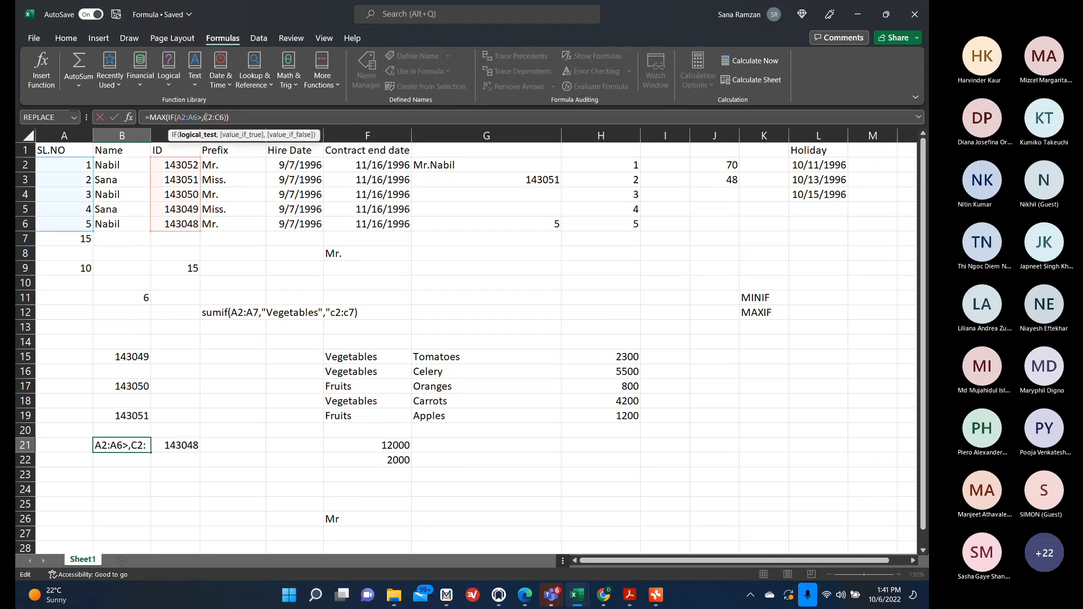
pyautogui.write('0')
pyautogui.click(173, 451)
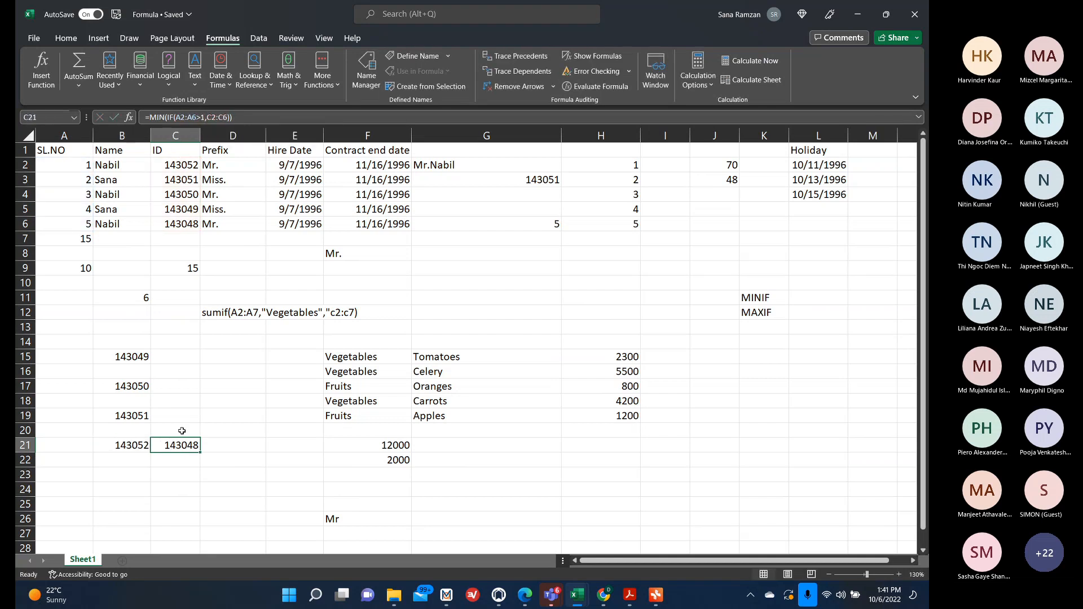
pyautogui.click(205, 117)
pyautogui.press('BackSpace')
pyautogui.write('0')
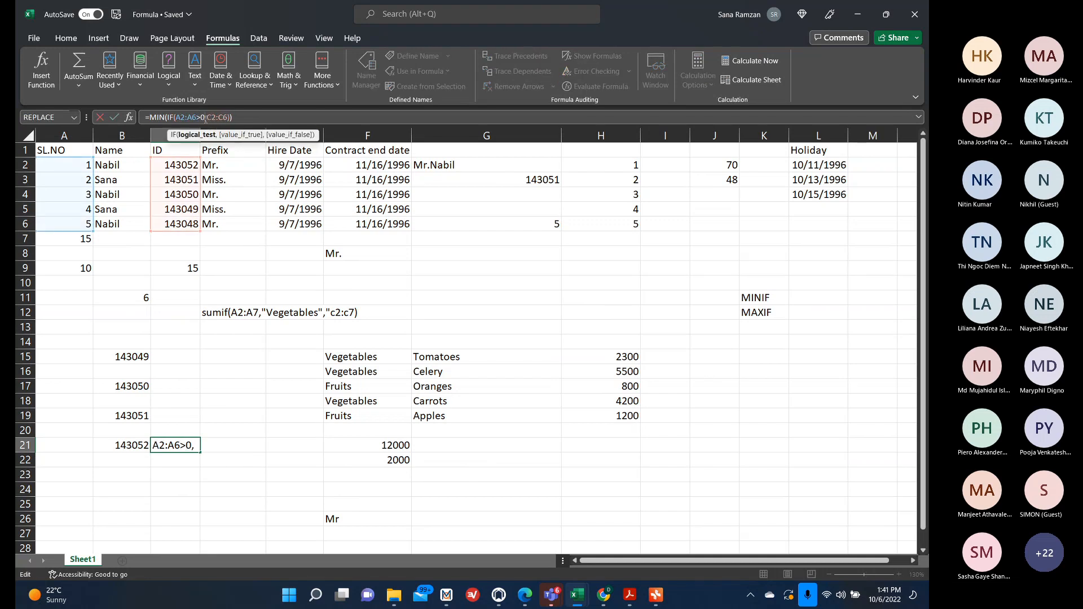
pyautogui.press('Return')
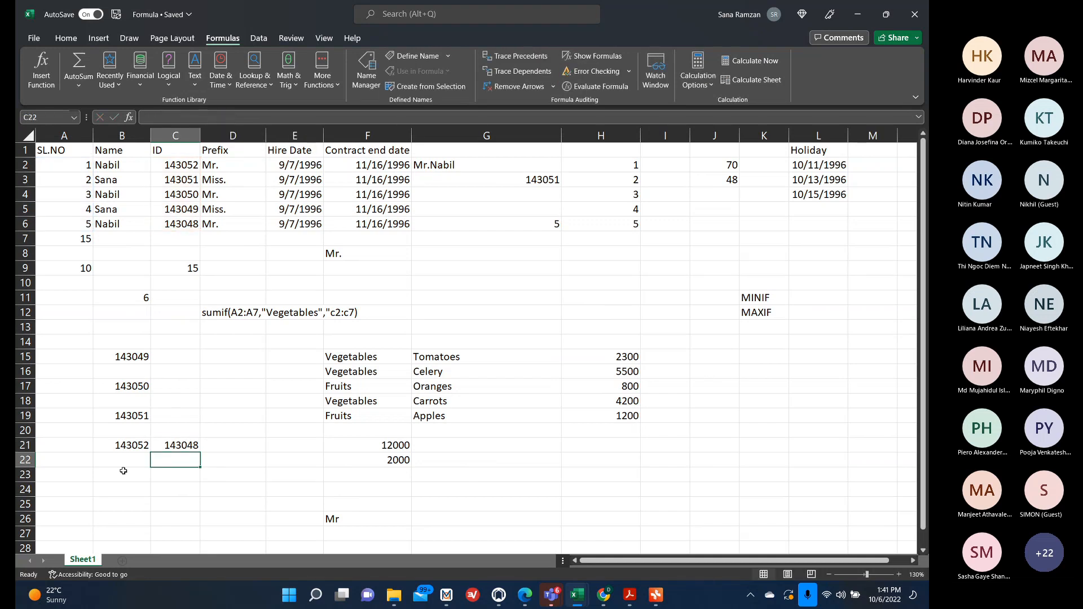
pyautogui.click(120, 447)
pyautogui.click(166, 445)
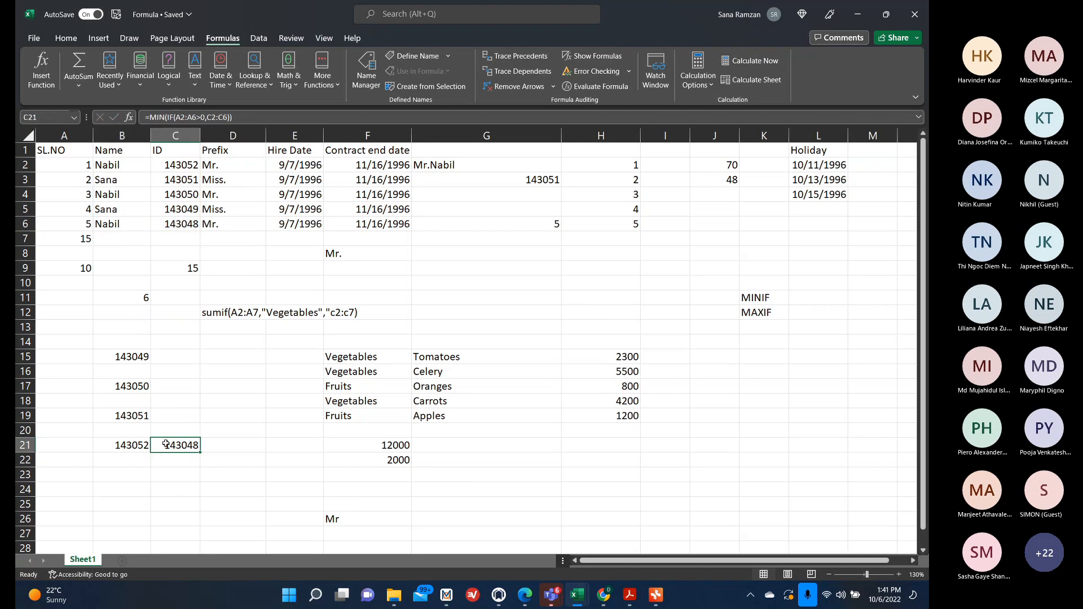
pyautogui.click(792, 511)
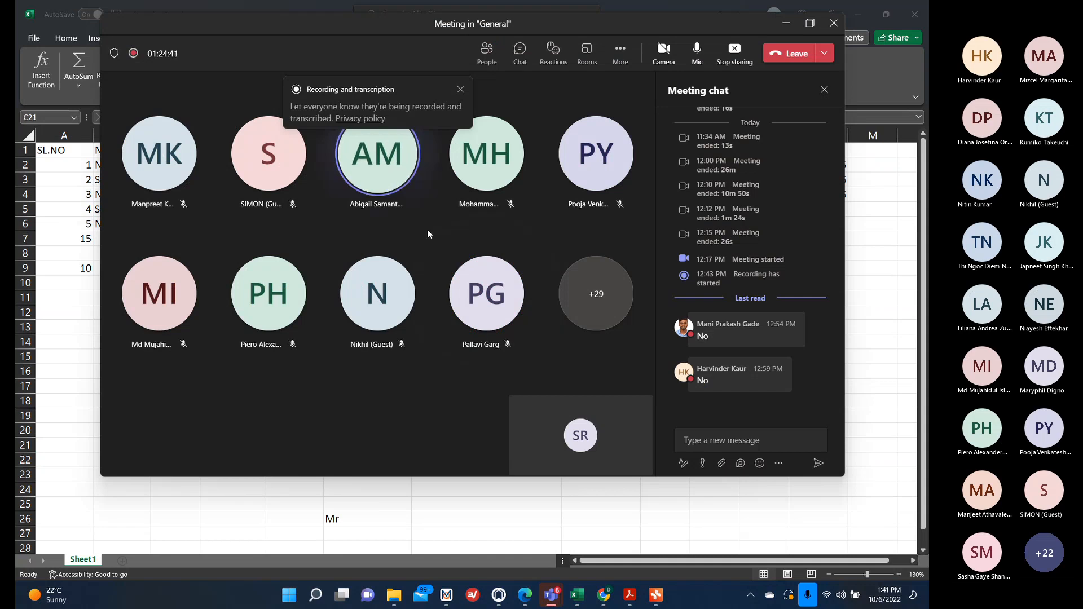
pyautogui.click(402, 207)
pyautogui.click(420, 165)
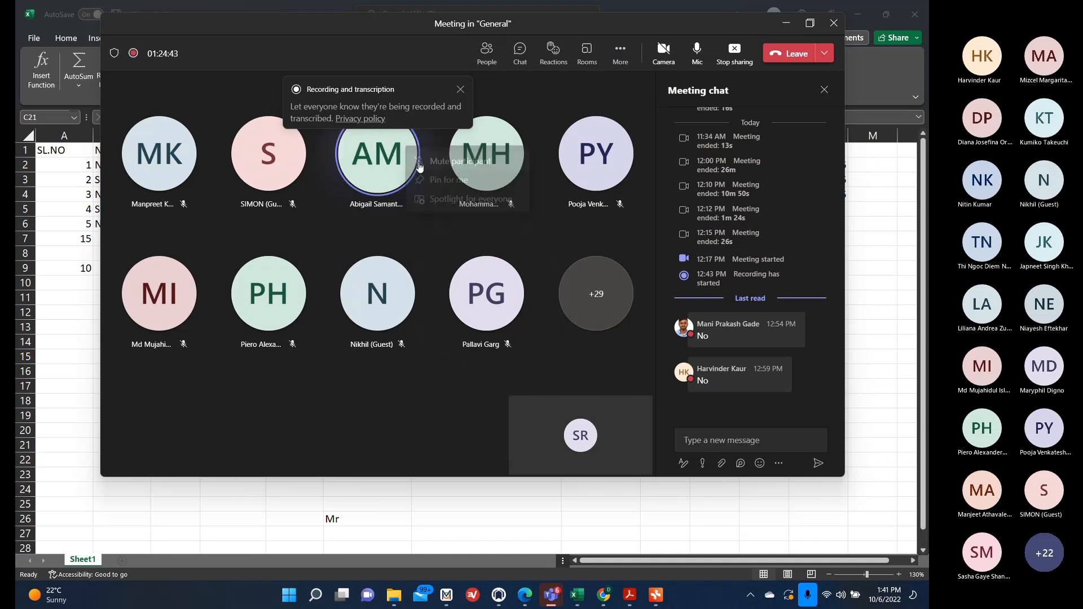
pyautogui.click(786, 22)
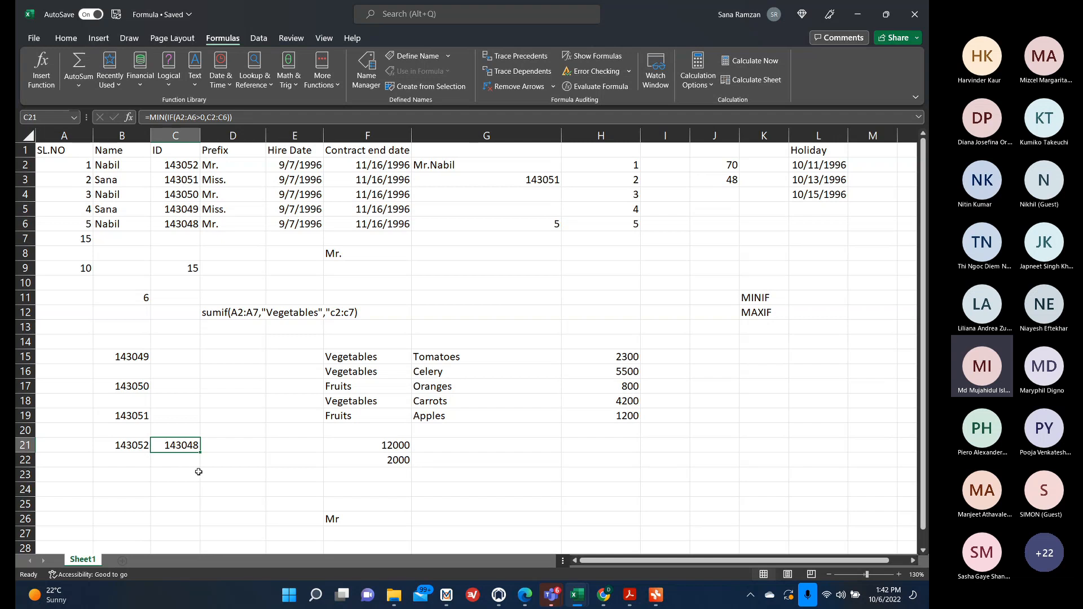
# Start a MAXIFS formula in B22 and, in its Function Arguments dialog, set Max_range and Criteria_range1 to A2:A6 with Criteria1 ">1".
pyautogui.click(129, 461)
pyautogui.write('=max')
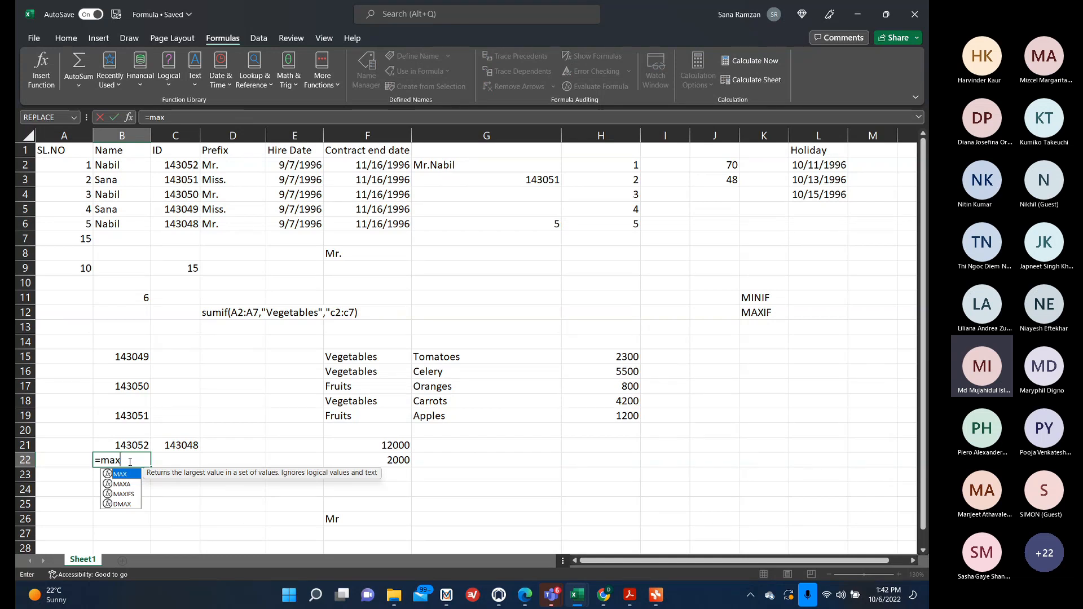
pyautogui.doubleClick(133, 495)
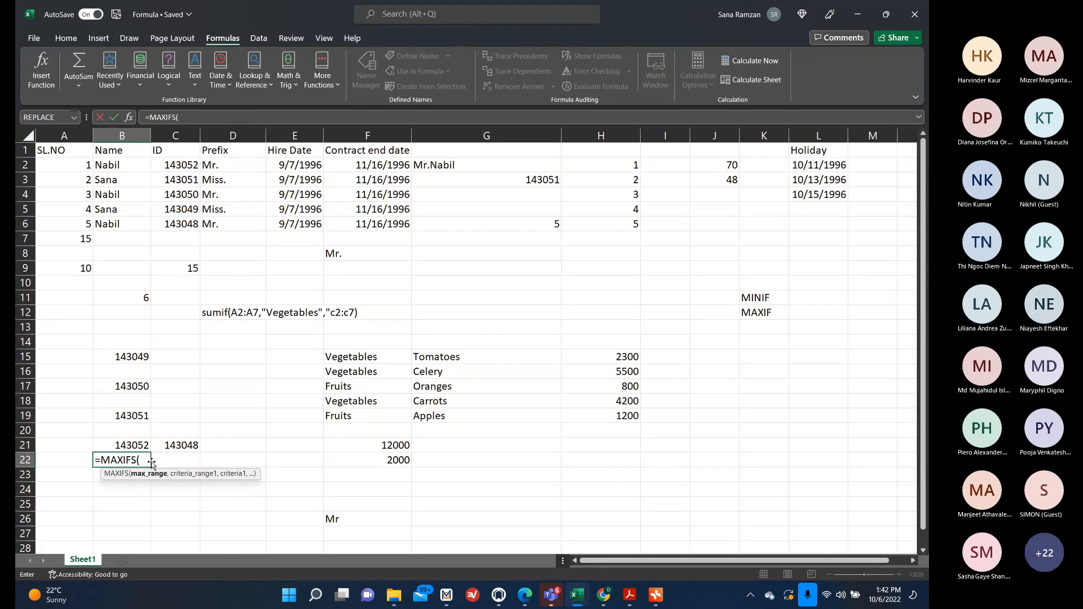
pyautogui.click(128, 119)
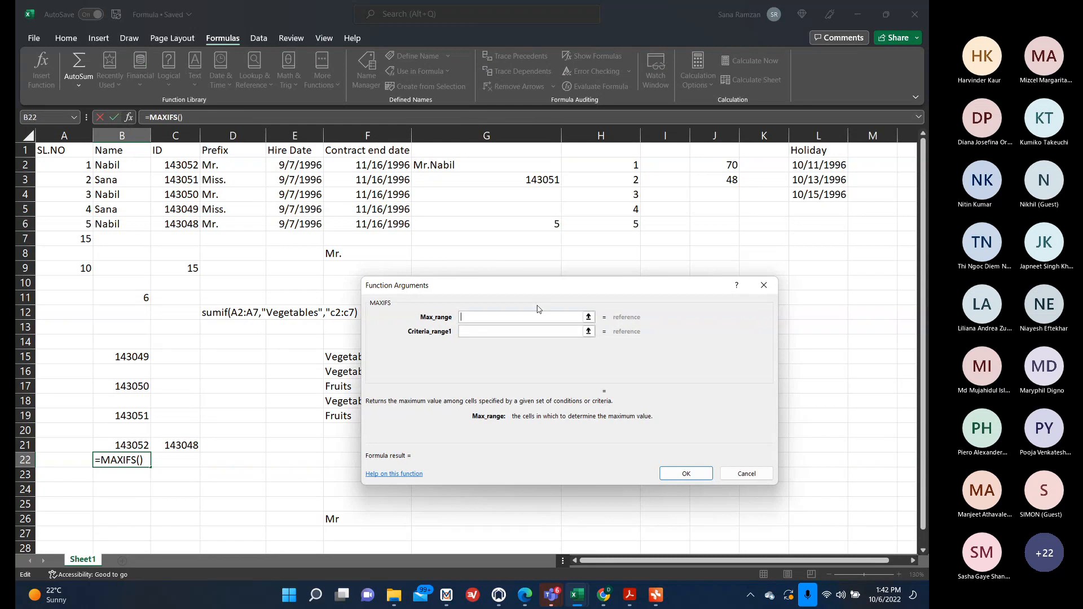
pyautogui.moveTo(82, 165); pyautogui.dragTo(79, 223)
pyautogui.click(469, 333)
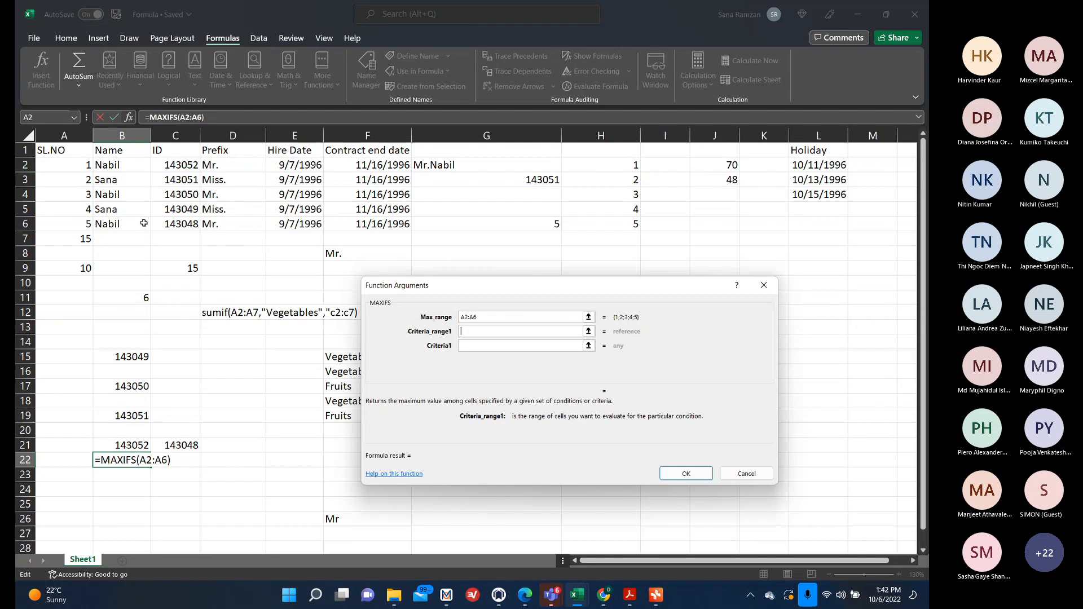
pyautogui.moveTo(82, 165); pyautogui.dragTo(89, 220)
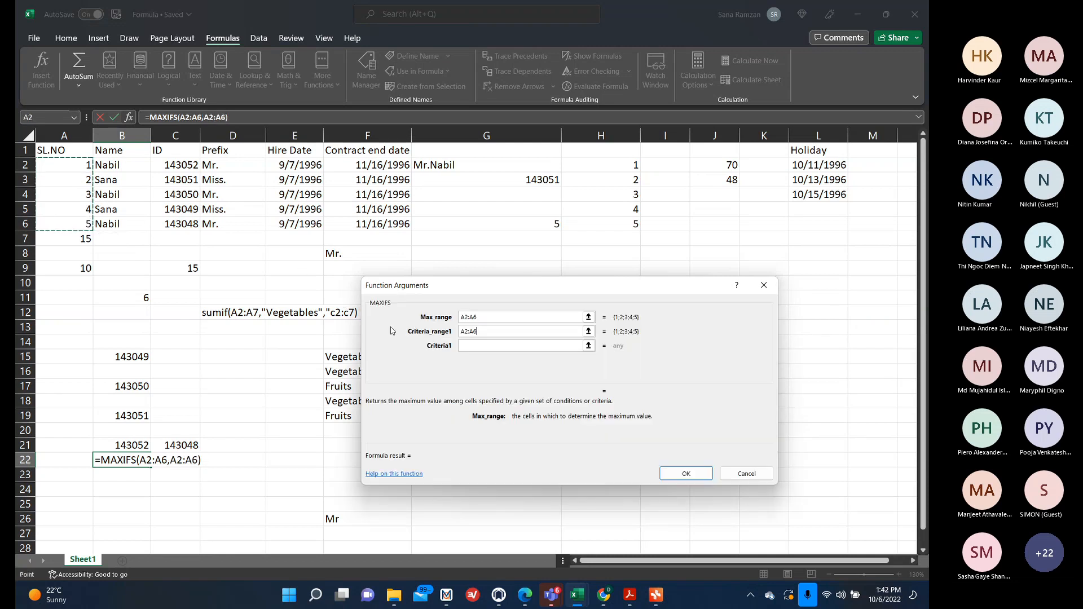
pyautogui.click(474, 346)
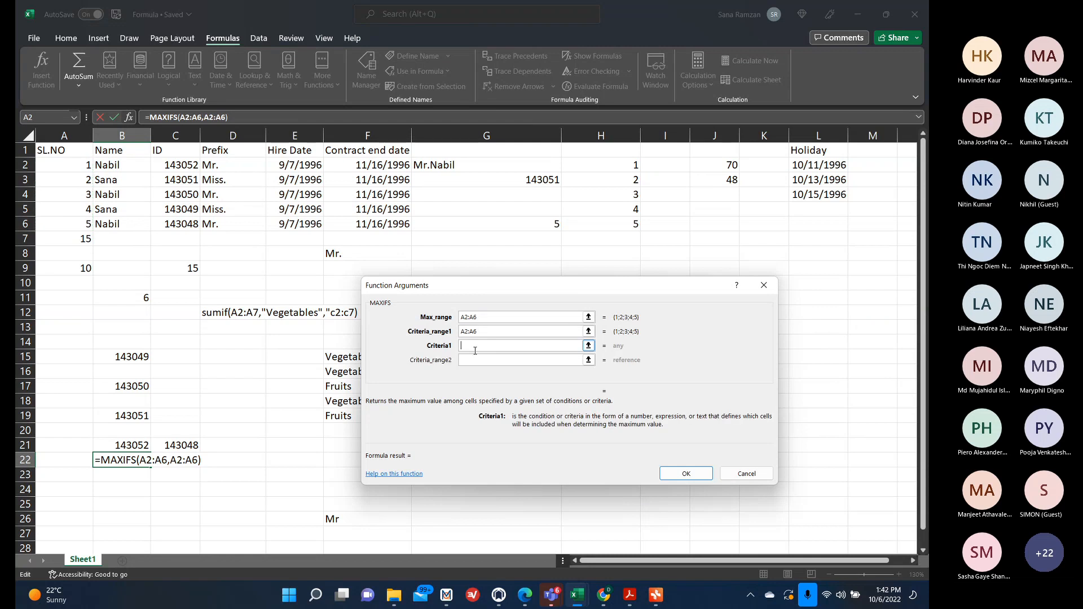
pyautogui.write('>1')
pyautogui.click(475, 360)
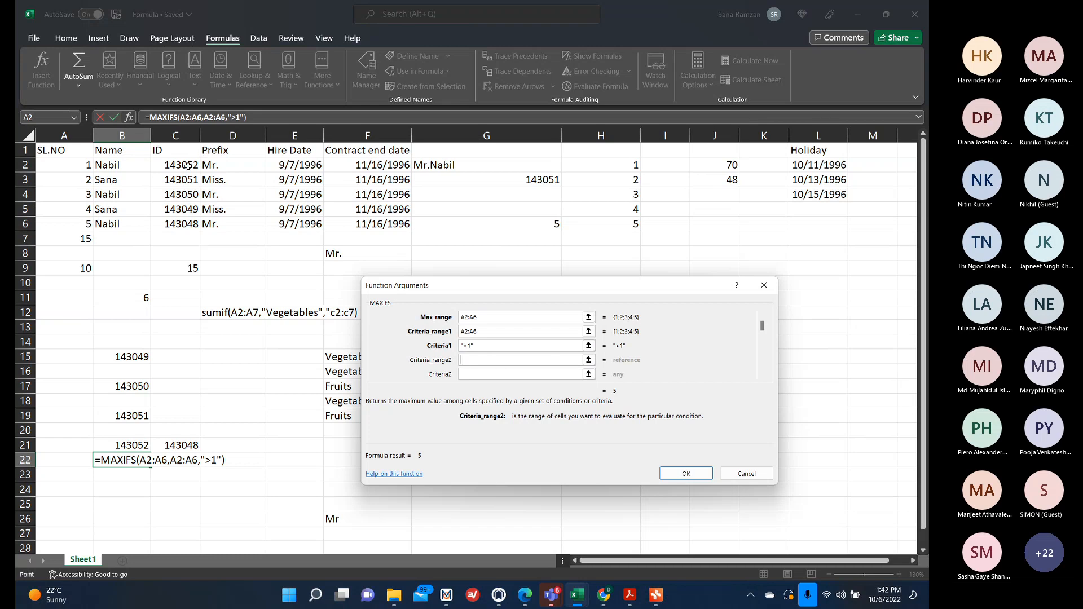
pyautogui.moveTo(186, 165); pyautogui.dragTo(187, 228)
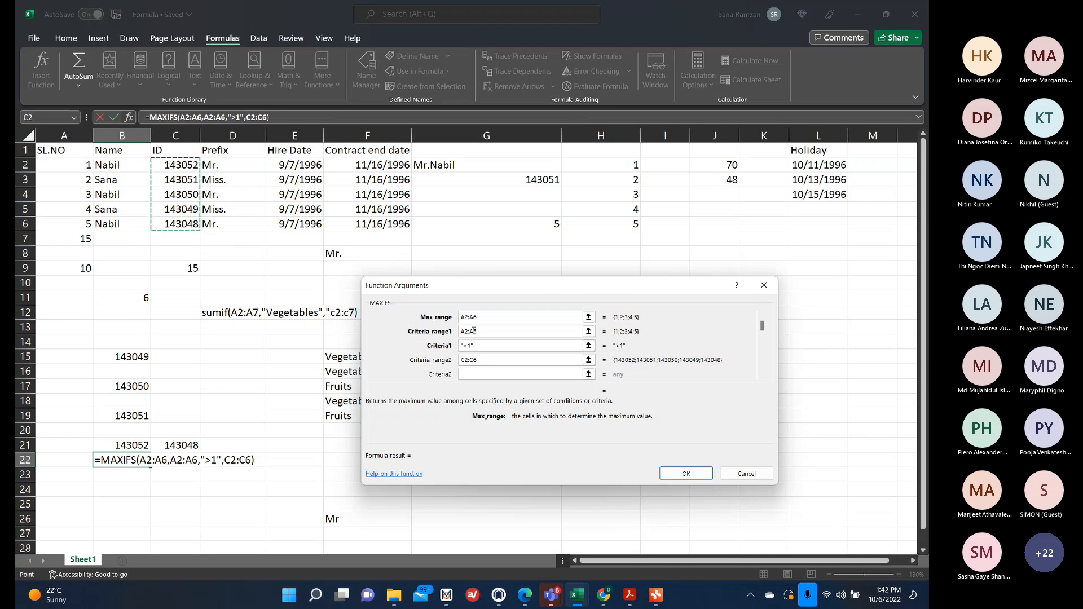
pyautogui.click(487, 374)
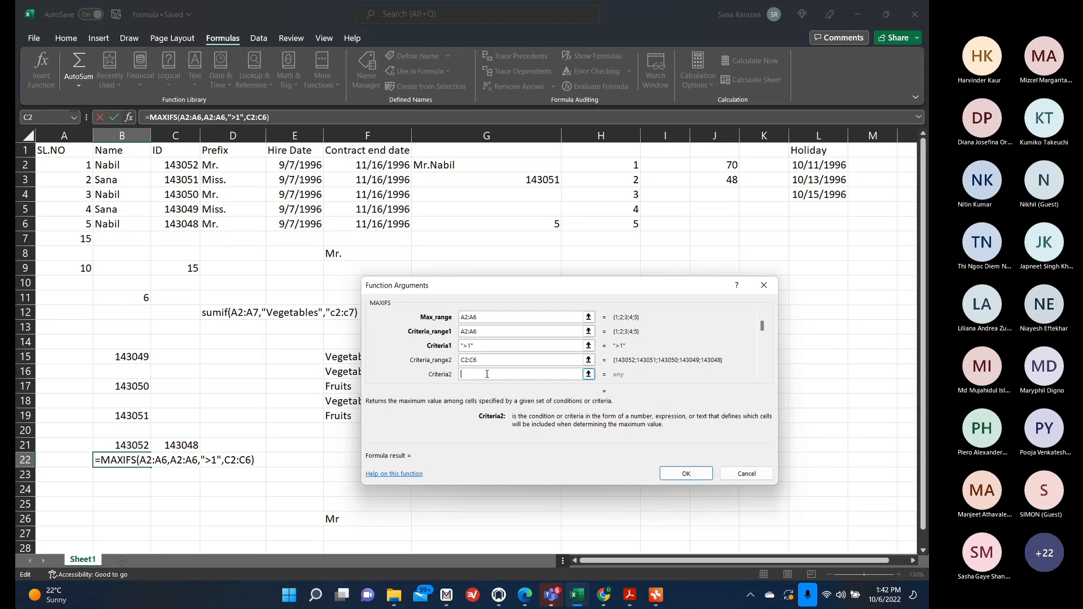
pyautogui.hotkey('shift', 'Tab')
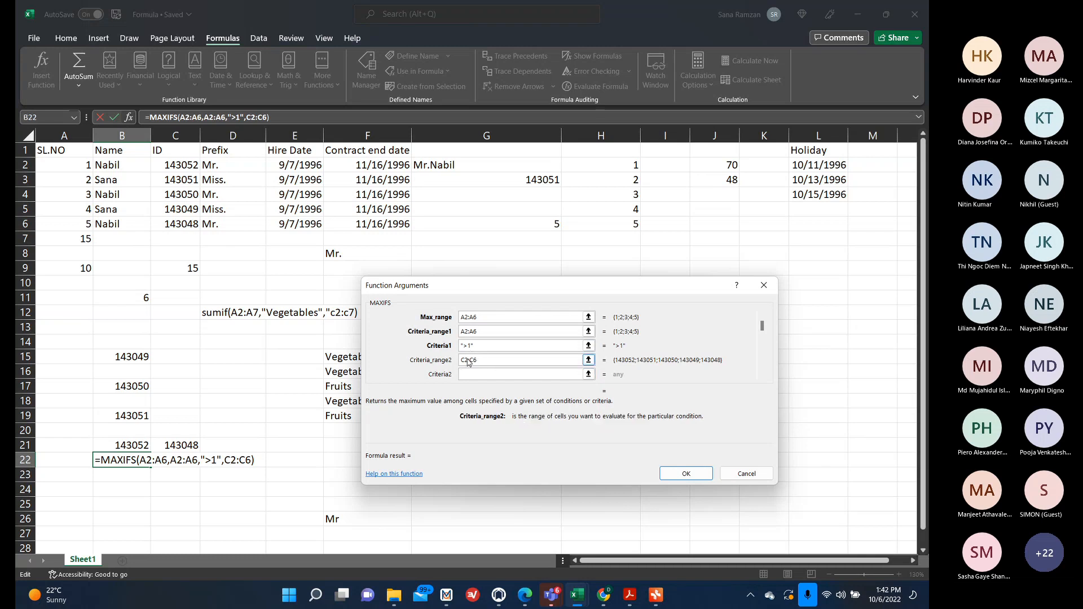
pyautogui.press('BackSpace')
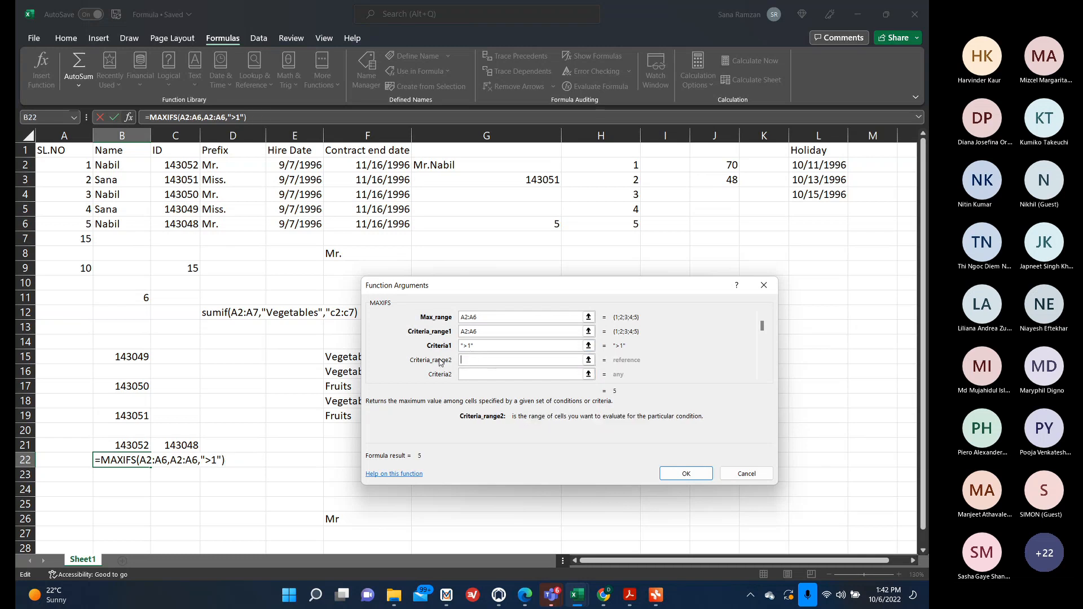
# Set Criteria_range2 to B2:B6 and Criteria2 to "Sana", then confirm the MAXIFS formula.
pyautogui.click(125, 163)
pyautogui.moveTo(125, 163); pyautogui.dragTo(136, 225)
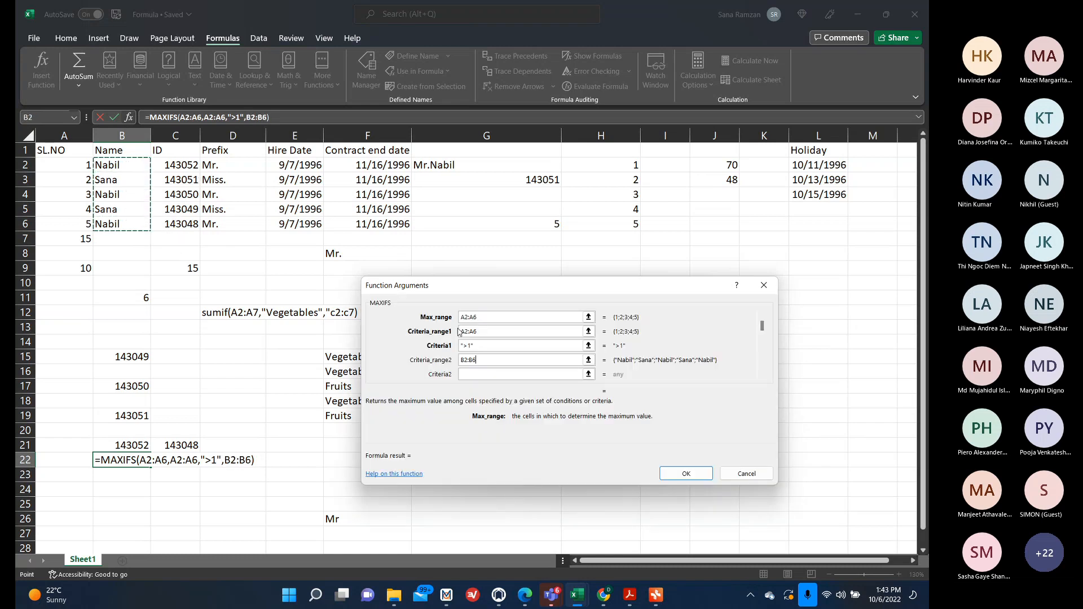
pyautogui.click(492, 373)
pyautogui.write('"Sana')
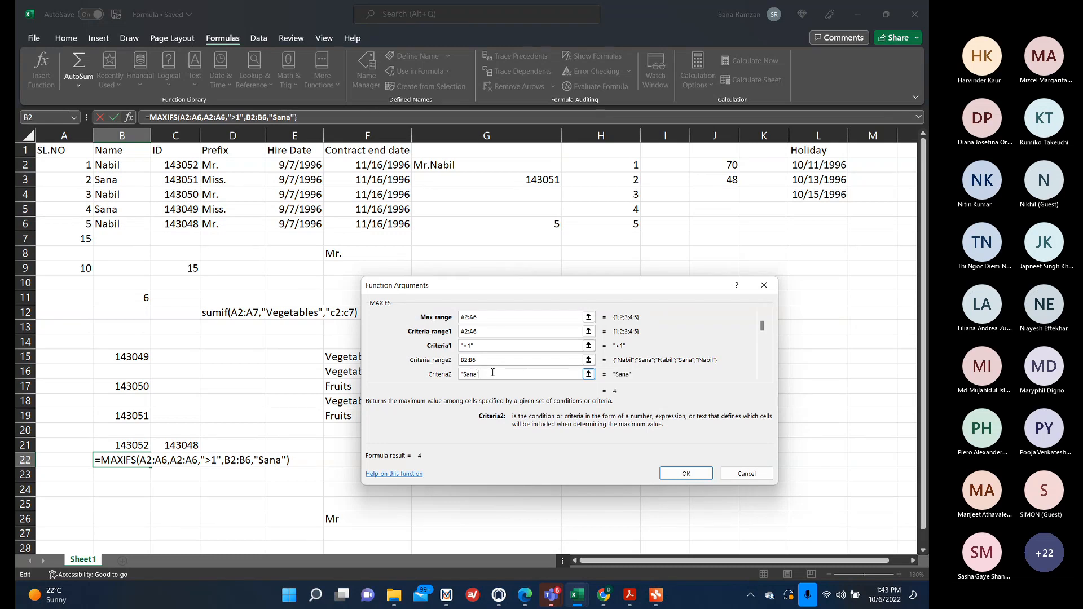
pyautogui.press('Return')
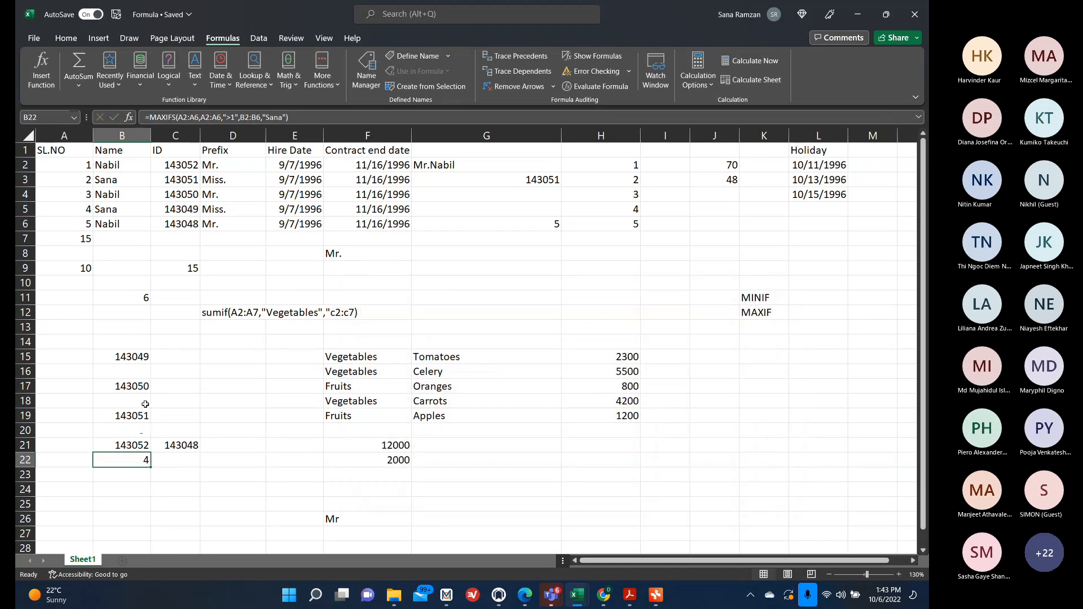
# Review the B22 formula, then open the Pivot Table mind map and expand the MINIF/MAXIF and COUNTIFS notes.
pyautogui.doubleClick(123, 461)
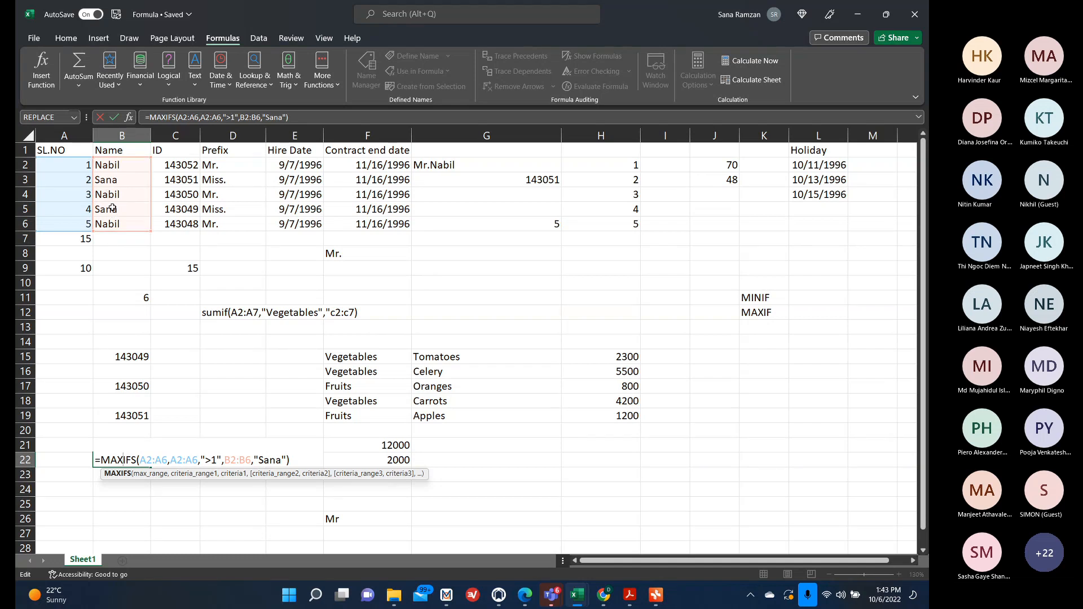
pyautogui.click(131, 521)
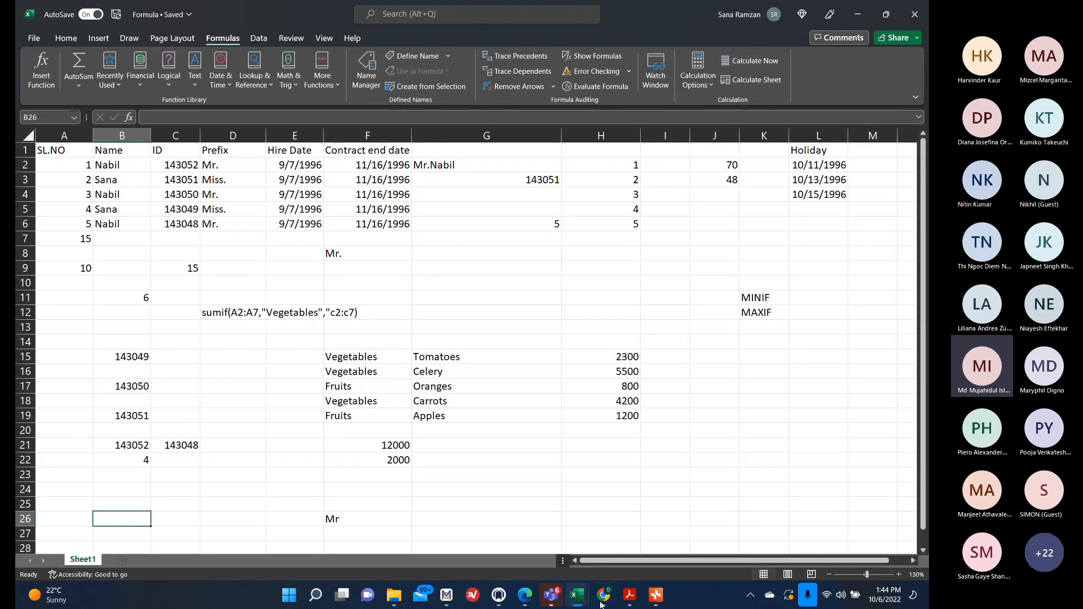
pyautogui.click(651, 596)
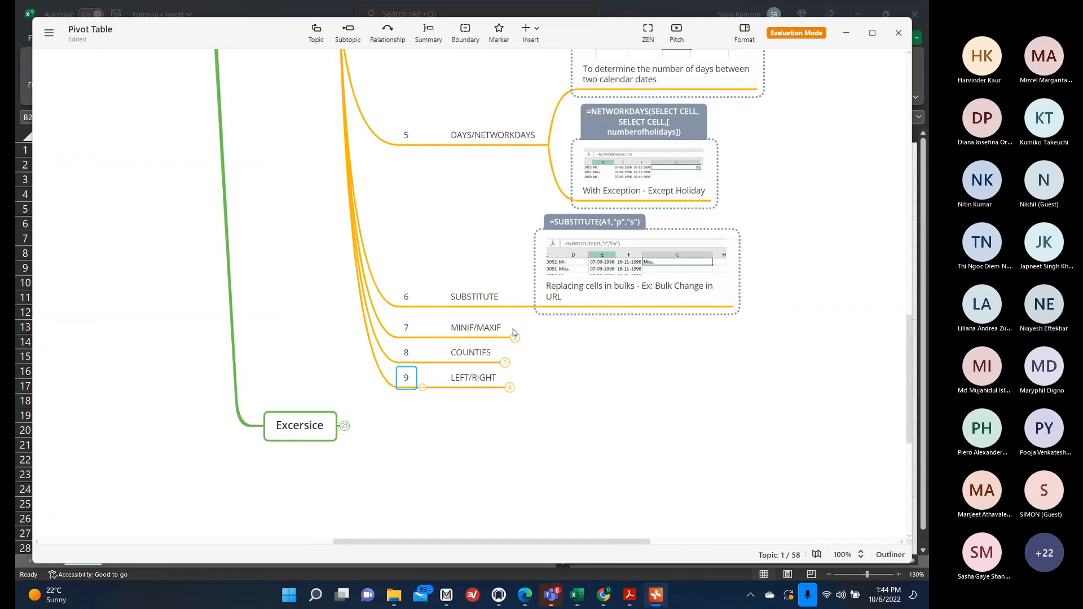
pyautogui.click(514, 337)
pyautogui.click(509, 467)
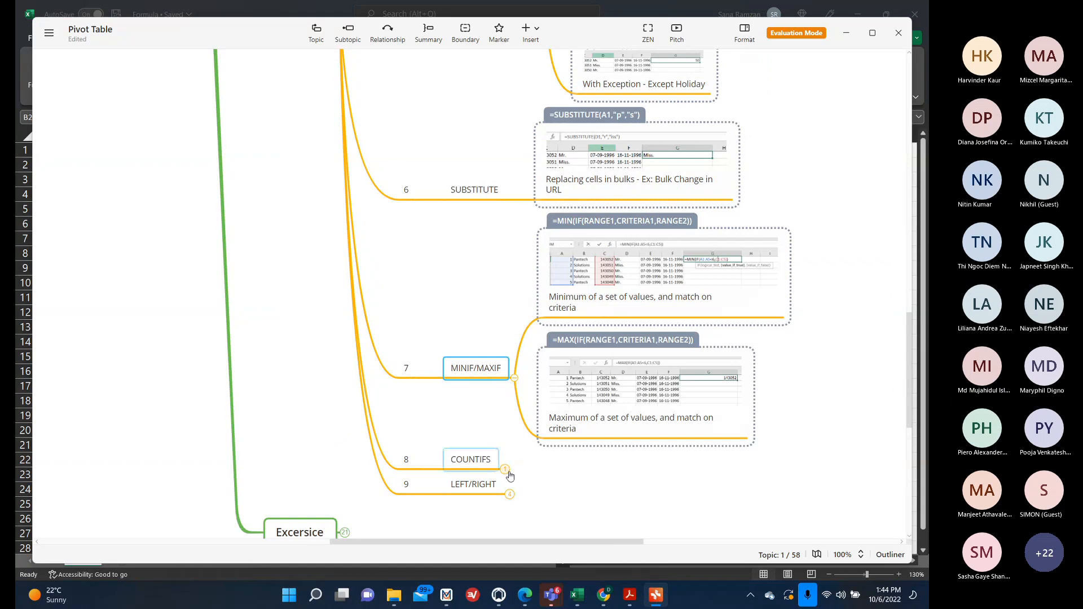
pyautogui.click(848, 36)
# Enter =COUNTIF(H15:H19,">800") in H22 using the Function Arguments dialog.
pyautogui.scroll(-3, 645, 358)
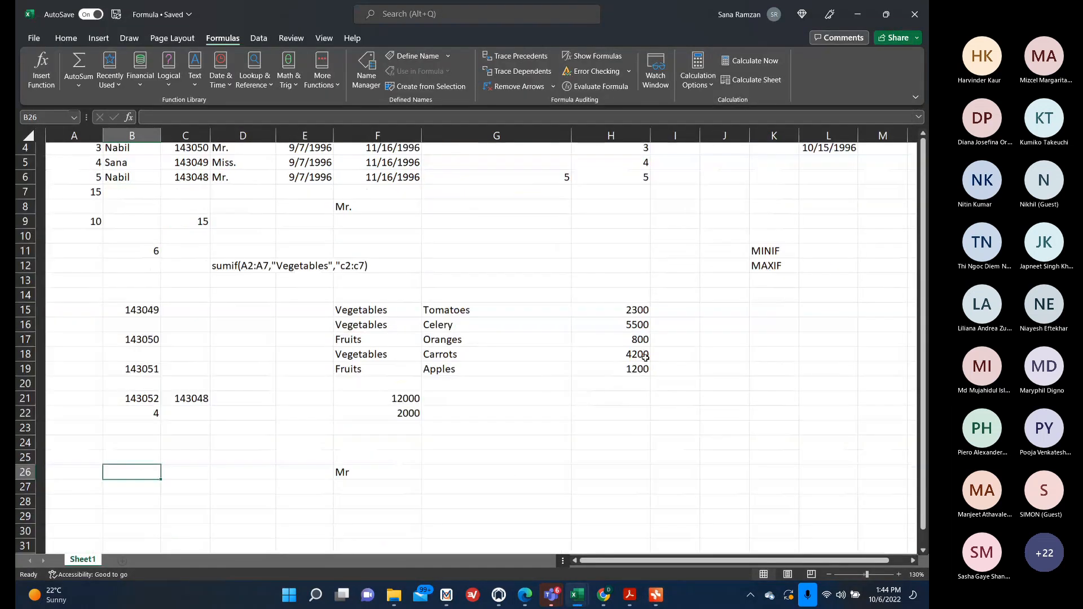
pyautogui.scroll(1, 645, 358)
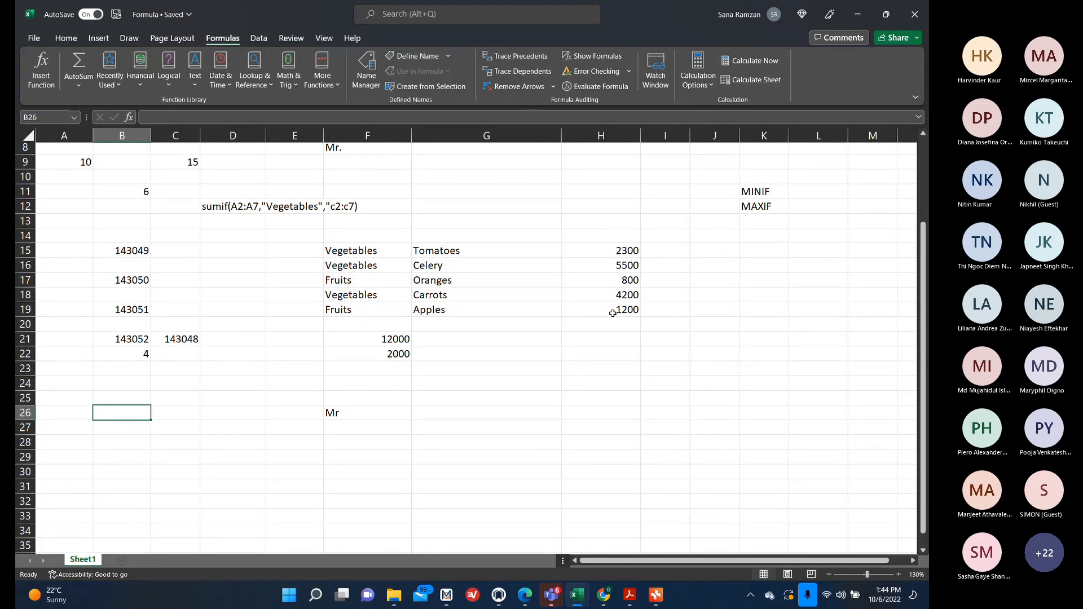
pyautogui.click(626, 356)
pyautogui.write('=')
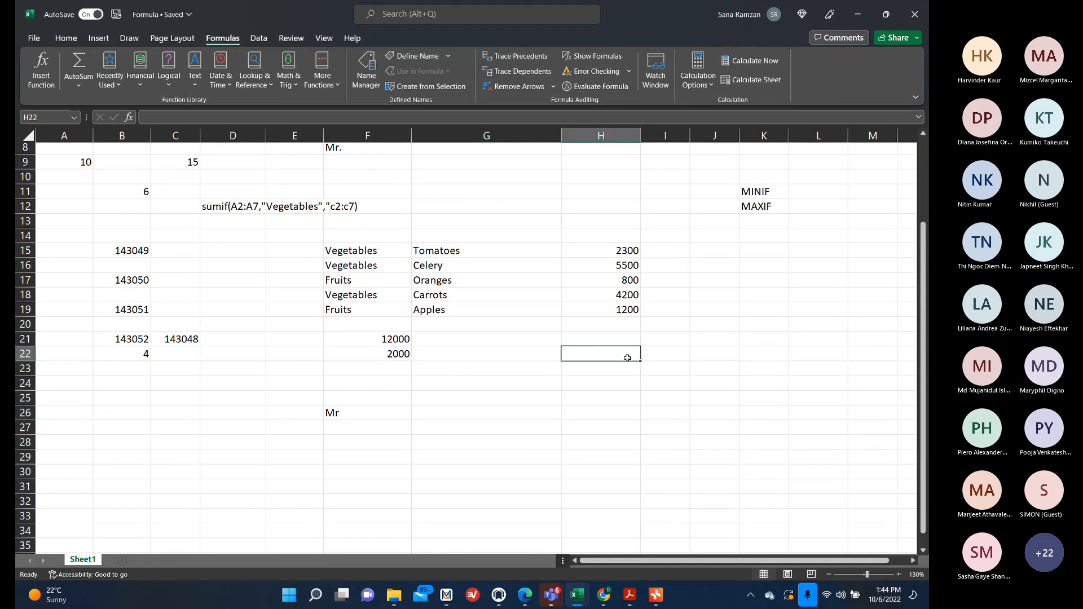
pyautogui.write('counti')
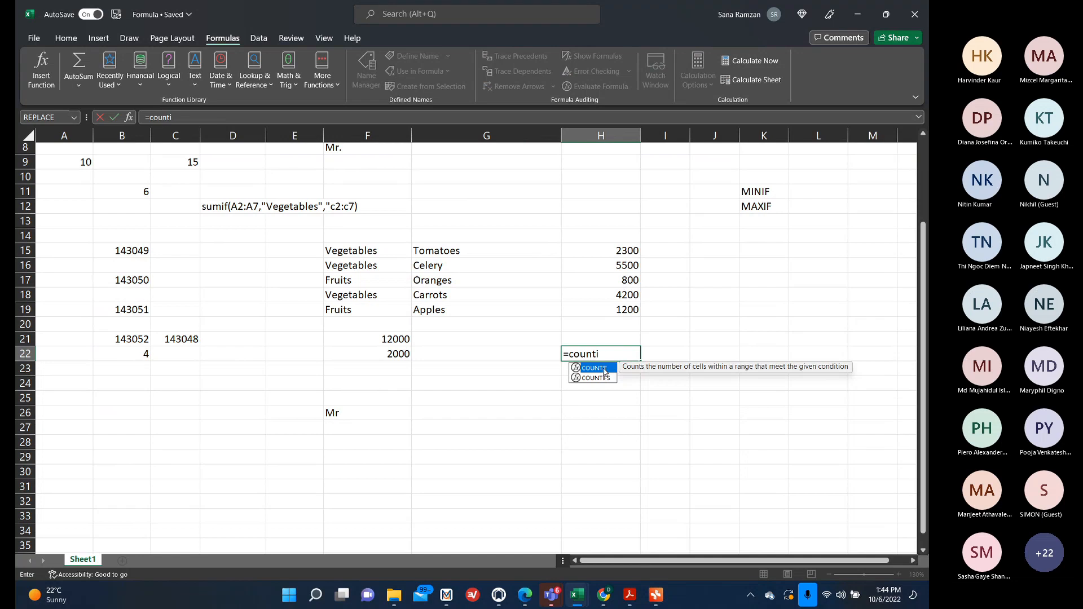
pyautogui.doubleClick(603, 367)
pyautogui.click(128, 116)
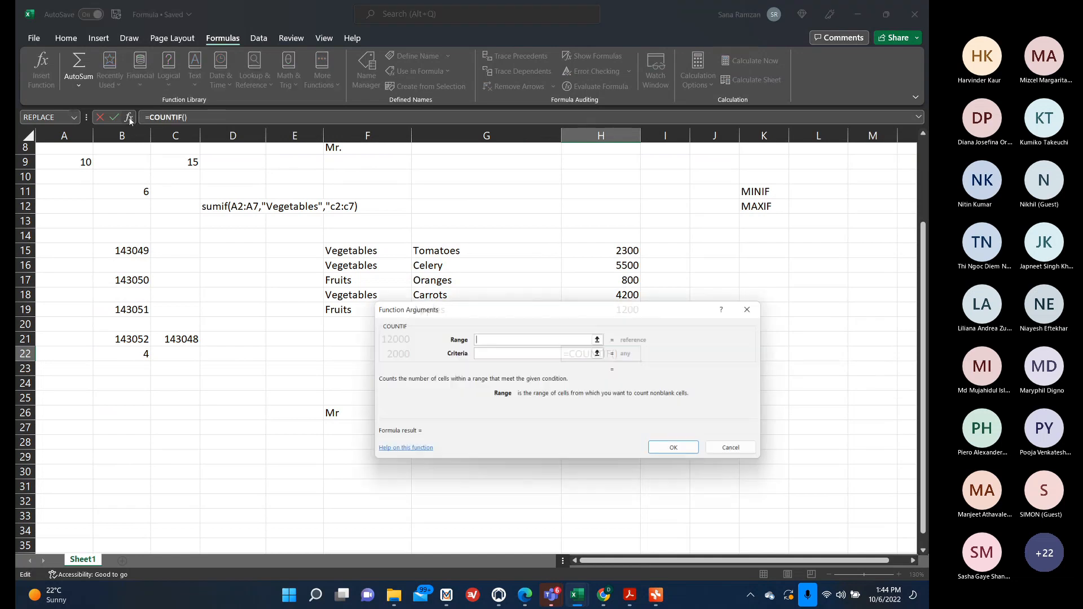
pyautogui.moveTo(594, 312); pyautogui.dragTo(376, 370)
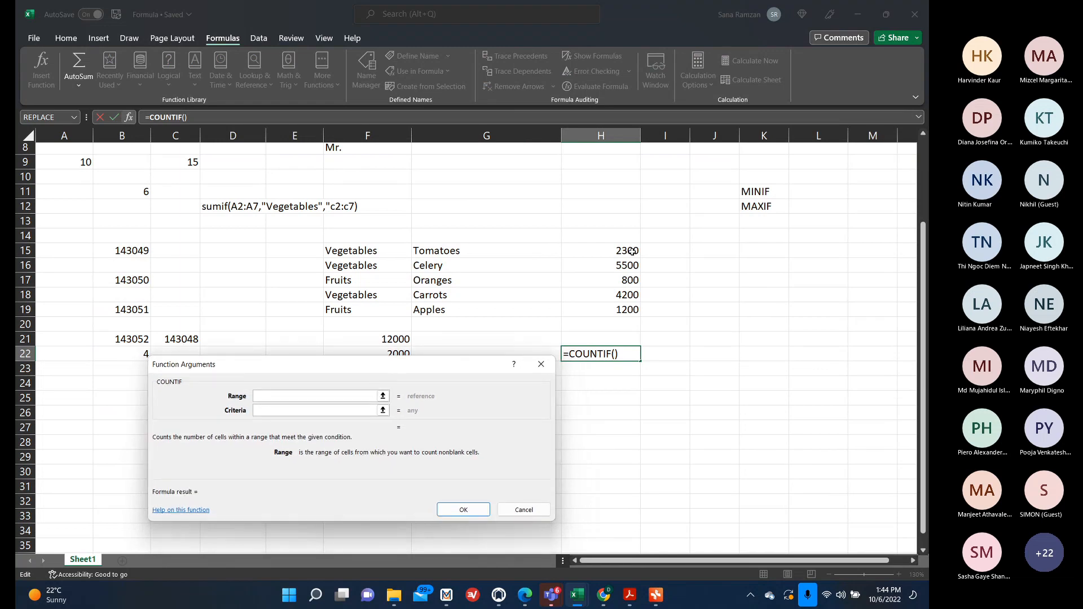
pyautogui.moveTo(625, 249); pyautogui.dragTo(614, 309)
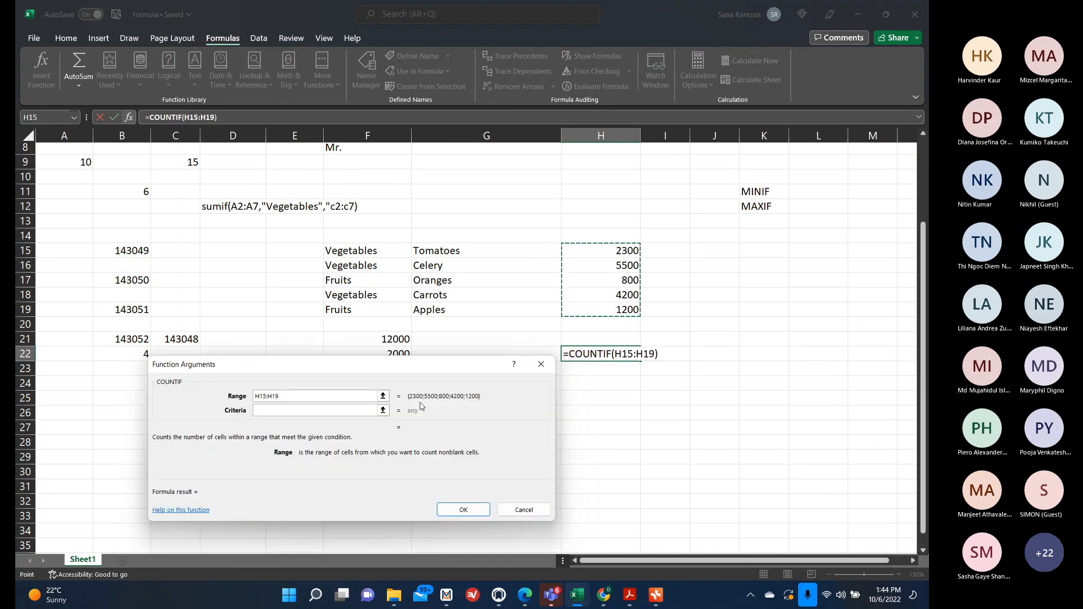
pyautogui.click(327, 411)
pyautogui.write('>')
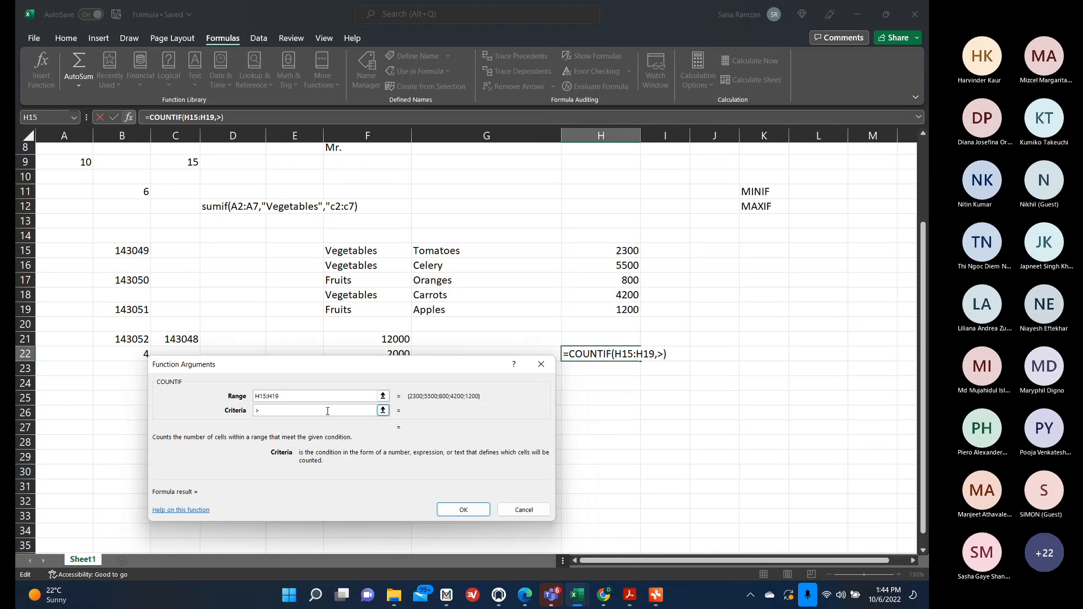
pyautogui.write('800')
pyautogui.click(464, 510)
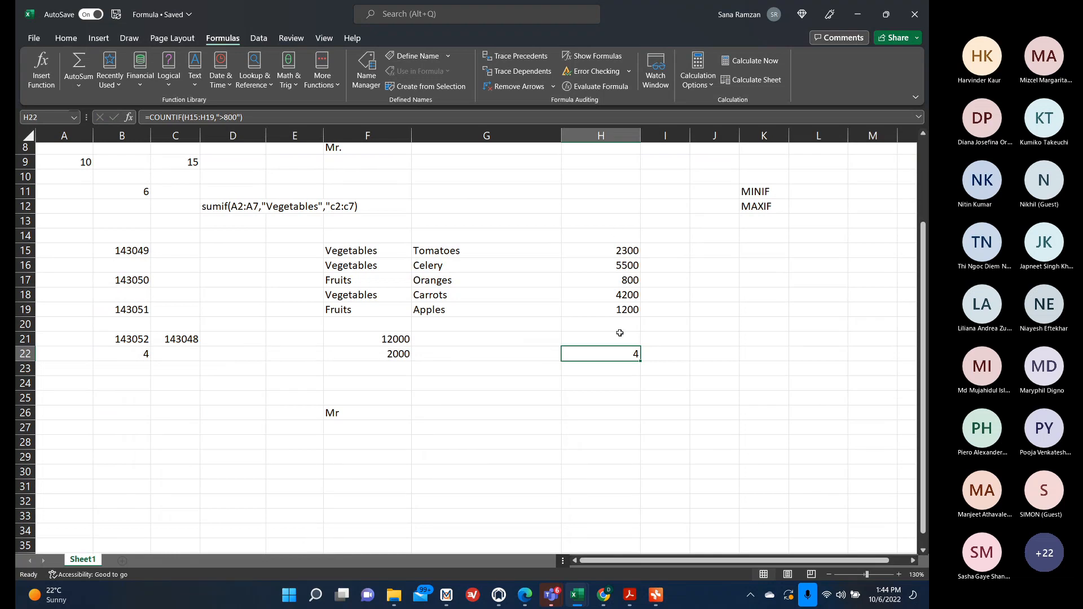
# Enter 100000 in cell G25.
pyautogui.click(543, 398)
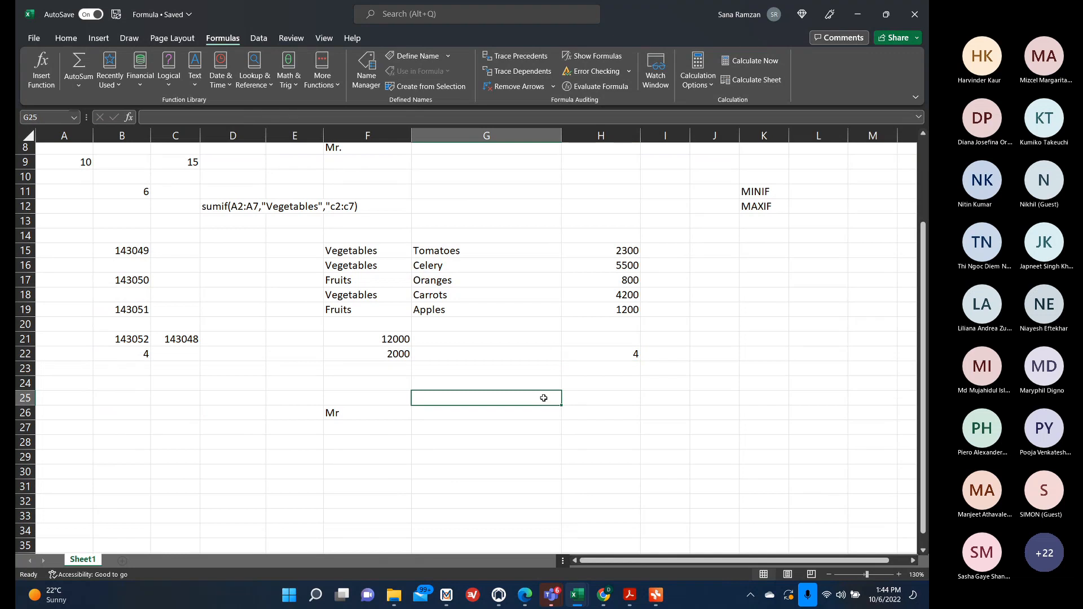
pyautogui.write('100000')
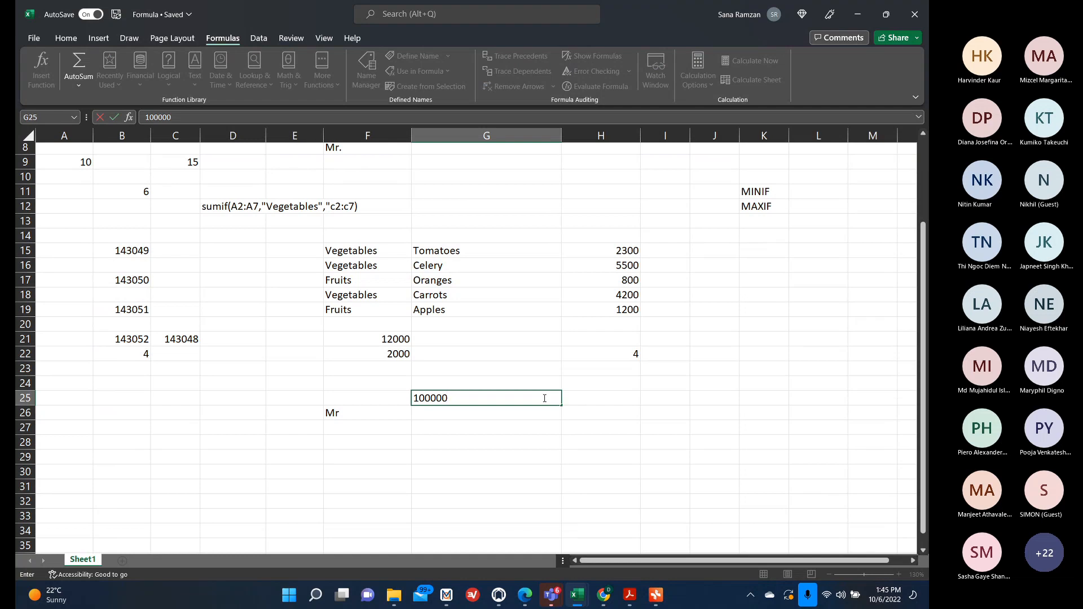
pyautogui.click(541, 430)
# Build a COUNTIF formula in G27 counting cells in H27:H35 greater than 100000.
pyautogui.write('co')
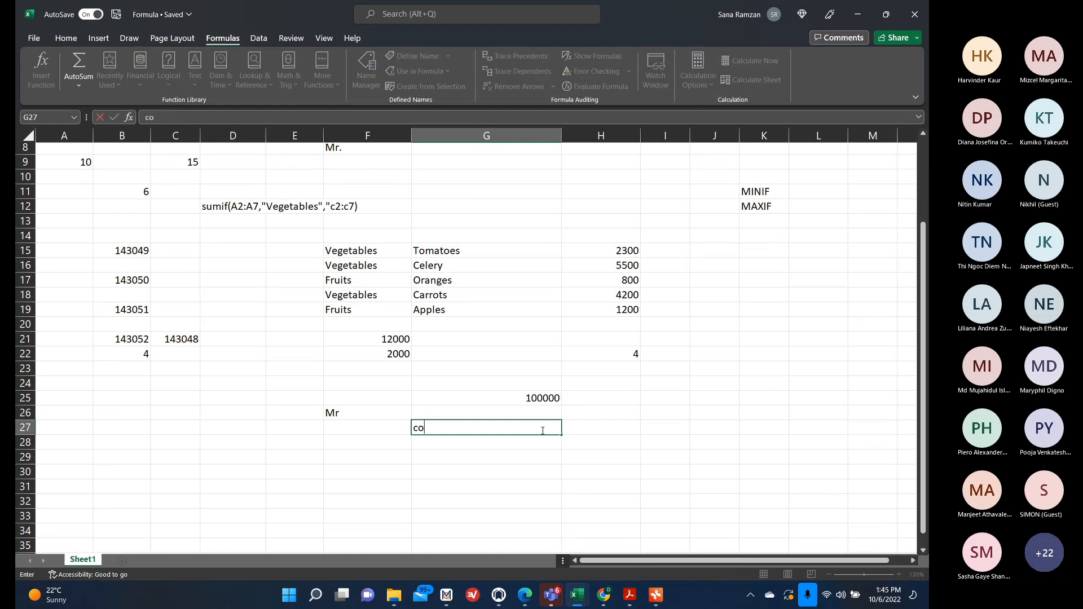
pyautogui.write('untif(')
pyautogui.moveTo(600, 427); pyautogui.dragTo(601, 524)
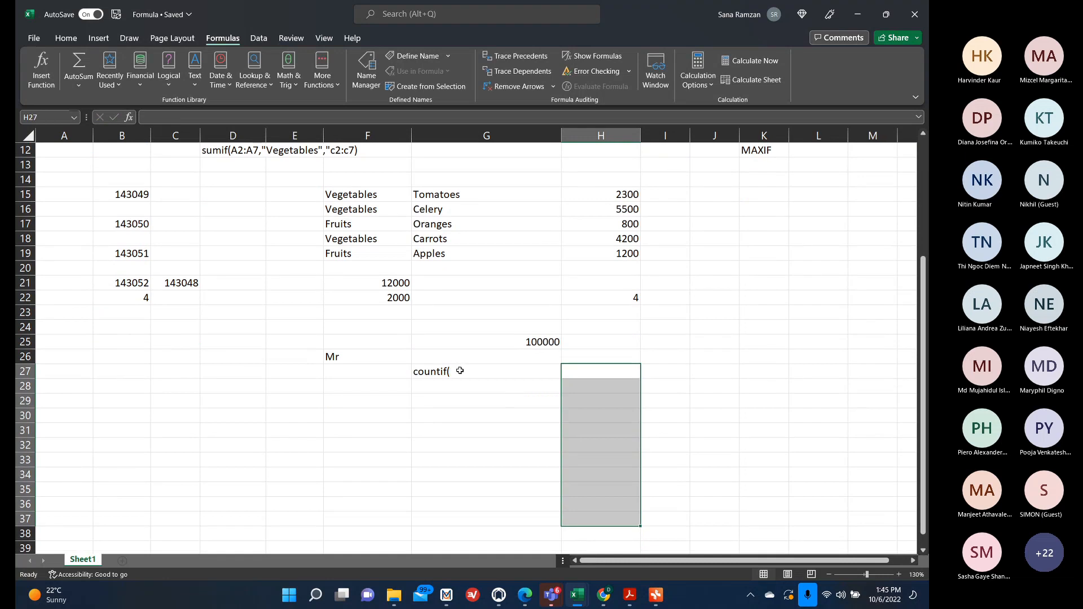
pyautogui.click(456, 371)
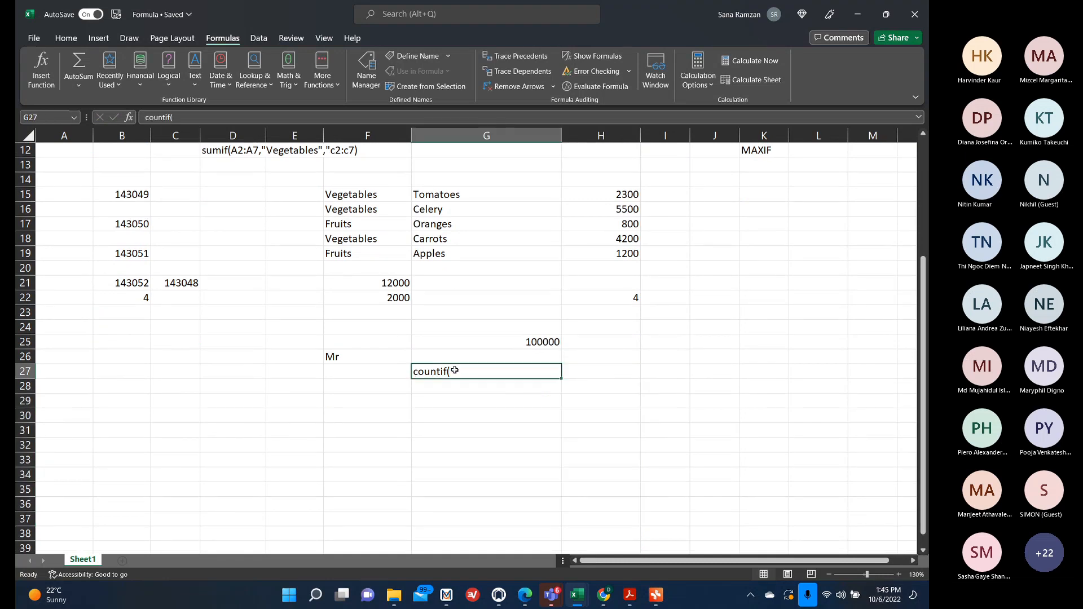
pyautogui.doubleClick(414, 372)
pyautogui.write('=')
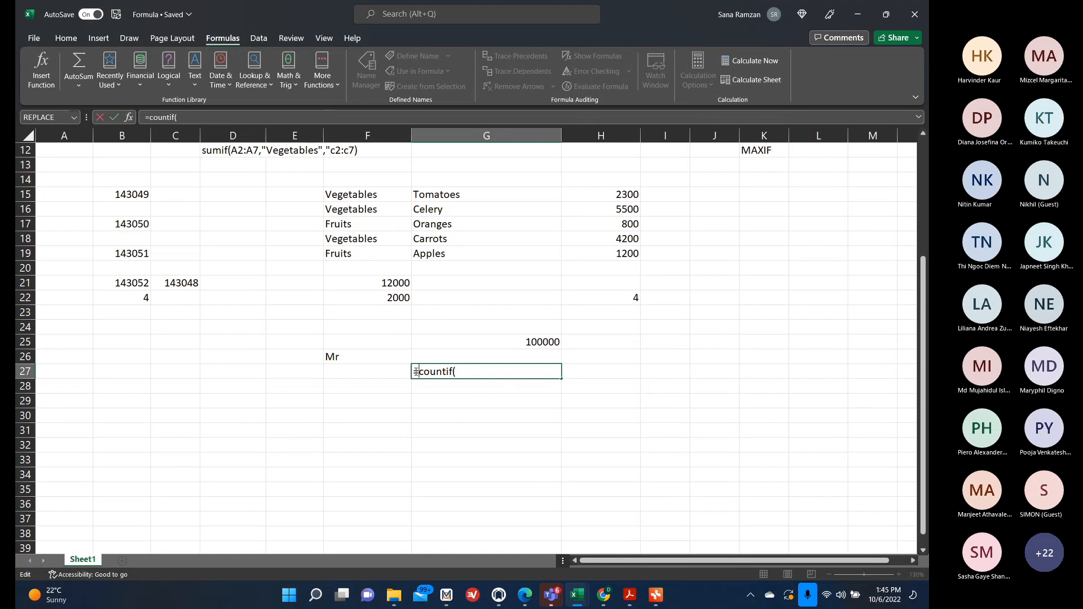
pyautogui.click(476, 371)
pyautogui.moveTo(626, 373); pyautogui.dragTo(615, 491)
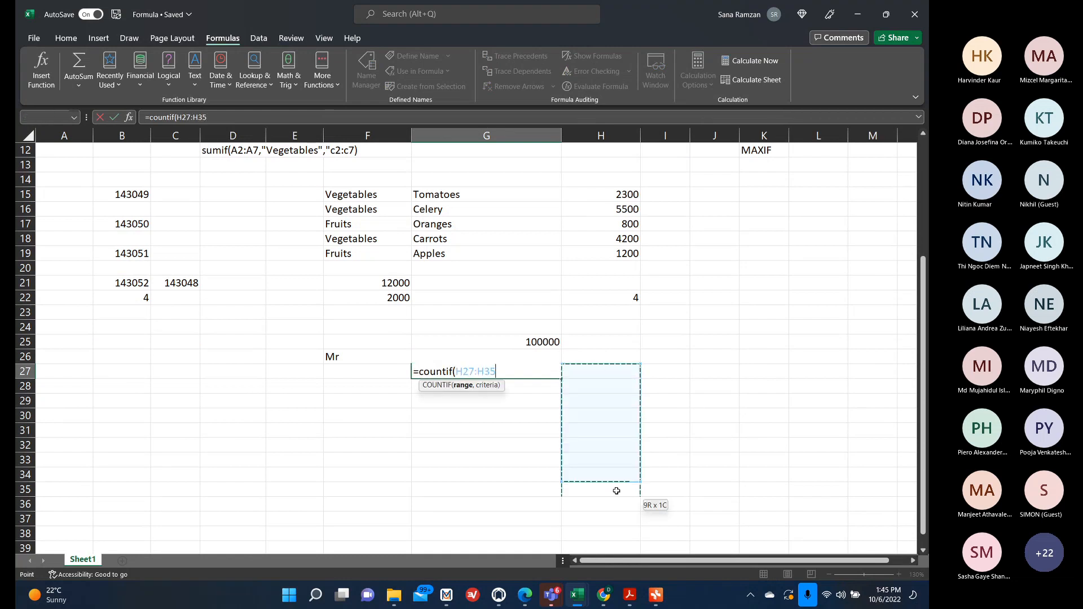
pyautogui.write(',')
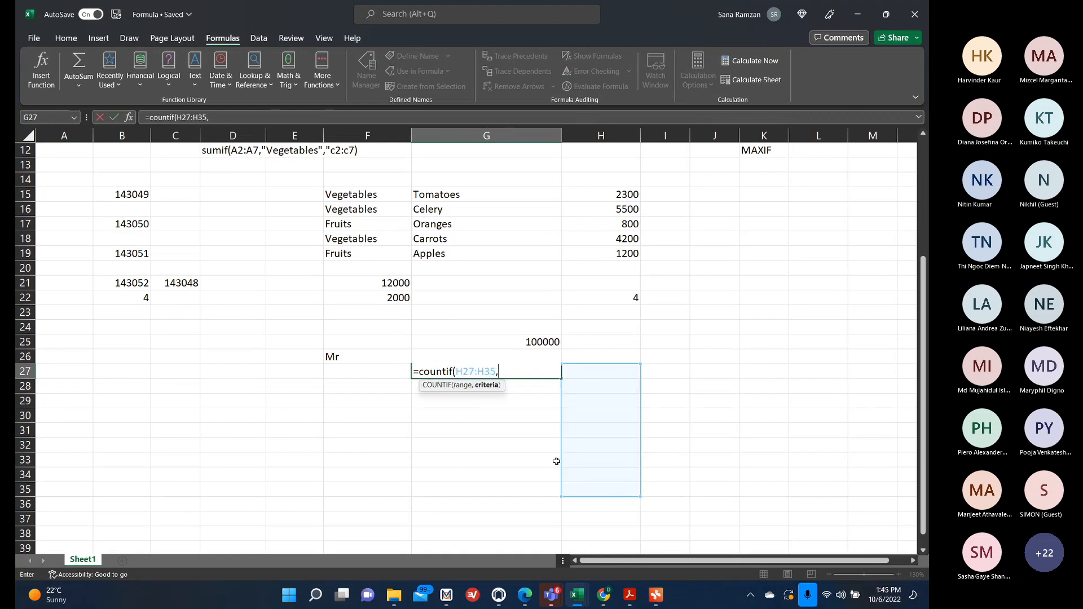
pyautogui.write('>100000)')
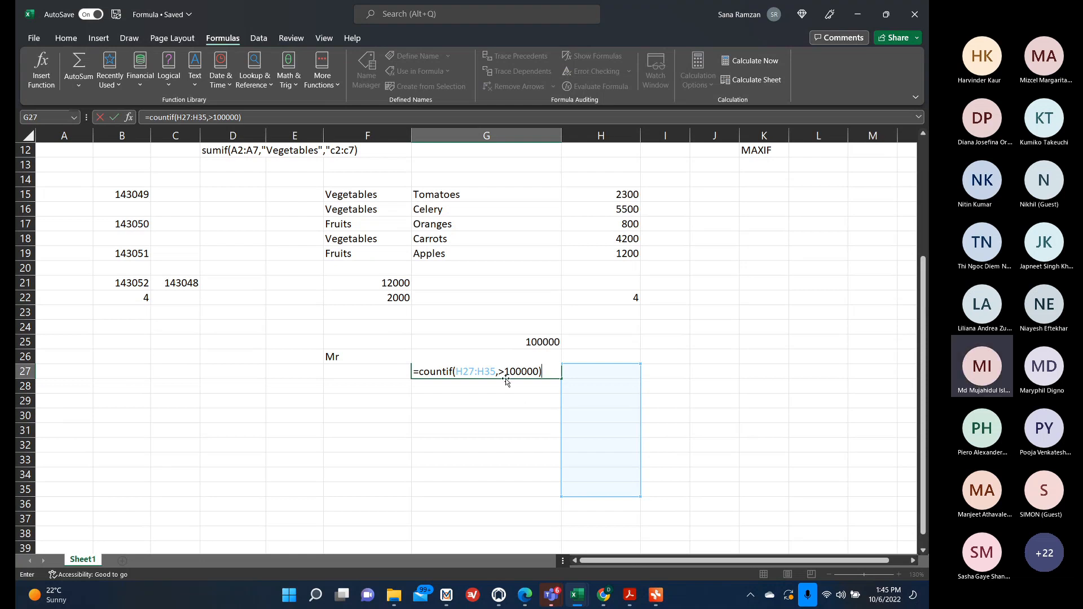
# Put the >100000 criterion in quotes and confirm =COUNTIF(H27:H35,">100000") in G27.
pyautogui.press('Return')
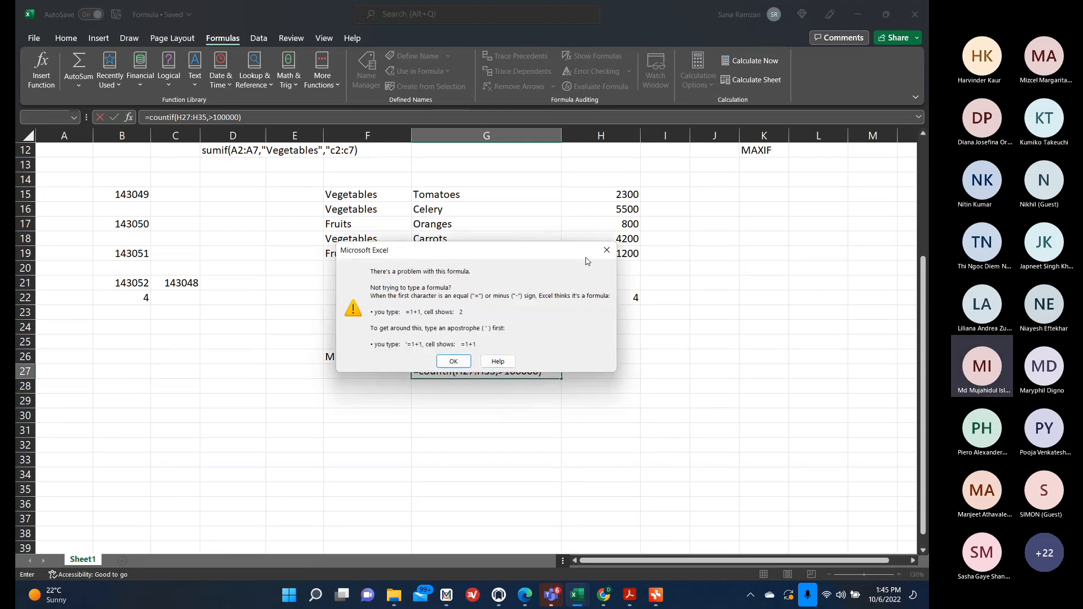
pyautogui.click(607, 250)
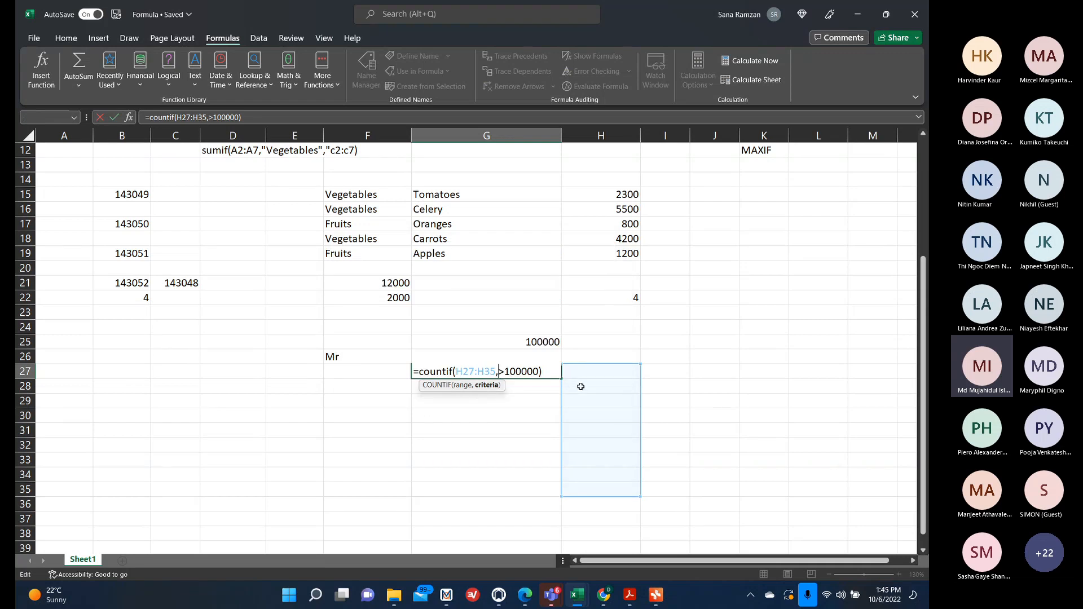
pyautogui.press('Return')
pyautogui.click(432, 363)
pyautogui.write('"')
pyautogui.press('Right')
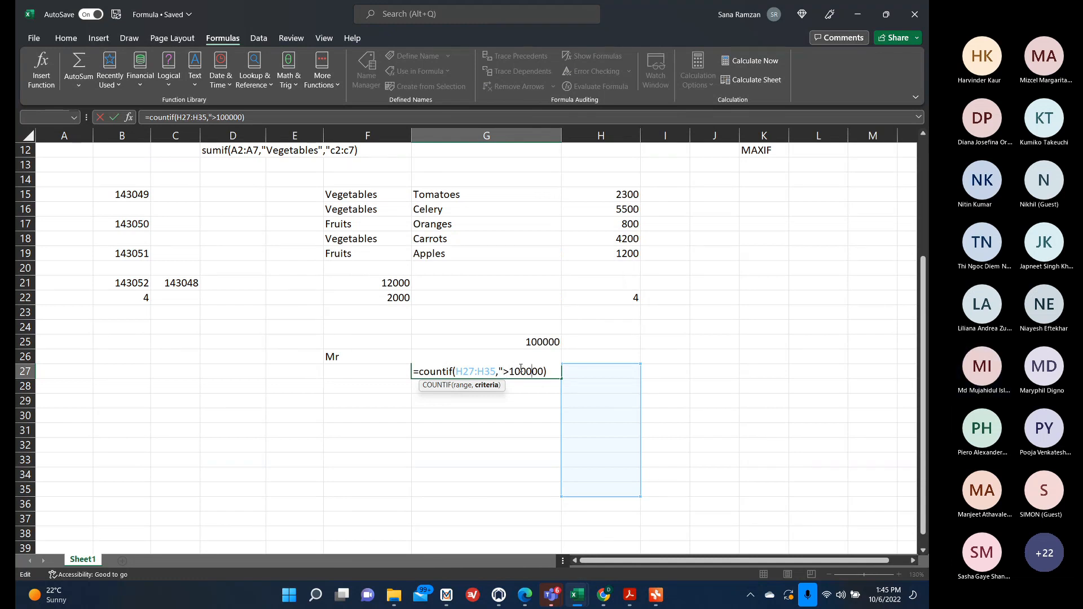
pyautogui.write('"')
pyautogui.press('Return')
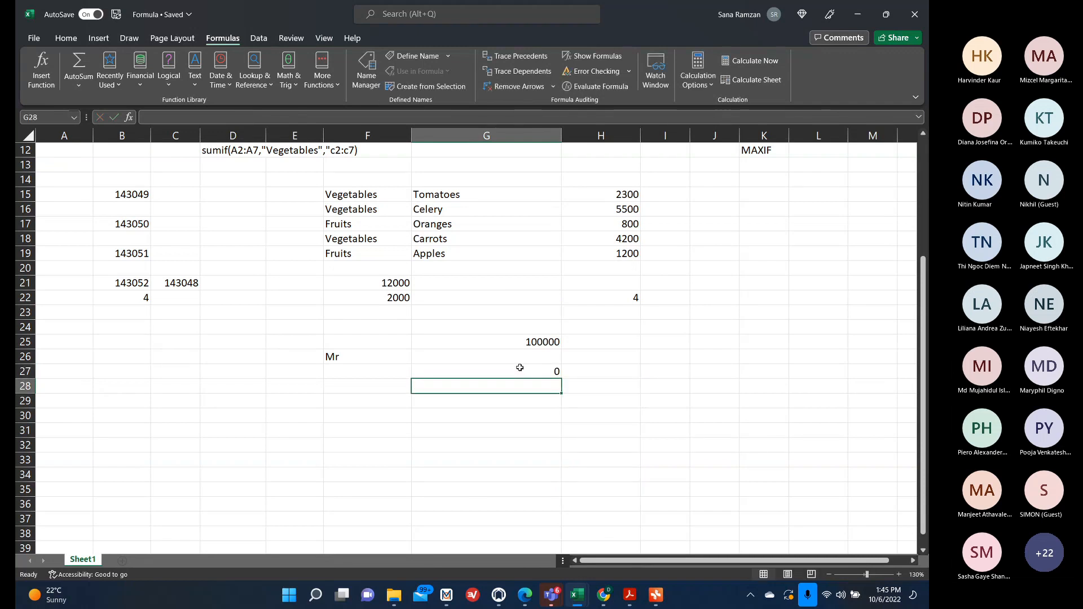
# Review the G27 formula, then open the Pivot Table mind map and expand the LEFT/RIGHT note.
pyautogui.click(519, 367)
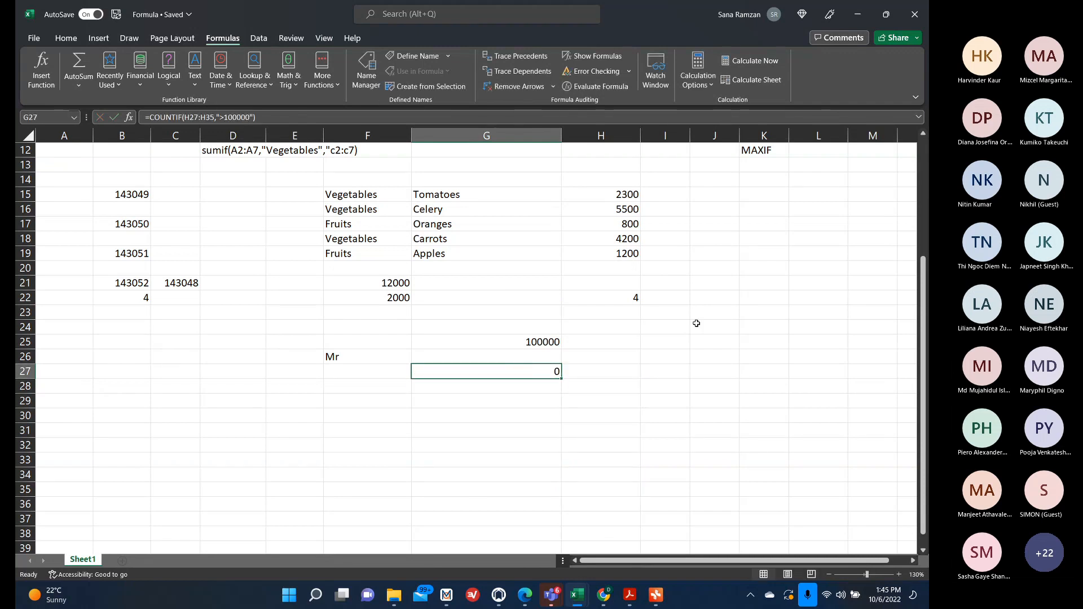
pyautogui.click(592, 429)
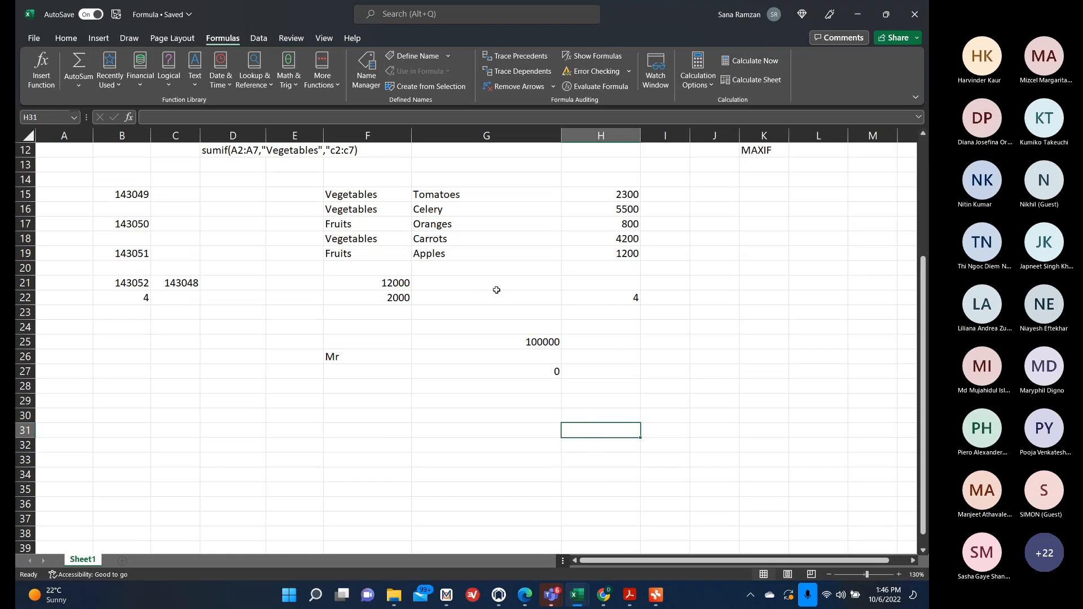
pyautogui.click(511, 375)
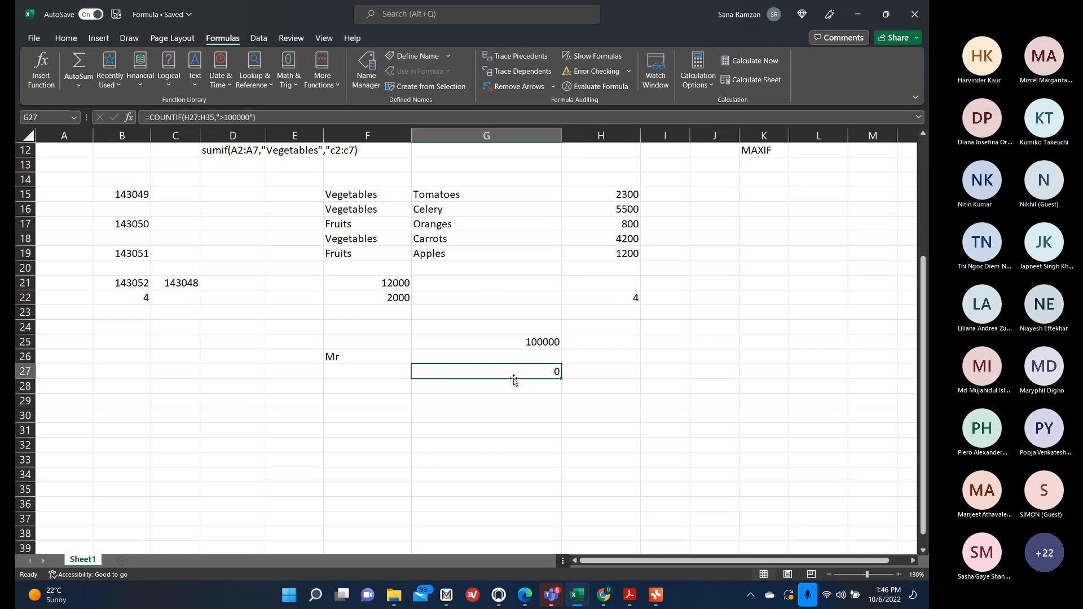
pyautogui.click(656, 595)
pyautogui.scroll(-3, 511, 449)
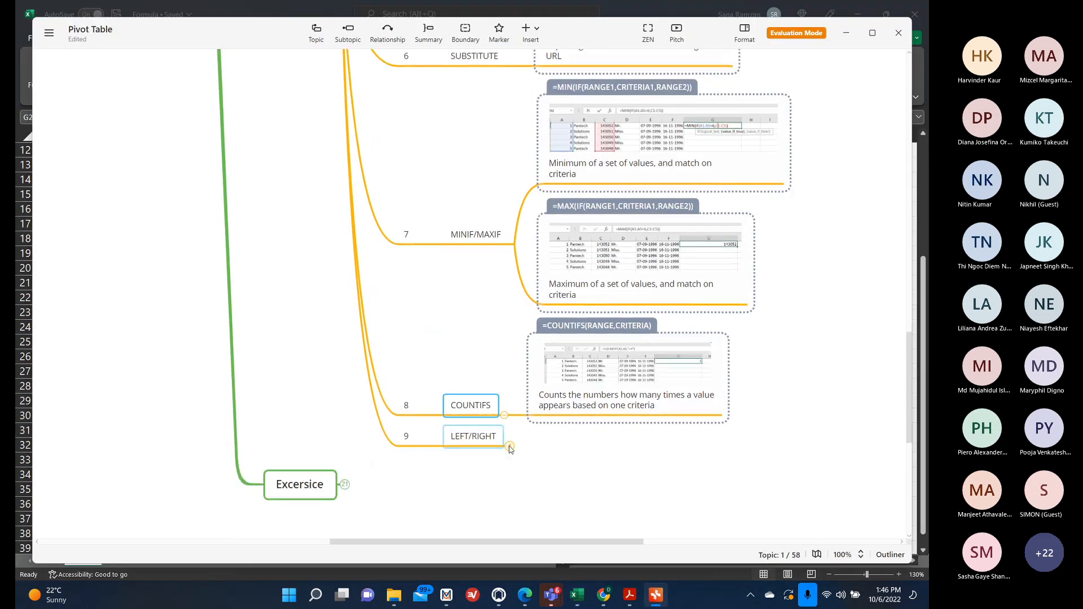
pyautogui.click(510, 447)
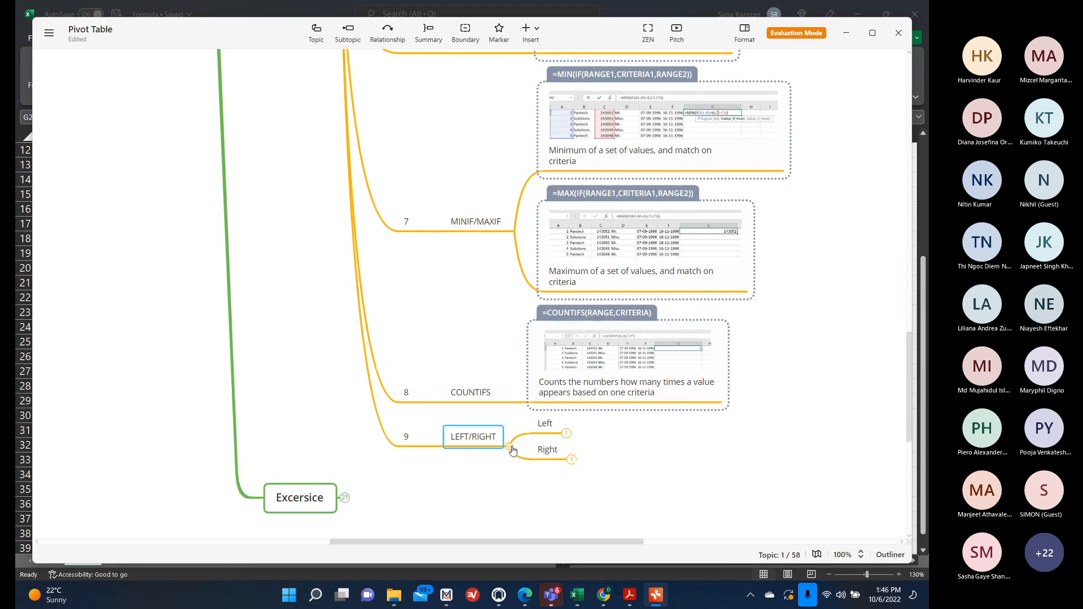
pyautogui.click(848, 39)
# Enter Sana in cell D35.
pyautogui.scroll(-1, 606, 283)
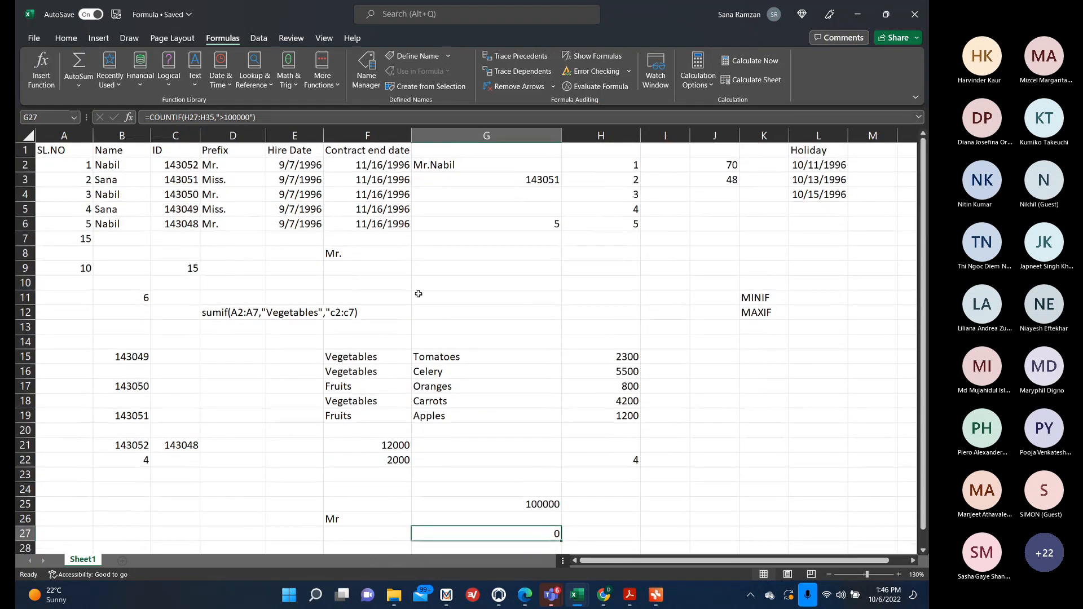
pyautogui.scroll(-5, 259, 451)
pyautogui.click(223, 433)
pyautogui.write('Sana')
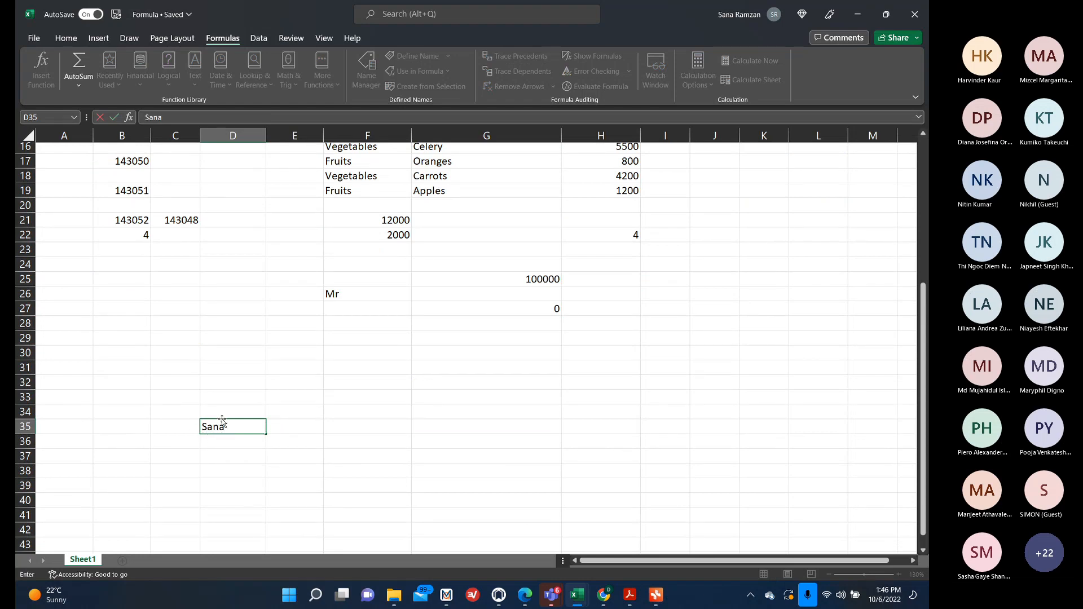
# Enter =LEFT(D35,2) in D36 using the Function Arguments dialog.
pyautogui.click(229, 442)
pyautogui.write('=')
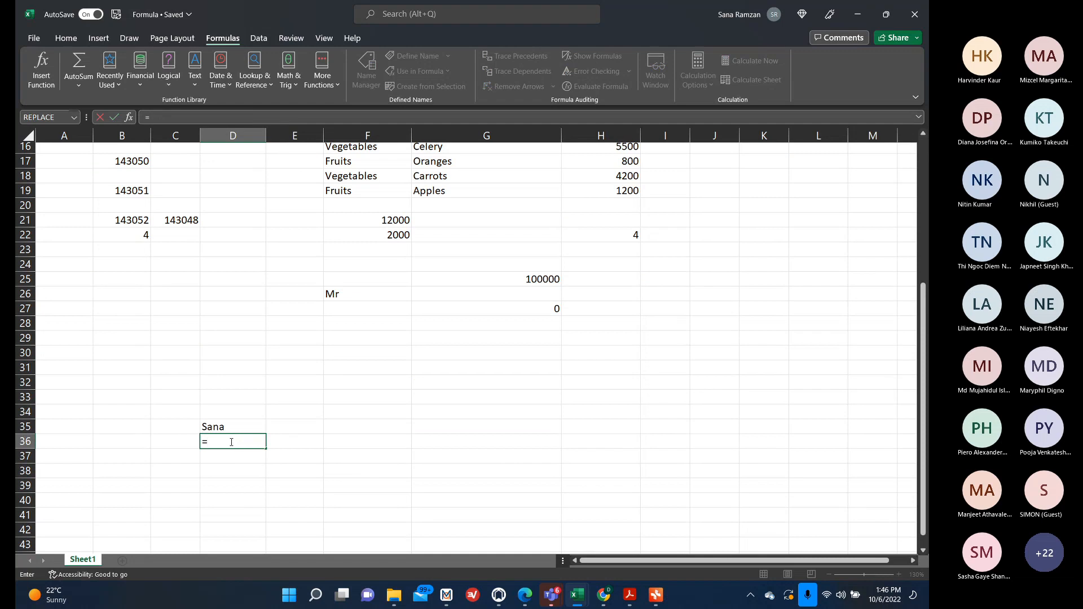
pyautogui.write('left(')
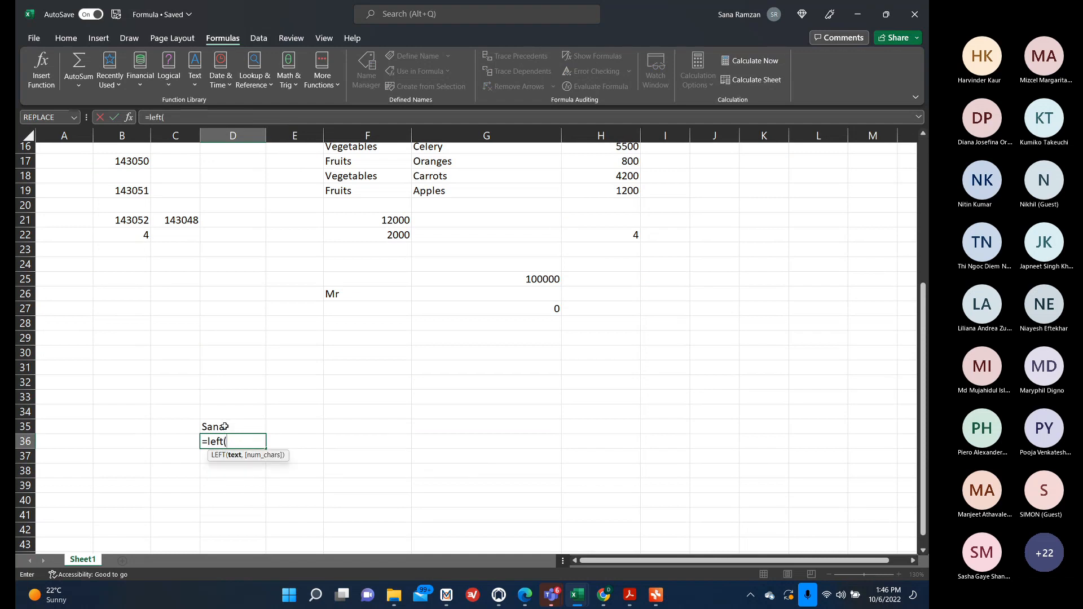
pyautogui.click(224, 426)
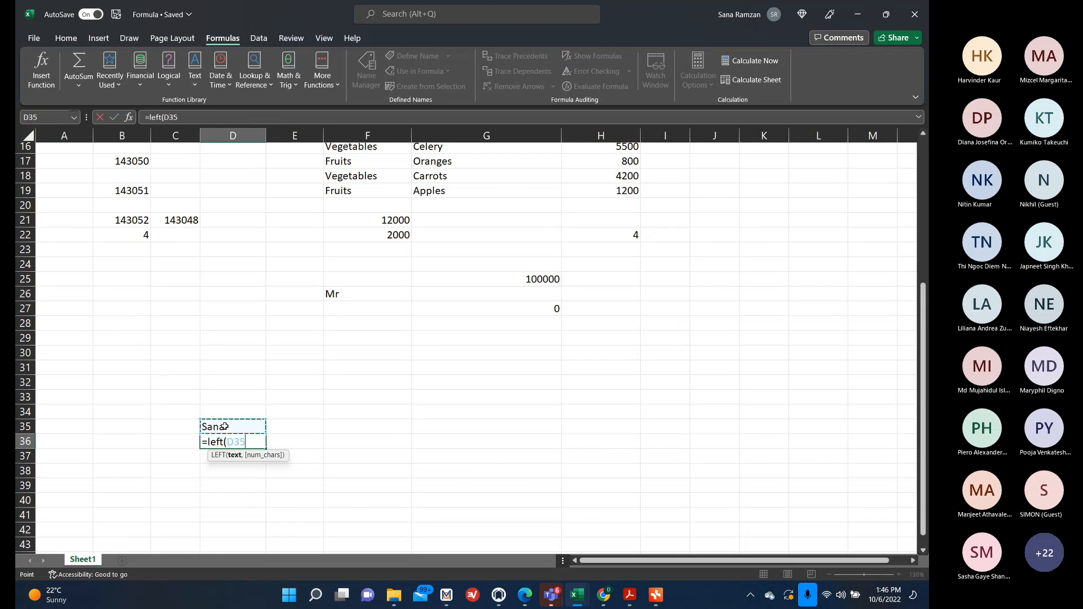
pyautogui.click(129, 118)
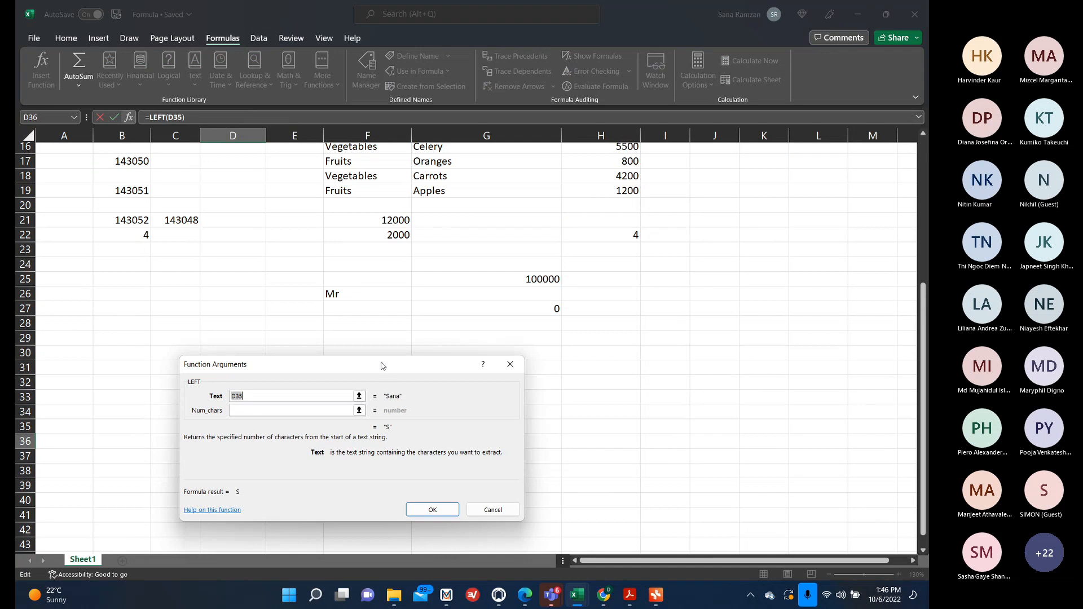
pyautogui.moveTo(384, 366); pyautogui.dragTo(618, 291)
pyautogui.press('BackSpace')
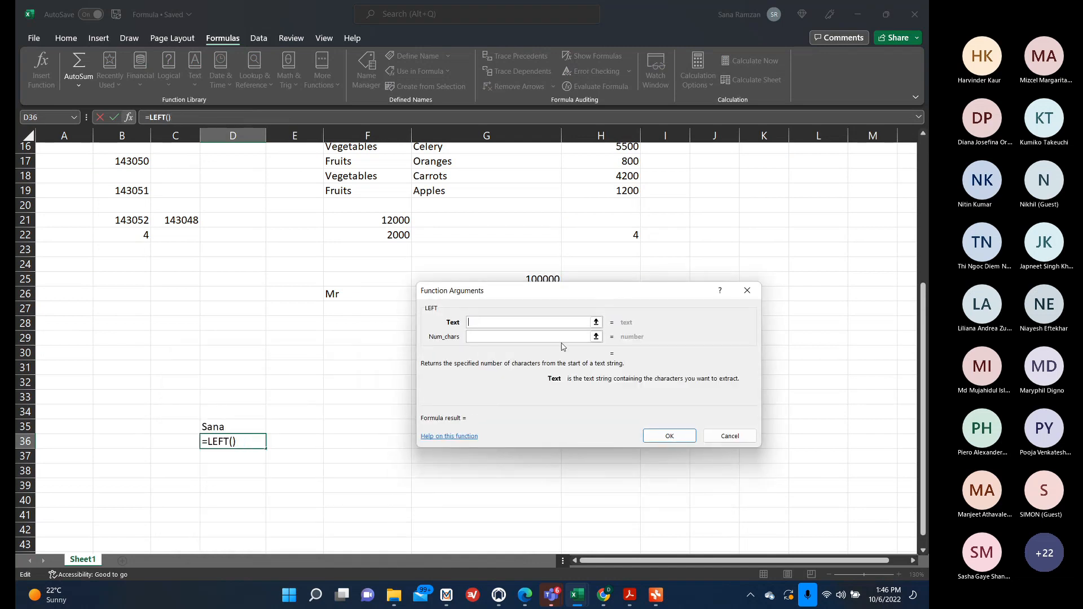
pyautogui.click(244, 425)
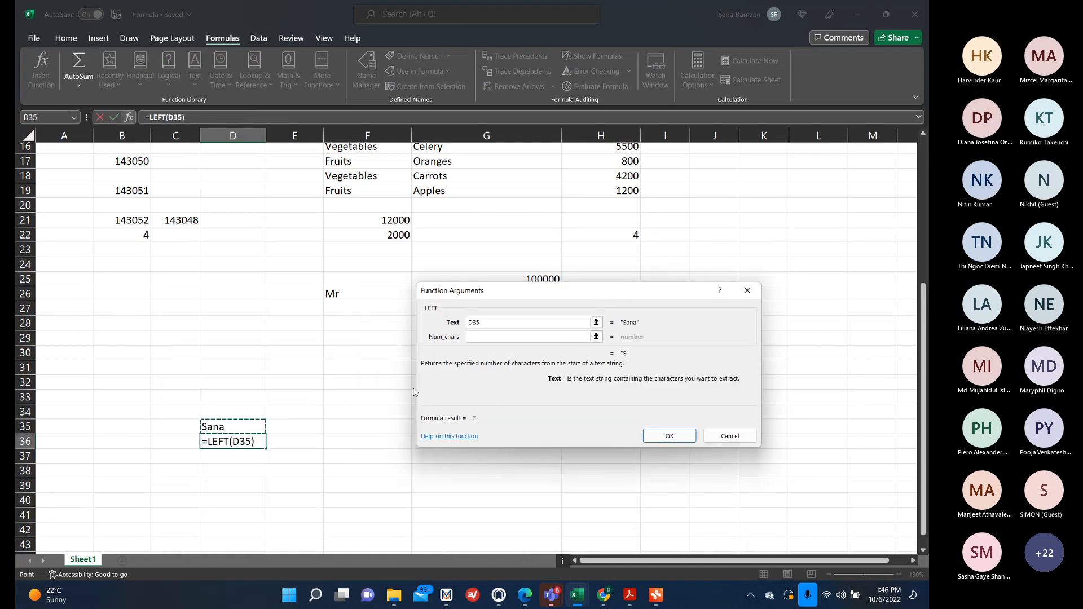
pyautogui.click(469, 337)
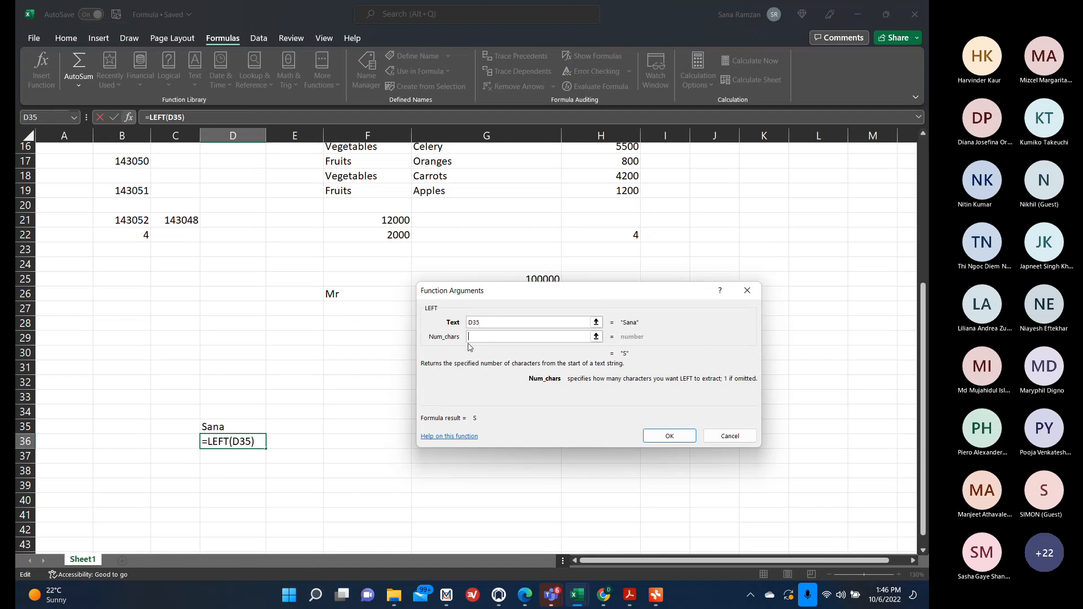
pyautogui.write('2')
pyautogui.click(669, 436)
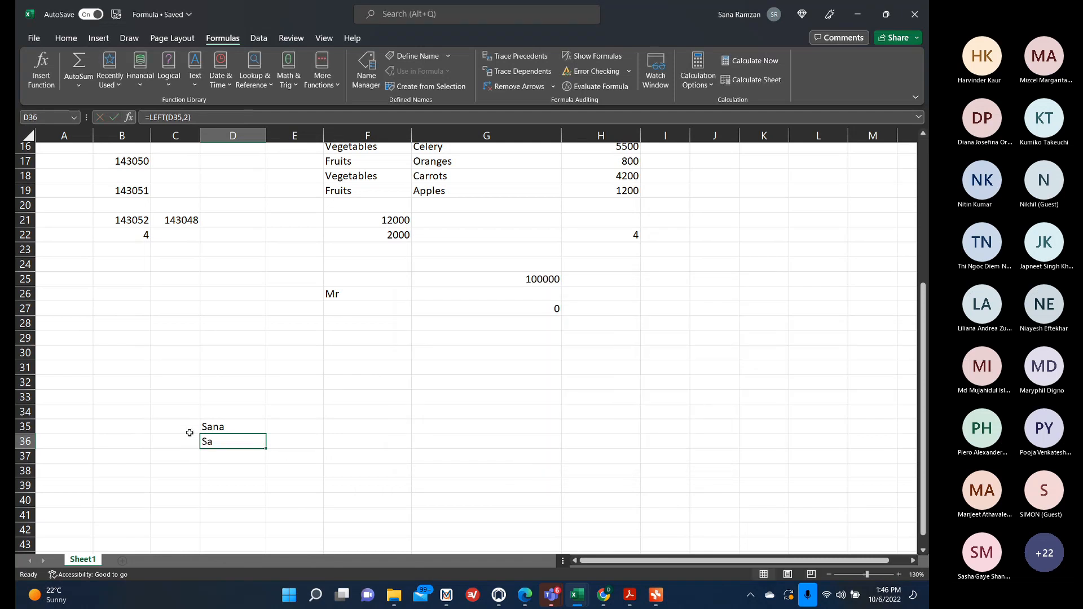
# Enter =RIGHT(D35,2) in D37 using the Function Arguments dialog.
pyautogui.click(209, 457)
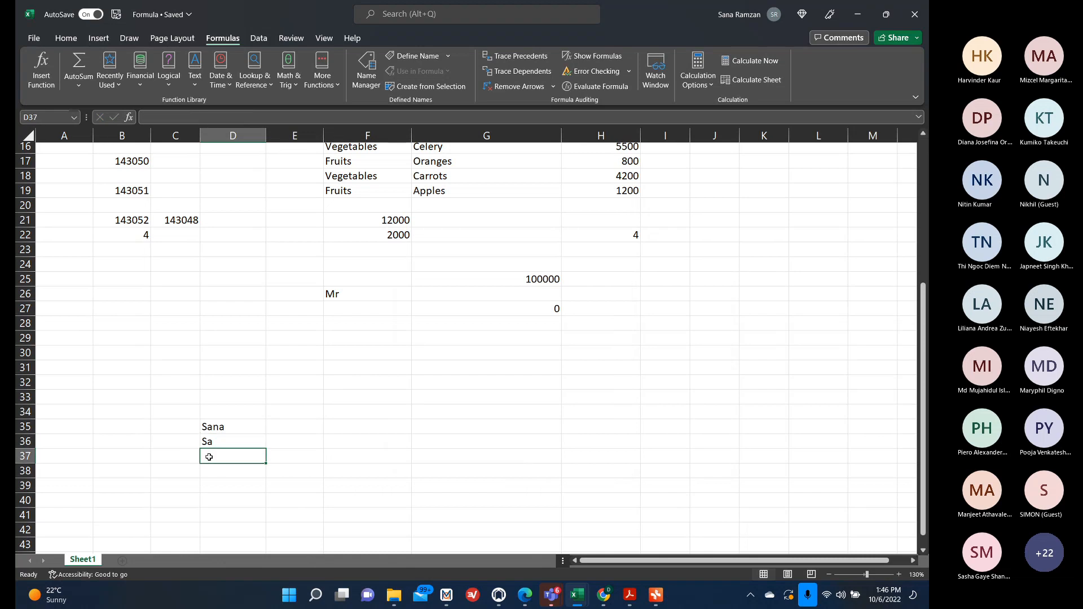
pyautogui.write('=right')
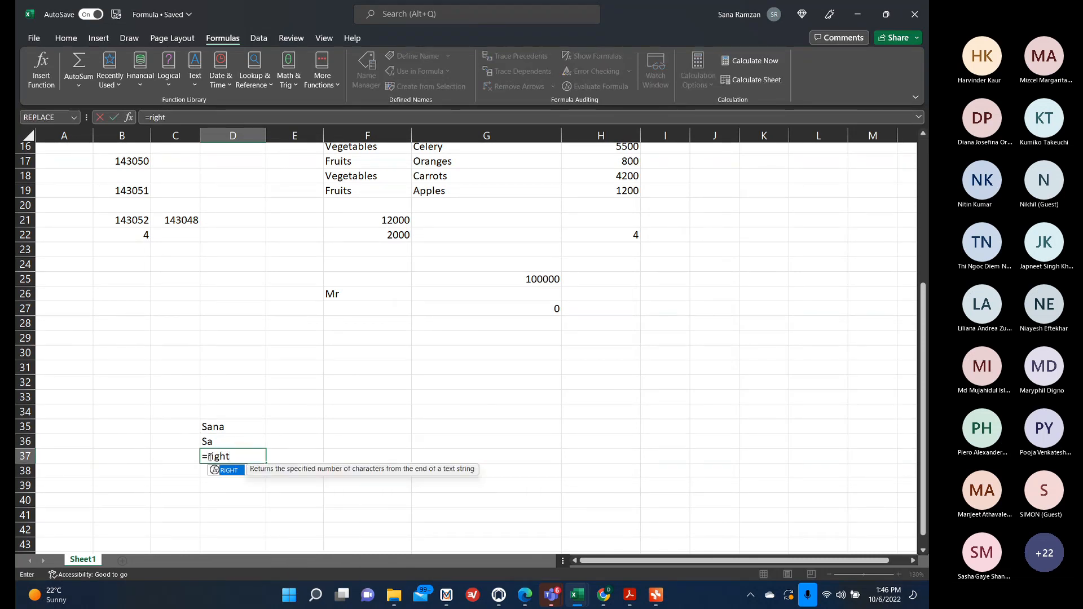
pyautogui.write('(')
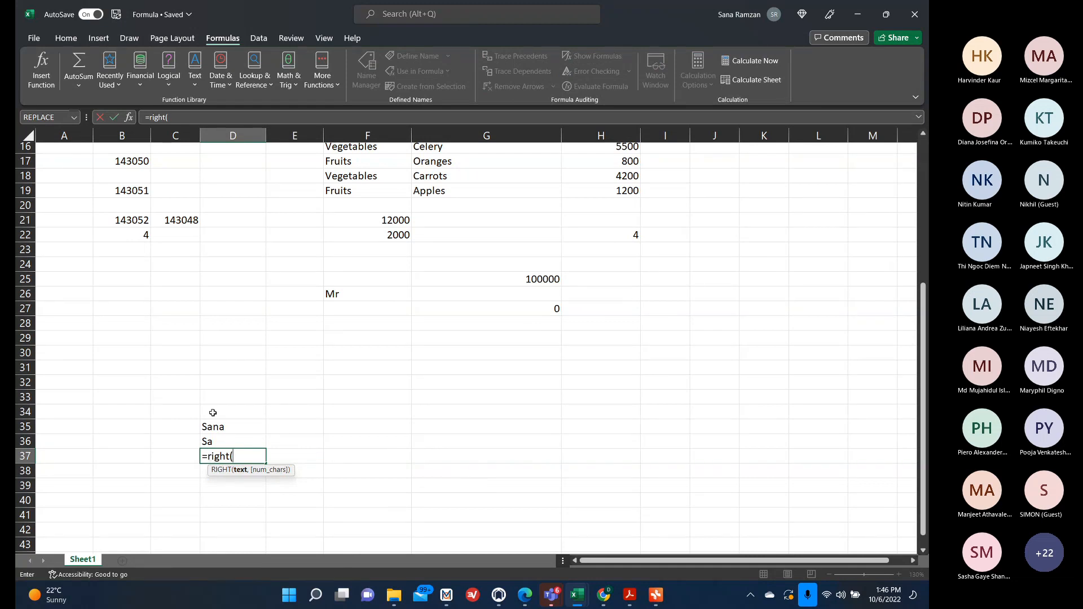
pyautogui.hotkey('ctrl', 'a')
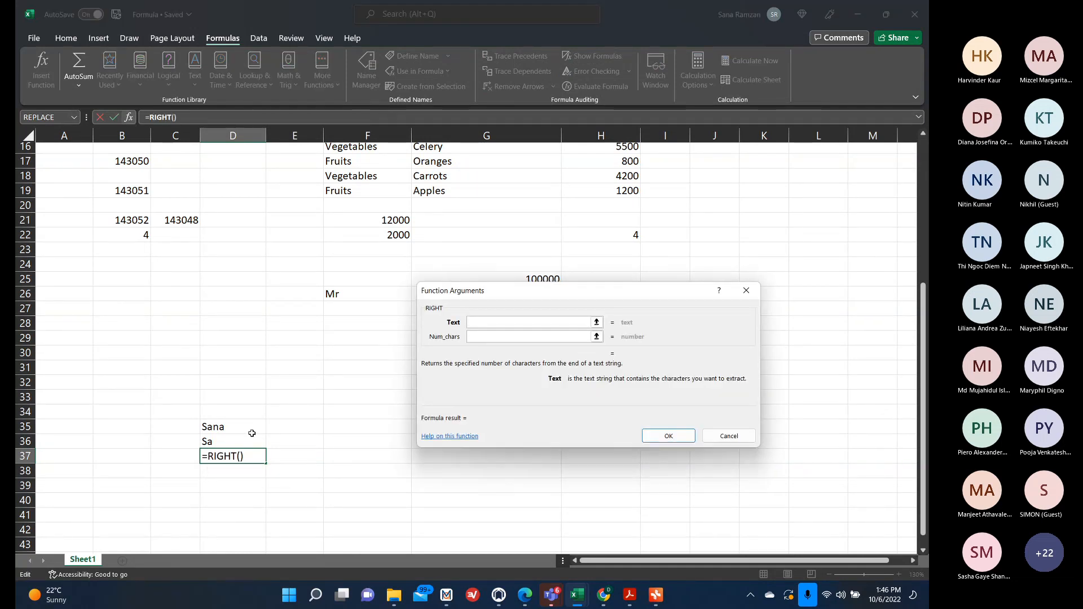
pyautogui.click(226, 428)
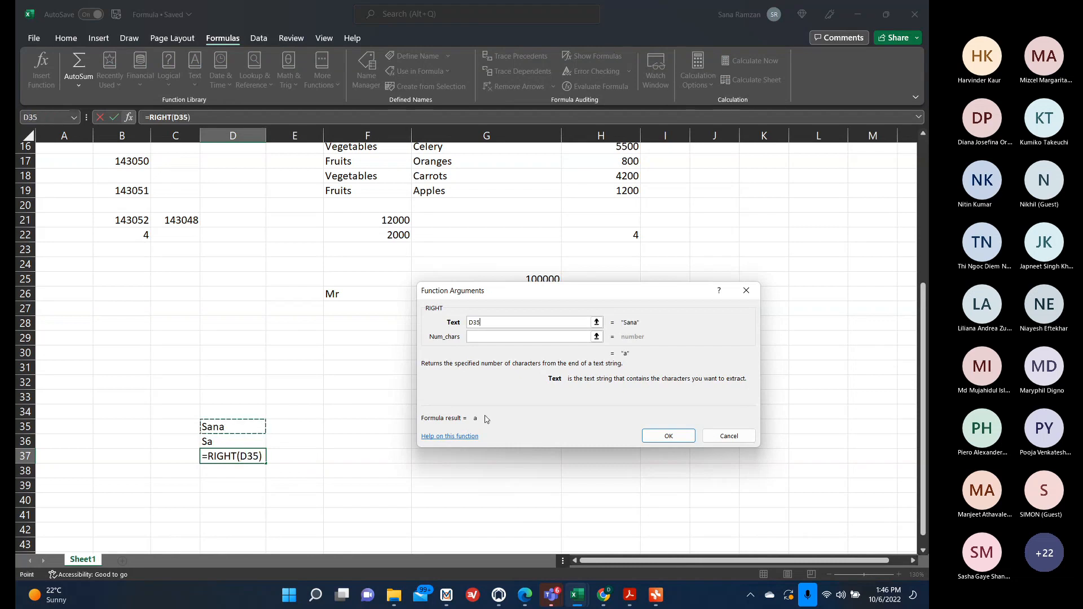
pyautogui.click(538, 337)
pyautogui.write('2')
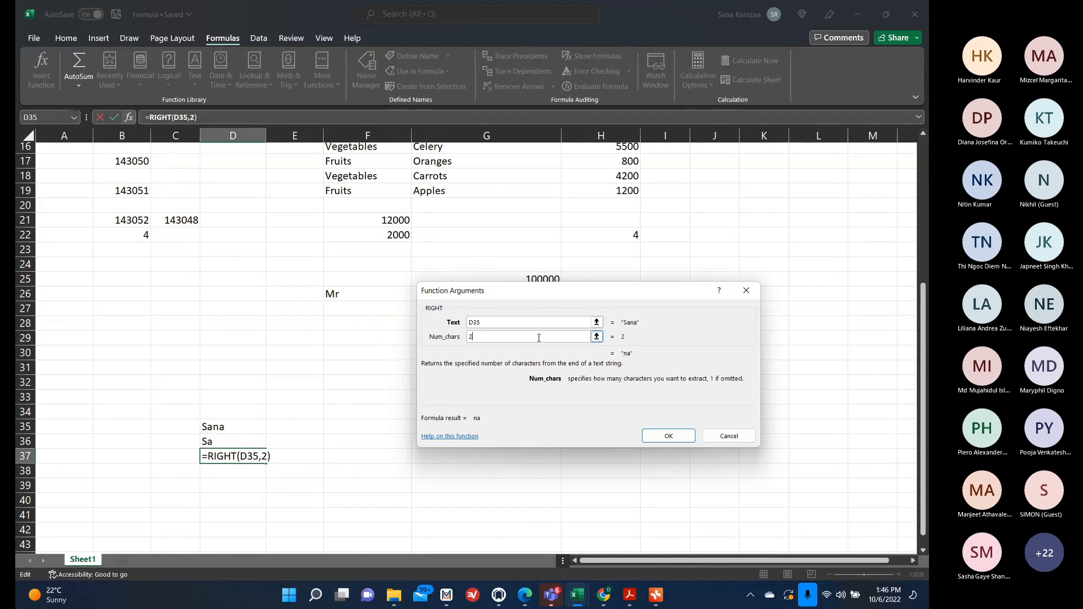
pyautogui.click(654, 435)
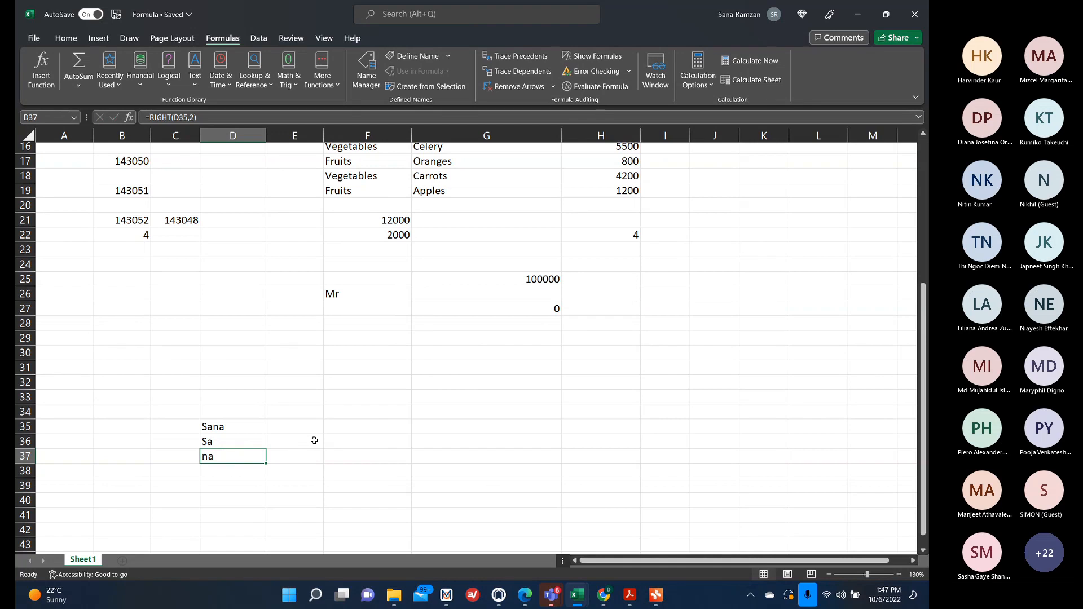
# Enter WVB100 Iphone 14 Pro Max in cell F35.
pyautogui.click(371, 423)
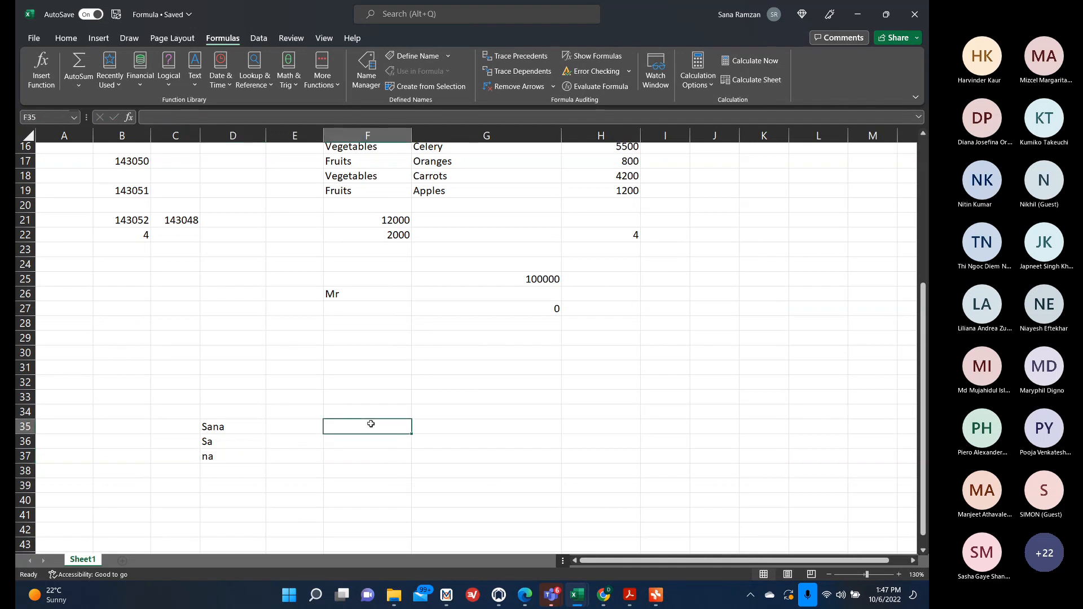
pyautogui.write('W')
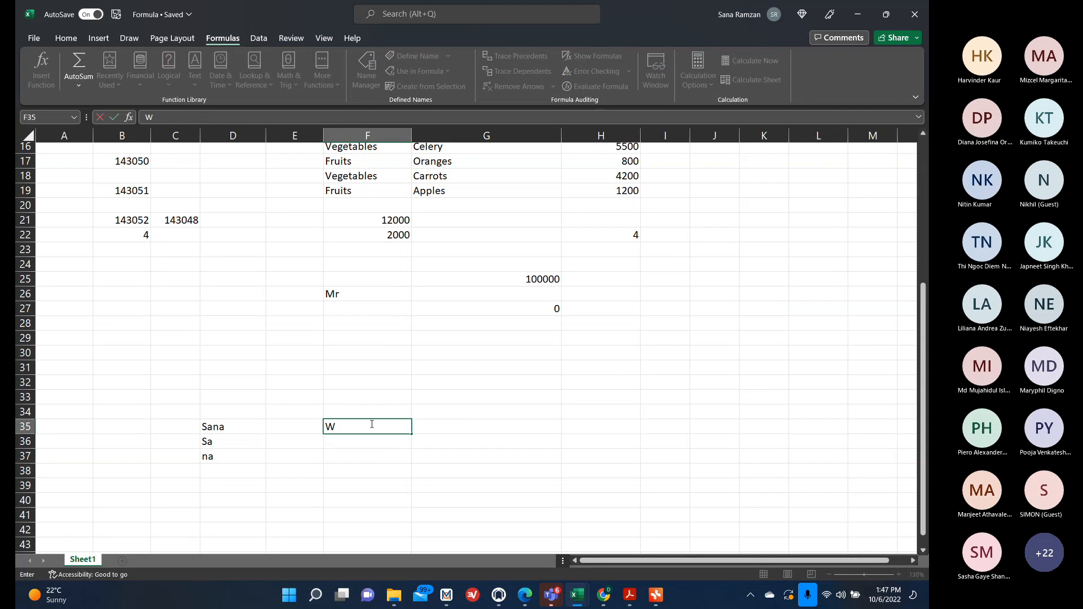
pyautogui.write('VB100 Iphone 14 P')
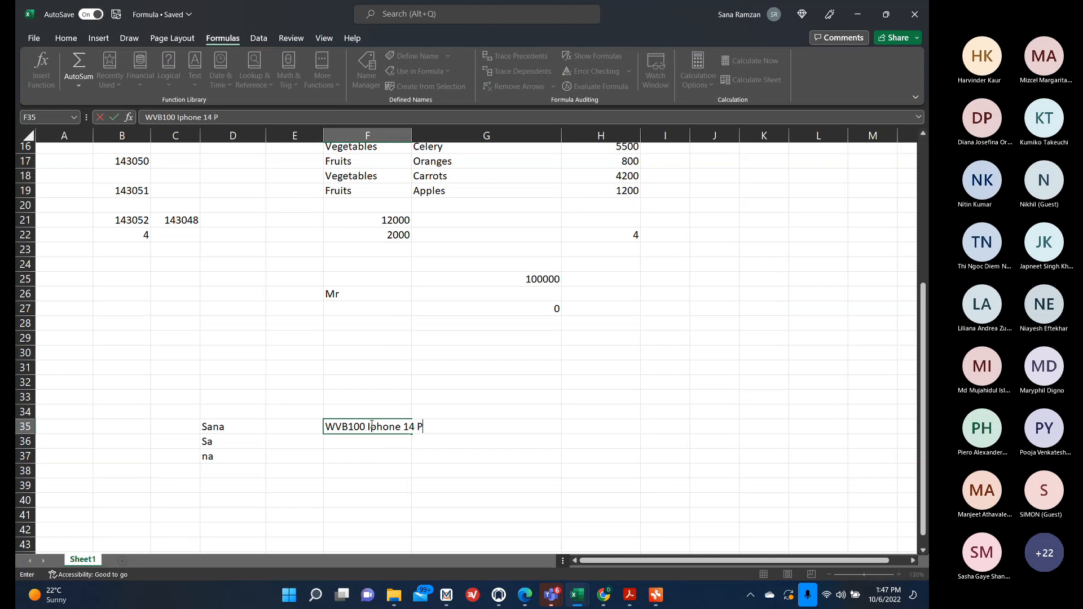
pyautogui.write('ro Max')
pyautogui.click(449, 515)
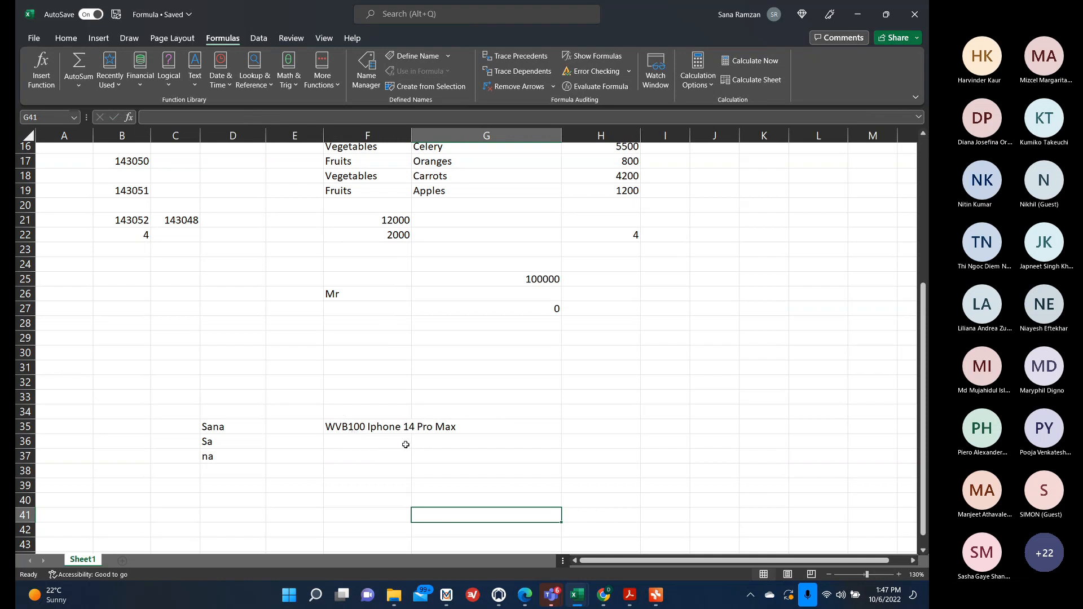
# Enter =LEFT(F35,6) in cell F37 to extract the first six characters.
pyautogui.click(369, 456)
pyautogui.write('=le')
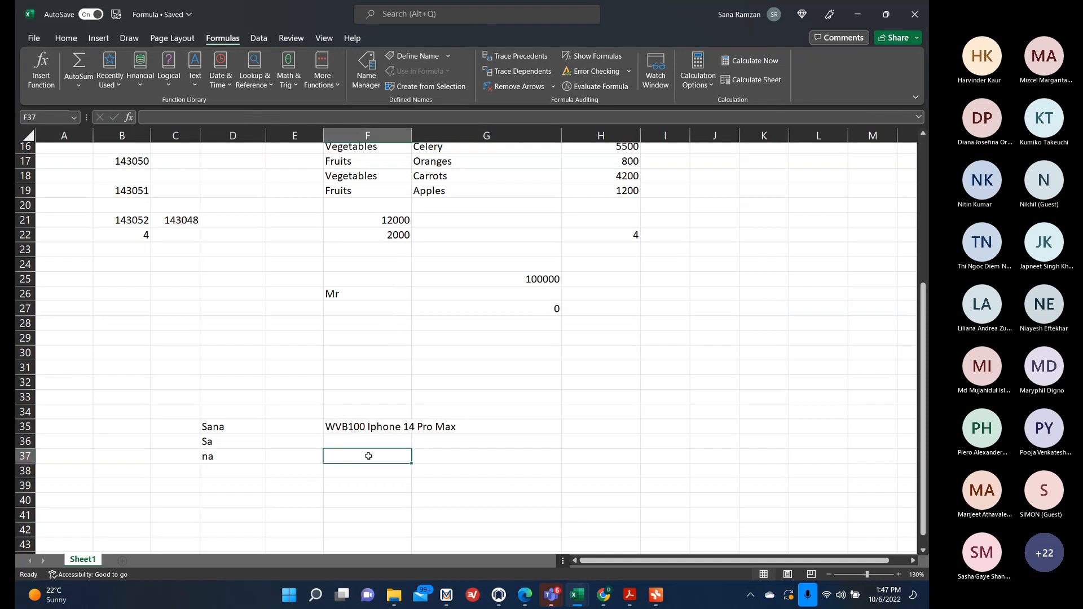
pyautogui.write('ft')
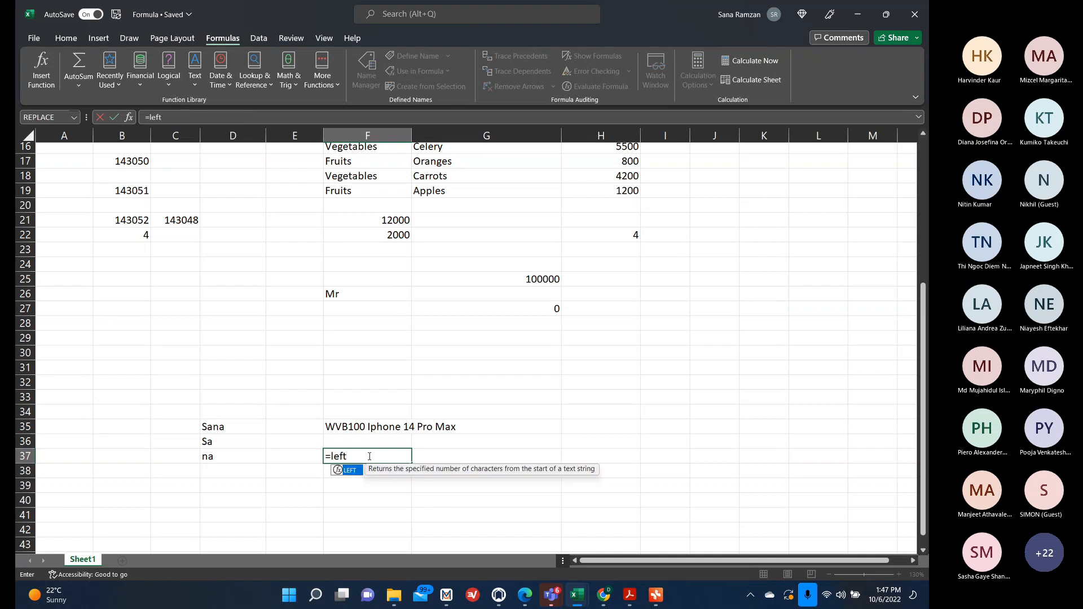
pyautogui.write('(')
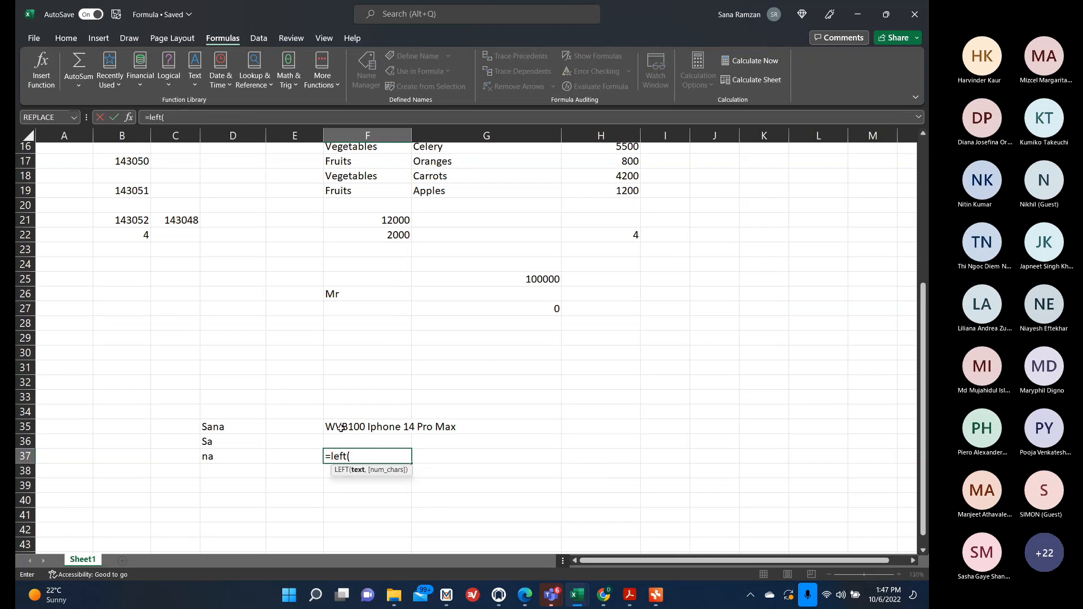
pyautogui.click(374, 423)
pyautogui.write(',')
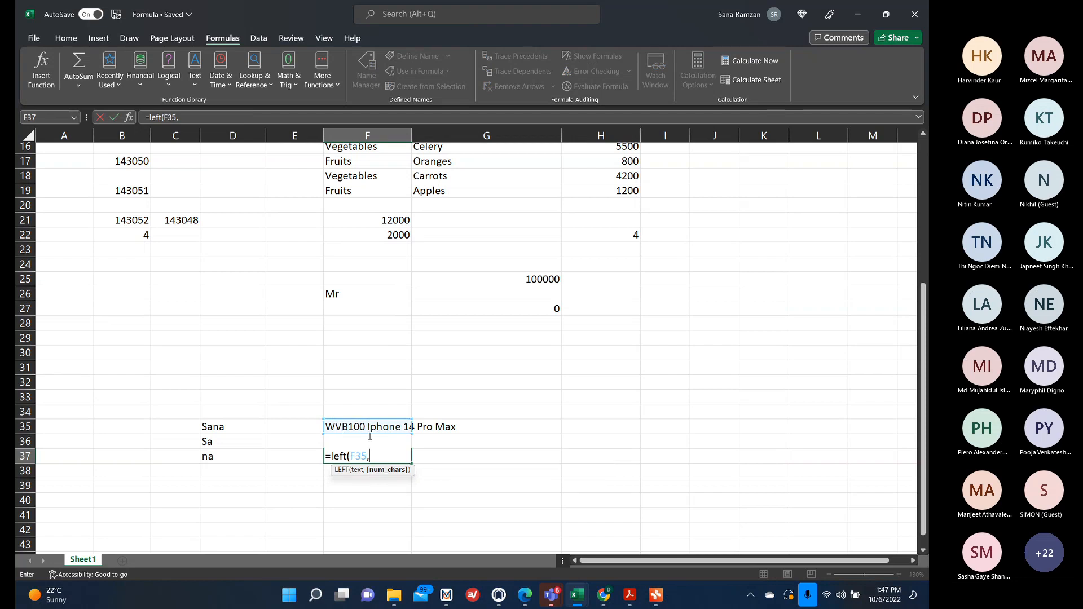
pyautogui.write('6)')
pyautogui.press('Return')
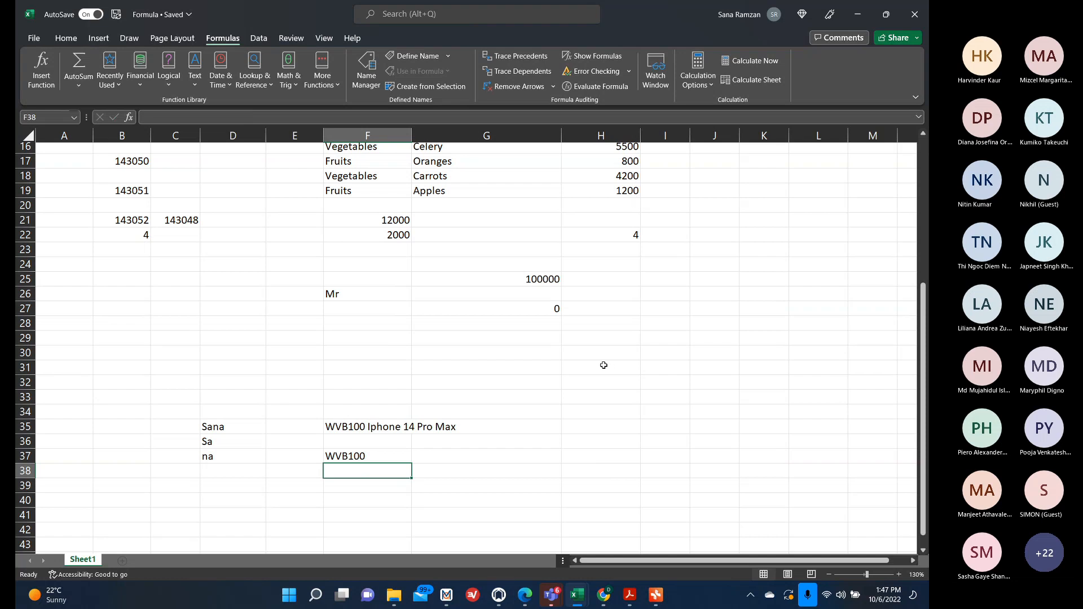
# Switch to the Pivot Table mind map, review the LEFT/RIGHT branch, and return to the worksheet.
pyautogui.scroll(5, 604, 365)
pyautogui.click(655, 604)
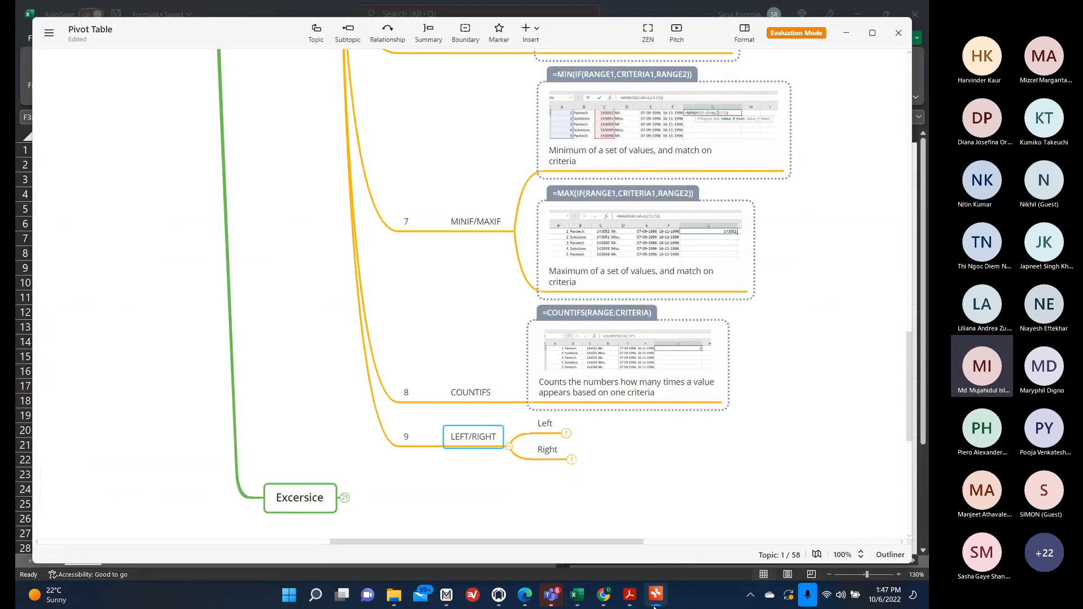
pyautogui.scroll(2, 503, 450)
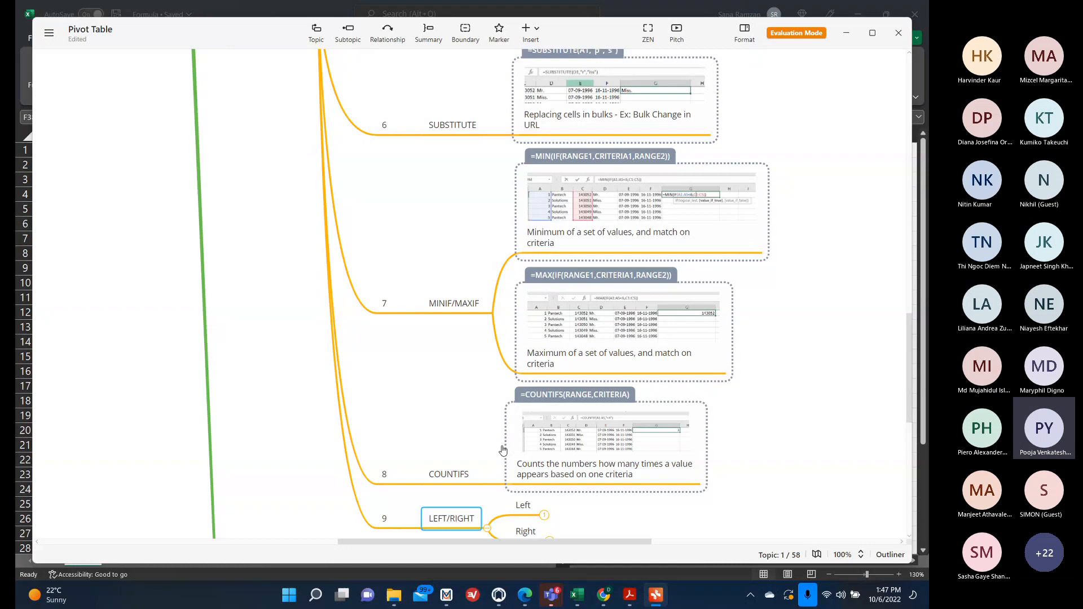
pyautogui.scroll(3, 503, 450)
pyautogui.scroll(-7, 503, 449)
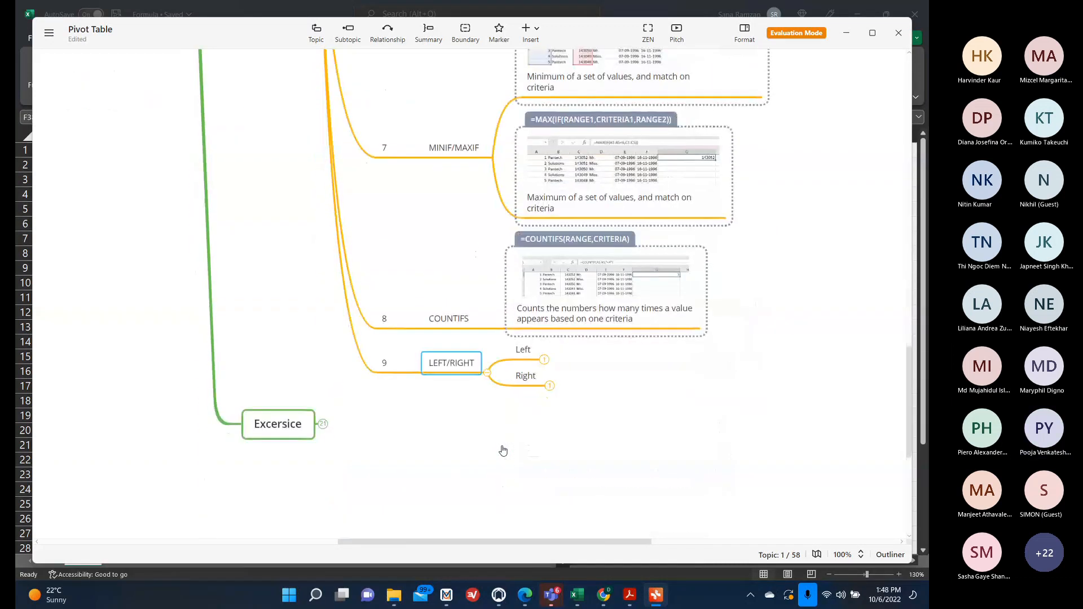
pyautogui.click(846, 33)
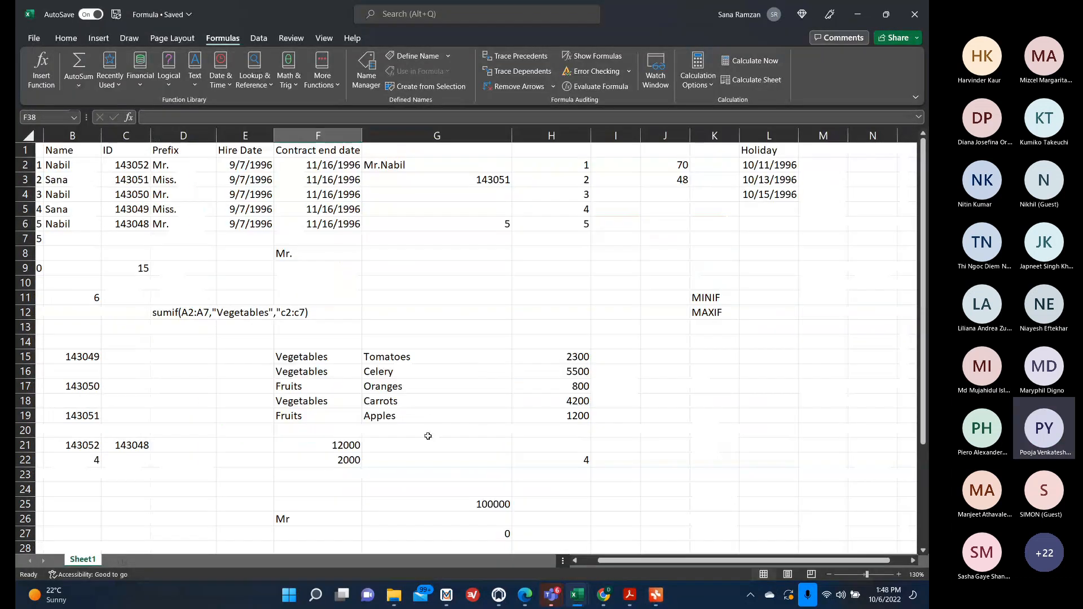
# Enter =LEFT(F35,6) in G38 using the Function Arguments dialog.
pyautogui.scroll(-7, 428, 436)
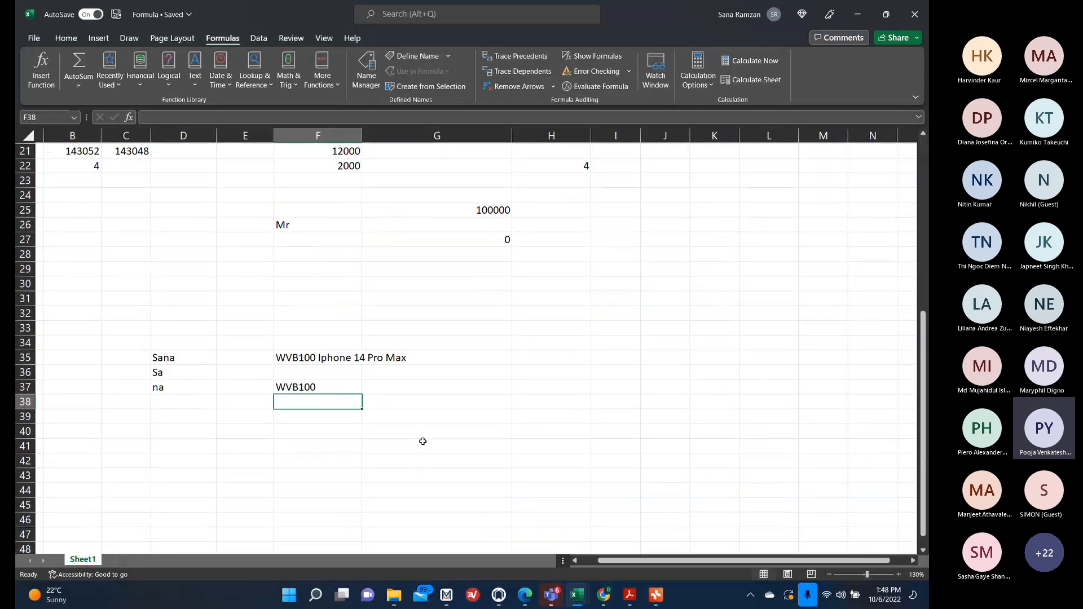
pyautogui.click(409, 402)
pyautogui.write('=')
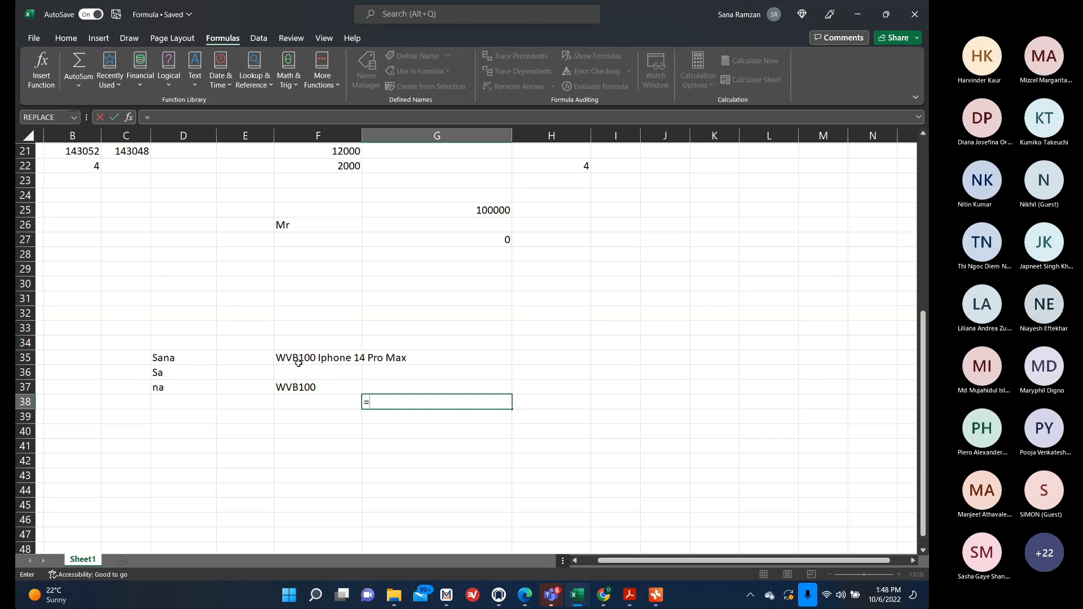
pyautogui.write('left(')
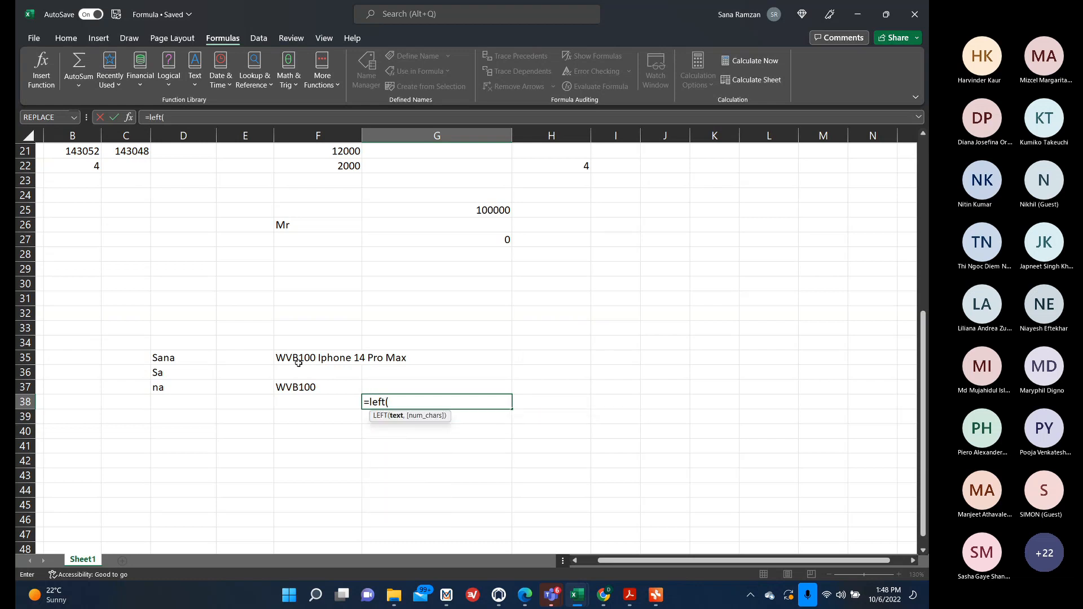
pyautogui.click(129, 117)
pyautogui.moveTo(601, 296); pyautogui.dragTo(698, 231)
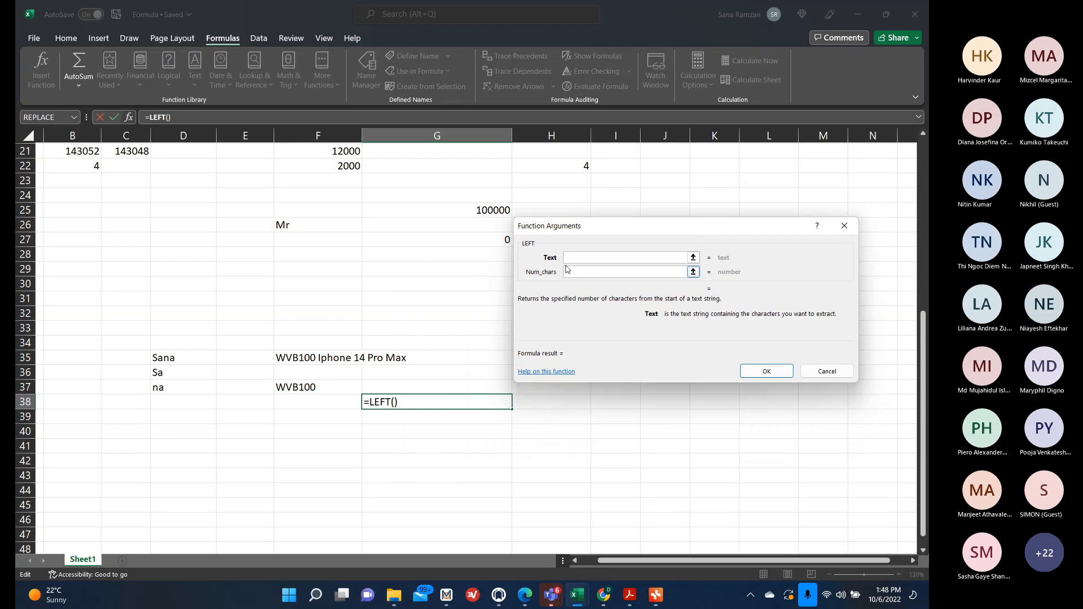
pyautogui.click(318, 360)
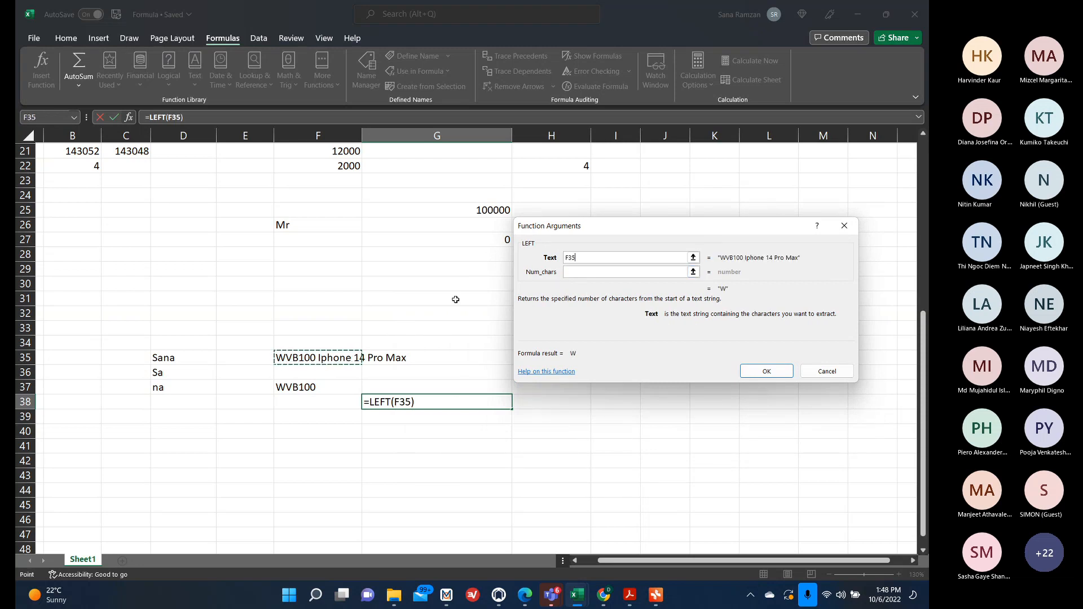
pyautogui.press('Tab')
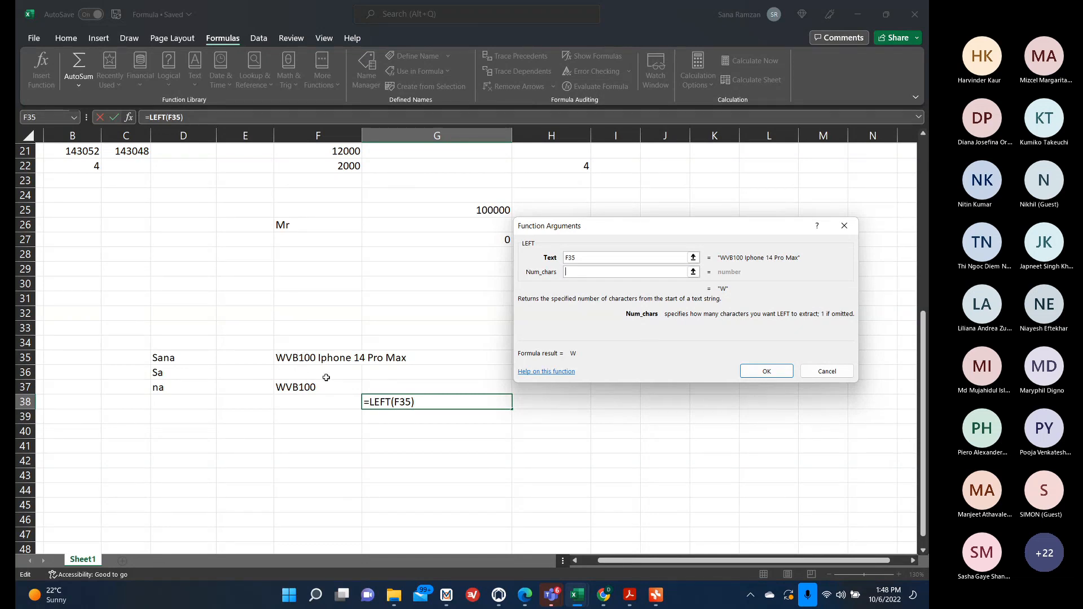
pyautogui.write('6')
pyautogui.click(757, 371)
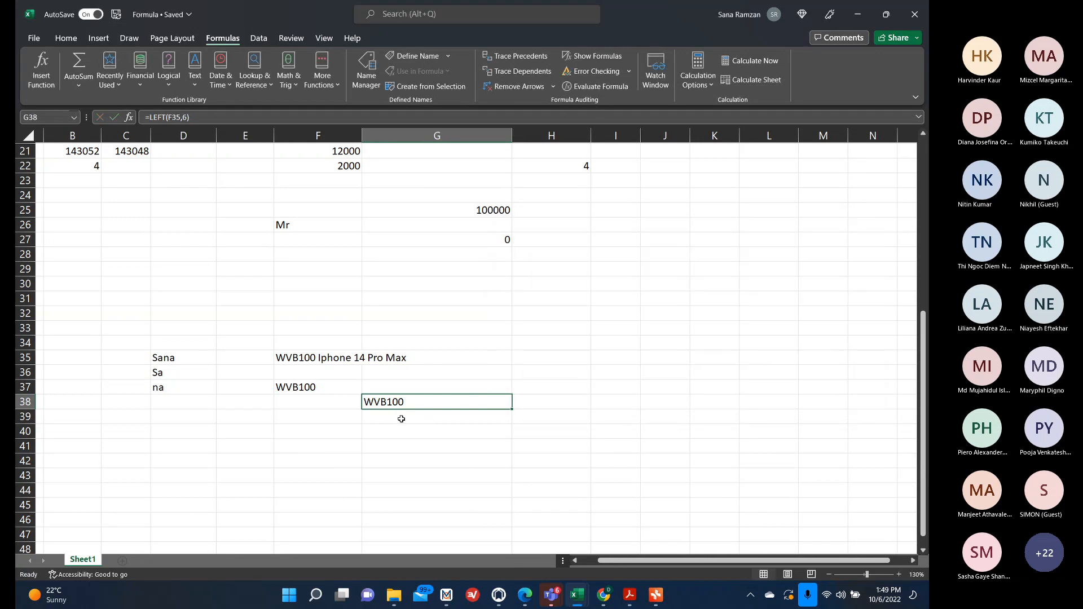
# Enter =RIGHT(F35,17) in F40 using the Function Arguments dialog.
pyautogui.click(344, 431)
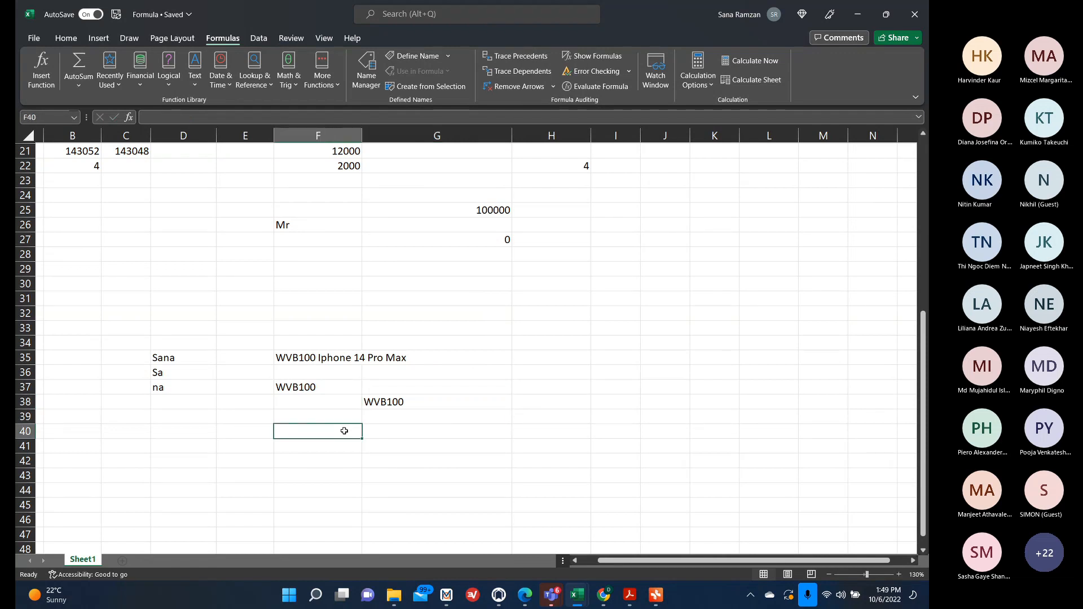
pyautogui.write('=right')
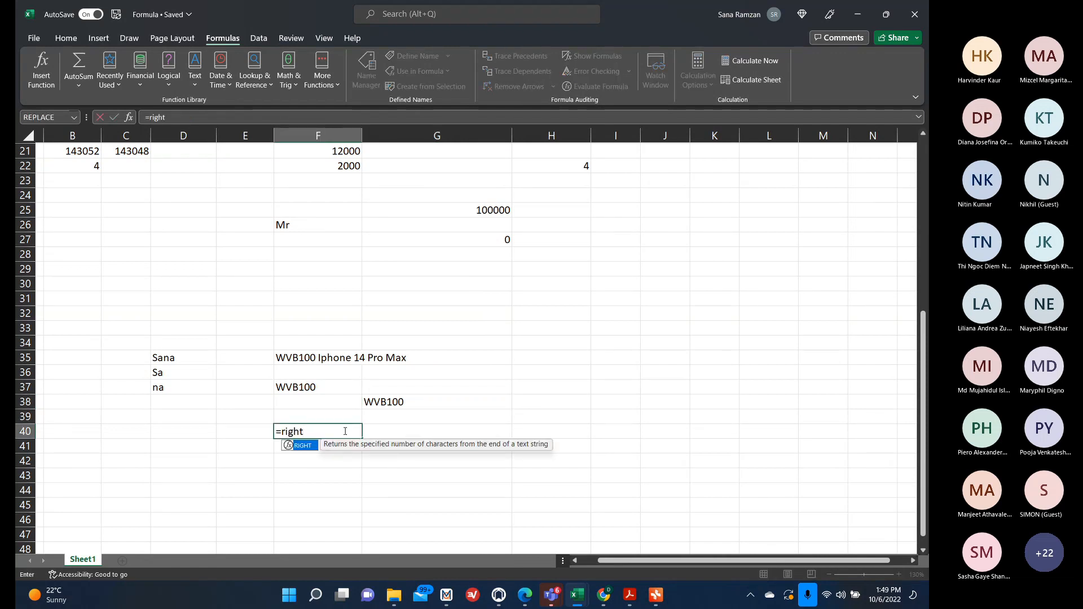
pyautogui.write('(')
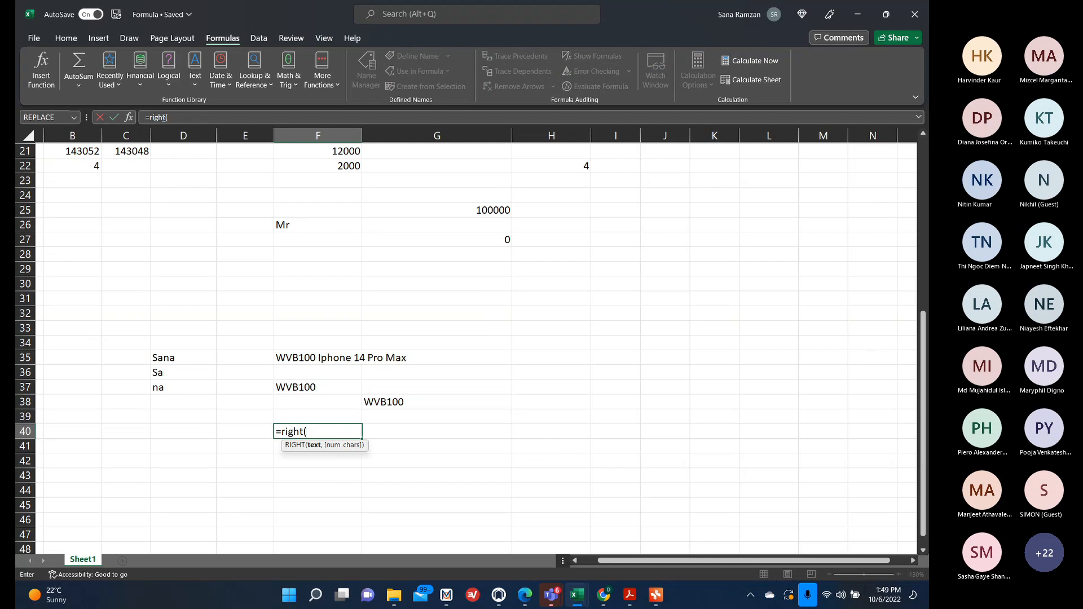
pyautogui.click(130, 116)
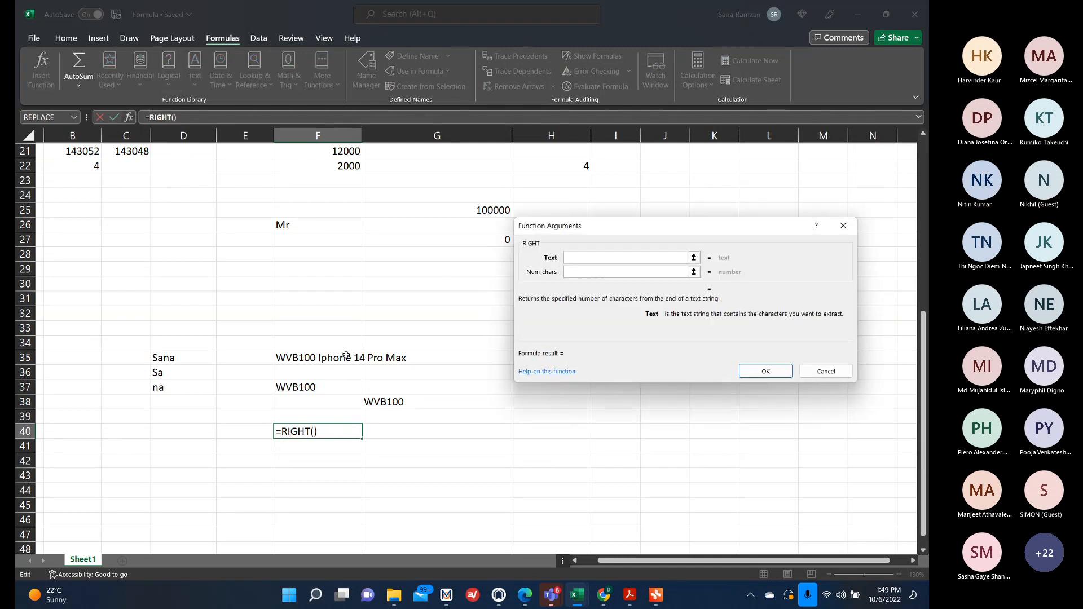
pyautogui.click(346, 356)
pyautogui.click(596, 273)
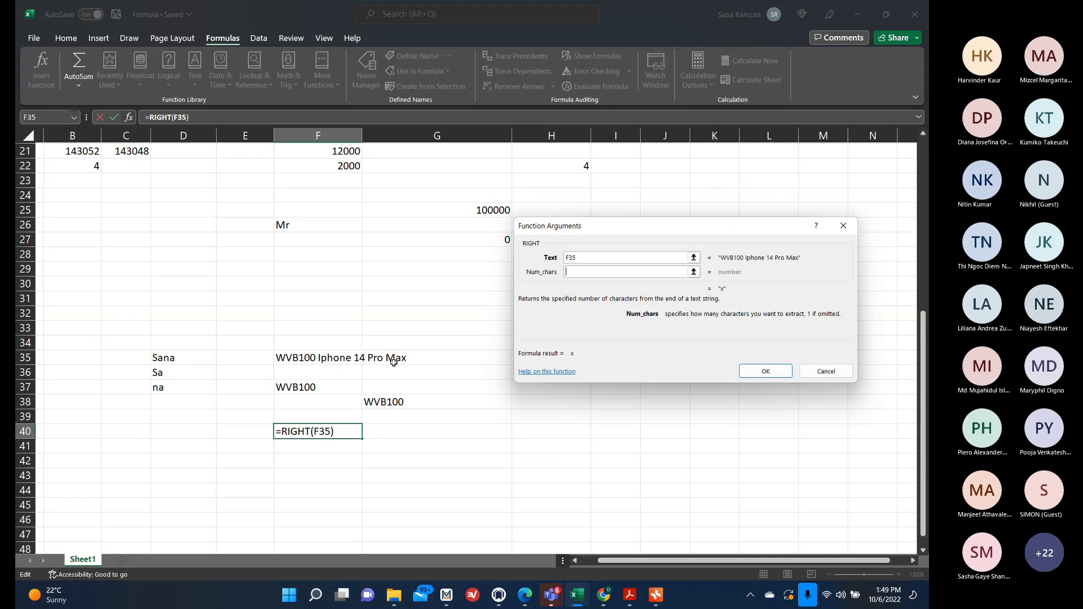
pyautogui.write('17')
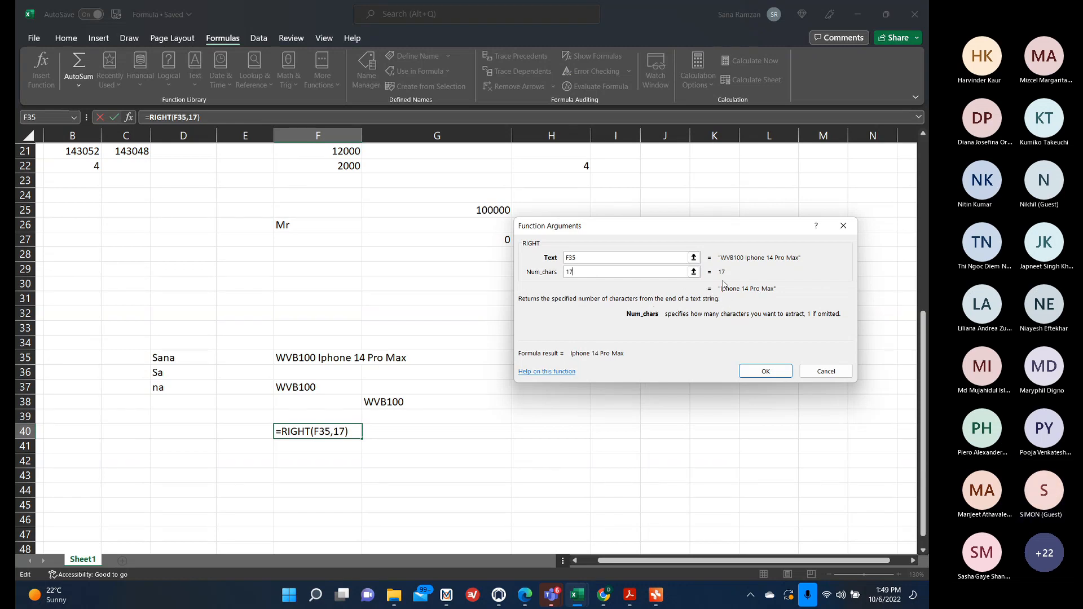
pyautogui.click(775, 372)
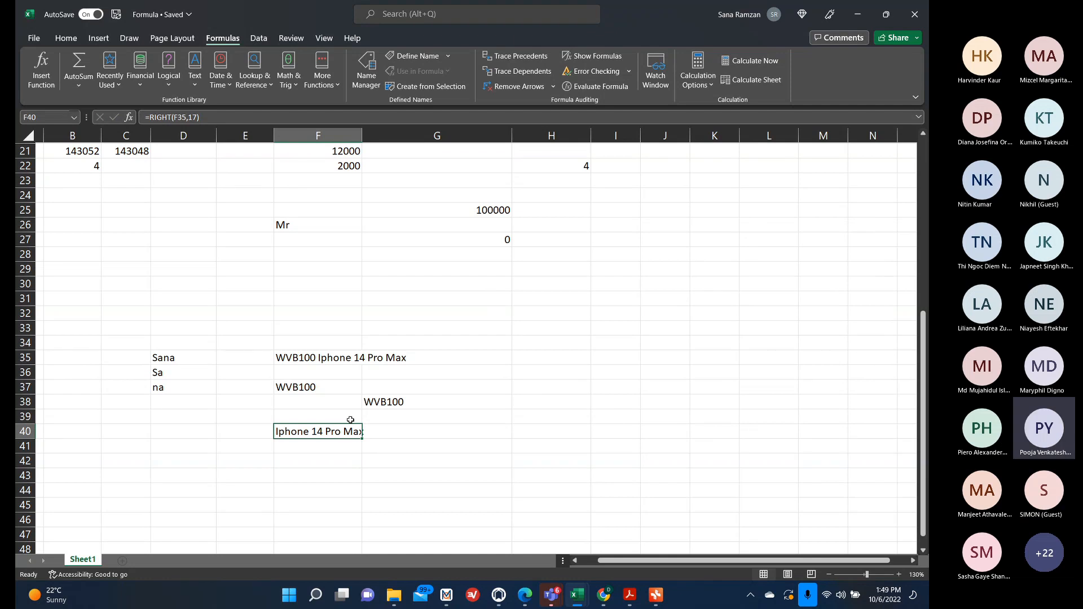
# Open the Pivot Table mind map, expand the Left and Right notes under LEFT/RIGHT, and return to the worksheet.
pyautogui.click(655, 594)
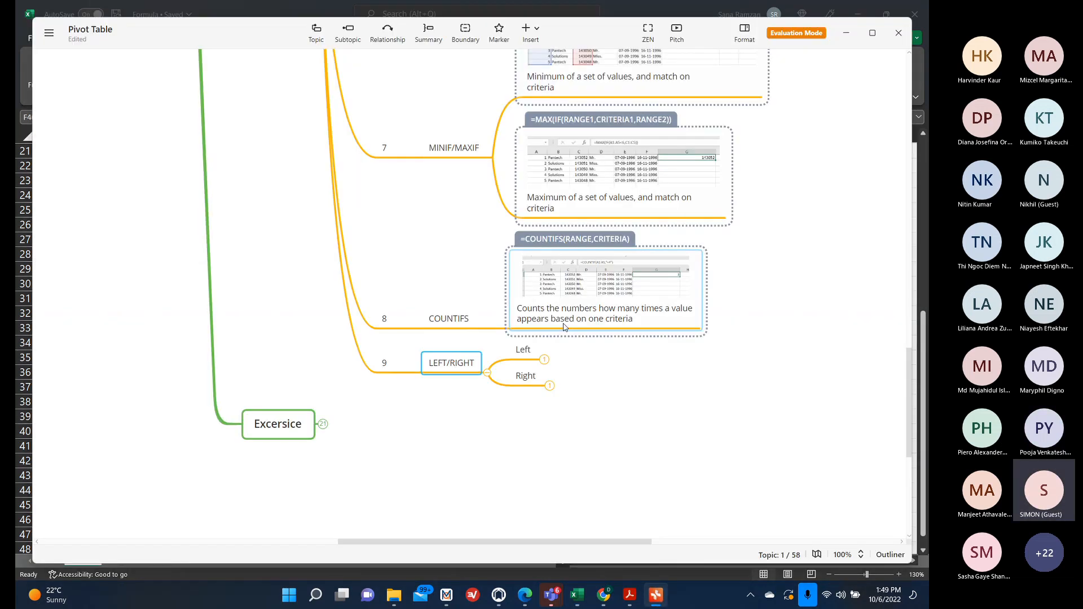
pyautogui.click(543, 359)
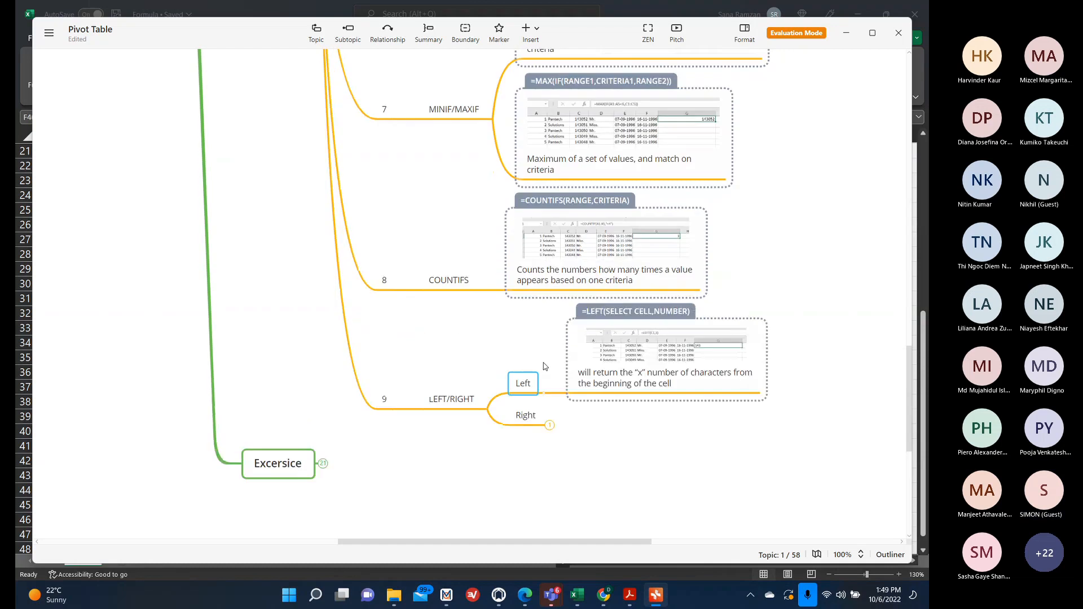
pyautogui.click(550, 425)
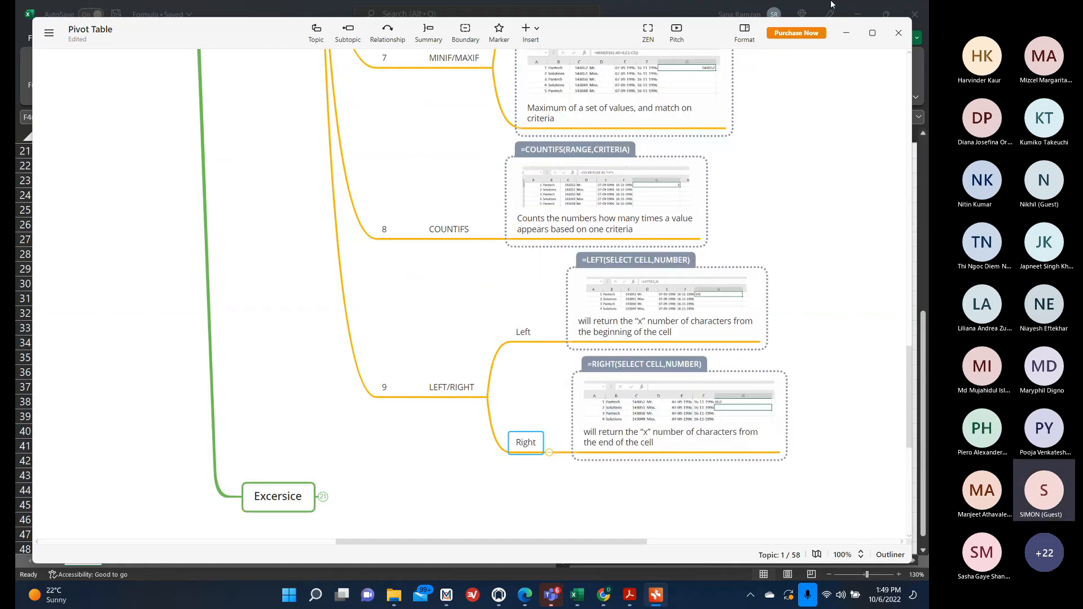
pyautogui.click(846, 32)
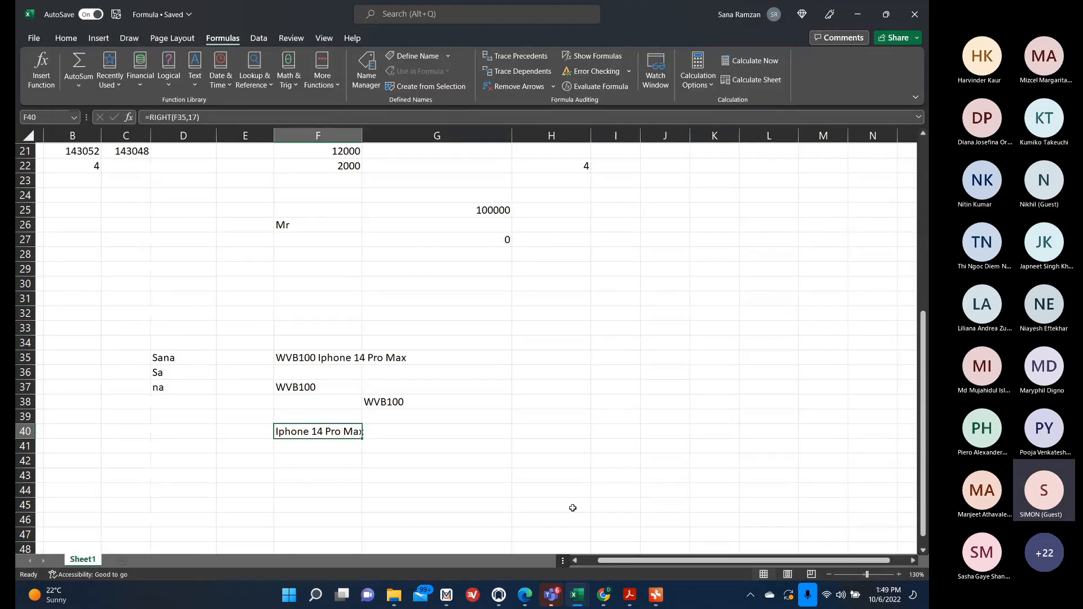
pyautogui.click(507, 438)
pyautogui.write('=')
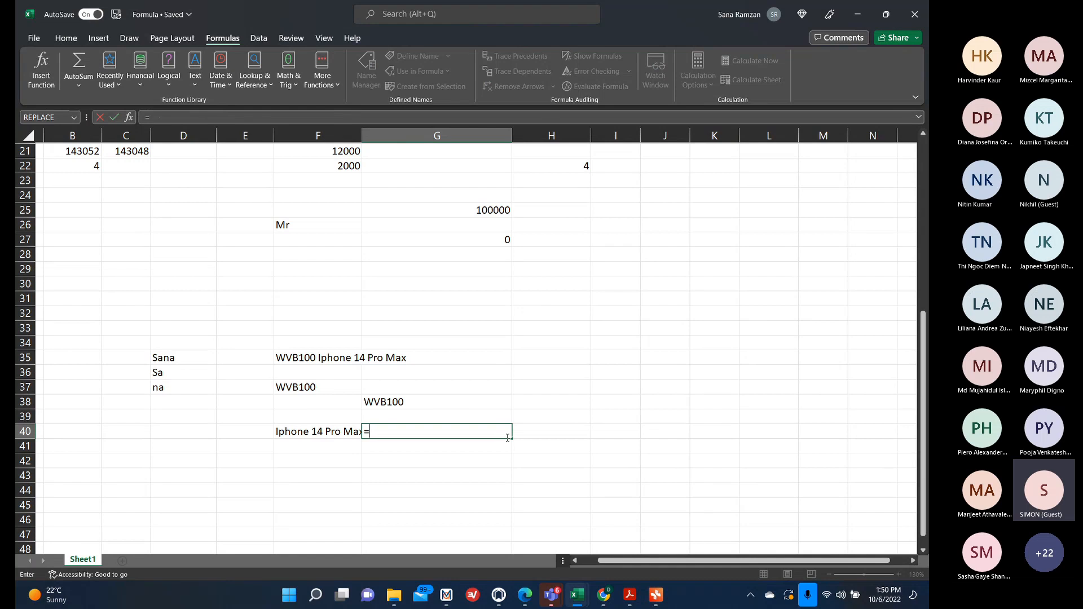
pyautogui.write('left')
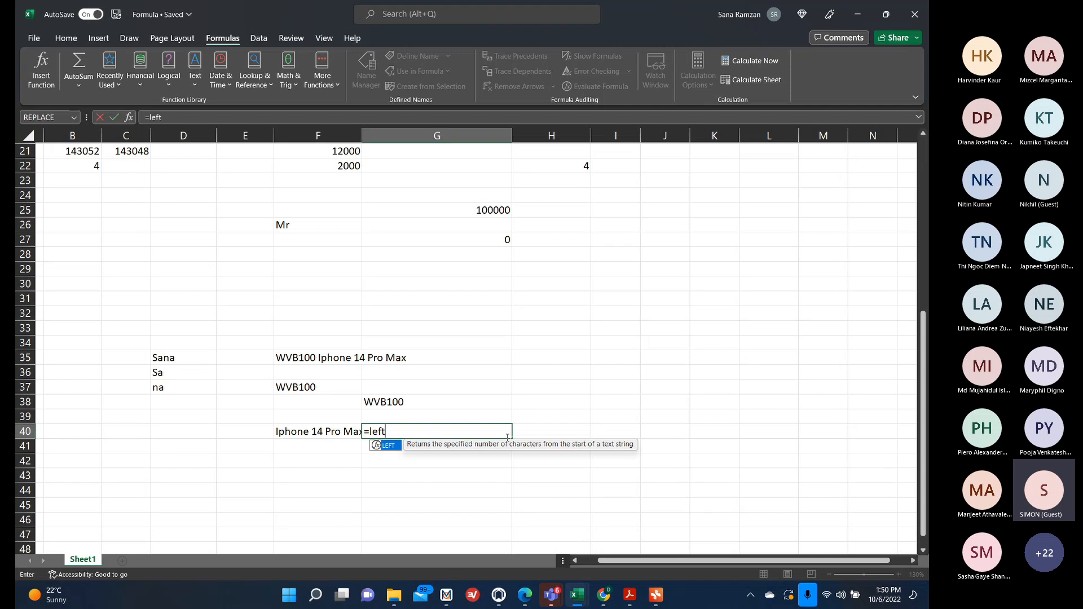
pyautogui.write('(')
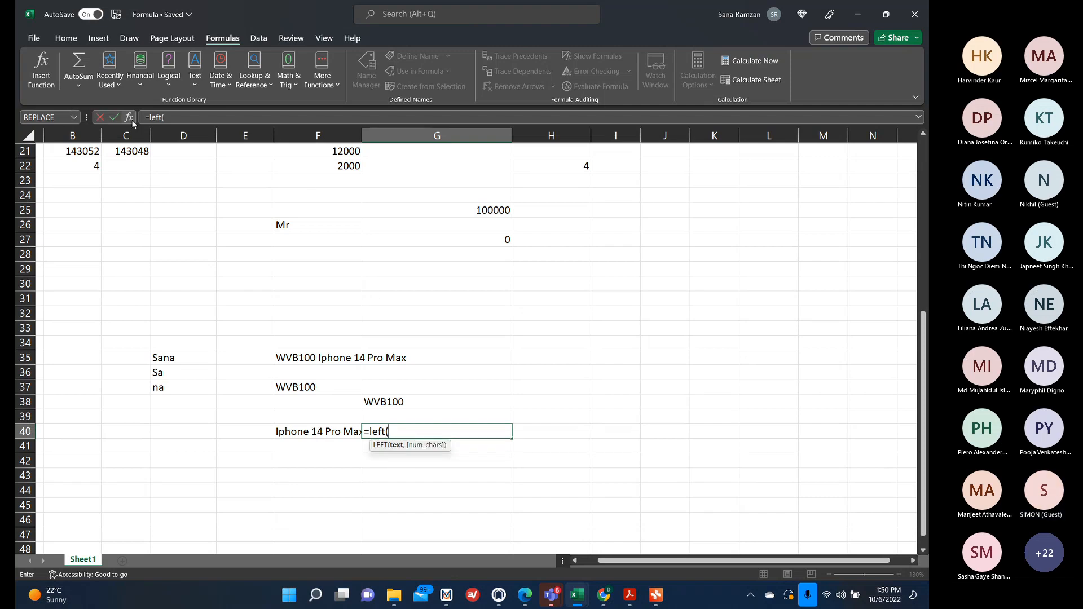
pyautogui.click(309, 491)
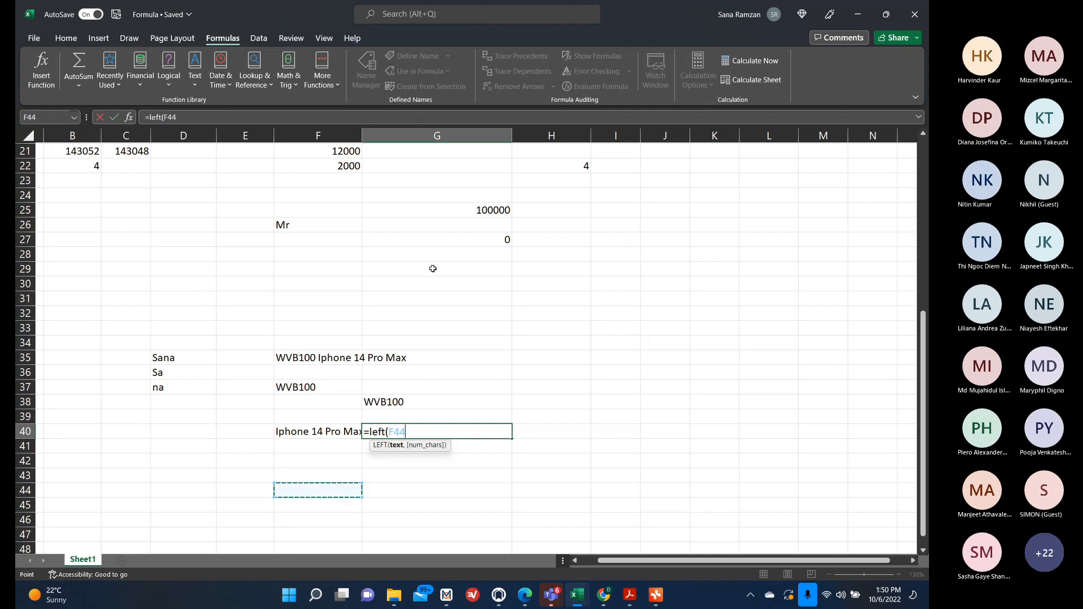
pyautogui.press('BackSpace')
pyautogui.press('BackSpace')
pyautogui.press('BackSpace')
pyautogui.press('BackSpace')
pyautogui.press('BackSpace')
pyautogui.press('BackSpace')
pyautogui.press('BackSpace')
pyautogui.press('BackSpace')
pyautogui.press('BackSpace')
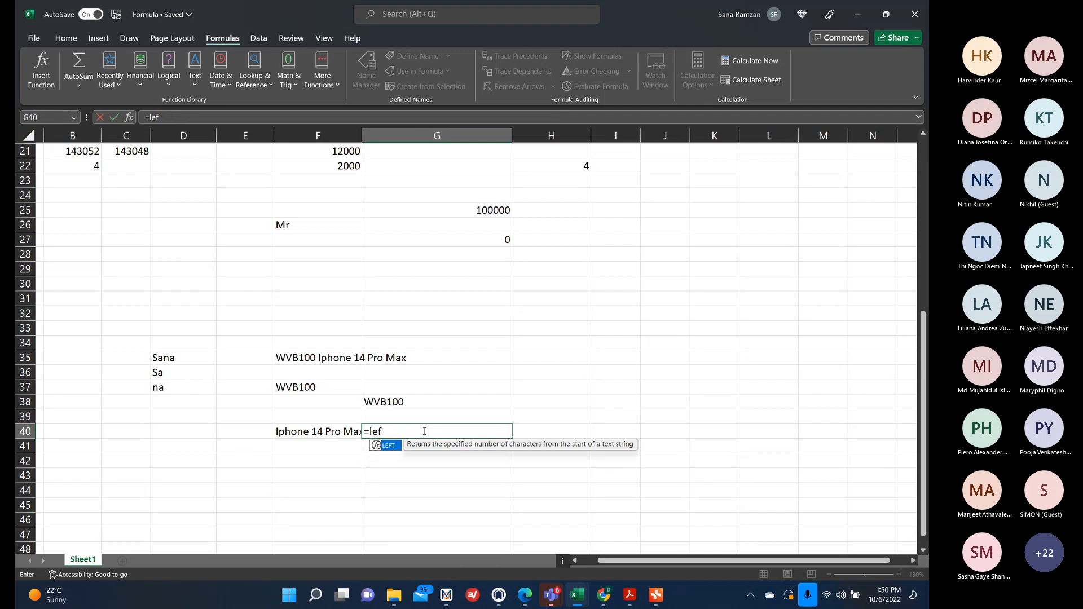
pyautogui.click(386, 474)
pyautogui.click(334, 428)
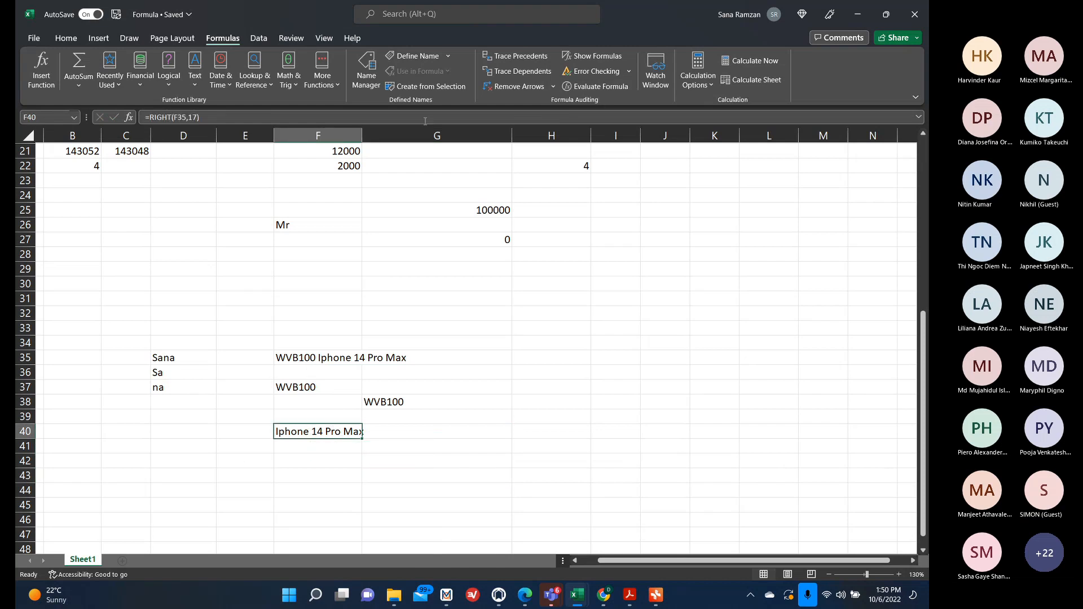
# Autofit column F's width, then enter =LEFT(F40,6) in F41 using the Function Arguments dialog.
pyautogui.doubleClick(363, 136)
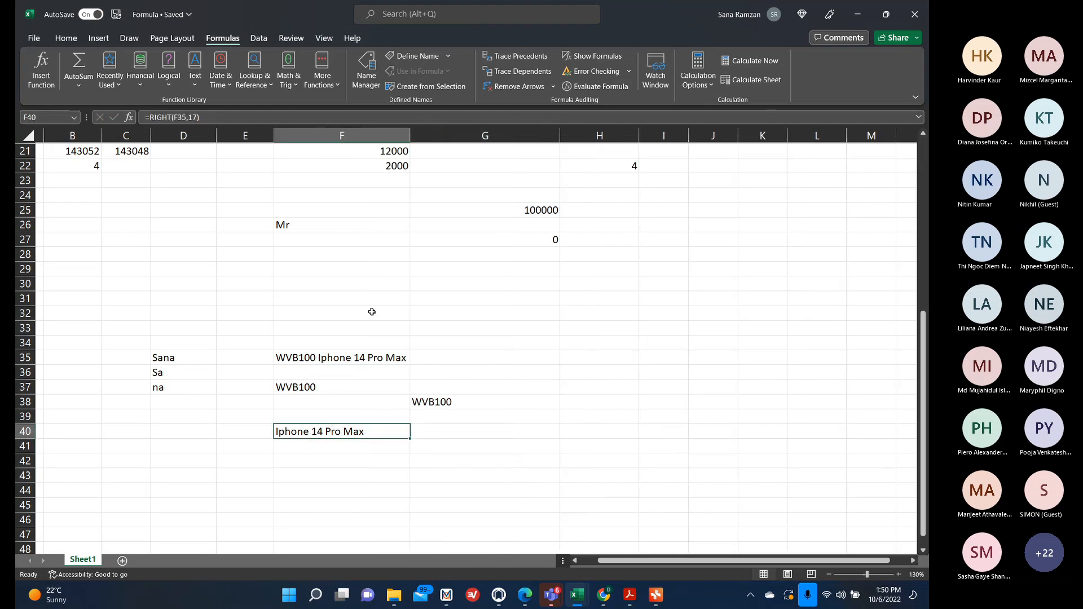
pyautogui.click(351, 450)
pyautogui.write('=l')
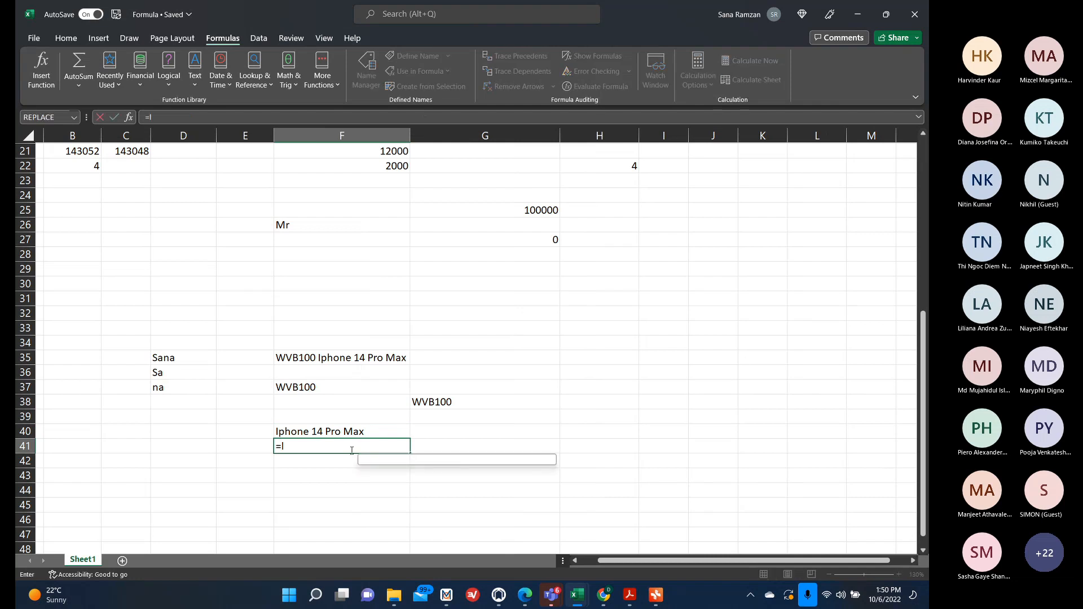
pyautogui.write('eft(')
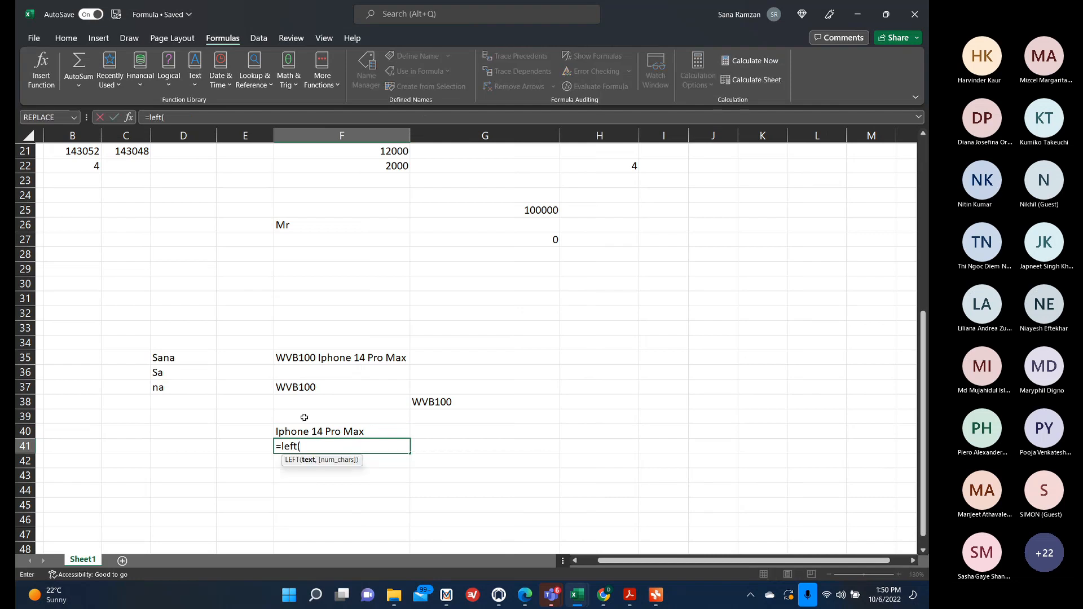
pyautogui.click(129, 117)
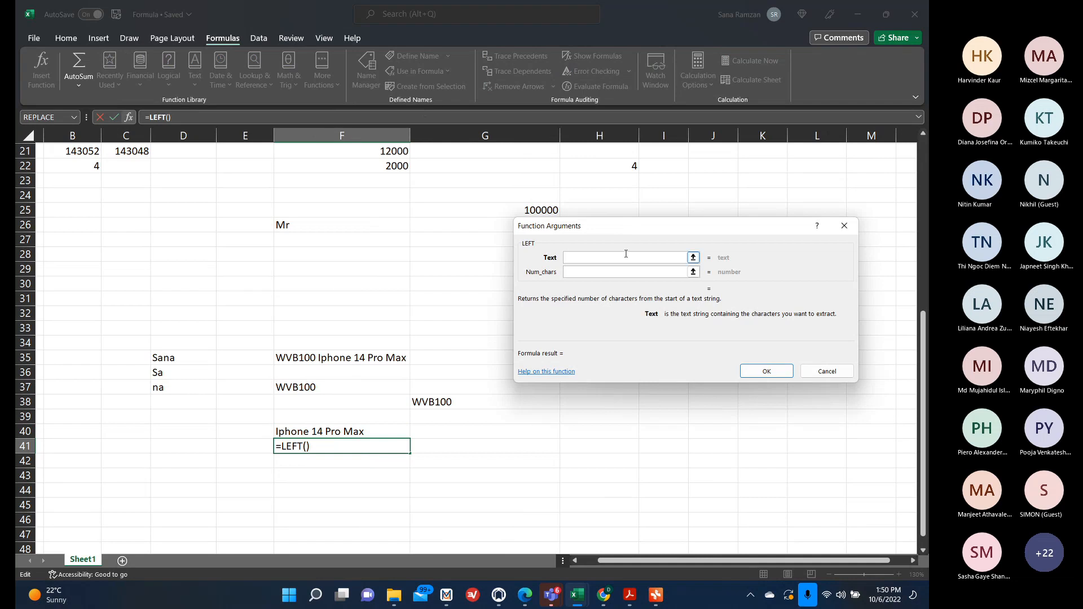
pyautogui.click(287, 430)
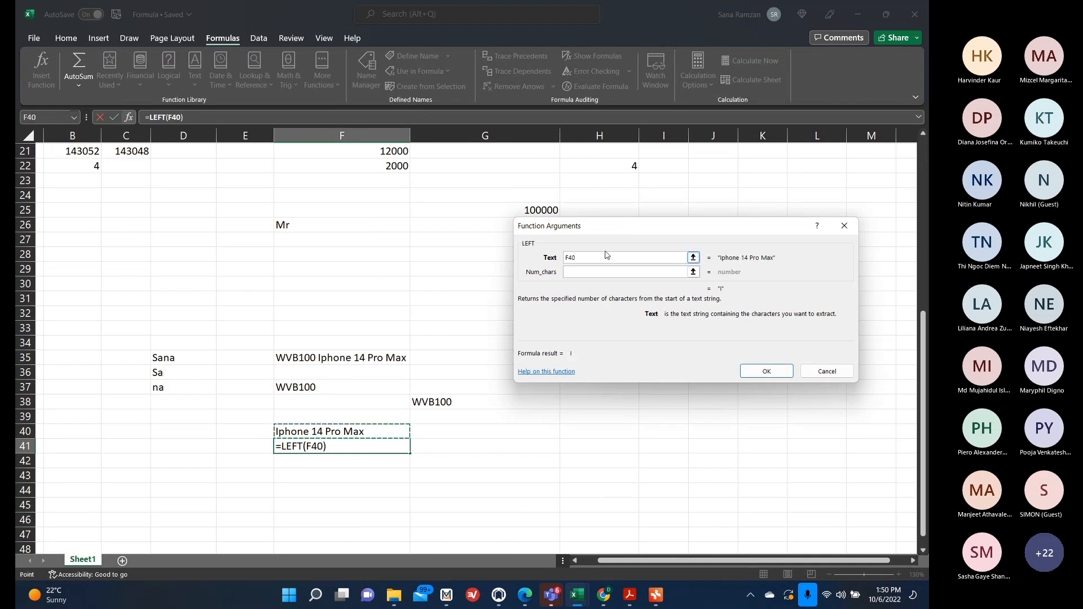
pyautogui.click(597, 271)
pyautogui.write('5')
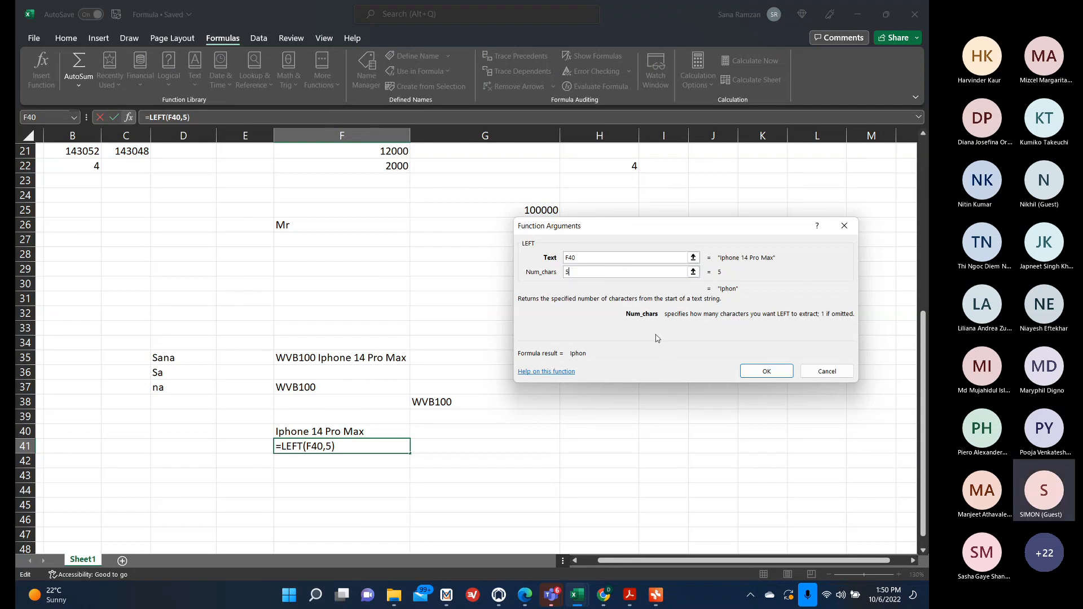
pyautogui.press('BackSpace')
pyautogui.write('6')
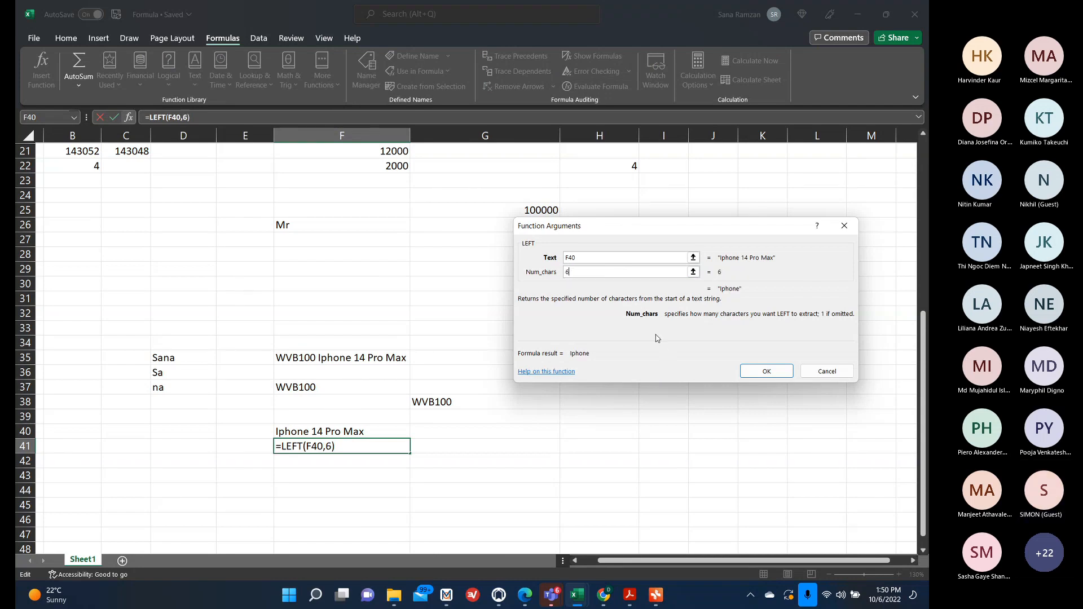
pyautogui.click(766, 371)
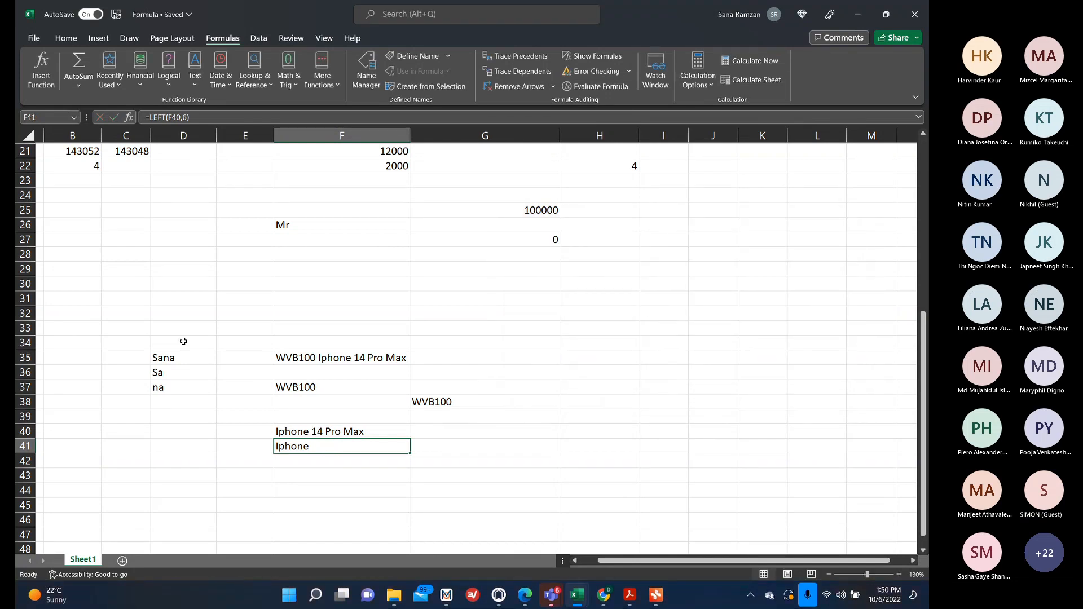
# Enter =MID(F35,8,6) in H41 using the Function Arguments dialog.
pyautogui.click(581, 450)
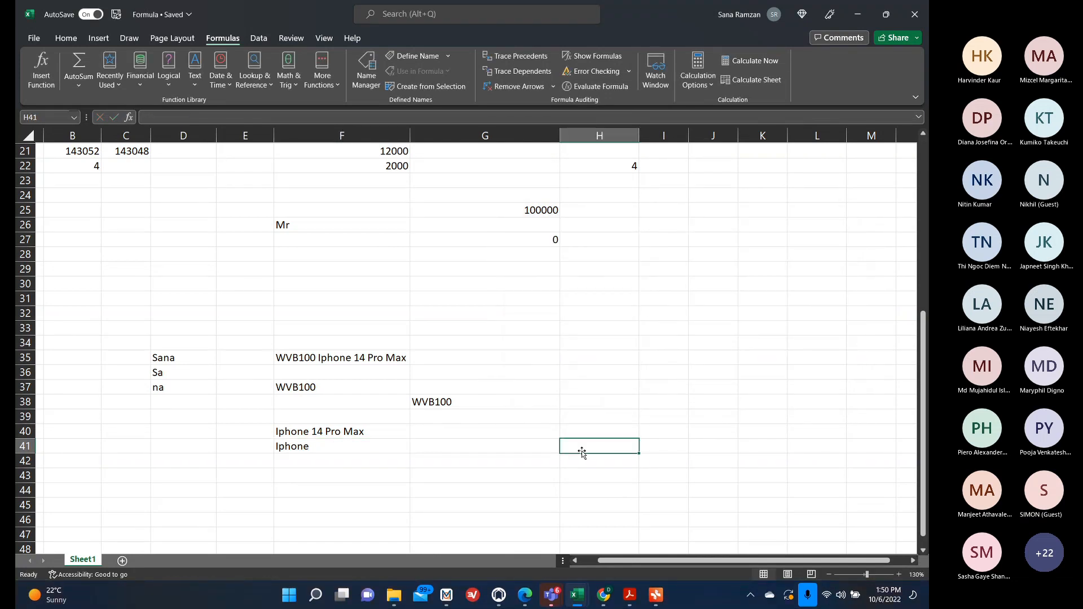
pyautogui.write('=middl')
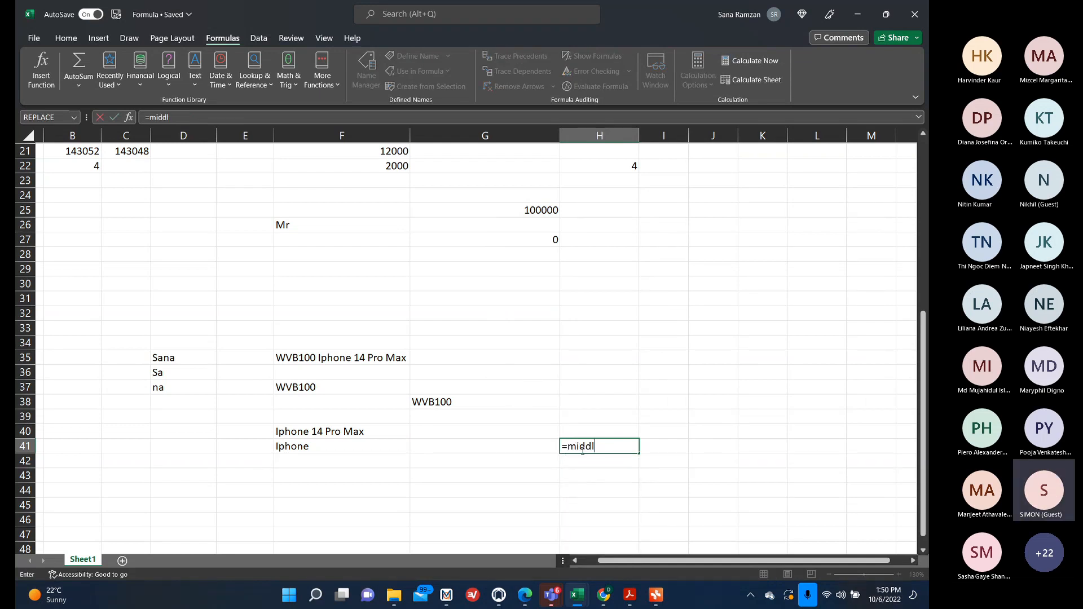
pyautogui.press('BackSpace')
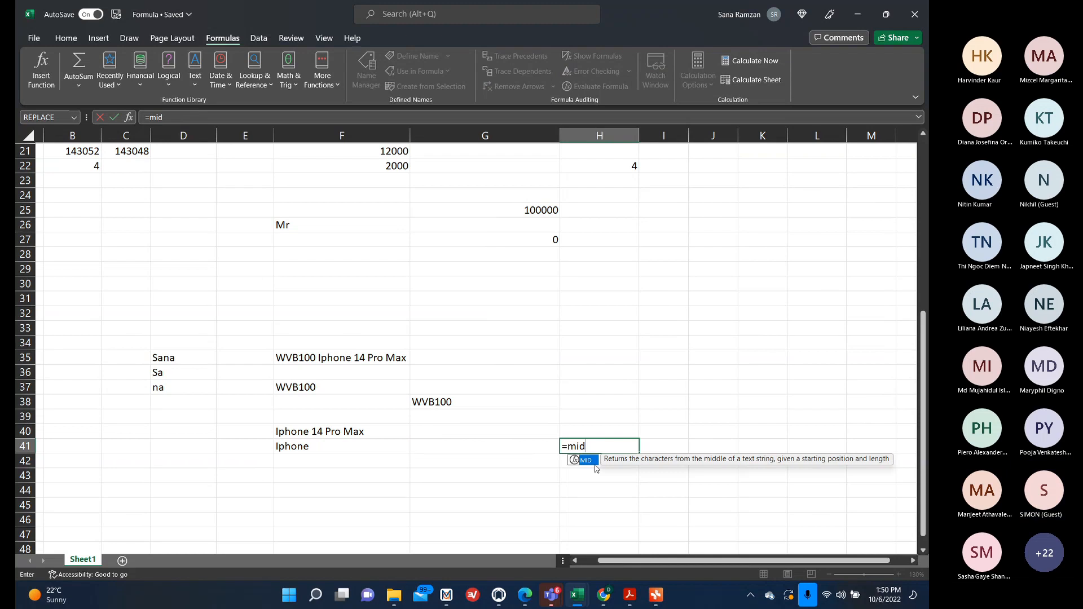
pyautogui.doubleClick(587, 460)
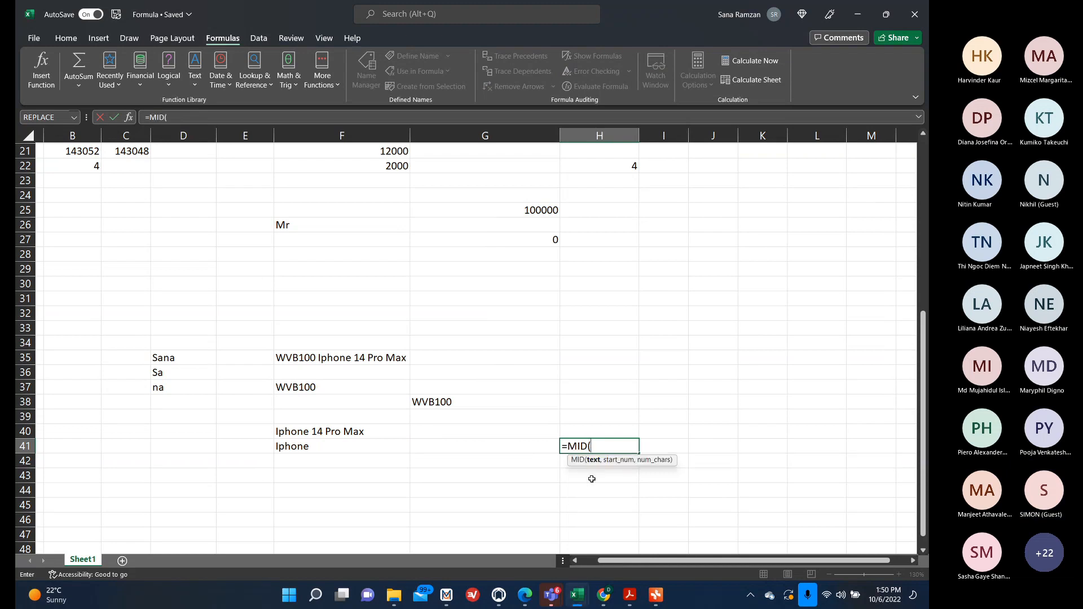
pyautogui.click(129, 117)
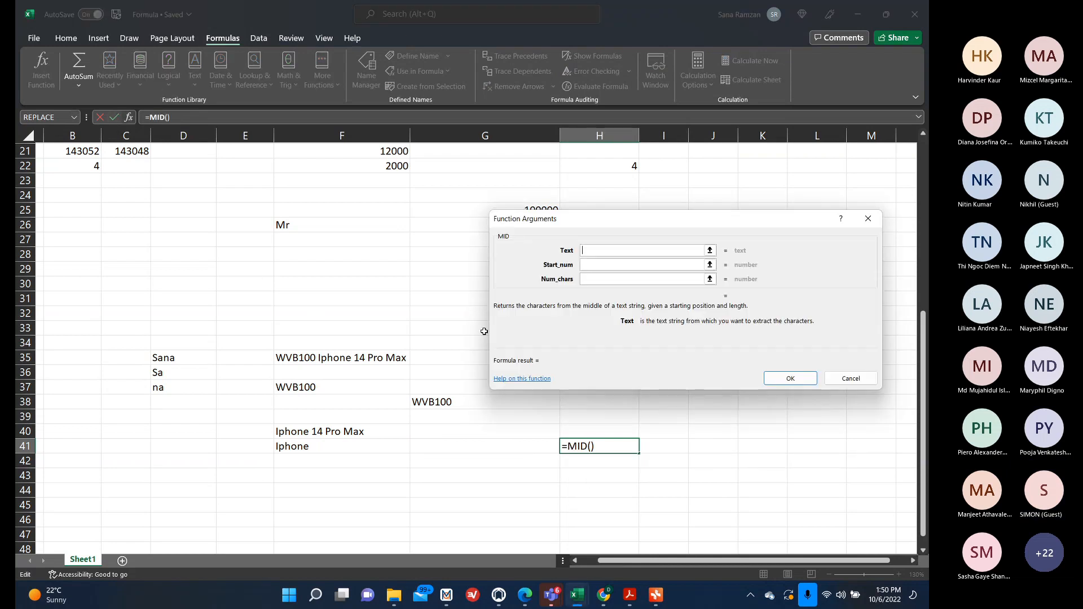
pyautogui.click(322, 430)
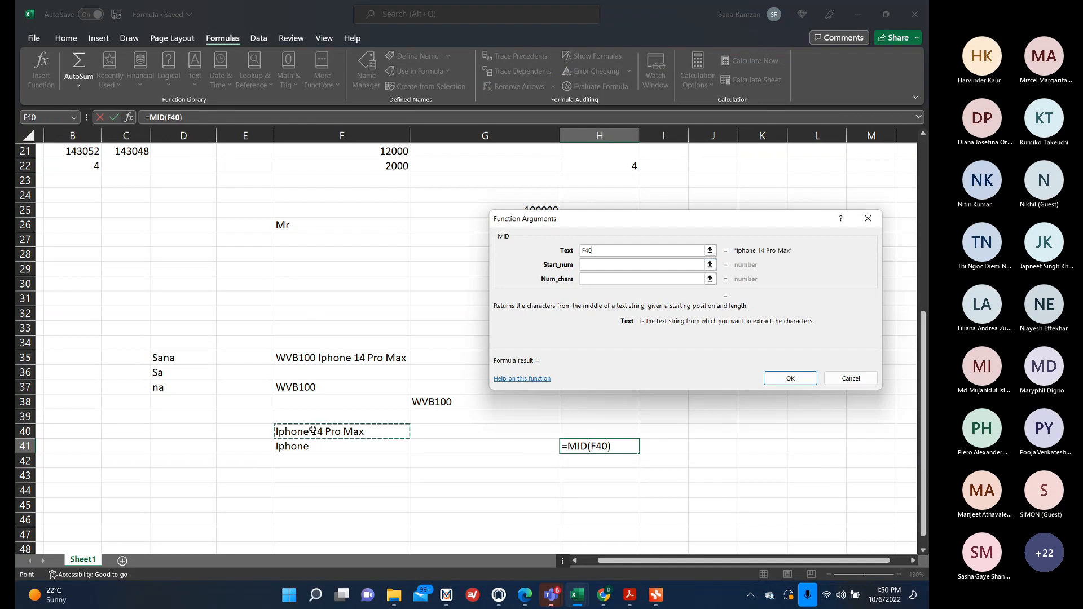
pyautogui.click(608, 266)
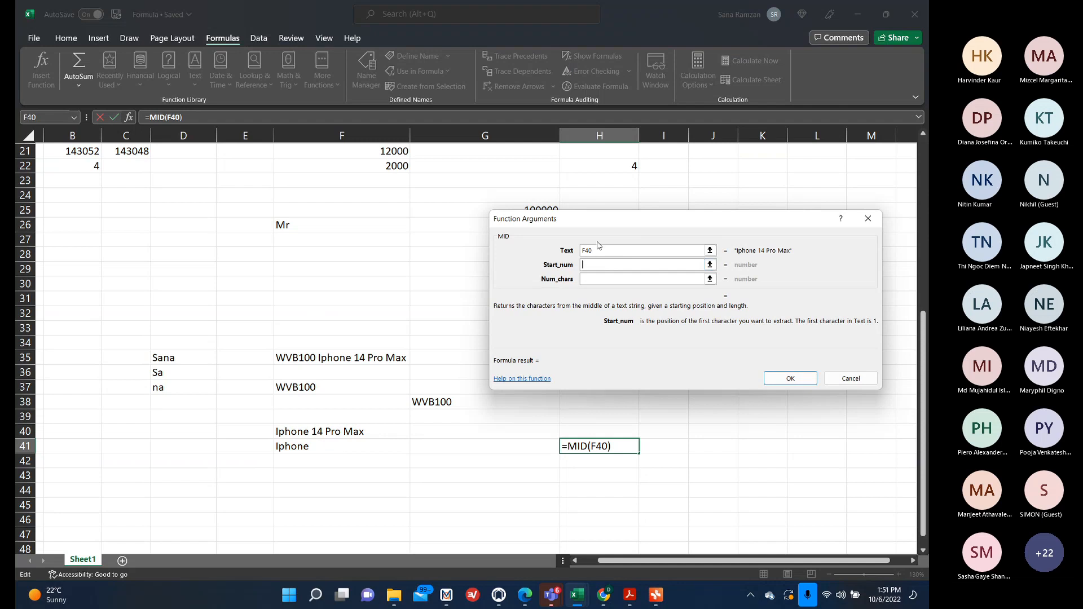
pyautogui.click(600, 250)
pyautogui.press('BackSpace')
pyautogui.press('BackSpace')
pyautogui.press('BackSpace')
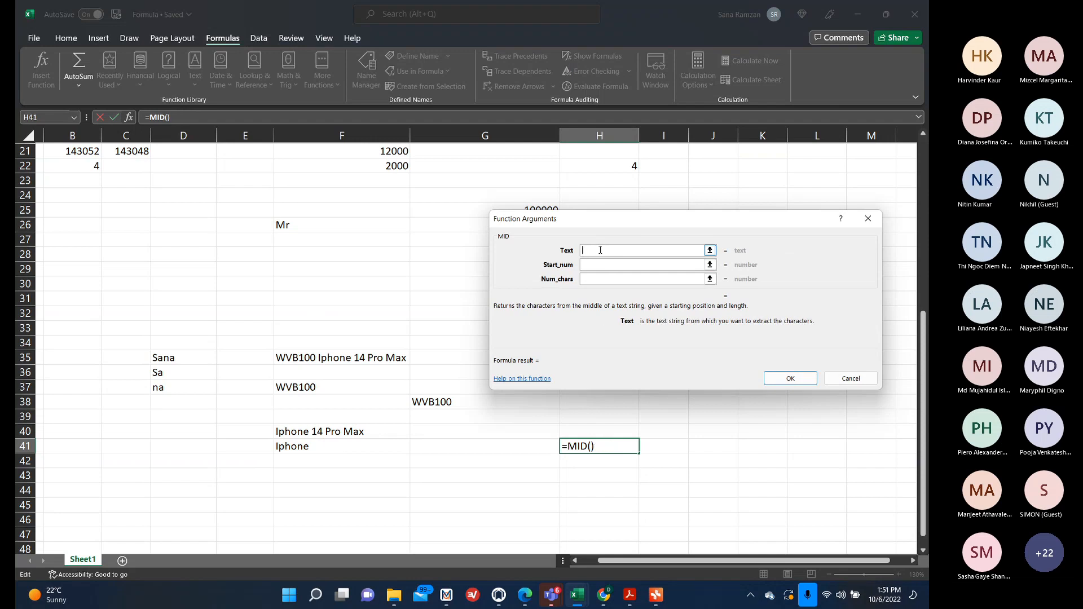
pyautogui.click(302, 361)
pyautogui.click(656, 263)
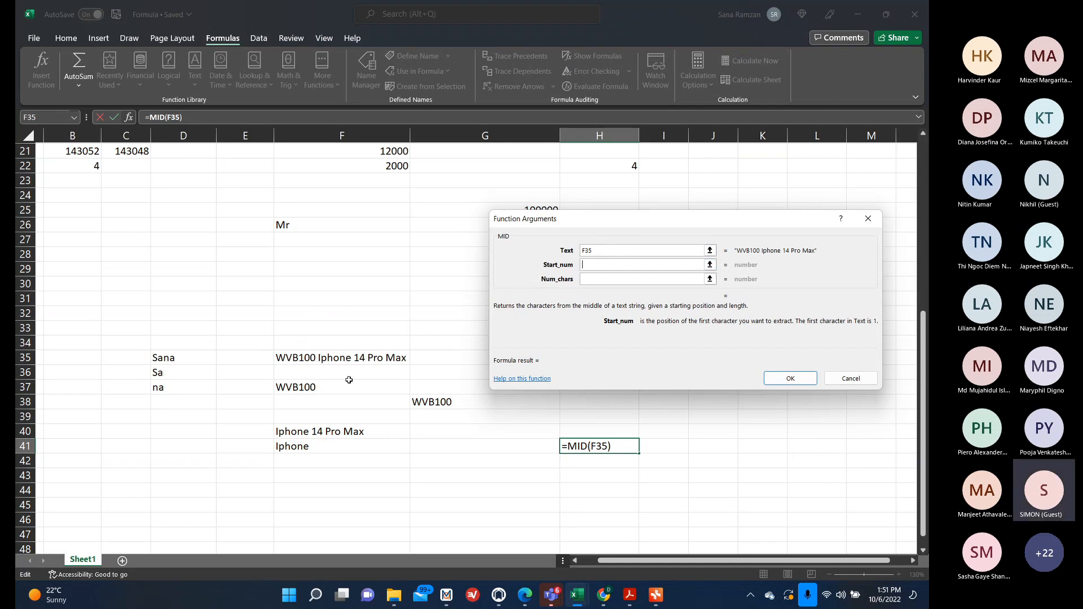
pyautogui.write('8')
pyautogui.click(607, 278)
pyautogui.write('6')
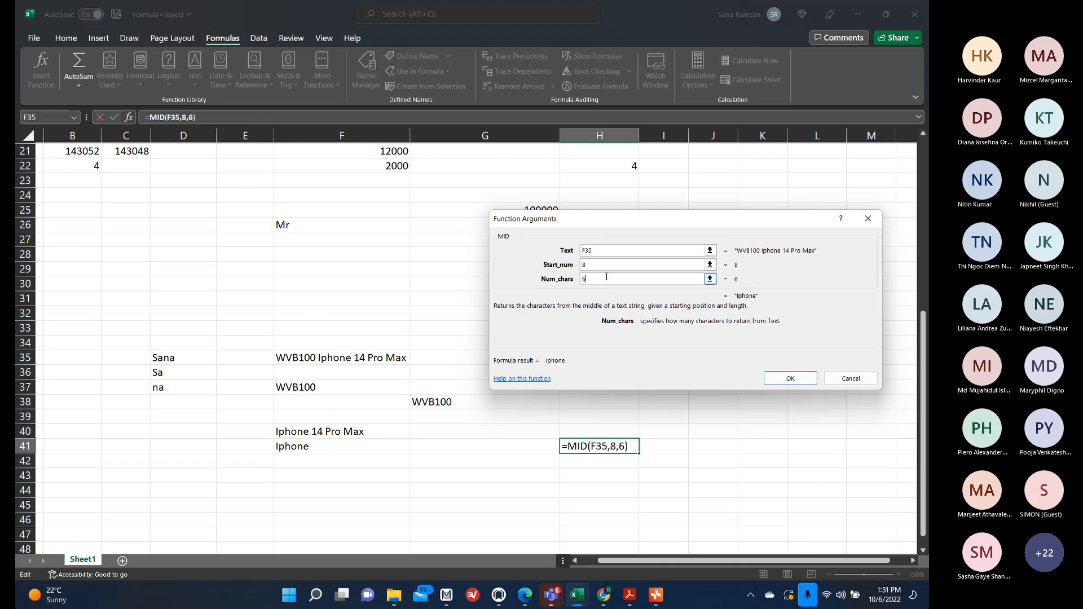
pyautogui.click(791, 378)
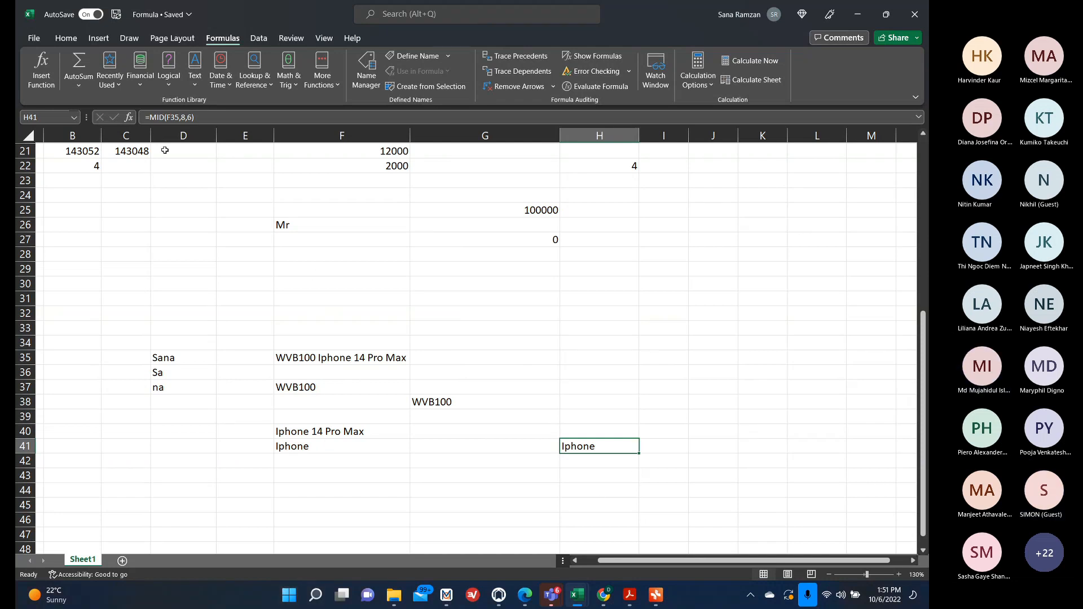
# Reopen the MID arguments for H41 and set the start position to 15.
pyautogui.click(129, 118)
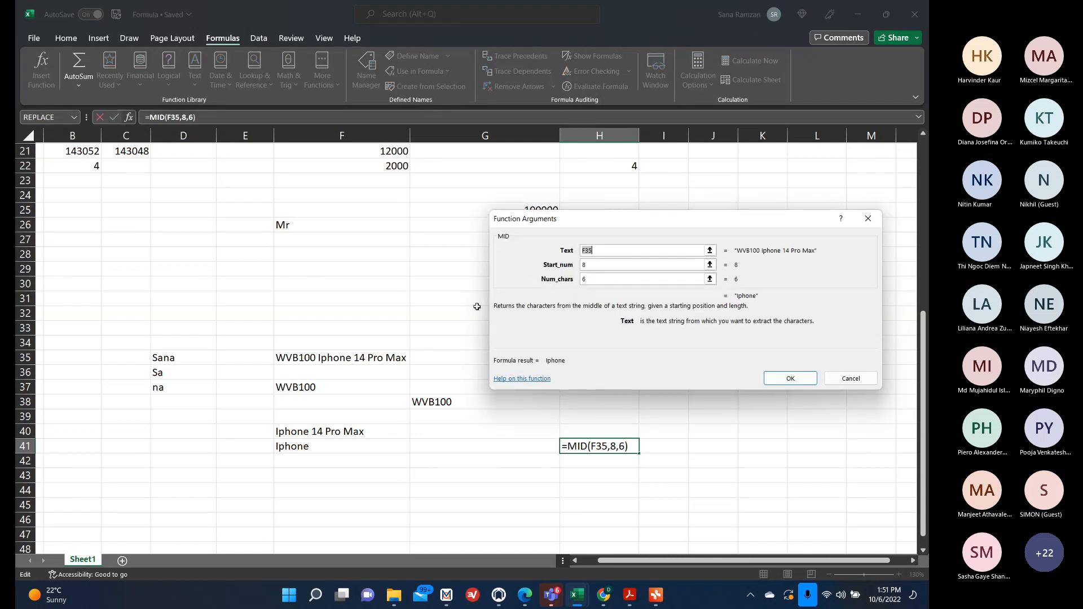
pyautogui.click(598, 265)
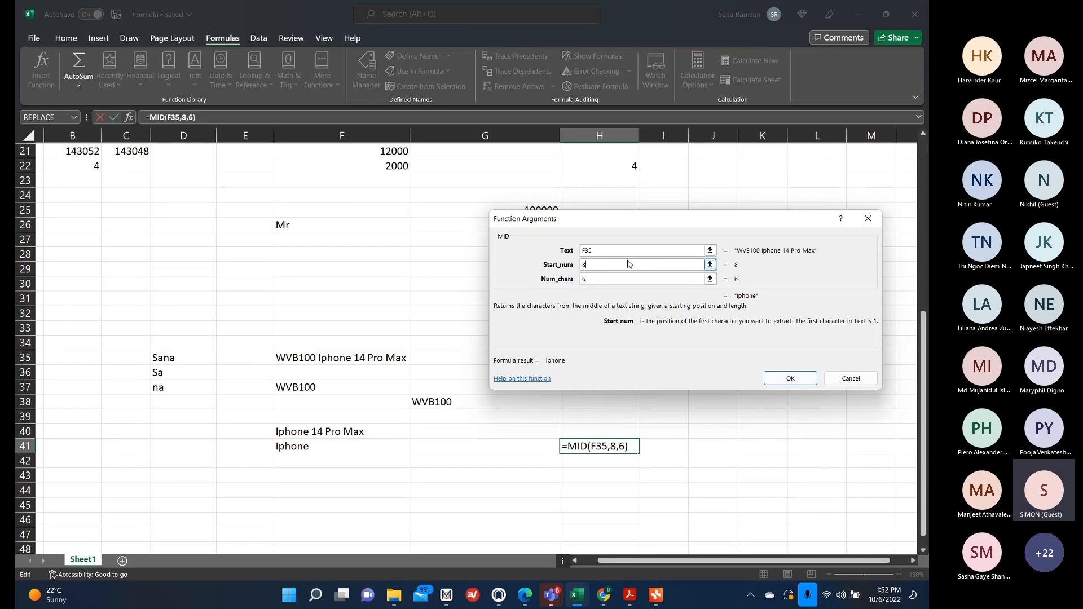
pyautogui.press('BackSpace')
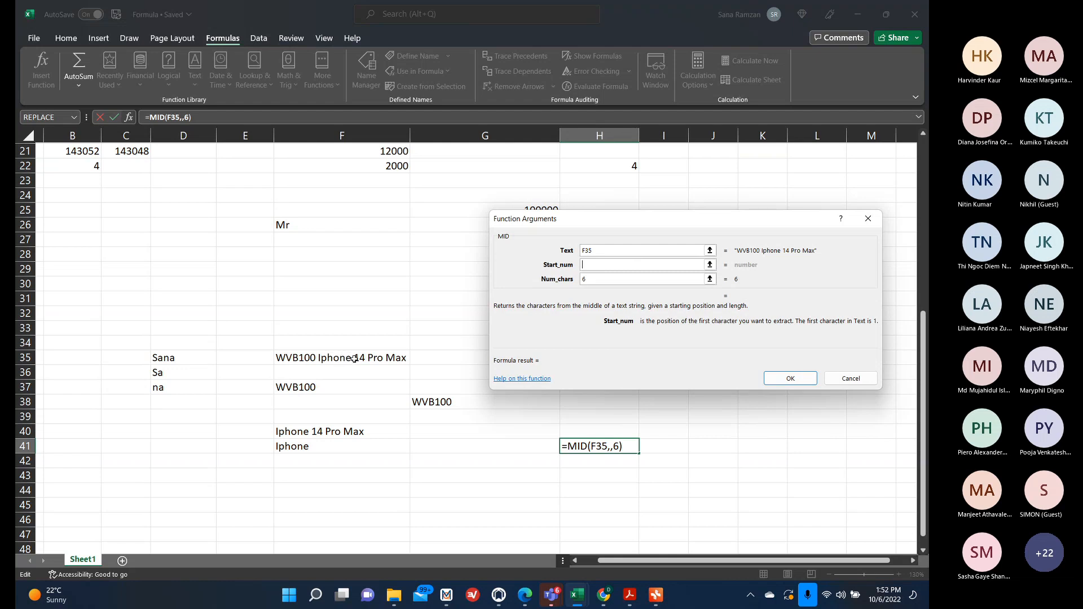
pyautogui.write('14')
pyautogui.press('BackSpace')
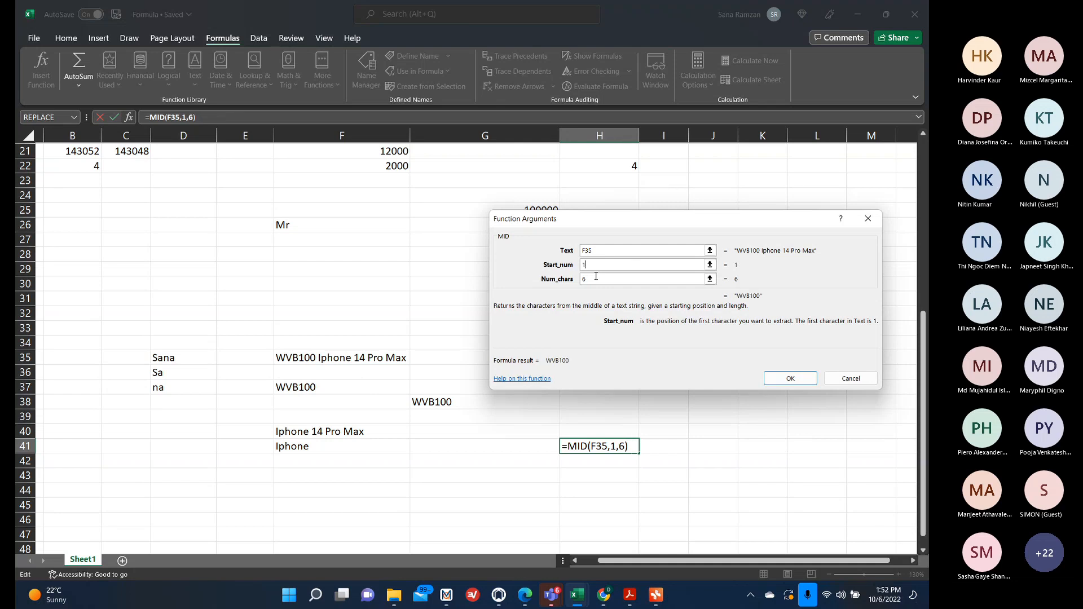
pyautogui.write('5')
pyautogui.click(592, 279)
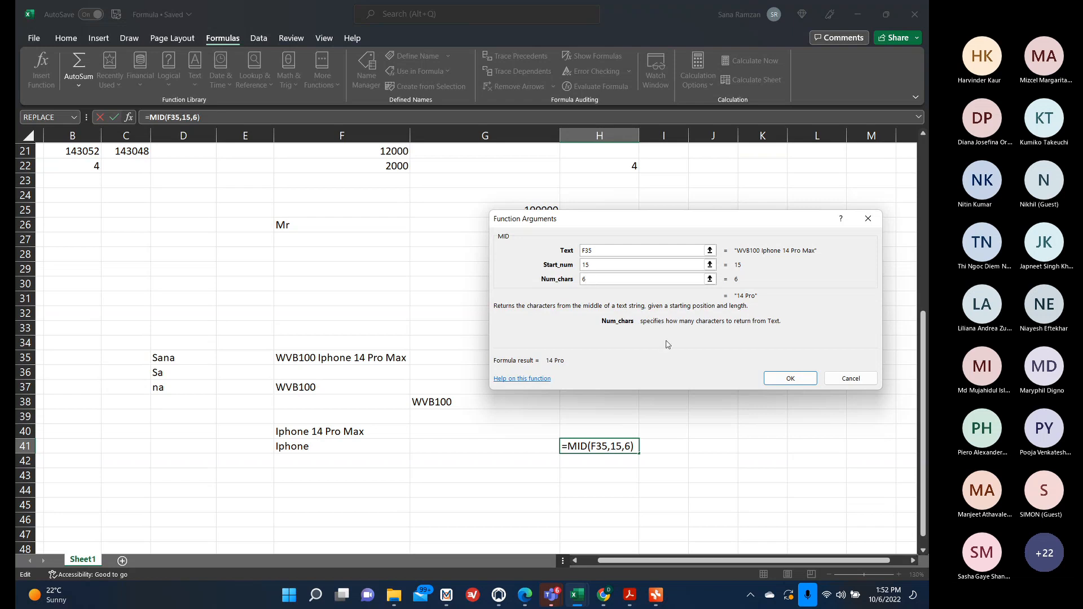
pyautogui.click(783, 380)
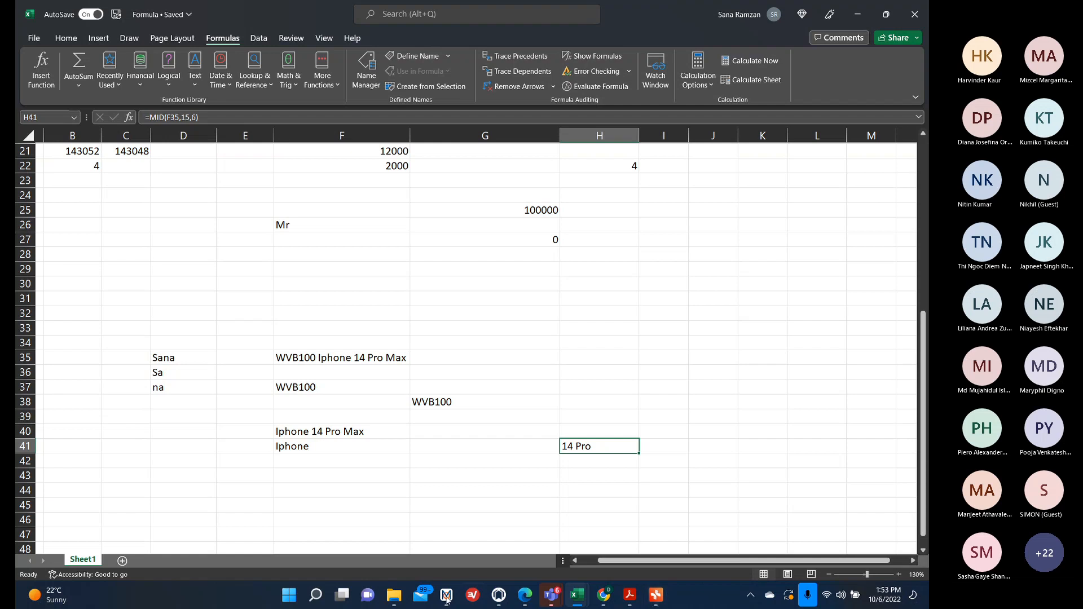
pyautogui.scroll(6, 524, 462)
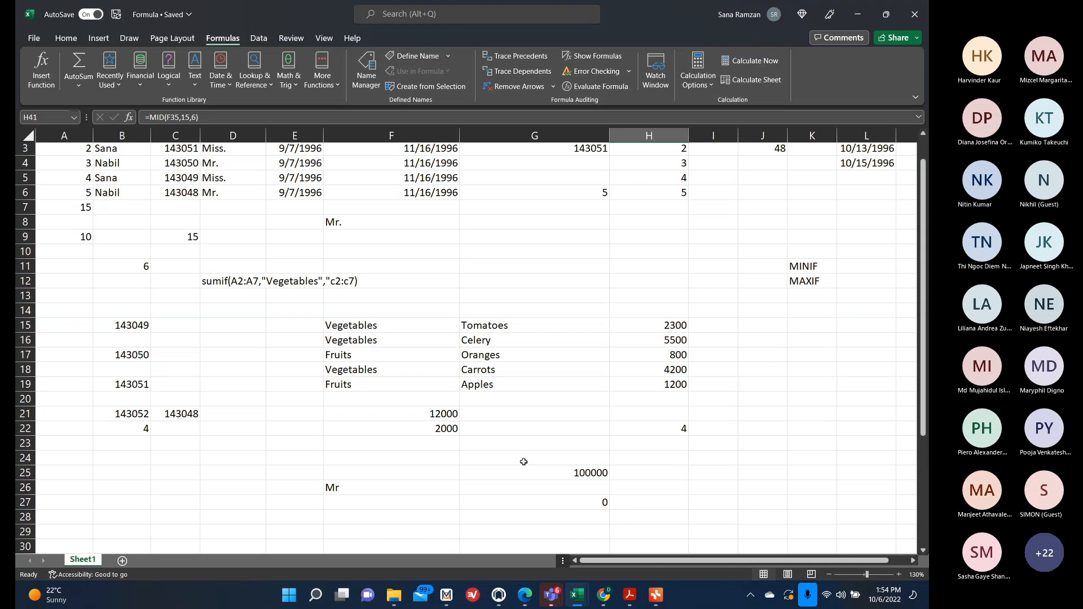
pyautogui.scroll(1, 523, 461)
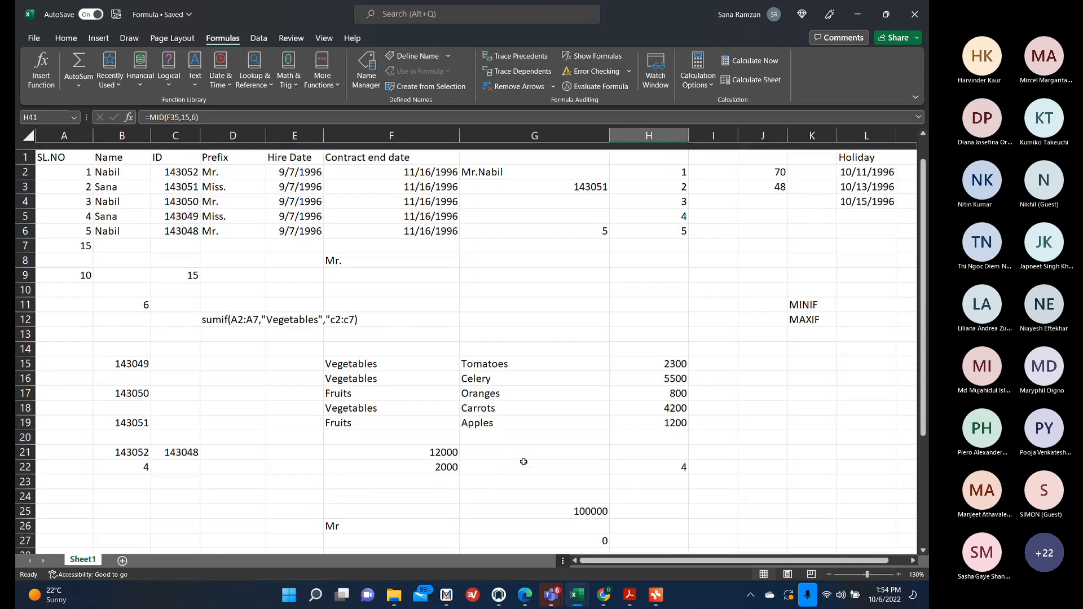
pyautogui.scroll(-2, 671, 317)
pyautogui.scroll(2, 671, 317)
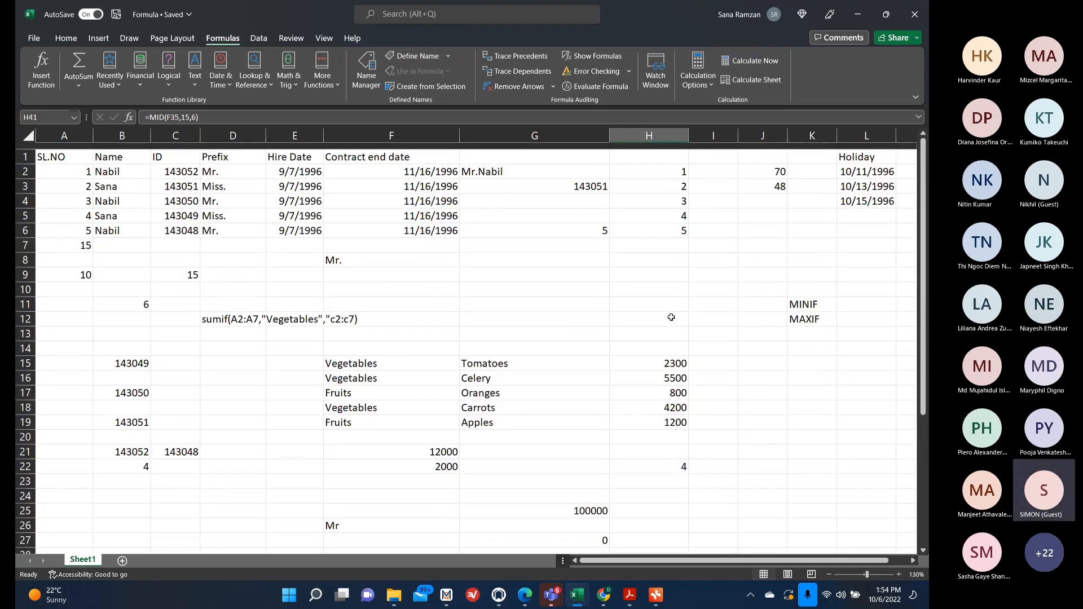
pyautogui.scroll(-5, 701, 397)
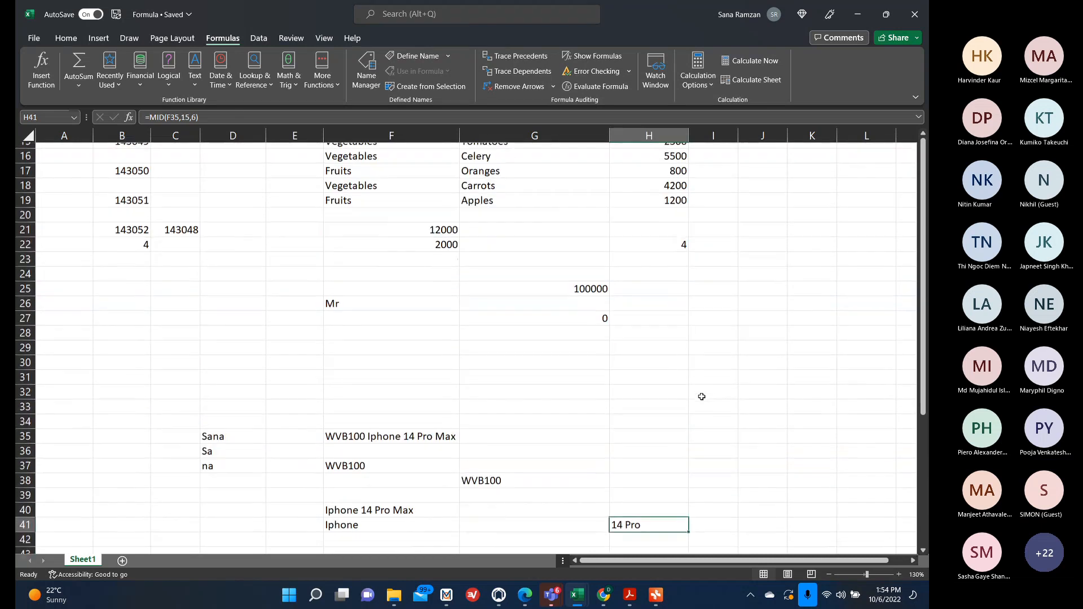
# Minimise the open windows and open the salesDataset_2 file from the Formula and Pivot Tables folder.
pyautogui.click(857, 14)
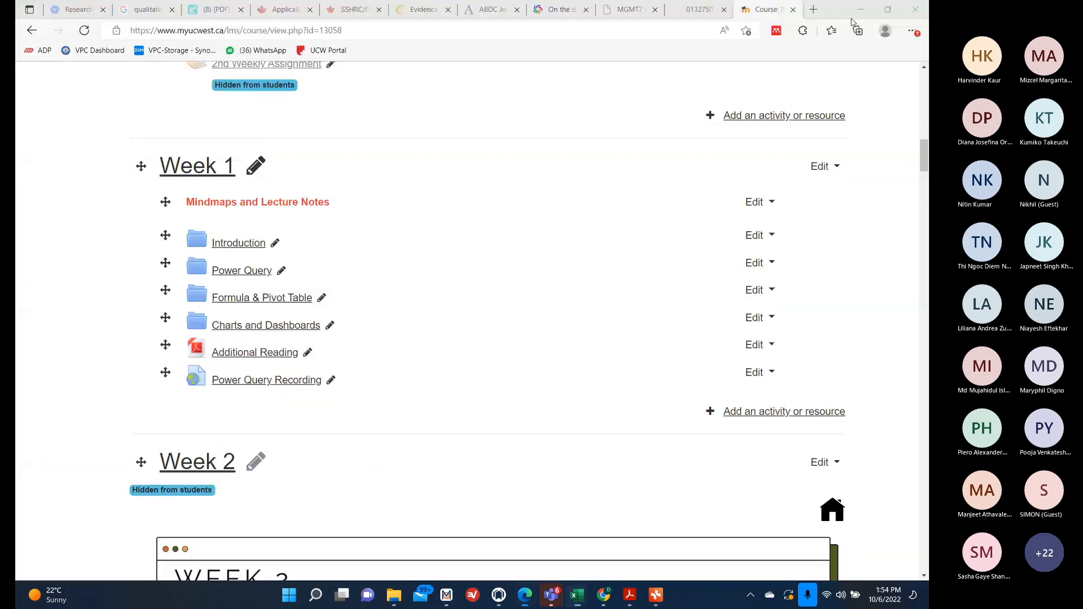
pyautogui.click(857, 15)
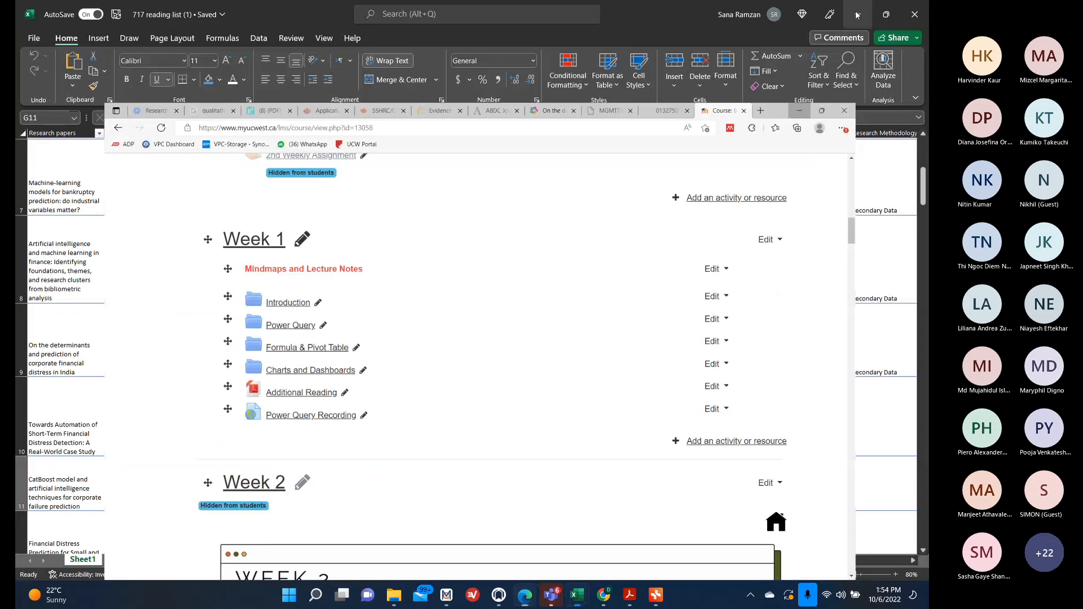
pyautogui.click(857, 14)
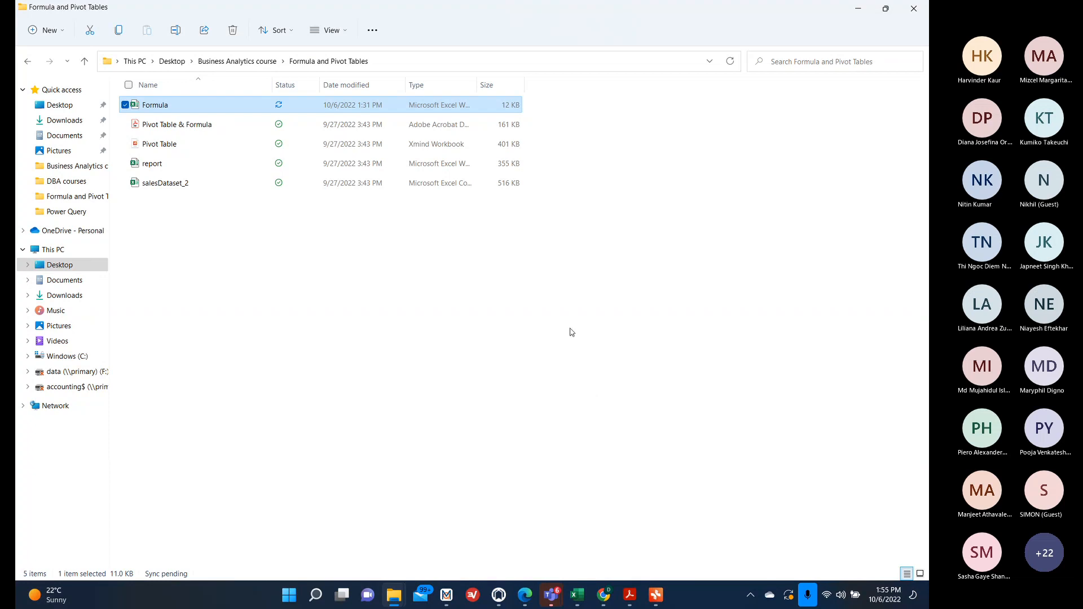
pyautogui.doubleClick(165, 182)
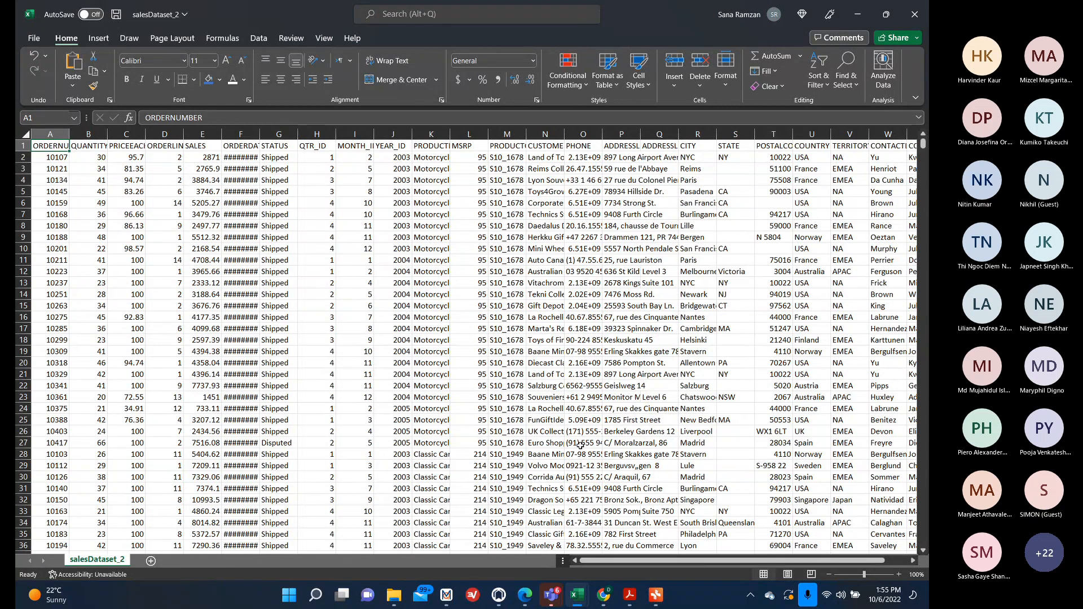
# Create a new blank workbook.
pyautogui.click(35, 38)
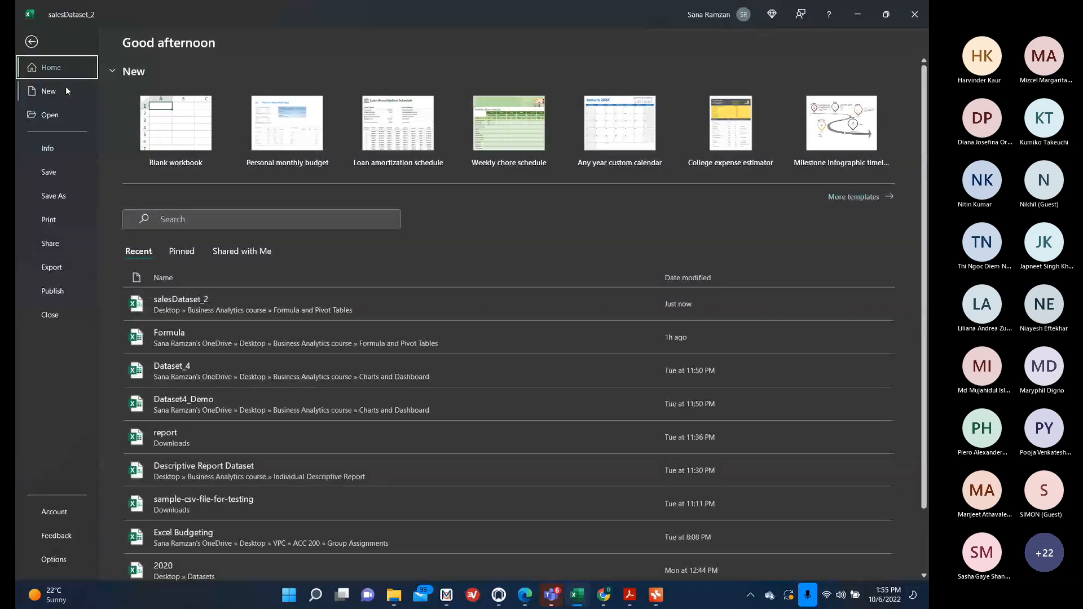
pyautogui.click(67, 89)
pyautogui.click(217, 140)
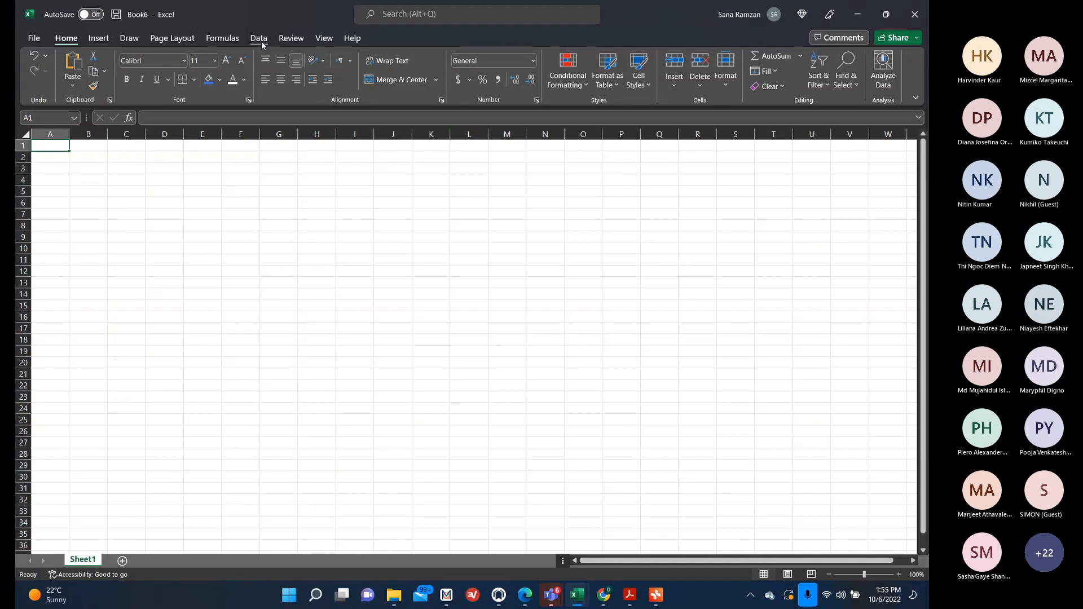
pyautogui.click(264, 39)
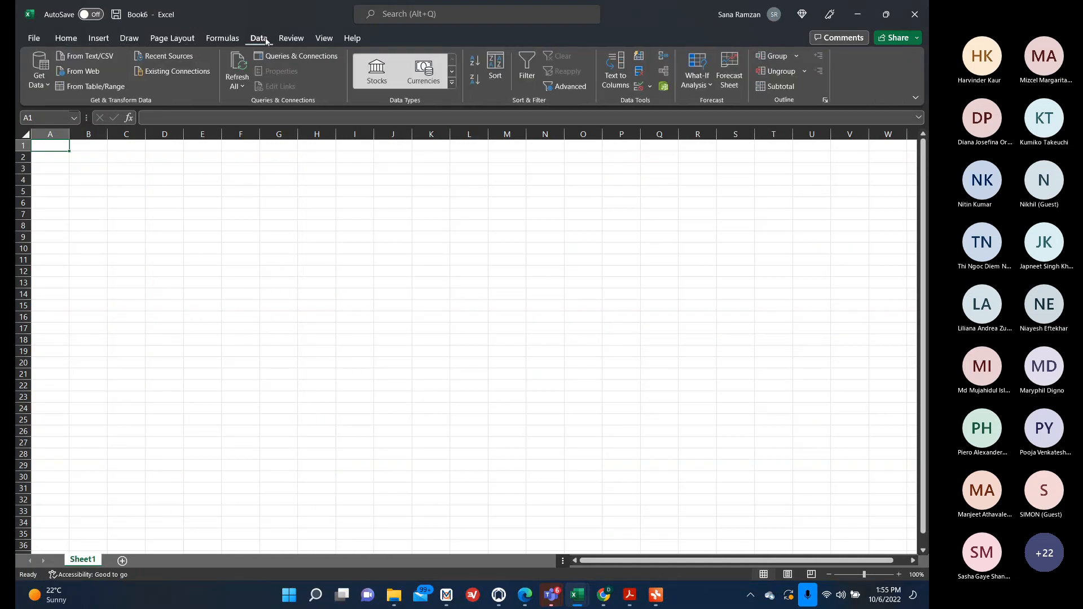
pyautogui.click(39, 72)
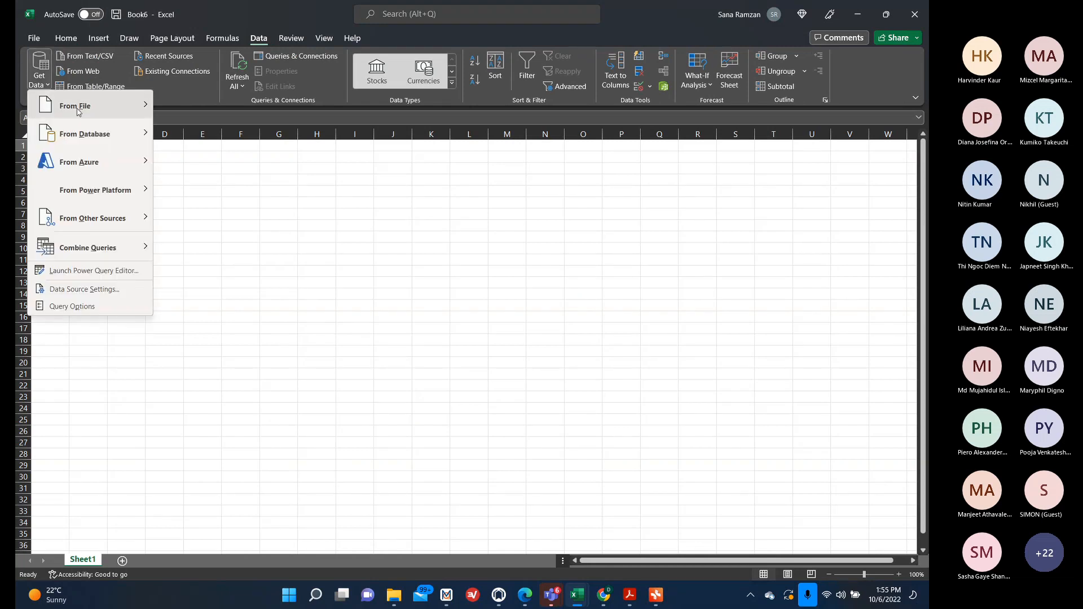
pyautogui.moveTo(109, 121)
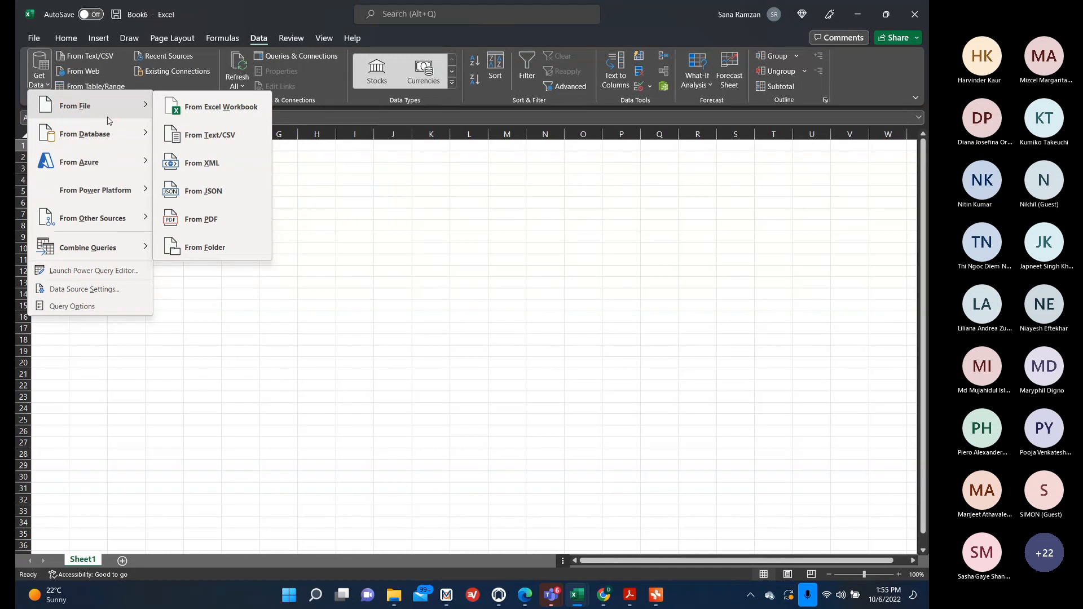
pyautogui.click(221, 142)
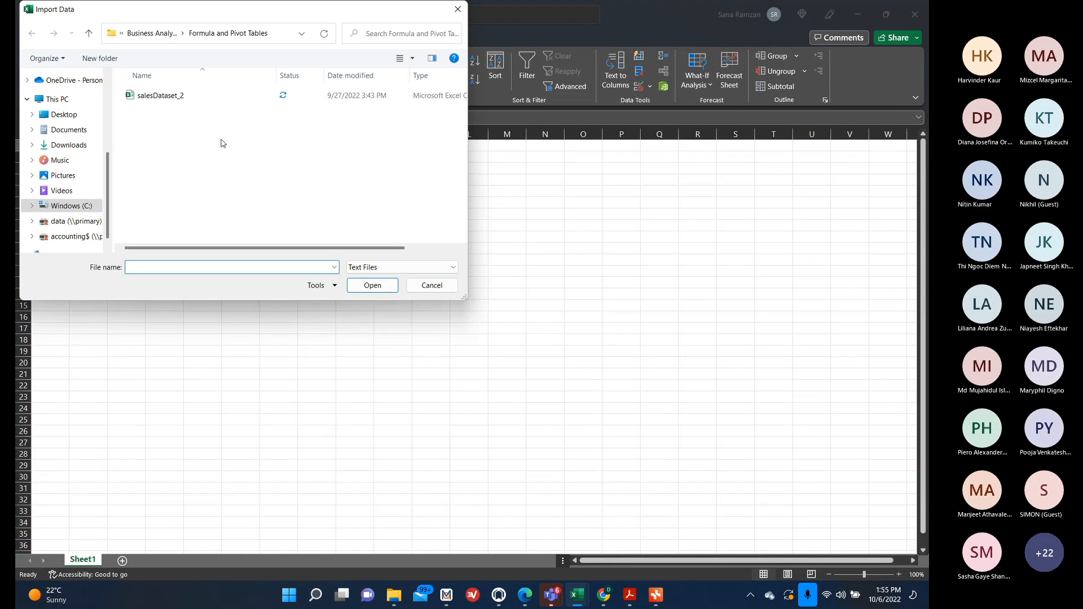
pyautogui.doubleClick(192, 96)
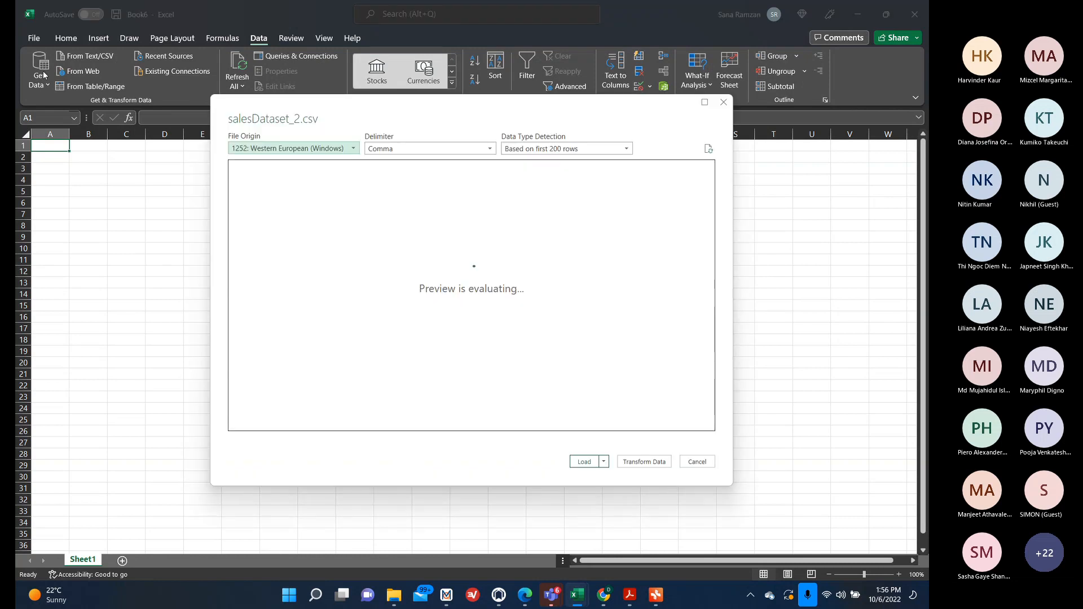
pyautogui.click(688, 466)
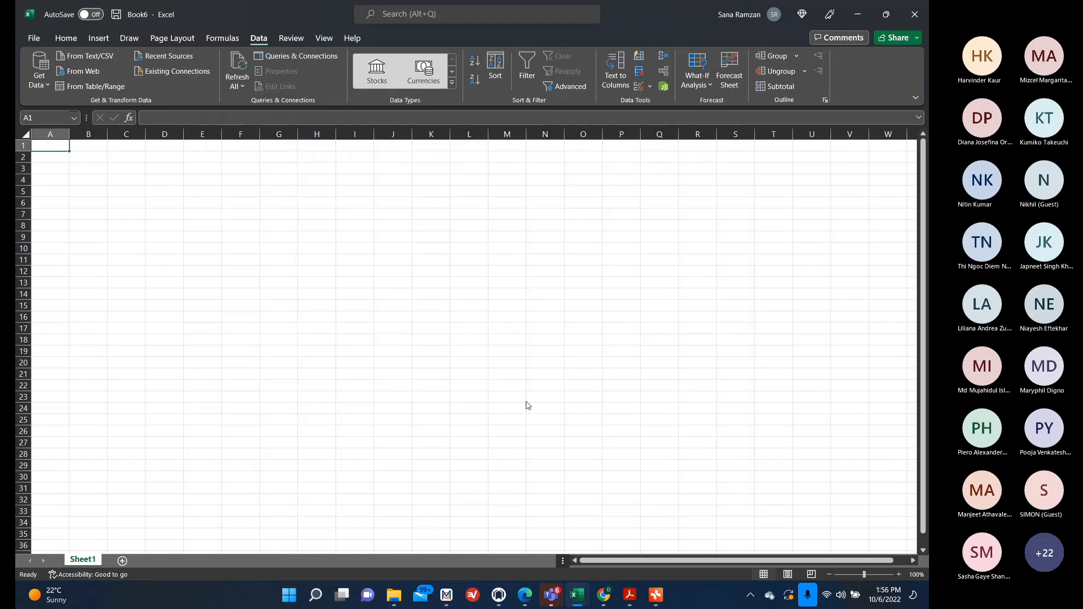
# Import salesDataset_2 as a text/CSV source and open it for transformation in the Power Query Editor.
pyautogui.click(39, 82)
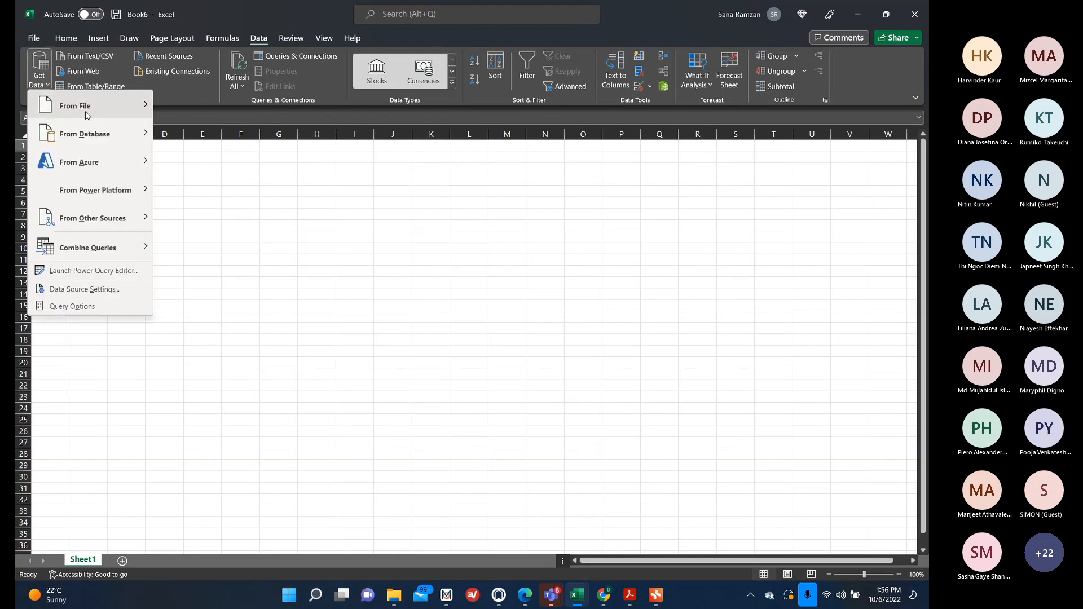
pyautogui.moveTo(79, 105)
pyautogui.click(223, 135)
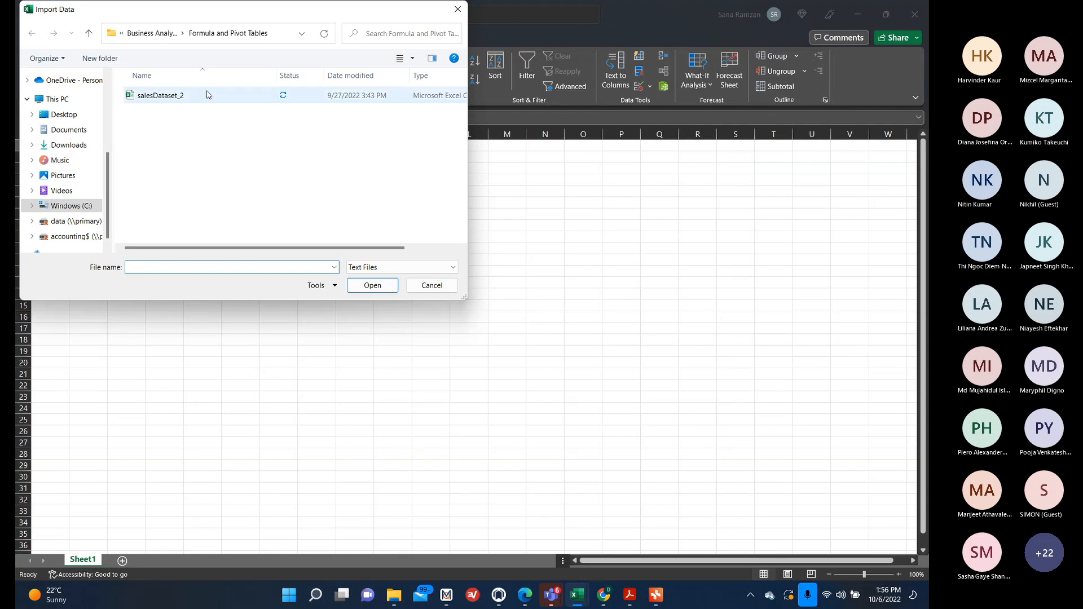
pyautogui.doubleClick(205, 96)
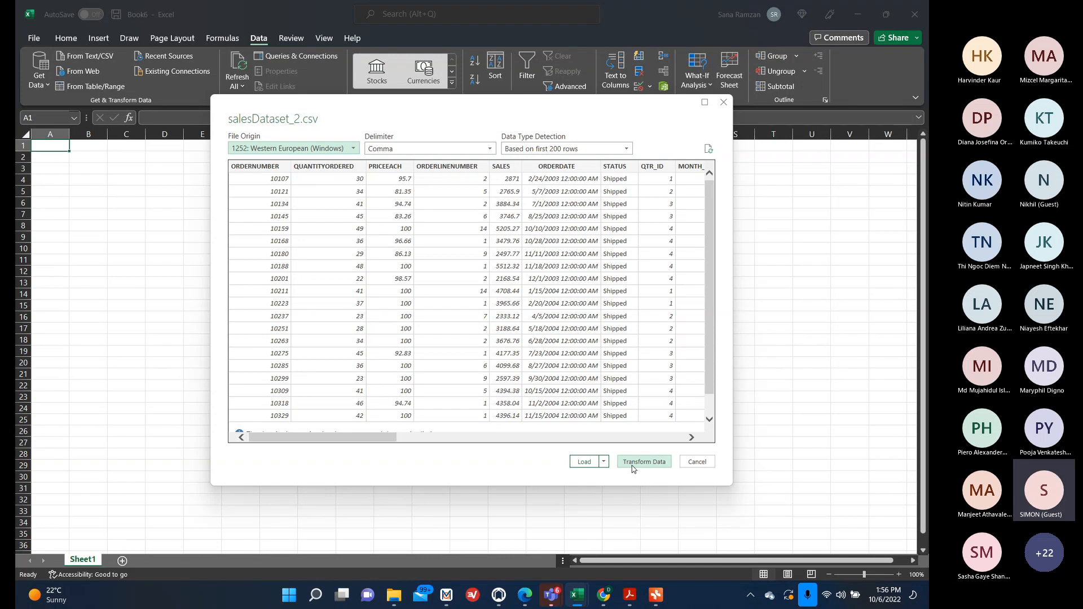
pyautogui.click(633, 468)
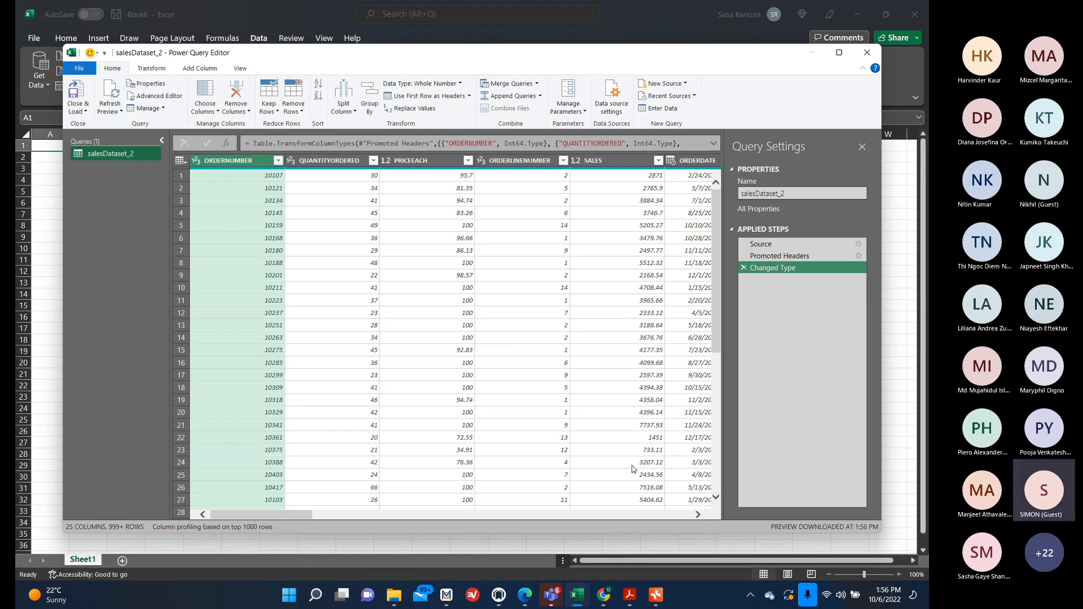
# Remove the ORDERNUMBER, ORDERLINENUMBER and STATUS columns from the query.
pyautogui.rightClick(245, 162)
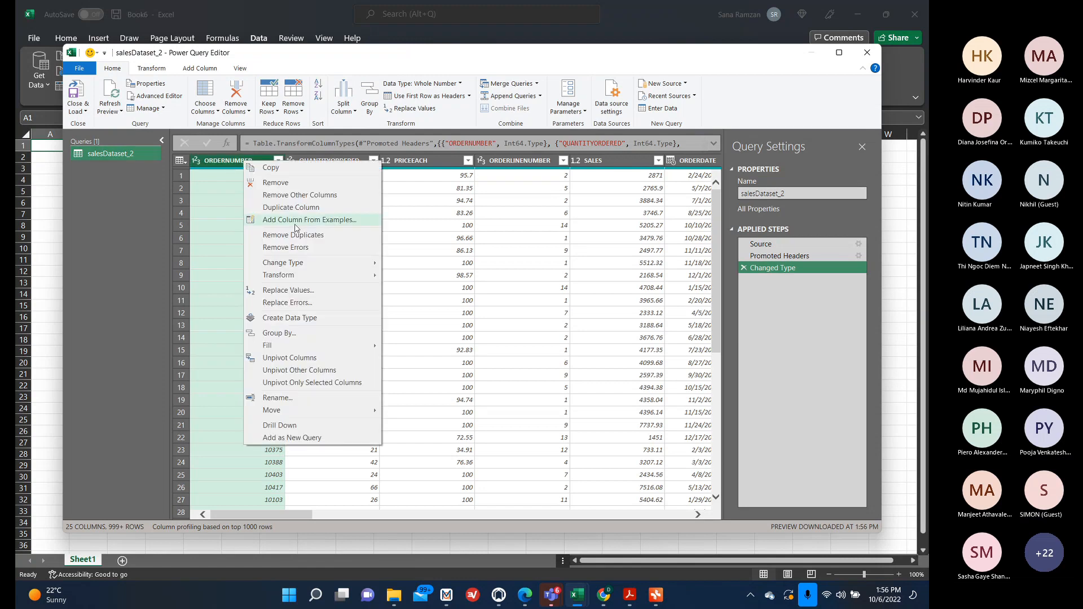
pyautogui.click(276, 182)
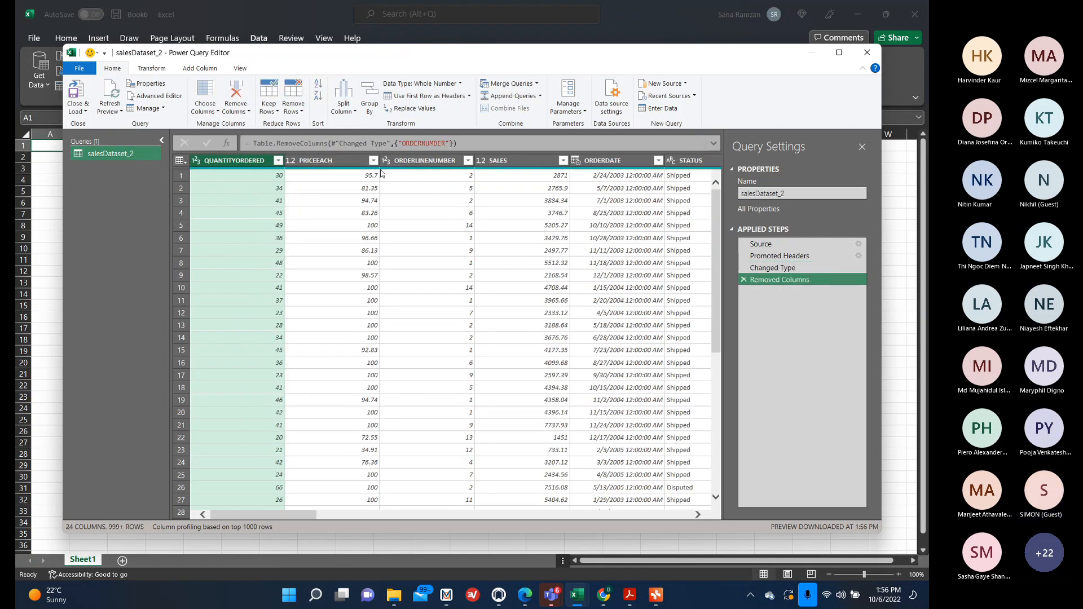
pyautogui.click(418, 163)
pyautogui.rightClick(417, 167)
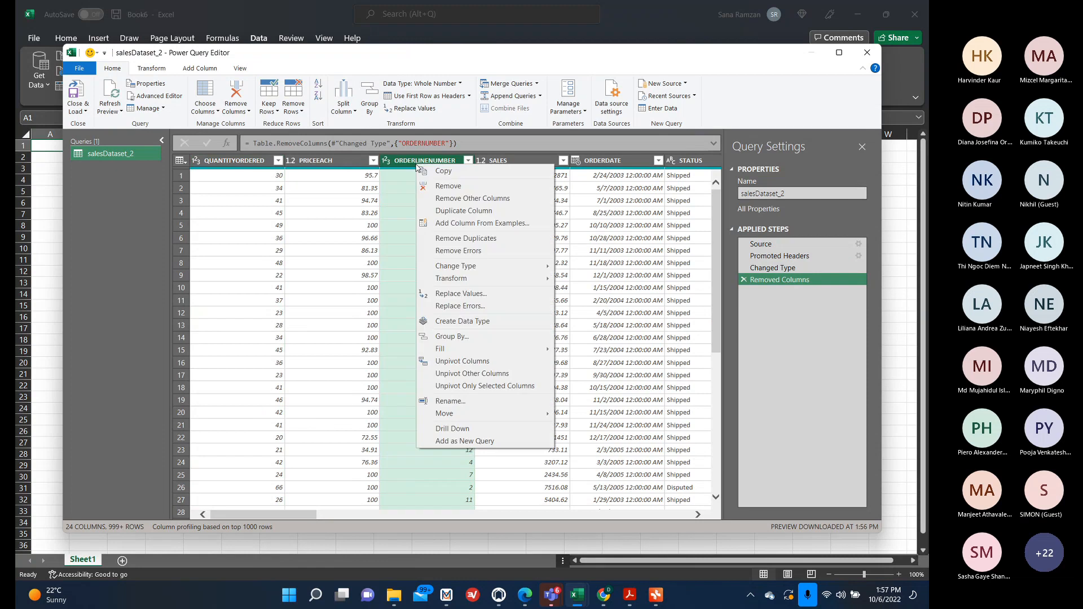
pyautogui.click(455, 188)
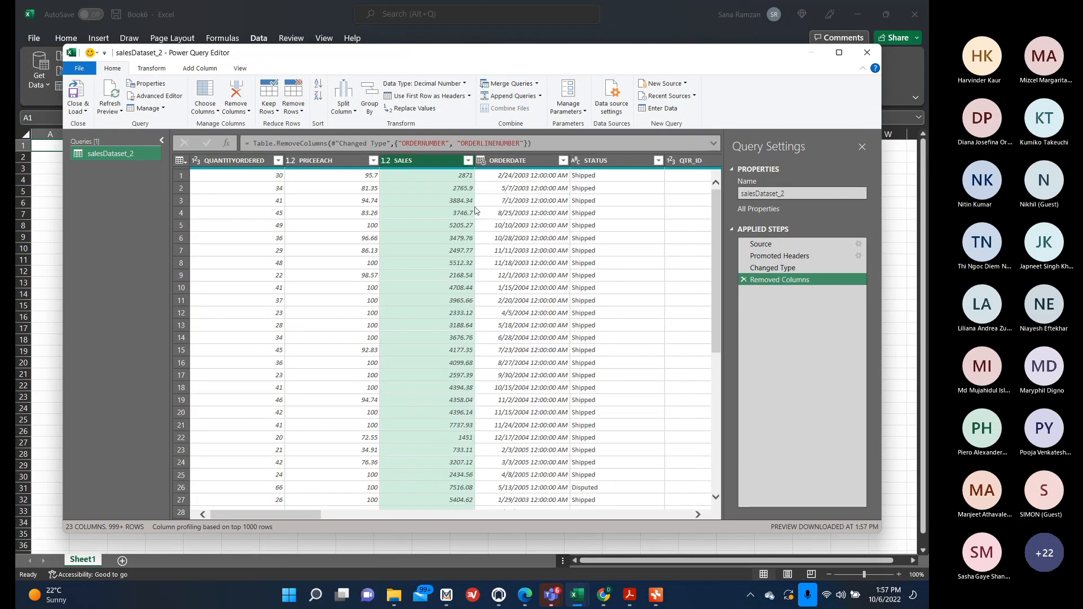
pyautogui.rightClick(599, 168)
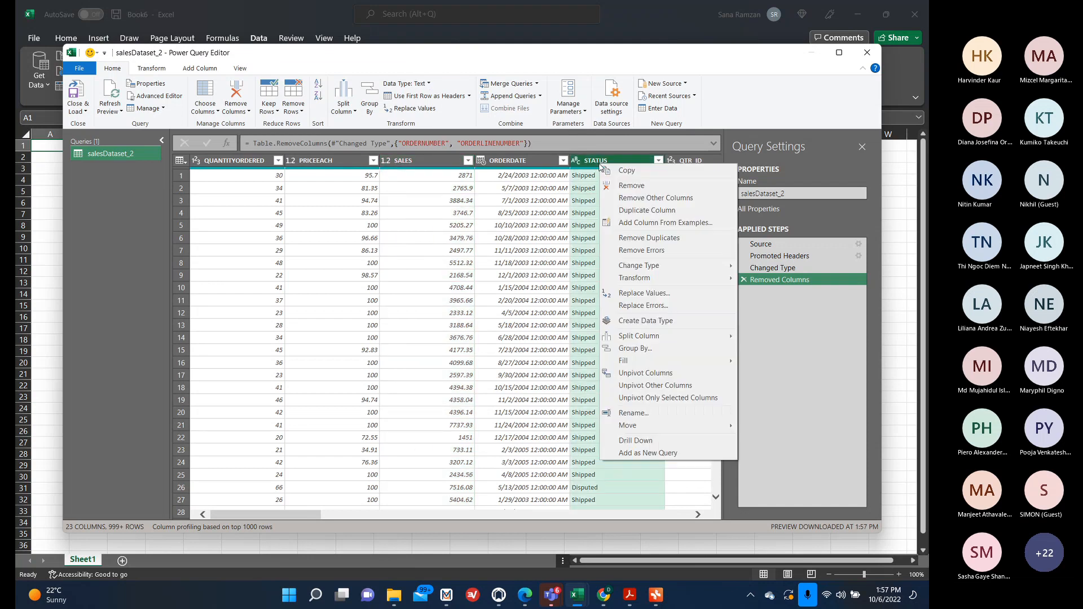
pyautogui.click(614, 187)
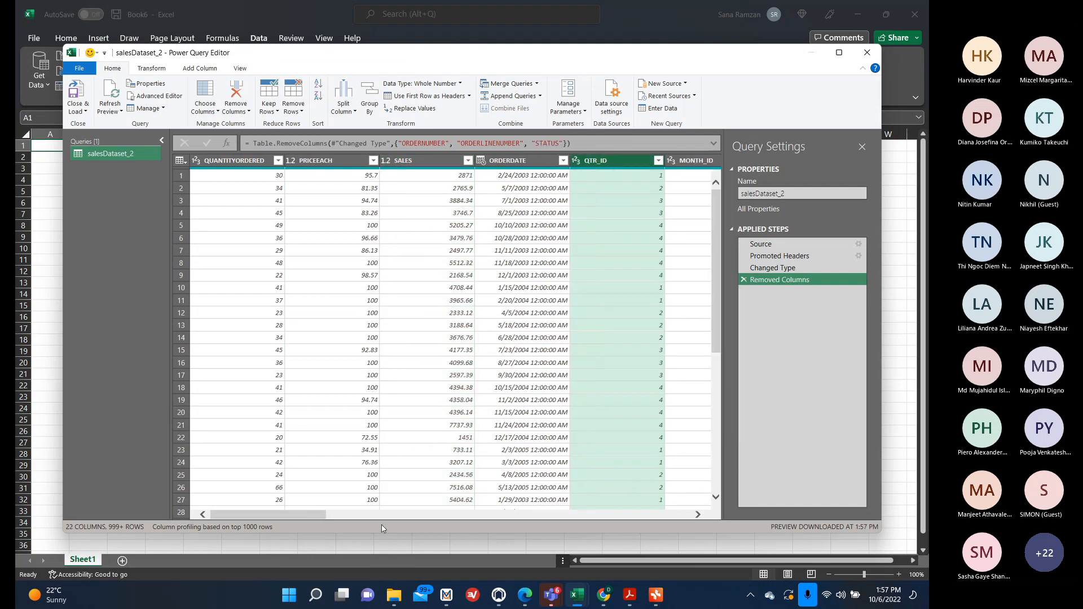
# Remove the QTR_ID, MONTH_ID and YEAR_ID columns together.
pyautogui.moveTo(313, 515); pyautogui.dragTo(389, 515)
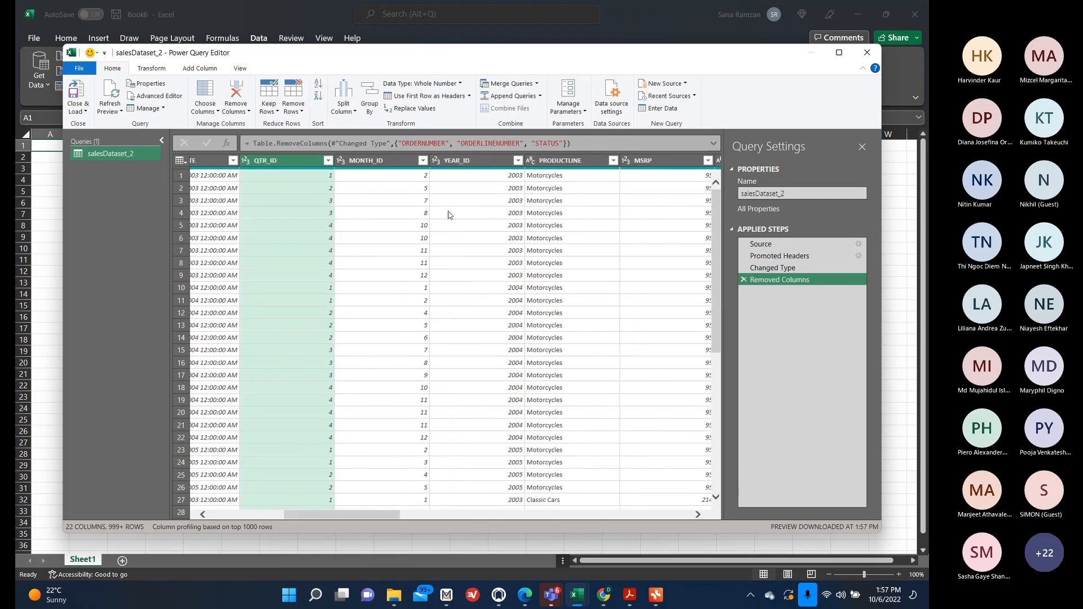
pyautogui.keyDown('ctrl'); pyautogui.click(397, 166); pyautogui.keyUp('ctrl')
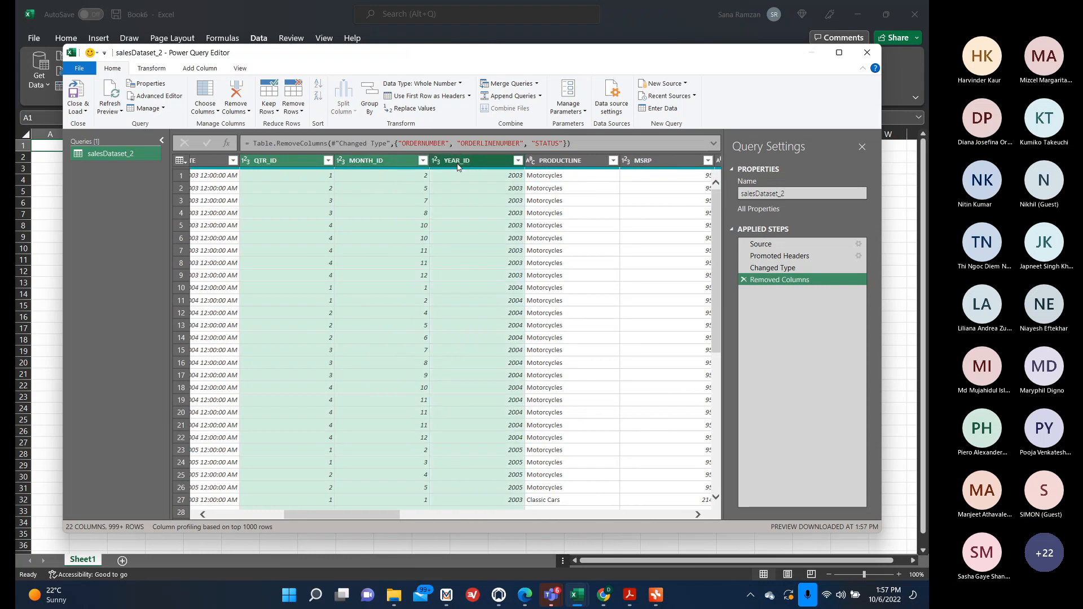
pyautogui.rightClick(397, 164)
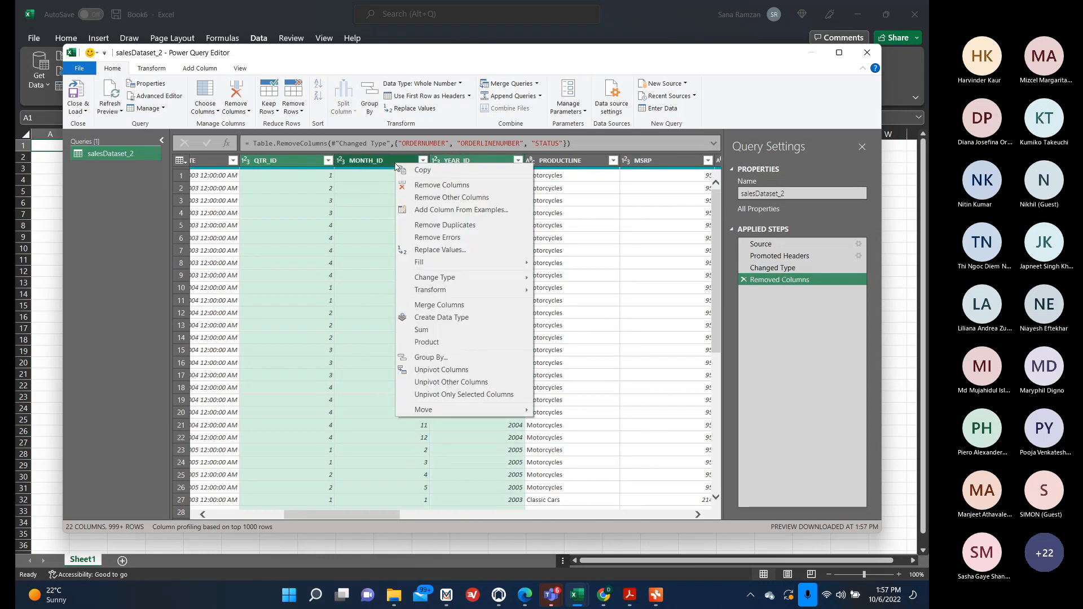
pyautogui.click(334, 242)
pyautogui.click(314, 170)
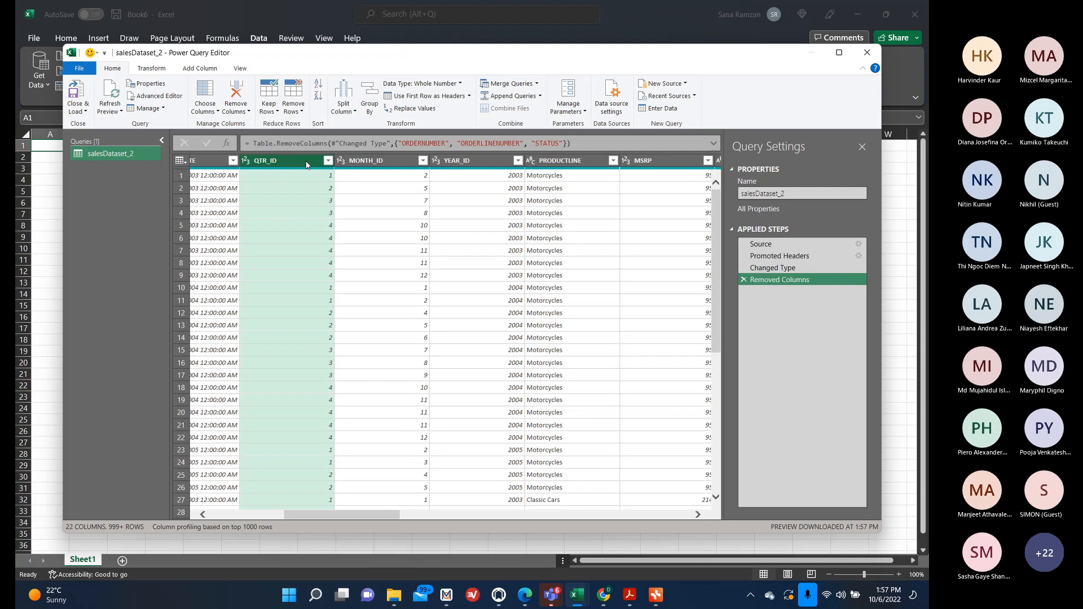
pyautogui.keyDown('ctrl'); pyautogui.click(373, 160); pyautogui.keyUp('ctrl')
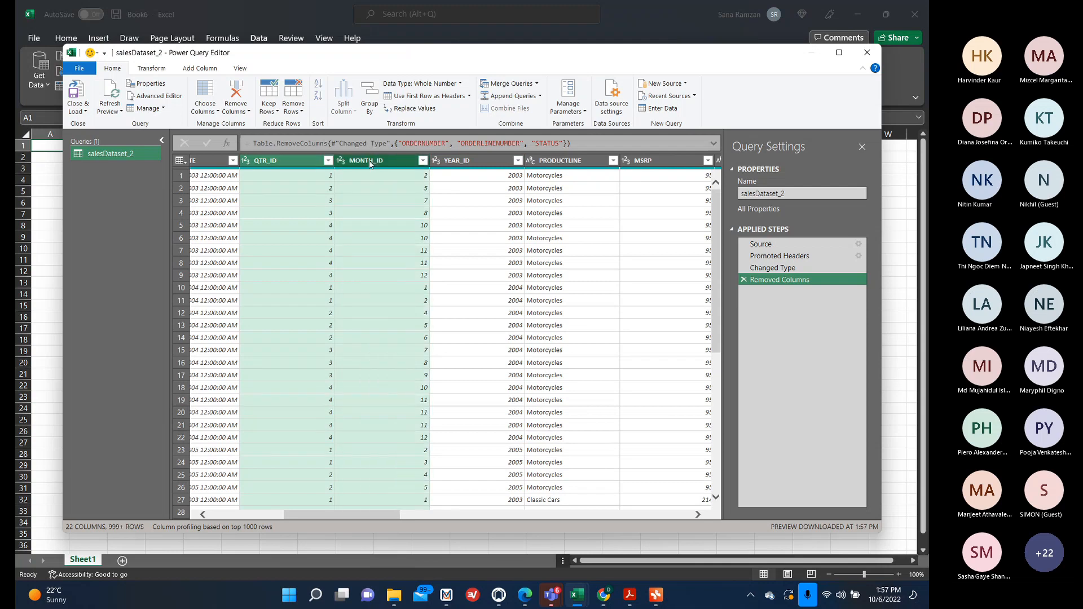
pyautogui.keyDown('ctrl'); pyautogui.click(463, 164); pyautogui.keyUp('ctrl')
pyautogui.rightClick(401, 159)
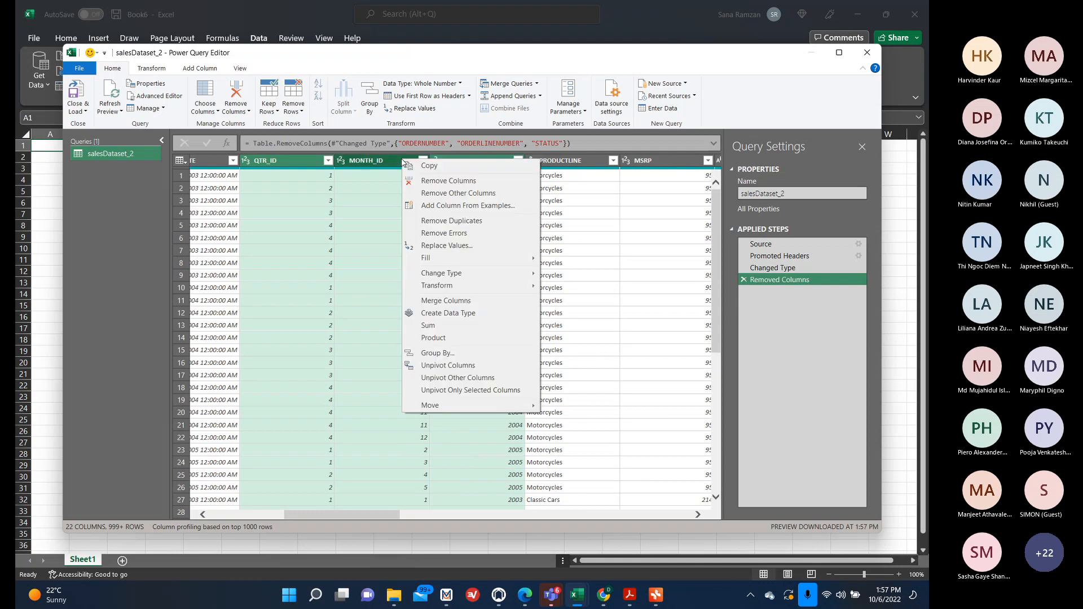
pyautogui.click(451, 183)
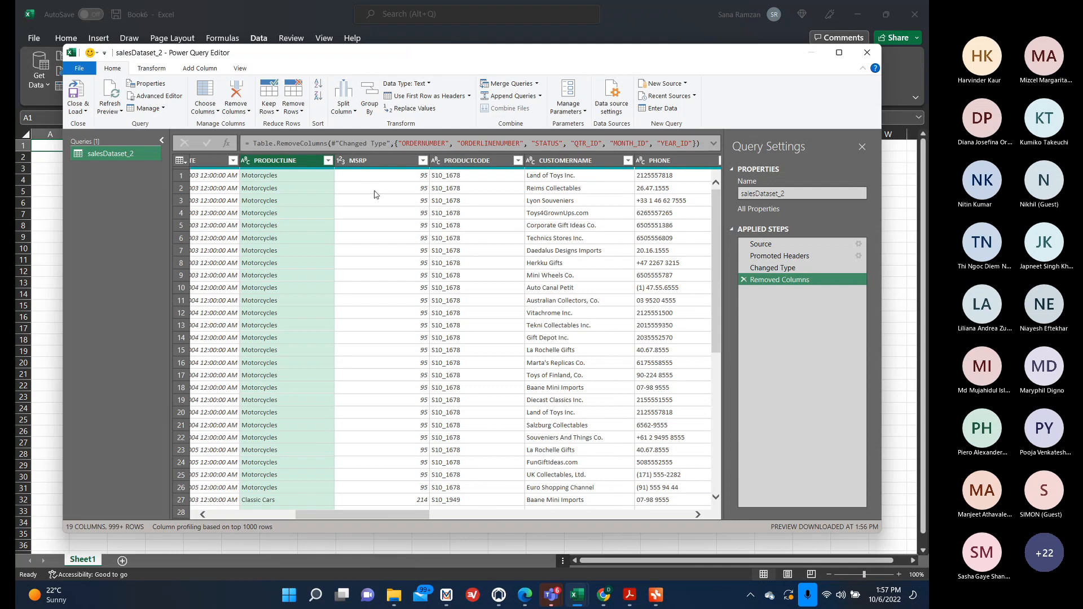
# Remove the MSRP and PRODUCTCODE columns.
pyautogui.rightClick(364, 163)
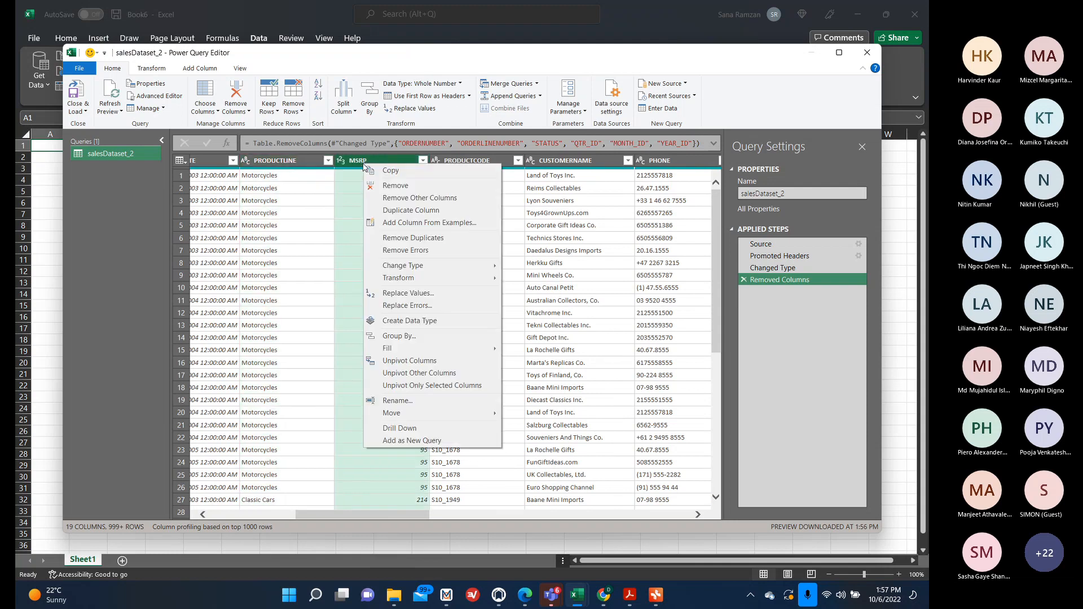
pyautogui.click(389, 185)
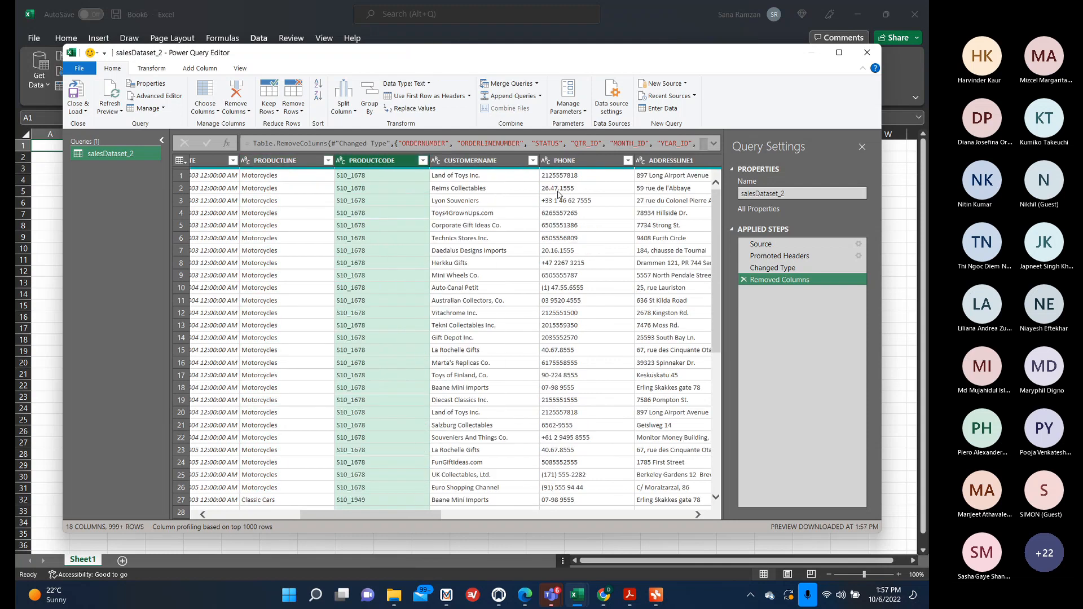
pyautogui.rightClick(365, 168)
pyautogui.click(394, 182)
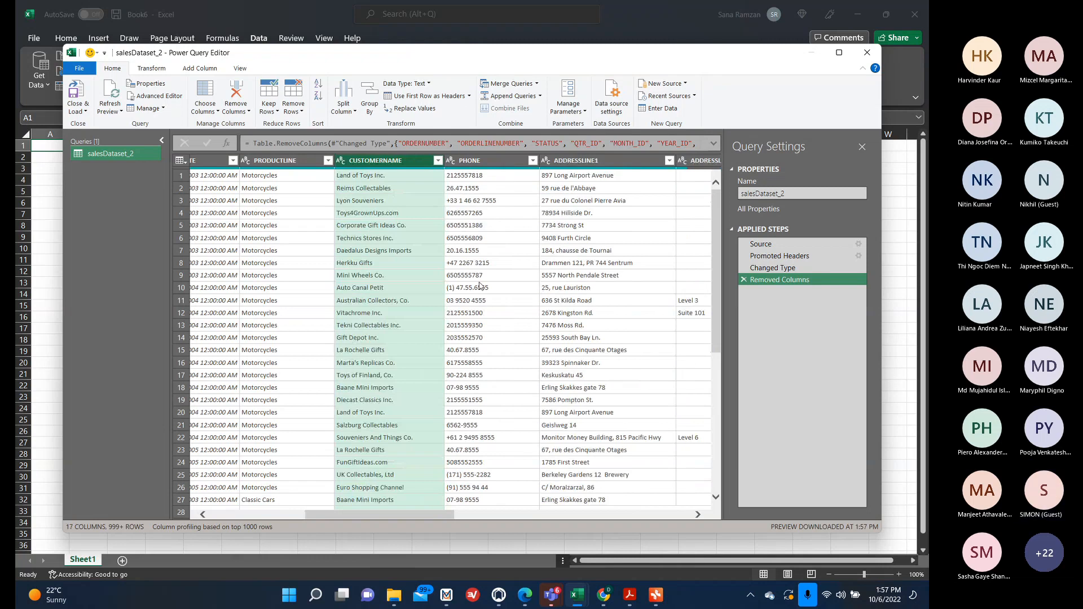
# Remove the PHONE, ADDRESSLINE1 and ADDRESSLINE2 columns together.
pyautogui.moveTo(380, 517); pyautogui.dragTo(419, 518)
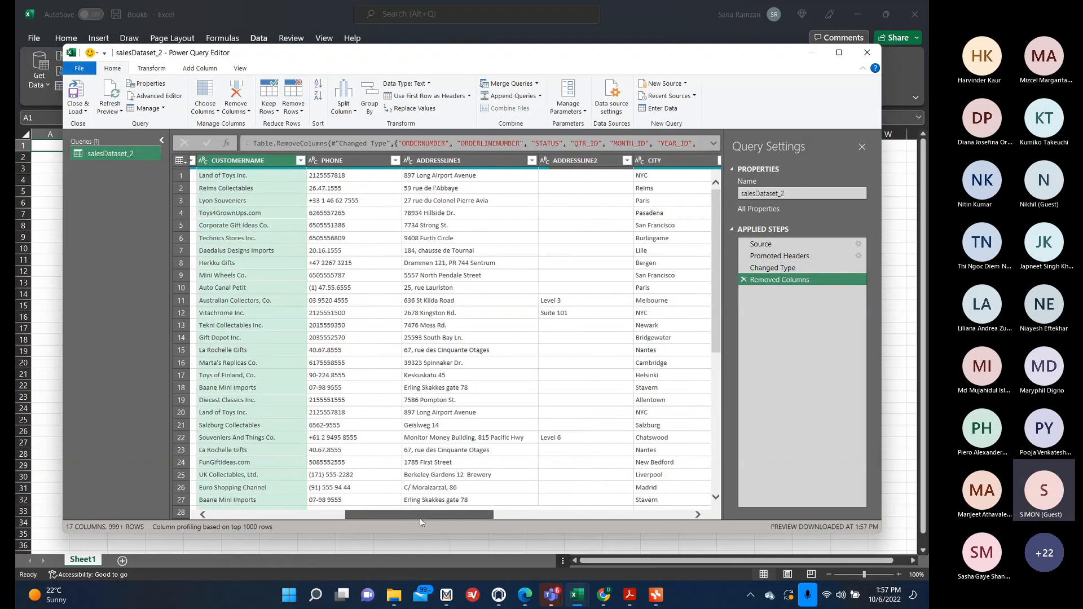
pyautogui.click(376, 159)
pyautogui.keyDown('shift'); pyautogui.click(469, 160); pyautogui.keyUp('shift')
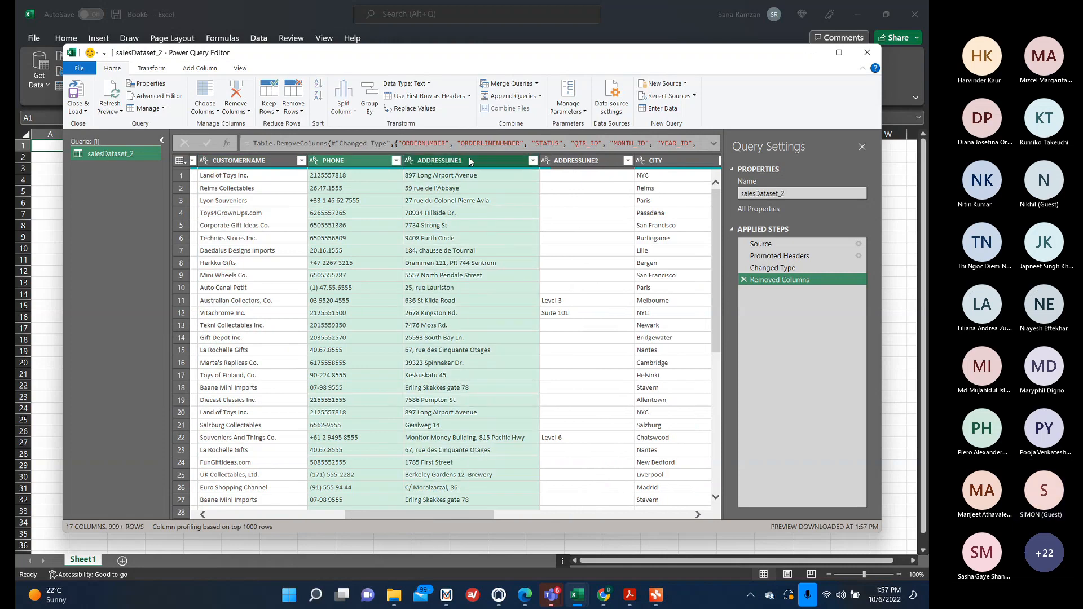
pyautogui.keyDown('shift'); pyautogui.click(567, 161); pyautogui.keyUp('shift')
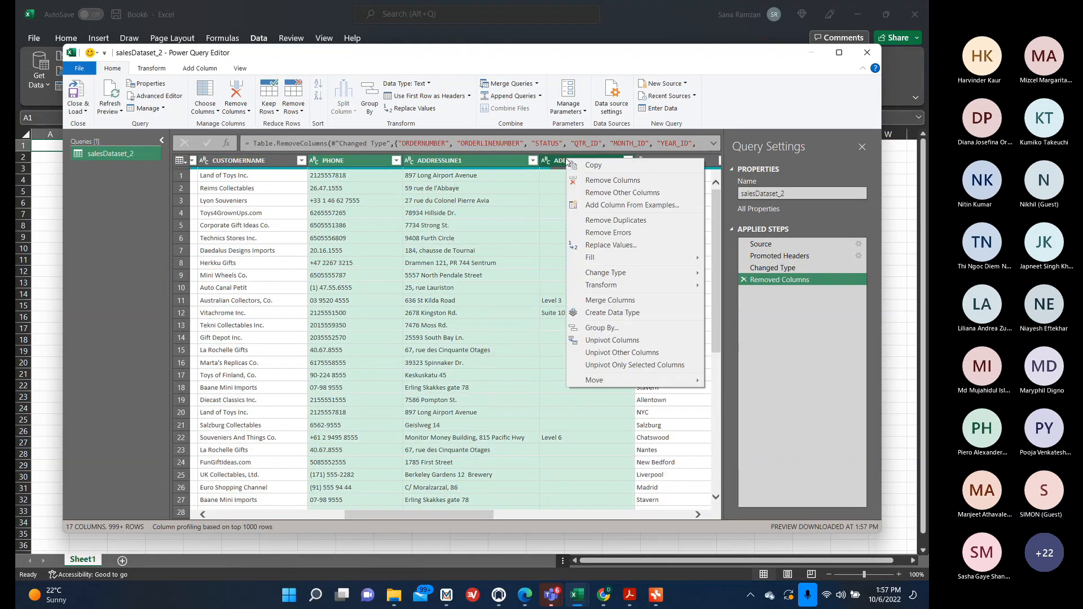
pyautogui.rightClick(567, 162)
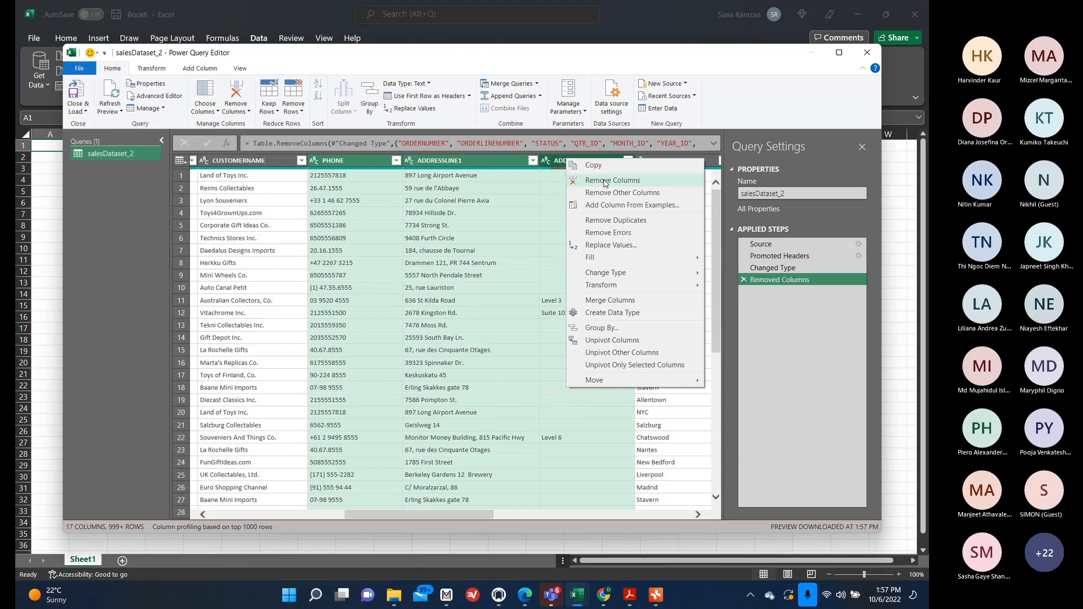
pyautogui.click(604, 181)
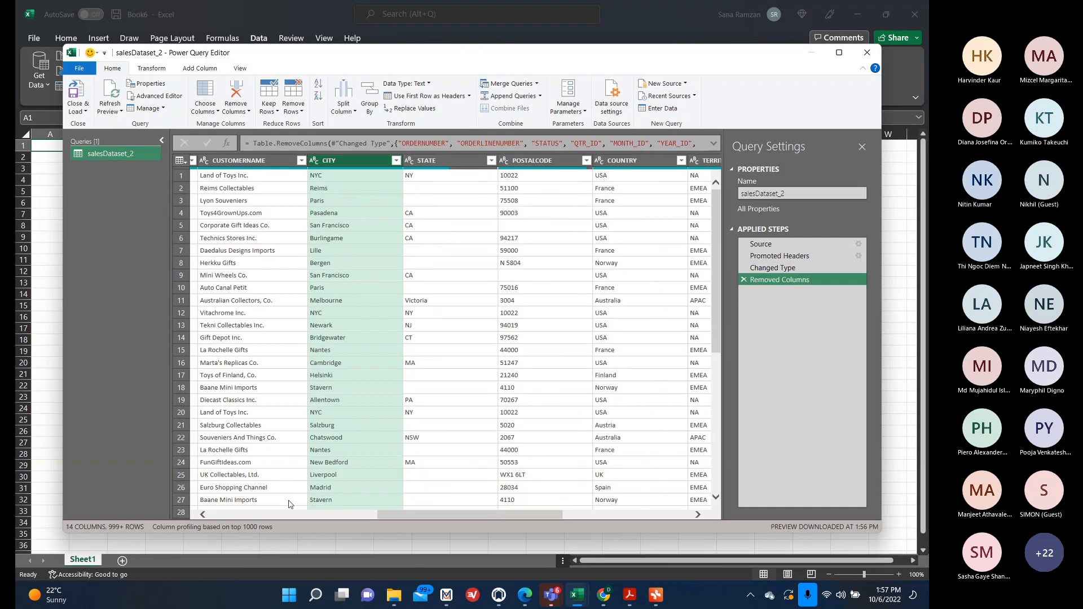
# Remove the STATE and POSTALCODE columns together.
pyautogui.click(482, 226)
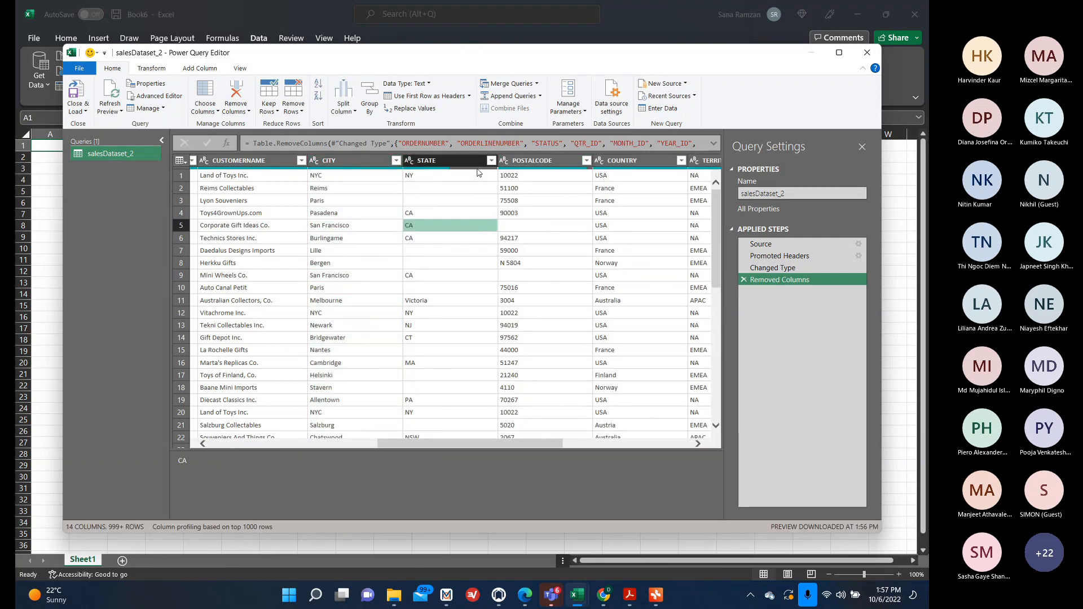
pyautogui.click(470, 163)
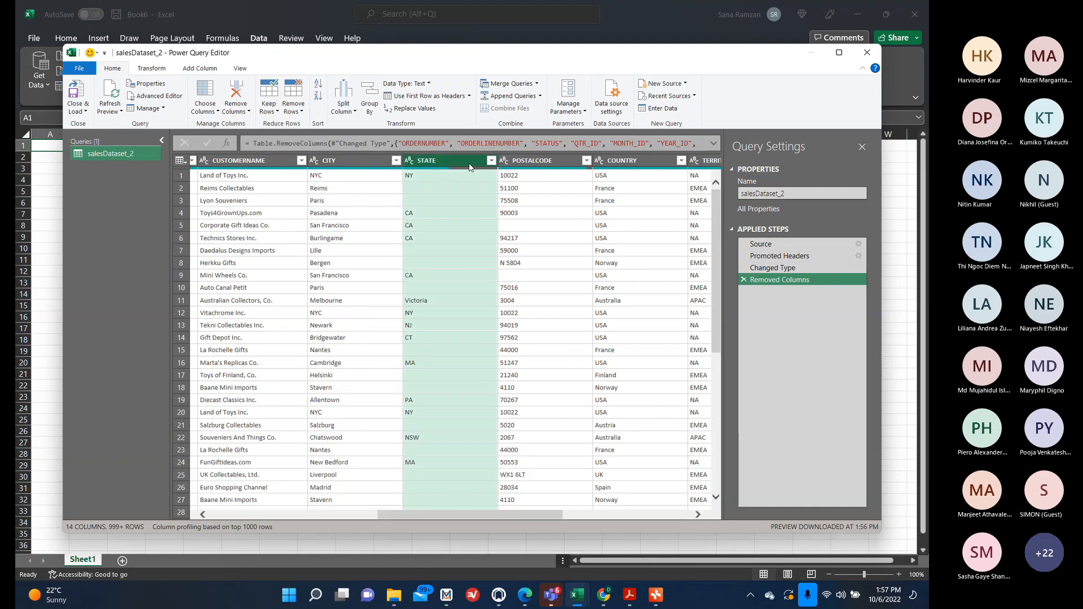
pyautogui.keyDown('ctrl'); pyautogui.click(530, 164); pyautogui.keyUp('ctrl')
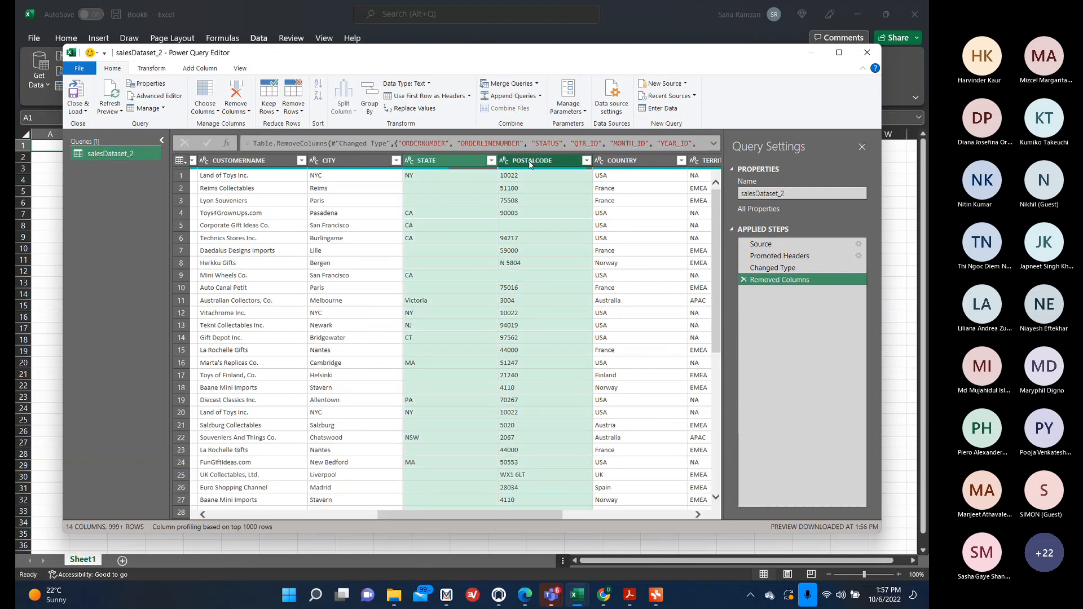
pyautogui.rightClick(530, 164)
pyautogui.click(552, 186)
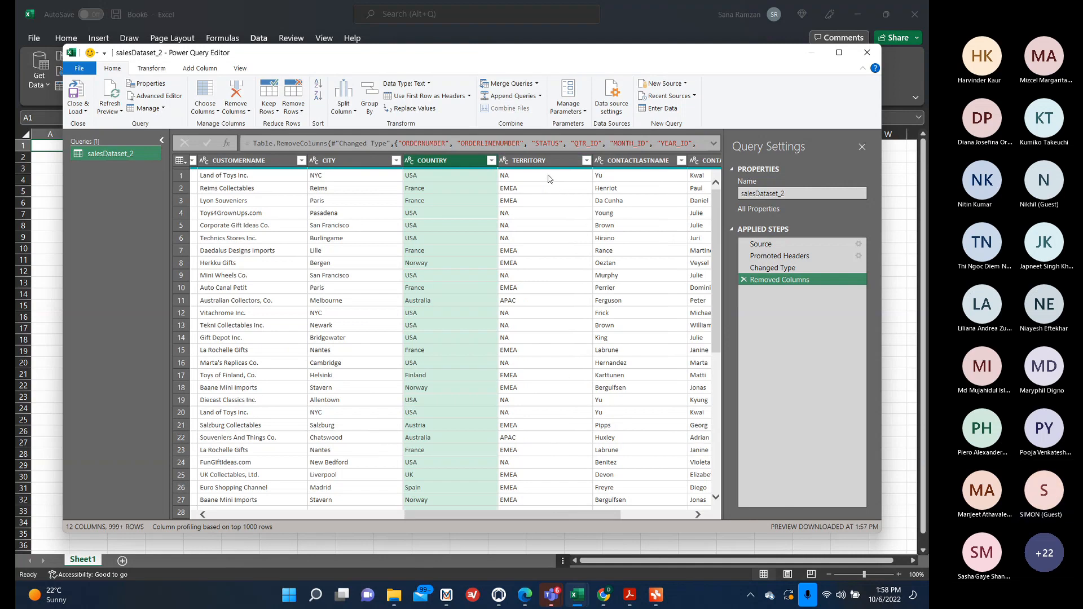
# Remove the TERRITORY column, then the DEALSIZE column.
pyautogui.rightClick(537, 164)
pyautogui.click(561, 183)
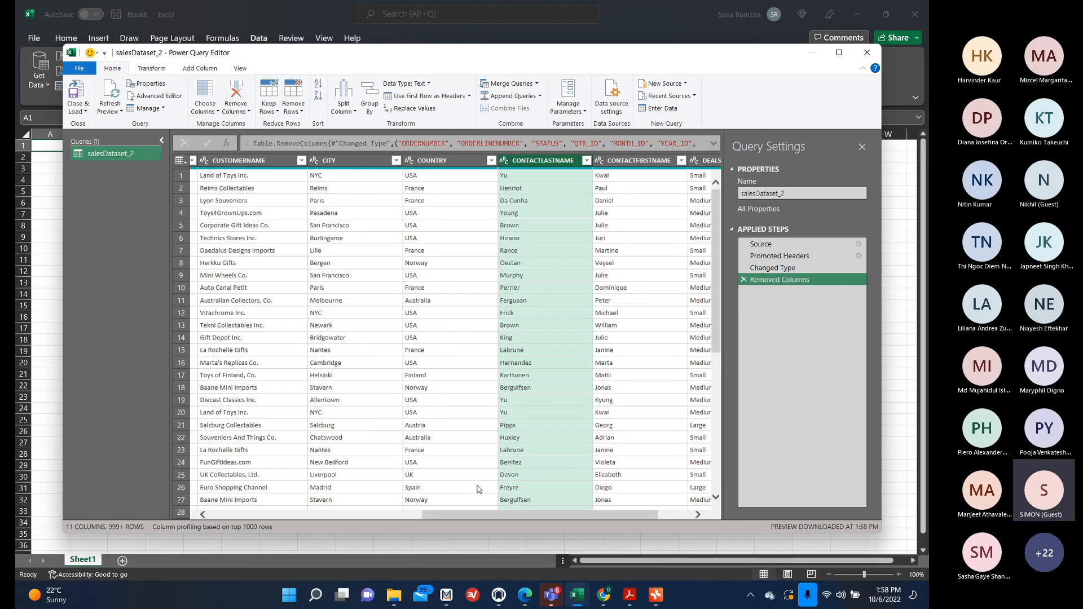
pyautogui.moveTo(526, 518); pyautogui.dragTo(560, 518)
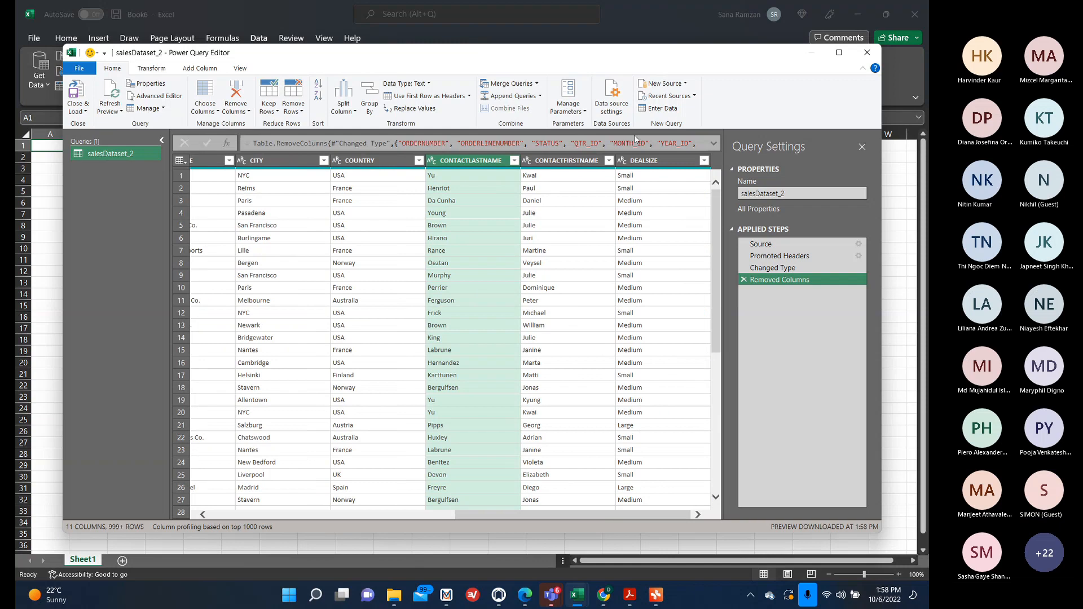
pyautogui.rightClick(641, 164)
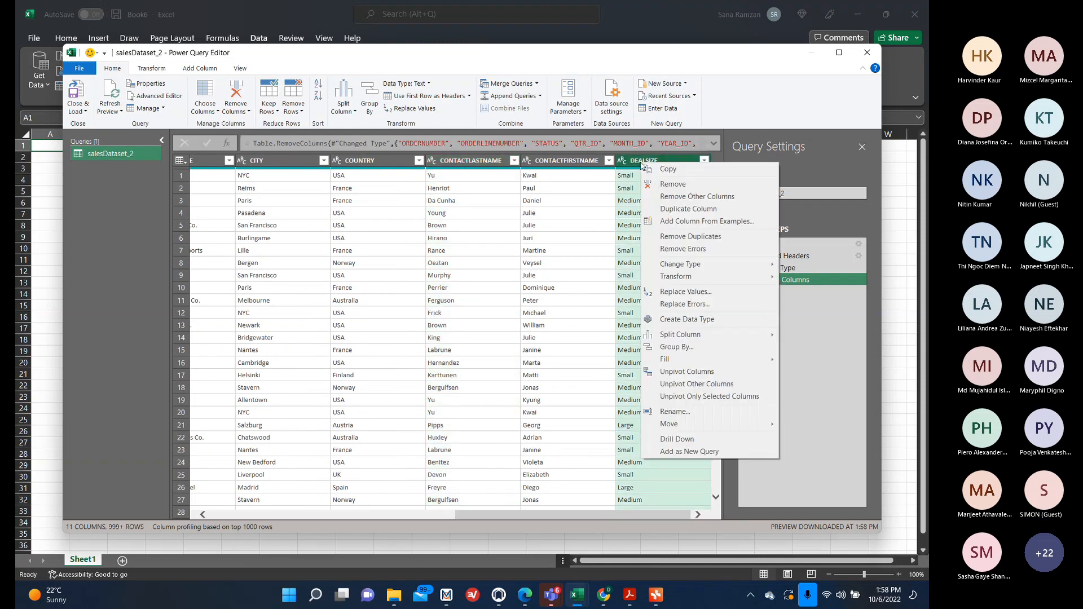
pyautogui.click(664, 191)
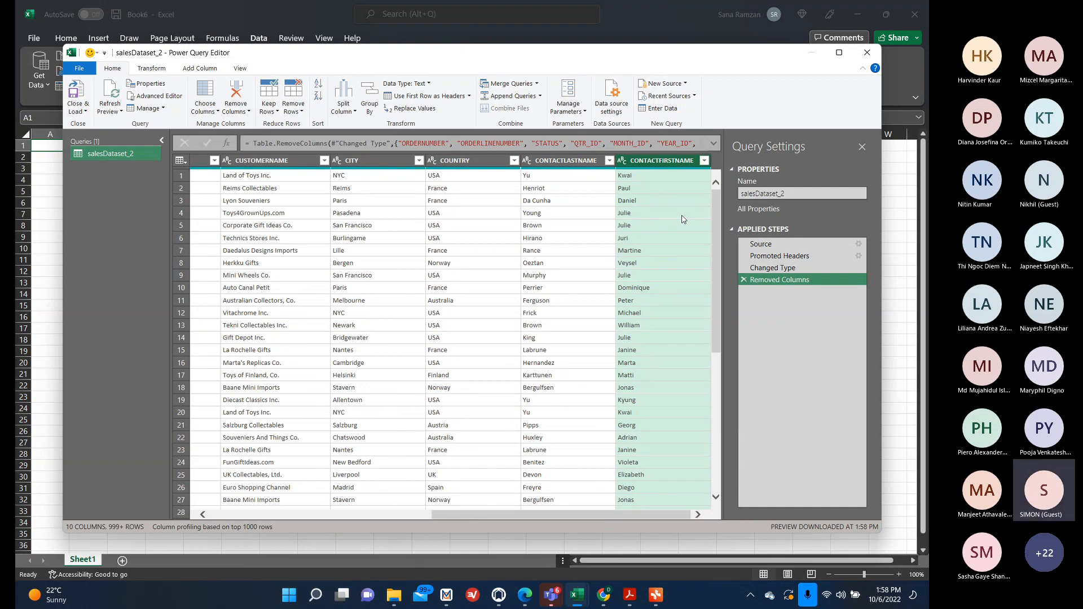
# Move the CONTACTFIRSTNAME column so it sits before CONTACTLASTNAME.
pyautogui.hscroll(-5, 682, 218)
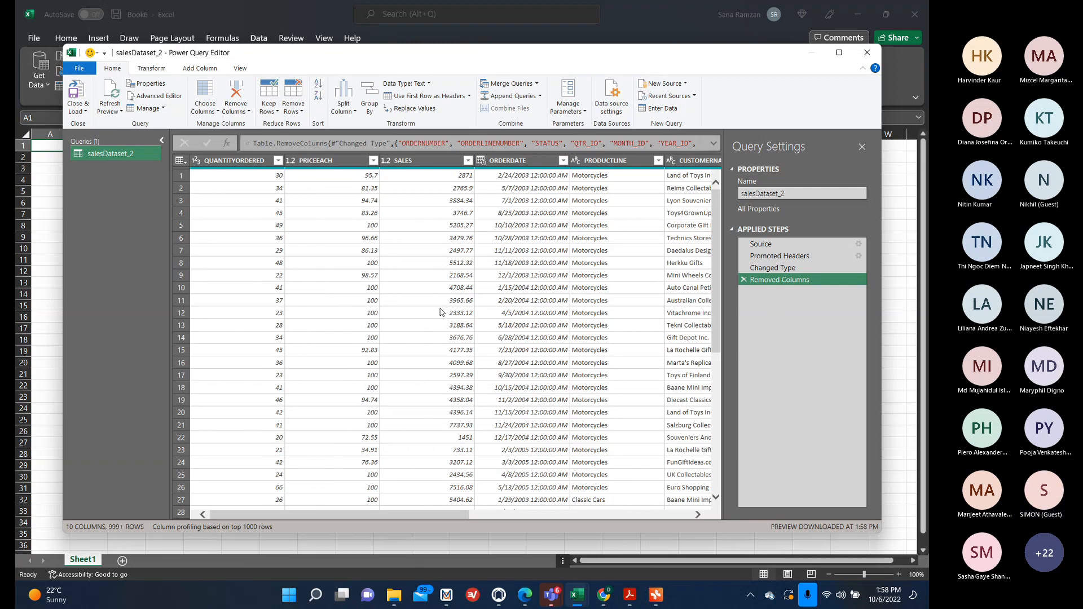
pyautogui.hscroll(3, 442, 312)
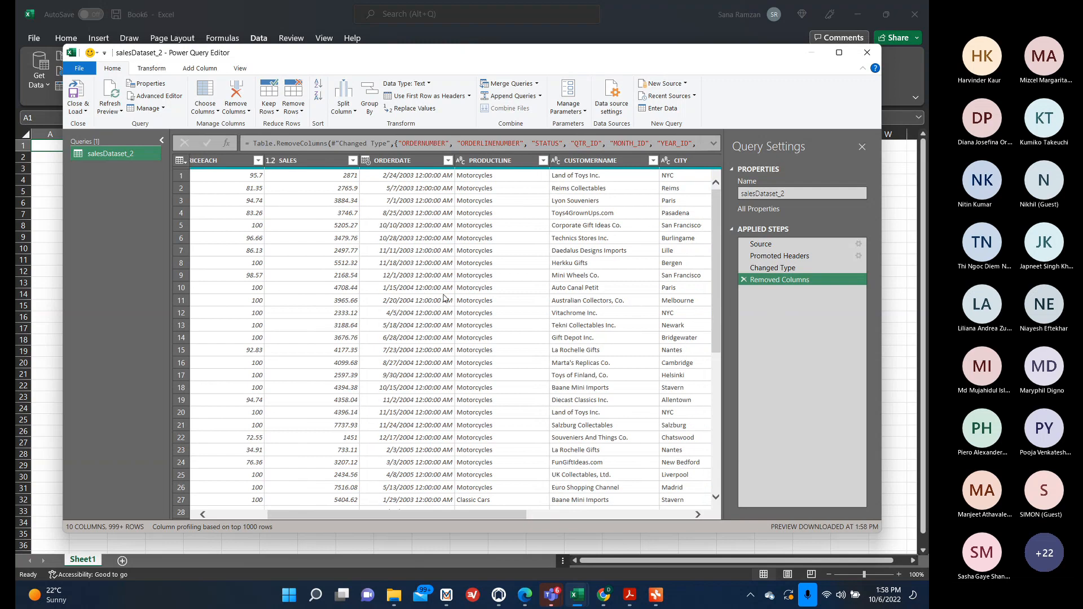
pyautogui.hscroll(5, 444, 298)
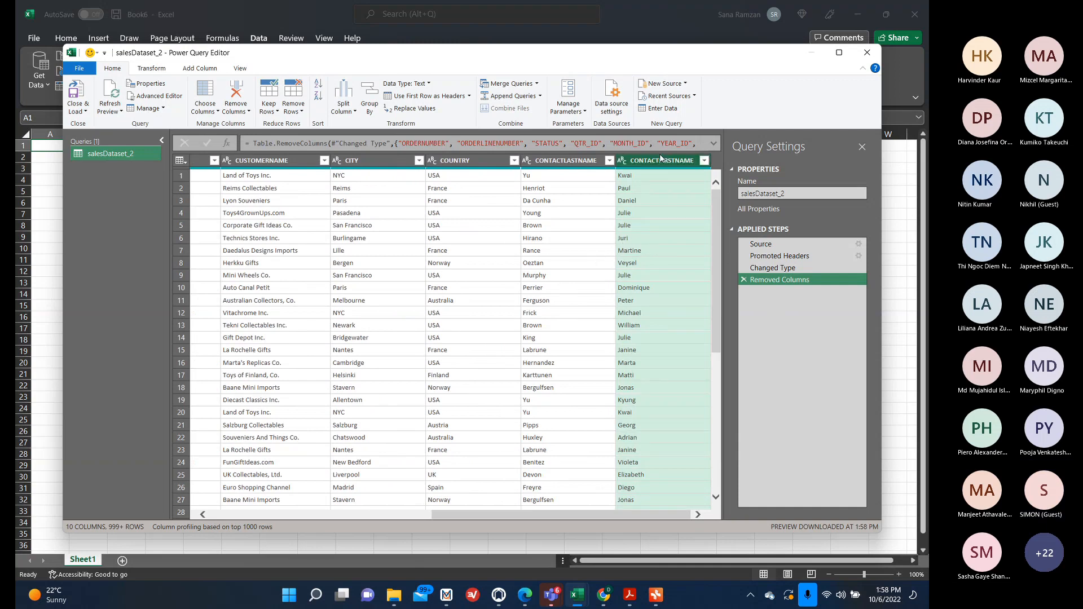
pyautogui.moveTo(663, 163); pyautogui.dragTo(664, 163)
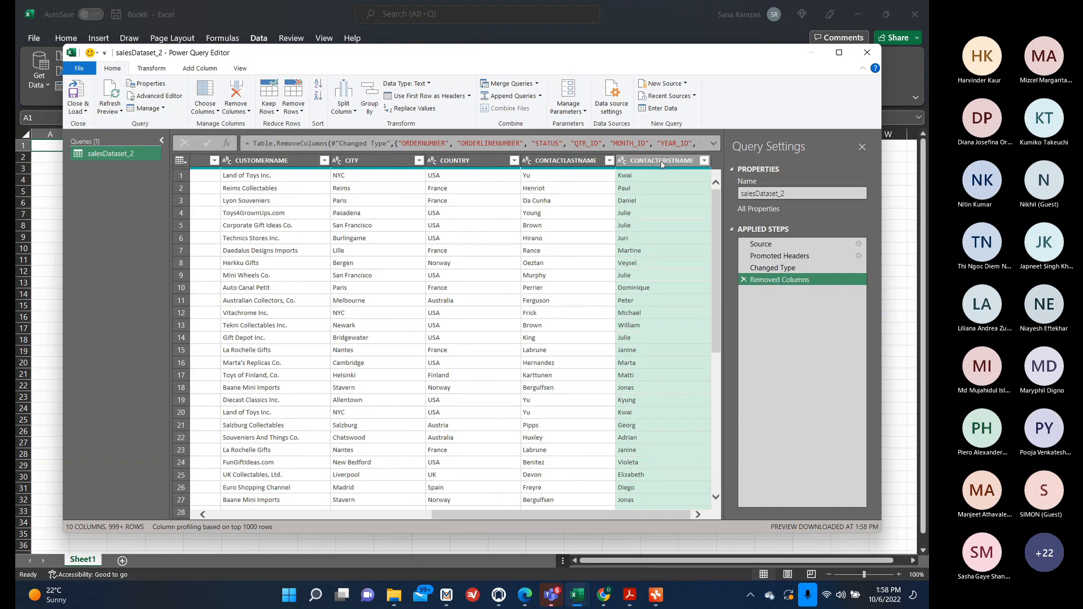
pyautogui.moveTo(662, 164); pyautogui.dragTo(543, 169)
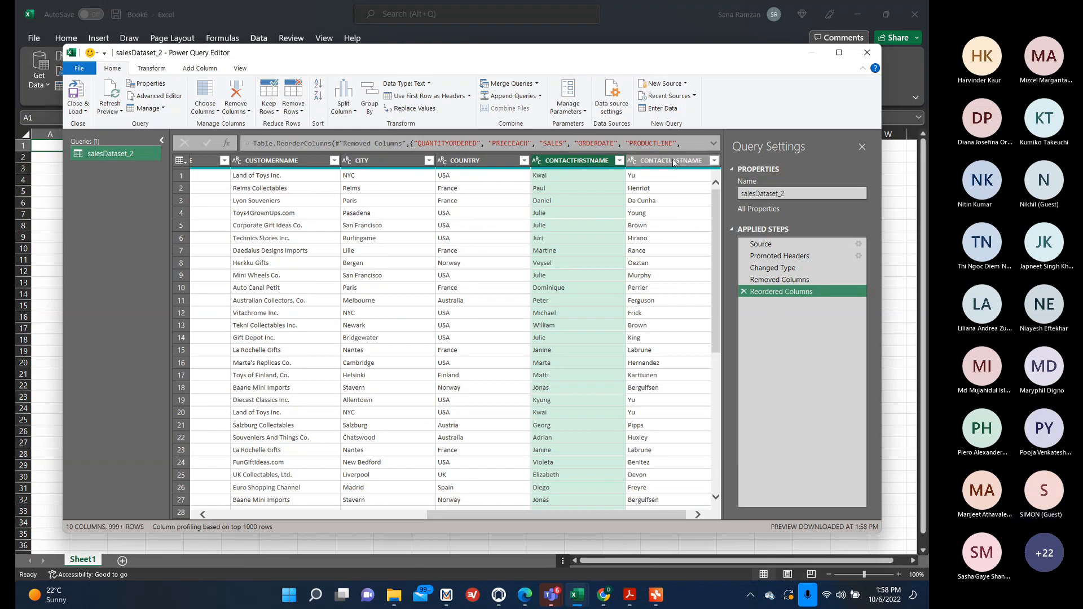
# Start merging the CONTACTFIRSTNAME and CONTACTLASTNAME columns, choosing Space as the separator.
pyautogui.hscroll(1, 673, 163)
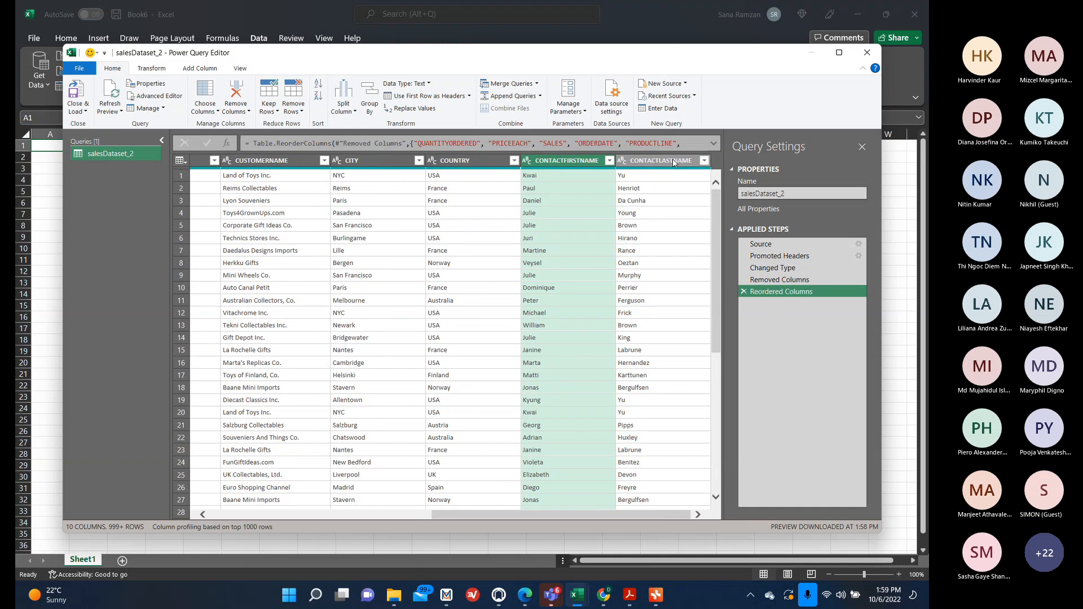
pyautogui.keyDown('ctrl'); pyautogui.click(673, 163); pyautogui.keyUp('ctrl')
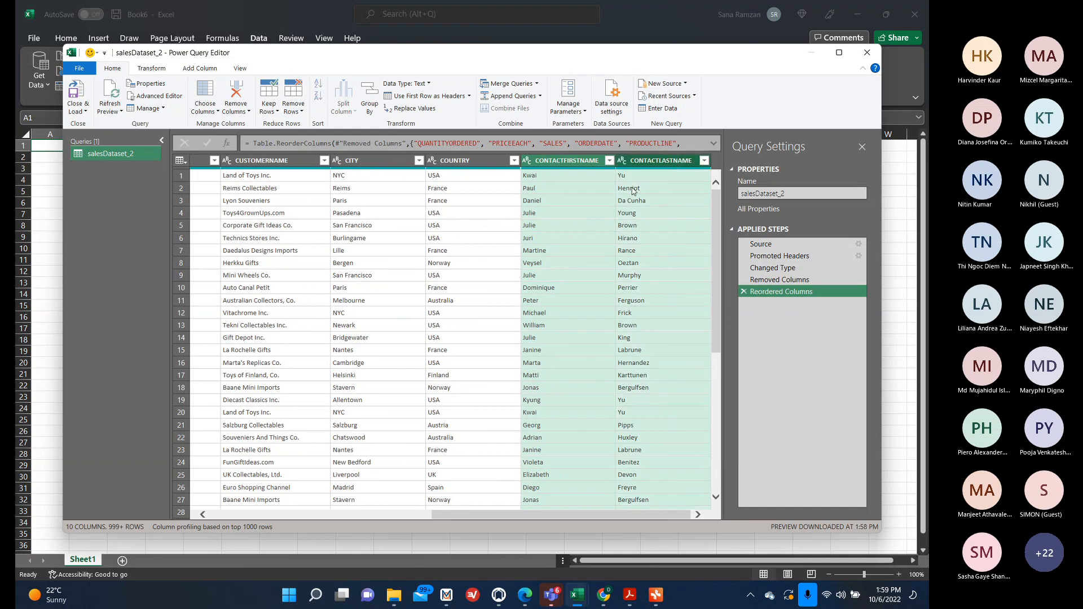
pyautogui.click(591, 203)
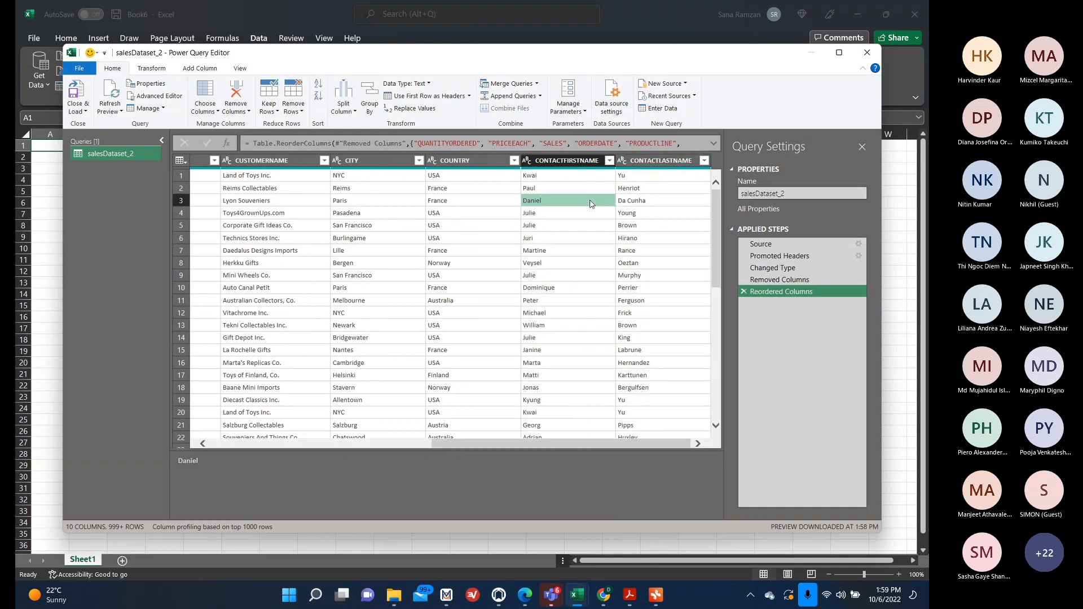
pyautogui.click(574, 164)
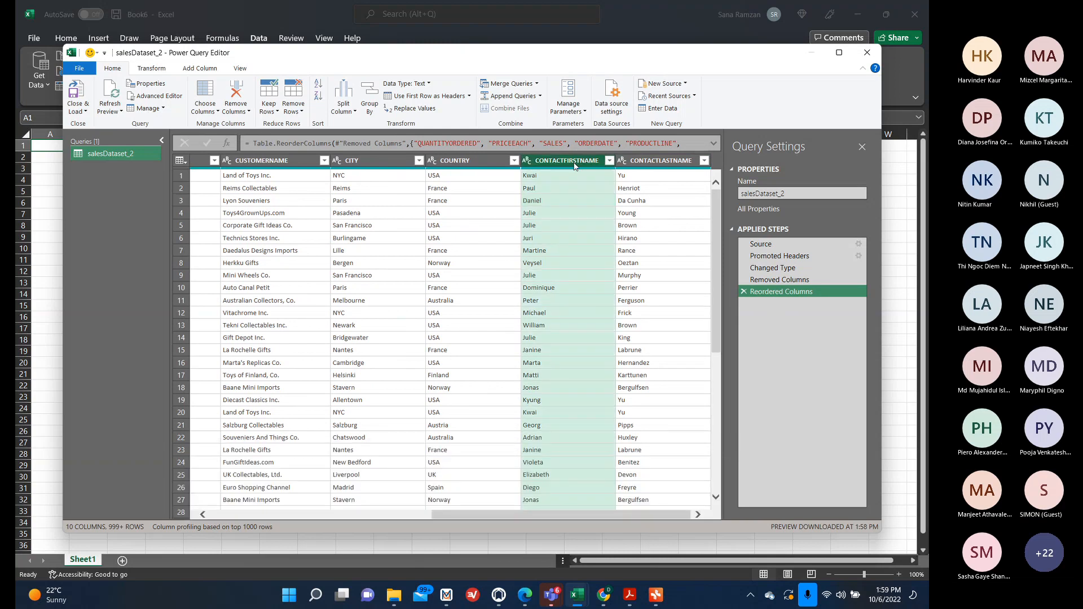
pyautogui.keyDown('ctrl'); pyautogui.click(640, 163); pyautogui.keyUp('ctrl')
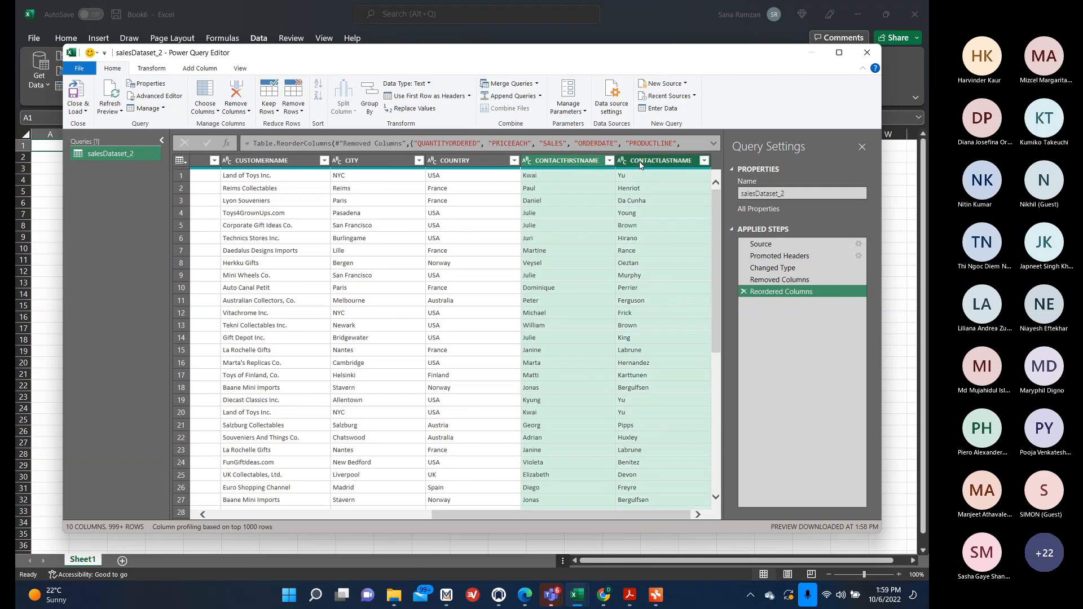
pyautogui.rightClick(640, 165)
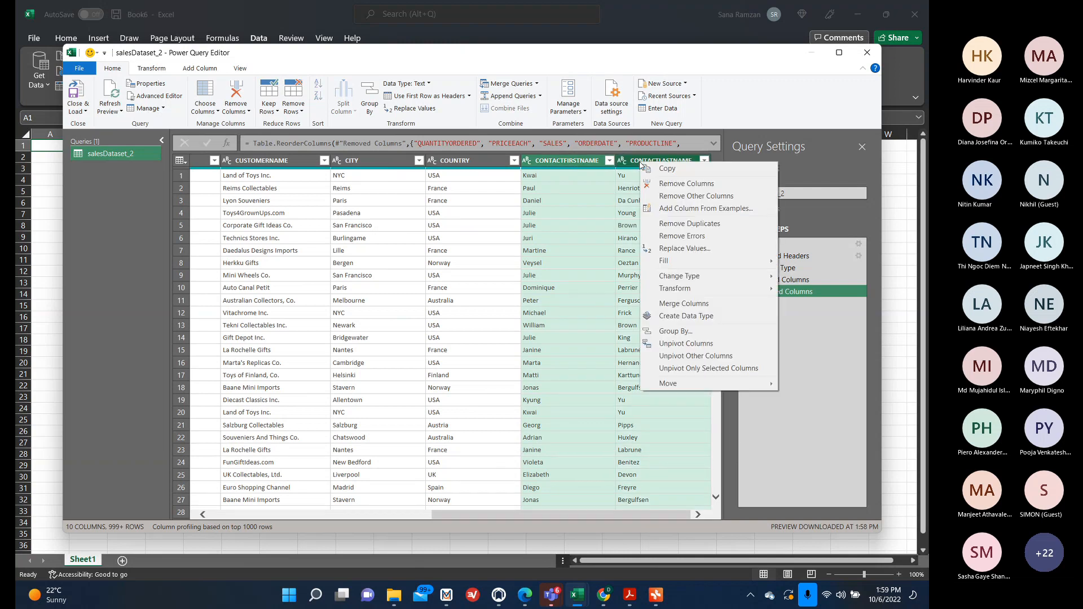
pyautogui.click(717, 305)
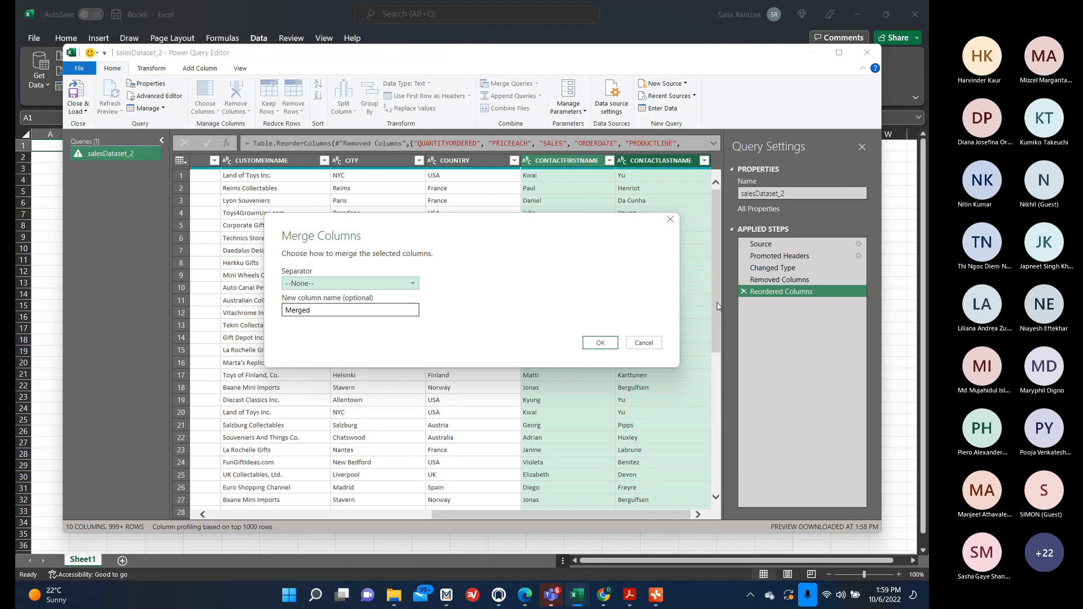
pyautogui.click(407, 290)
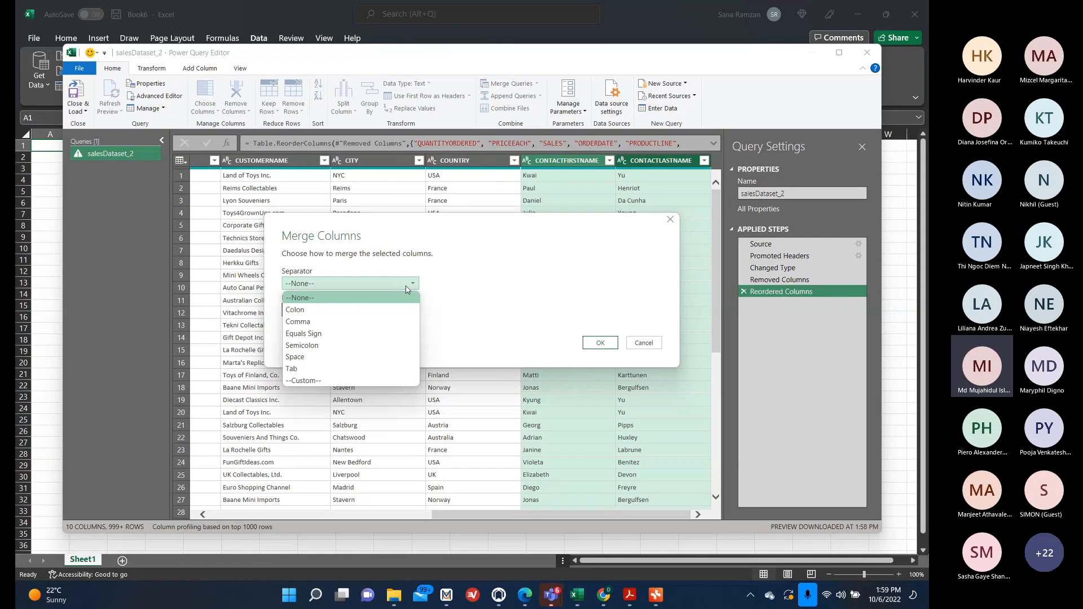
pyautogui.click(857, 526)
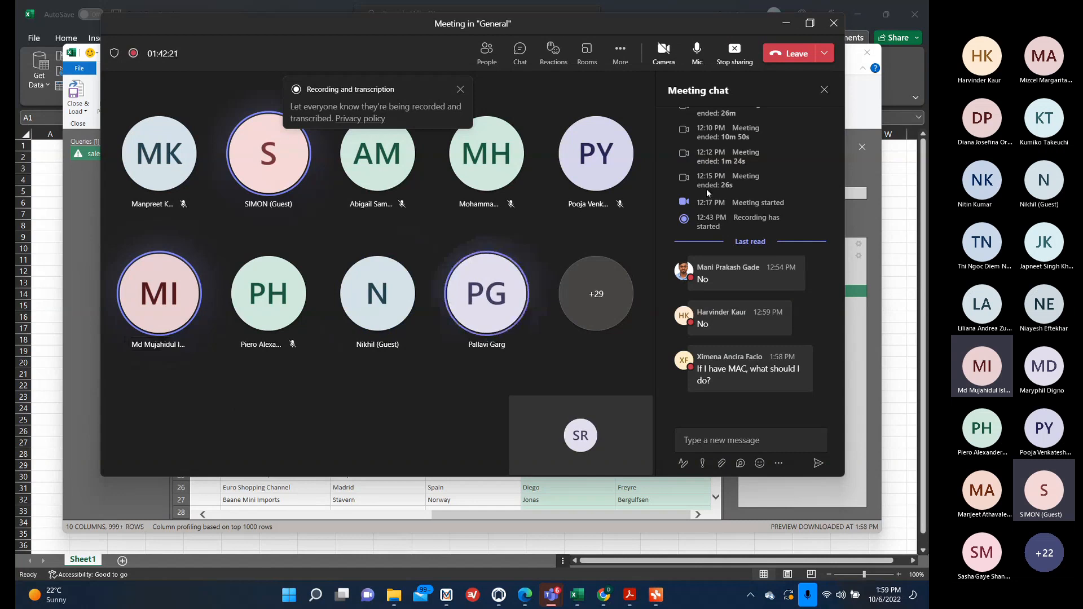
pyautogui.click(786, 23)
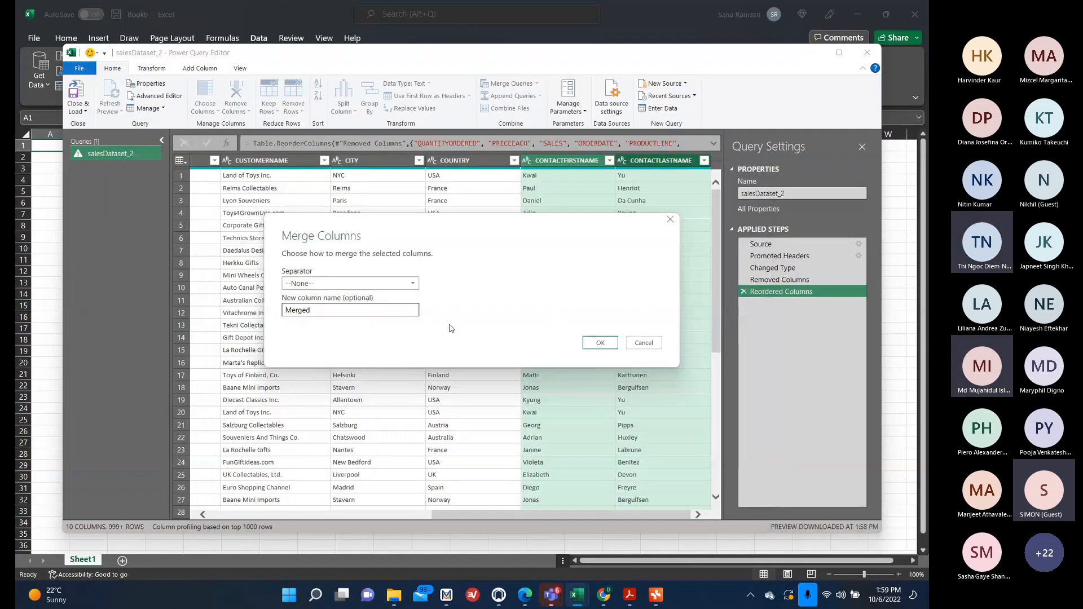
pyautogui.click(403, 284)
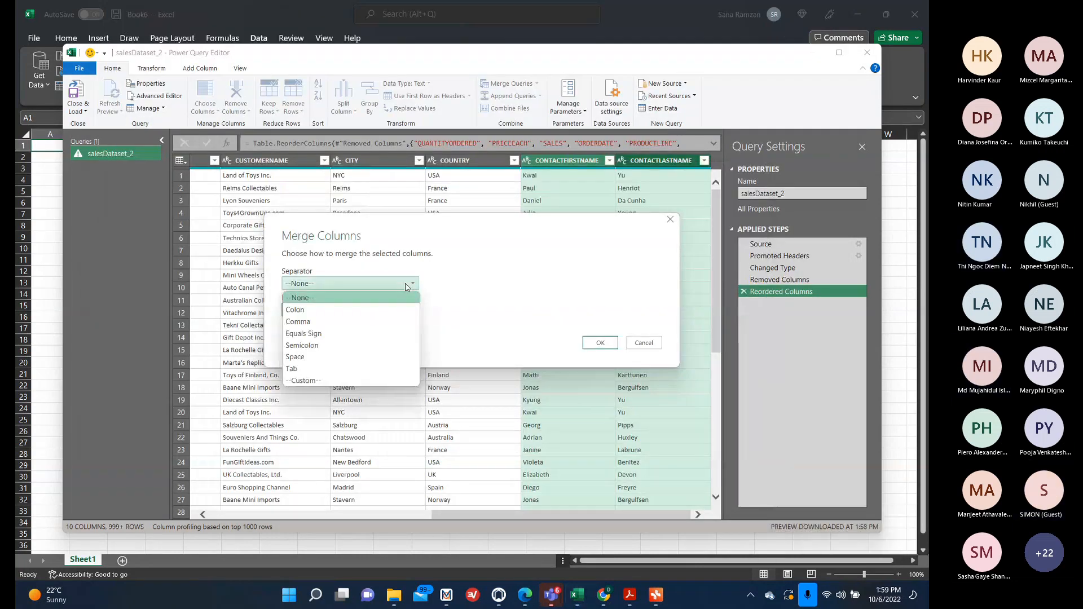
pyautogui.click(327, 357)
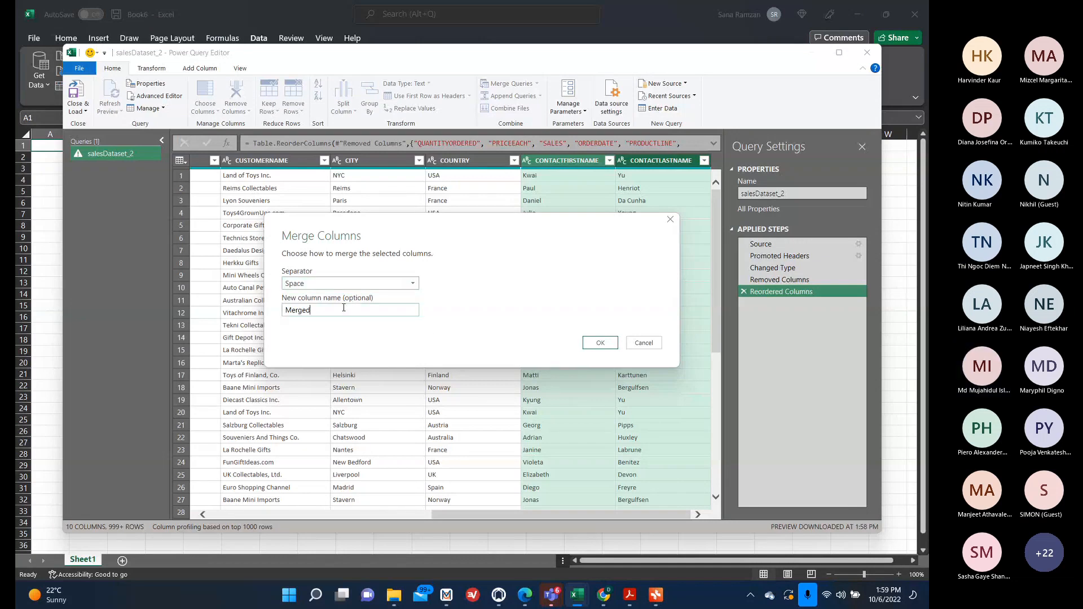
# Name the merged column Full Name and confirm the merge.
pyautogui.doubleClick(297, 311)
pyautogui.write('Full Name')
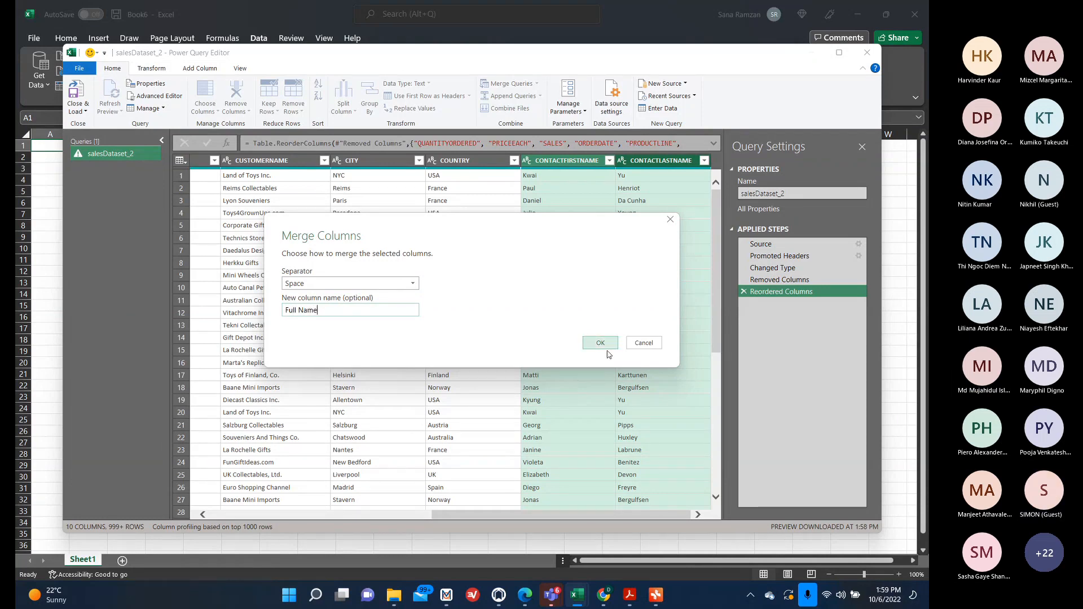
pyautogui.click(601, 345)
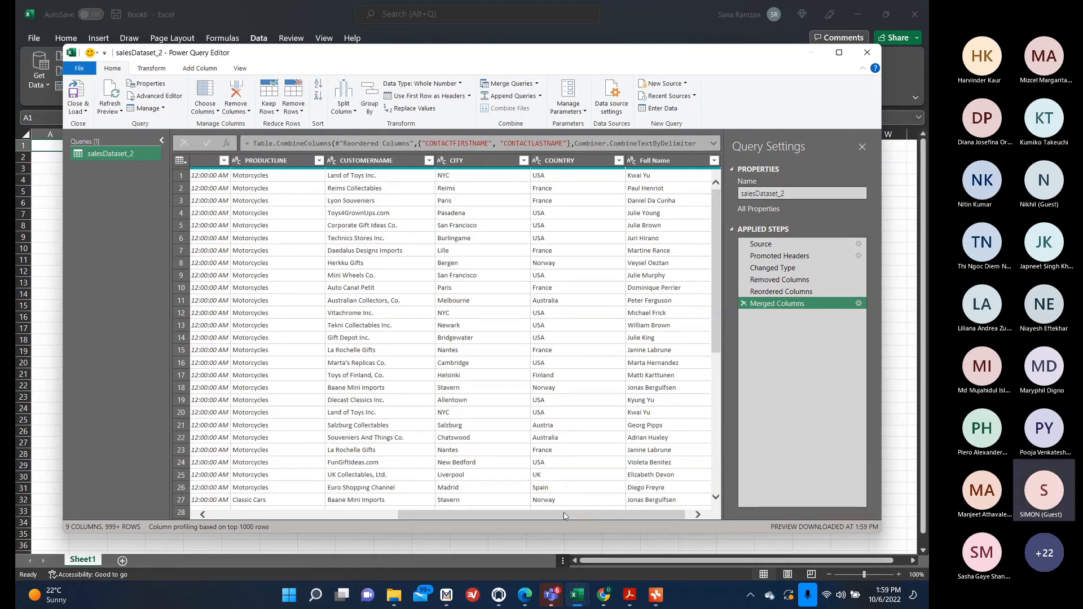
# Split the ORDERDATE column by delimiter, using Space and splitting at the left-most delimiter.
pyautogui.moveTo(564, 515); pyautogui.dragTo(339, 512)
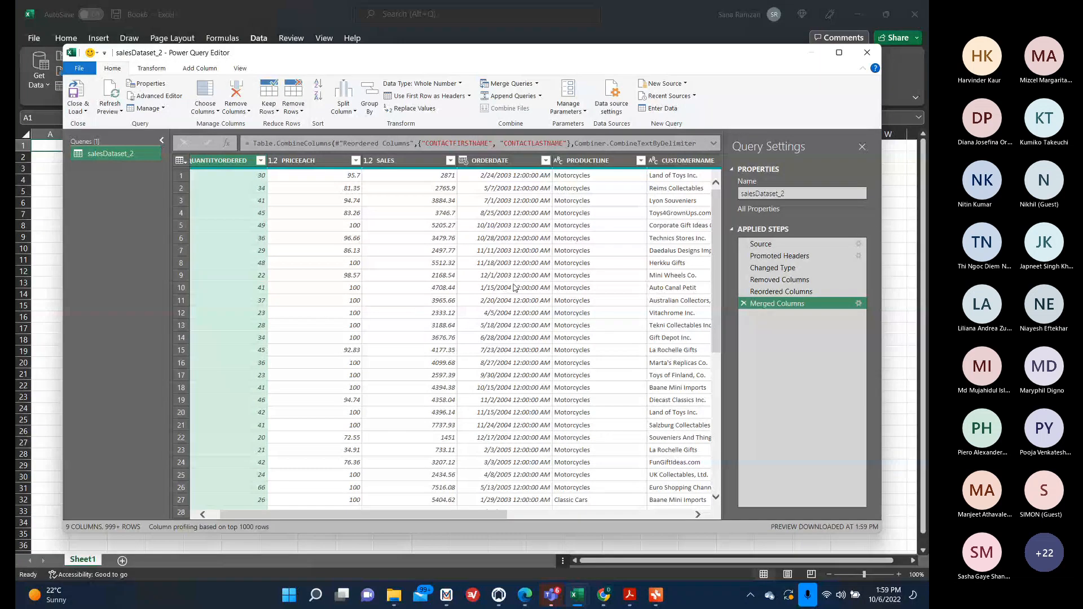
pyautogui.click(488, 161)
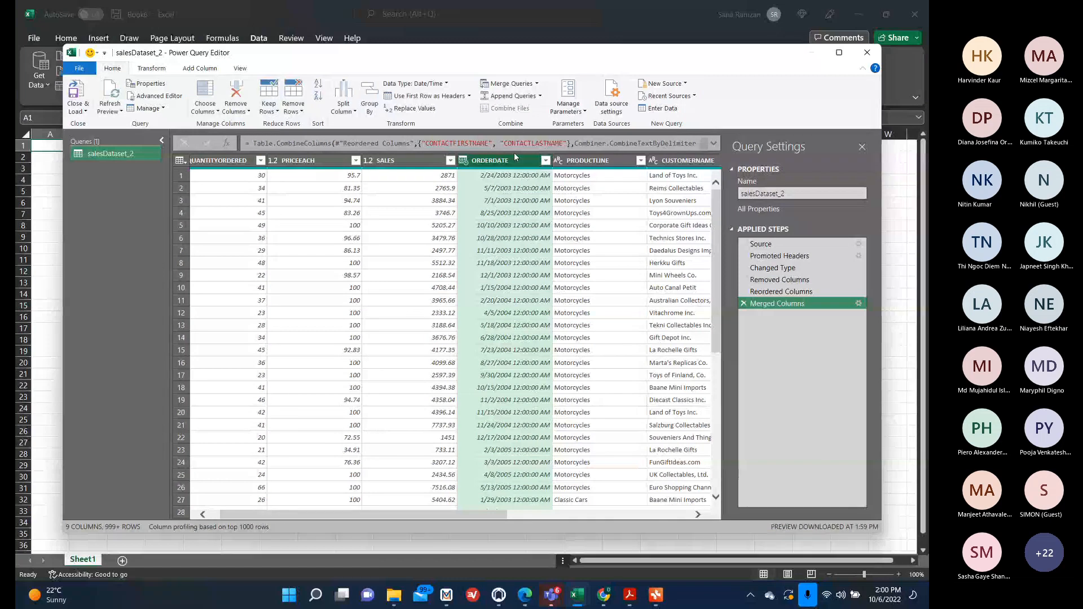
pyautogui.rightClick(515, 163)
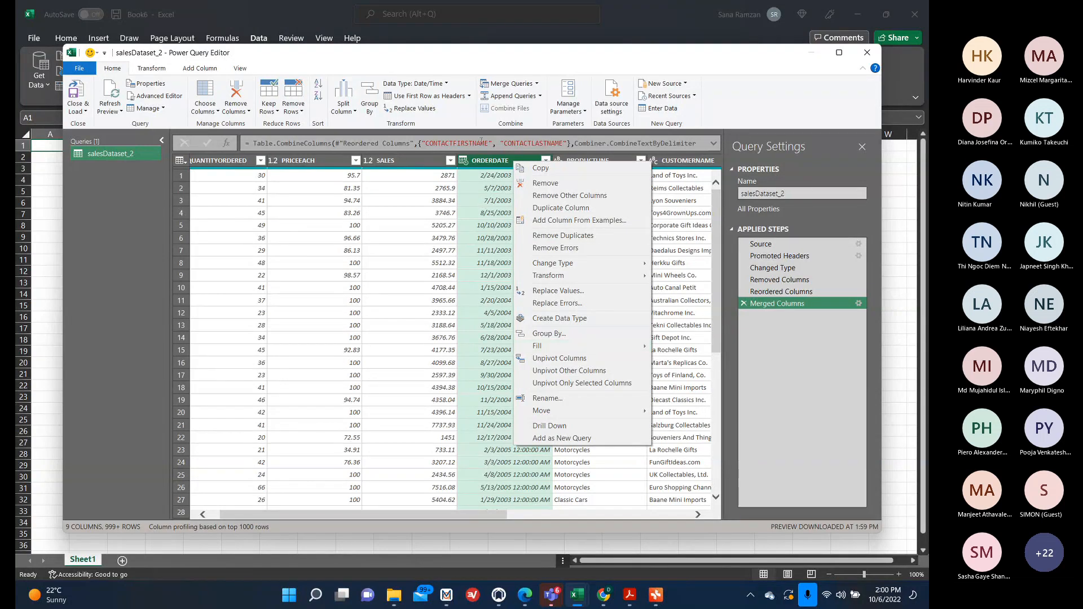
pyautogui.click(346, 95)
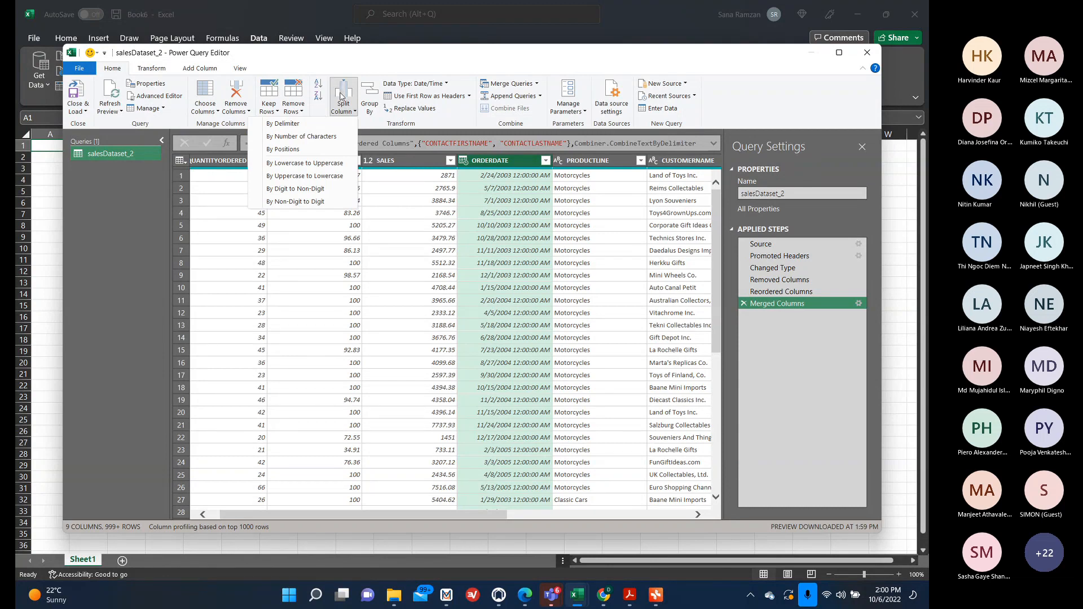
pyautogui.click(323, 124)
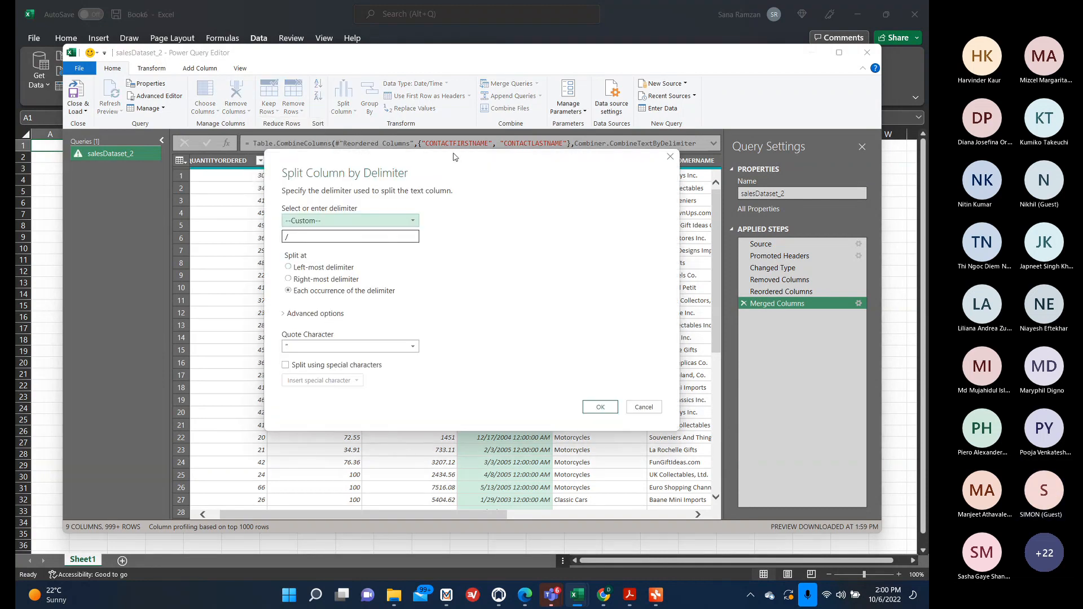
pyautogui.moveTo(455, 165); pyautogui.dragTo(457, 239)
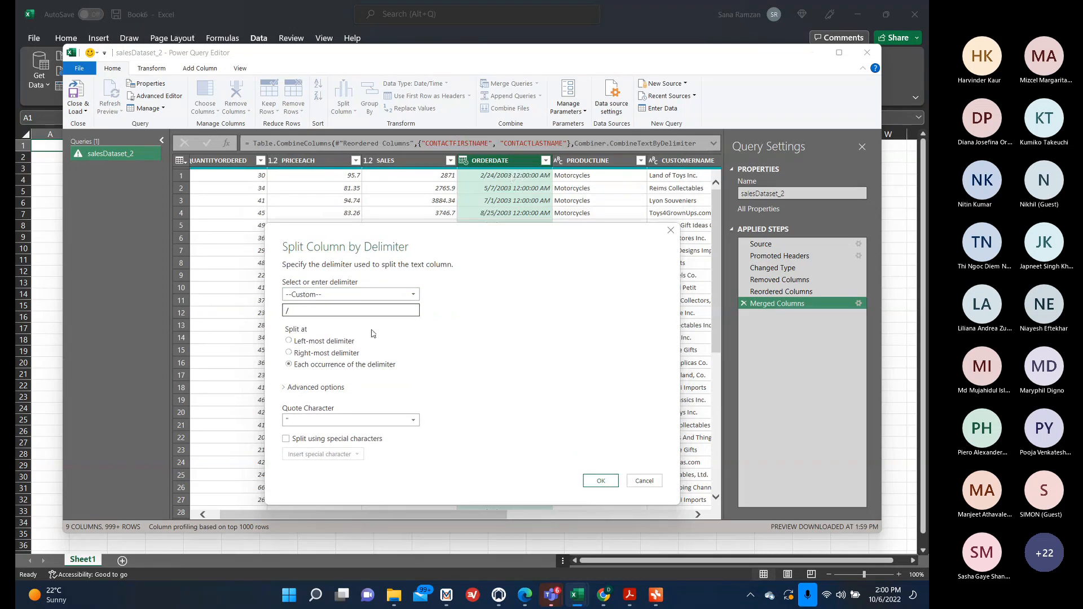
pyautogui.click(350, 295)
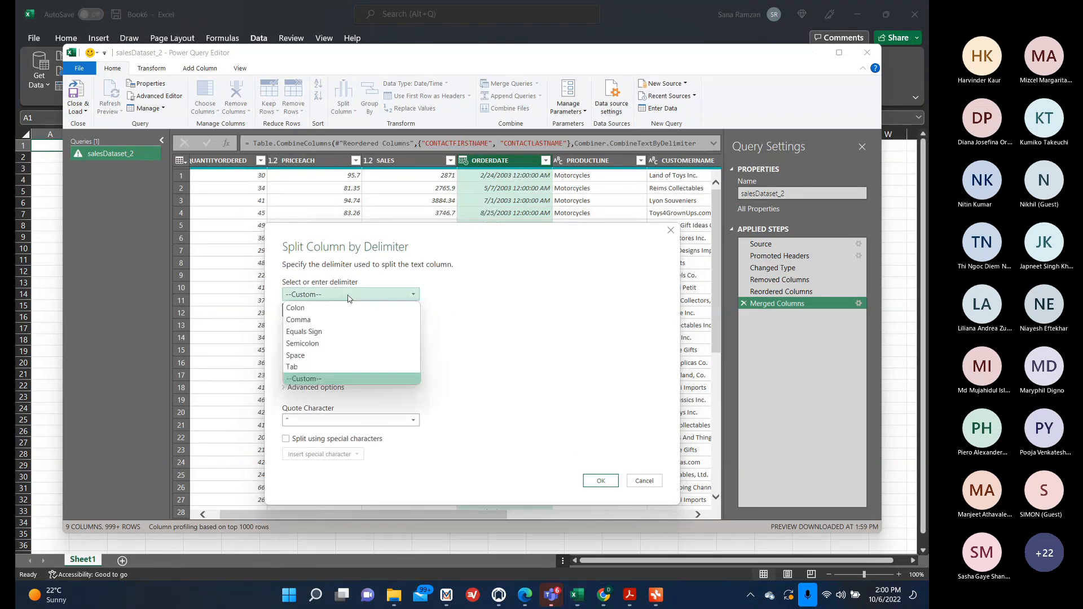
pyautogui.click(333, 357)
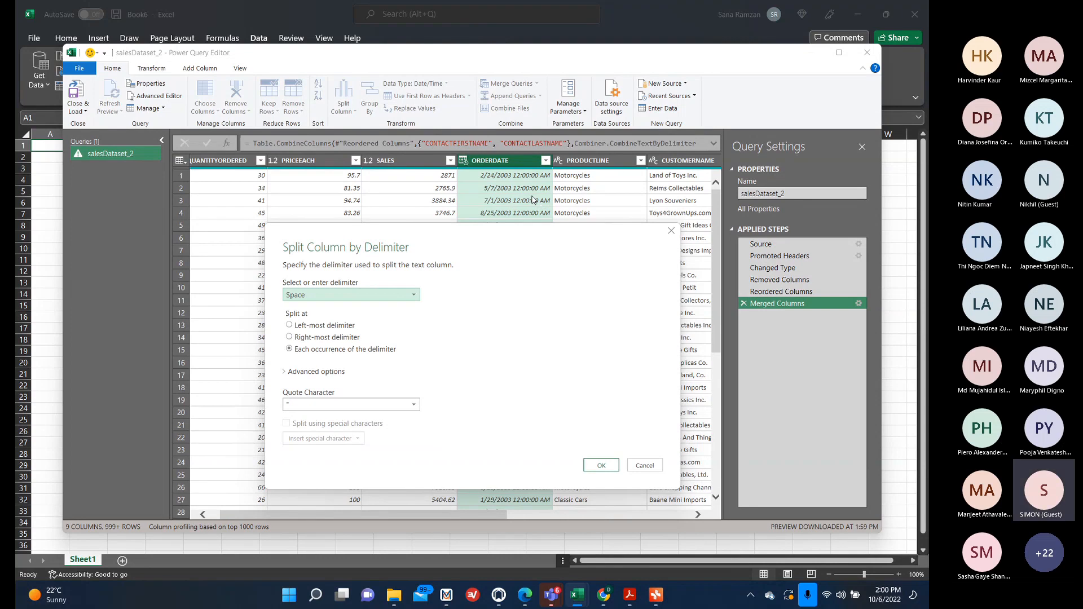
pyautogui.click(289, 325)
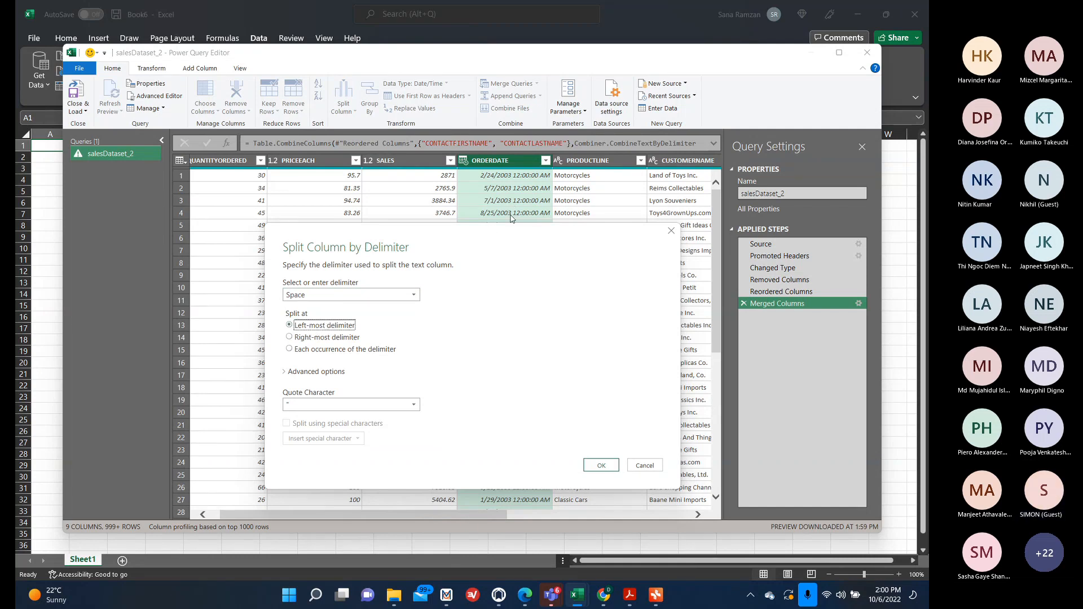
pyautogui.click(602, 465)
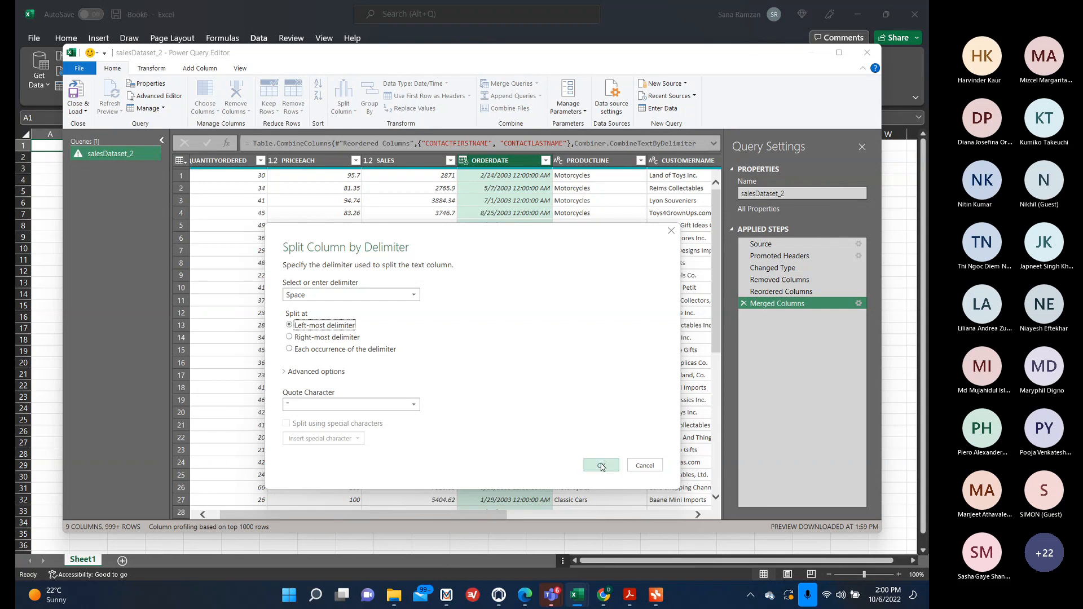
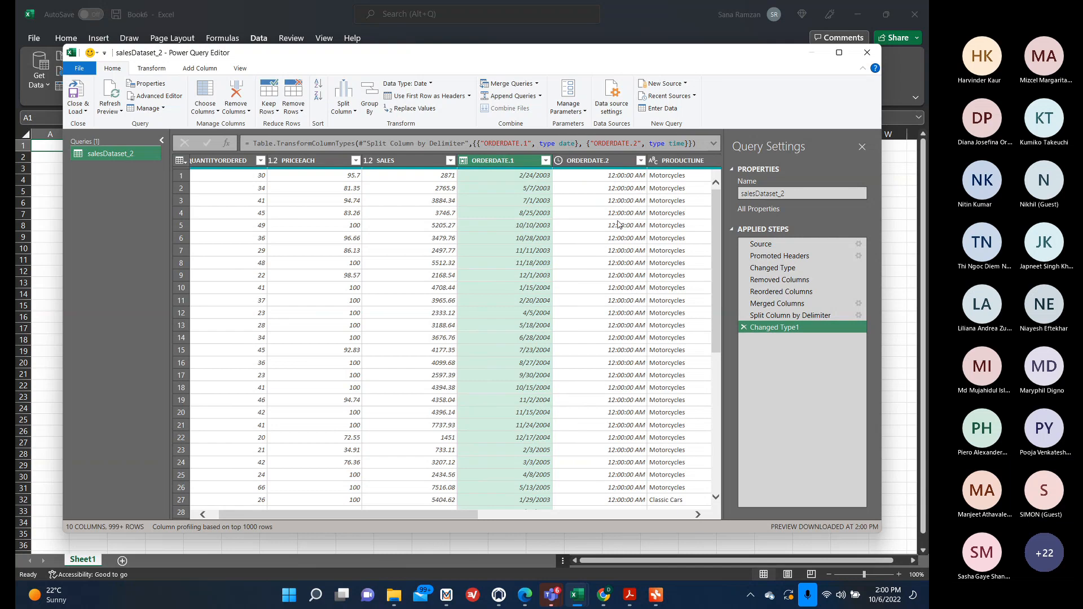
# Remove the ORDERDATE.2 time column from the query.
pyautogui.rightClick(612, 163)
pyautogui.click(642, 181)
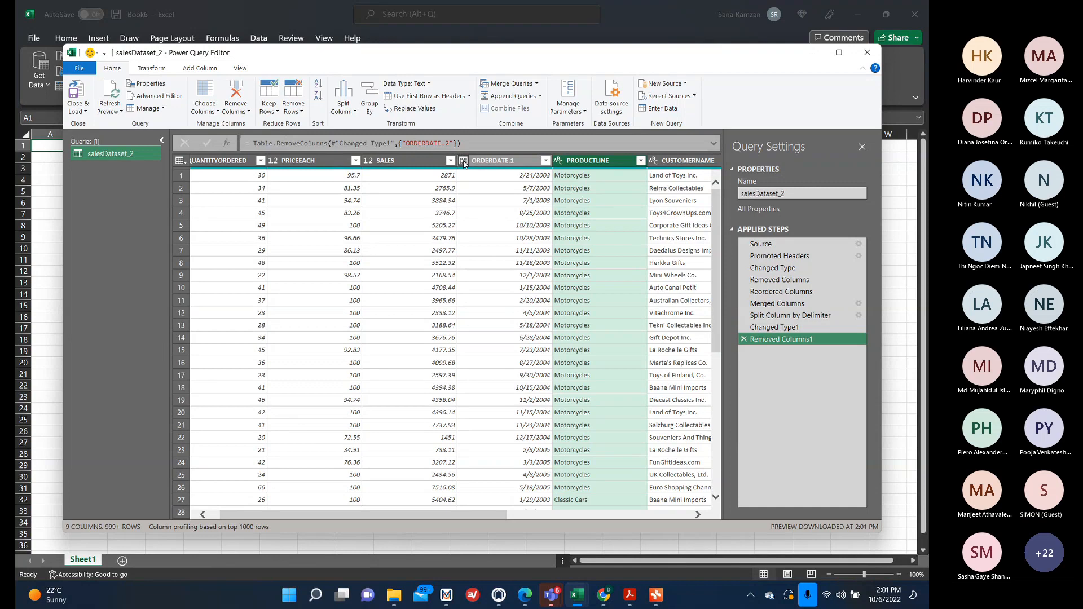
# Add a Year column extracted from the ORDERDATE.1 column.
pyautogui.click(509, 160)
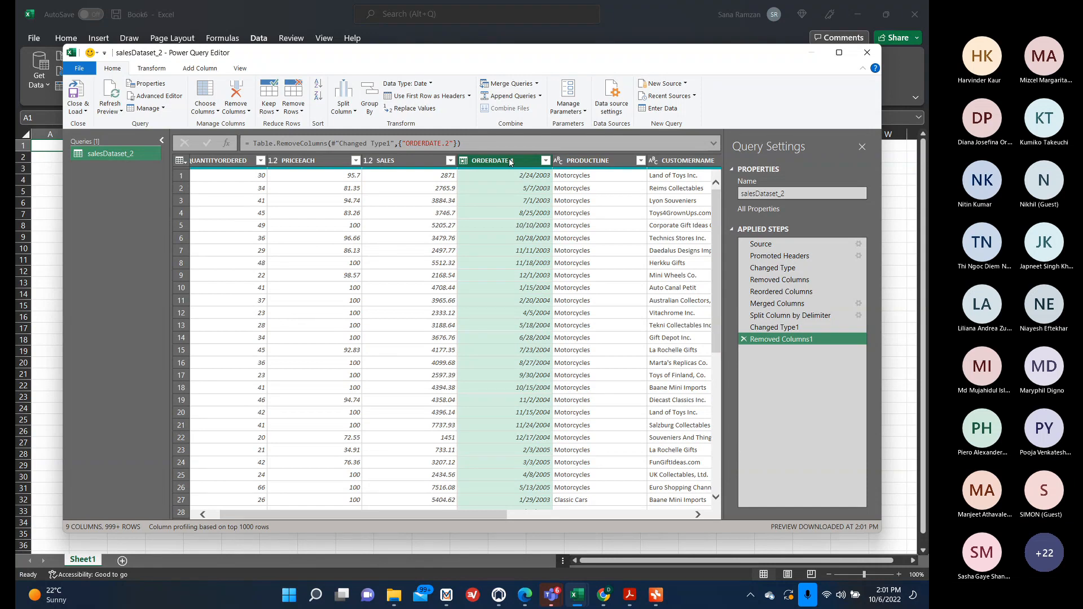
pyautogui.click(200, 69)
pyautogui.click(488, 112)
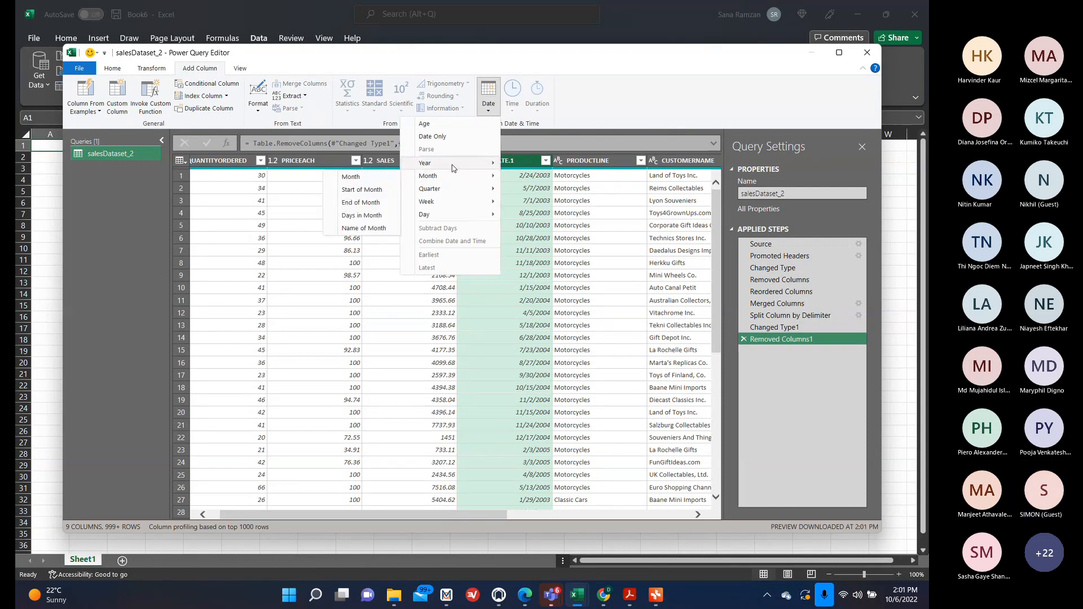
pyautogui.moveTo(452, 166)
pyautogui.click(370, 165)
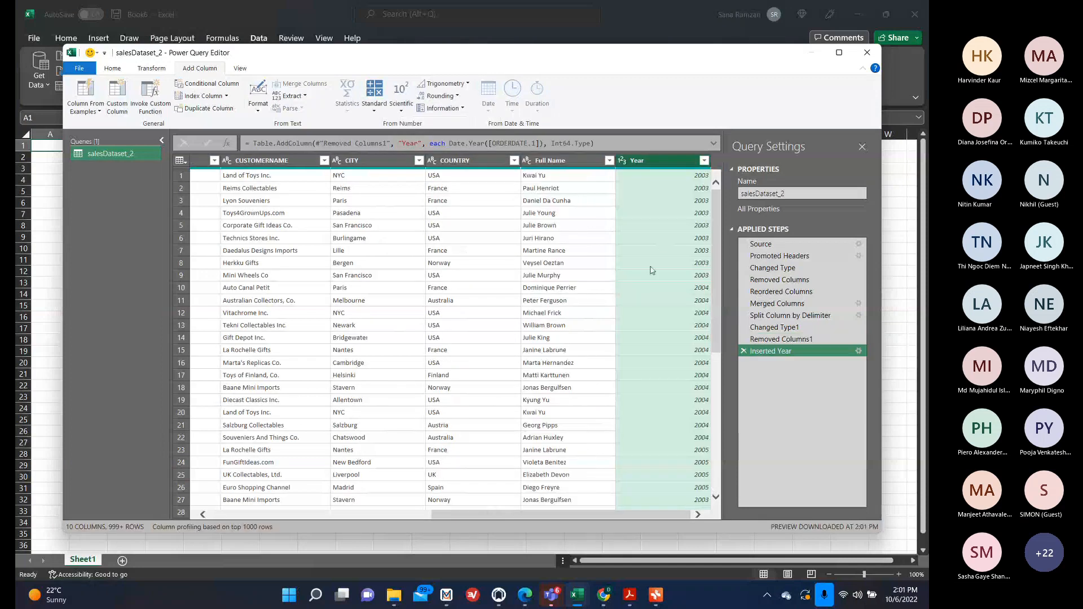
pyautogui.press('ctrl+super+Right')
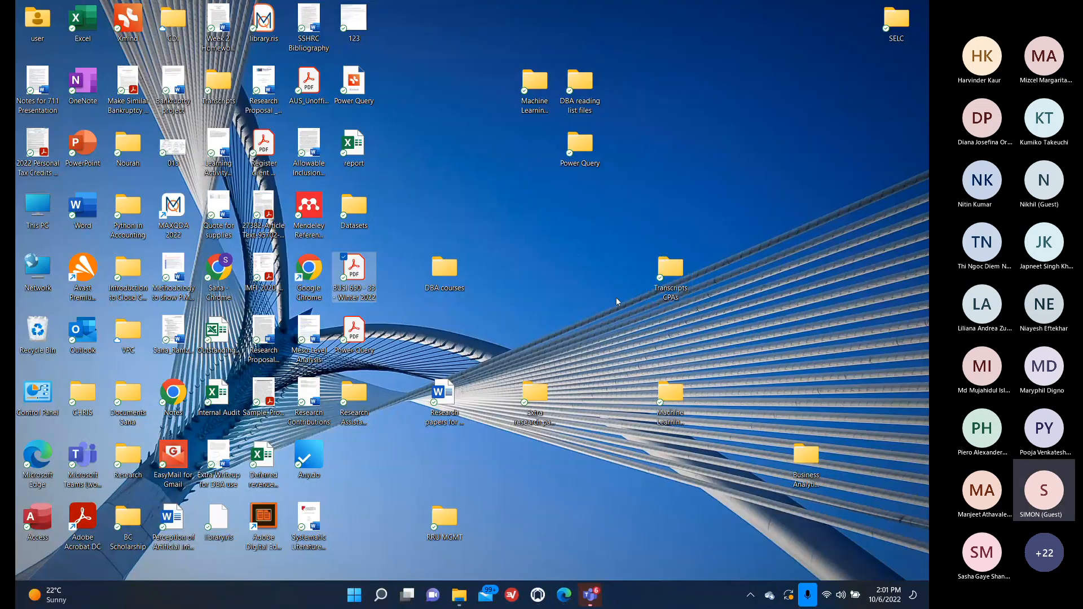
pyautogui.press('ctrl+super+Right')
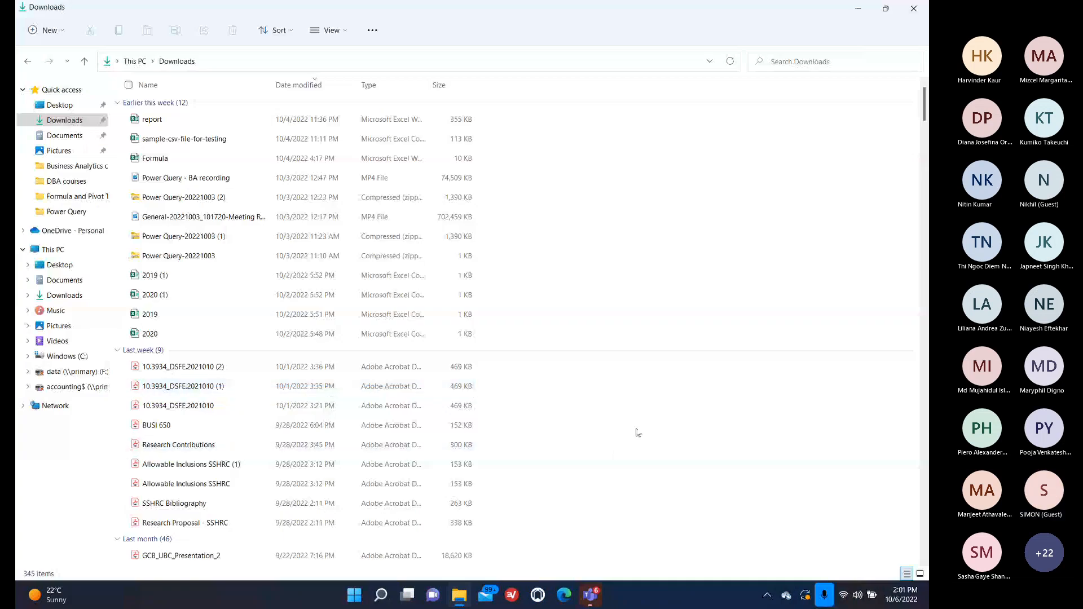
pyautogui.press('super+d')
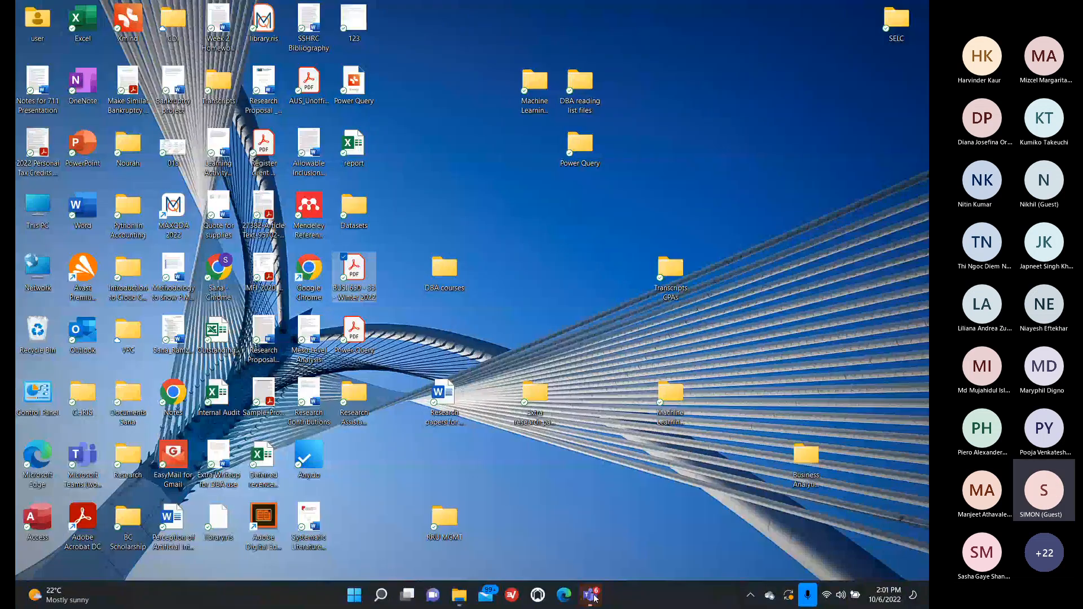
pyautogui.press('super+d')
pyautogui.press('ctrl+super+Left')
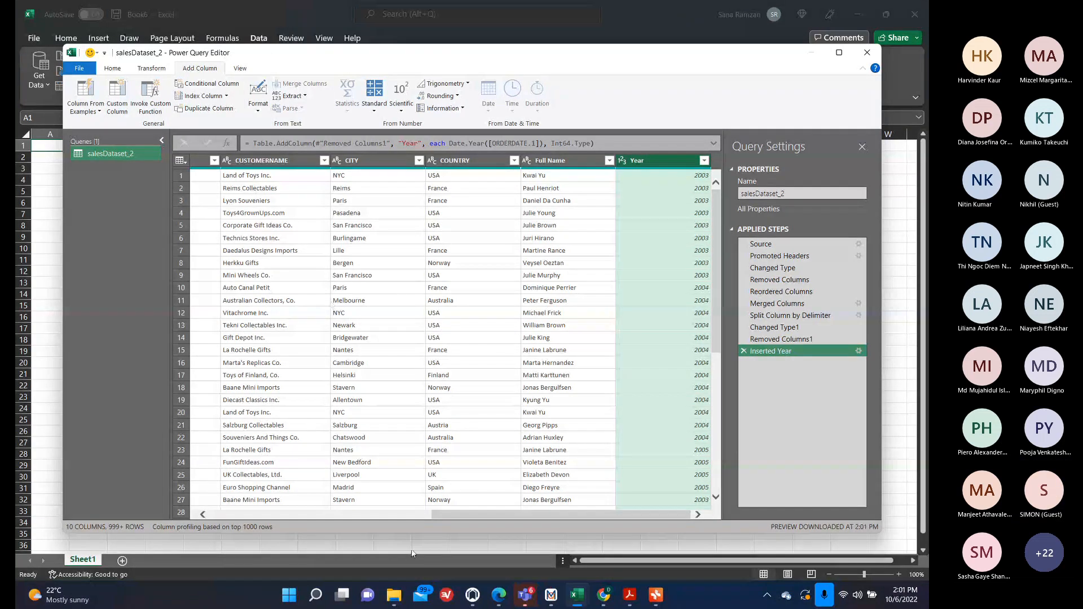
# Remove the ORDERDATE.1 column.
pyautogui.moveTo(447, 514); pyautogui.dragTo(243, 514)
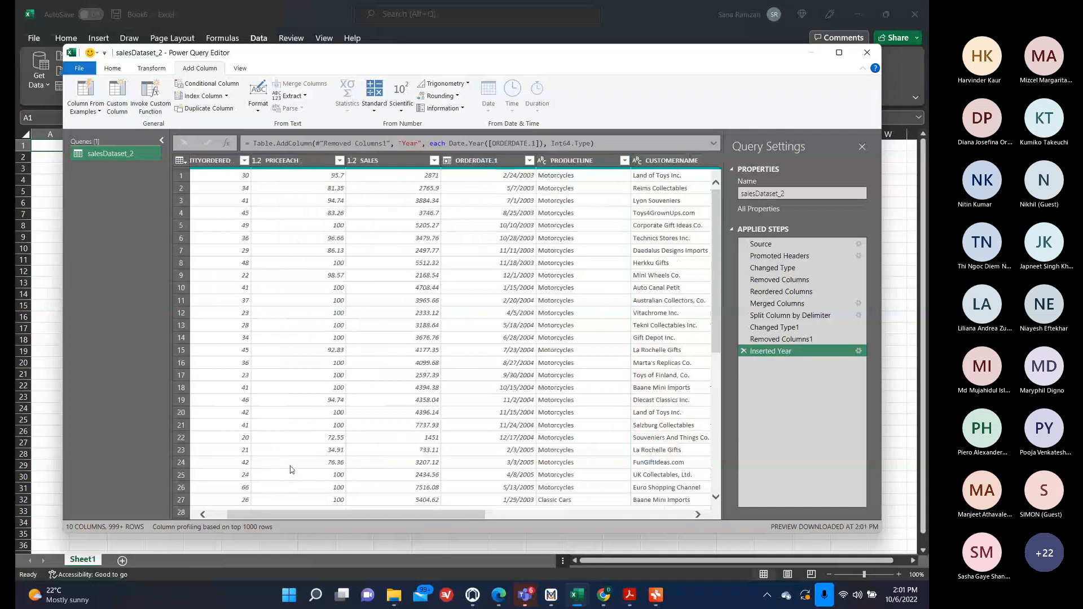
pyautogui.rightClick(489, 160)
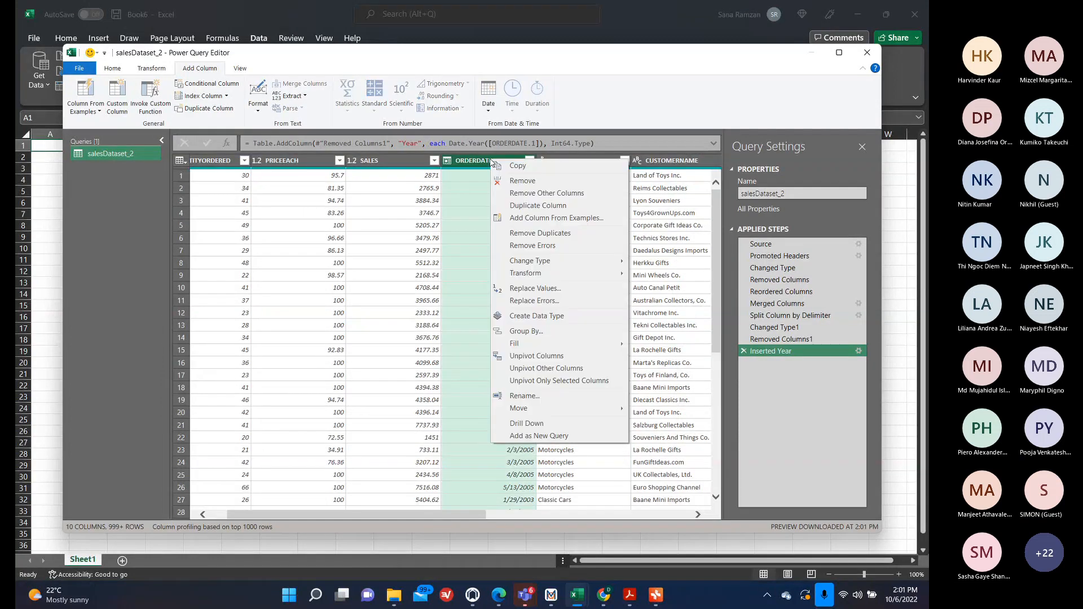
pyautogui.click(522, 180)
# Delete the Removed Columns2 and Inserted Year applied steps.
pyautogui.hscroll(5, 678, 273)
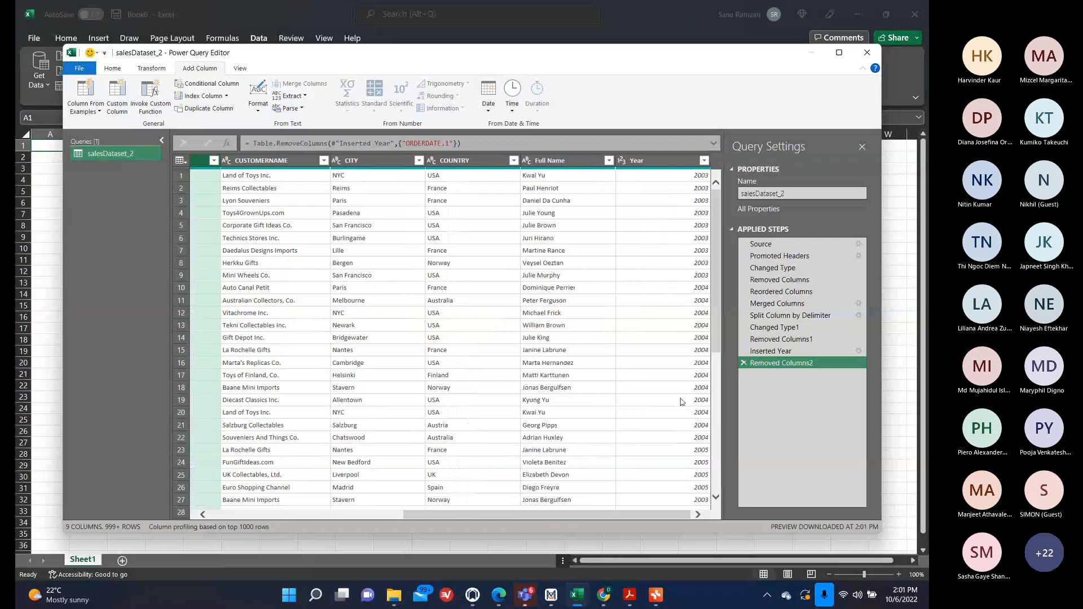
pyautogui.hscroll(-6, 673, 328)
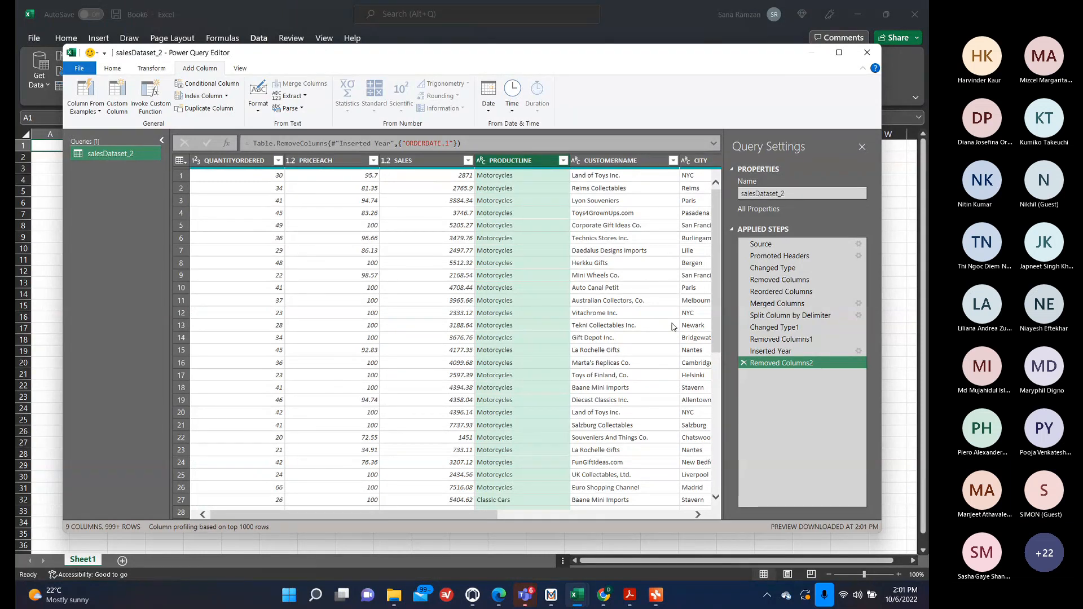
pyautogui.hscroll(5, 674, 328)
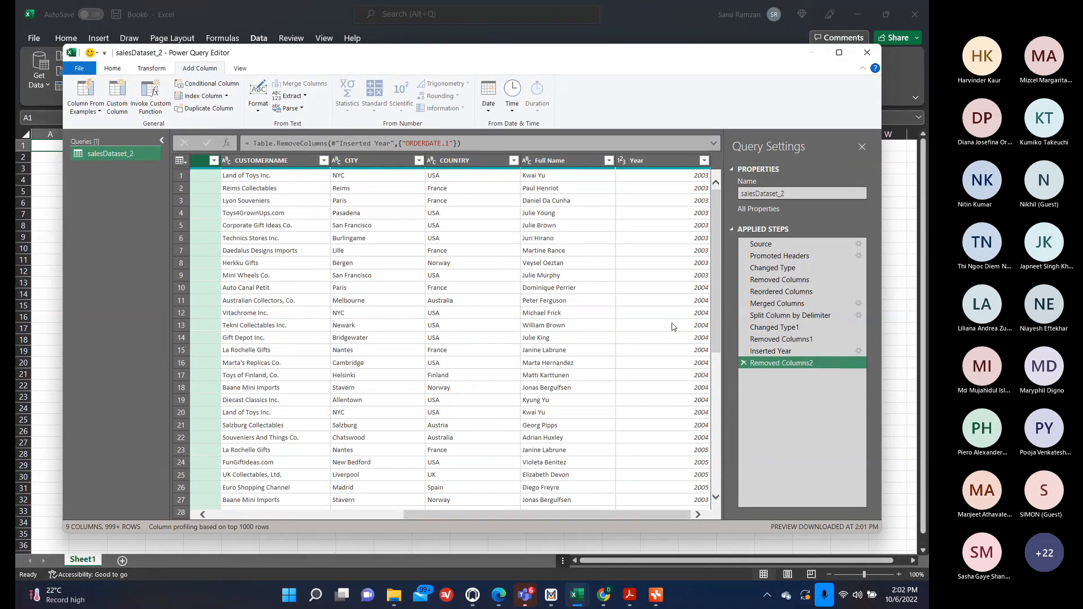
pyautogui.hscroll(-5, 673, 327)
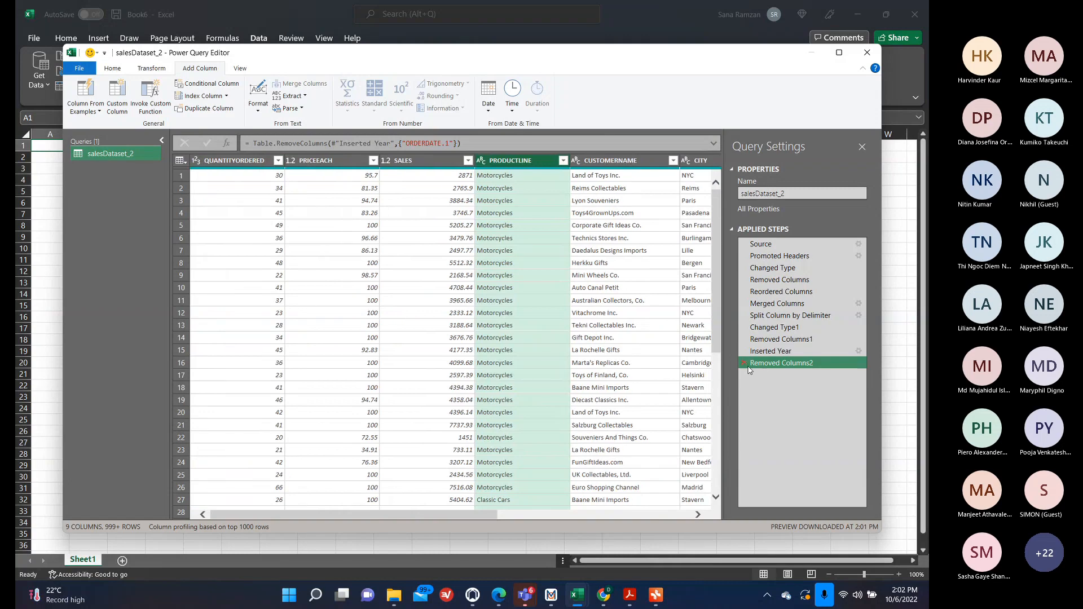
pyautogui.click(744, 363)
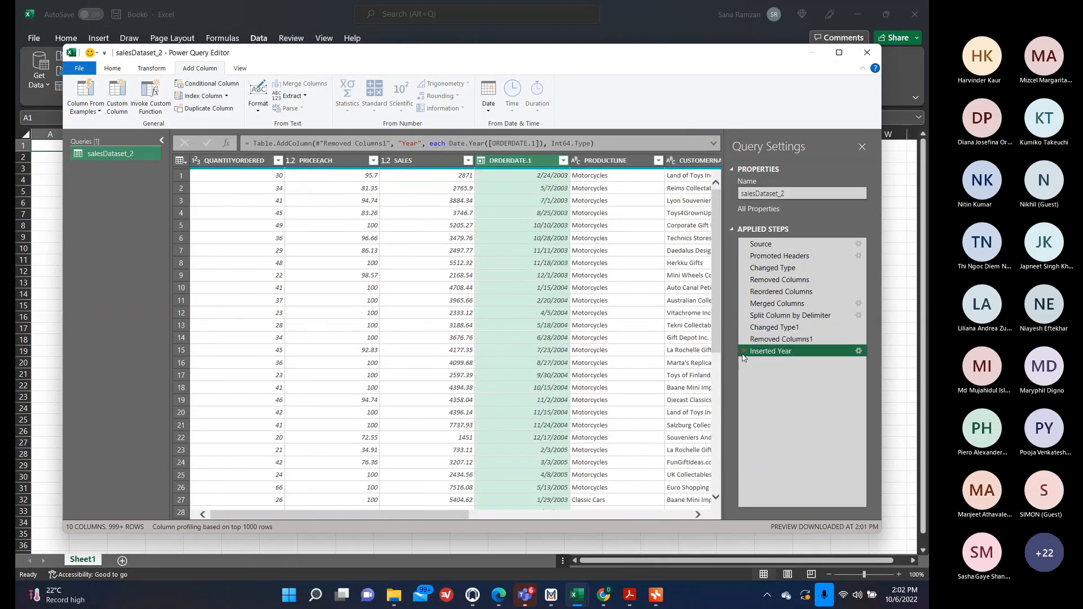
pyautogui.click(742, 352)
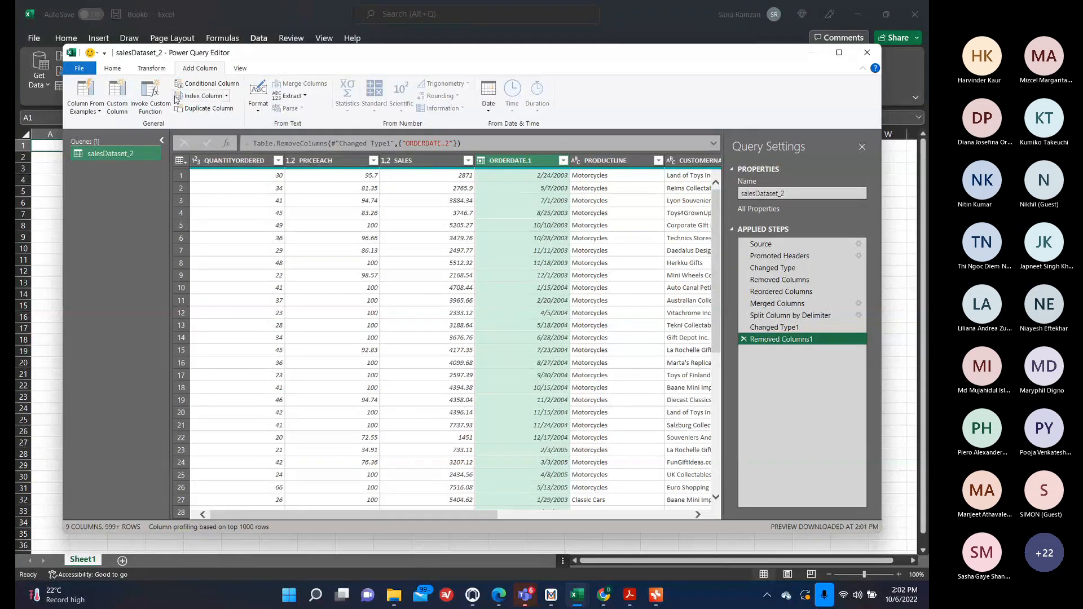
# Add a Year column extracted from the ORDERDATE.1 column.
pyautogui.click(151, 68)
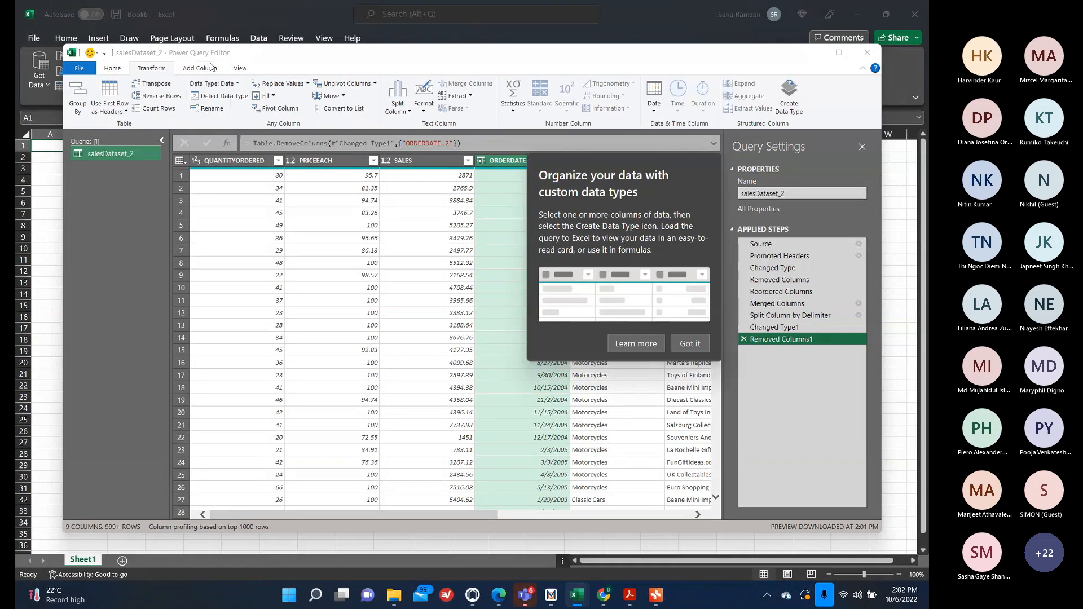
pyautogui.click(212, 67)
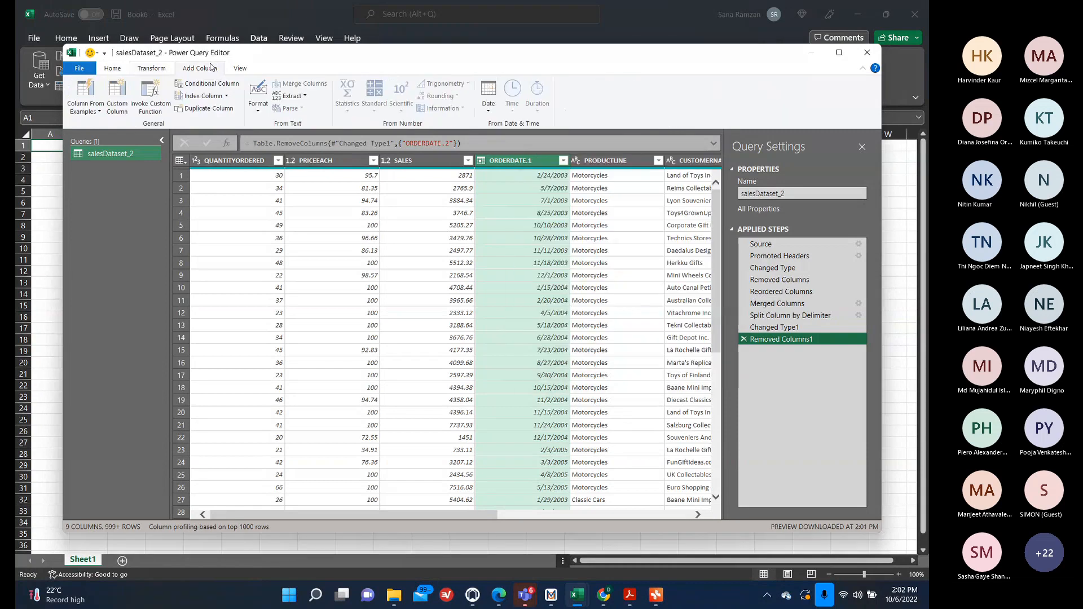
pyautogui.click(490, 105)
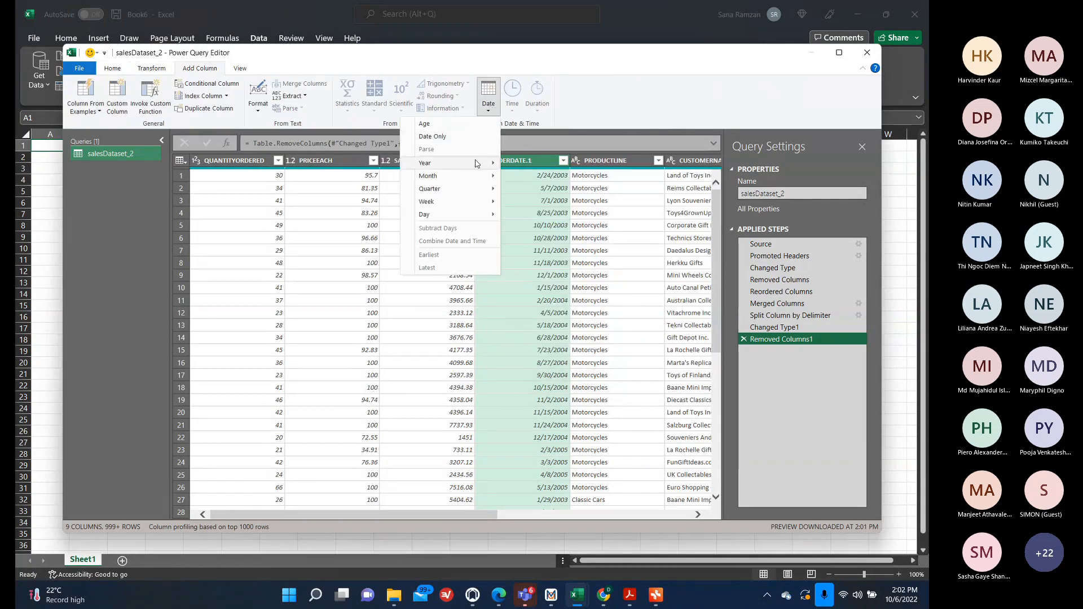
pyautogui.moveTo(466, 168)
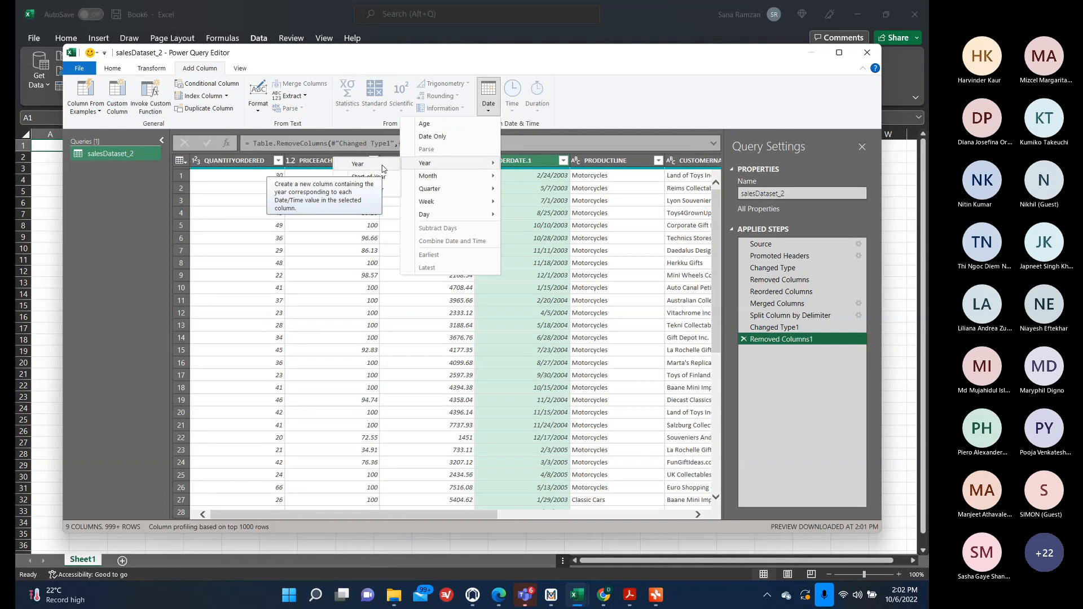
pyautogui.click(358, 164)
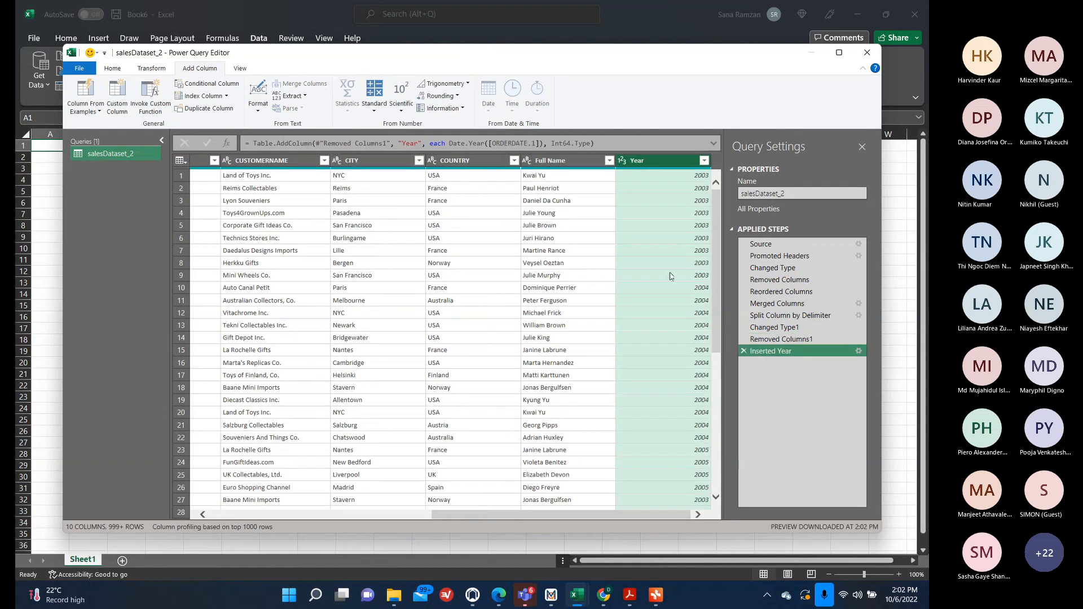
# Remove the ORDERDATE.1 column, keeping the new Year column.
pyautogui.hscroll(-5, 612, 515)
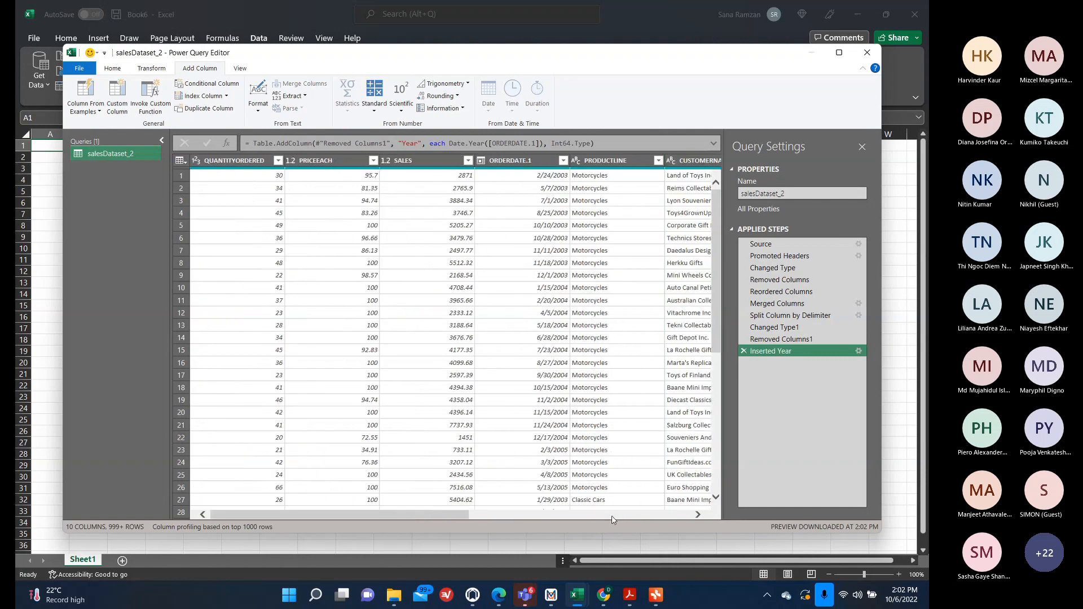
pyautogui.rightClick(529, 162)
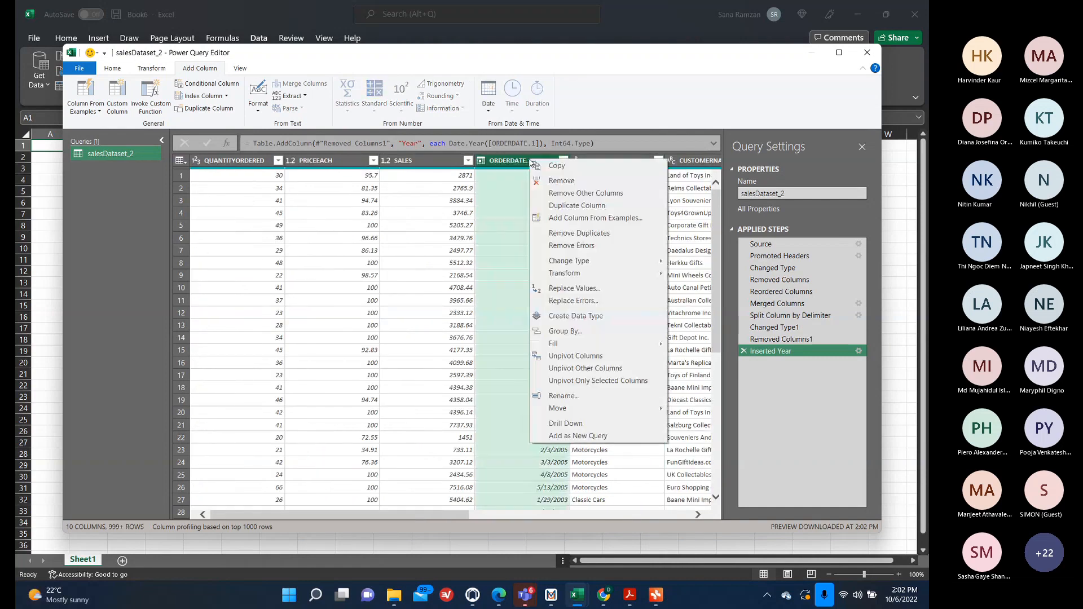
pyautogui.click(582, 182)
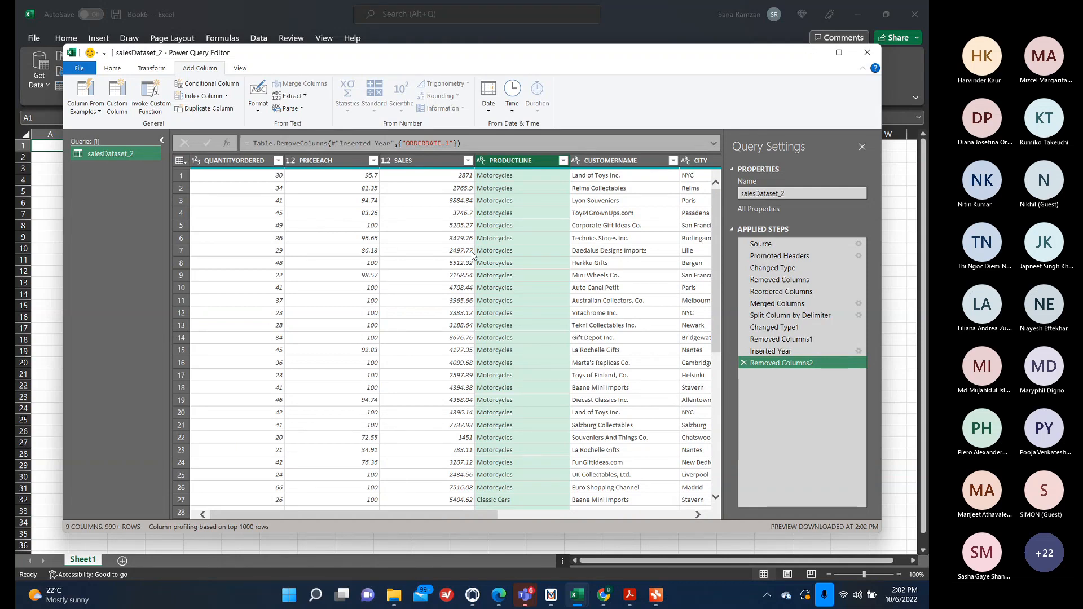
# Open Word and create a new blank document.
pyautogui.click(315, 595)
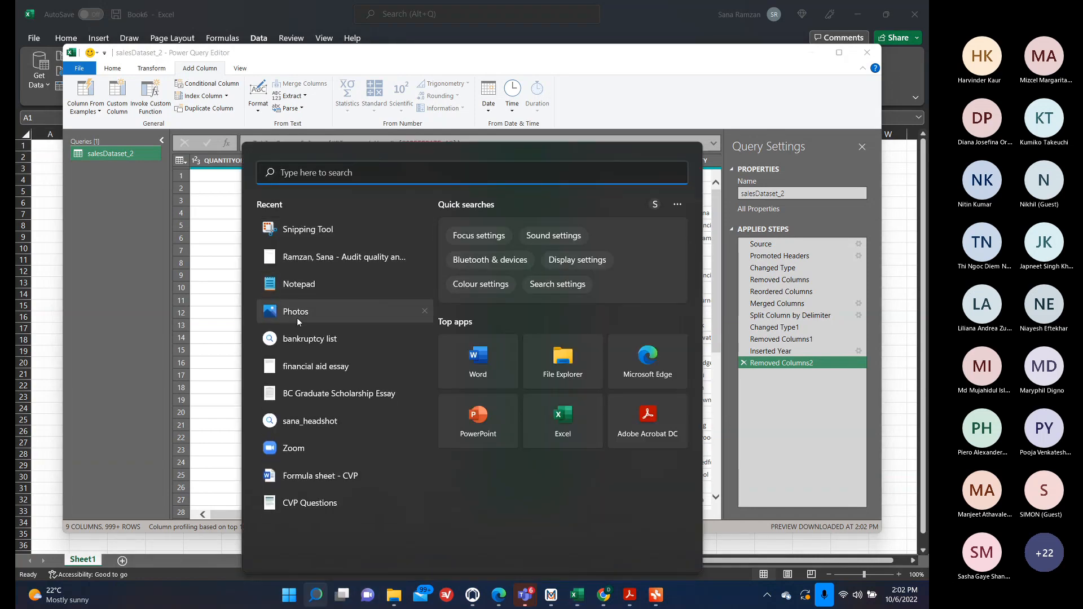
pyautogui.write('word')
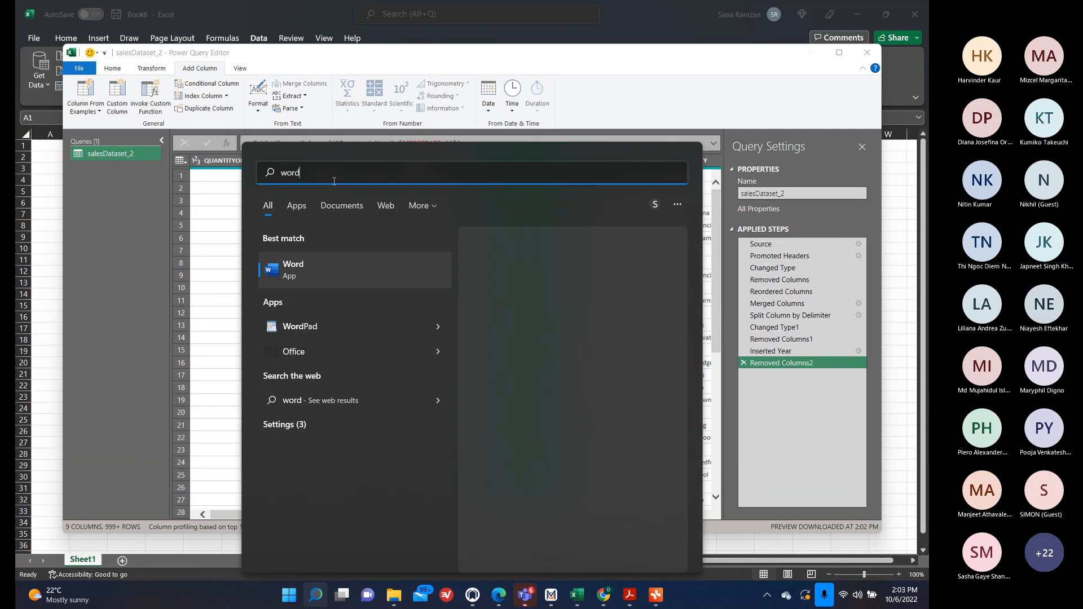
pyautogui.click(313, 262)
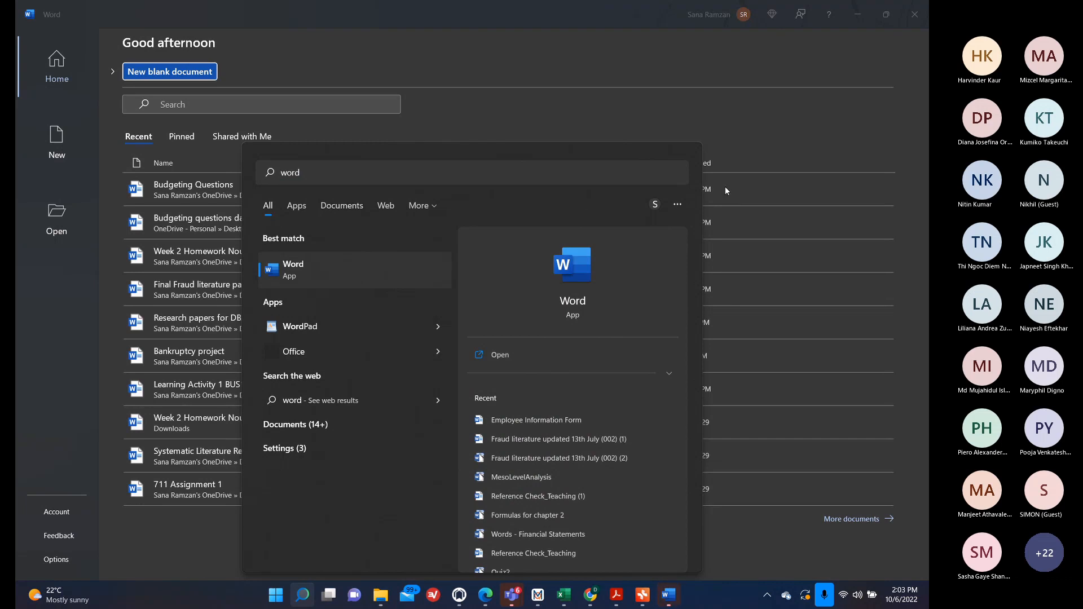
pyautogui.click(454, 74)
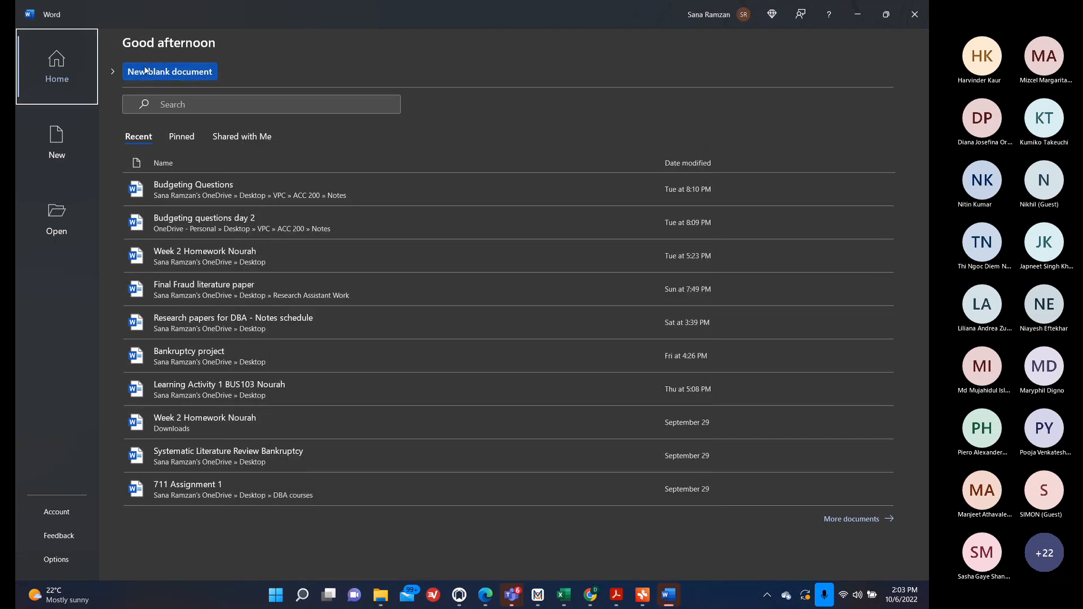
pyautogui.click(145, 70)
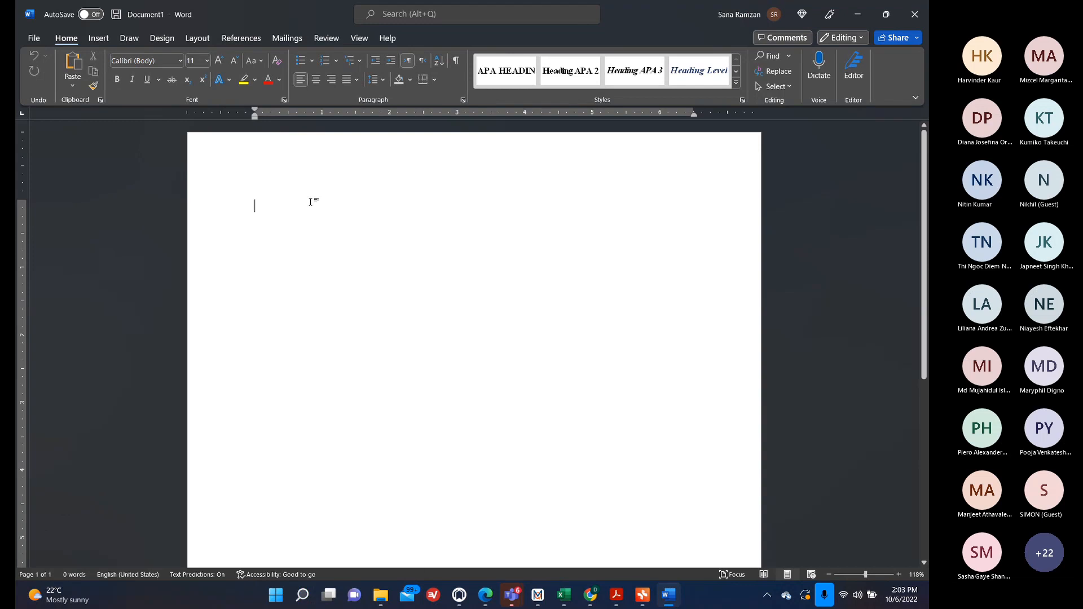
# Write the line Sales – Cost = Profit and start a new line.
pyautogui.write('Sales -')
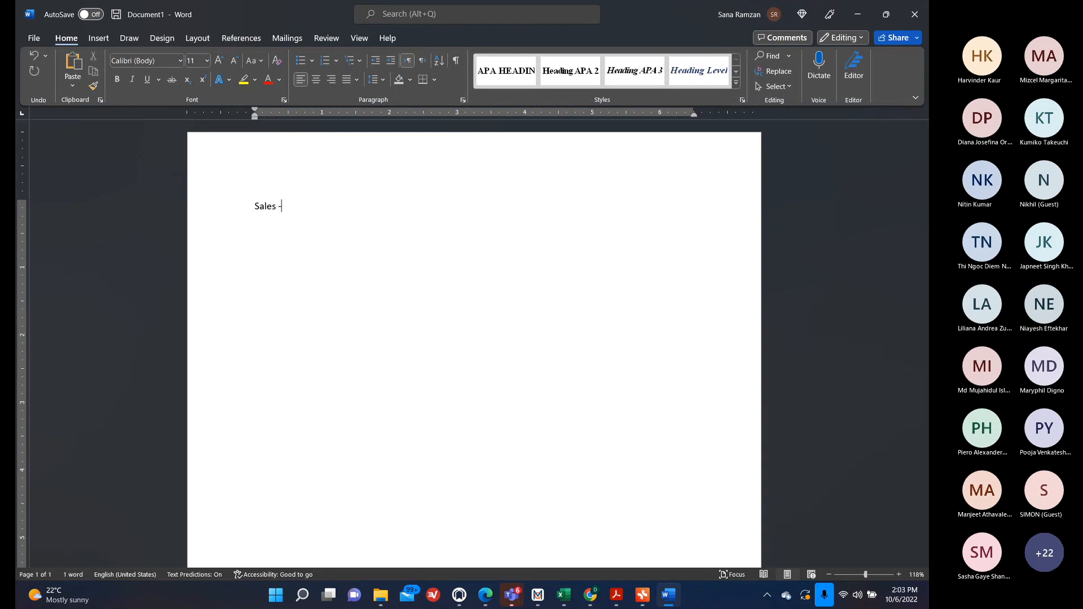
pyautogui.write(' COGS')
pyautogui.press('BackSpace')
pyautogui.press('BackSpace')
pyautogui.press('BackSpace')
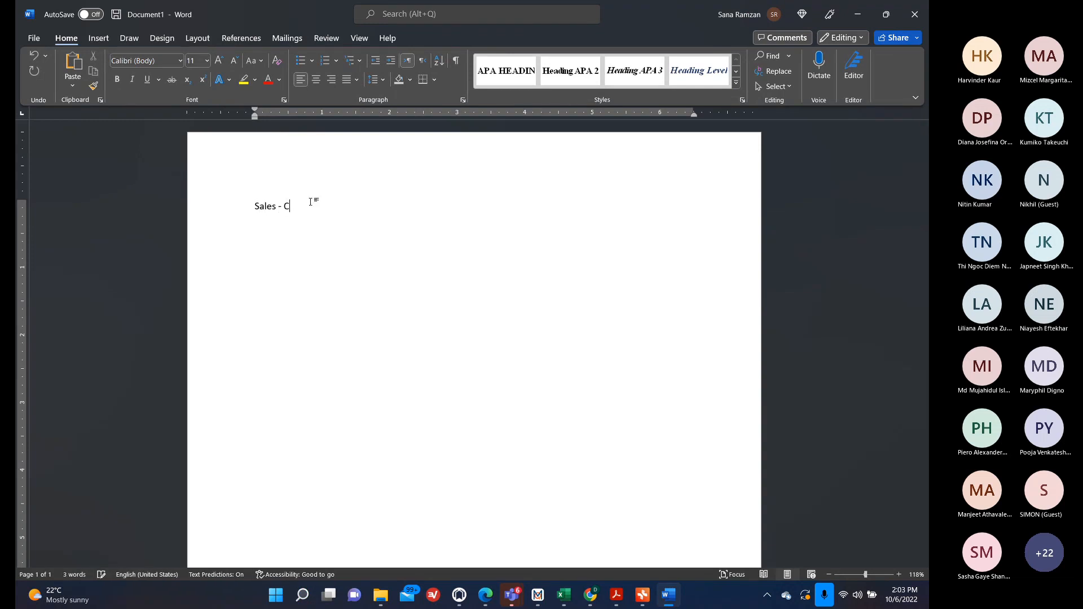
pyautogui.write('ost = Profit')
pyautogui.press('Return')
# Write the line Cost = 30% of sales = 0.30 * Sales.
pyautogui.write('Cost = 8..')
pyautogui.press('BackSpace')
pyautogui.press('BackSpace')
pyautogui.press('BackSpace')
pyautogui.write('30% of sales = 0.30')
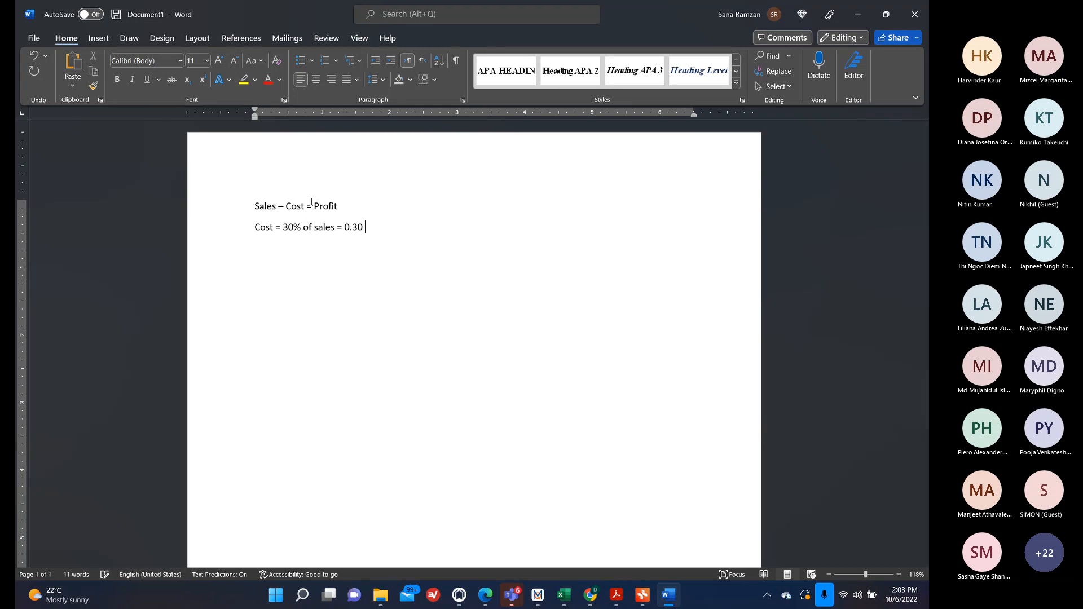
pyautogui.write(' * Sales ')
pyautogui.write('Profit ')
pyautogui.write('= Sales =-')
# Write the line Profit = Sales - Cost.
pyautogui.press('BackSpace')
pyautogui.write('- Cost')
pyautogui.press('BackSpace')
pyautogui.press('BackSpace')
pyautogui.press('BackSpace')
pyautogui.write('ost')
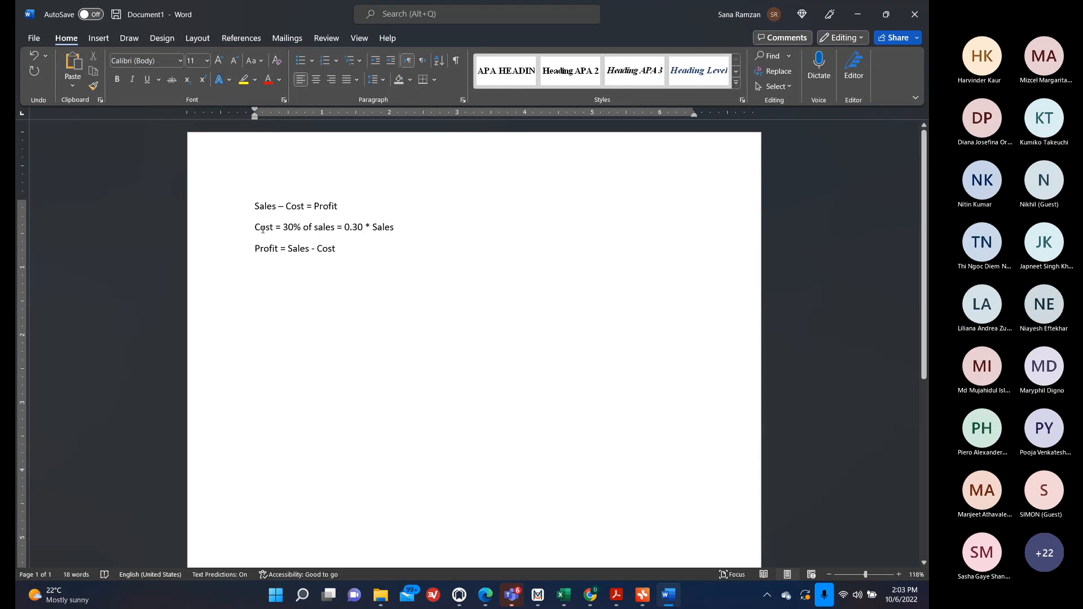
# Select the Cost = 30% of sales line and return to the Power Query Editor.
pyautogui.moveTo(255, 227); pyautogui.dragTo(394, 238)
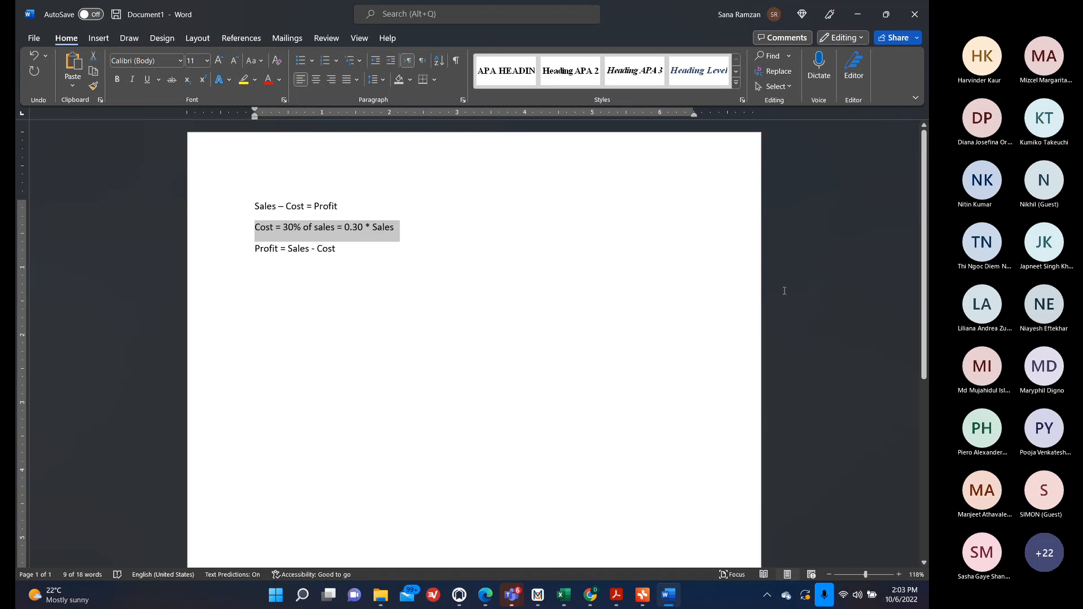
pyautogui.click(857, 18)
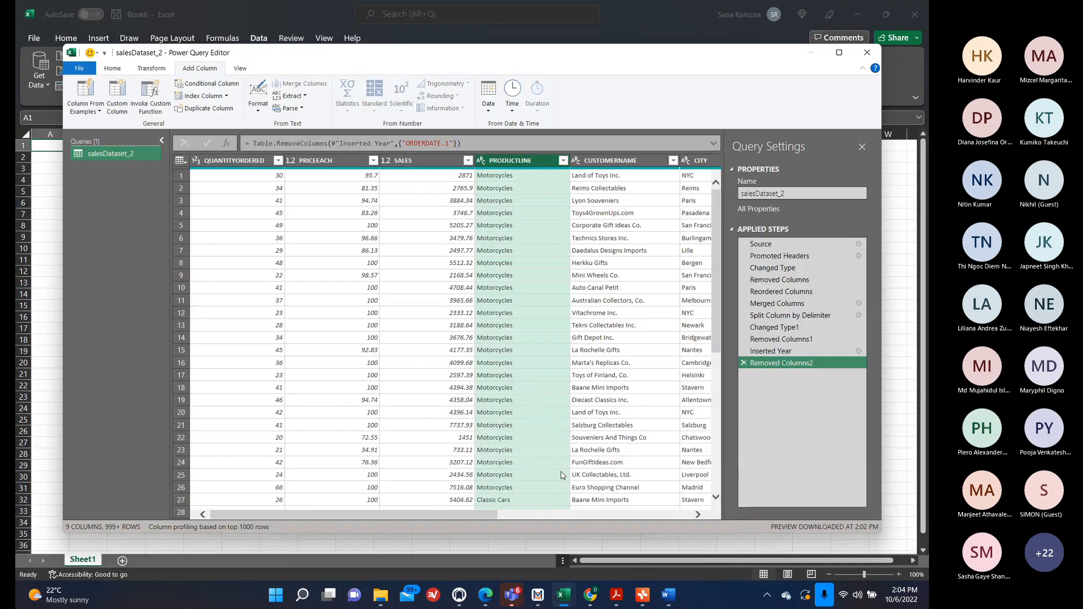
pyautogui.moveTo(512, 601)
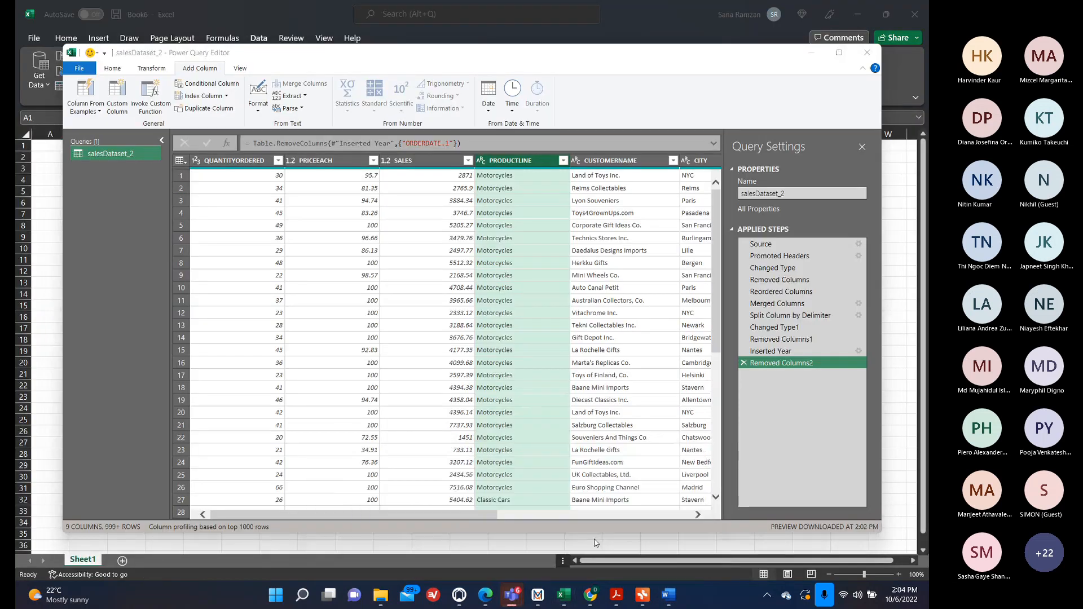
pyautogui.click(858, 527)
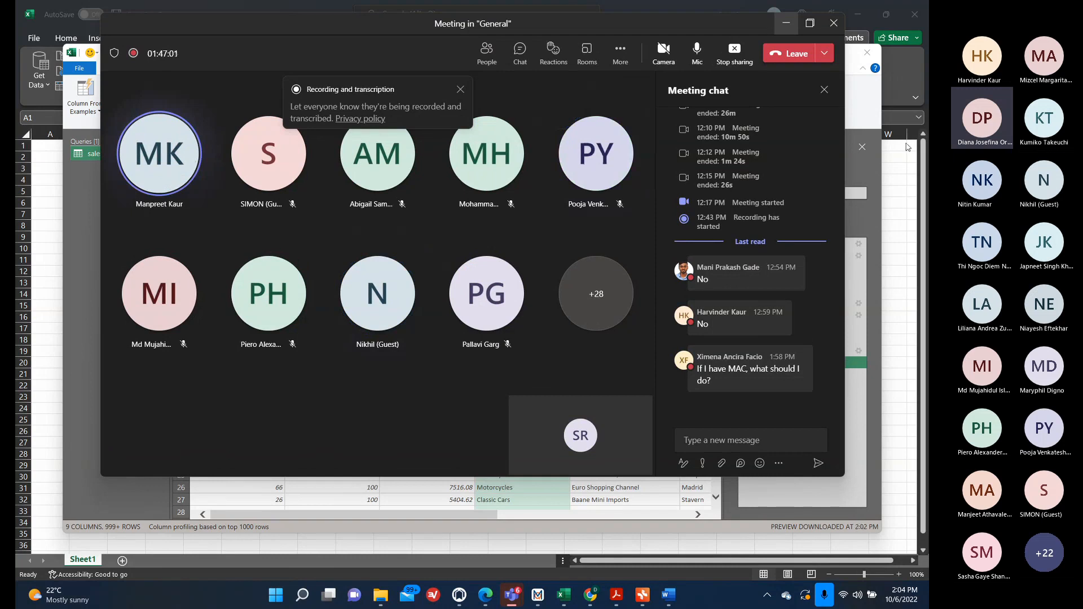
pyautogui.click(787, 24)
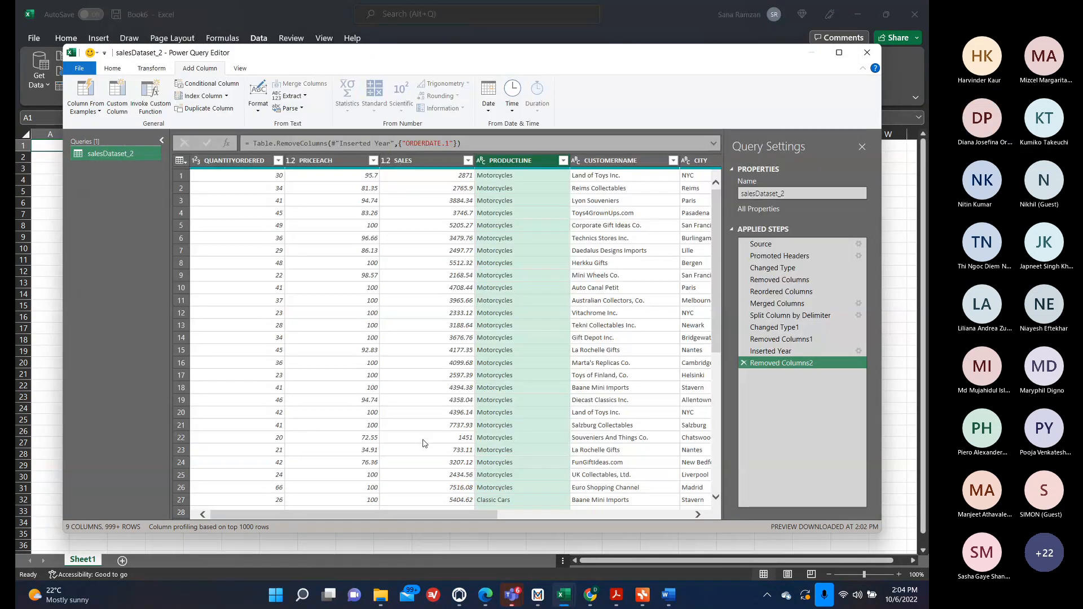
# Start a new custom column for the SALES data and name it Cost.
pyautogui.moveTo(413, 512); pyautogui.dragTo(256, 539)
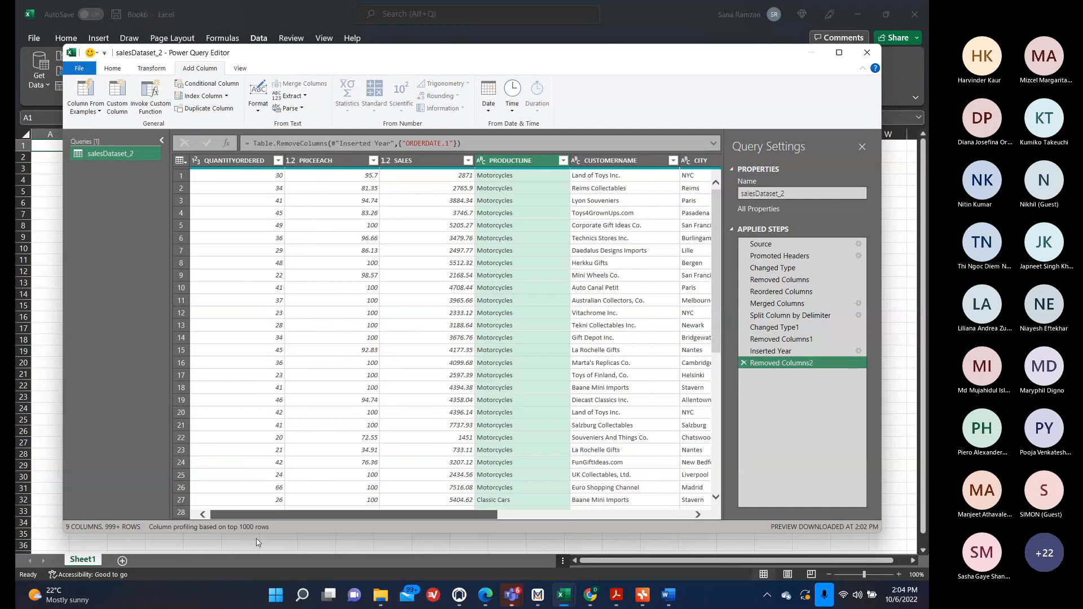
pyautogui.click(414, 160)
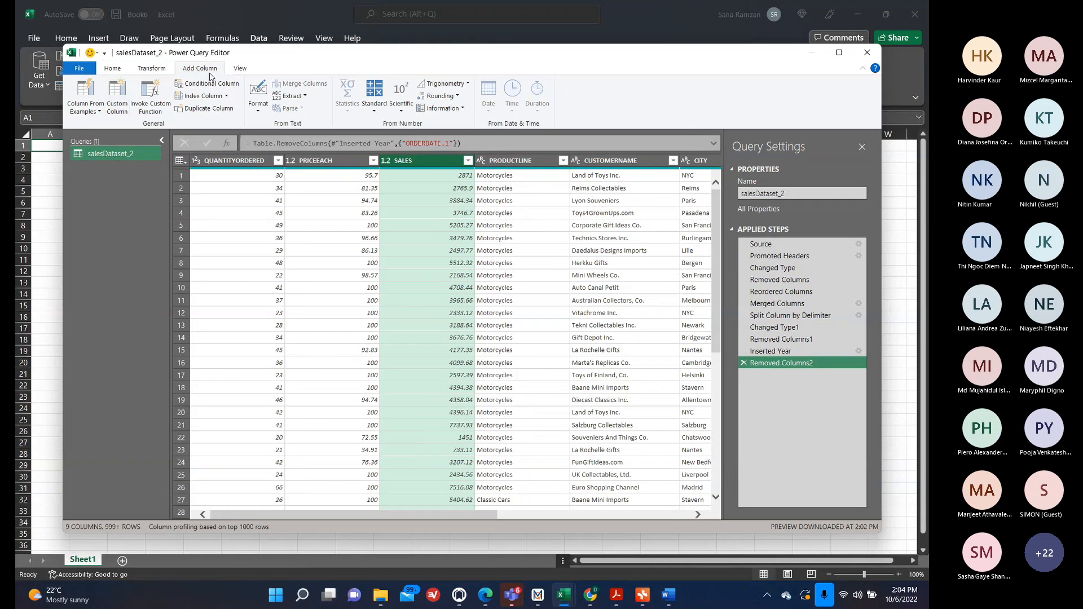
pyautogui.click(122, 112)
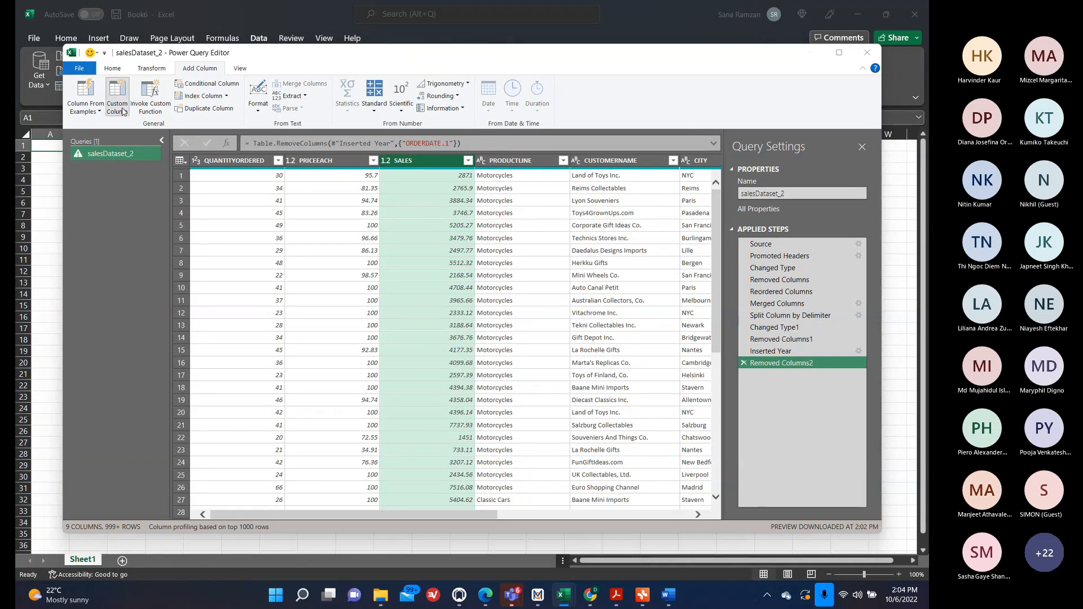
pyautogui.moveTo(317, 232); pyautogui.dragTo(223, 232)
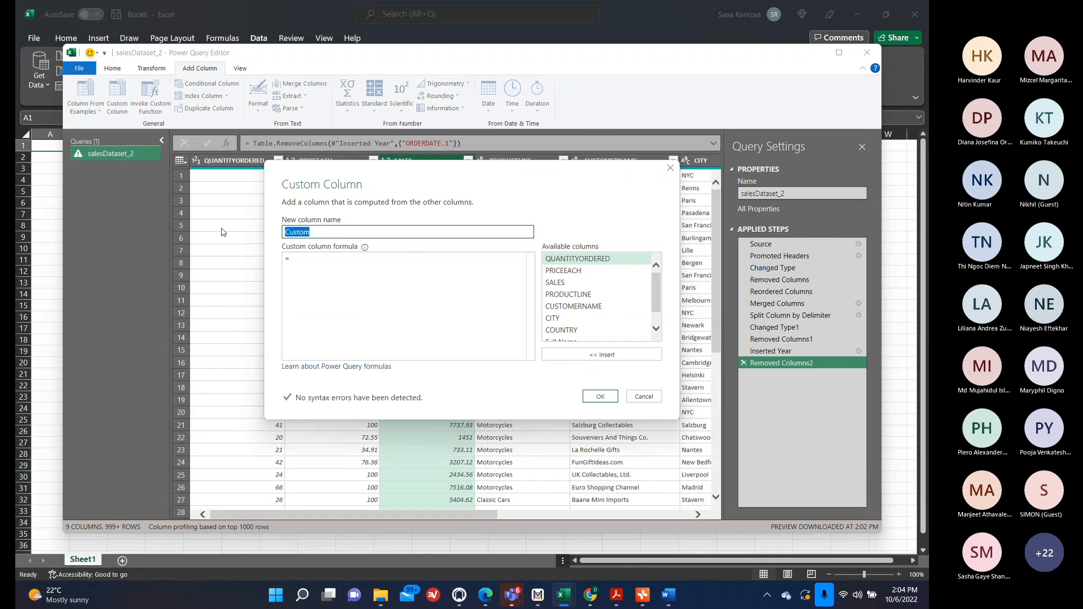
pyautogui.write('Cost')
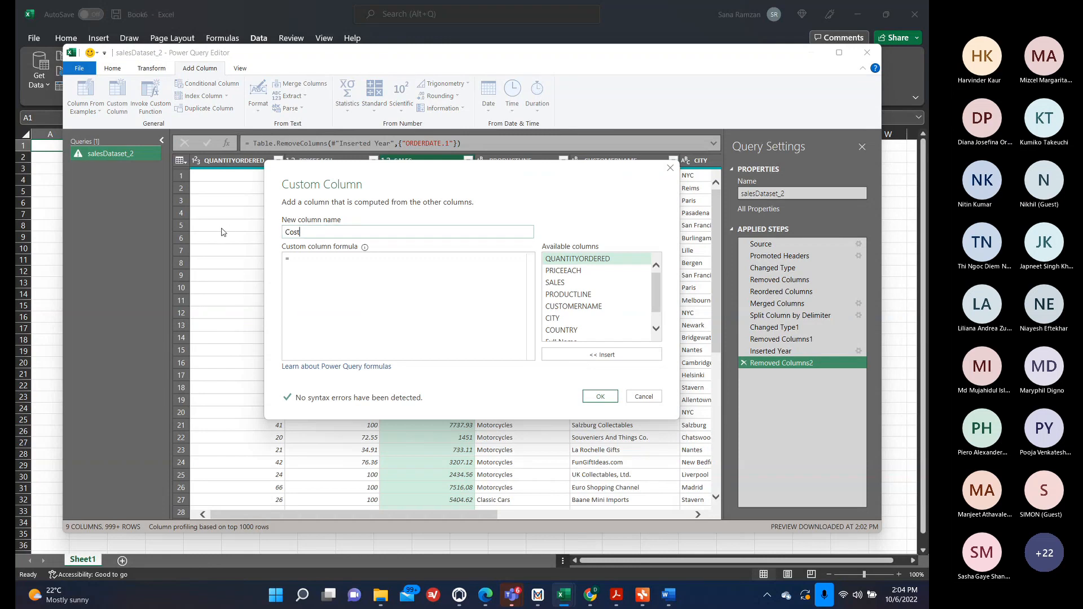
# Define the Cost column formula as [SALES]*0.30 and add the column.
pyautogui.click(356, 281)
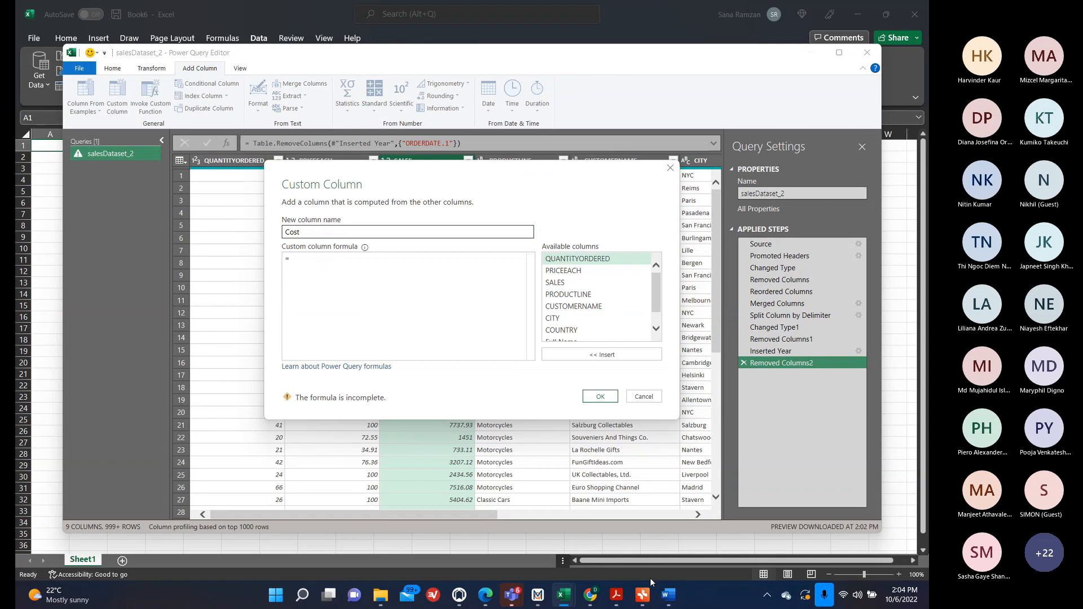
pyautogui.click(668, 595)
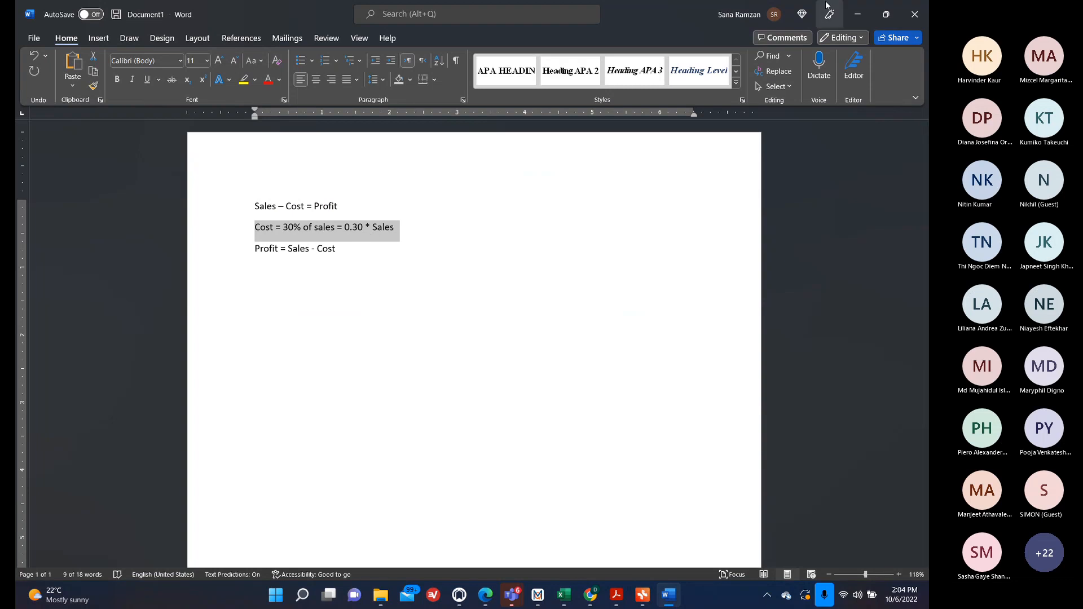
pyautogui.hotkey('alt', 'Tab')
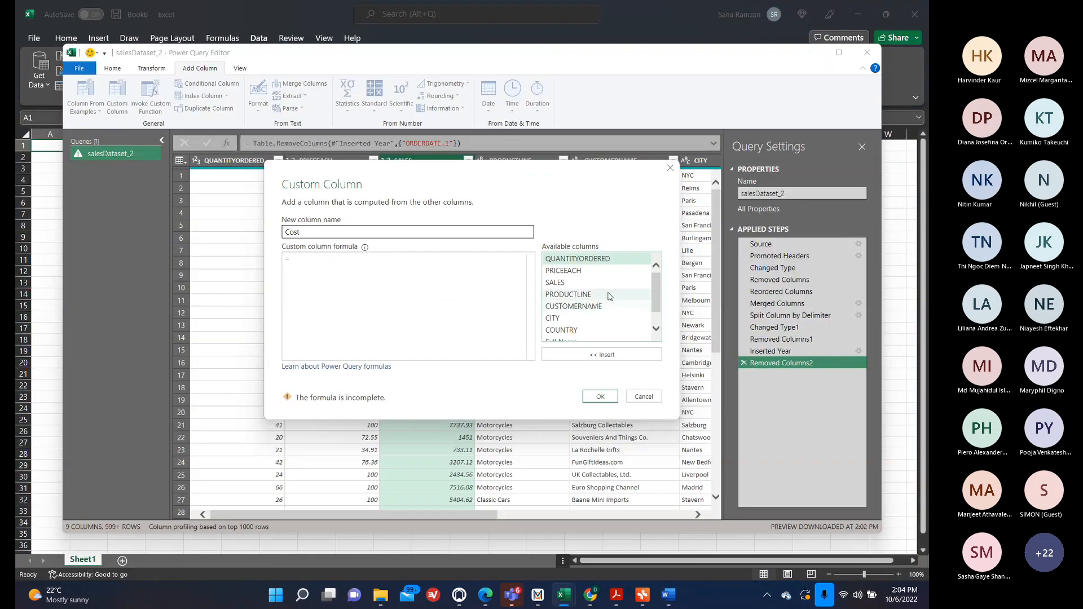
pyautogui.doubleClick(598, 282)
pyautogui.write('*')
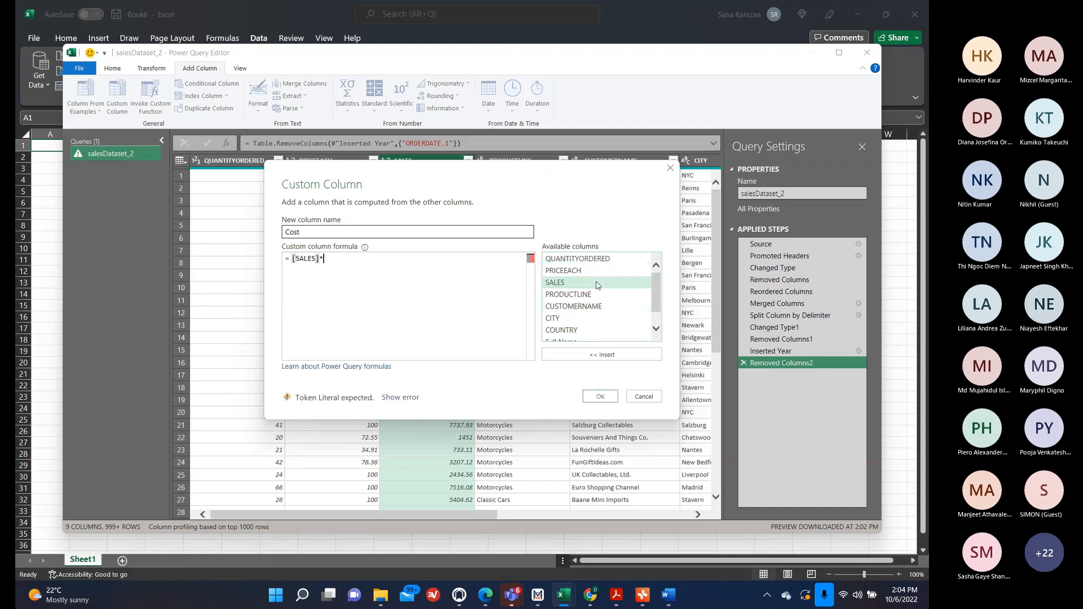
pyautogui.write('0.3')
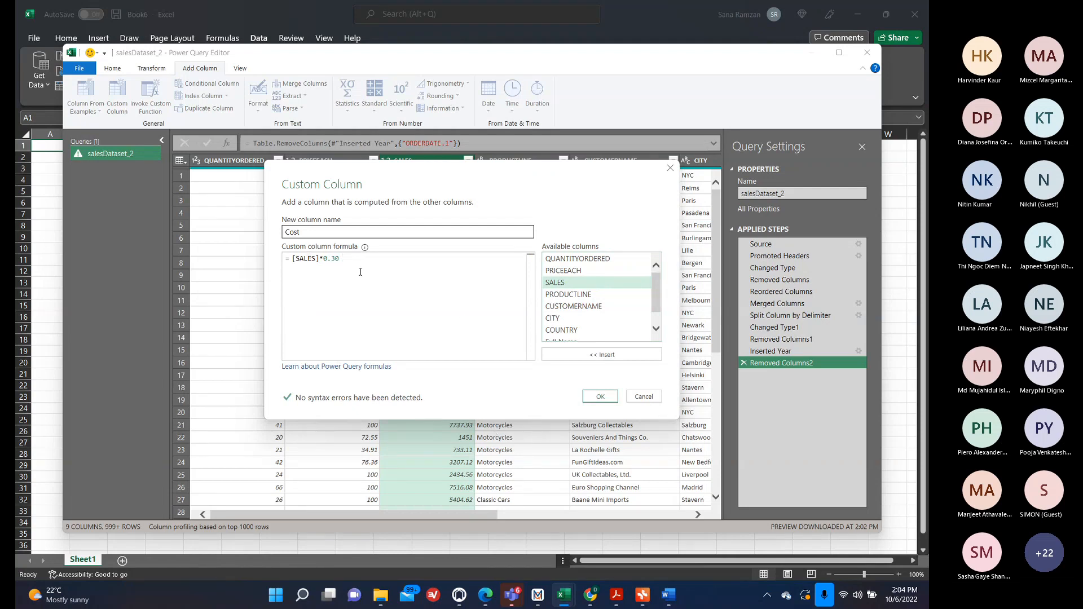
pyautogui.click(593, 398)
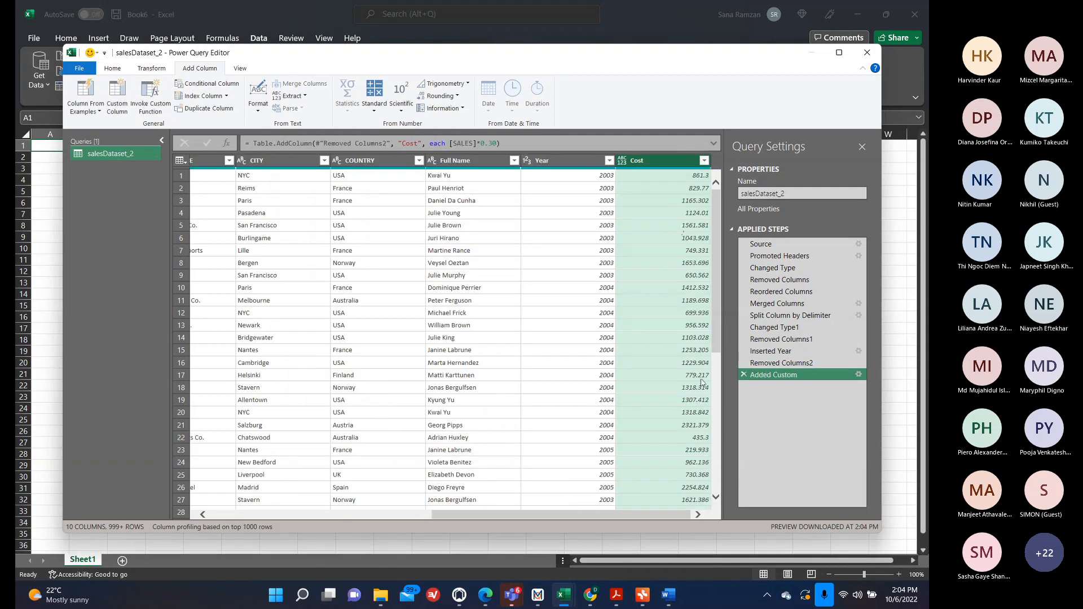
# Move the Cost column to sit right after the SALES column.
pyautogui.scroll(-12, 701, 424)
pyautogui.scroll(12, 701, 424)
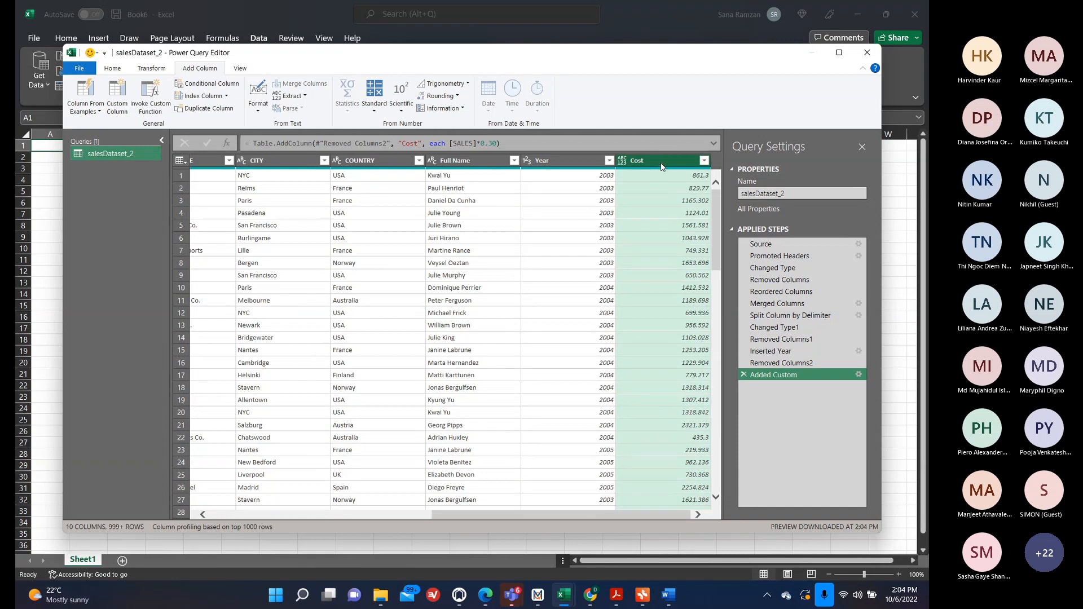
pyautogui.moveTo(659, 163); pyautogui.dragTo(369, 218)
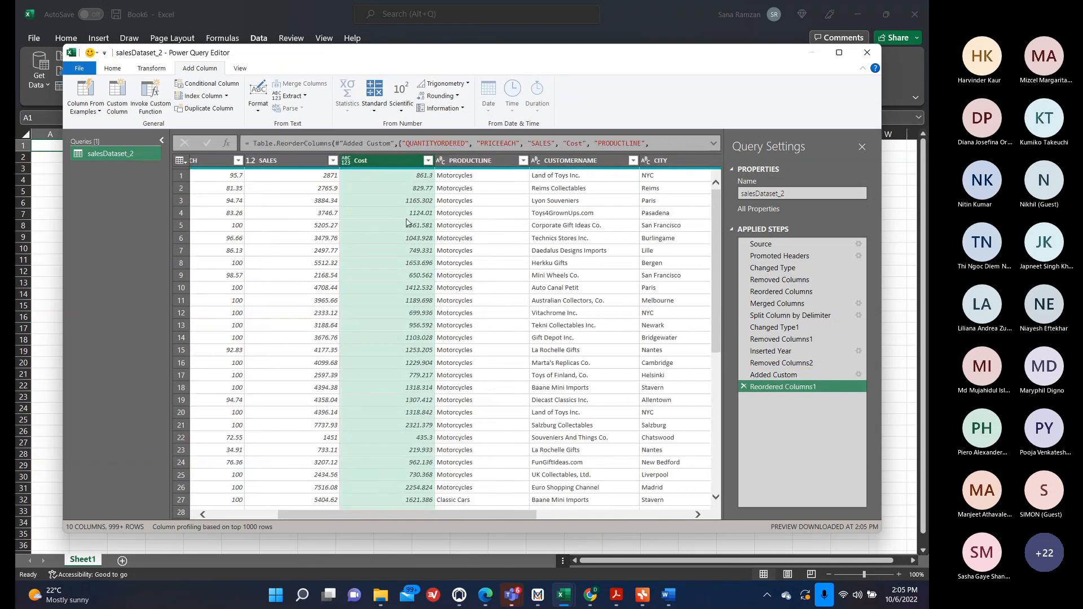
# Add a custom column named Profit with the formula [SALES]-[Cost].
pyautogui.click(119, 105)
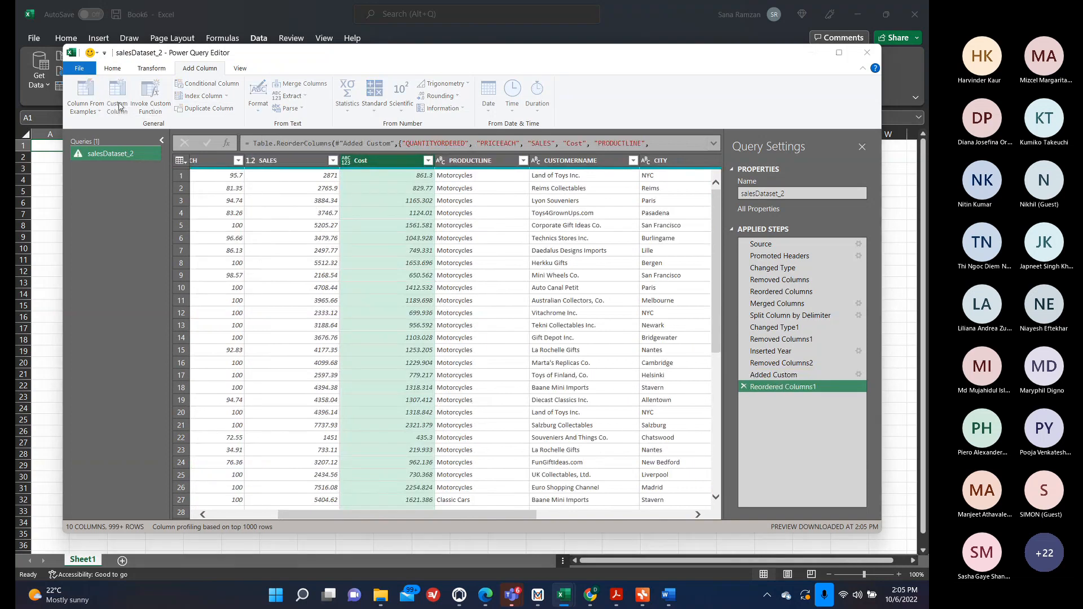
pyautogui.doubleClick(325, 232)
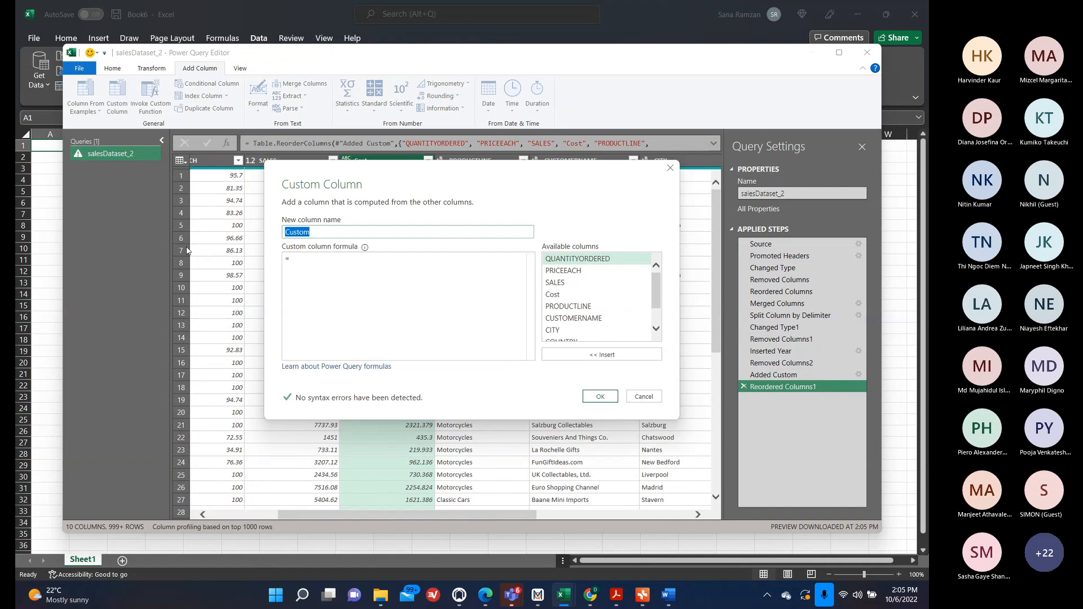
pyautogui.write('Prfit')
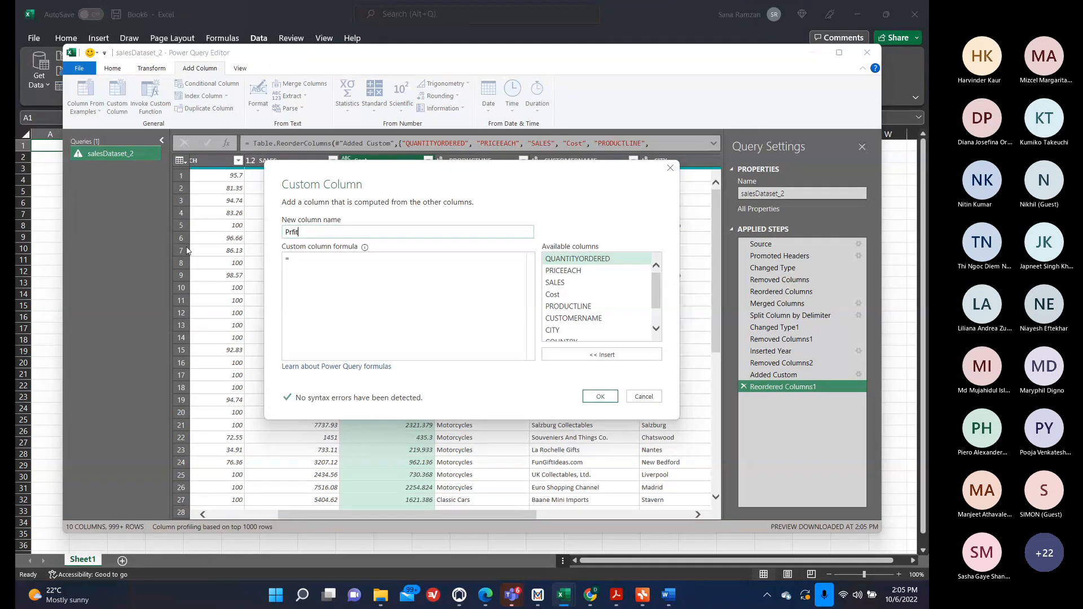
pyautogui.write('ofit')
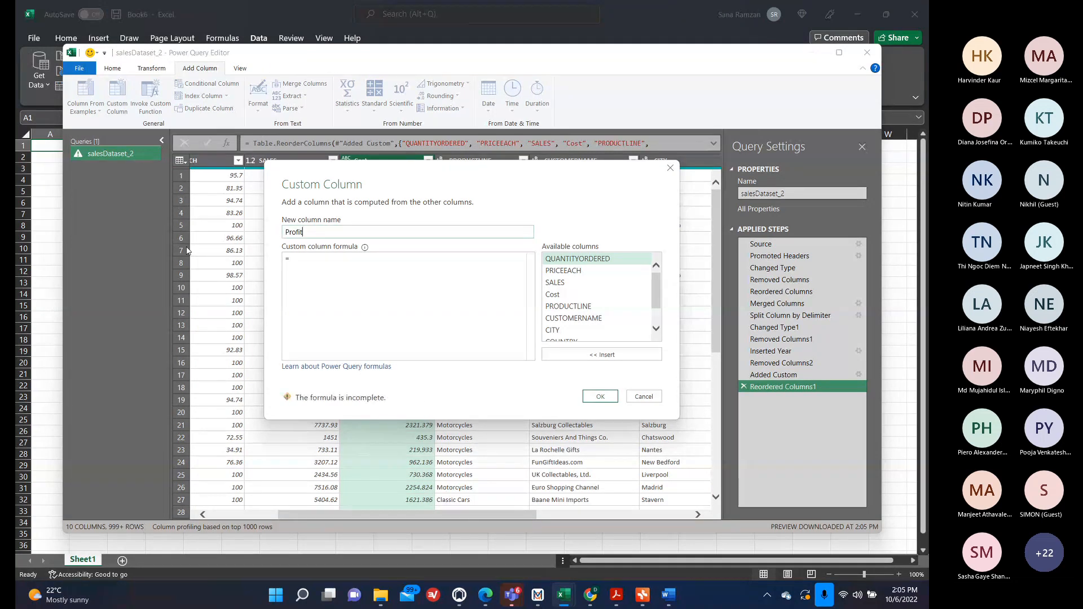
pyautogui.click(326, 259)
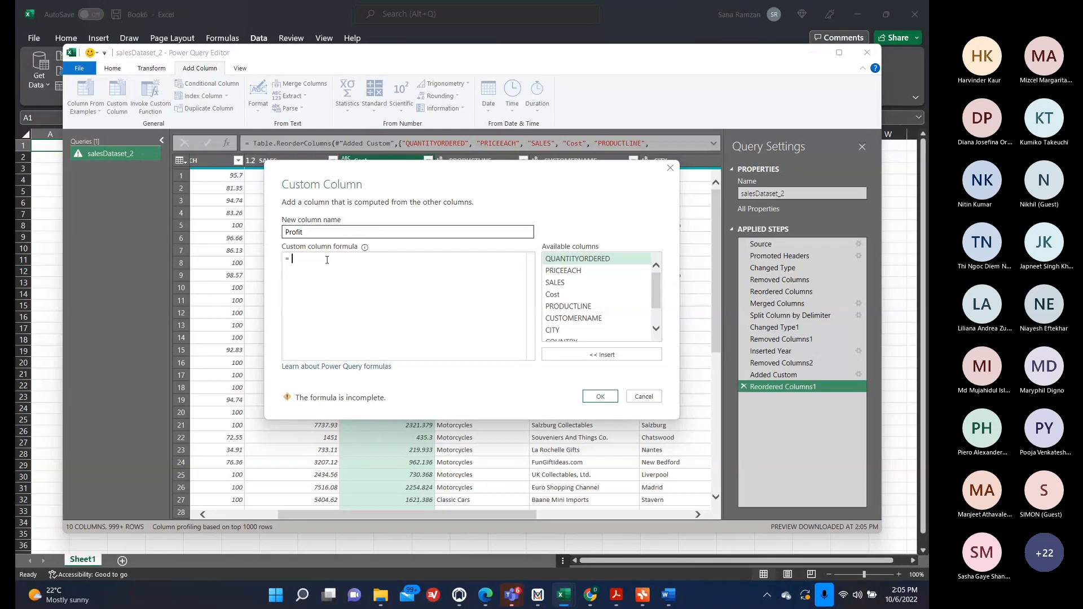
pyautogui.doubleClick(569, 282)
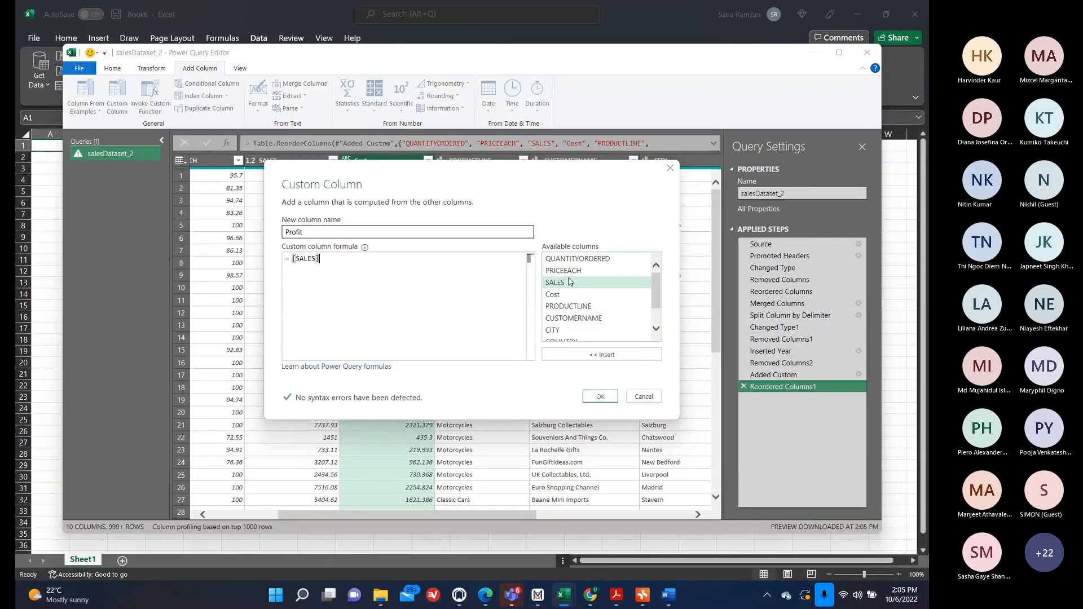
pyautogui.write('-')
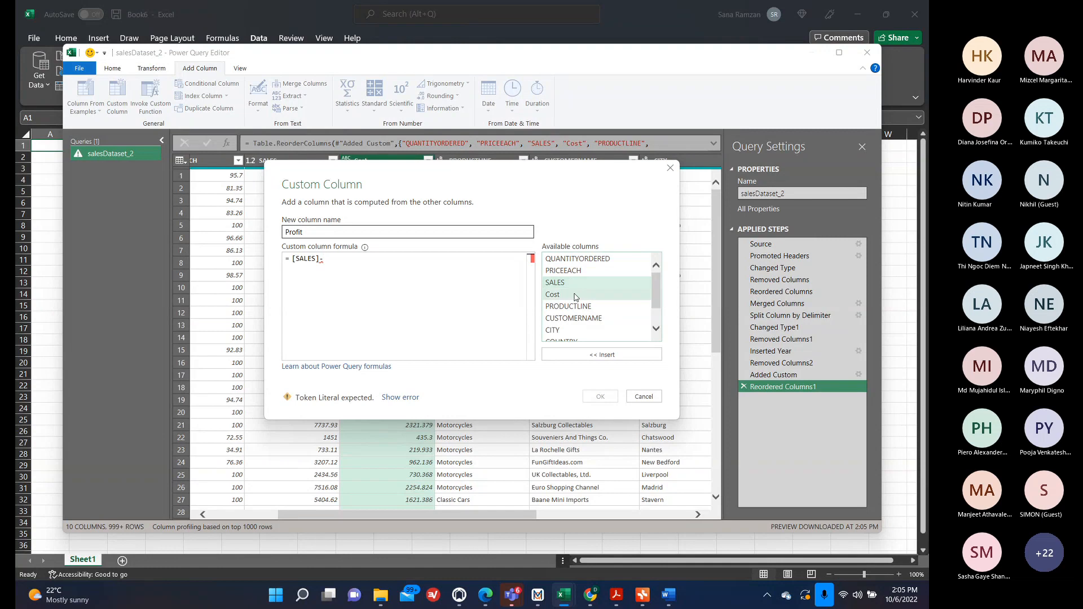
pyautogui.doubleClick(570, 295)
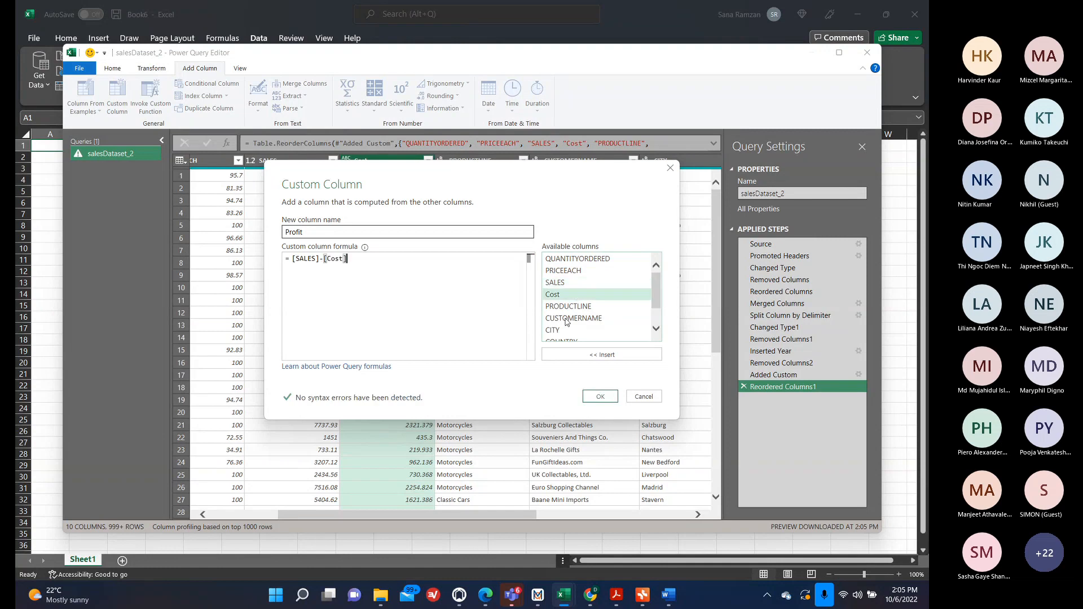
pyautogui.click(602, 397)
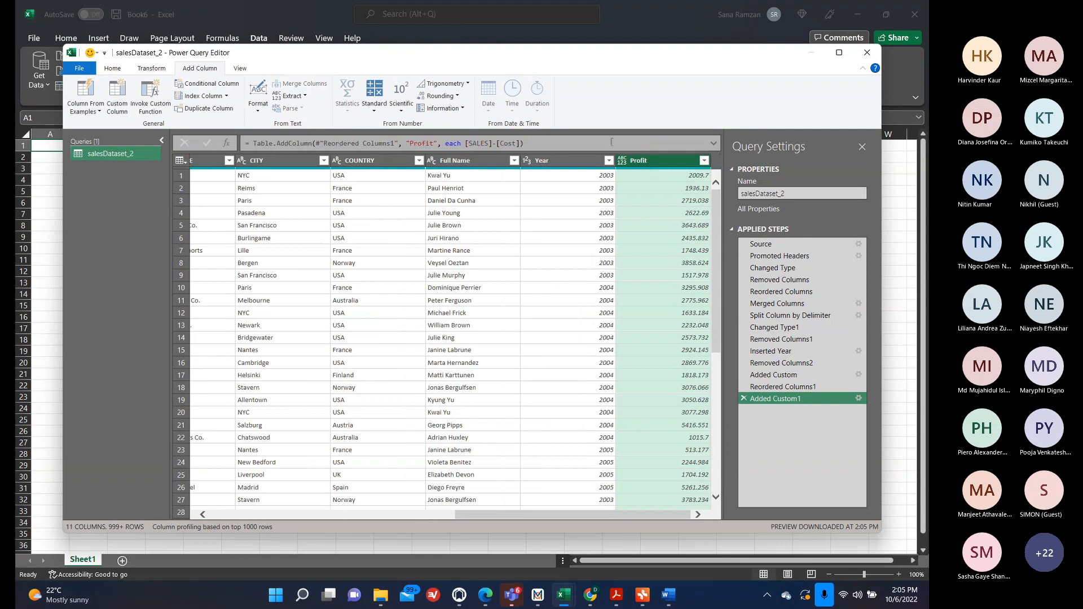
# Move the Profit column right after Cost, and close and load the query into the workbook.
pyautogui.moveTo(638, 160); pyautogui.dragTo(409, 236)
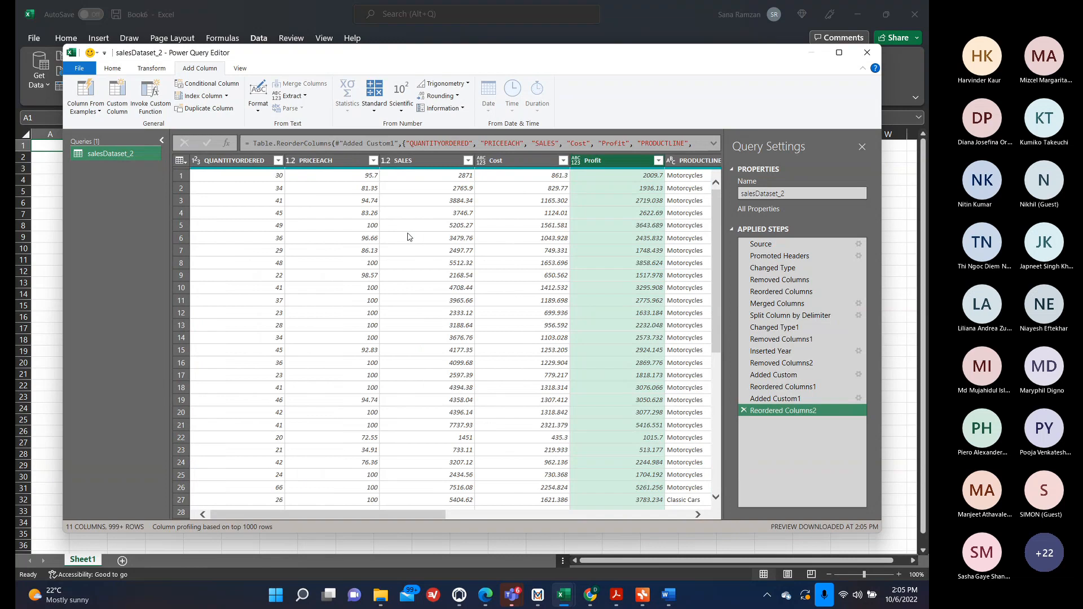
pyautogui.click(116, 69)
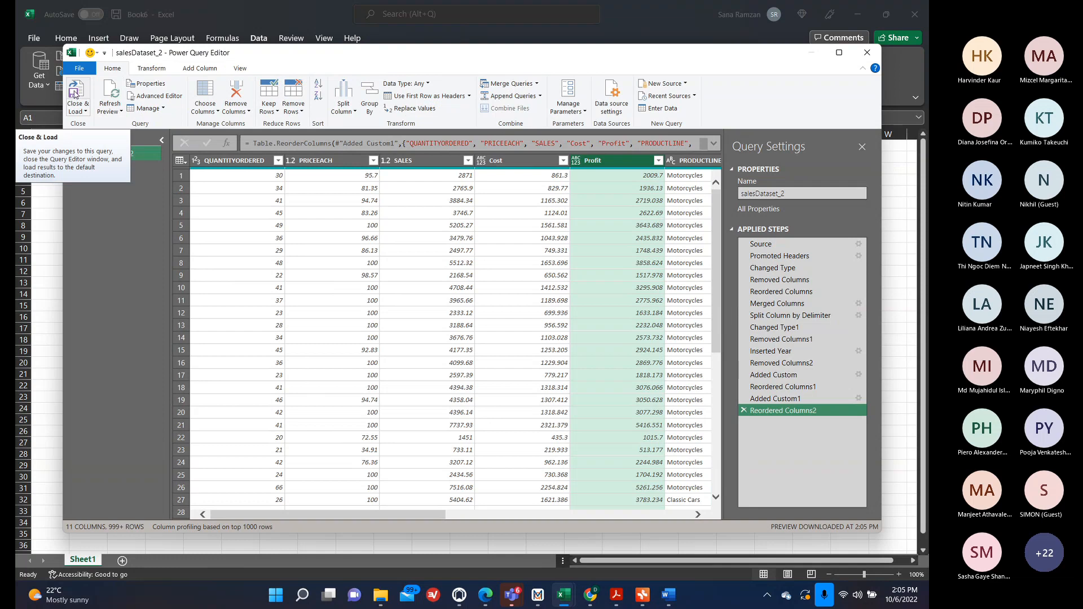
pyautogui.click(75, 93)
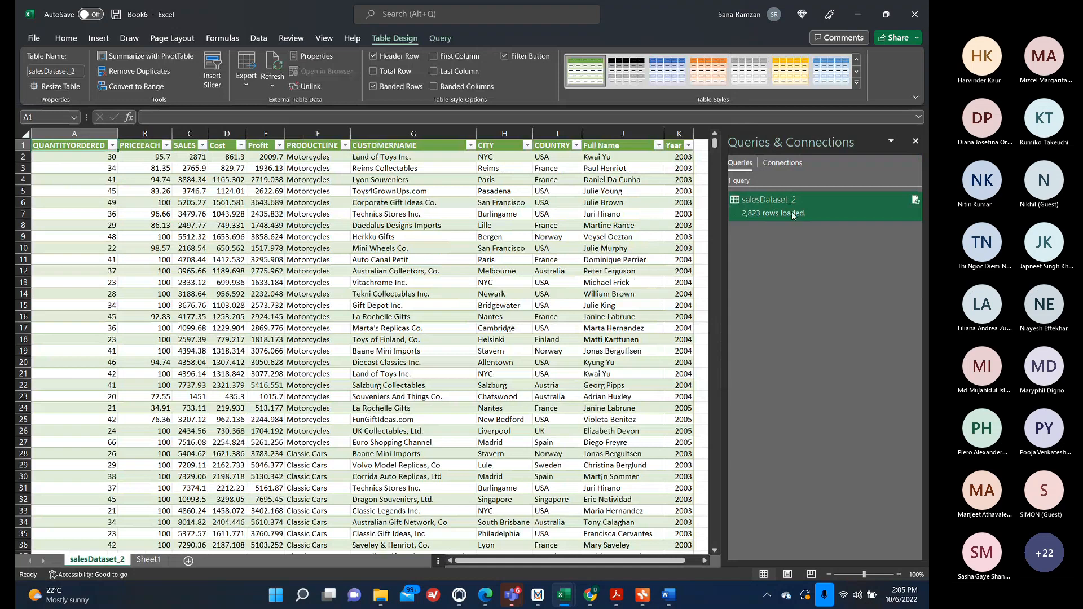
# Reopen the query, rename it SalesData, and load it into the workbook again.
pyautogui.moveTo(787, 211)
pyautogui.doubleClick(797, 215)
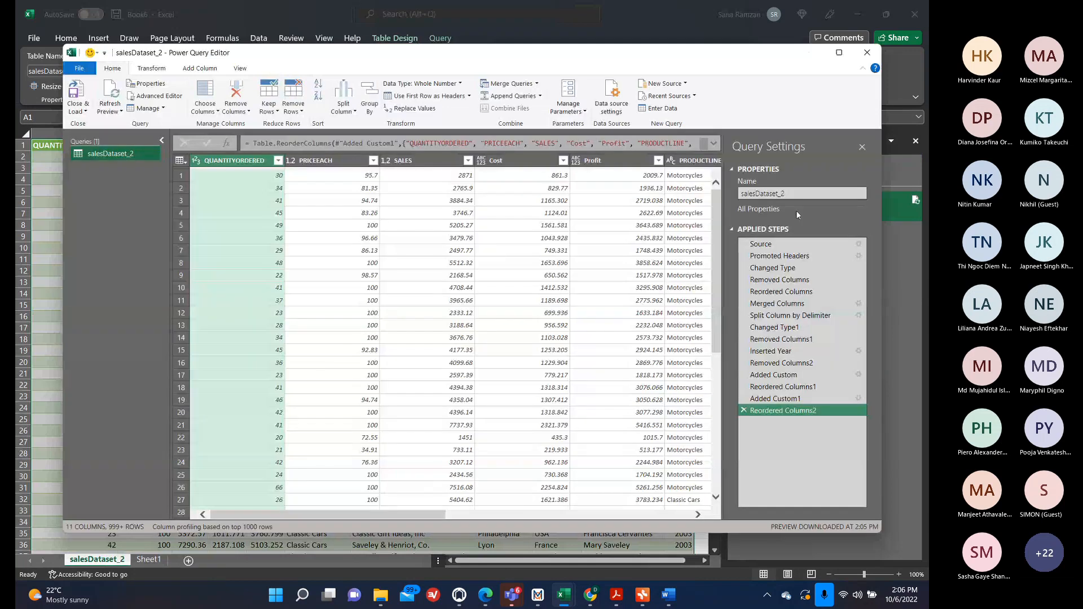
pyautogui.click(788, 194)
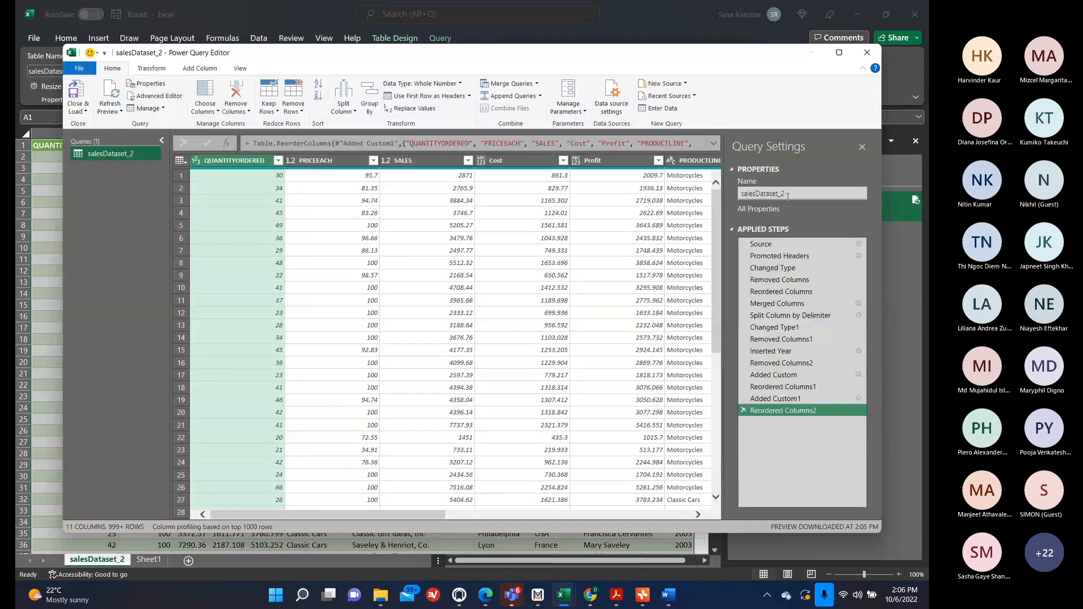
pyautogui.press('BackSpace')
pyautogui.press('BackSpace')
pyautogui.press('BackSpace')
pyautogui.press('BackSpace')
pyautogui.press('BackSpace')
pyautogui.press('BackSpace')
pyautogui.press('BackSpace')
pyautogui.press('BackSpace')
pyautogui.press('BackSpace')
pyautogui.press('BackSpace')
pyautogui.press('BackSpace')
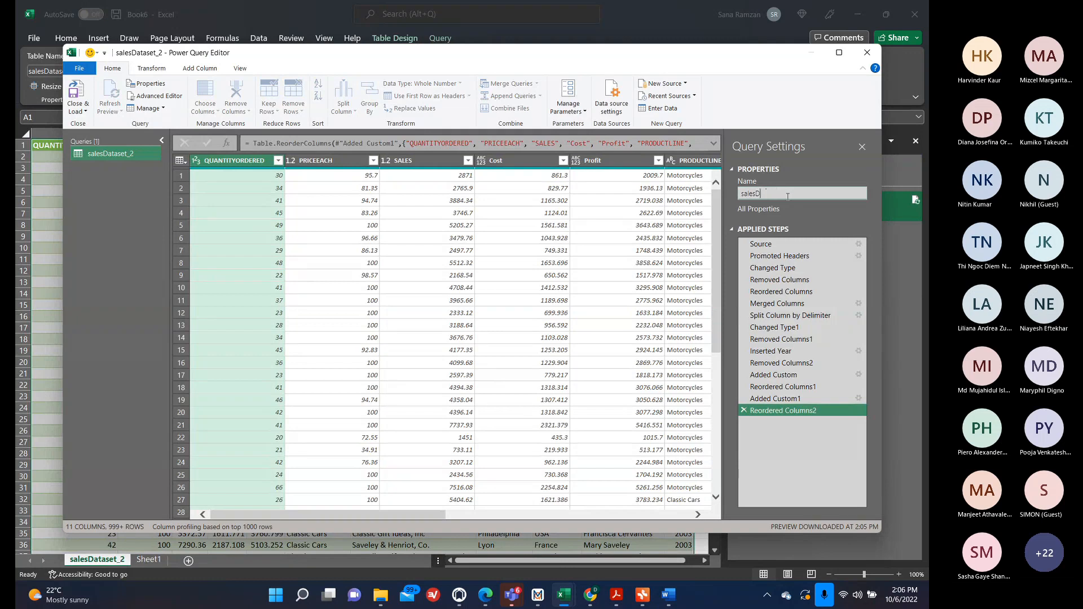
pyautogui.write('SalesData')
pyautogui.click(76, 93)
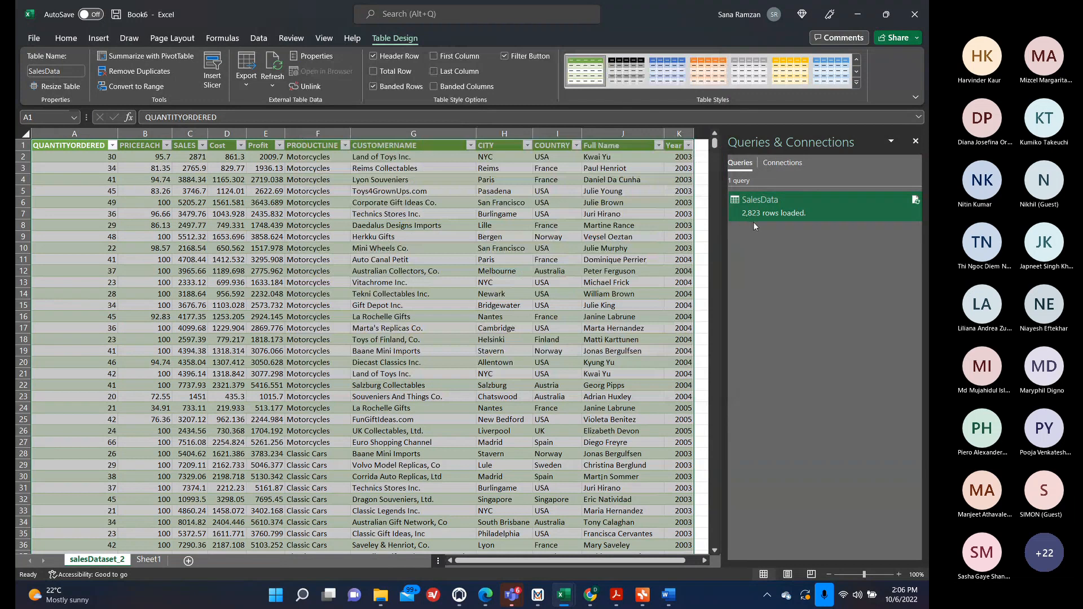
# Rename the salesDataset_2 worksheet to SalesData.
pyautogui.rightClick(87, 561)
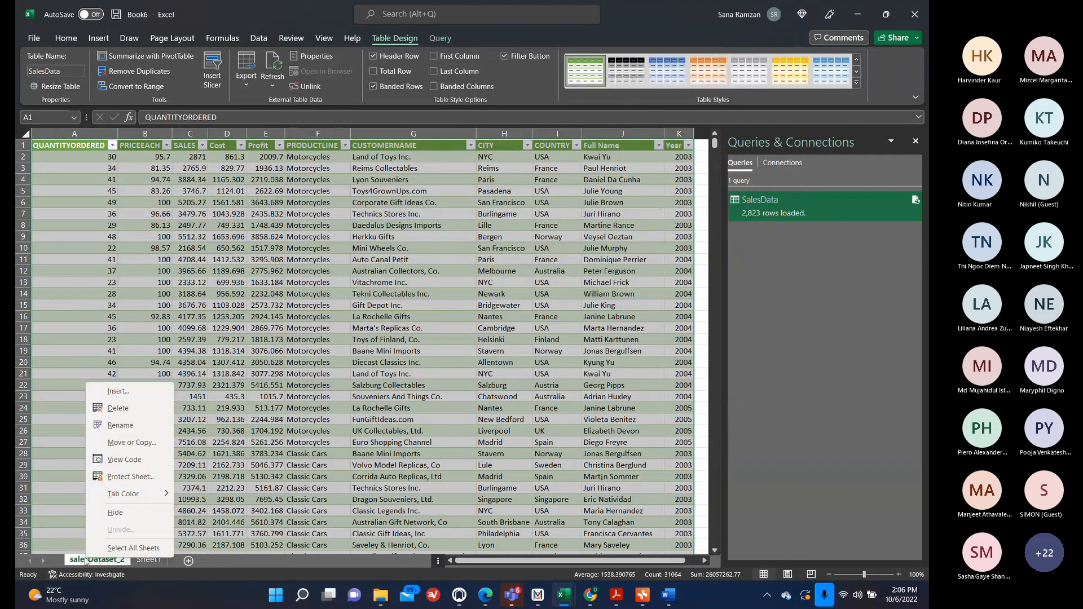
pyautogui.click(120, 426)
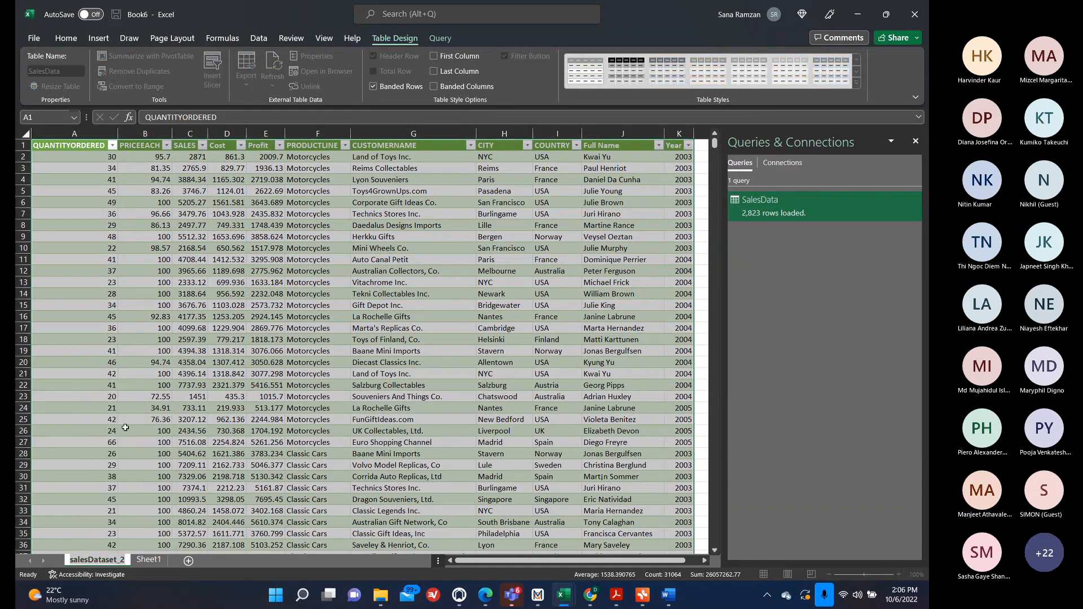
pyautogui.write('SalesData')
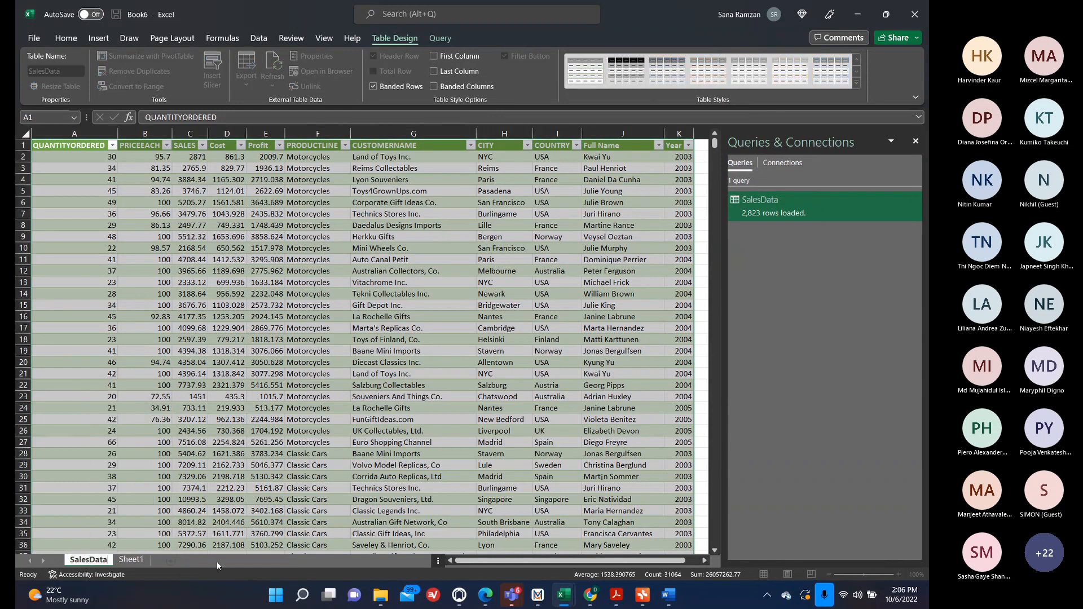
pyautogui.press('Return')
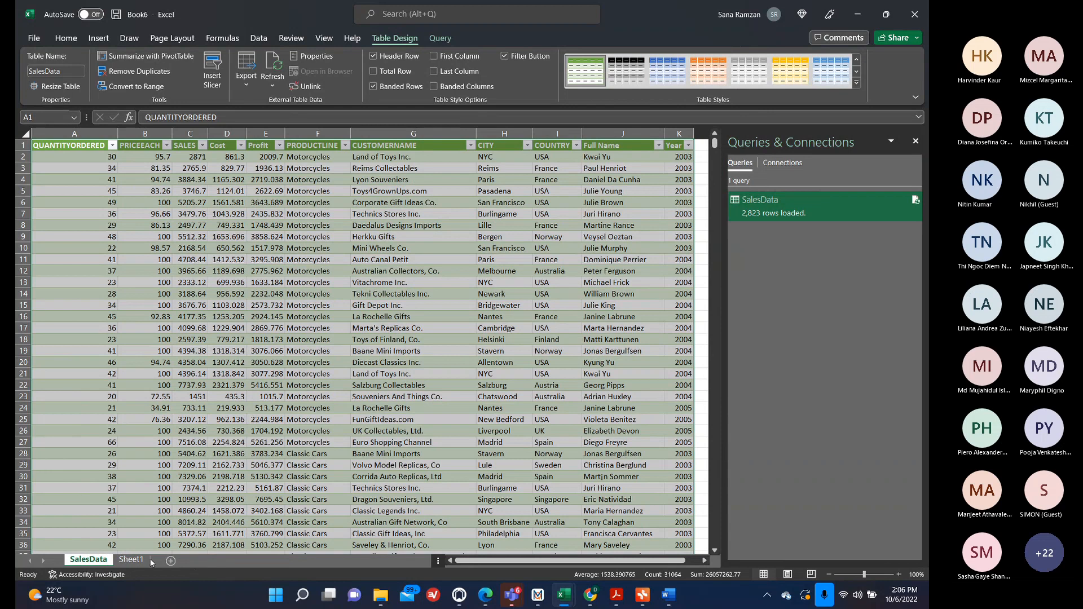
pyautogui.rightClick(92, 558)
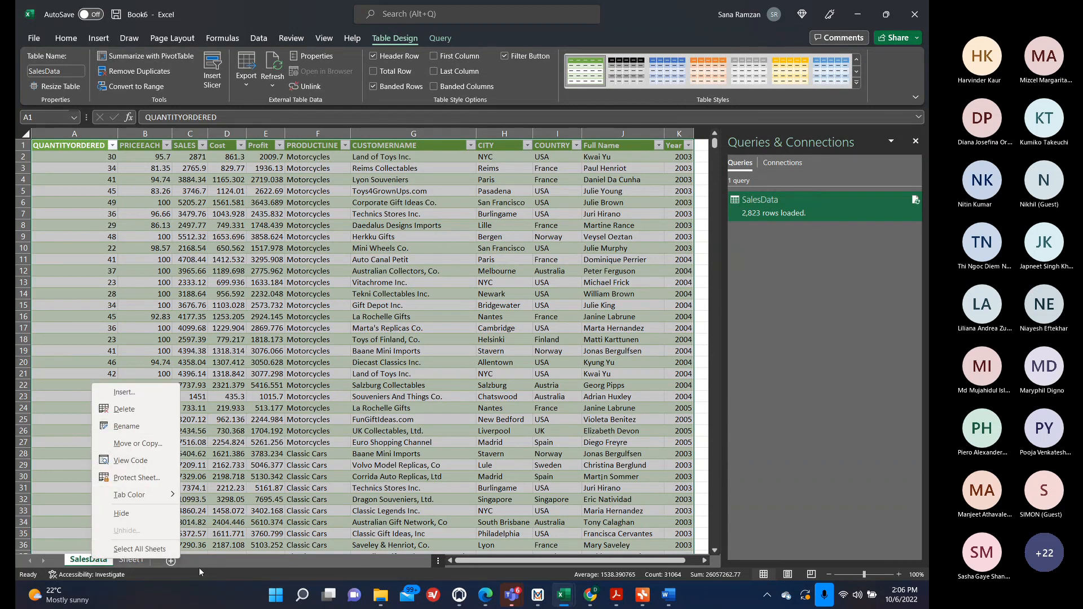
pyautogui.click(202, 572)
pyautogui.rightClick(86, 559)
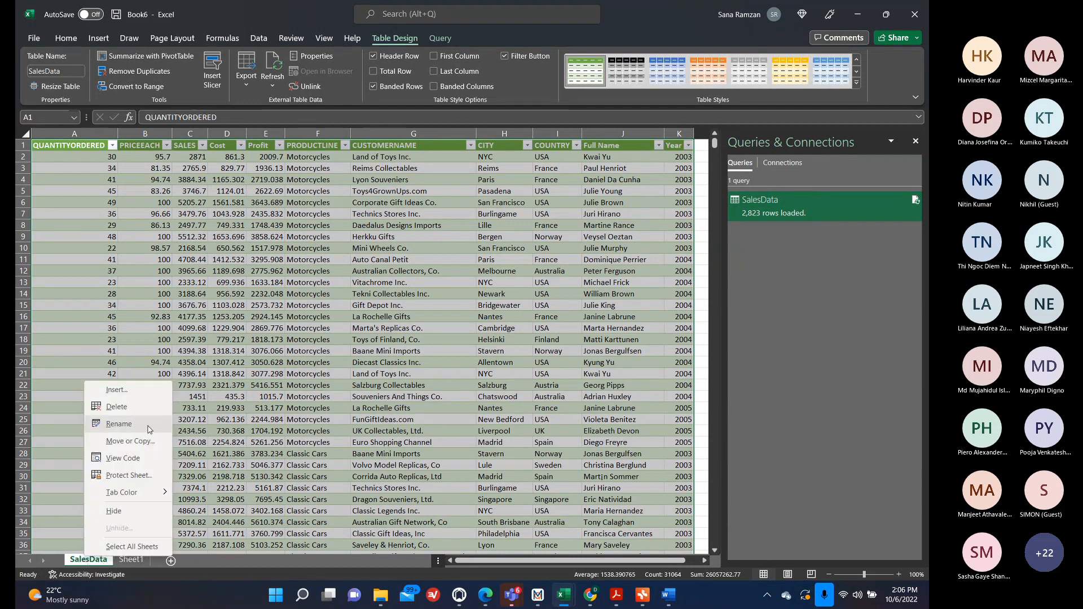
pyautogui.click(227, 568)
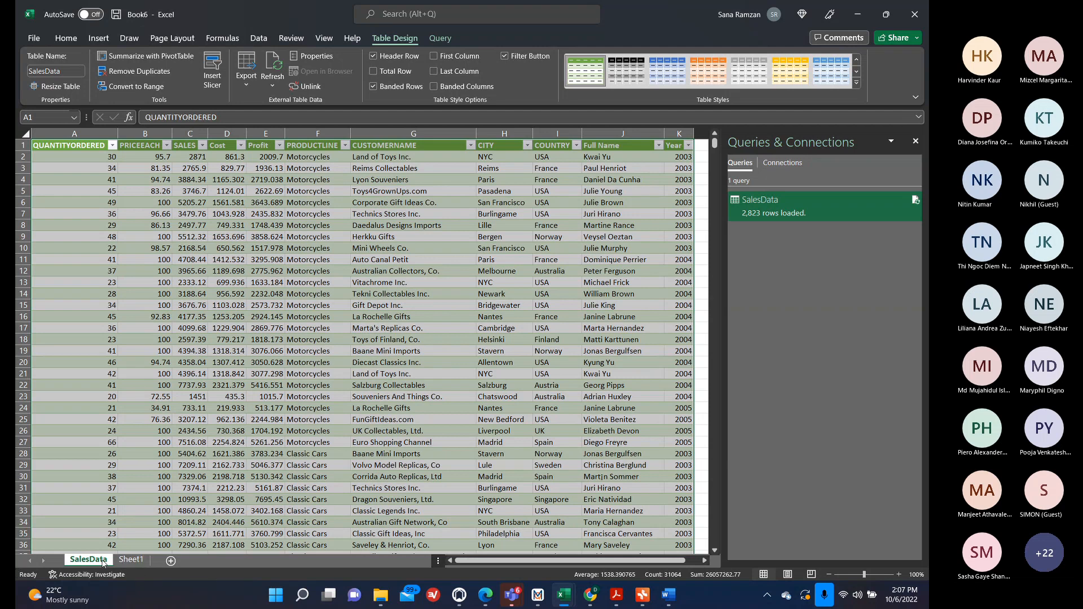
# Insert a PivotTable from the SalesData table on a new worksheet.
pyautogui.click(131, 559)
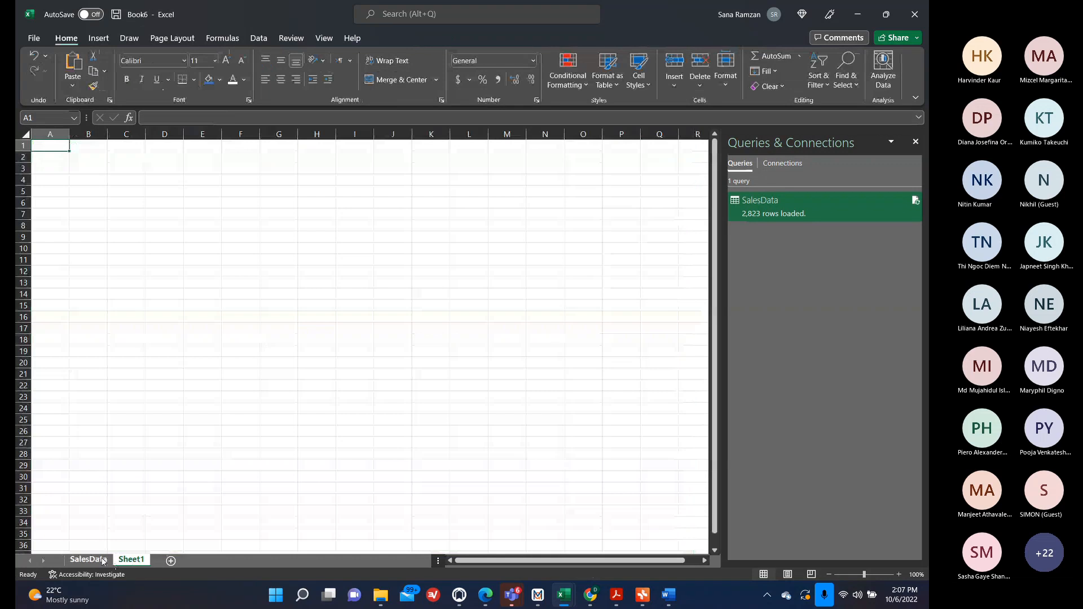
pyautogui.click(90, 559)
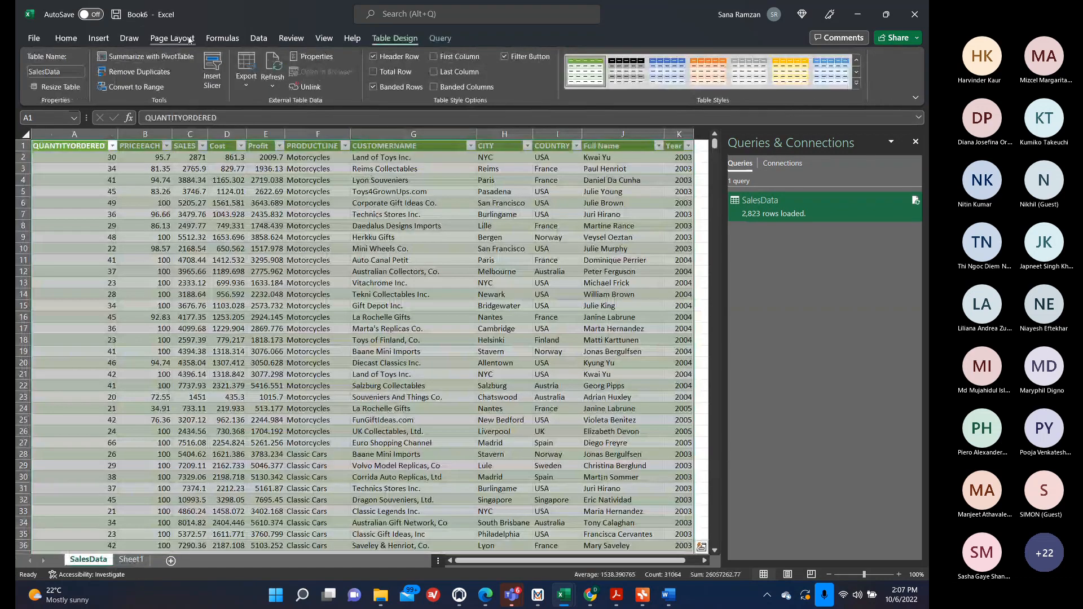
pyautogui.click(106, 40)
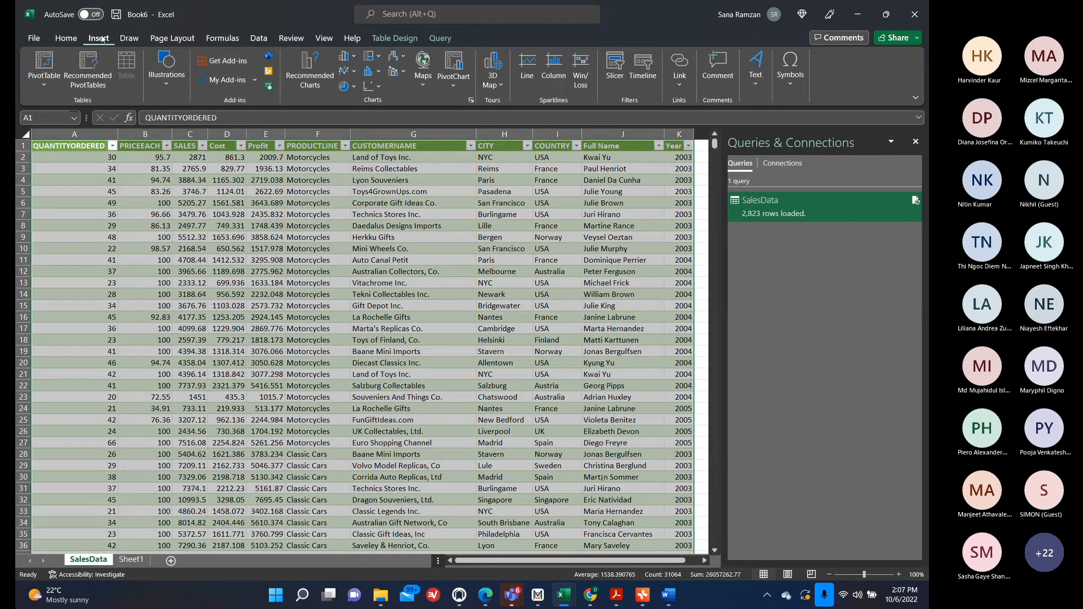
pyautogui.click(49, 60)
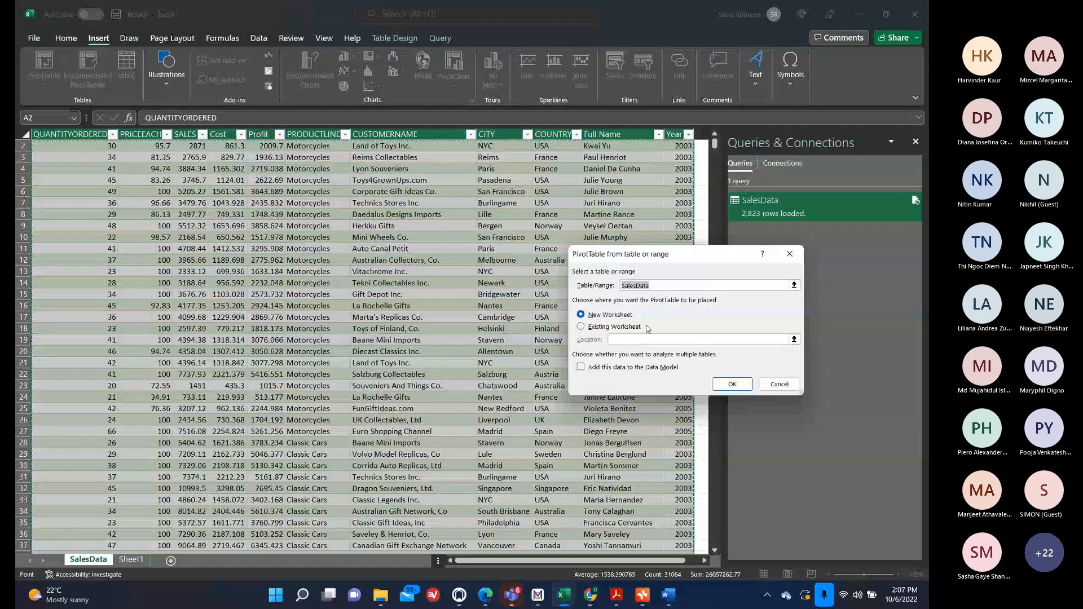
pyautogui.click(733, 383)
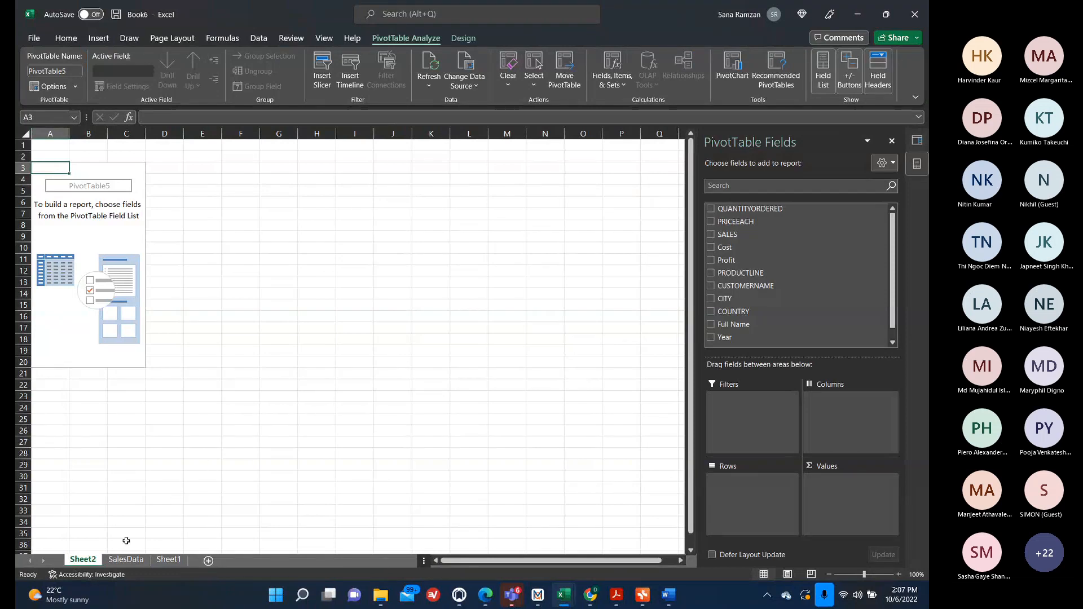
# Rename the new pivot worksheet to YearReport.
pyautogui.doubleClick(79, 560)
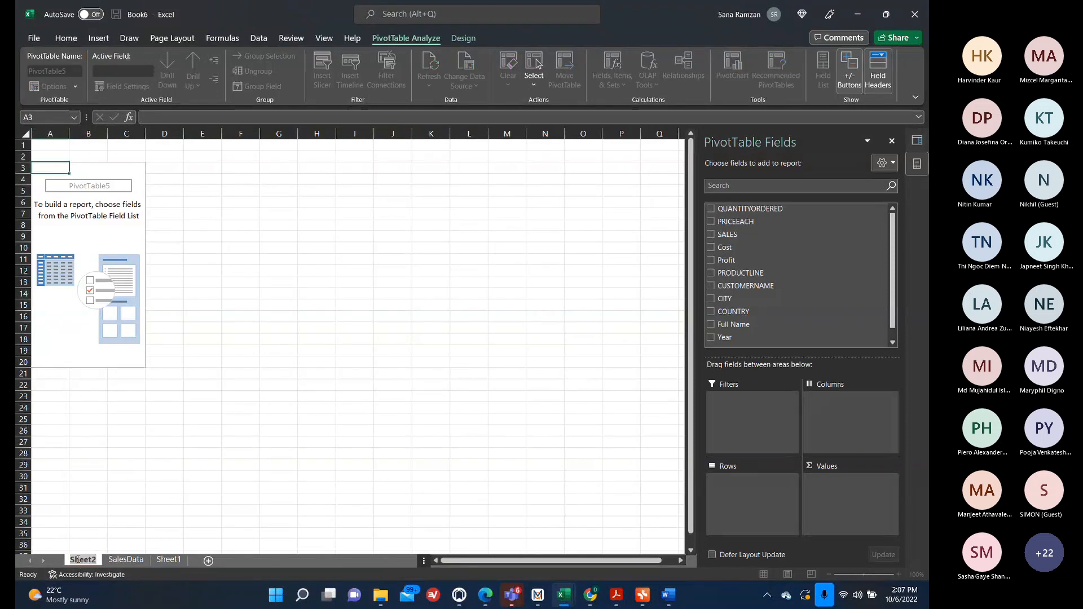
pyautogui.write('YearReport')
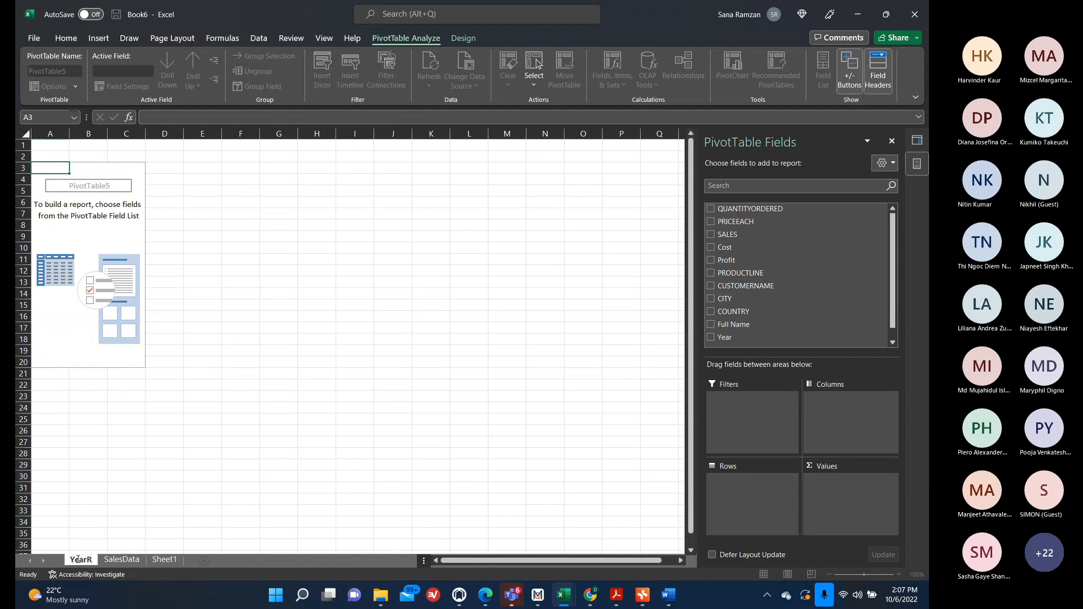
pyautogui.press('Return')
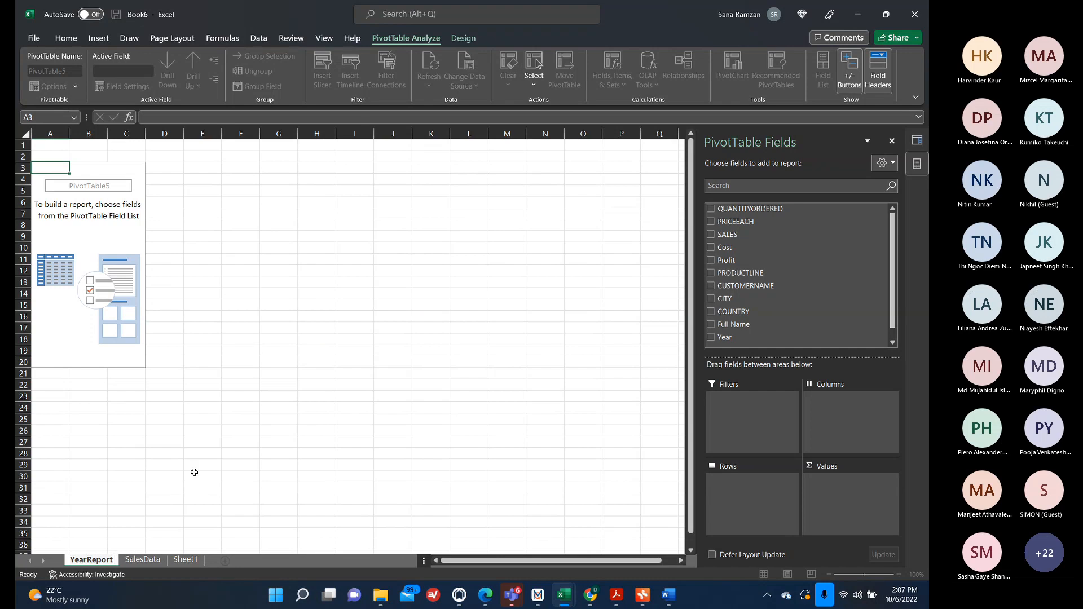
# Insert a second PivotTable from the SalesData table on another new worksheet.
pyautogui.click(94, 38)
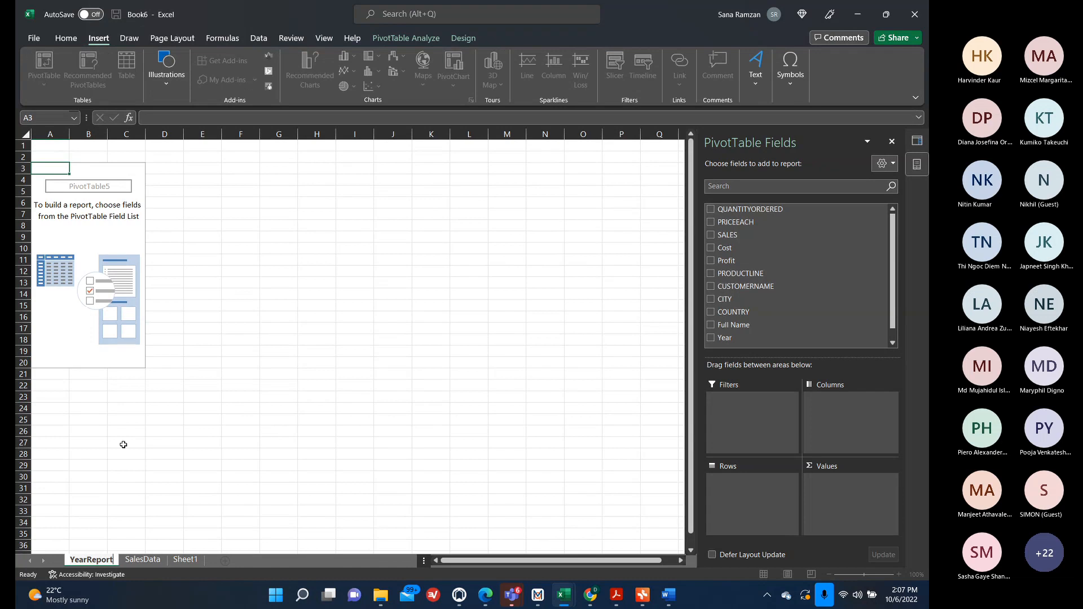
pyautogui.click(143, 559)
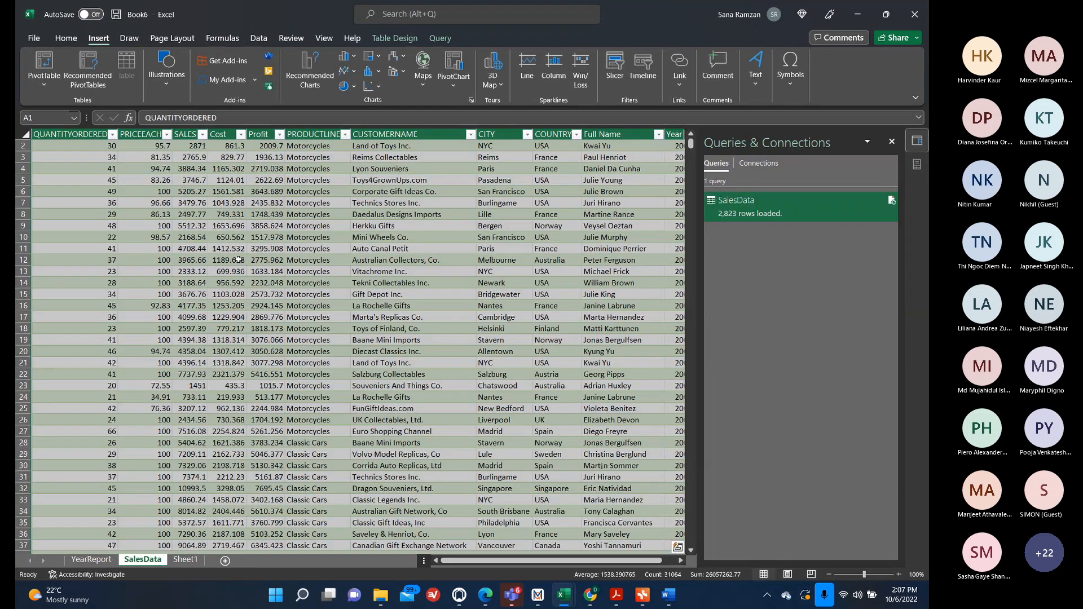
pyautogui.click(239, 259)
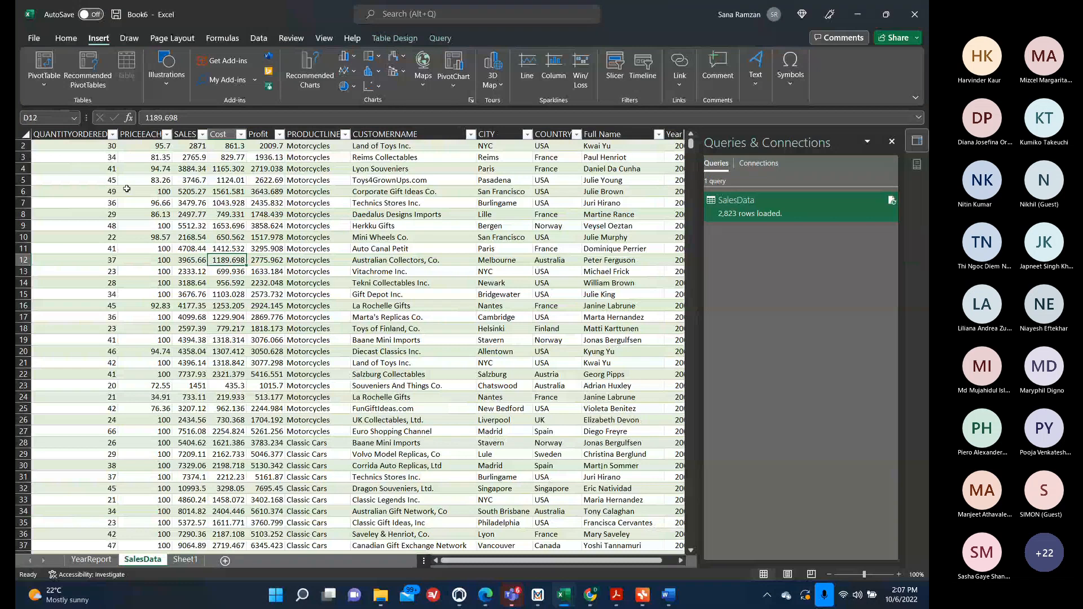
pyautogui.click(756, 215)
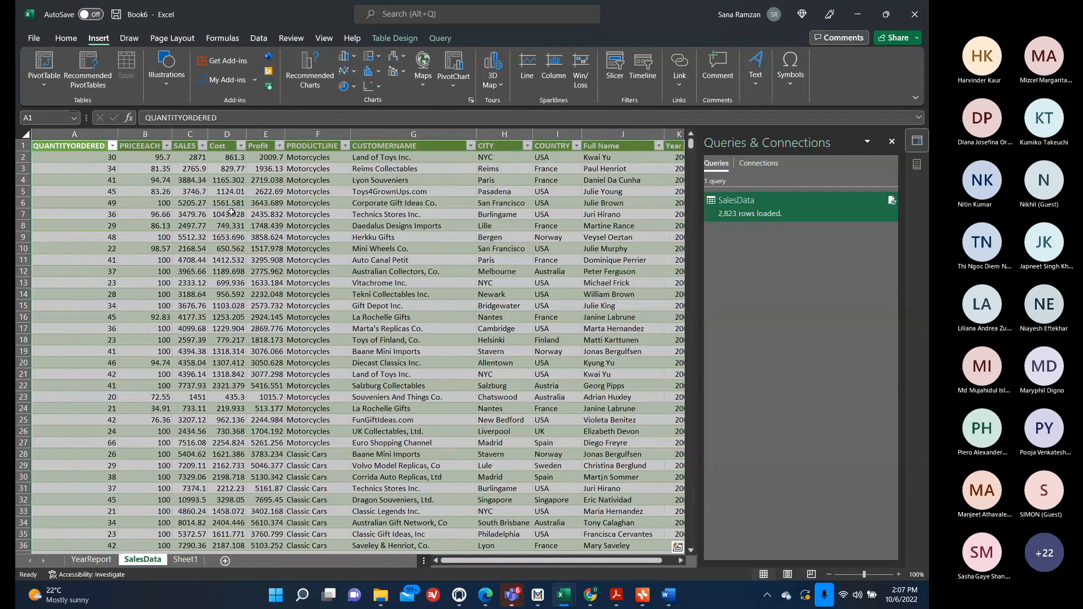
pyautogui.click(44, 65)
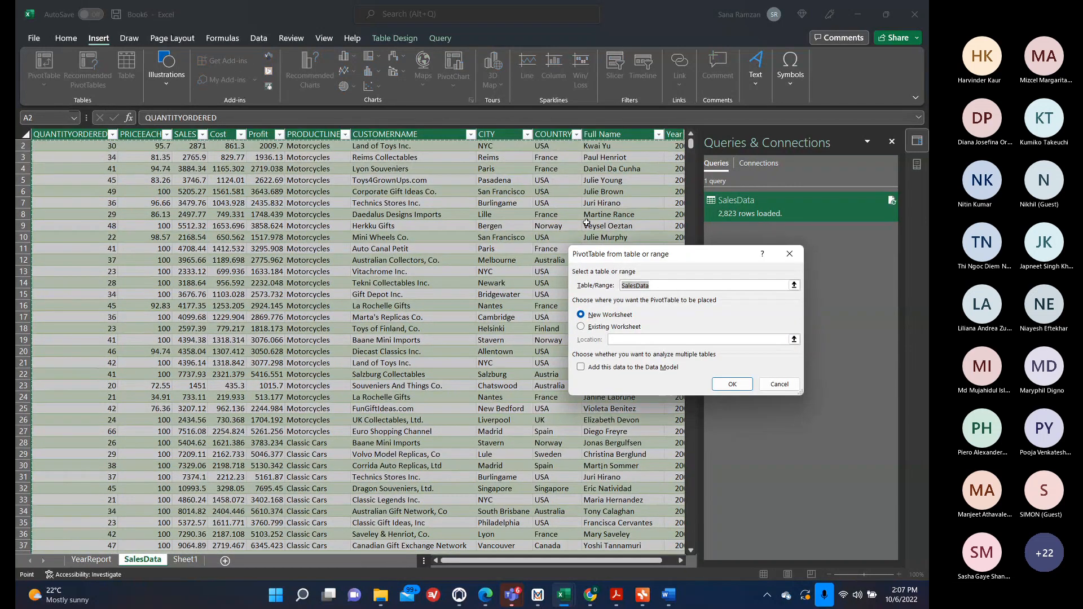
pyautogui.click(735, 385)
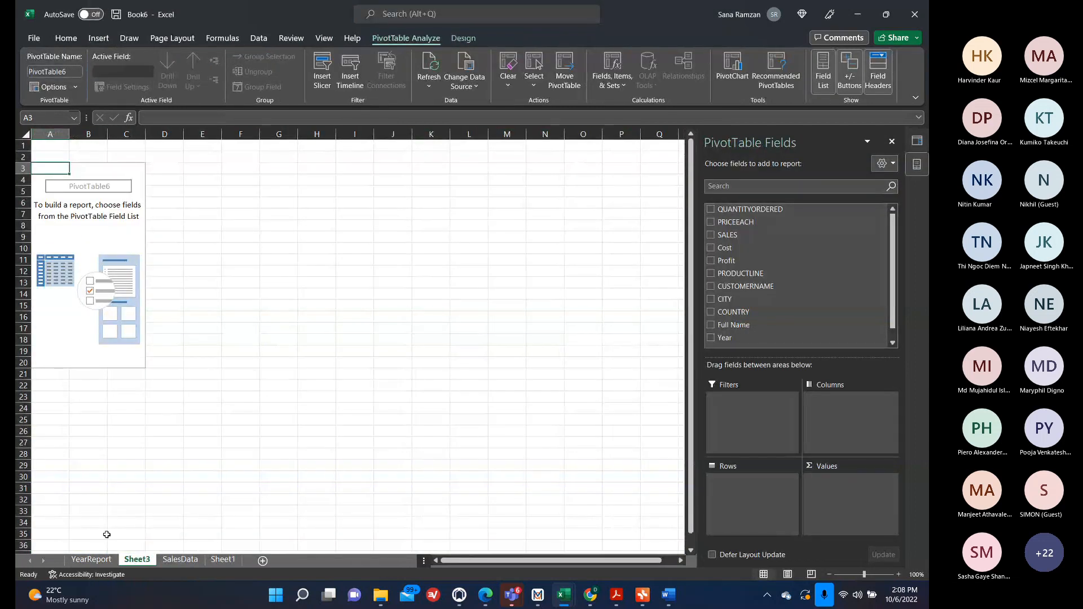
# On YearReport, build the pivot with Year as rows and Profit, SALES and Cost summed as values.
pyautogui.click(97, 559)
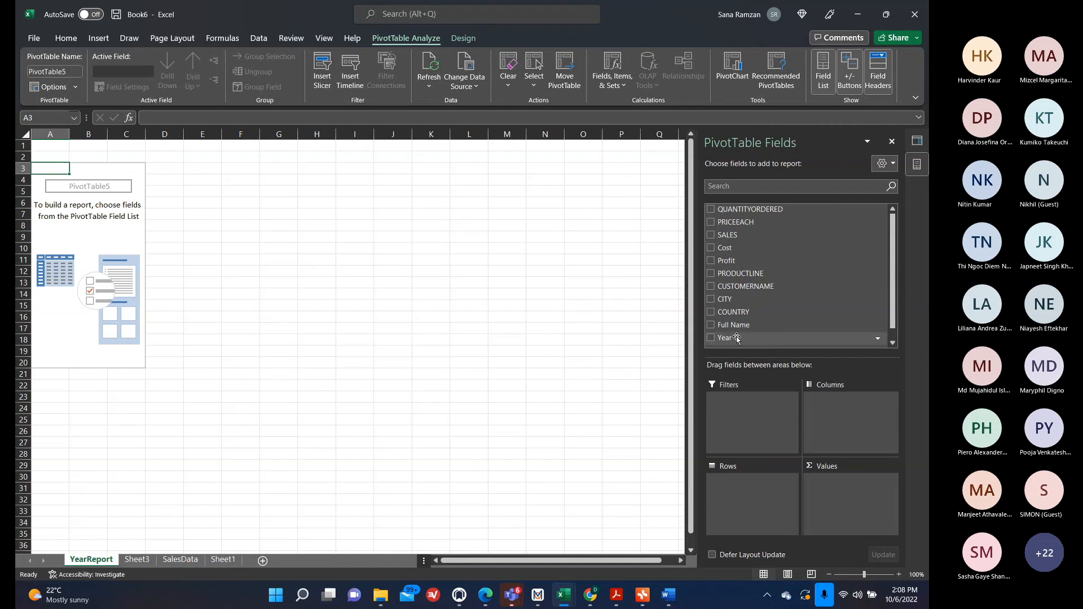
pyautogui.click(711, 337)
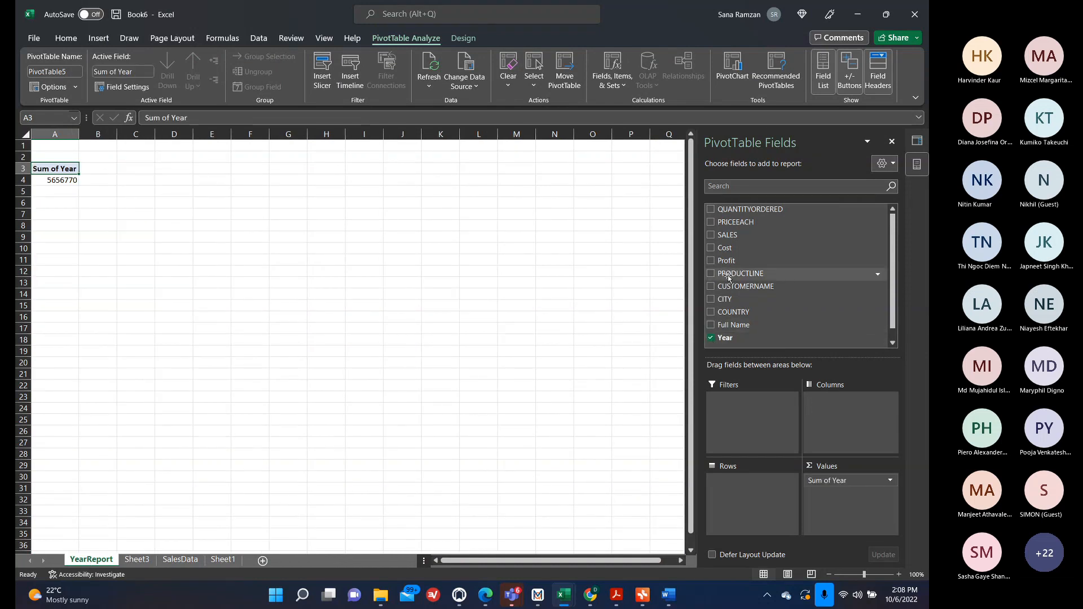
pyautogui.click(711, 261)
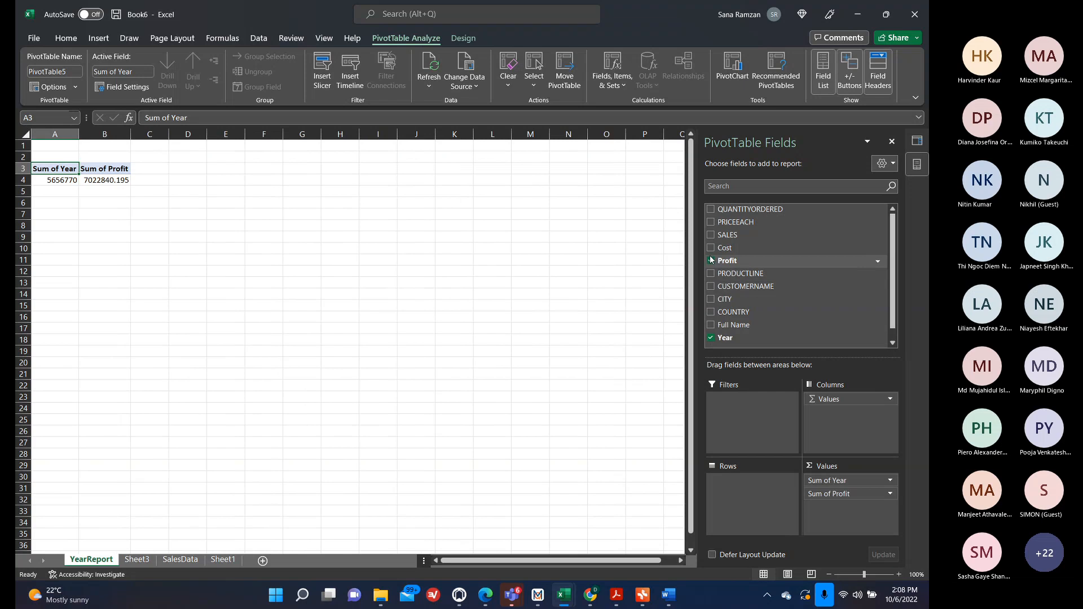
pyautogui.click(712, 234)
pyautogui.click(712, 248)
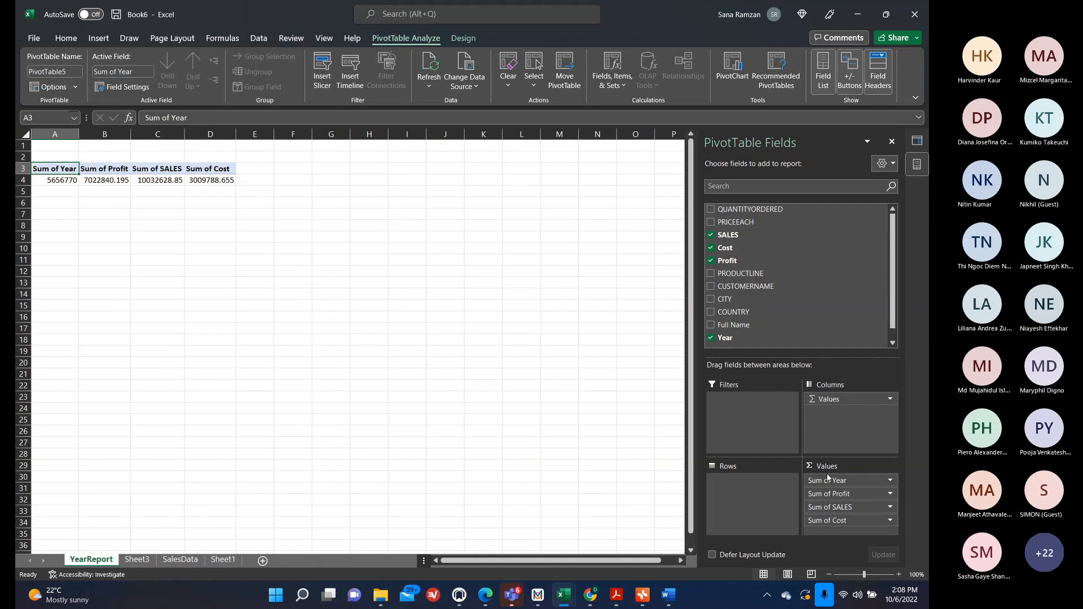
pyautogui.moveTo(827, 482); pyautogui.dragTo(744, 483)
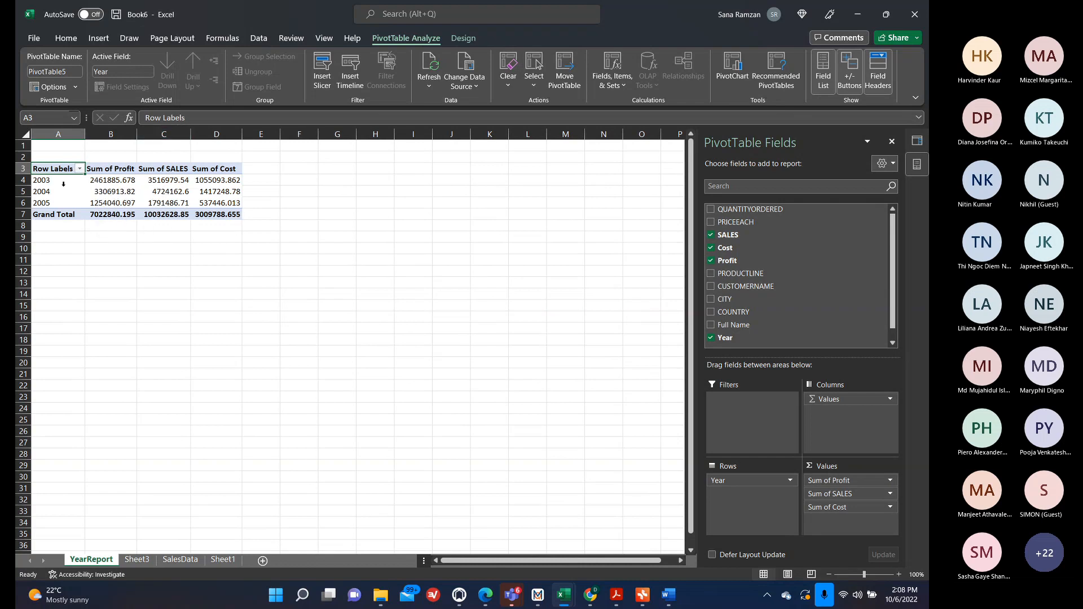
# Rename the pivot value headers to Total Profit, Total Sales and Total Cost.
pyautogui.click(124, 169)
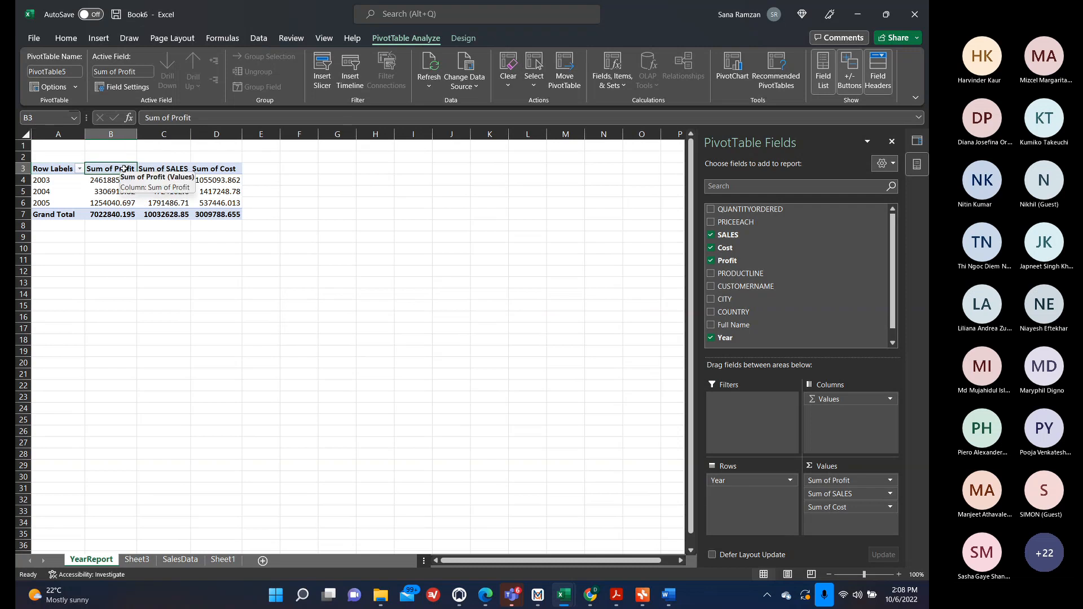
pyautogui.write('Total Profit')
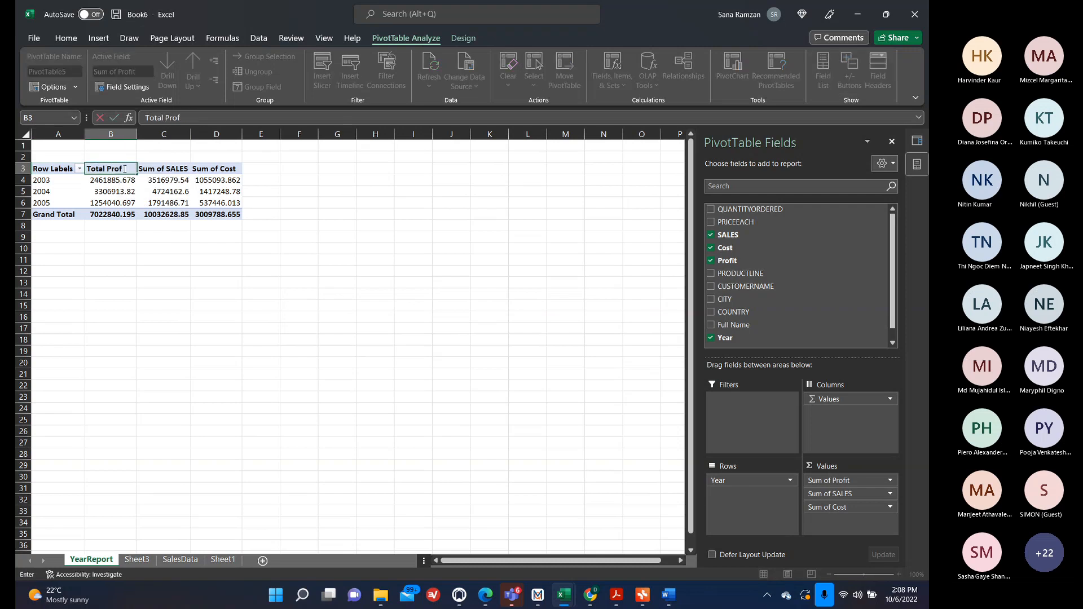
pyautogui.press('Tab')
pyautogui.write('`')
pyautogui.press('BackSpace')
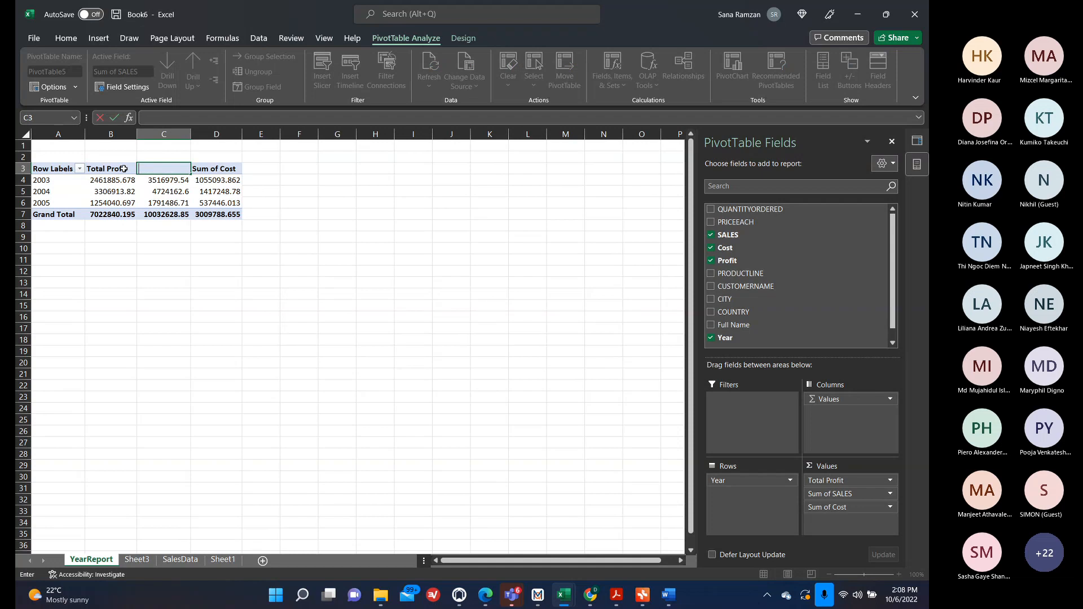
pyautogui.write('Total Sales')
pyautogui.press('Tab')
pyautogui.write('Total Cost')
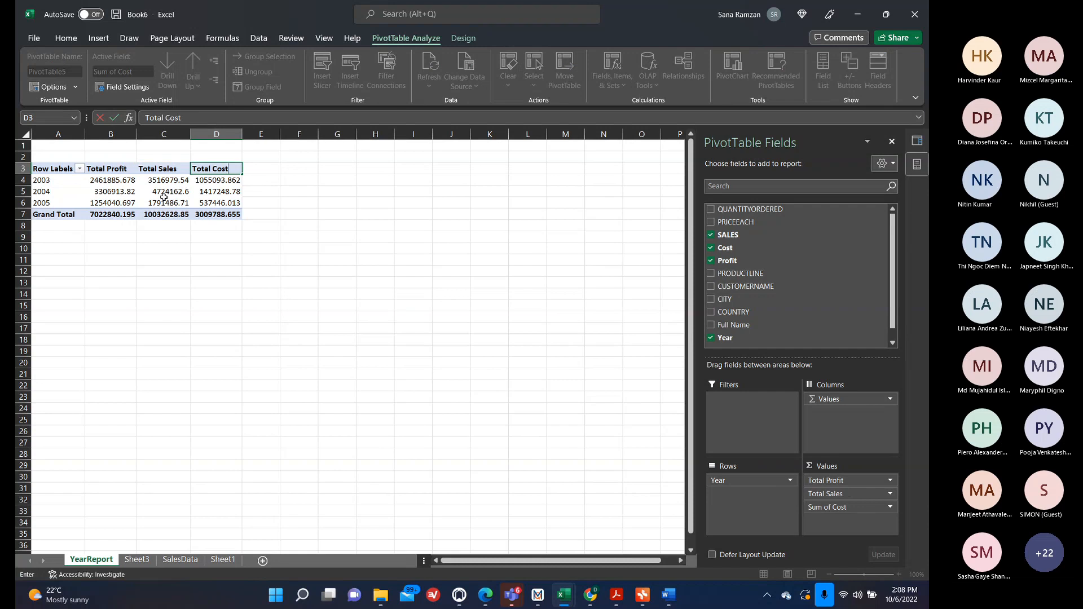
pyautogui.click(257, 282)
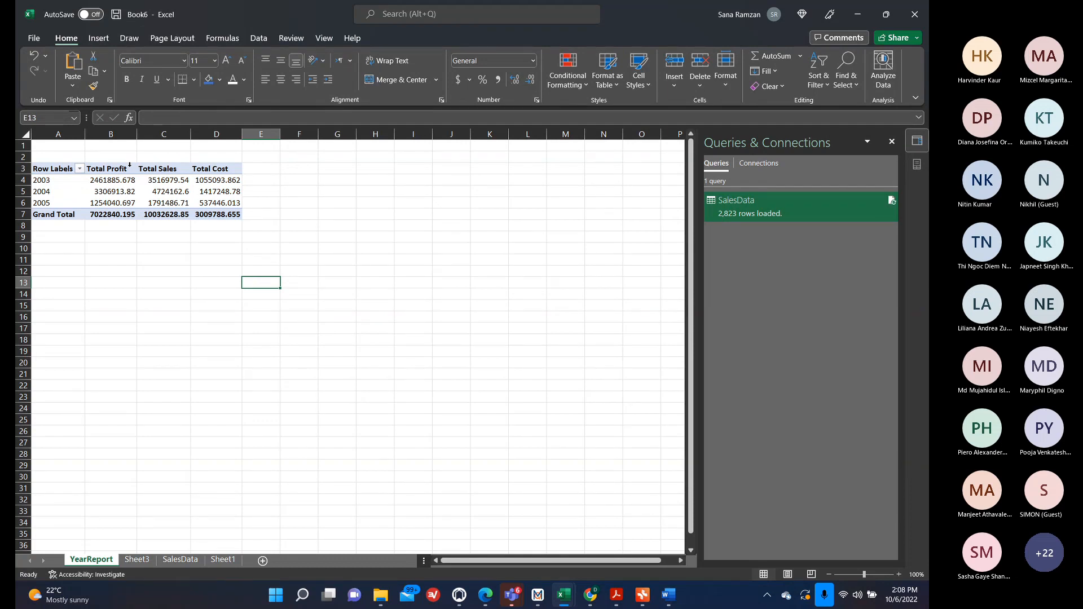
# Format the Total Profit values as Currency with 0 decimal places through the value field settings.
pyautogui.click(99, 179)
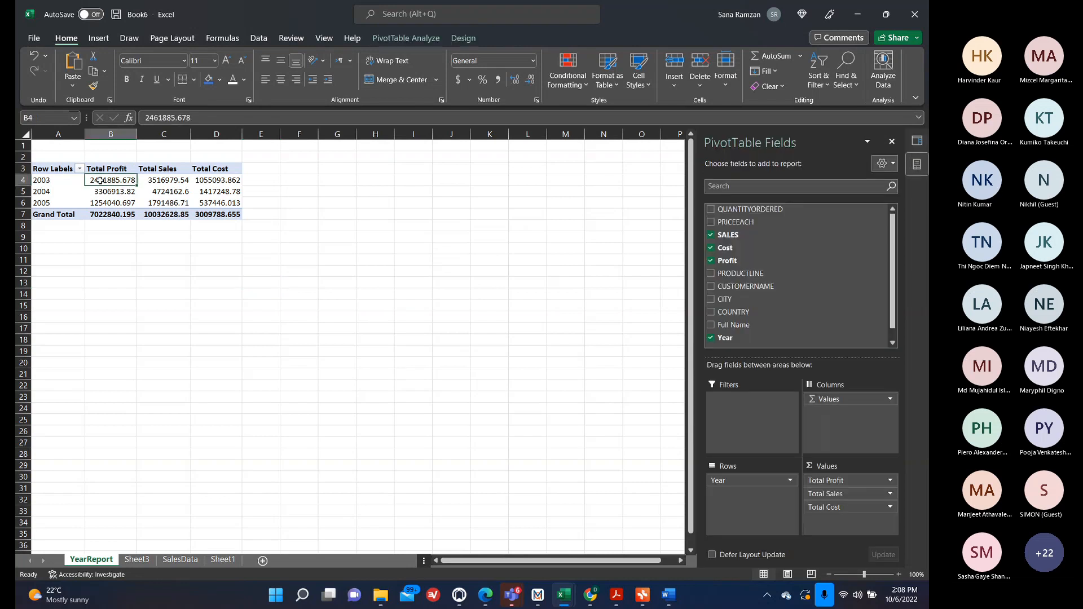
pyautogui.click(154, 181)
pyautogui.click(204, 179)
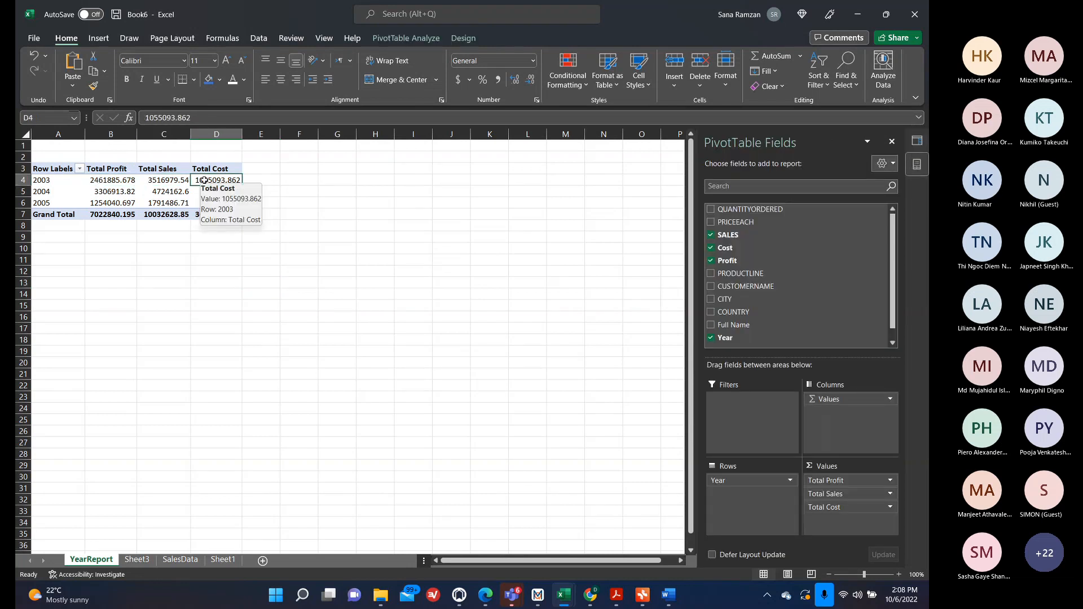
pyautogui.click(123, 182)
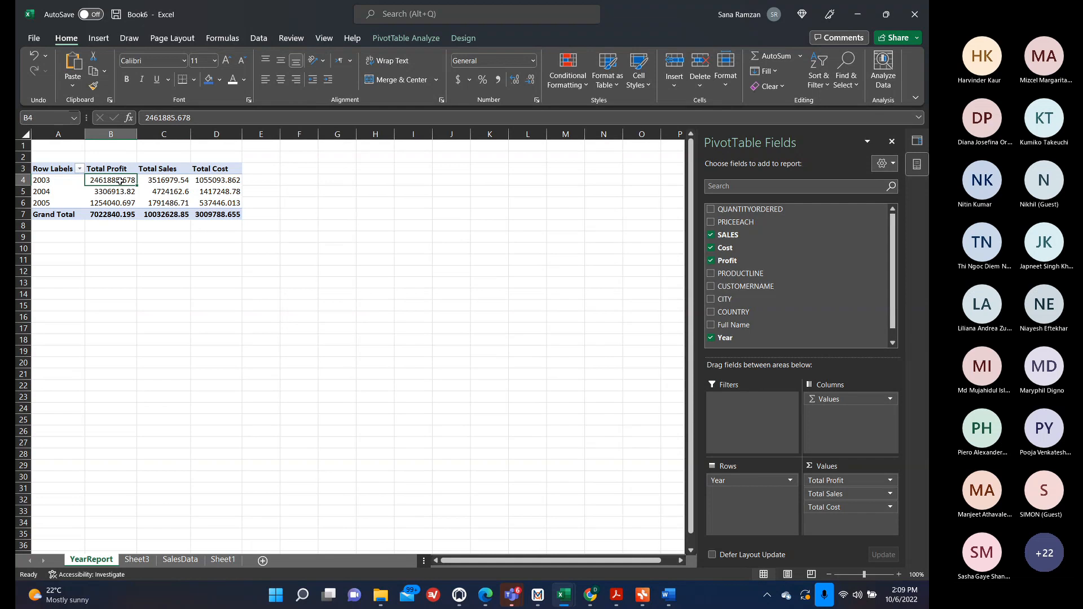
pyautogui.rightClick(120, 181)
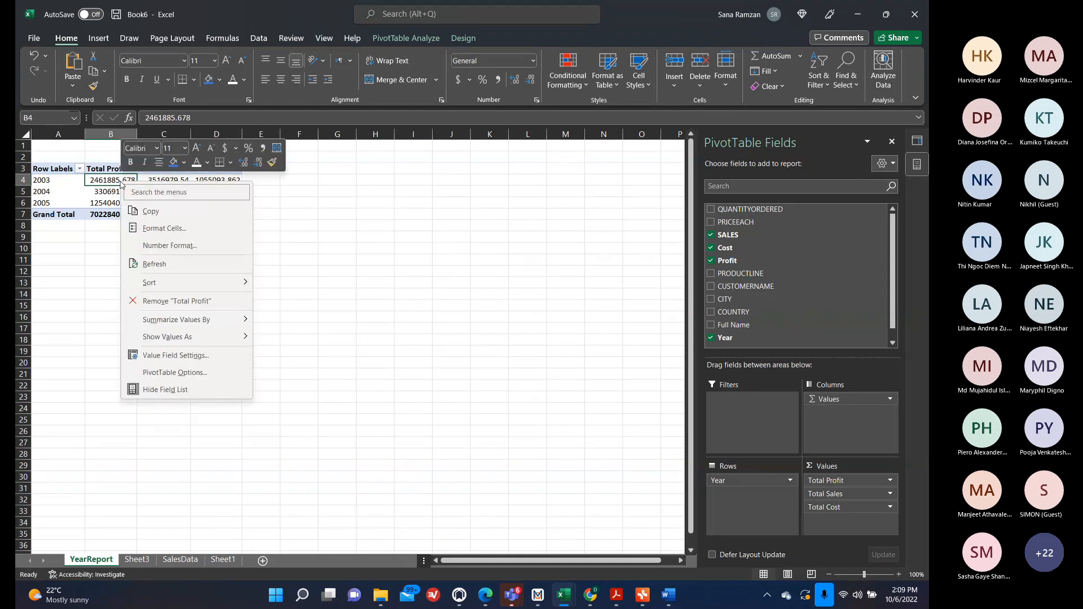
pyautogui.click(189, 355)
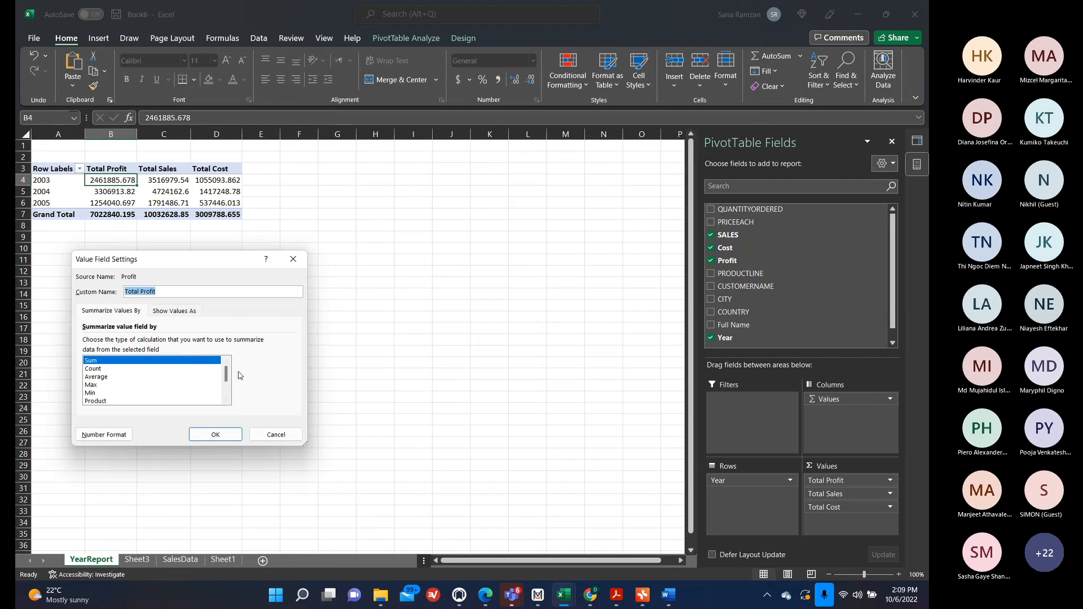
pyautogui.moveTo(226, 374)
pyautogui.mouseDown()
pyautogui.moveTo(224, 406)
pyautogui.moveTo(230, 366)
pyautogui.mouseUp()
pyautogui.click(103, 435)
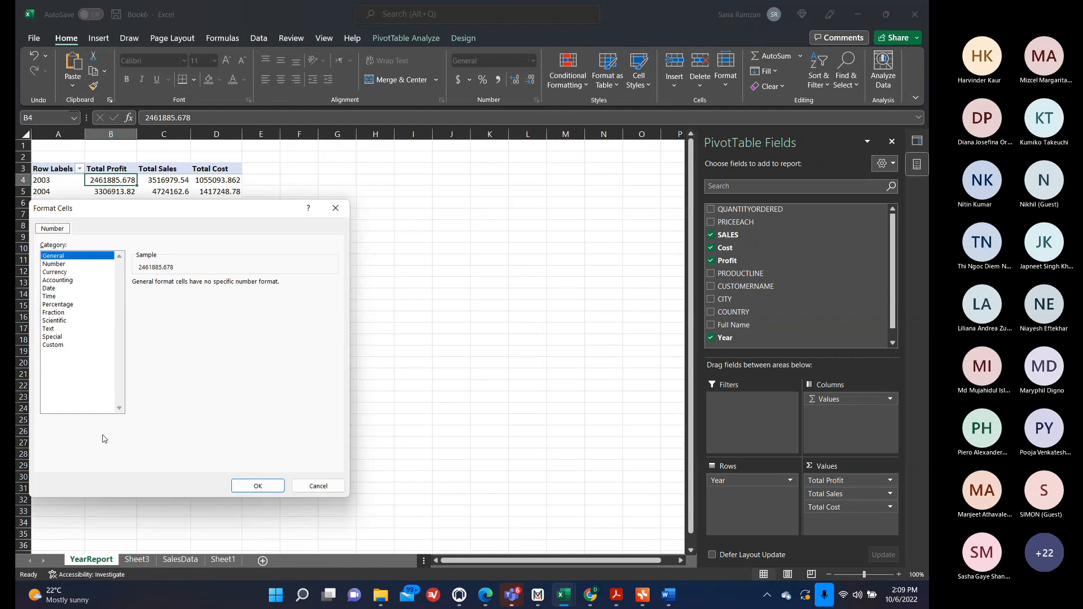
pyautogui.click(65, 272)
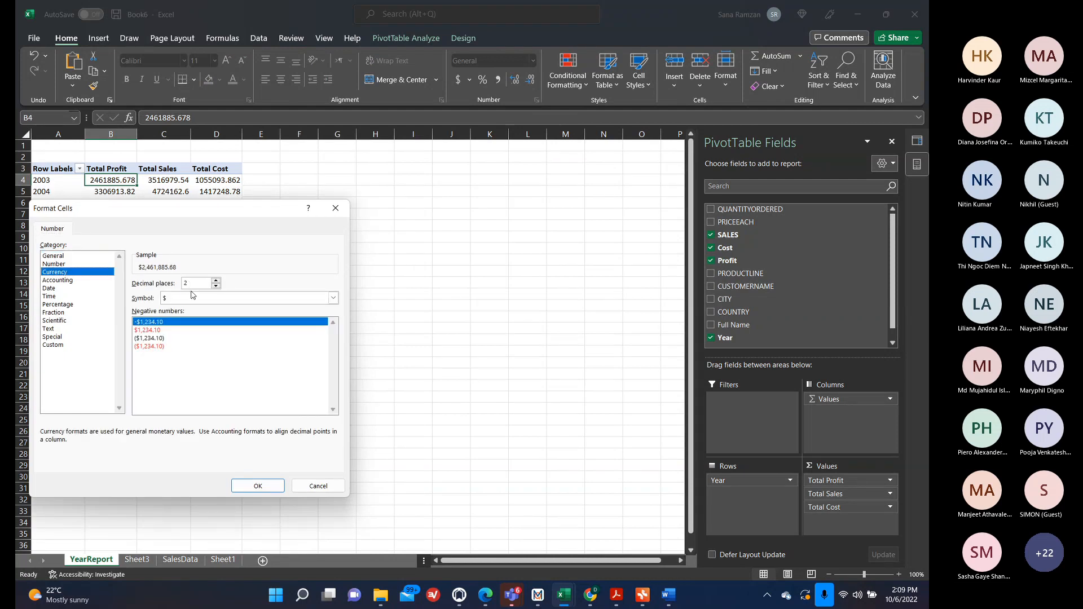
pyautogui.click(217, 287)
pyautogui.click(217, 286)
pyautogui.click(238, 484)
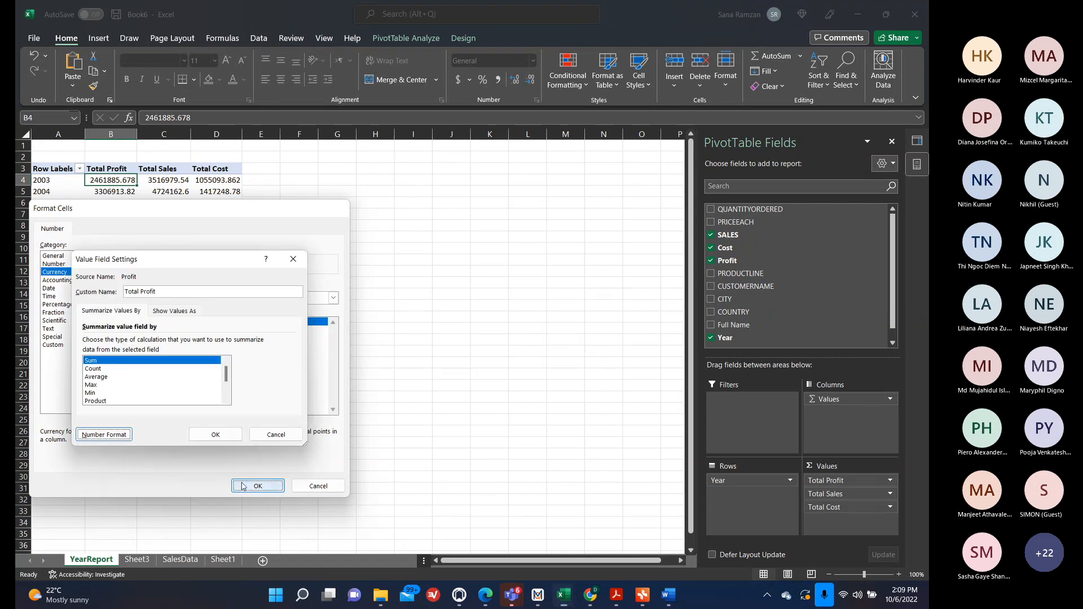
pyautogui.click(214, 435)
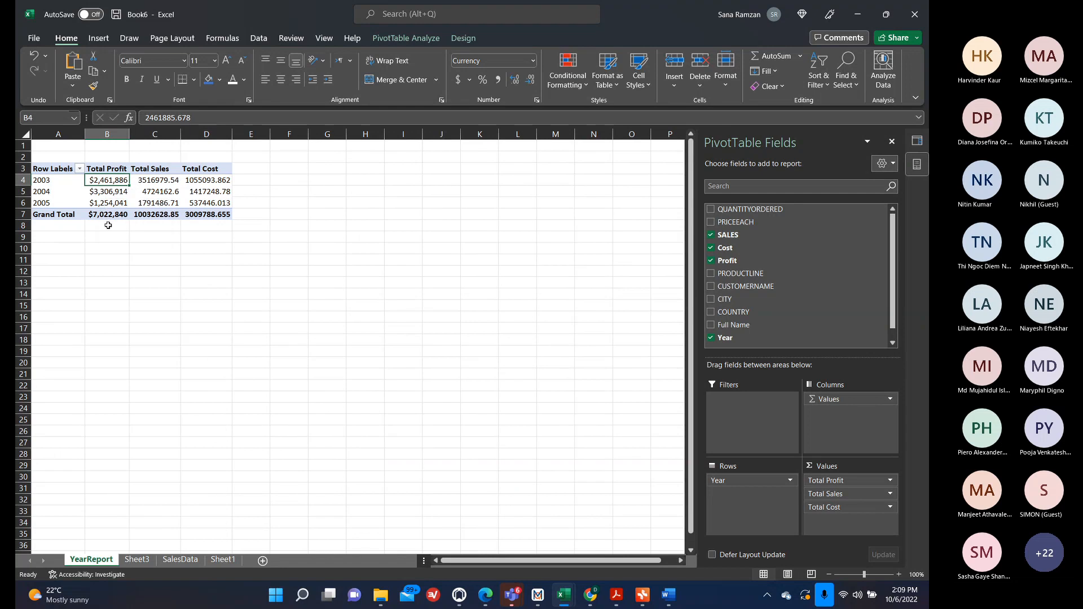
# Apply Accounting number format to the 2003 and 2004 Total Sales cells.
pyautogui.click(157, 183)
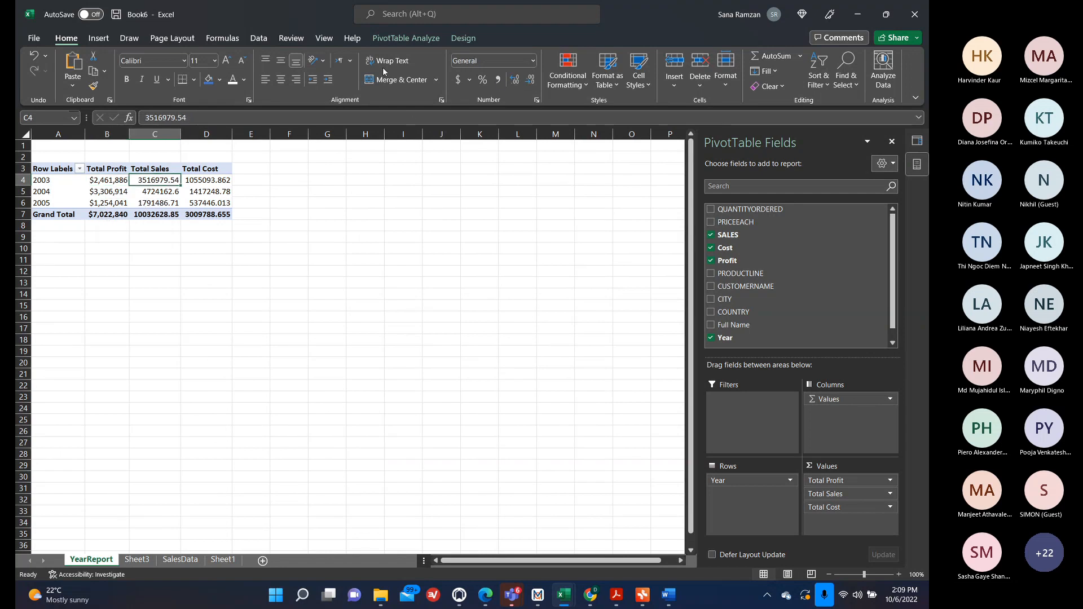
pyautogui.click(458, 80)
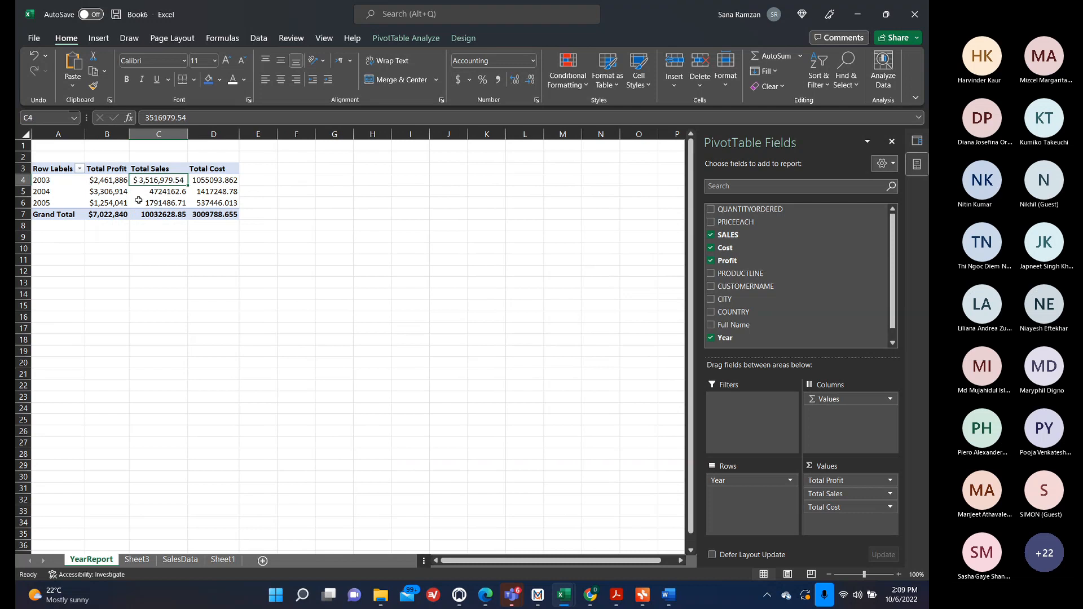
pyautogui.click(139, 192)
pyautogui.click(459, 80)
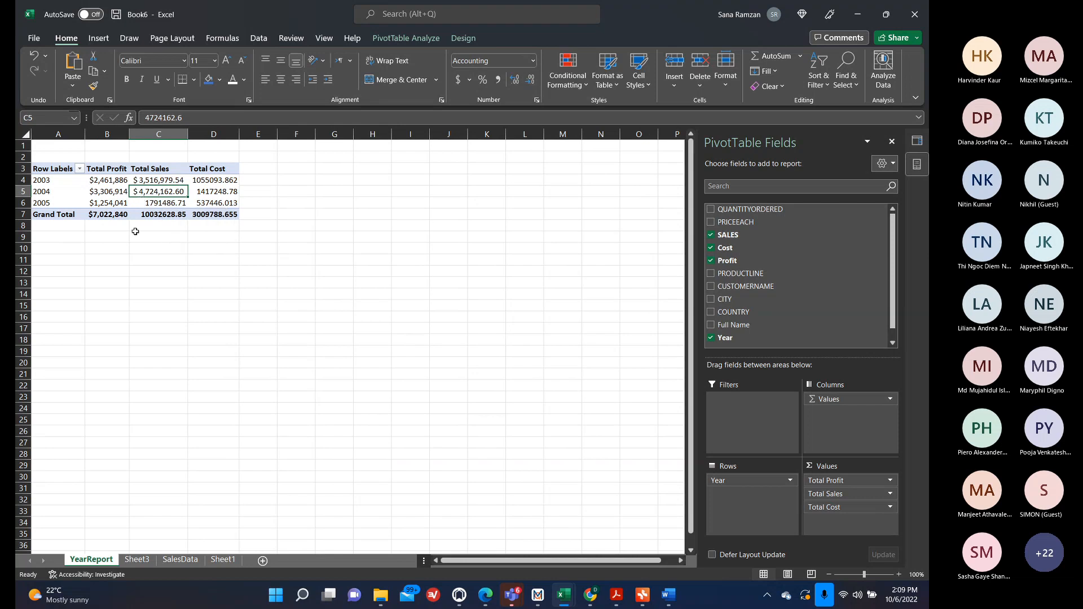
# Format the Total Sales values as Currency with 0 decimal places through the value field settings.
pyautogui.rightClick(146, 180)
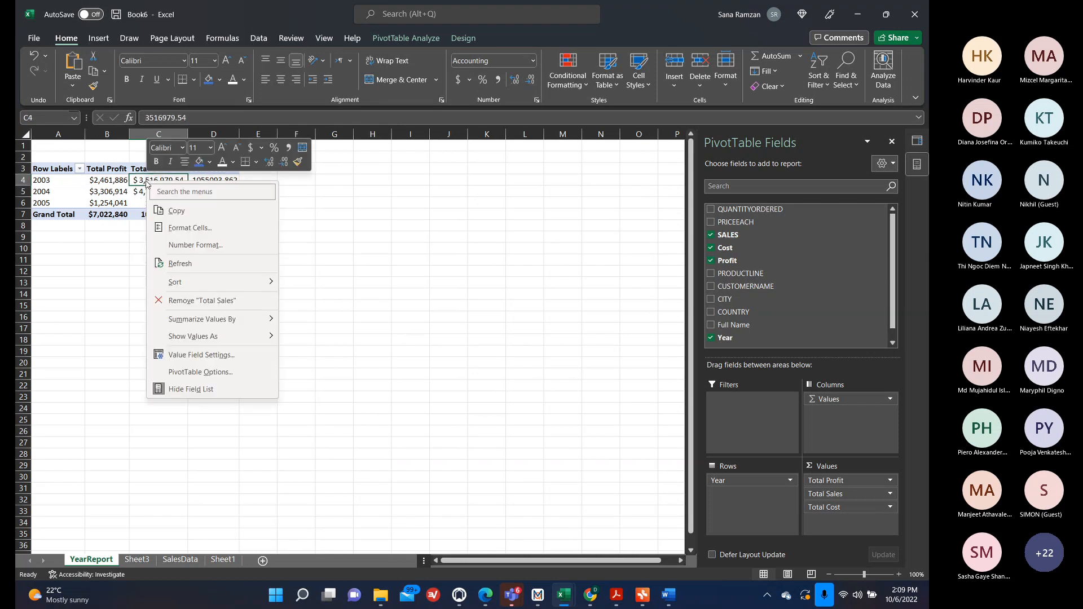
pyautogui.click(196, 355)
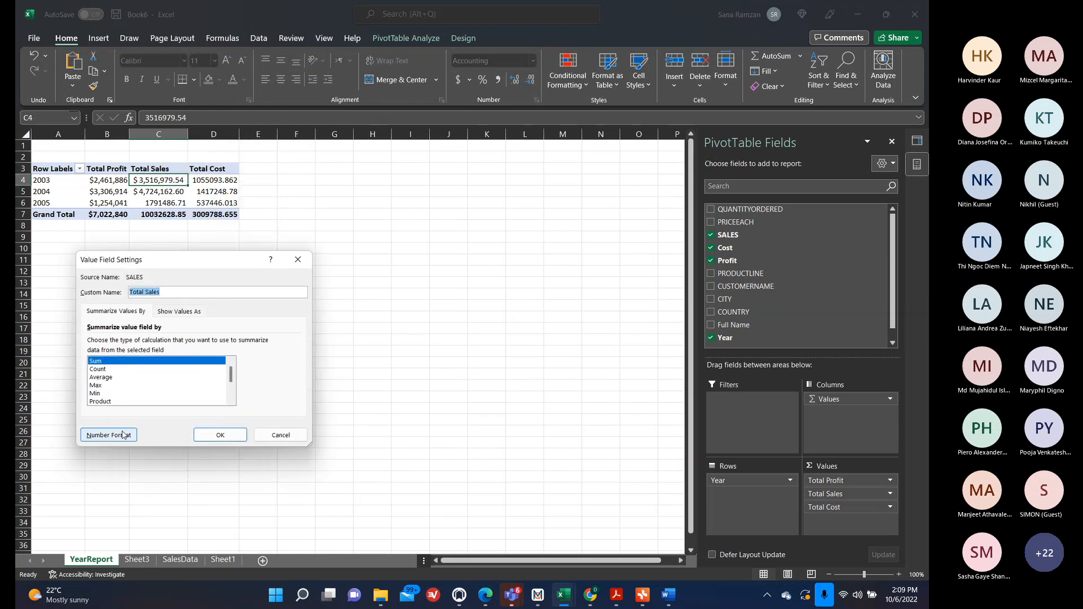
pyautogui.click(122, 436)
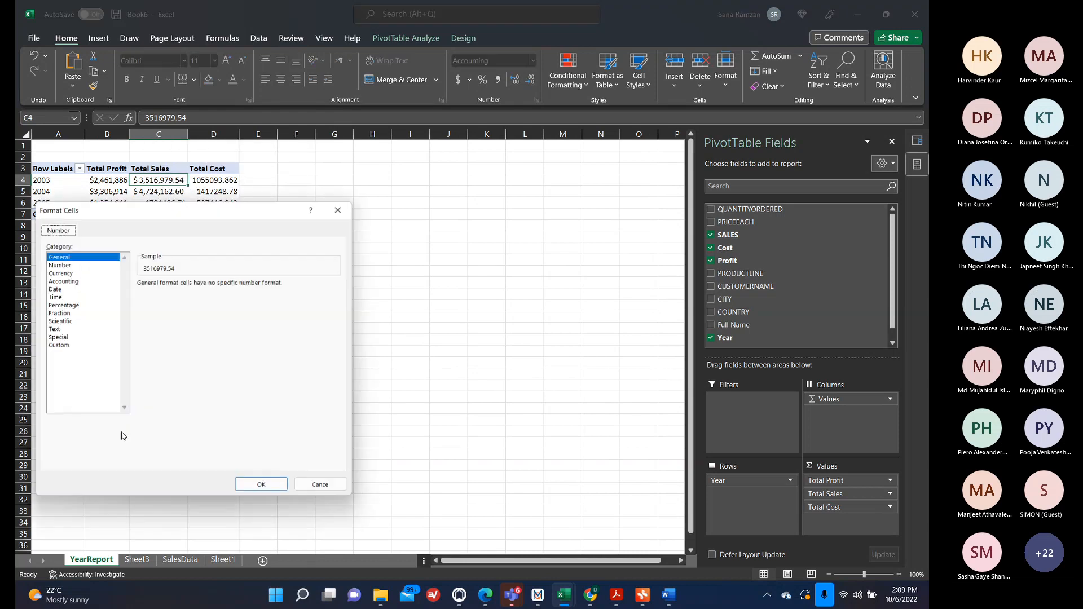
pyautogui.click(72, 273)
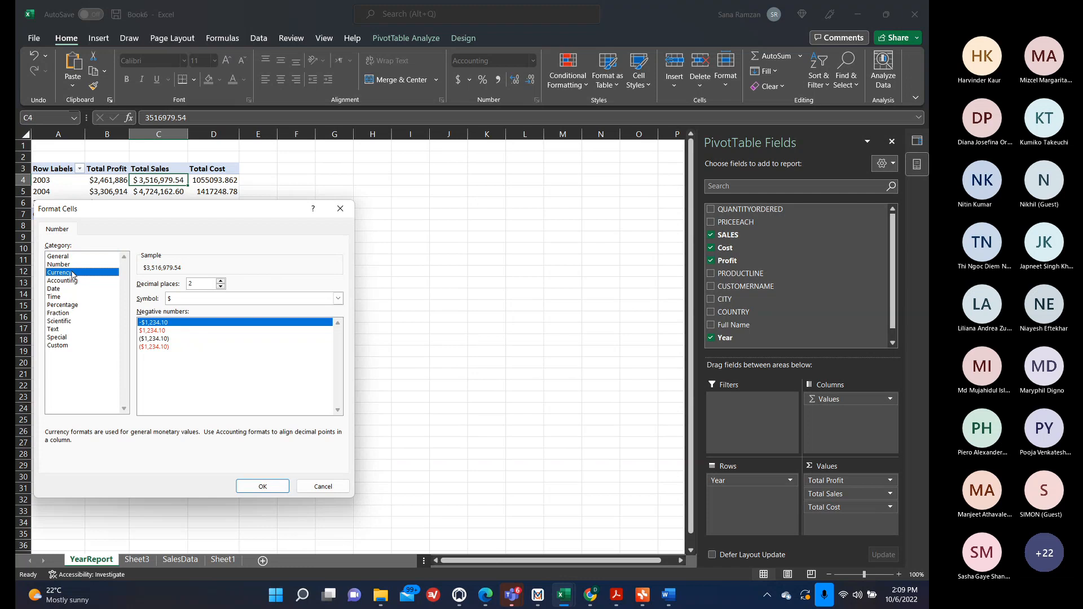
pyautogui.click(220, 286)
pyautogui.click(220, 287)
pyautogui.click(262, 486)
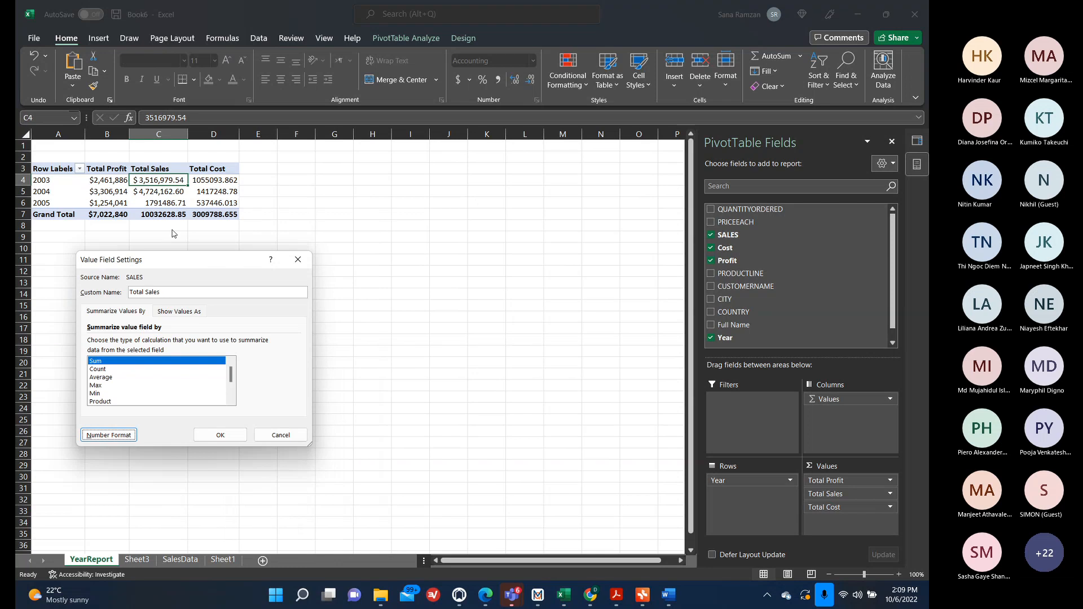
pyautogui.click(220, 435)
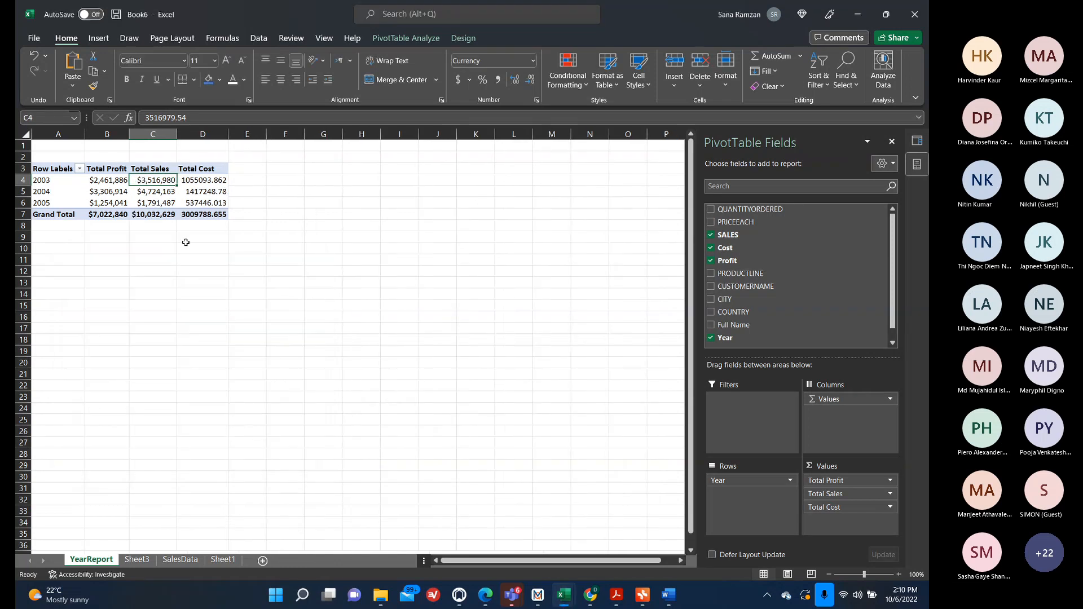
# Format the Total Cost values as Currency with 0 decimal places through the value field settings.
pyautogui.click(197, 179)
pyautogui.rightClick(197, 179)
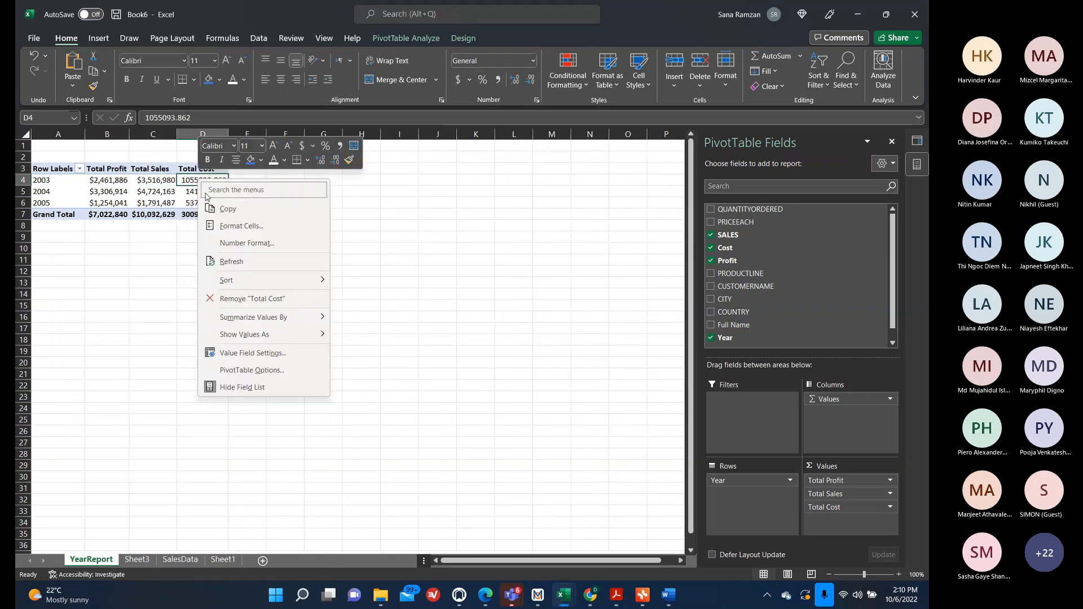
pyautogui.click(289, 350)
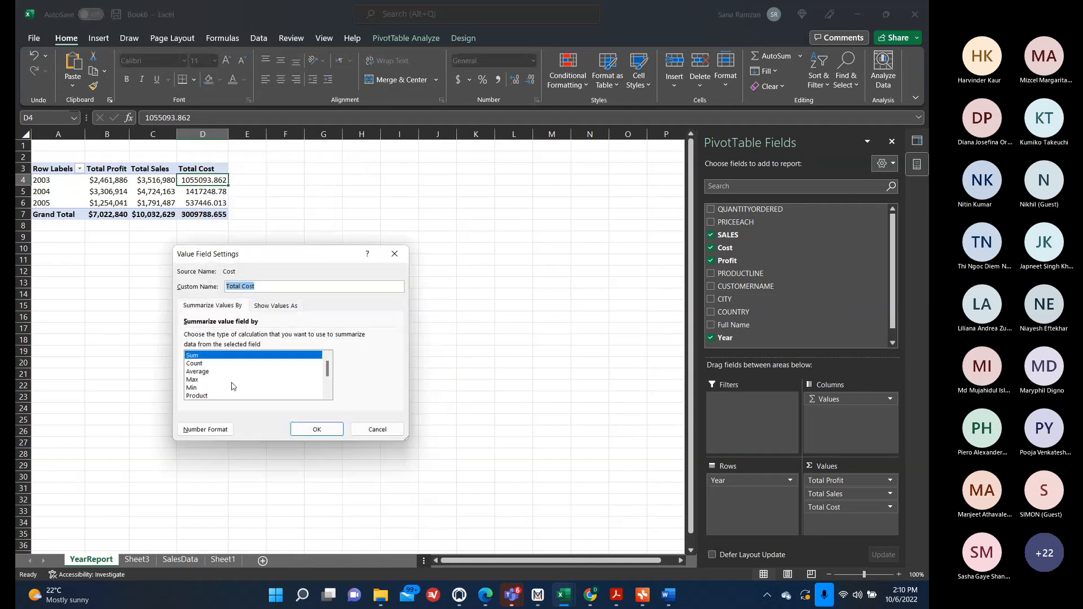
pyautogui.click(207, 429)
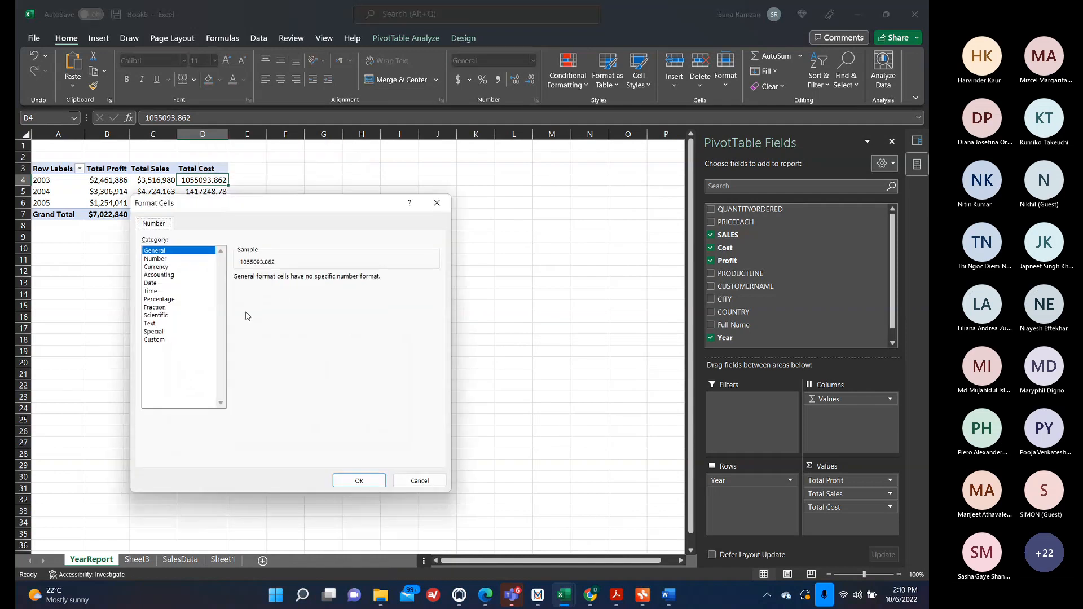
pyautogui.click(160, 266)
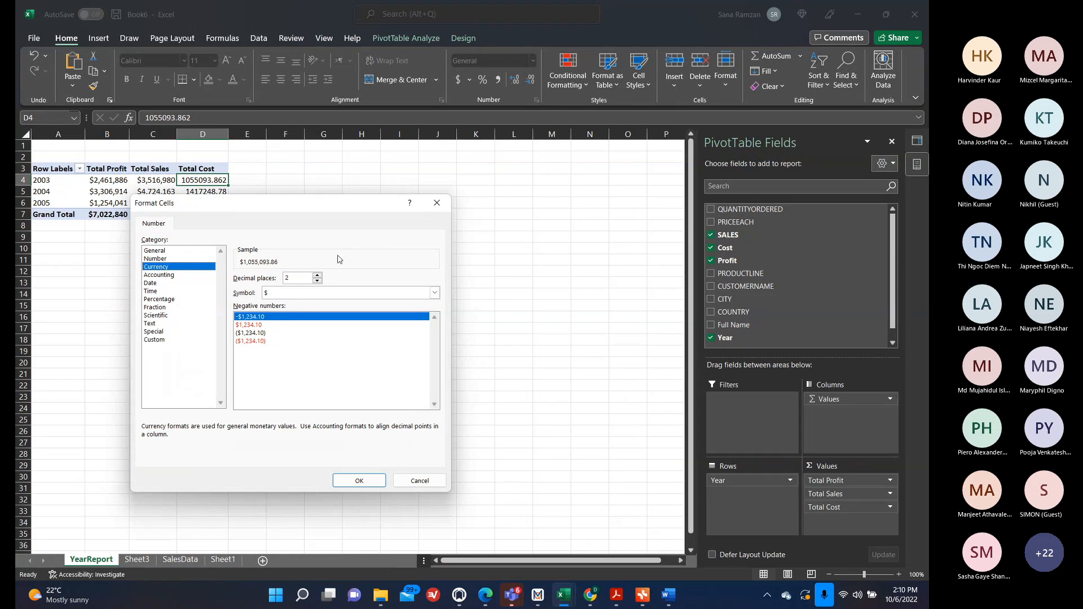
pyautogui.click(318, 281)
pyautogui.click(318, 281)
pyautogui.click(357, 481)
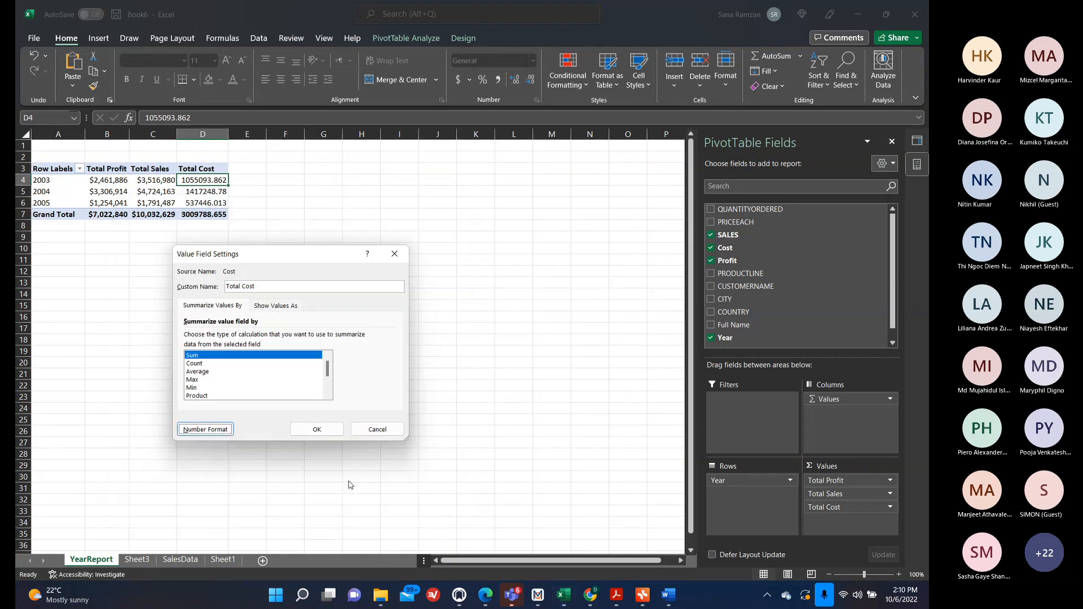
pyautogui.click(317, 429)
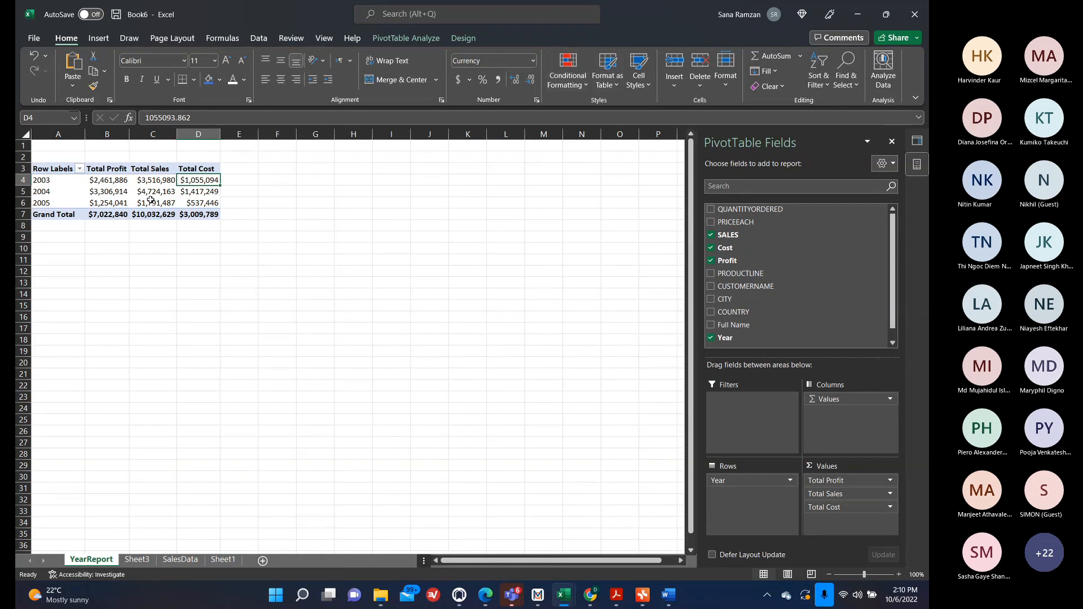
# Insert a Clustered Column PivotChart from the YearReport pivot and position it below the table.
pyautogui.click(127, 186)
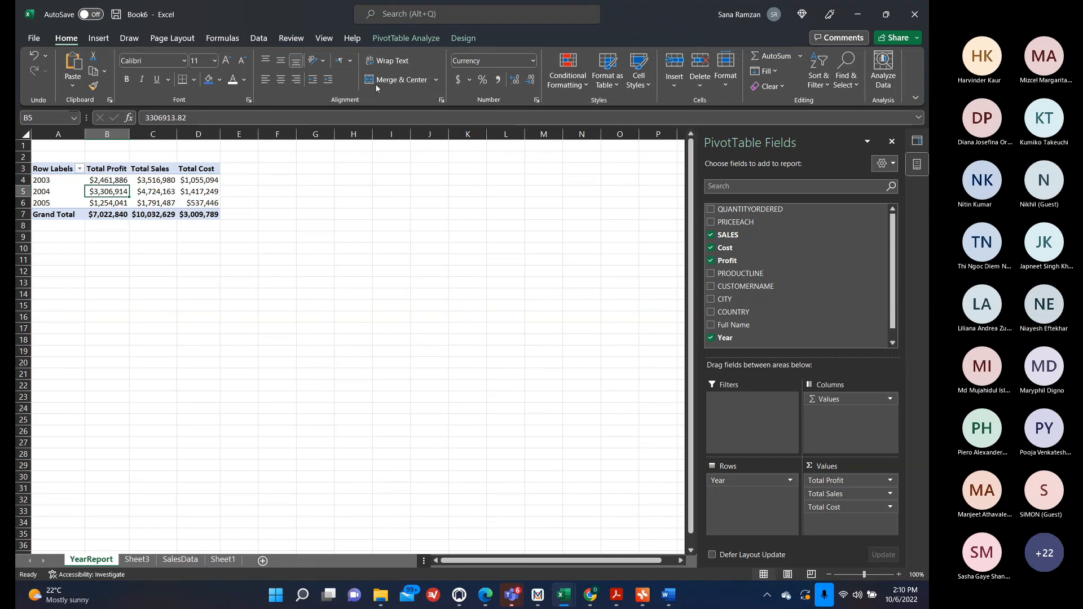
pyautogui.click(409, 37)
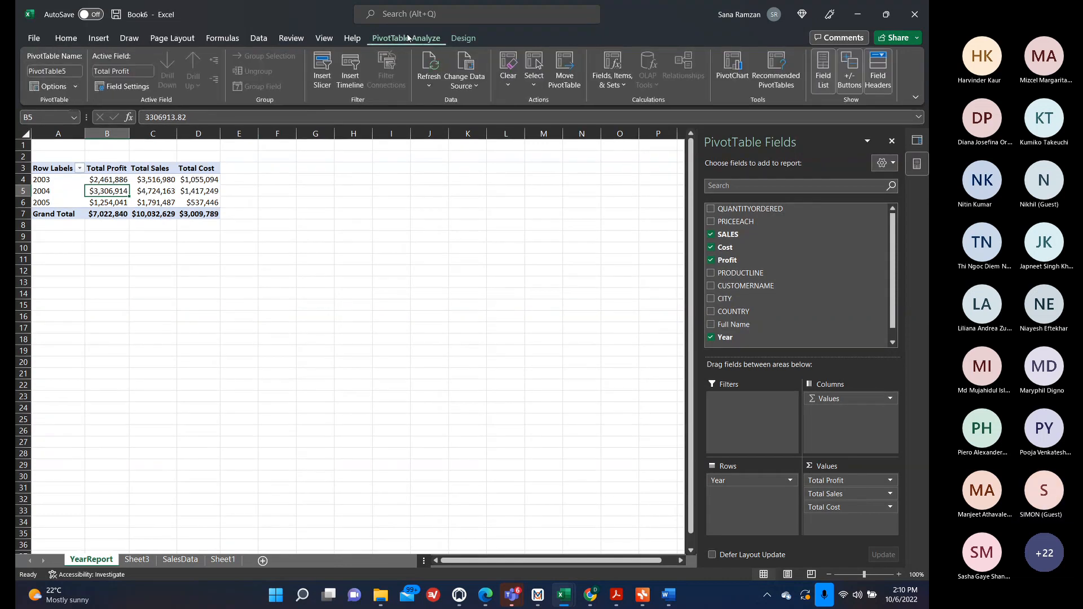
pyautogui.click(734, 68)
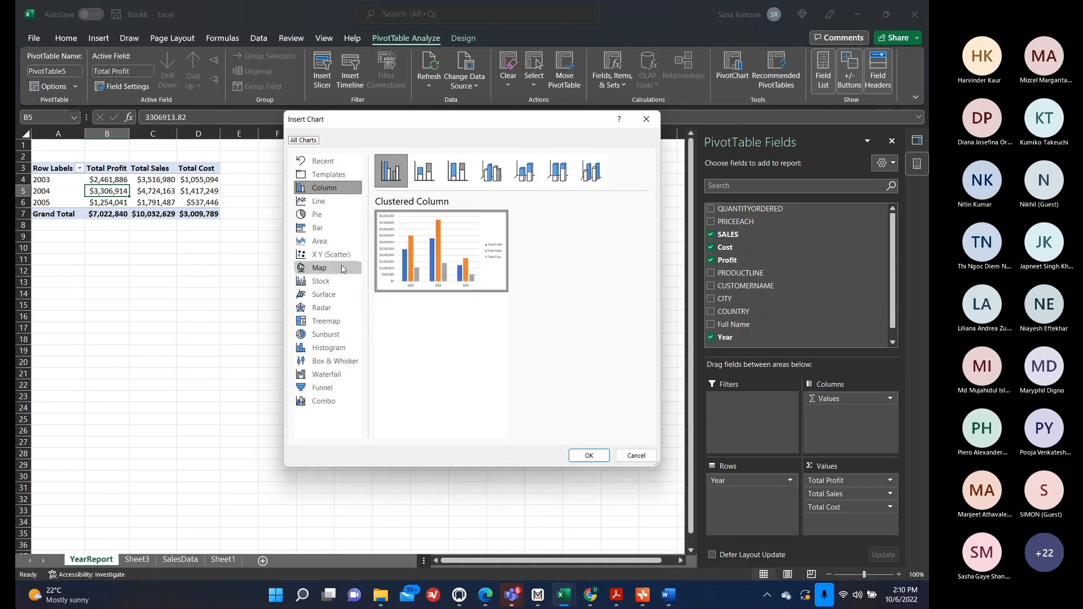
pyautogui.click(319, 228)
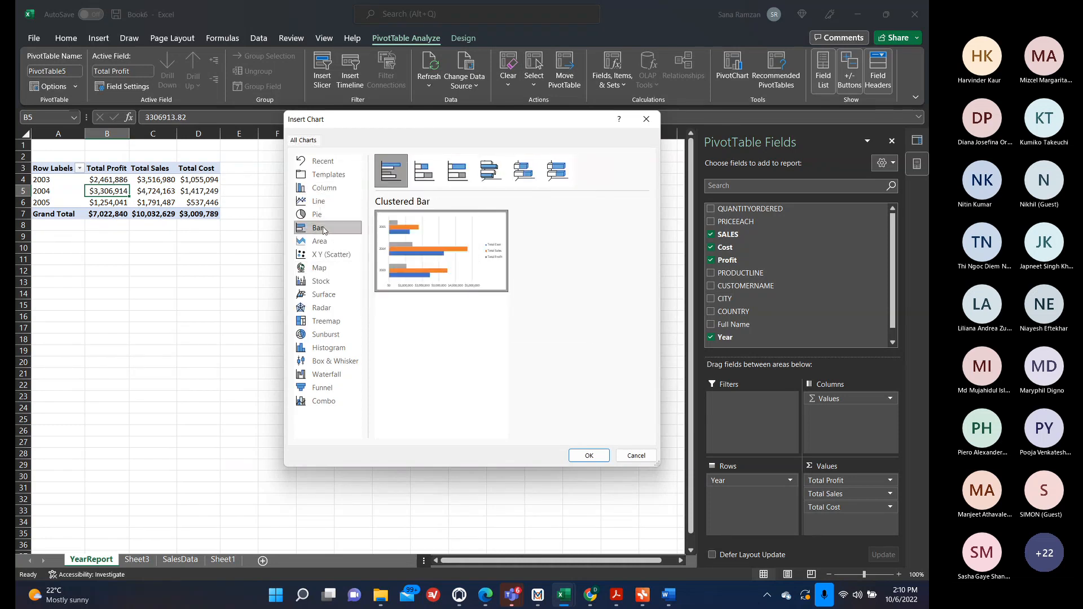
pyautogui.click(324, 188)
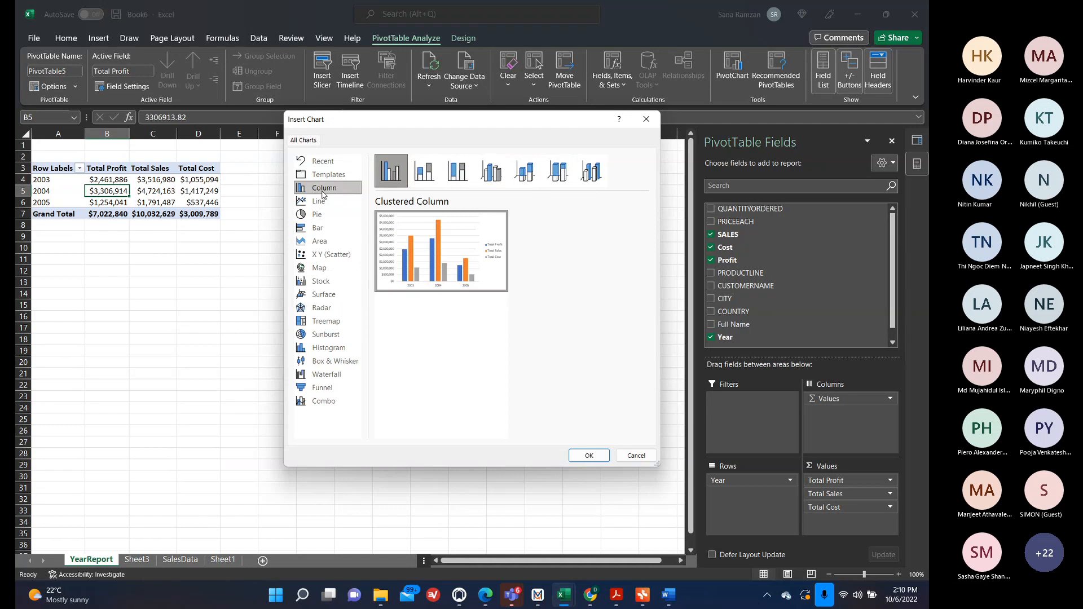
pyautogui.click(581, 454)
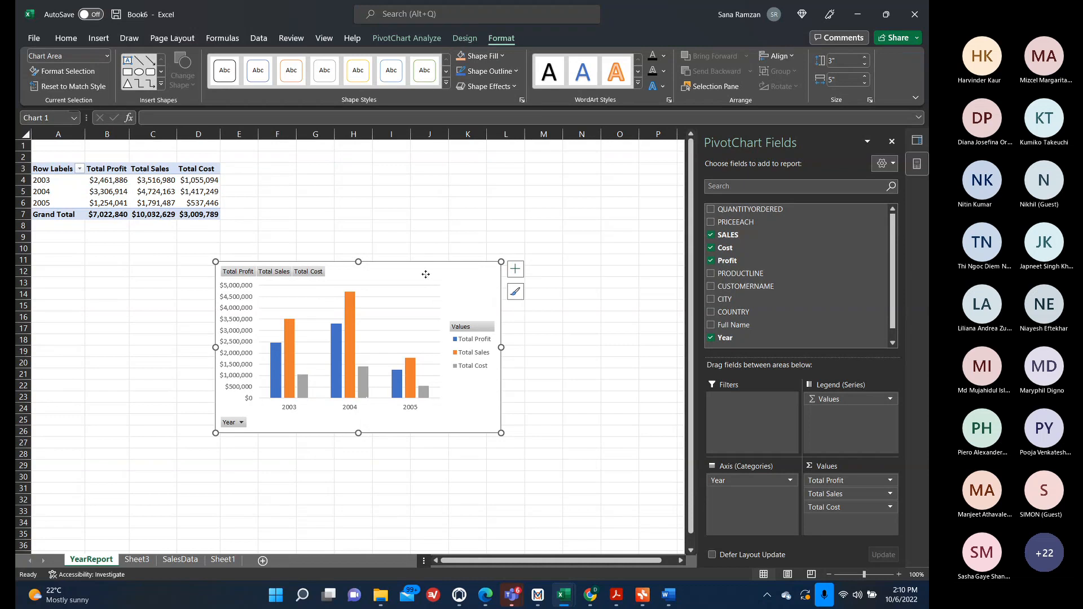
pyautogui.moveTo(426, 274); pyautogui.dragTo(426, 286)
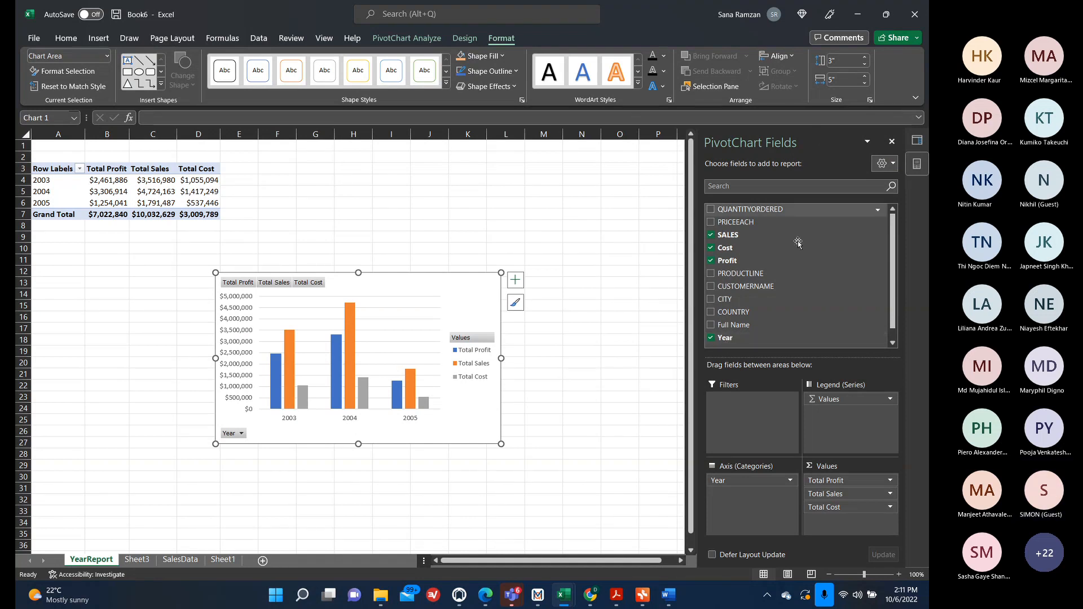
# Add a Year slicer beside the chart and filter it to 2003.
pyautogui.rightClick(735, 339)
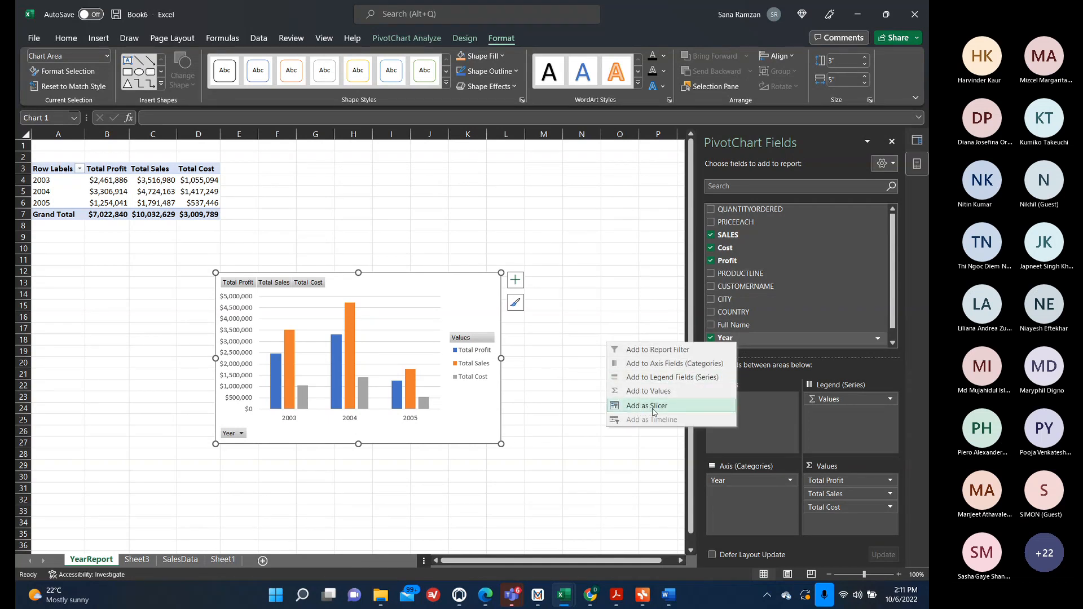
pyautogui.click(654, 406)
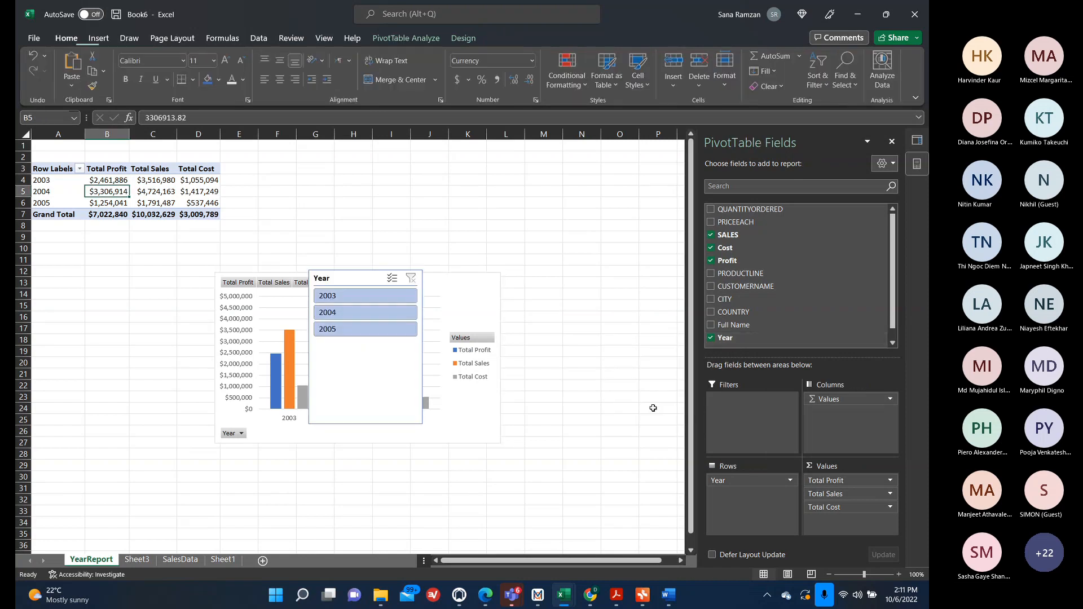
pyautogui.moveTo(363, 278); pyautogui.dragTo(583, 227)
pyautogui.click(576, 244)
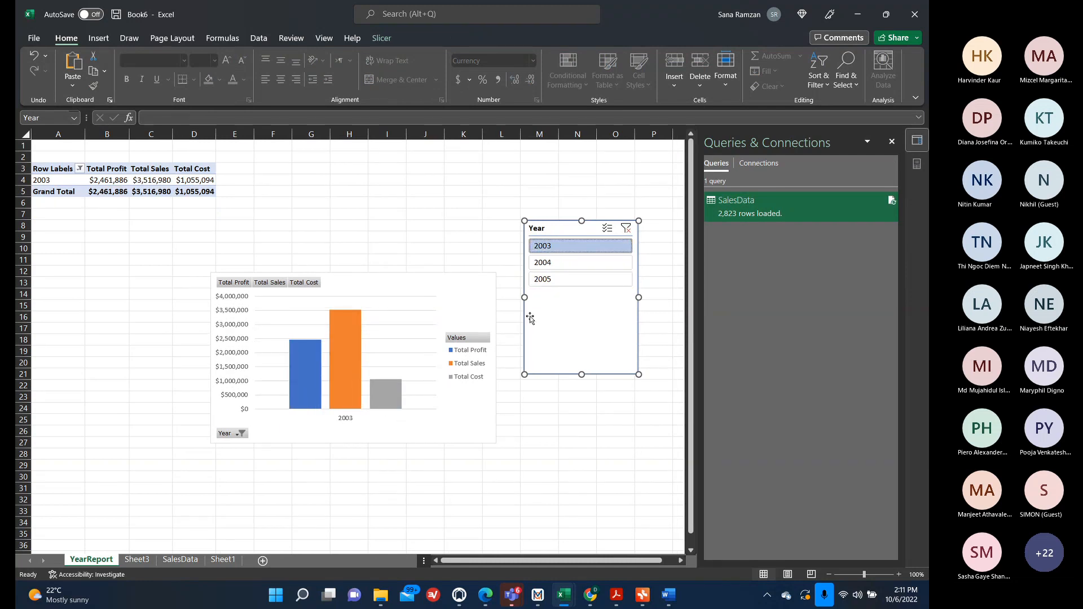
# Filter the Year slicer to 2004, then 2005, and clear the slicer filter.
pyautogui.click(544, 265)
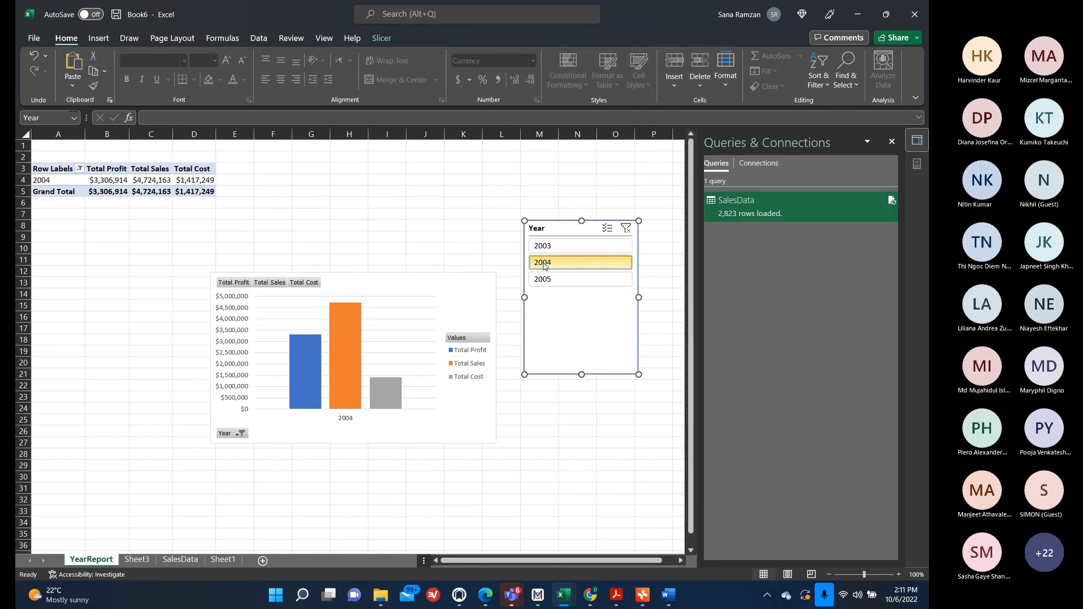
pyautogui.click(571, 280)
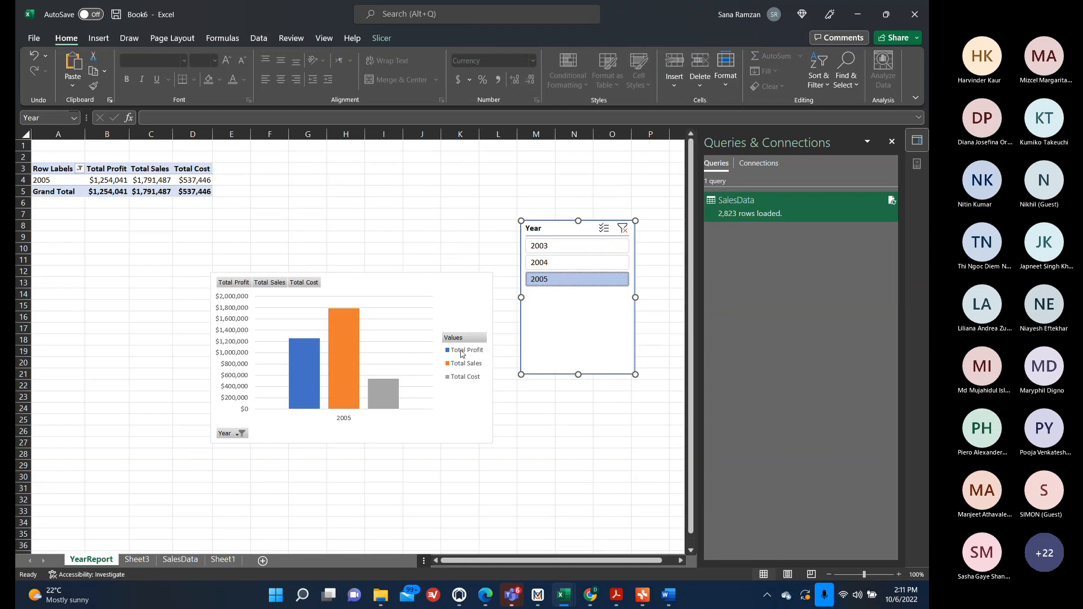
pyautogui.click(623, 230)
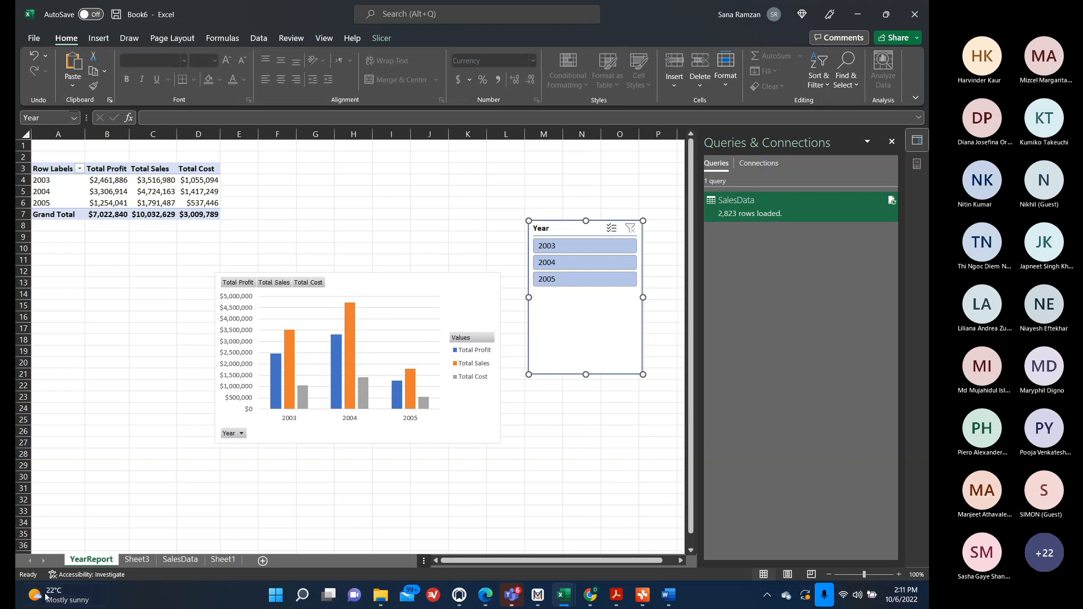
# Delete the empty Sheet3 worksheet containing the unused PivotTable.
pyautogui.click(137, 559)
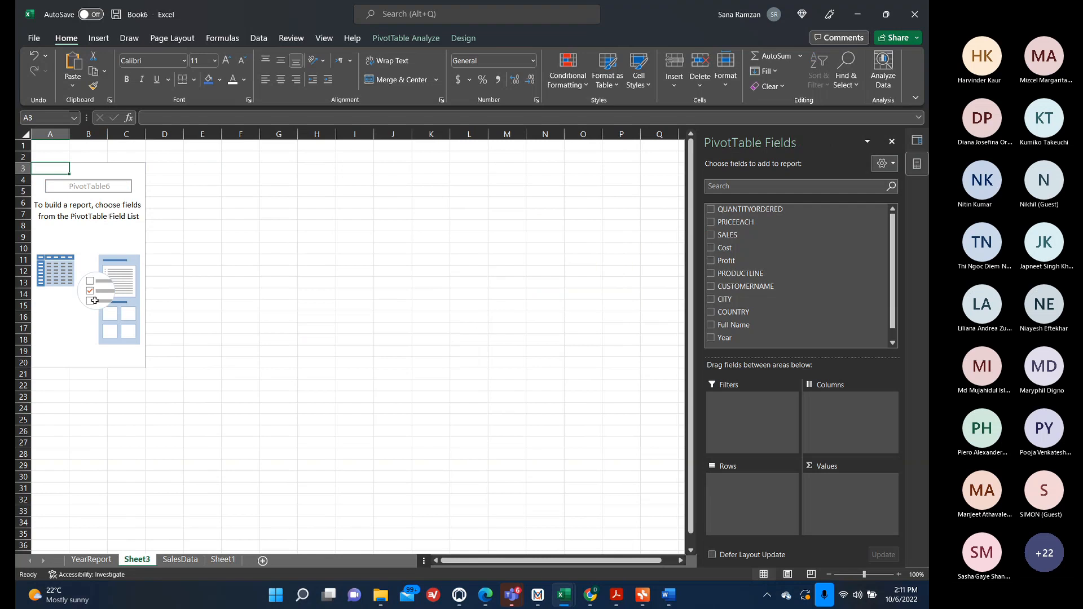
pyautogui.doubleClick(138, 559)
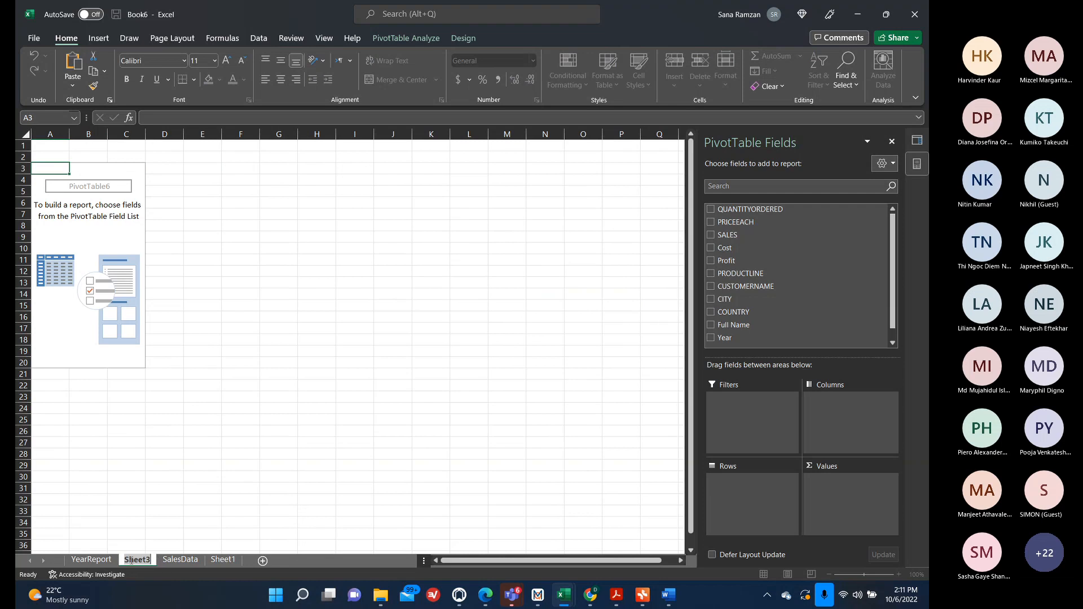
pyautogui.click(79, 559)
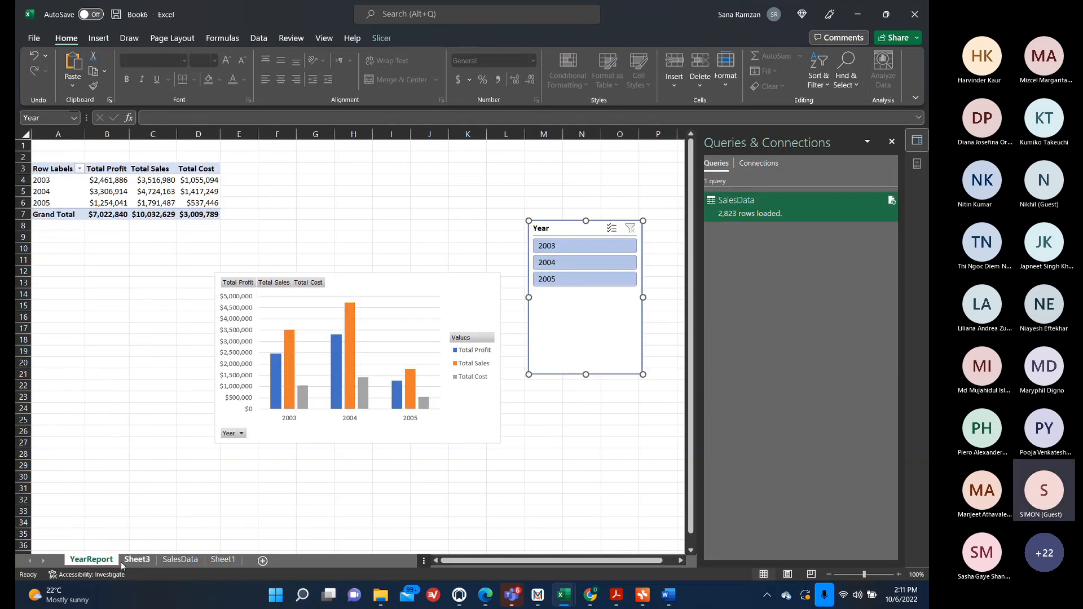
pyautogui.rightClick(122, 564)
pyautogui.moveTo(167, 504)
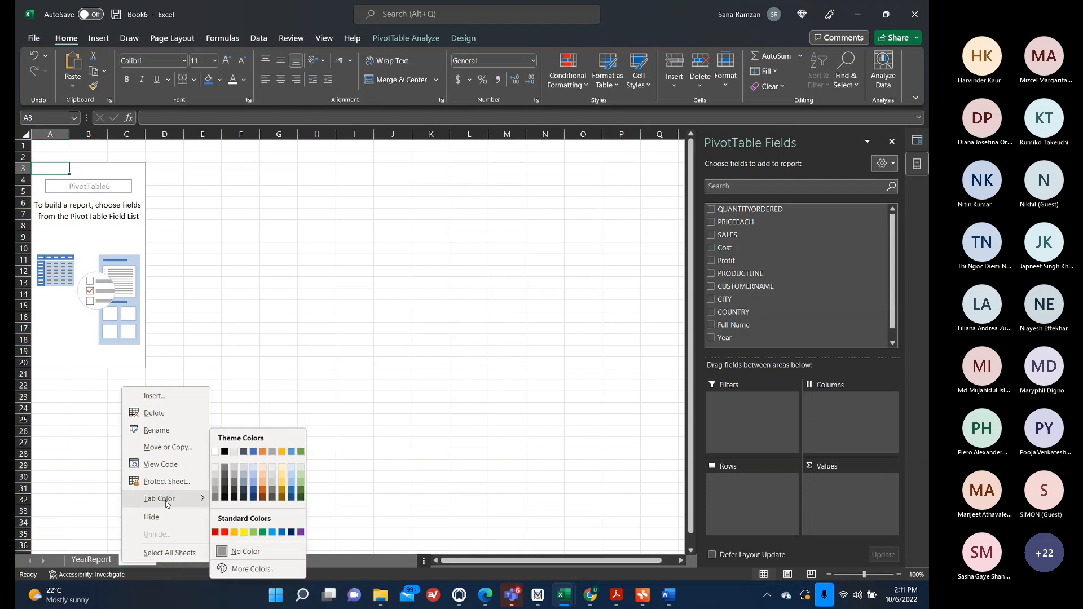
pyautogui.click(152, 413)
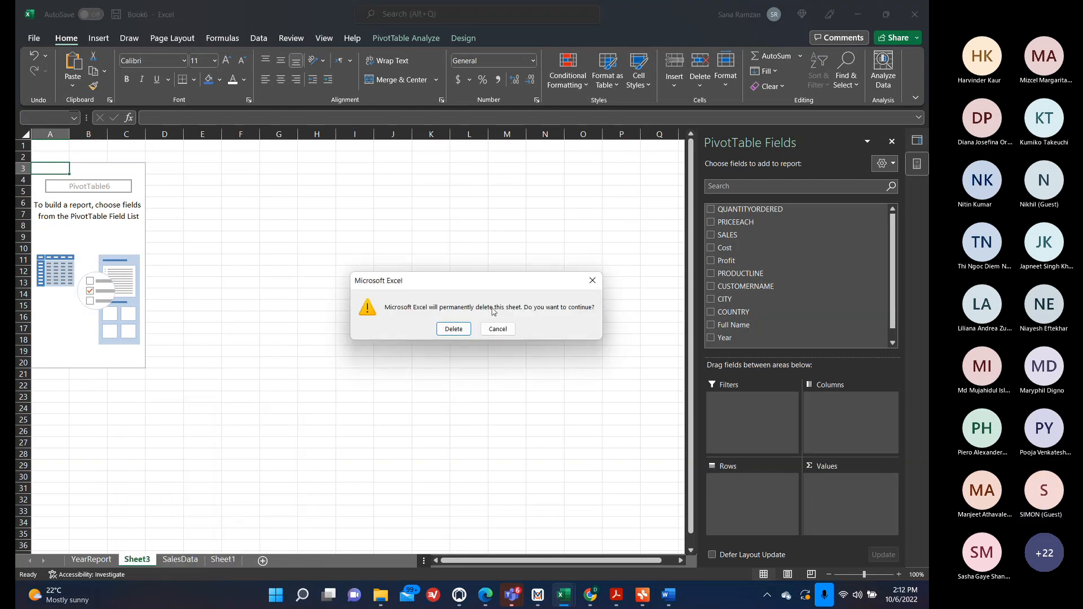
pyautogui.click(468, 327)
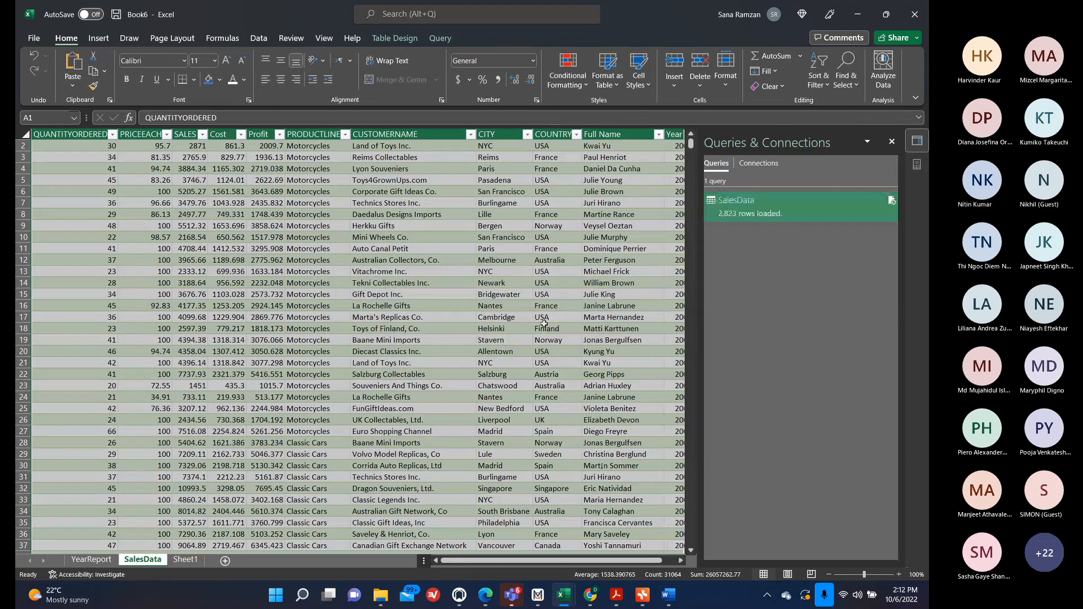
# Insert a new PivotTable from the SalesData table on a new worksheet.
pyautogui.click(544, 326)
pyautogui.click(777, 211)
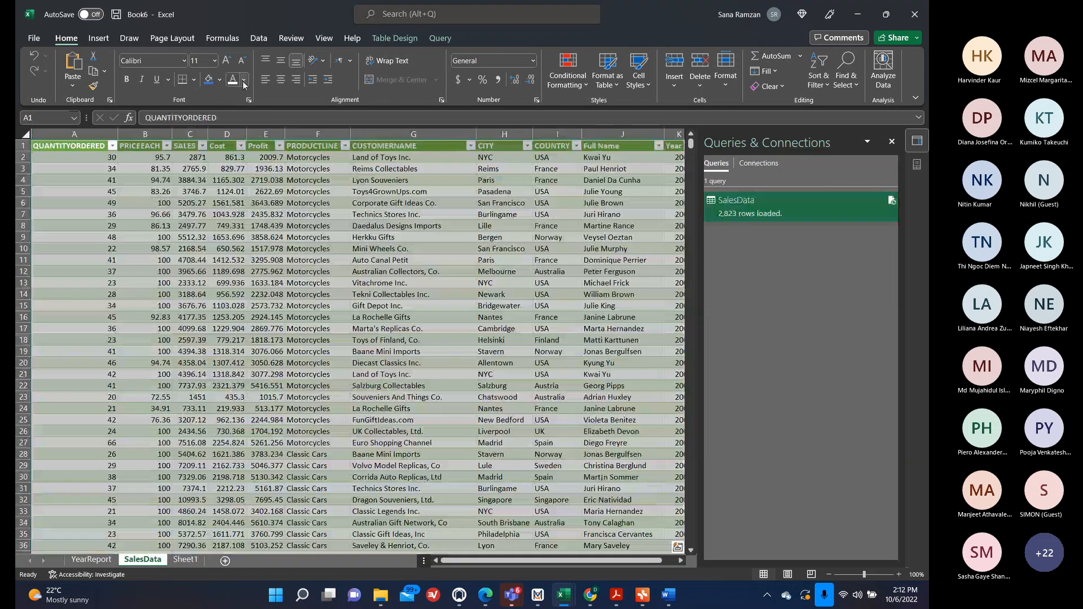
pyautogui.click(92, 38)
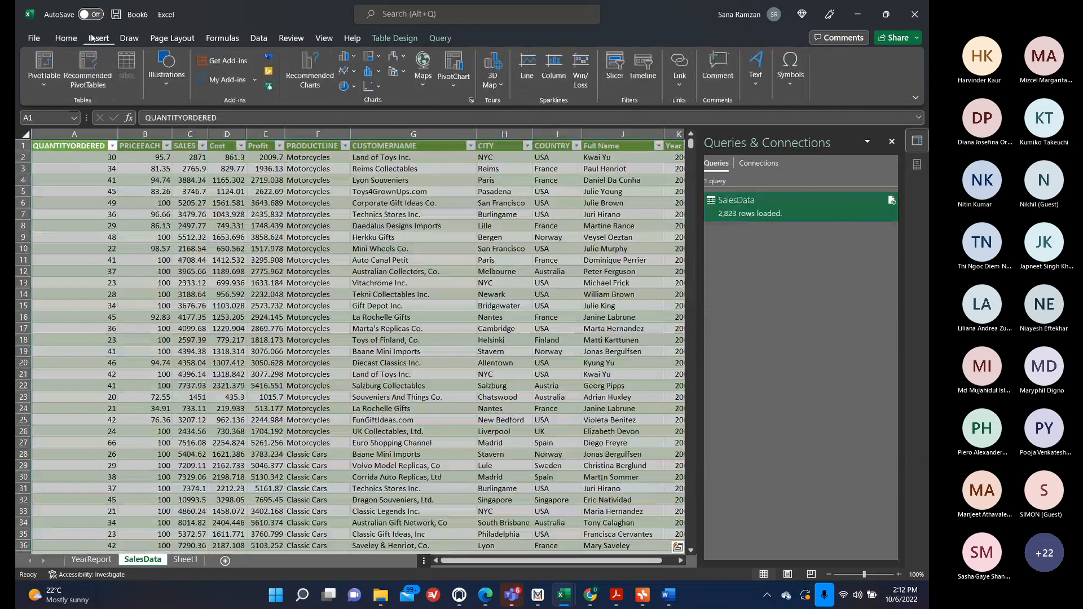
pyautogui.click(52, 69)
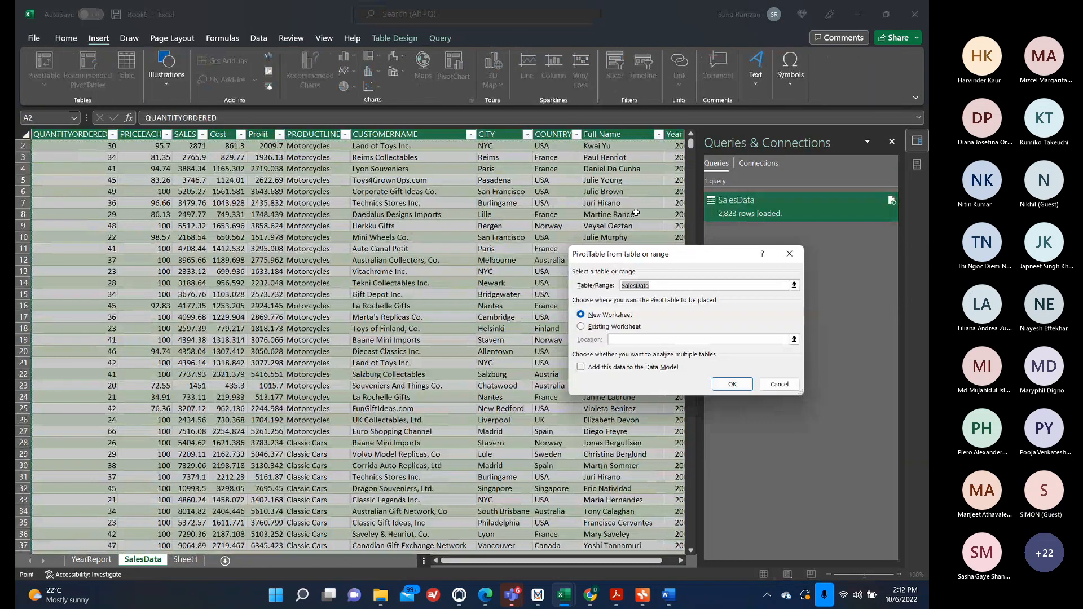
pyautogui.click(735, 388)
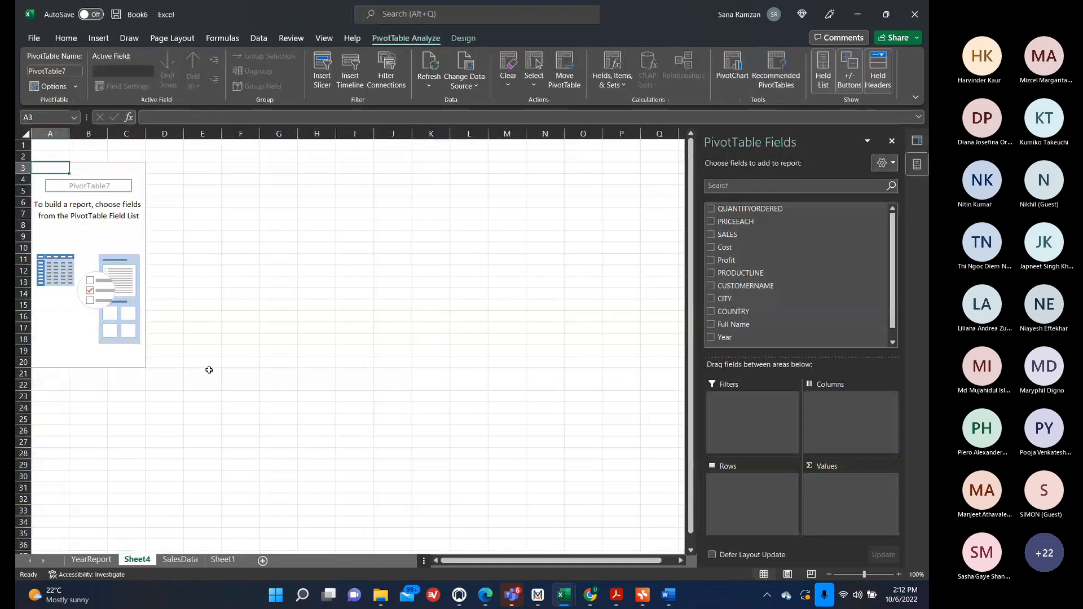
# Rename the new pivot sheet as Country Report.
pyautogui.doubleClick(148, 559)
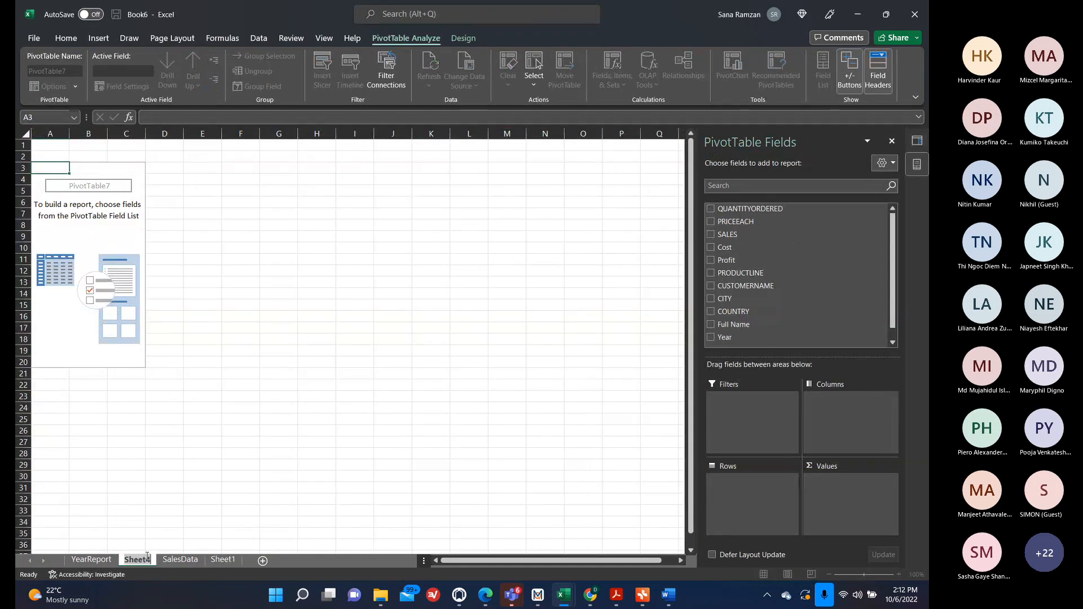
pyautogui.write('Cpuntry')
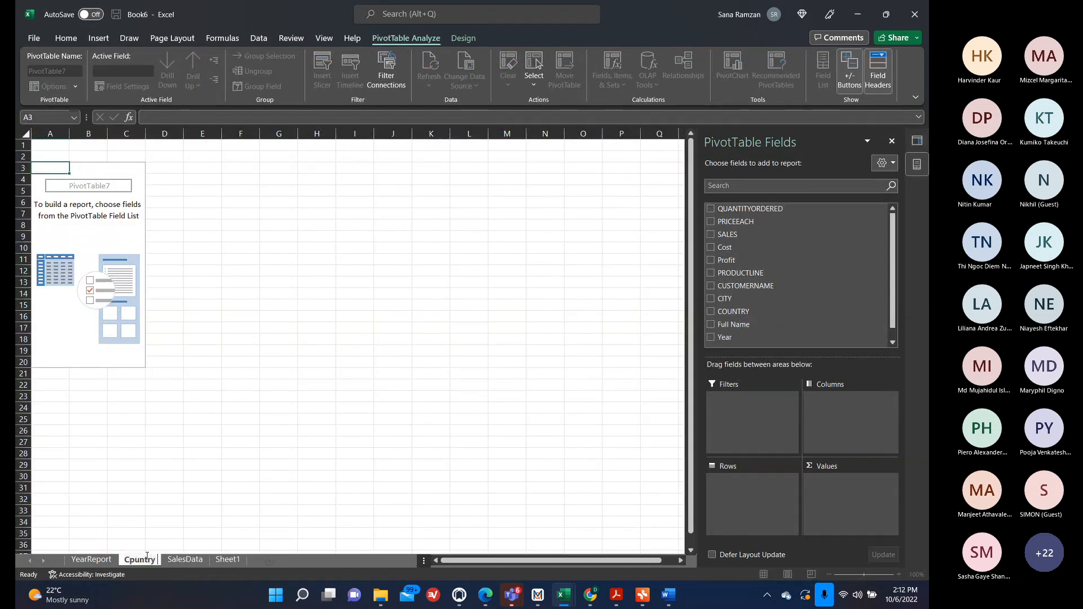
pyautogui.press('BackSpace')
pyautogui.press('BackSpace')
pyautogui.press('BackSpace')
pyautogui.press('BackSpace')
pyautogui.press('BackSpace')
pyautogui.press('BackSpace')
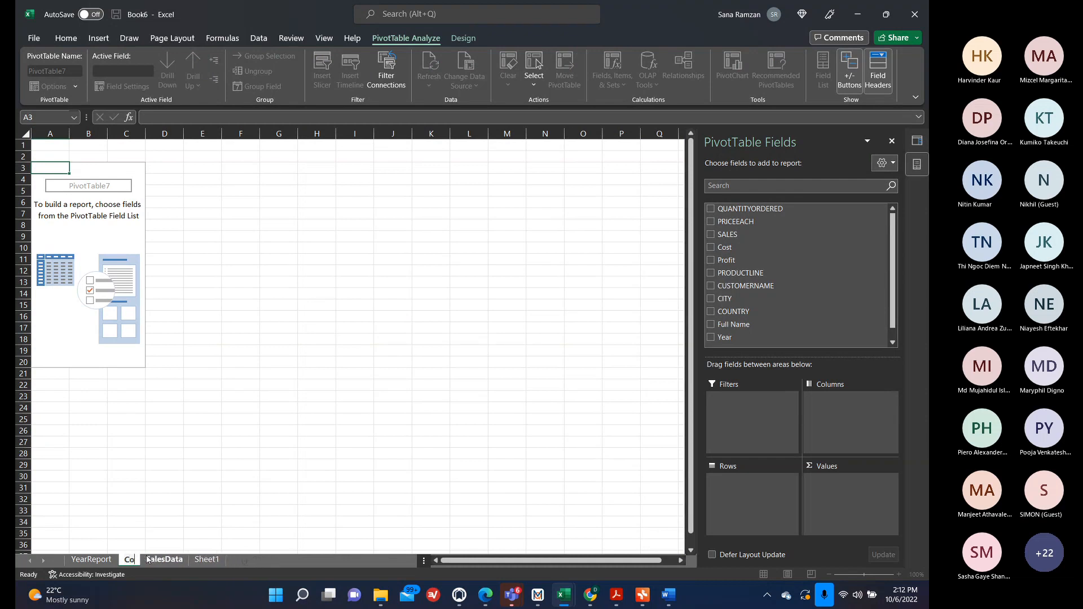
pyautogui.write('ountry Re')
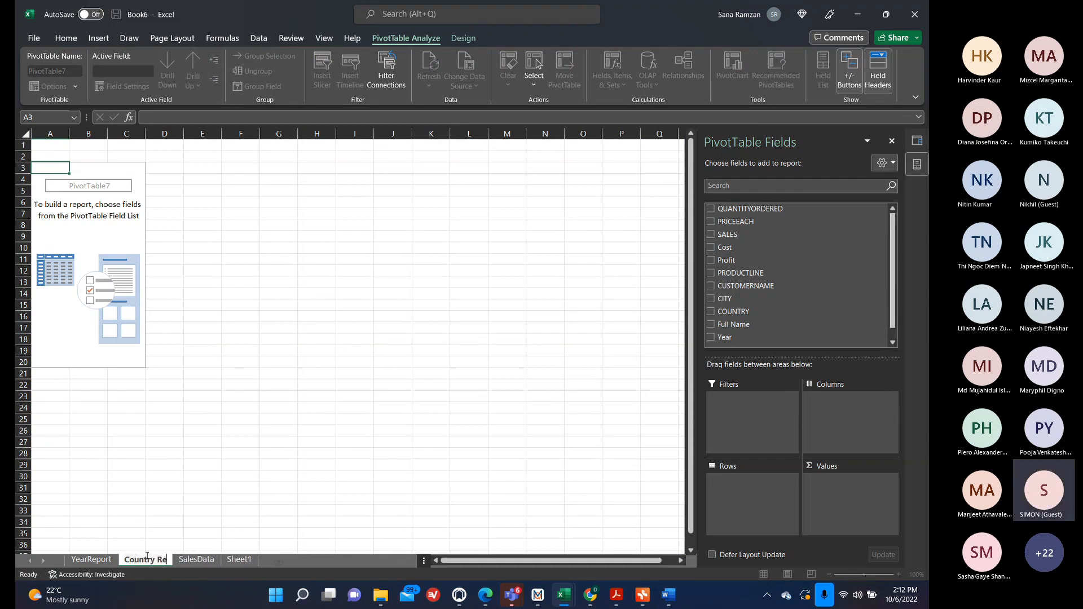
pyautogui.write('port')
pyautogui.click(254, 455)
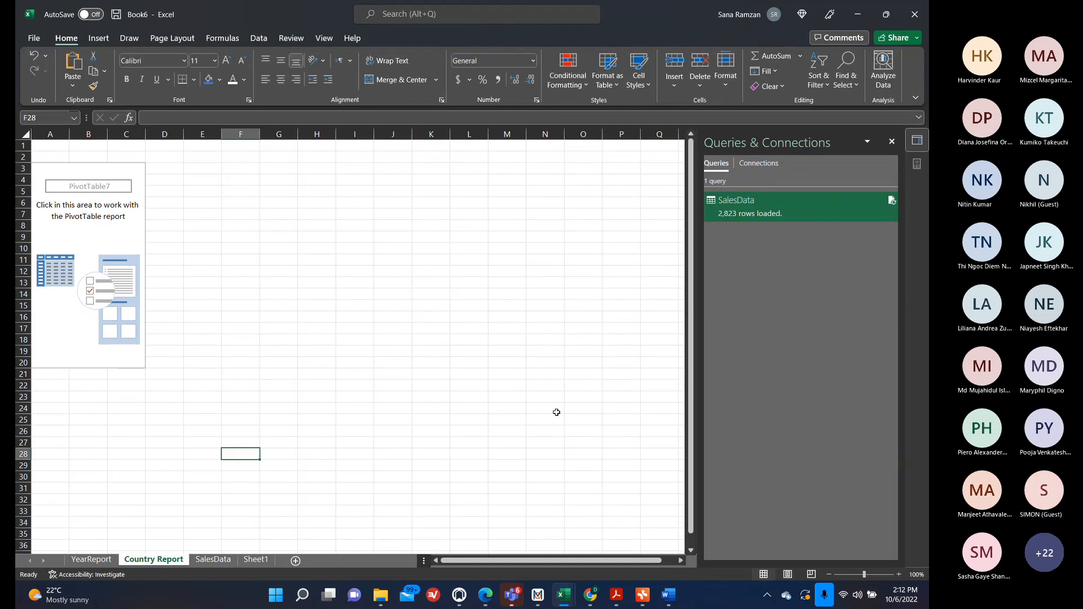
# Lay out the pivot with COUNTRY and Year as rows, PRODUCTLINE as columns, and Sum of Profit as values.
pyautogui.click(98, 251)
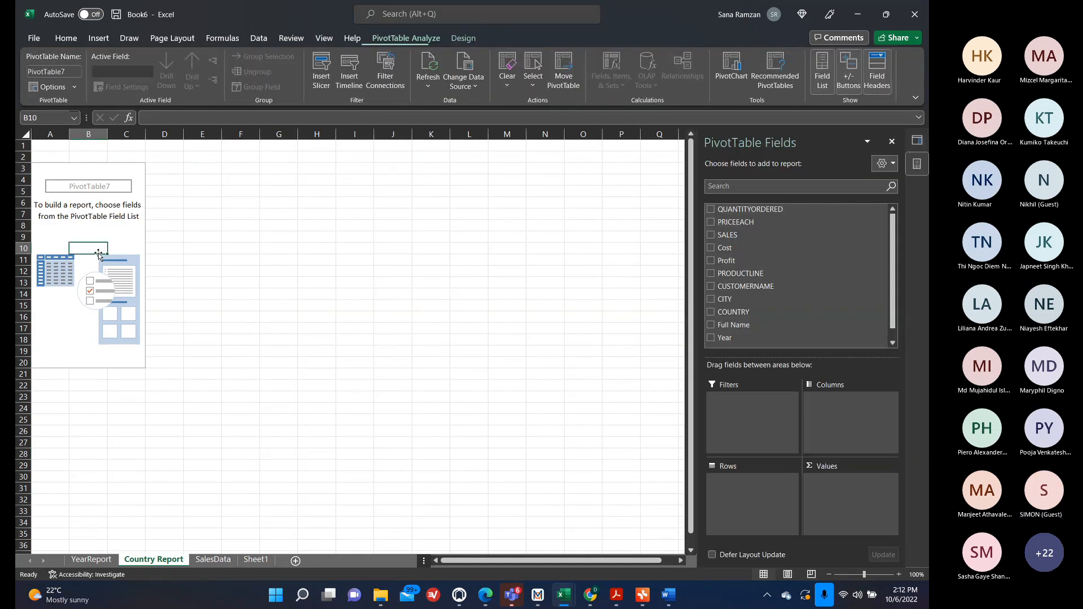
pyautogui.click(711, 313)
pyautogui.click(712, 274)
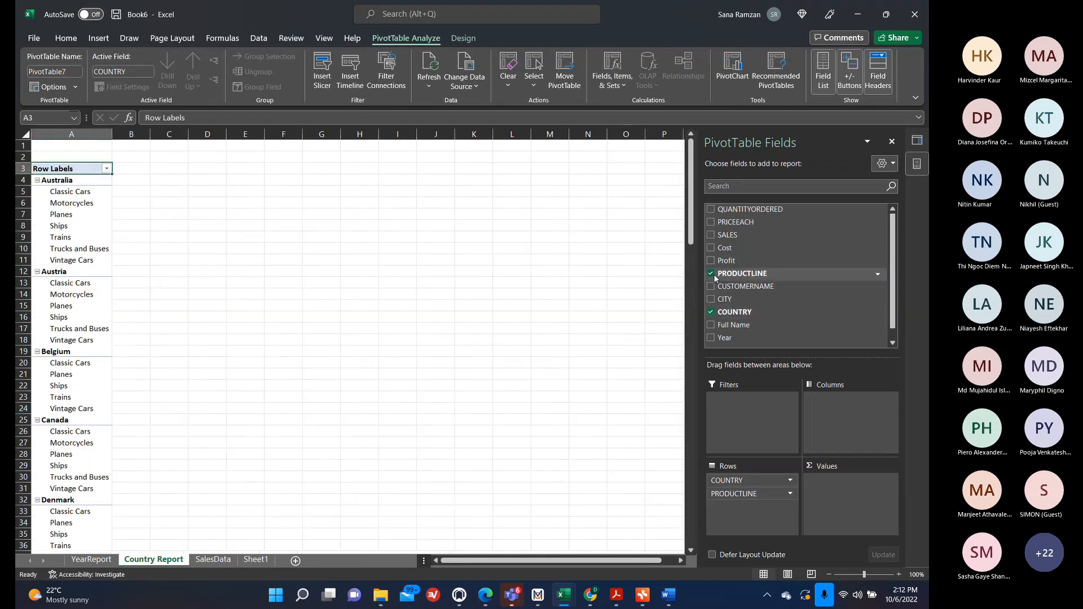
pyautogui.click(711, 338)
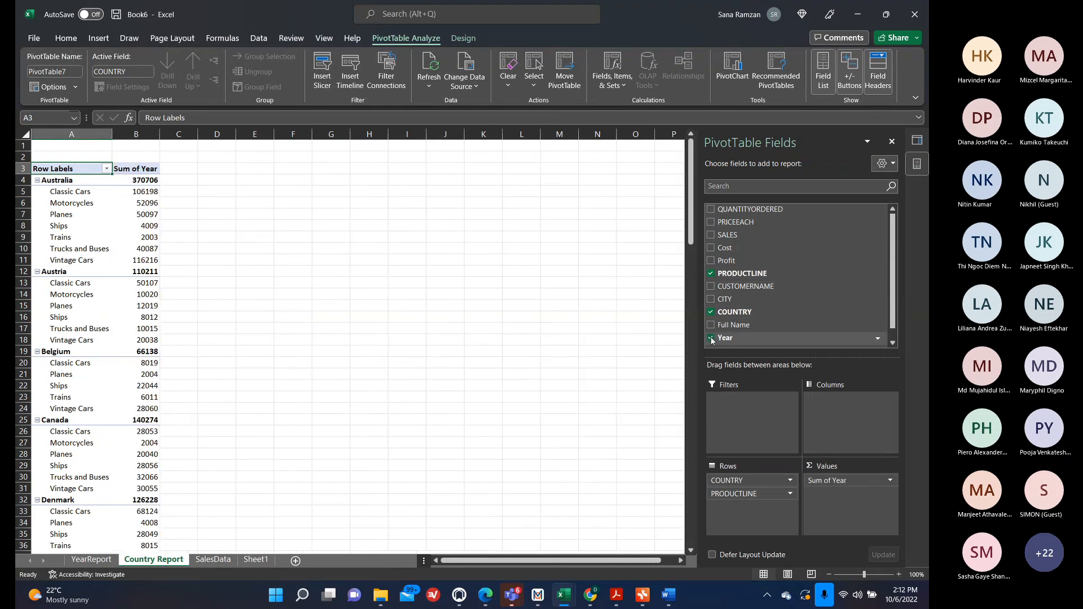
pyautogui.click(711, 261)
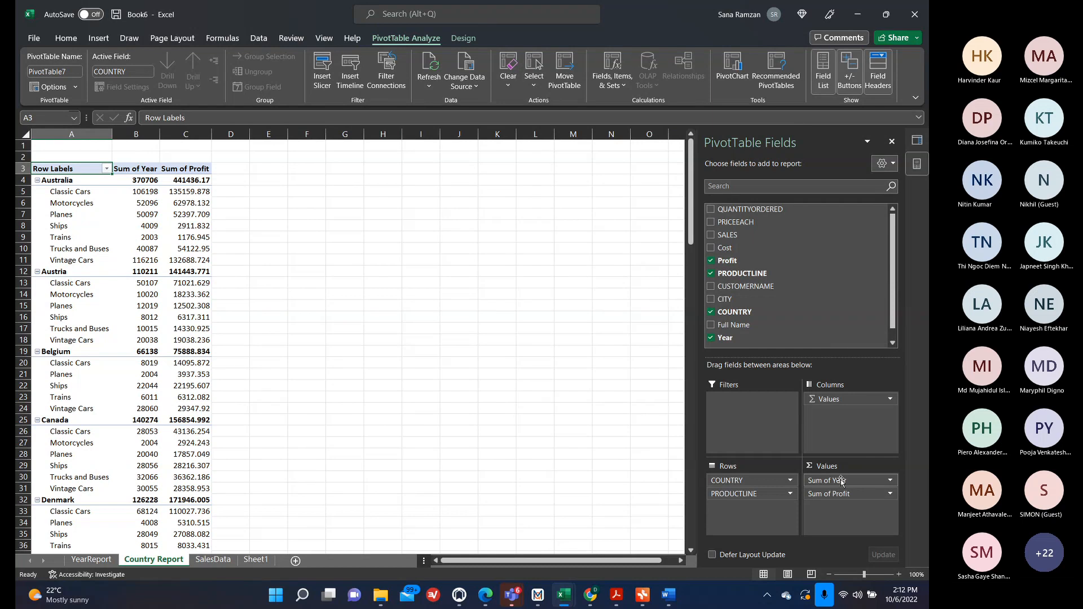
pyautogui.moveTo(841, 481); pyautogui.dragTo(850, 427)
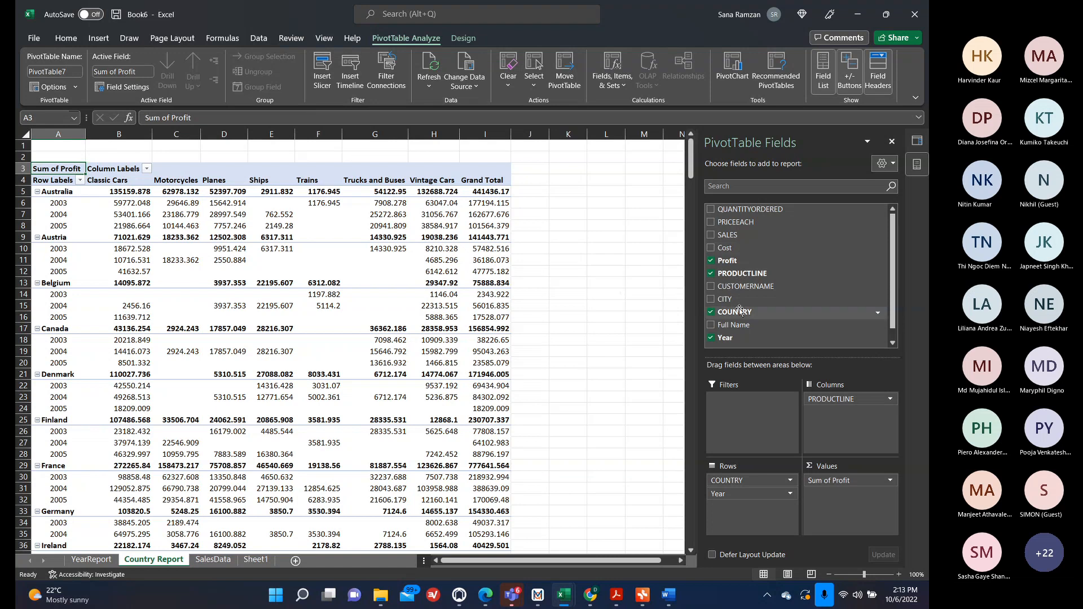
# Add slicers for the PRODUCTLINE and COUNTRY fields.
pyautogui.rightClick(739, 276)
pyautogui.click(678, 335)
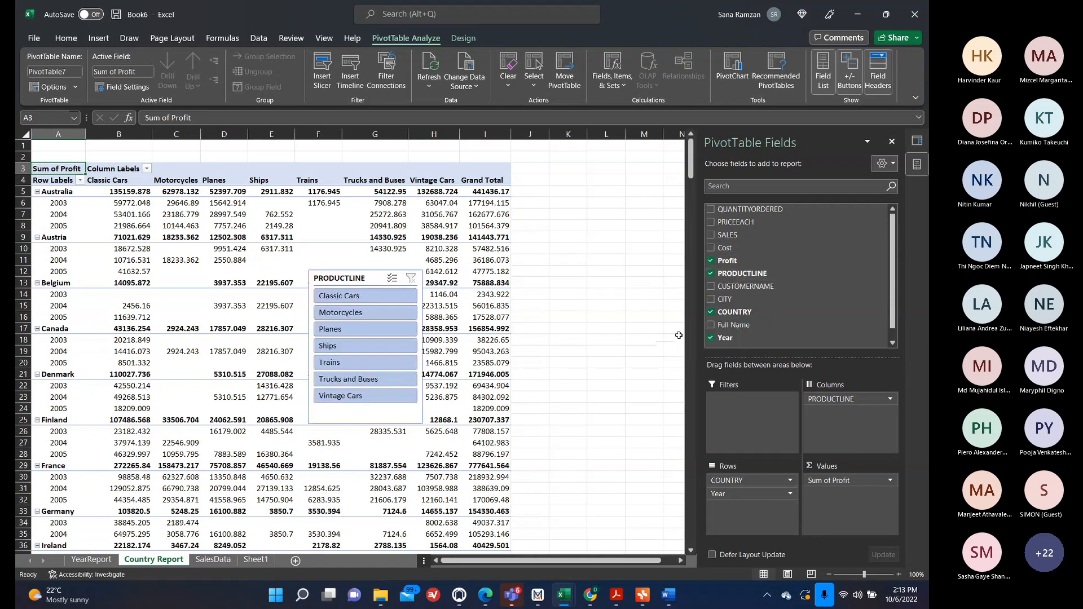
pyautogui.rightClick(747, 309)
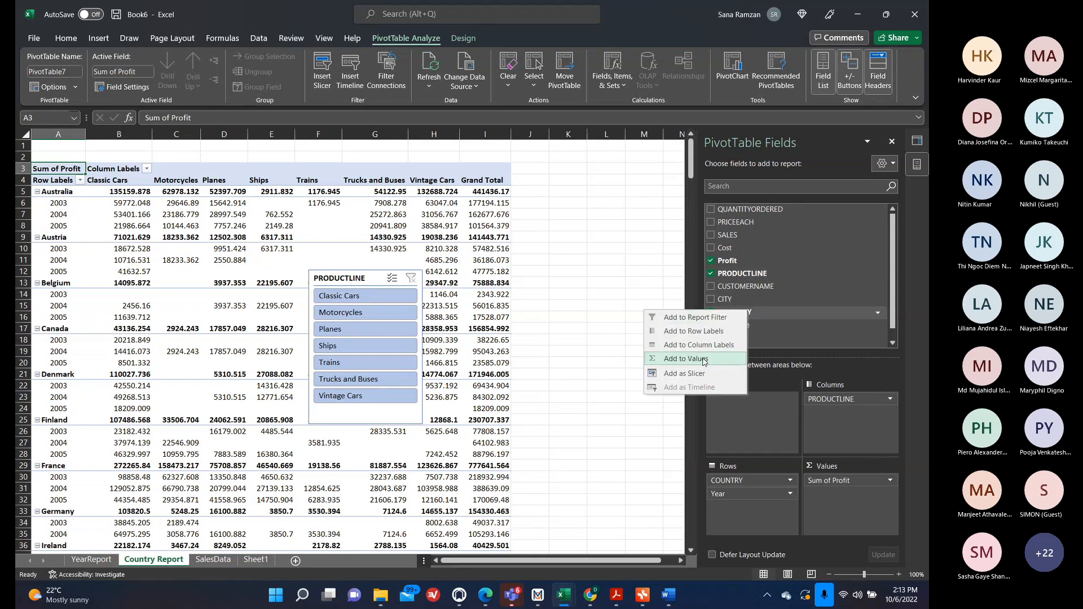
pyautogui.click(697, 374)
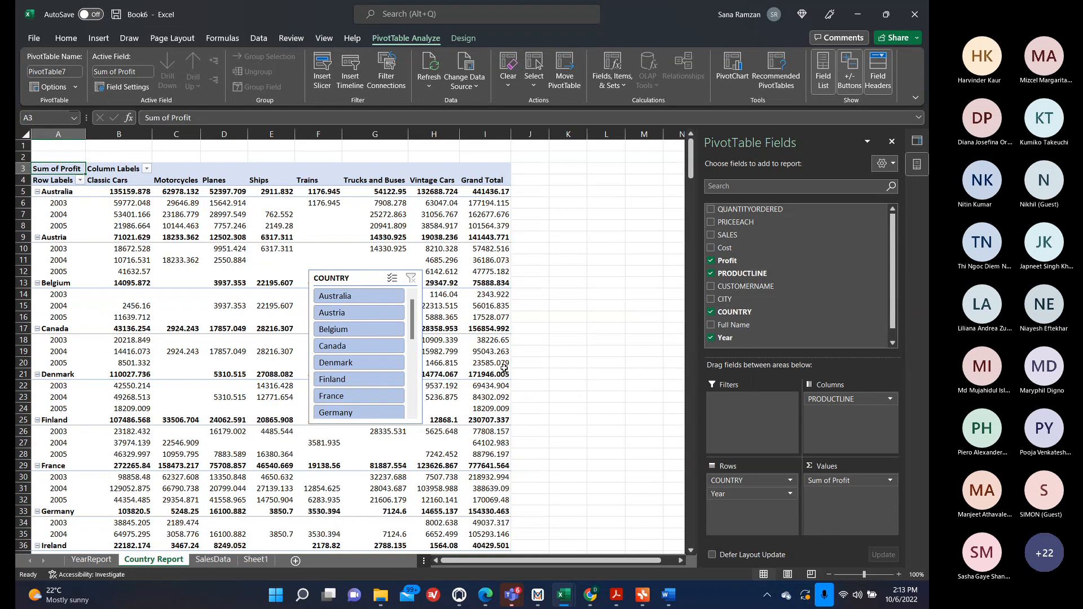
# Position the COUNTRY slicer beside the pivot table with the PRODUCTLINE slicer stacked below it.
pyautogui.moveTo(317, 301); pyautogui.dragTo(568, 214)
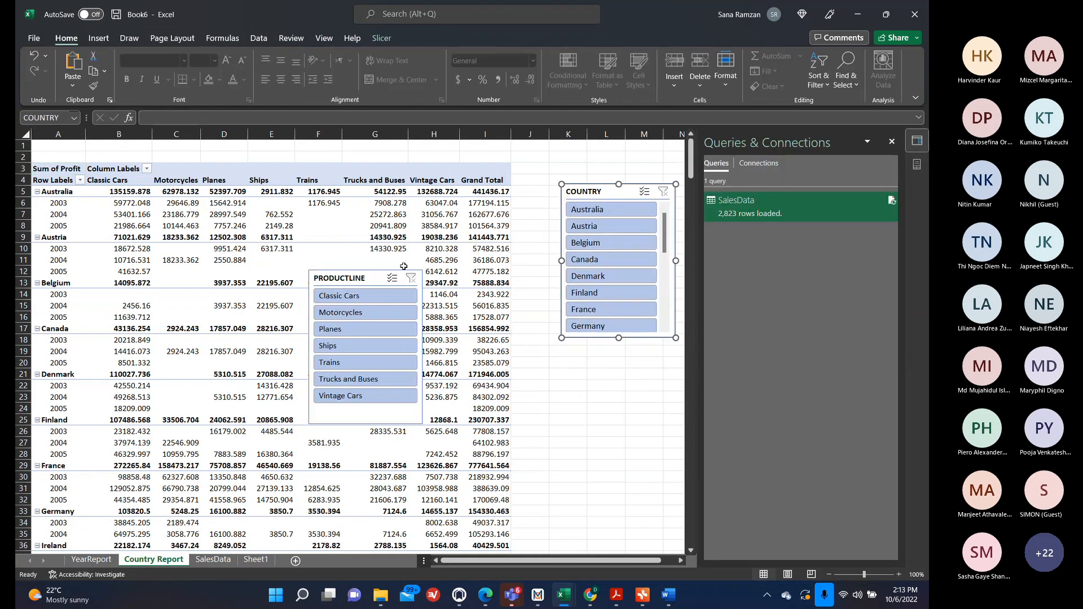
pyautogui.moveTo(375, 277); pyautogui.dragTo(626, 356)
pyautogui.click(358, 283)
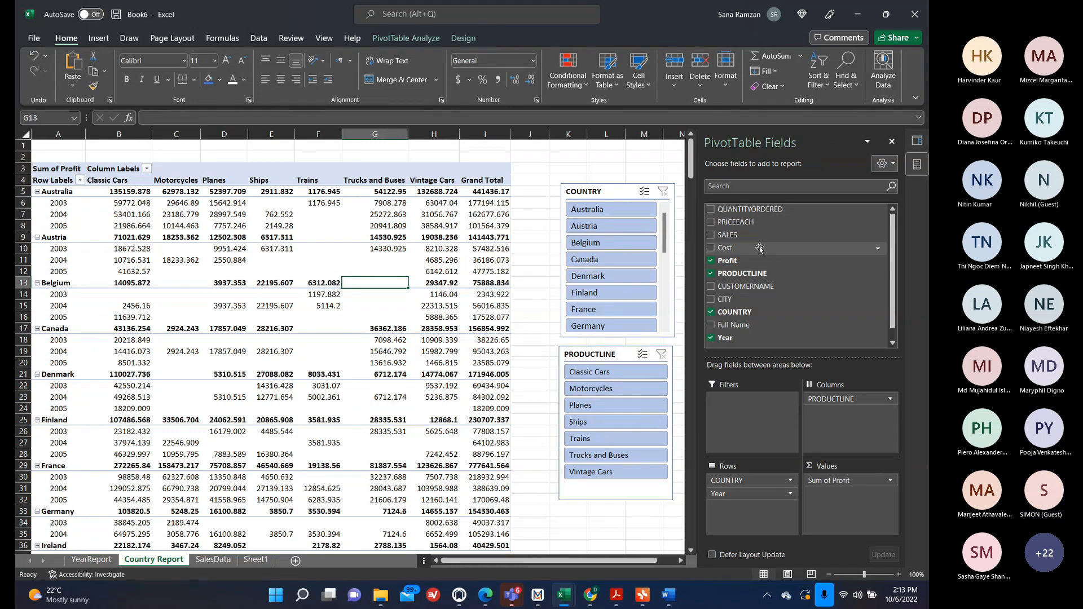
# Add CUSTOMERNAME to the pivot and move it into the report filter area.
pyautogui.click(711, 287)
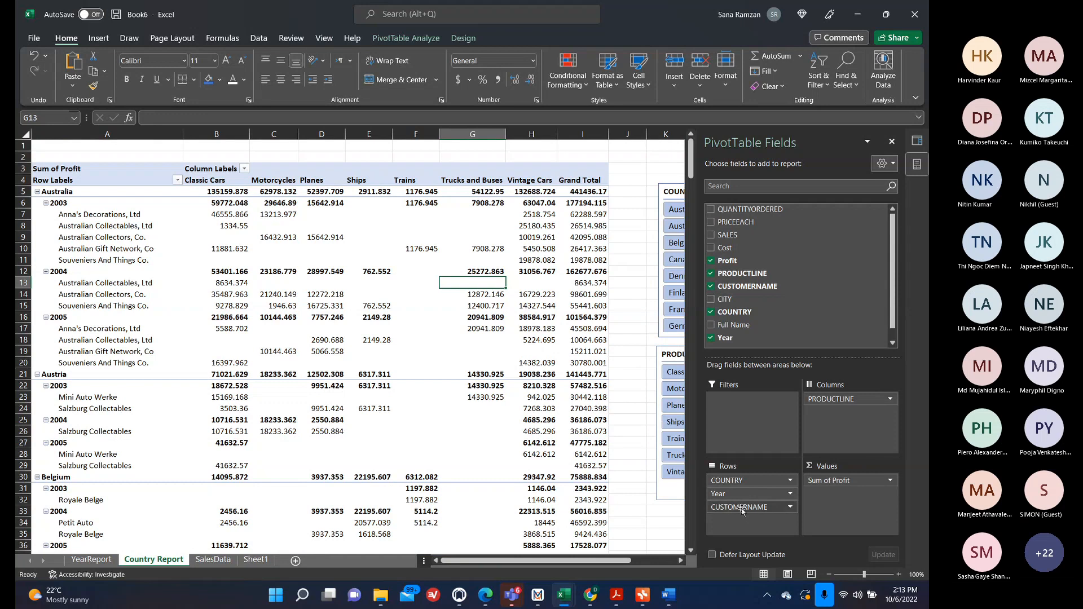
pyautogui.moveTo(741, 507); pyautogui.dragTo(730, 417)
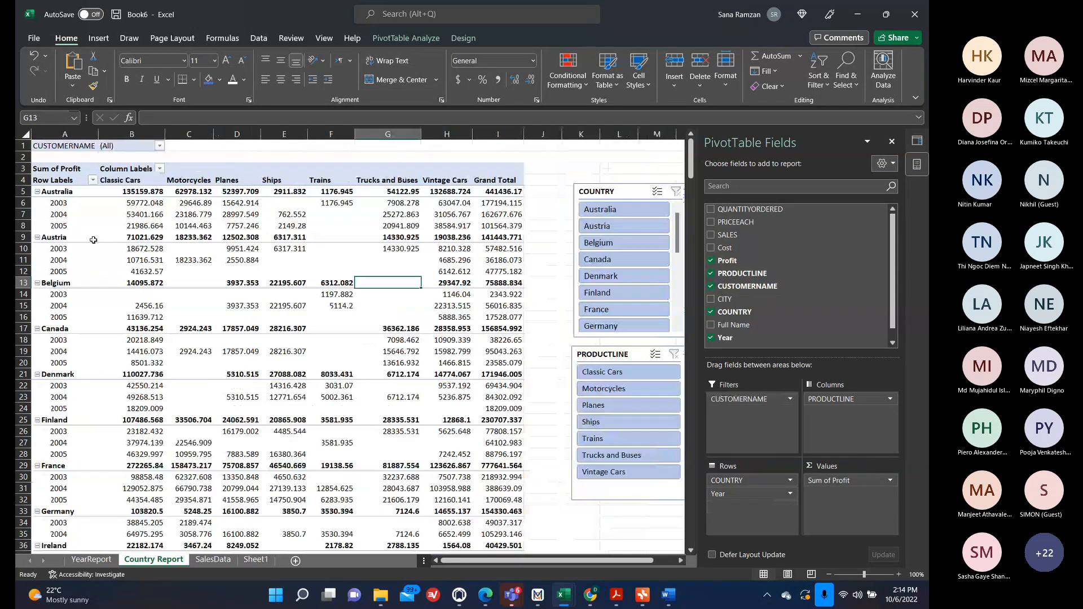
pyautogui.click(160, 145)
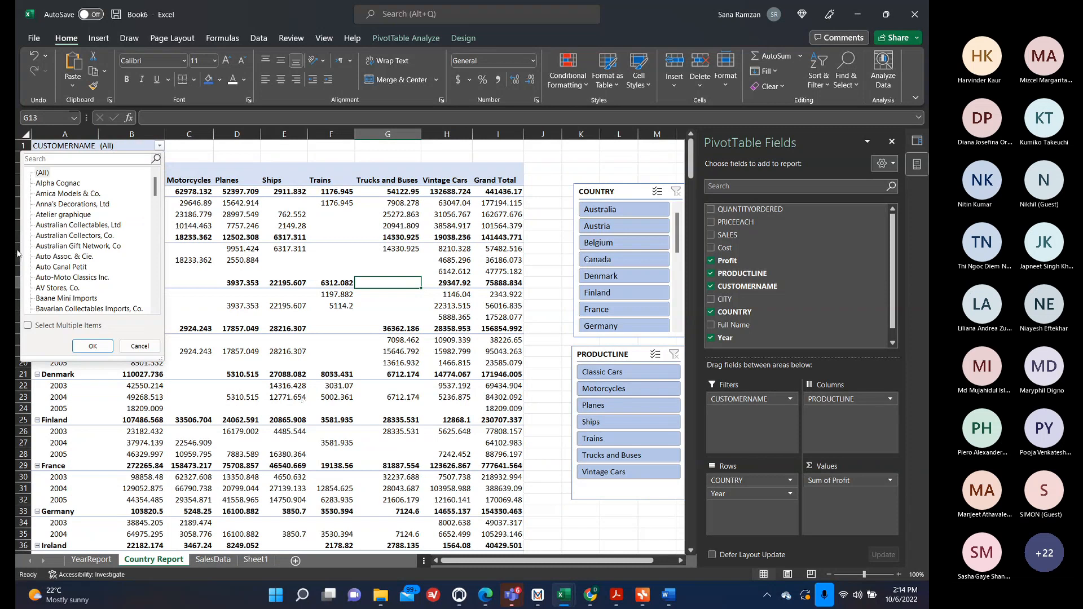
pyautogui.click(273, 156)
pyautogui.click(273, 157)
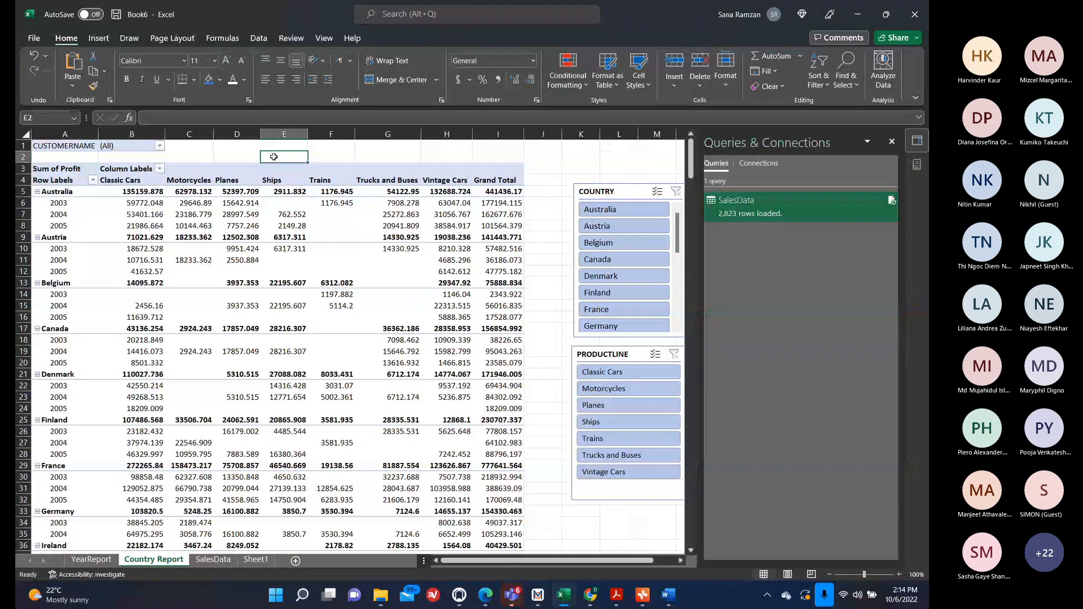
# Filter the COUNTRY slicer to Canada, then switch it to France.
pyautogui.click(631, 259)
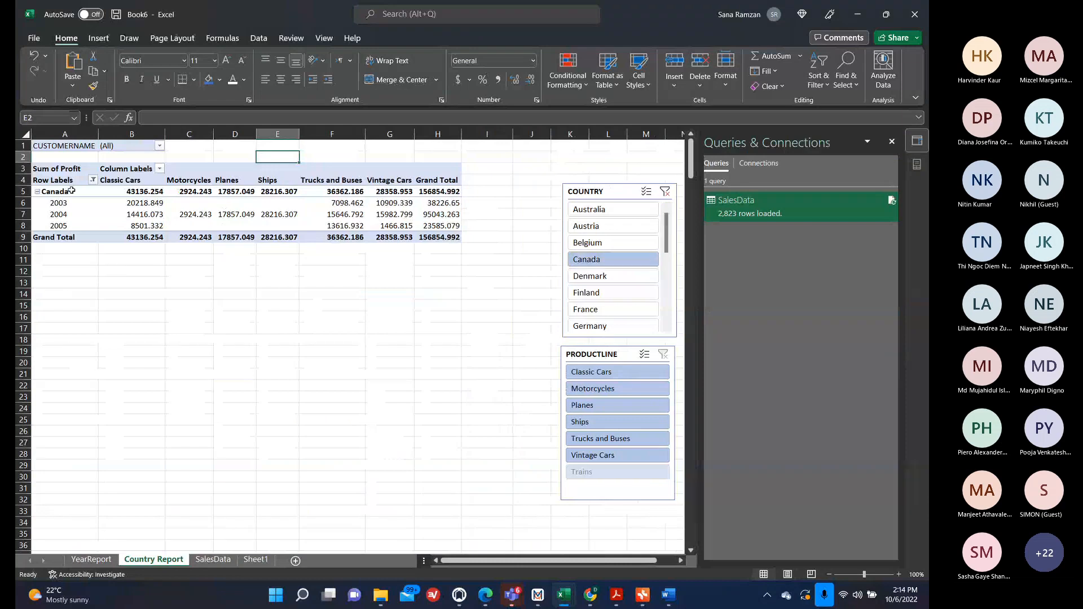
pyautogui.moveTo(461, 218)
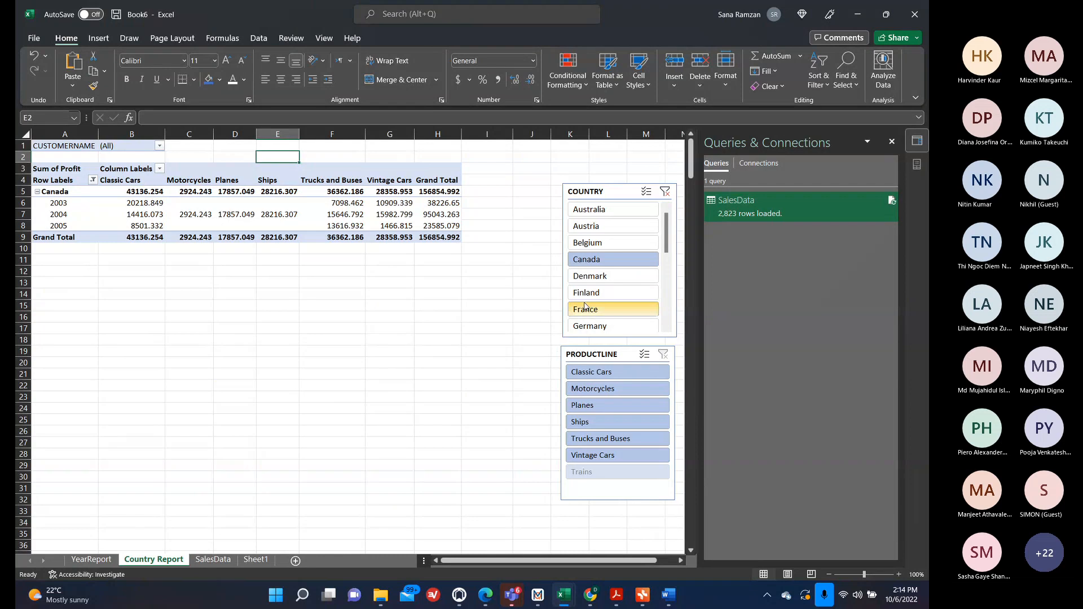
pyautogui.click(604, 309)
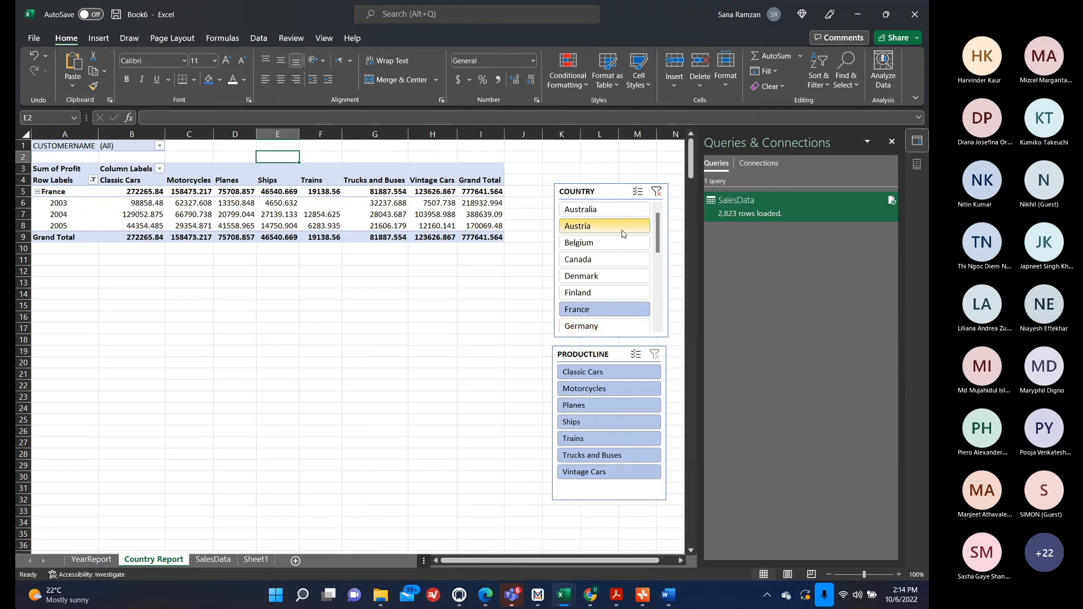
# Filter the COUNTRY slicer to Australia and the PRODUCTLINE slicer to Trains.
pyautogui.click(615, 213)
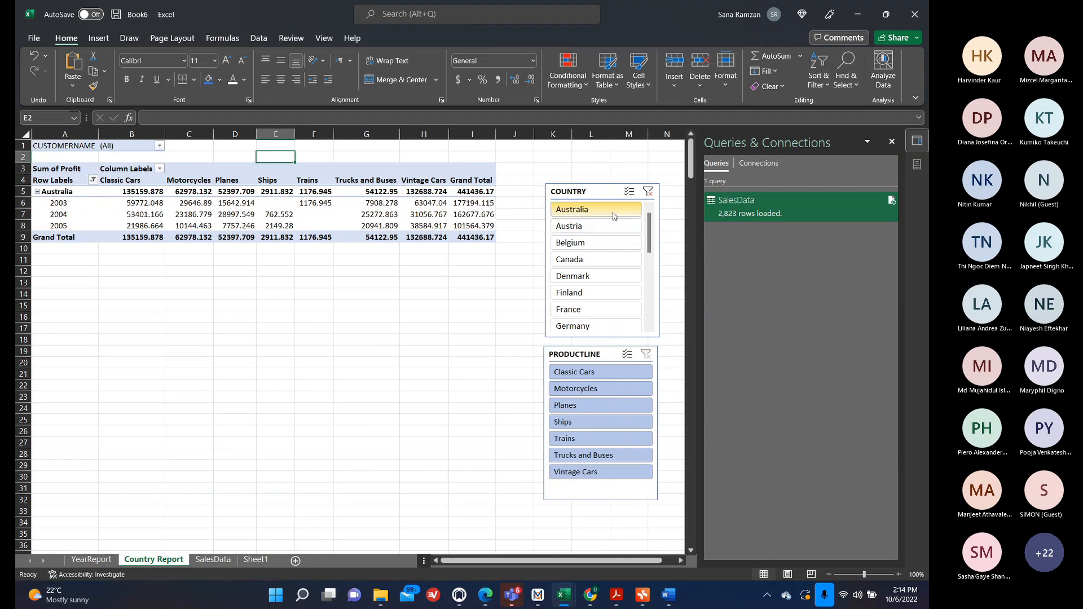
pyautogui.click(611, 438)
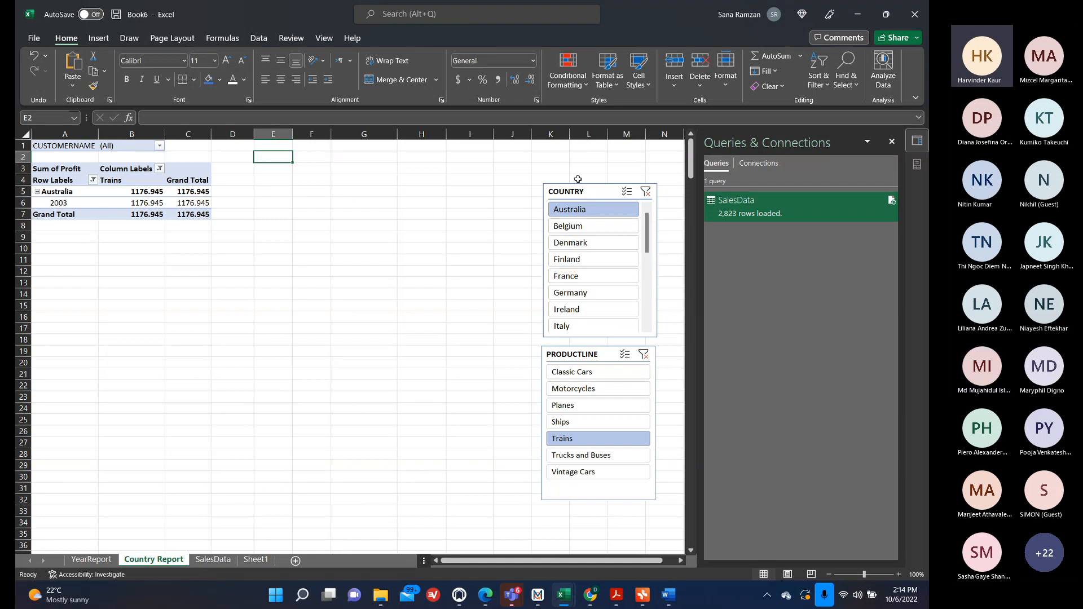
pyautogui.click(148, 193)
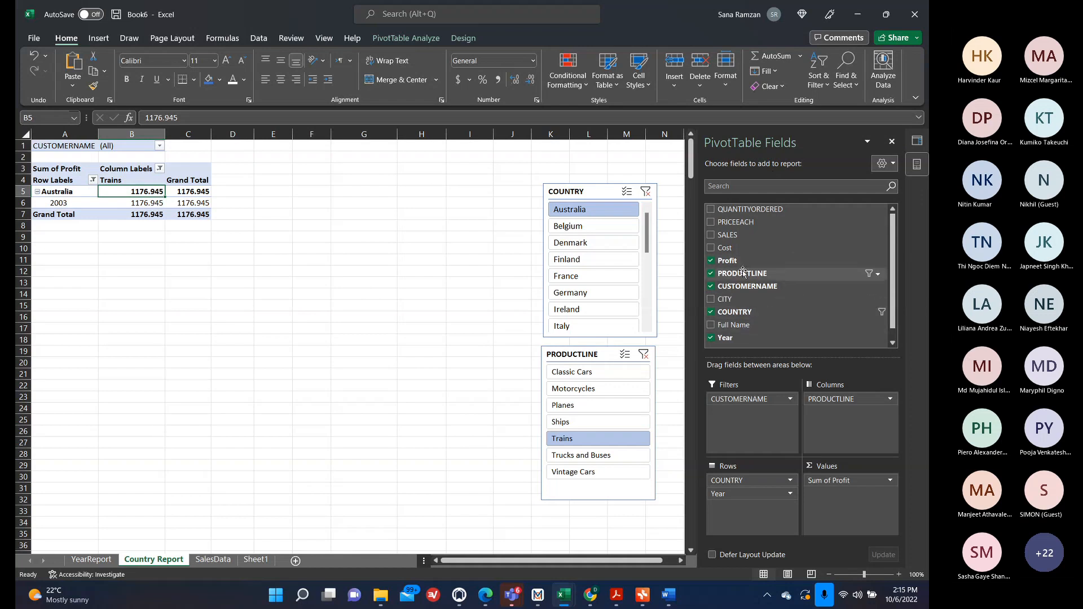
pyautogui.rightClick(731, 247)
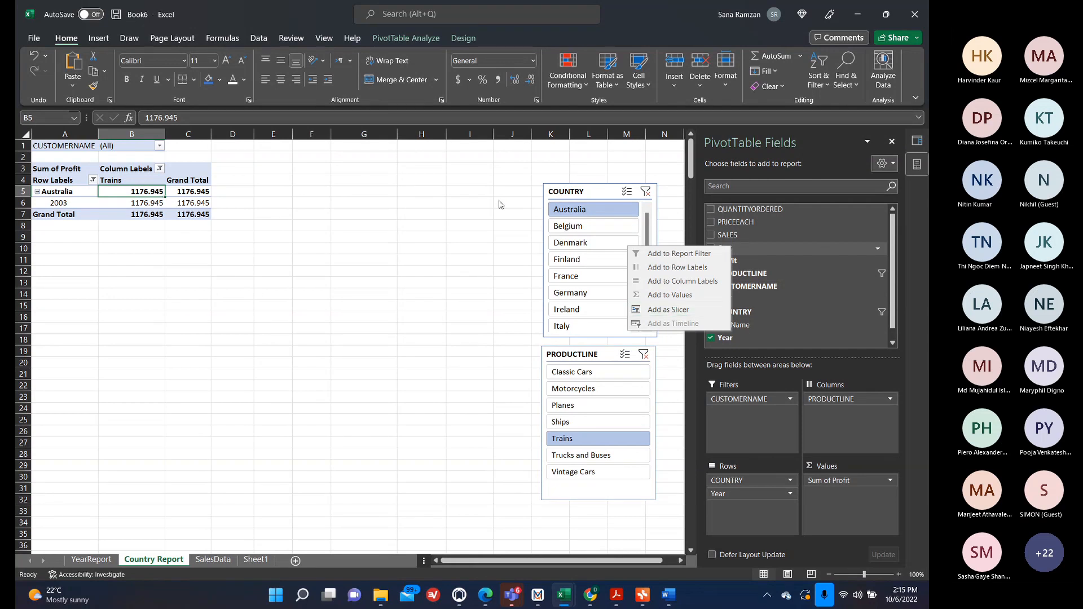
pyautogui.click(481, 268)
pyautogui.click(155, 203)
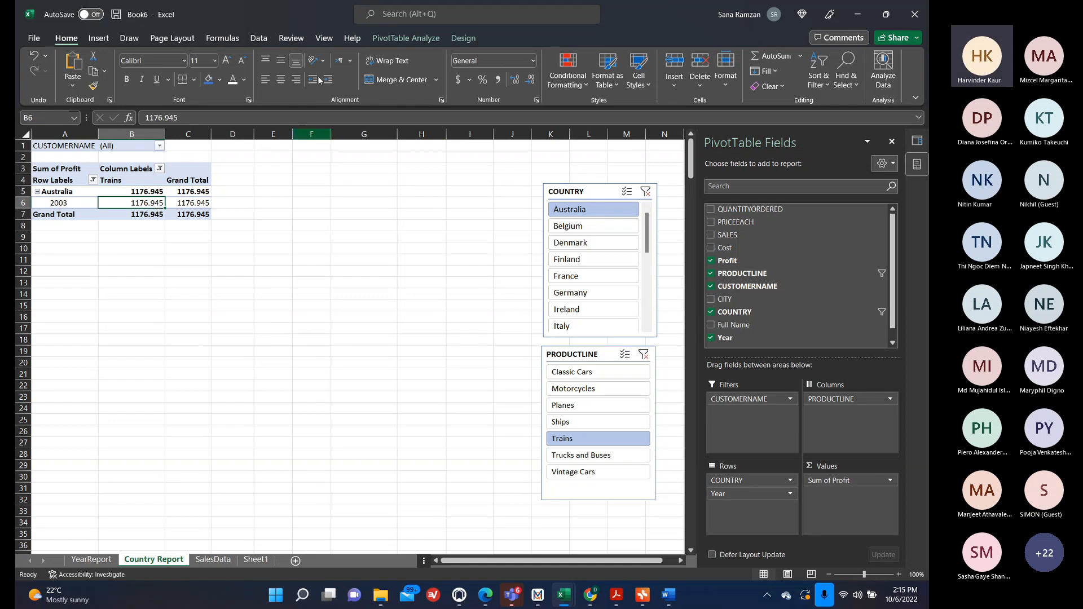
pyautogui.click(398, 40)
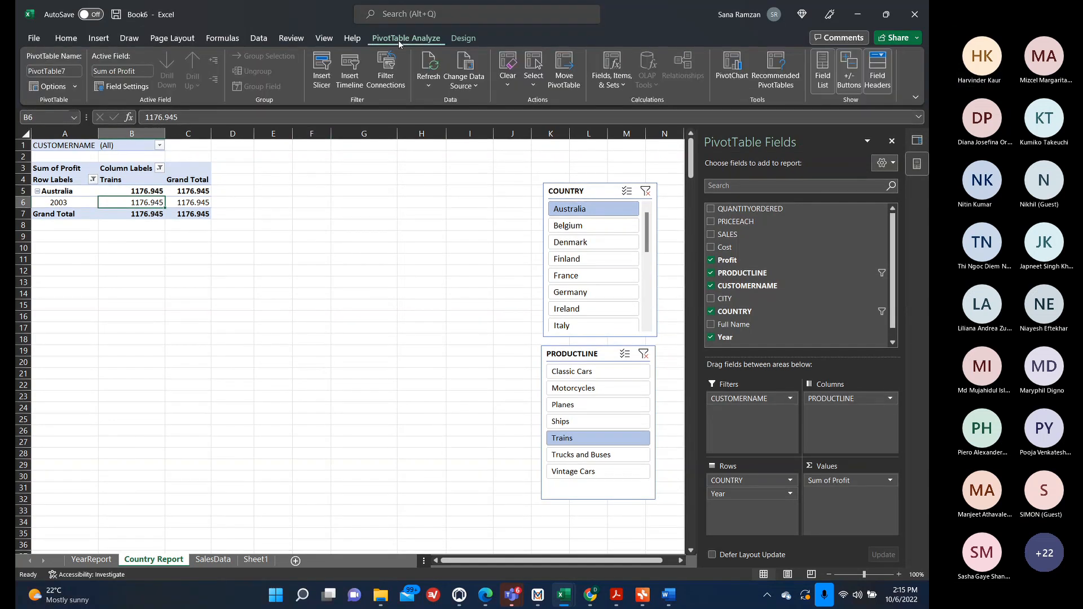
pyautogui.click(328, 87)
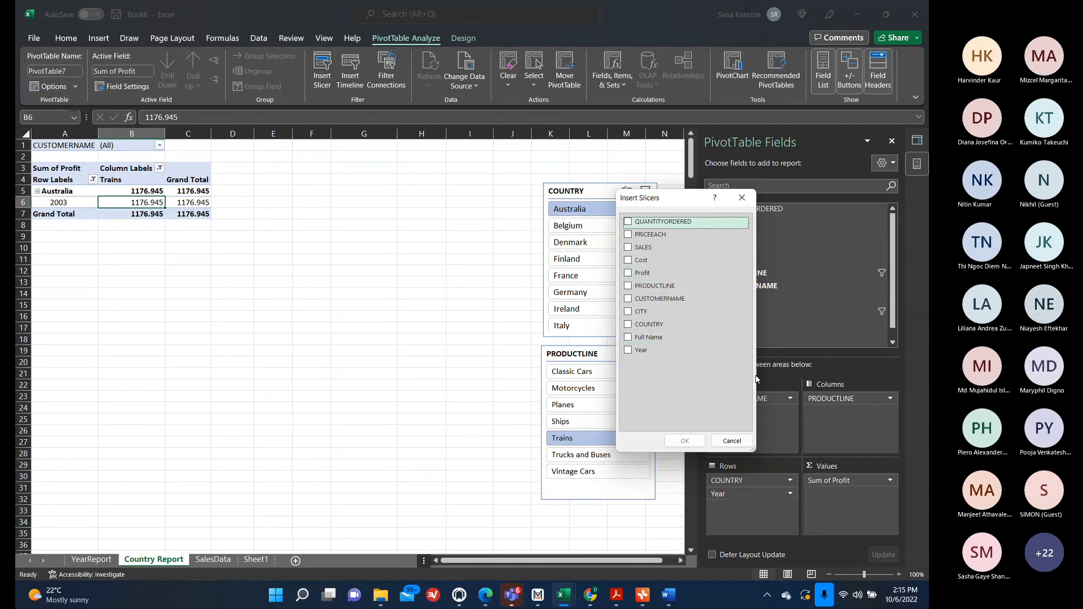
pyautogui.click(743, 445)
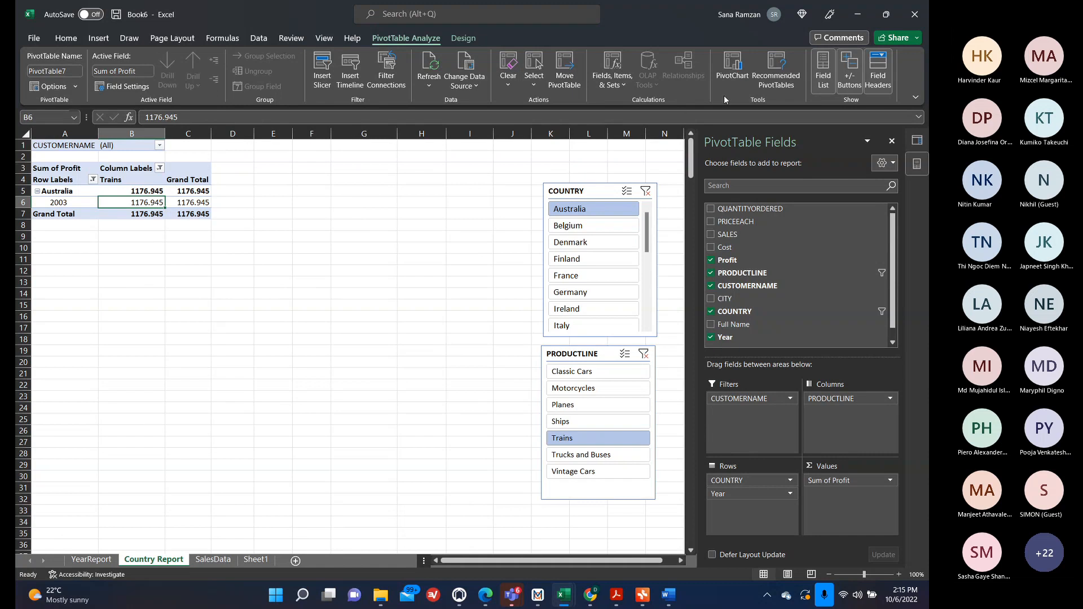
# Insert a pie PivotChart from the Country Report pivot table.
pyautogui.click(730, 74)
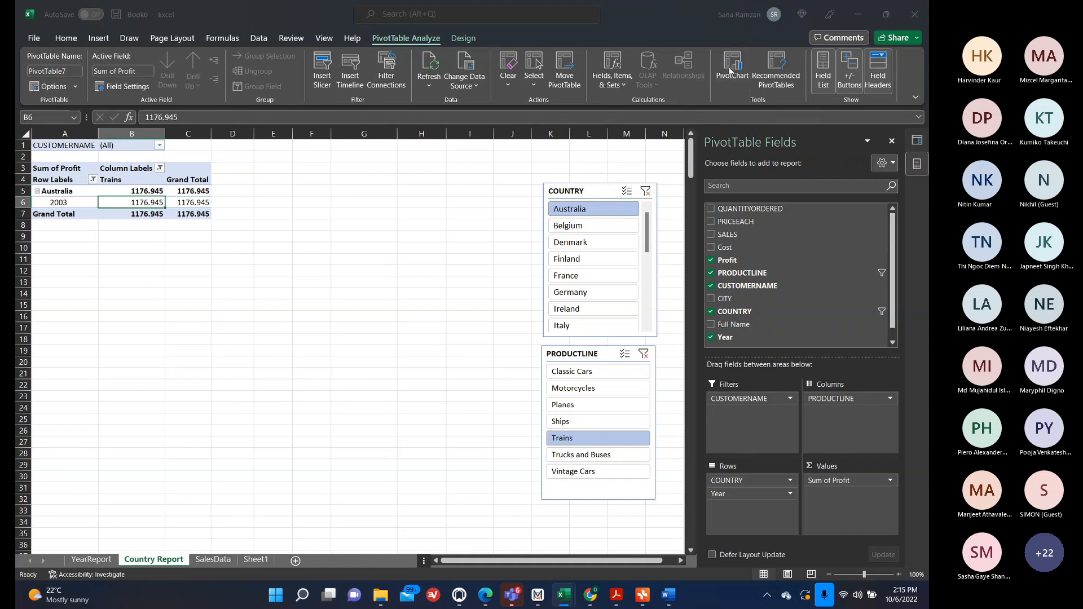
pyautogui.click(317, 214)
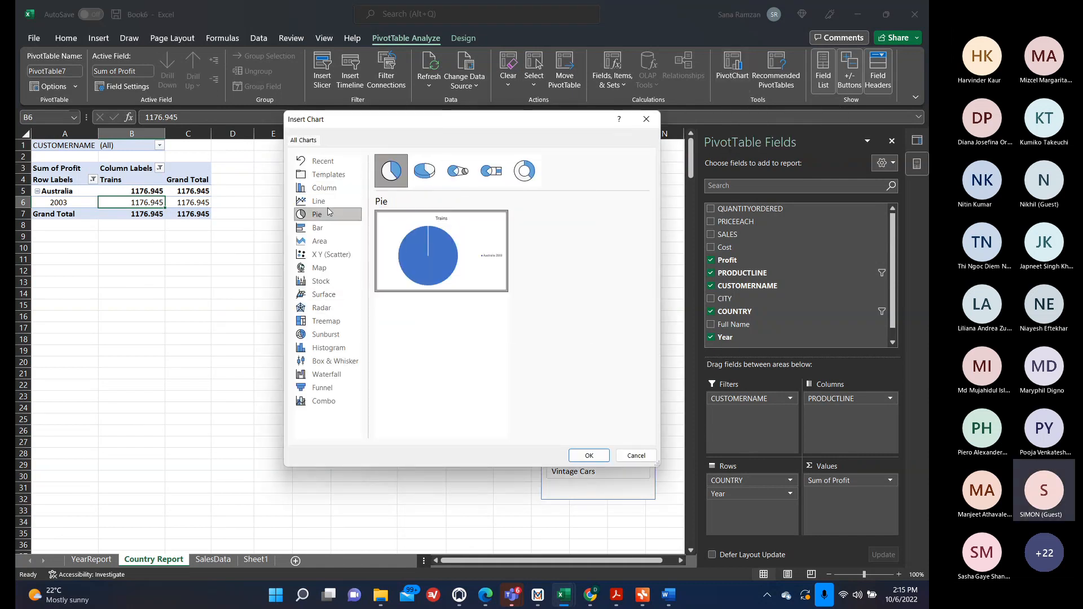
pyautogui.click(588, 455)
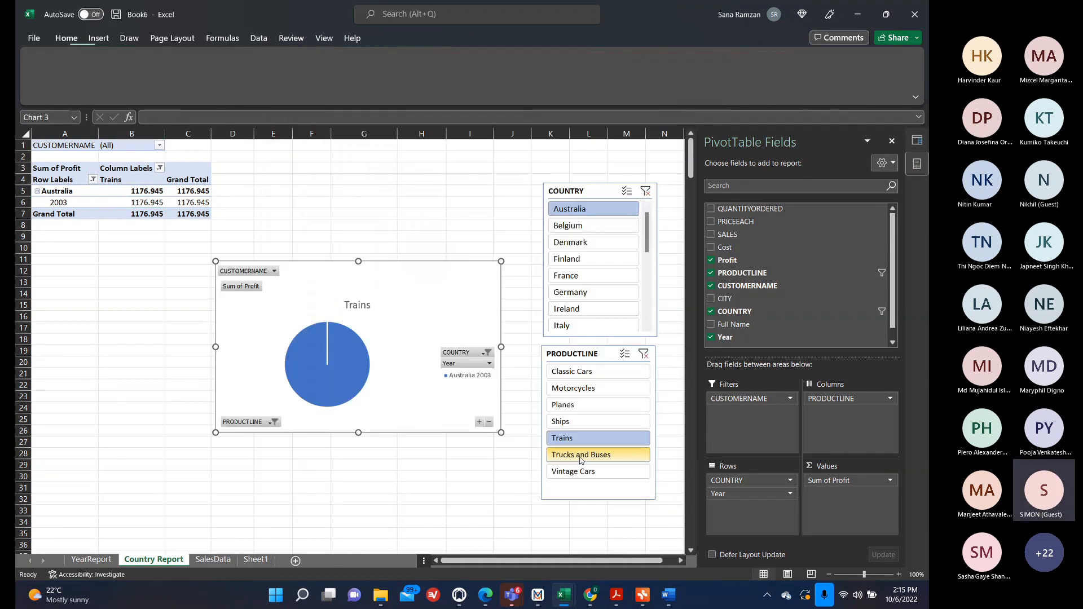
# Clear the COUNTRY and PRODUCTLINE slicer filters, then filter the COUNTRY slicer to Australia.
pyautogui.click(646, 192)
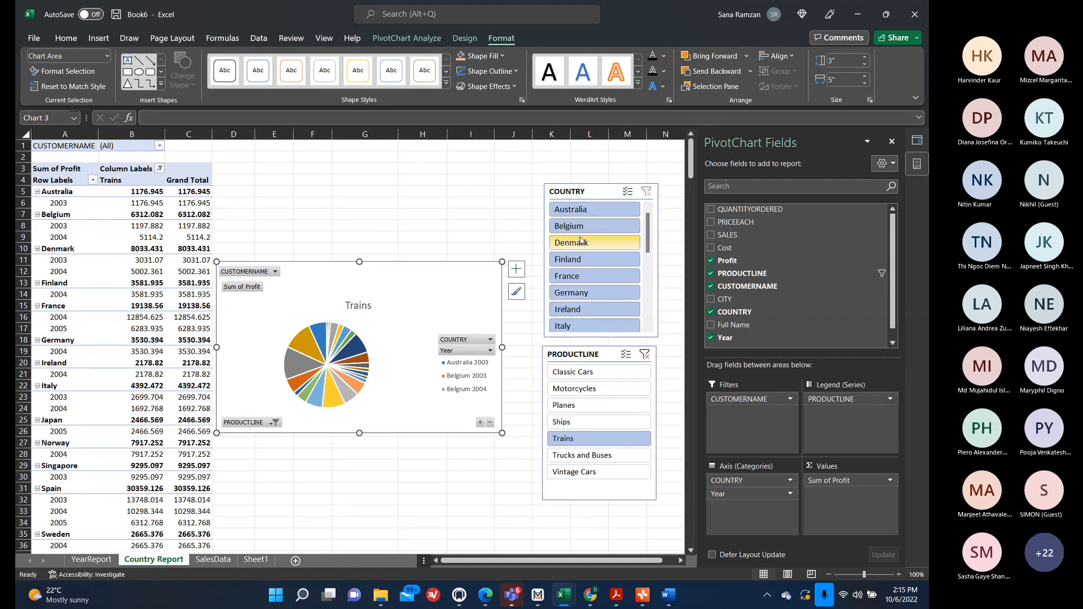
pyautogui.click(644, 354)
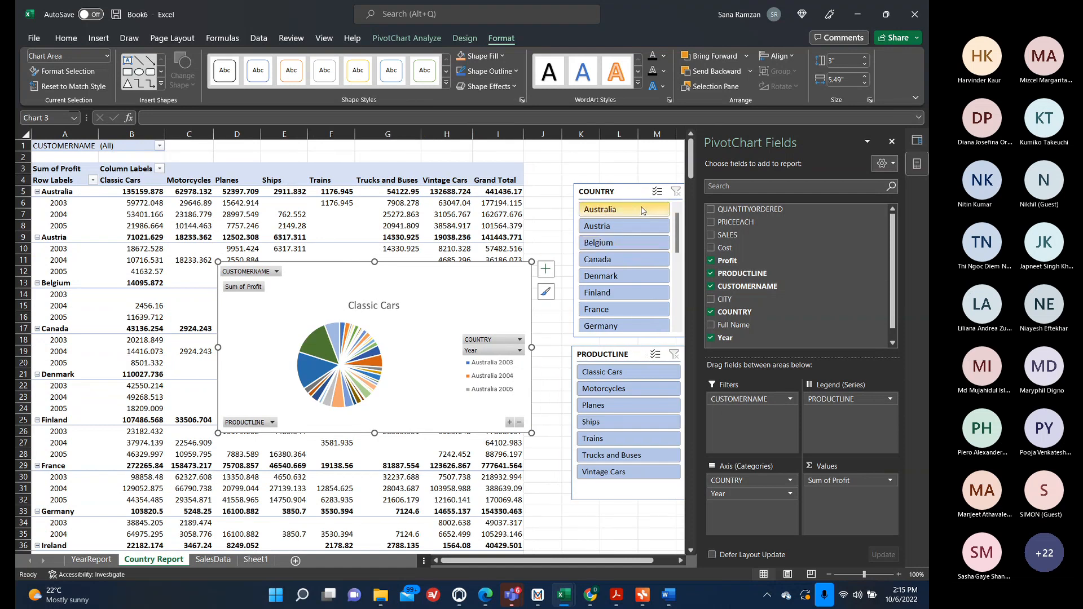
pyautogui.click(641, 209)
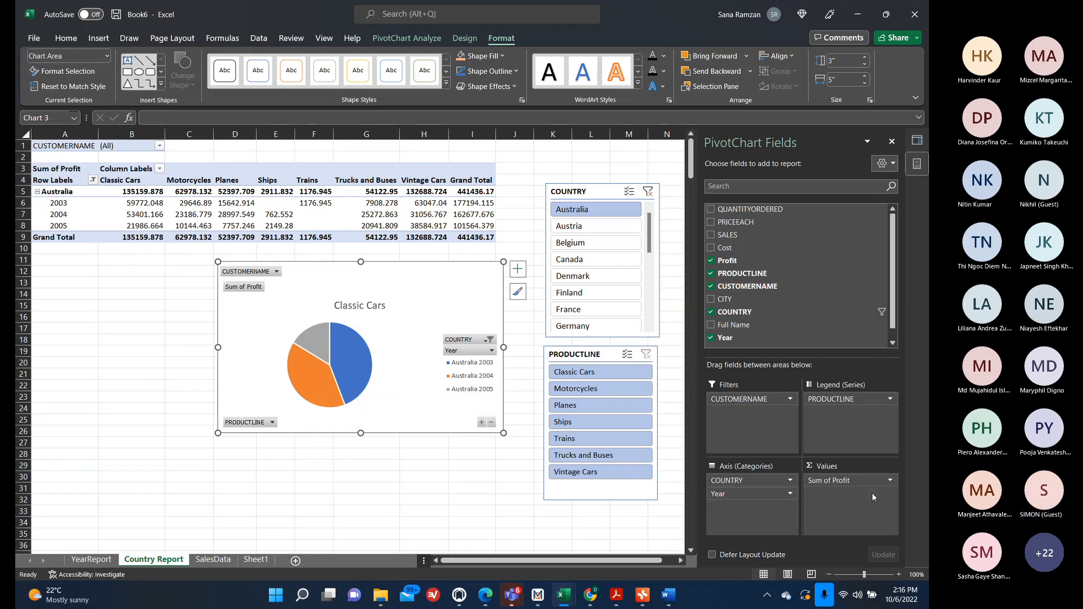
# Remove the Year field from the pivot chart's axis categories.
pyautogui.click(791, 494)
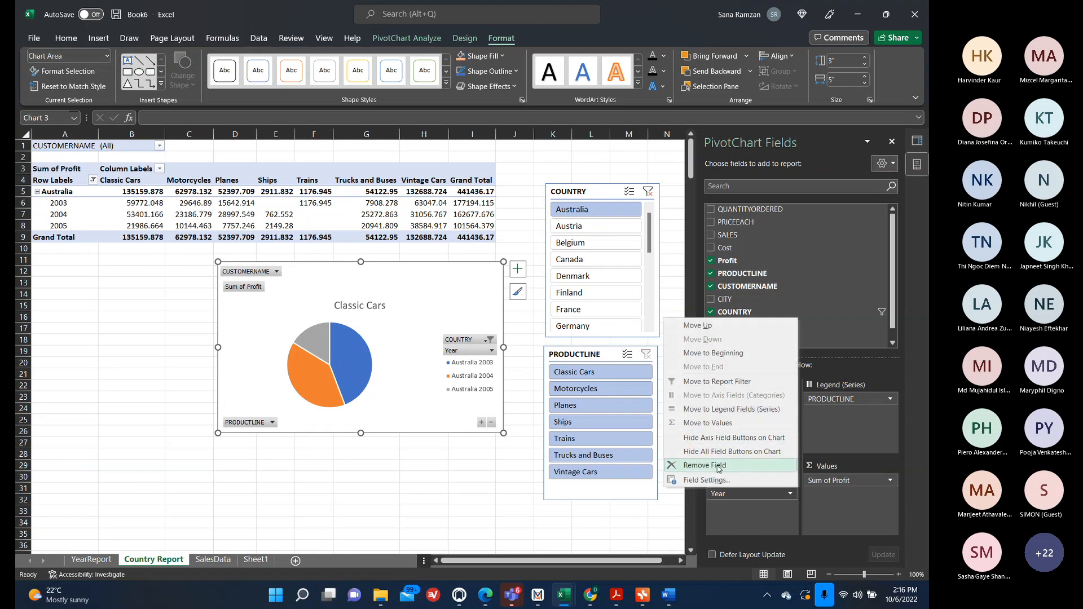
pyautogui.click(718, 467)
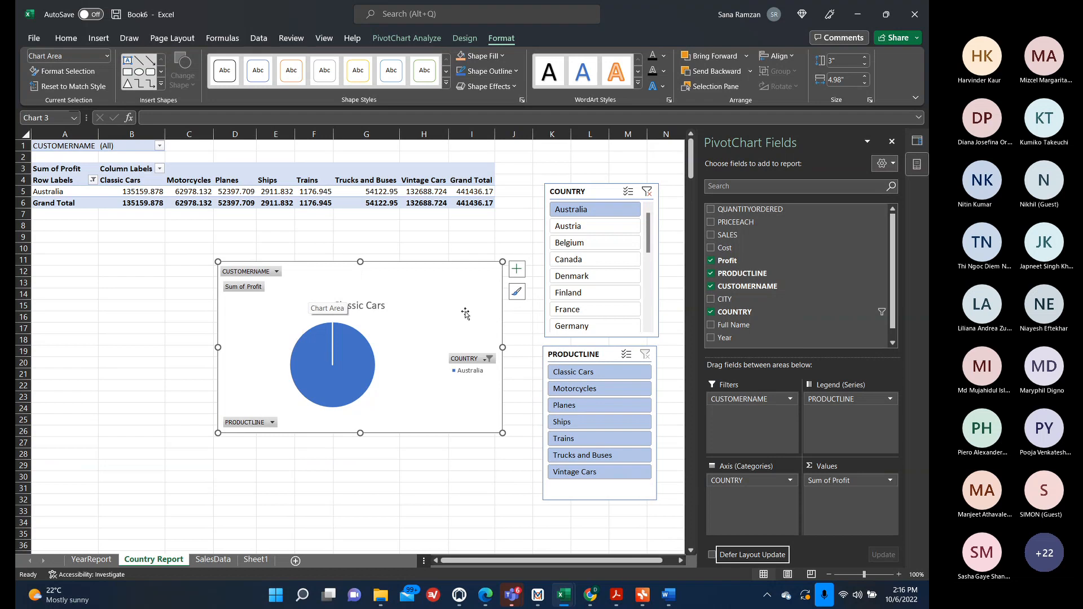
# Filter the COUNTRY slicer to Austria and add Year back to the axis categories below COUNTRY.
pyautogui.click(620, 243)
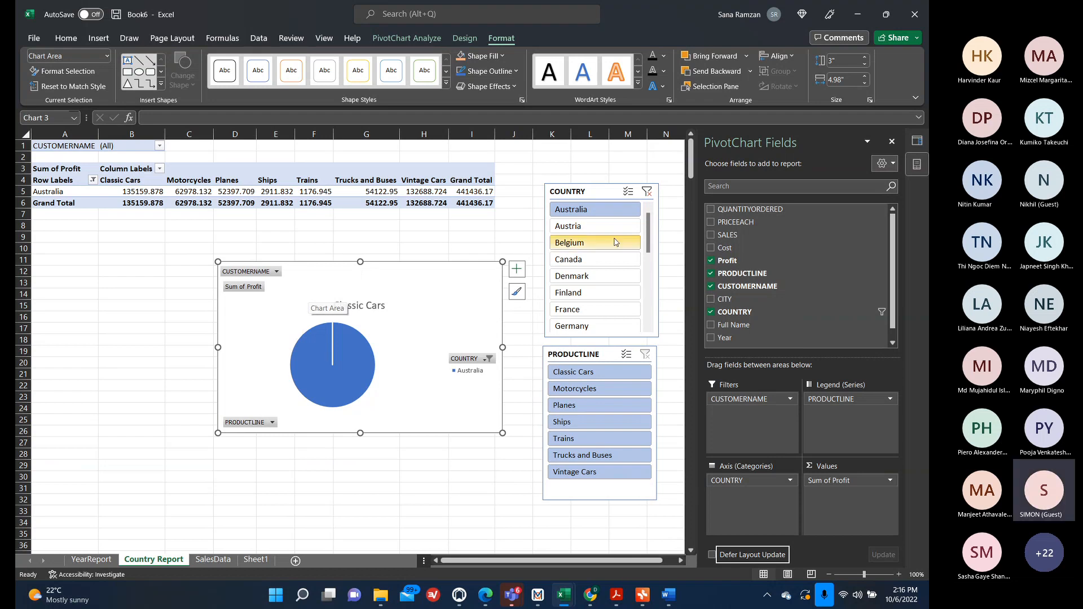
pyautogui.click(600, 260)
pyautogui.click(601, 226)
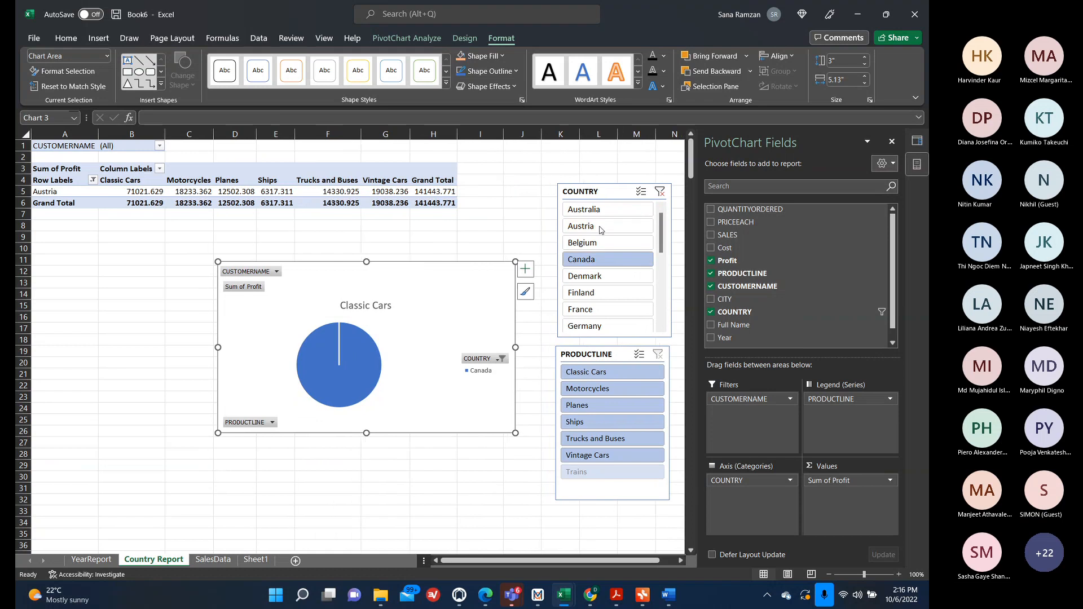
pyautogui.click(725, 335)
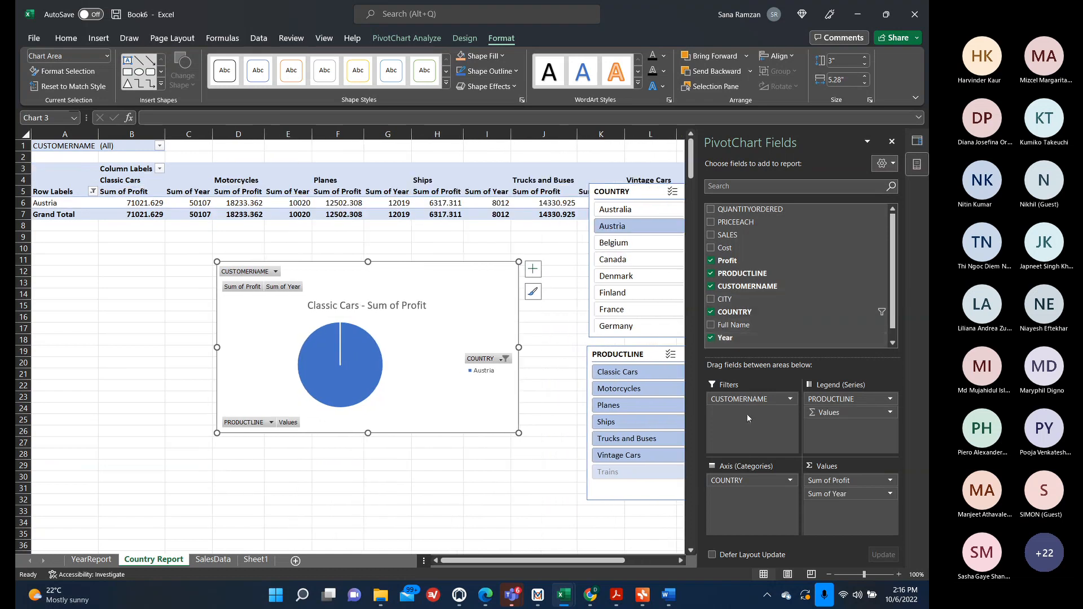
pyautogui.moveTo(837, 492); pyautogui.dragTo(750, 506)
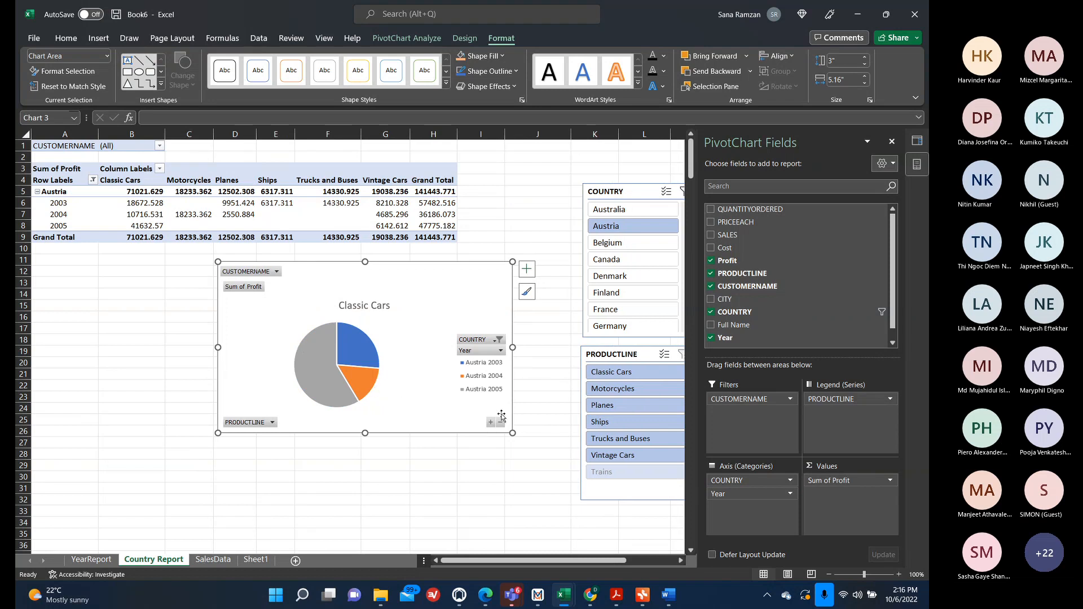
# Switch the COUNTRY slicer to Finland and then to Germany.
pyautogui.click(607, 291)
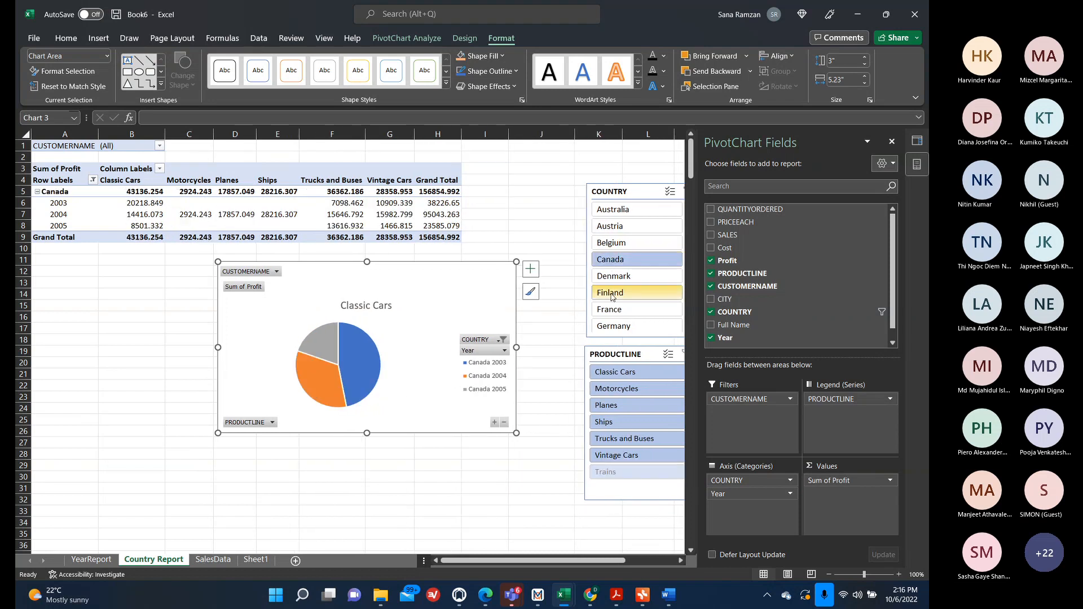
pyautogui.click(608, 325)
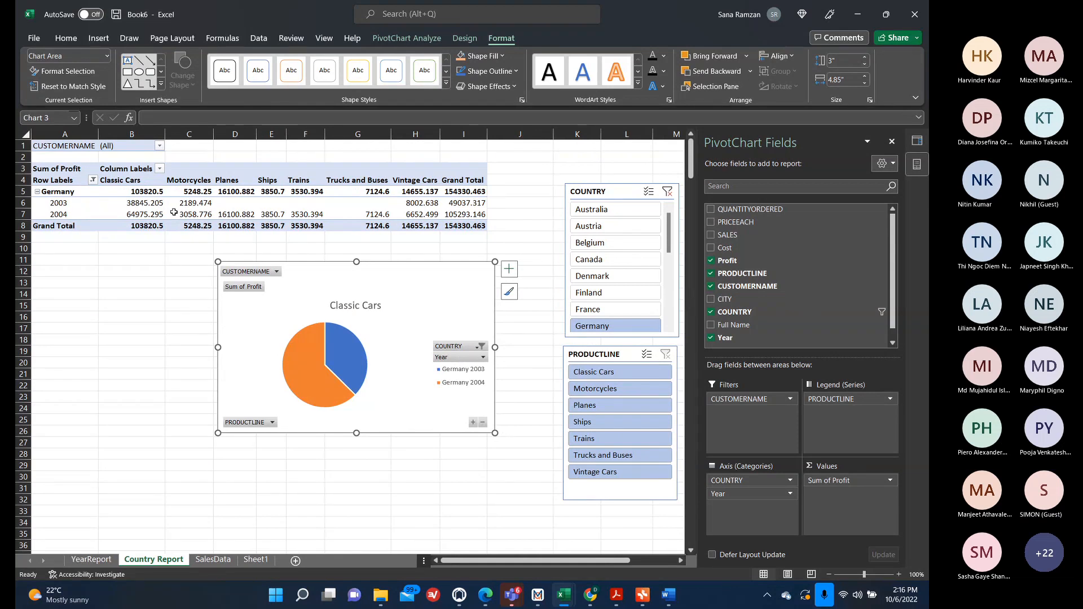
# Open Sheet1 and close the Queries & Connections pane.
pyautogui.click(80, 562)
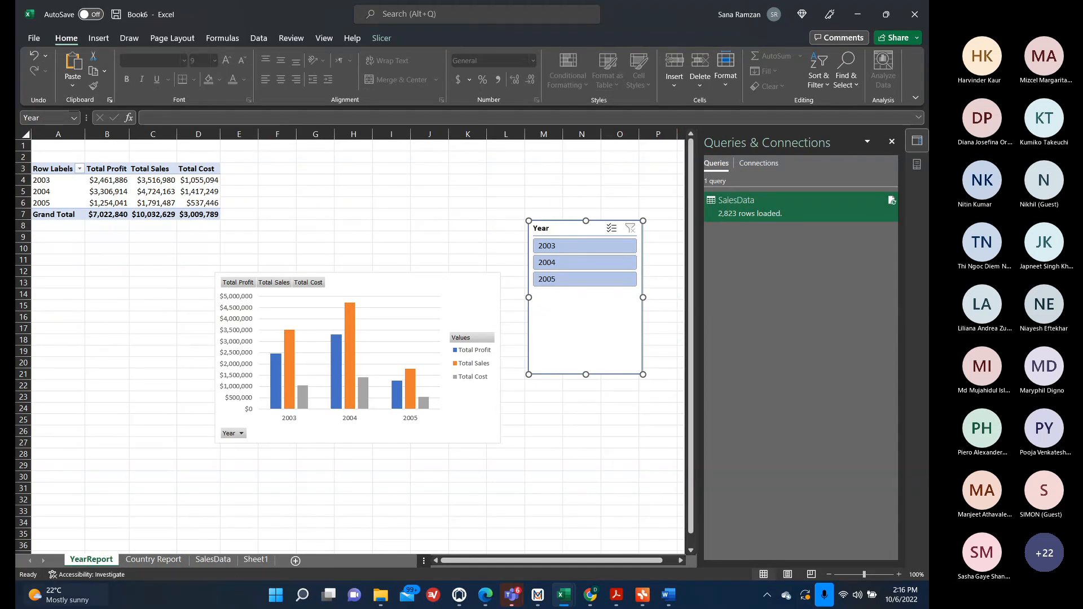
pyautogui.click(254, 560)
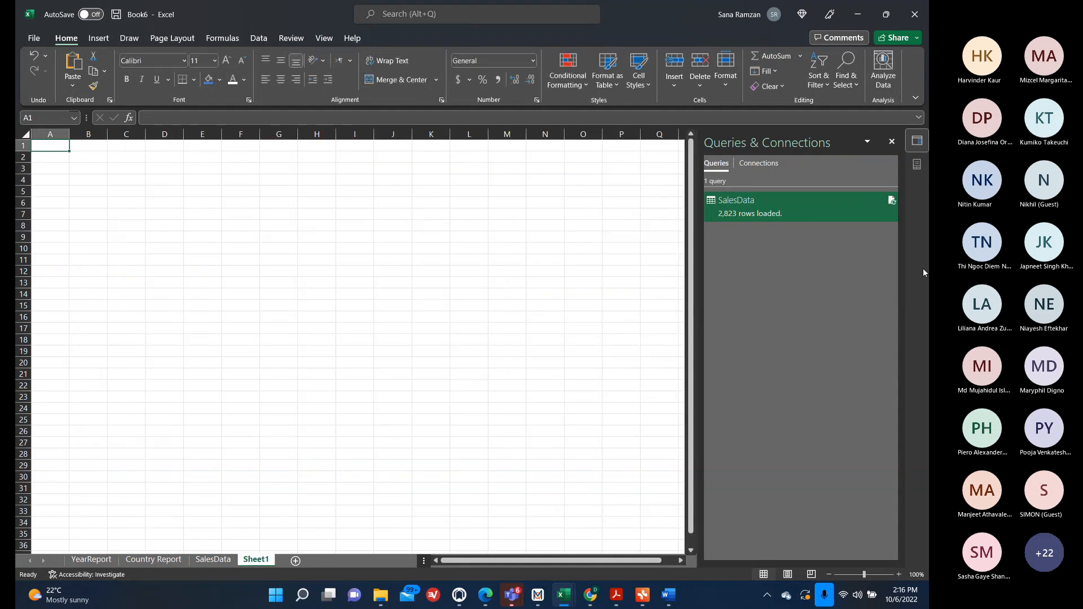
pyautogui.click(891, 142)
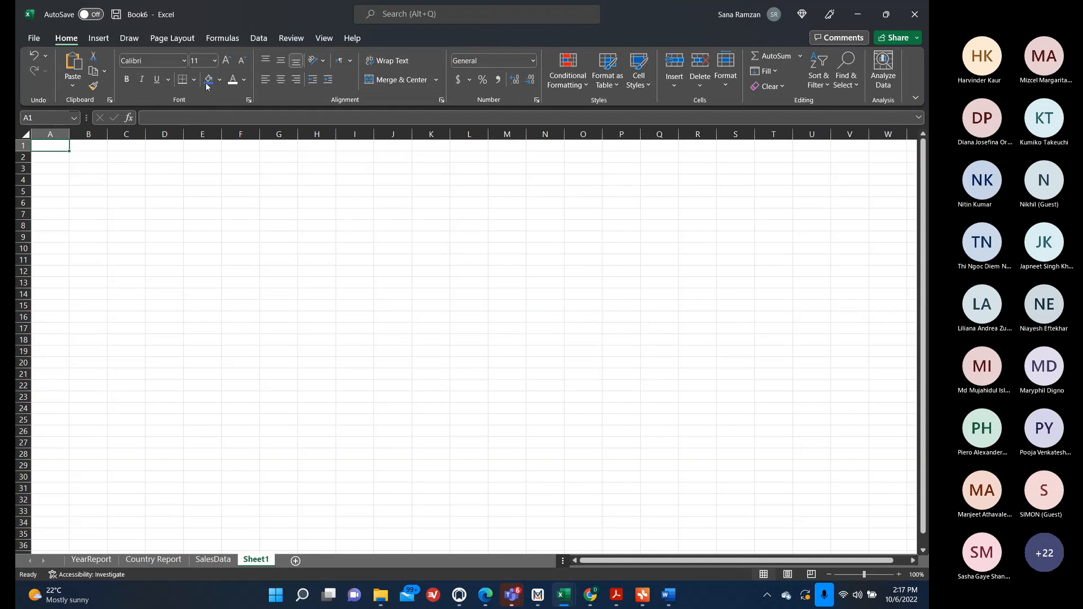
# Hide the gridlines on Sheet1.
pyautogui.click(178, 38)
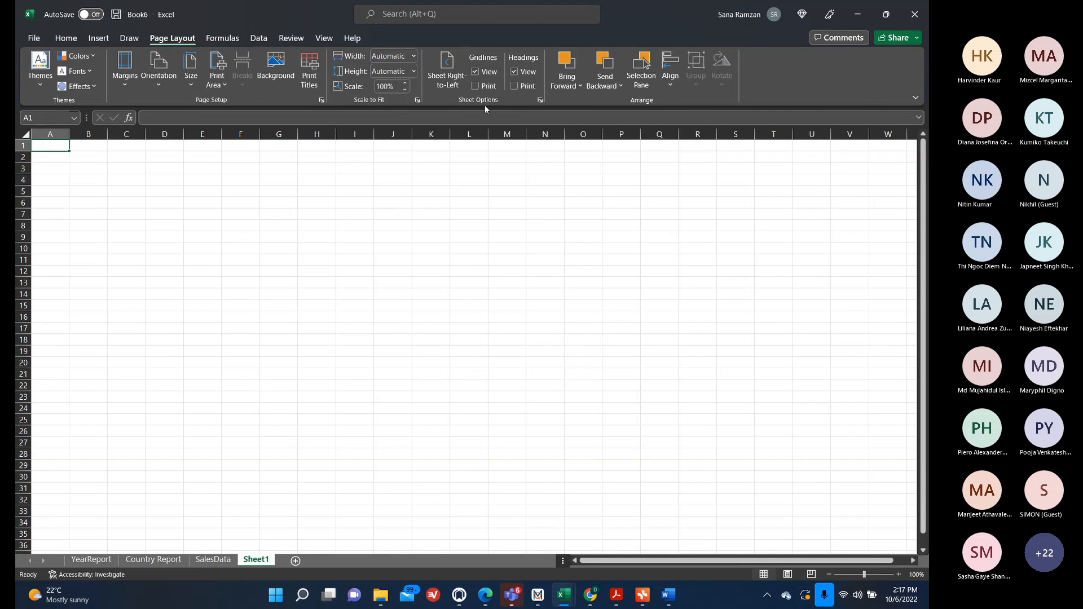
pyautogui.click(475, 72)
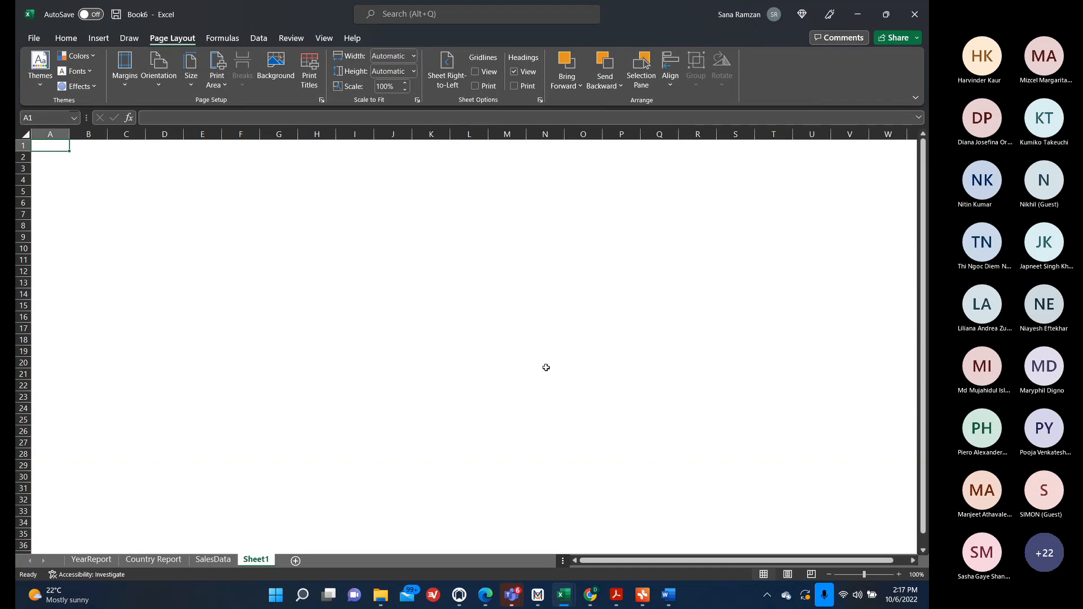
# Enter the title FINANCIAL ANALYSIS DASHBOARD FOR ABC CO. in cell A1 of Sheet1.
pyautogui.click(91, 559)
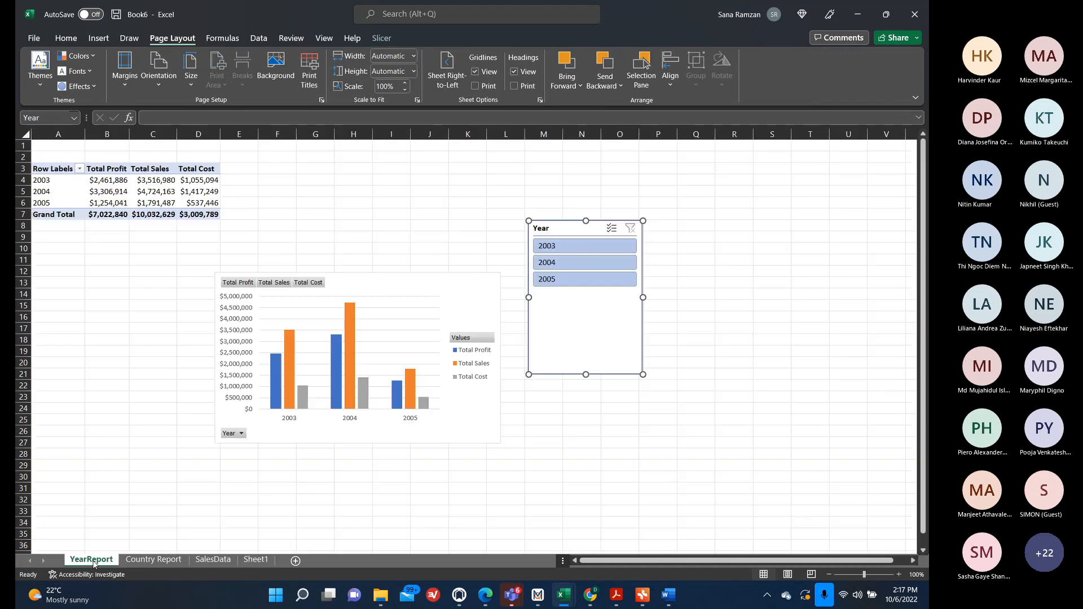
pyautogui.click(135, 561)
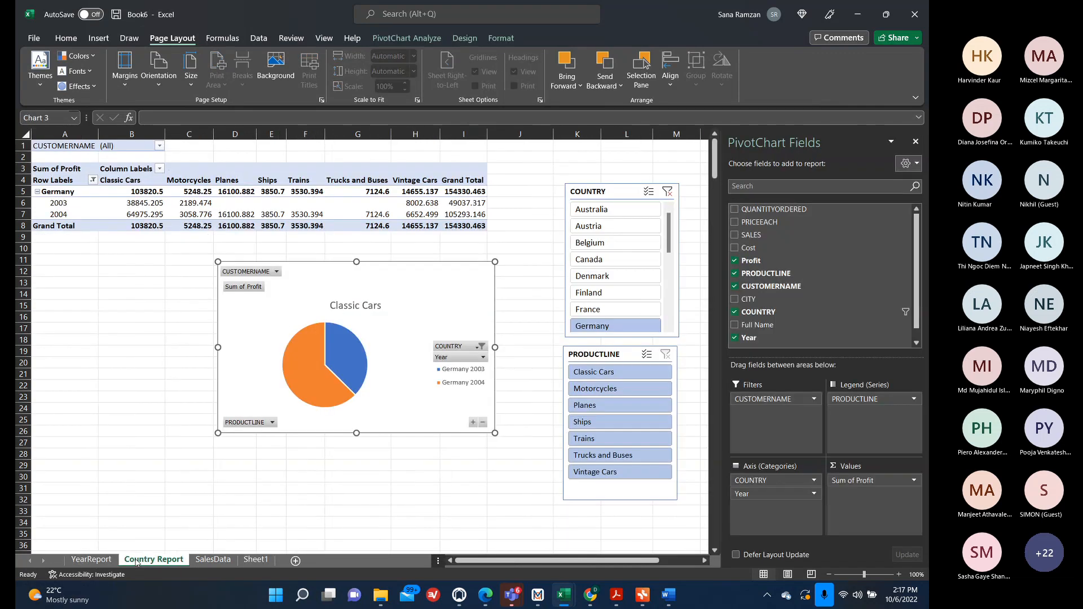
pyautogui.click(255, 559)
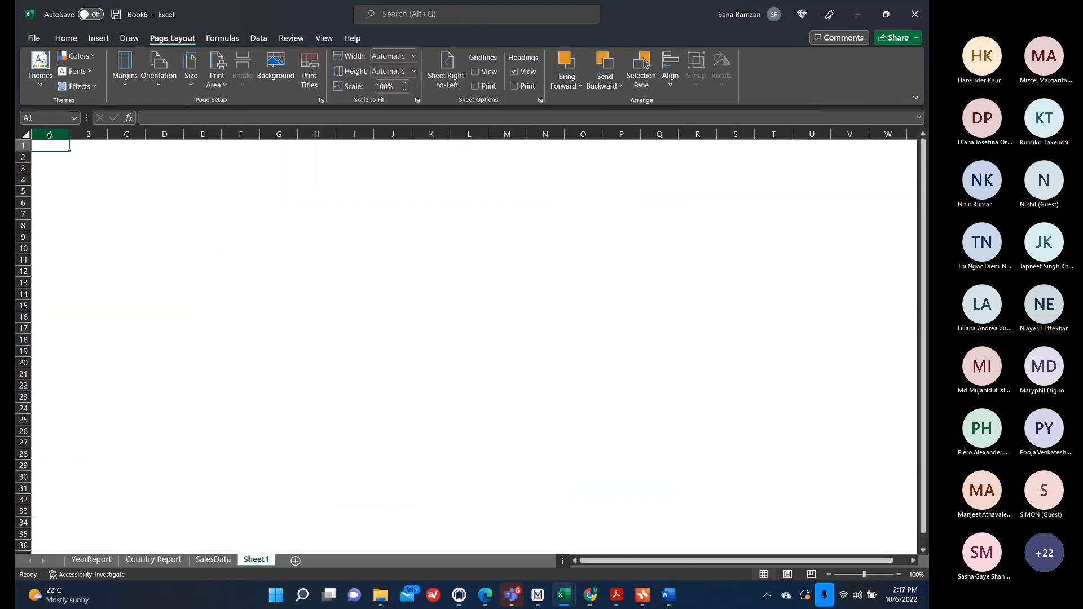
pyautogui.write('FINANCIAL ')
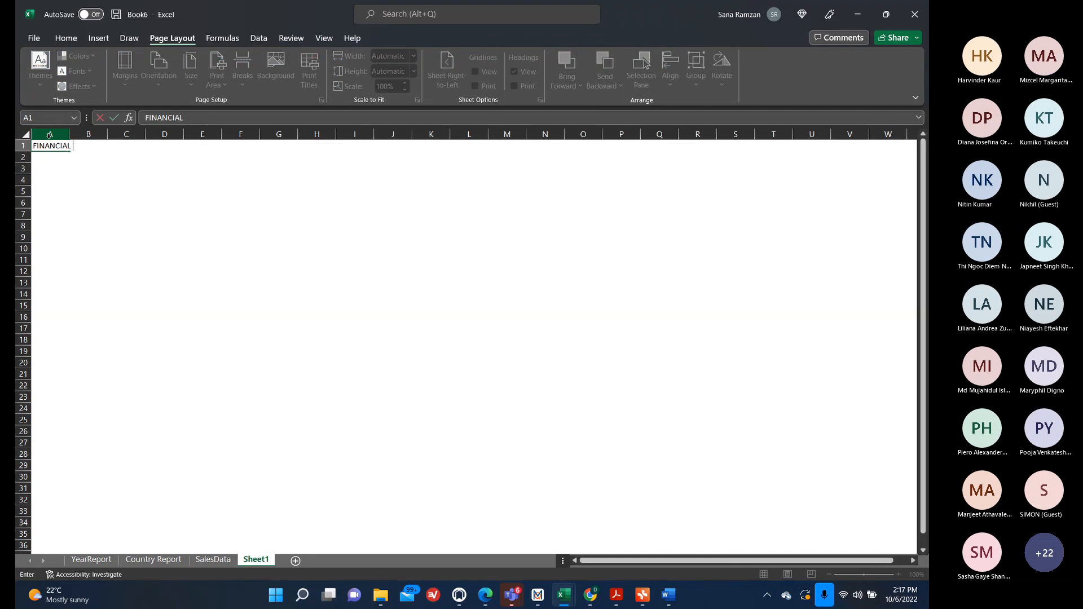
pyautogui.write('ANALYSIS FOR ABC CO')
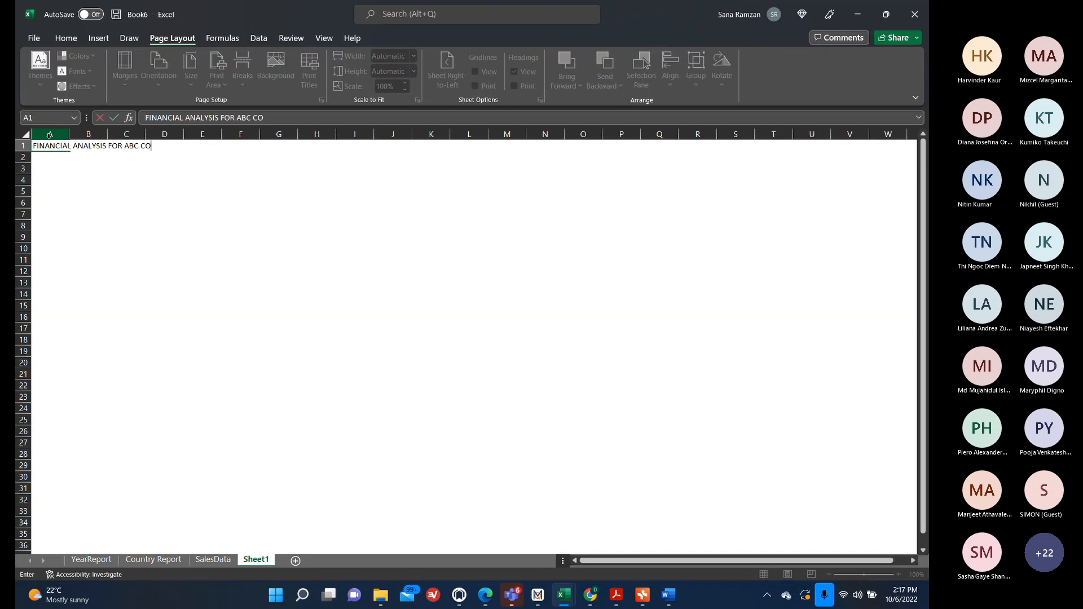
pyautogui.press('BackSpace')
pyautogui.press('BackSpace')
pyautogui.press('BackSpace')
pyautogui.press('BackSpace')
pyautogui.press('BackSpace')
pyautogui.press('BackSpace')
pyautogui.press('BackSpace')
pyautogui.press('BackSpace')
pyautogui.press('BackSpace')
pyautogui.write('DASHBOARD')
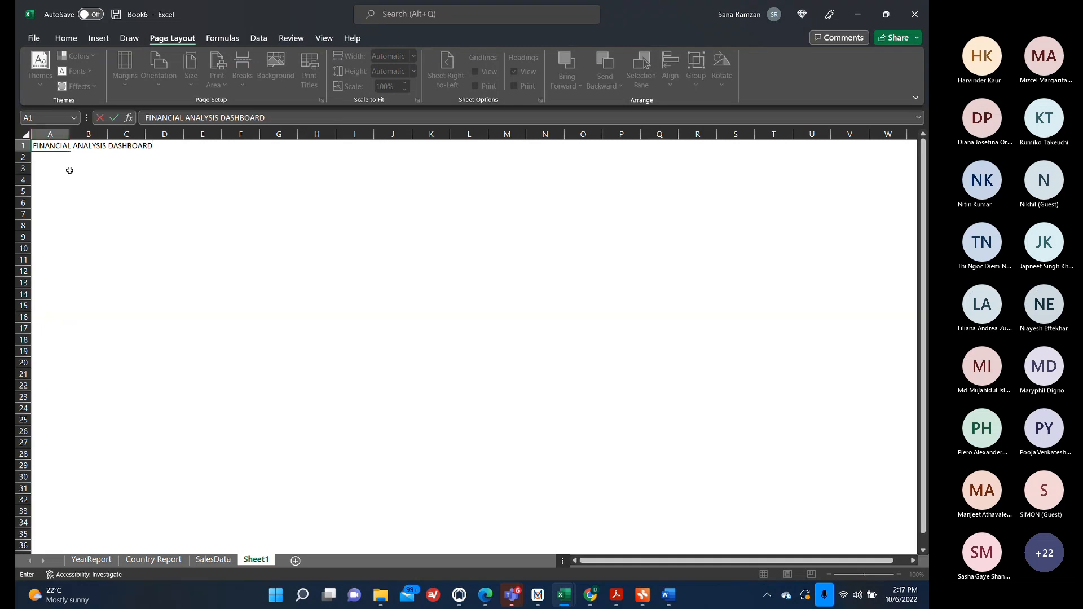
pyautogui.write(' FOR AB')
pyautogui.write('C CP.')
pyautogui.press('BackSpace')
pyautogui.press('BackSpace')
pyautogui.write('O.')
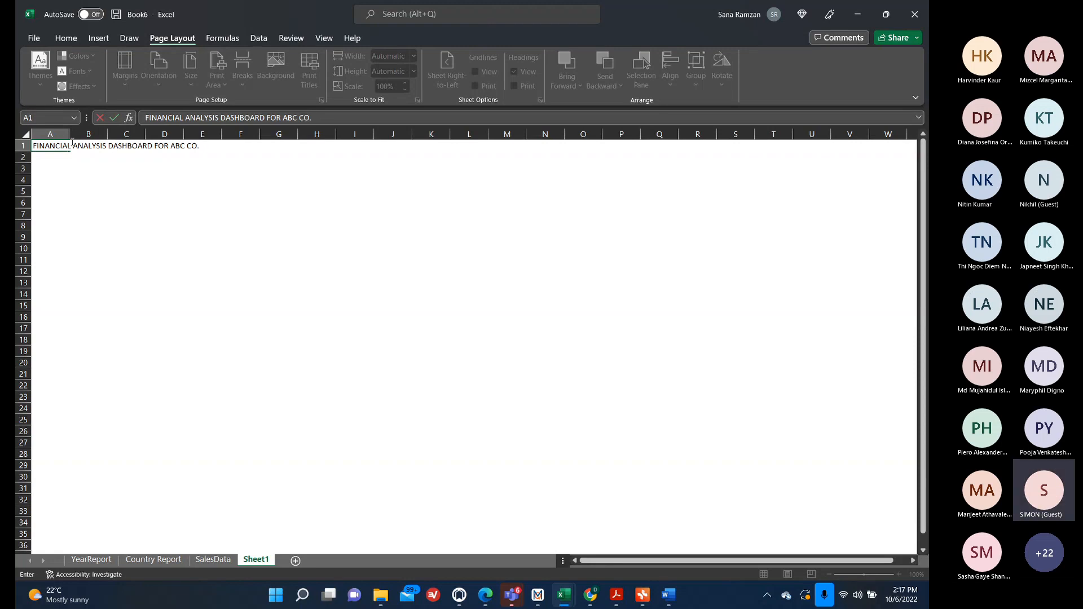
# Increase the font size of the title in A1 to 28.
pyautogui.click(56, 146)
pyautogui.click(56, 43)
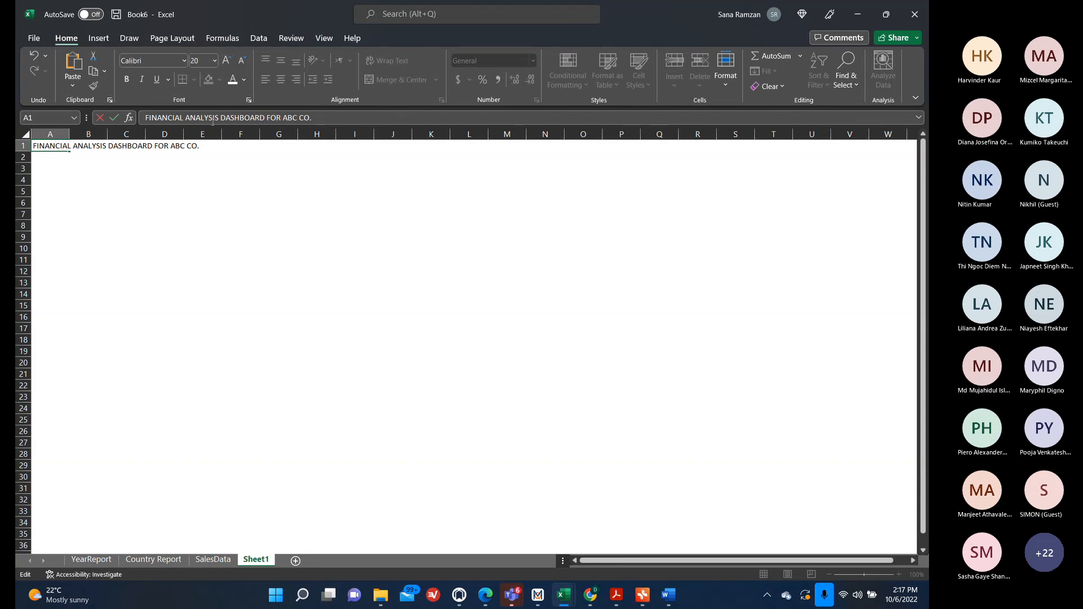
pyautogui.click(192, 170)
pyautogui.click(50, 148)
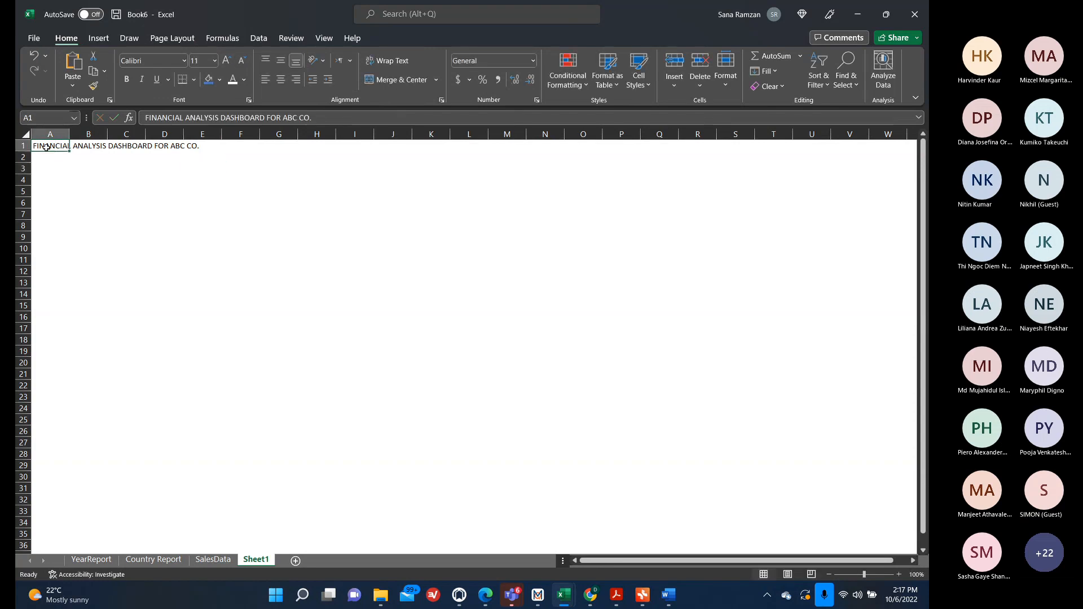
pyautogui.click(228, 63)
pyautogui.click(228, 63)
pyautogui.click(227, 64)
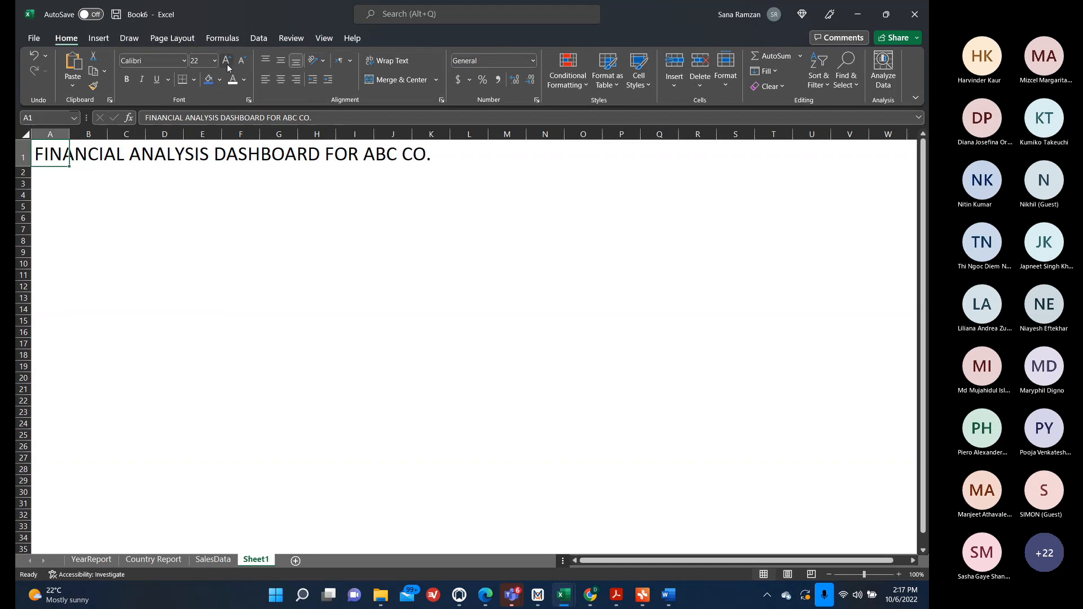
pyautogui.click(215, 290)
# Merge and center the title across cells A1 to W1.
pyautogui.click(47, 158)
pyautogui.moveTo(47, 158); pyautogui.dragTo(908, 158)
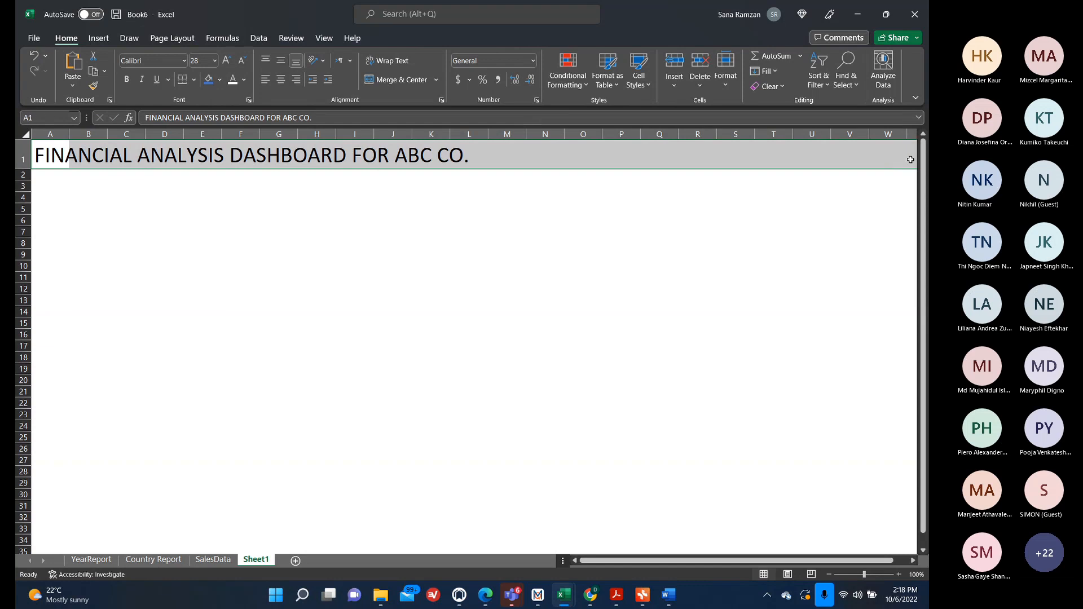
pyautogui.click(401, 79)
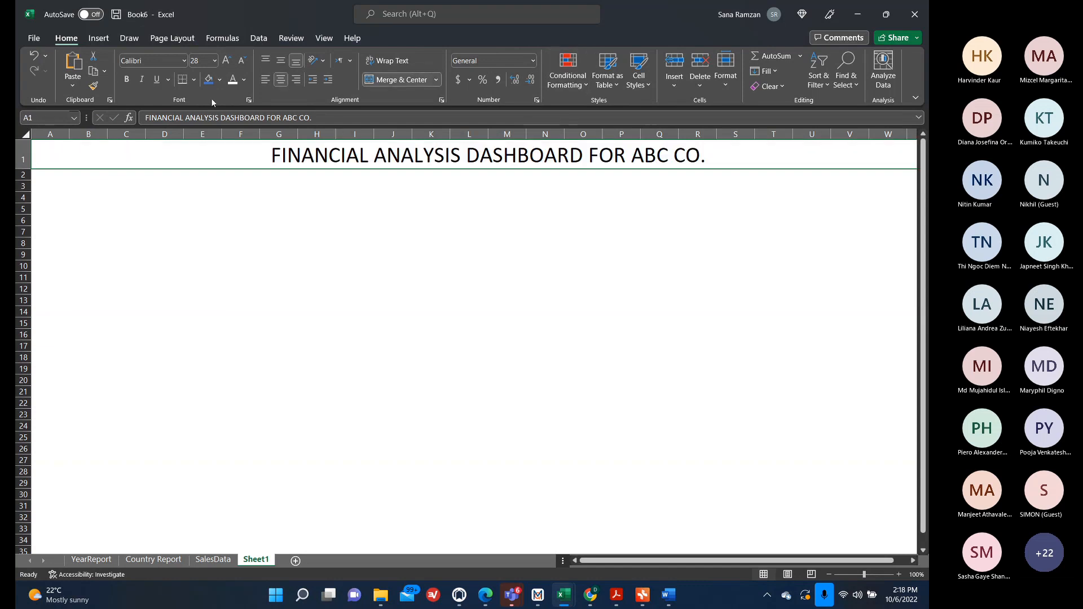
# Format the merged title with a blue fill, white font colour and 36 pt size.
pyautogui.click(209, 79)
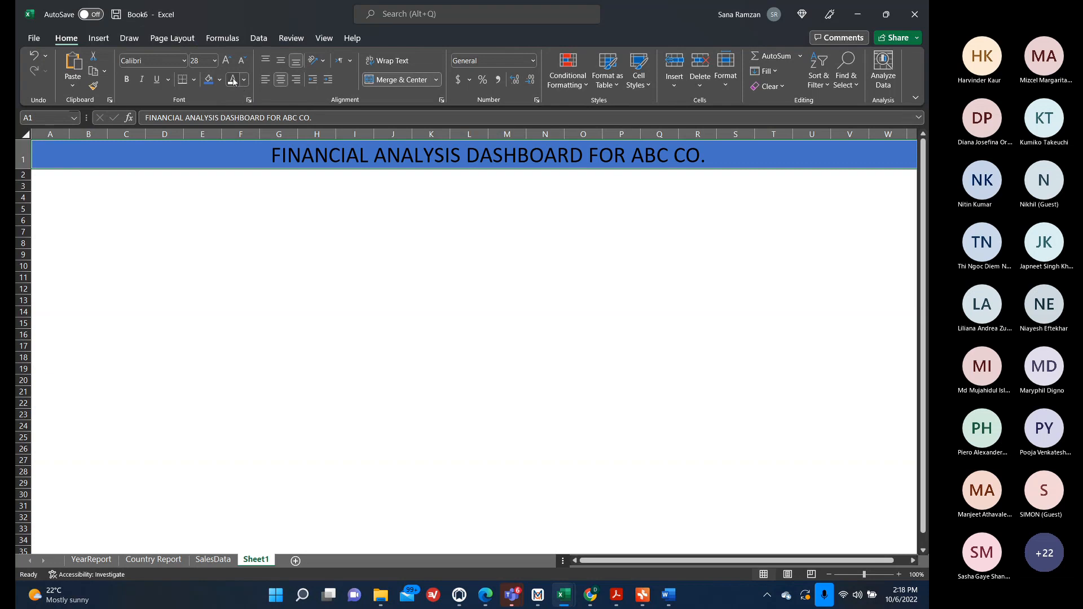
pyautogui.click(233, 79)
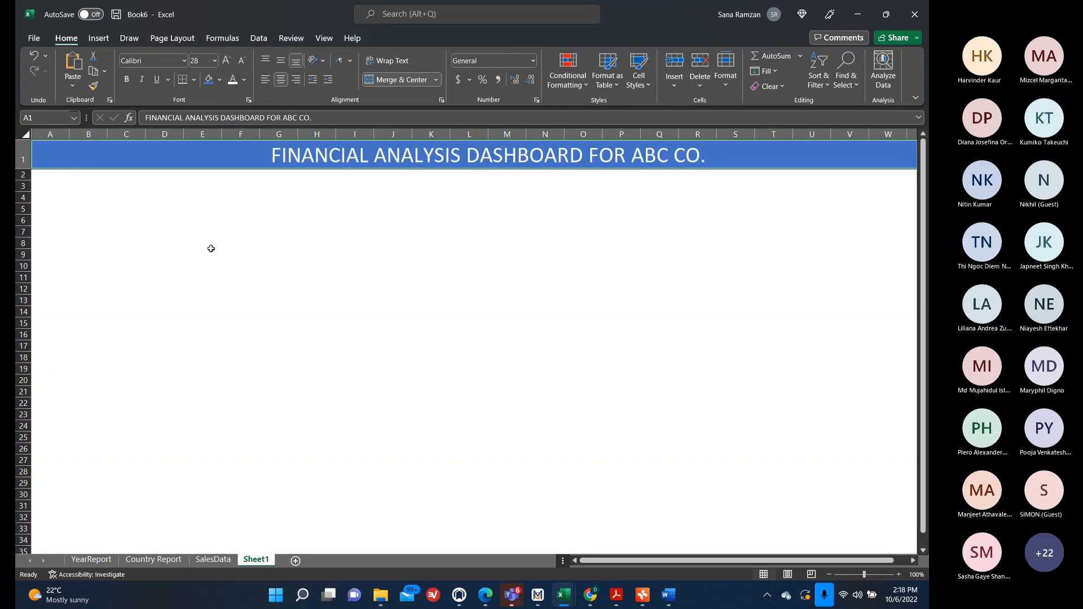
pyautogui.click(226, 61)
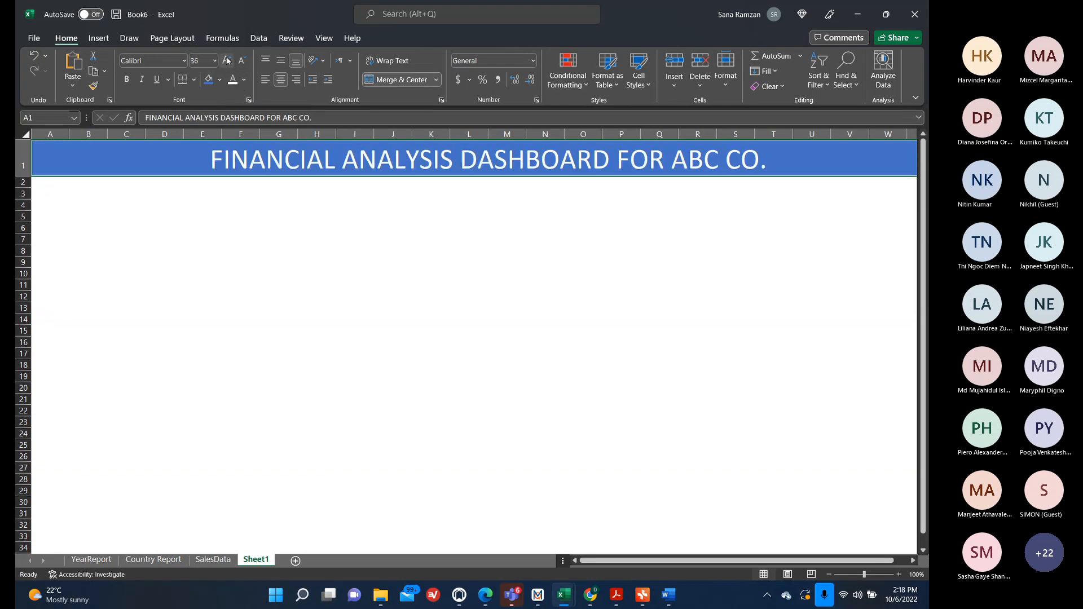
# Paste a copy of the YearReport Year slicer onto Sheet1 below the title and shorten it to fit its three years.
pyautogui.click(254, 274)
pyautogui.click(105, 190)
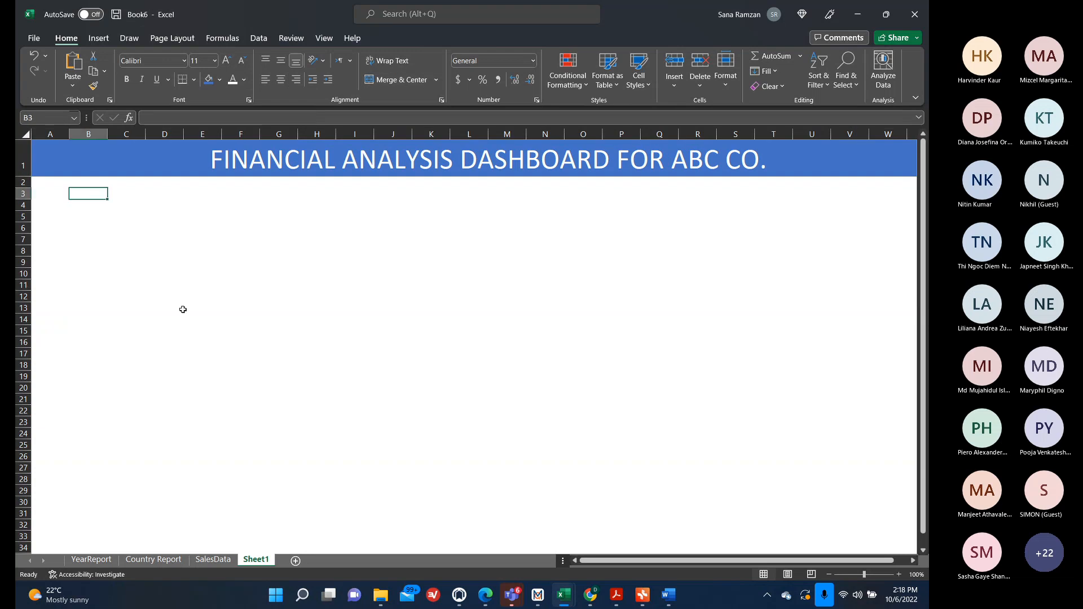
pyautogui.click(44, 191)
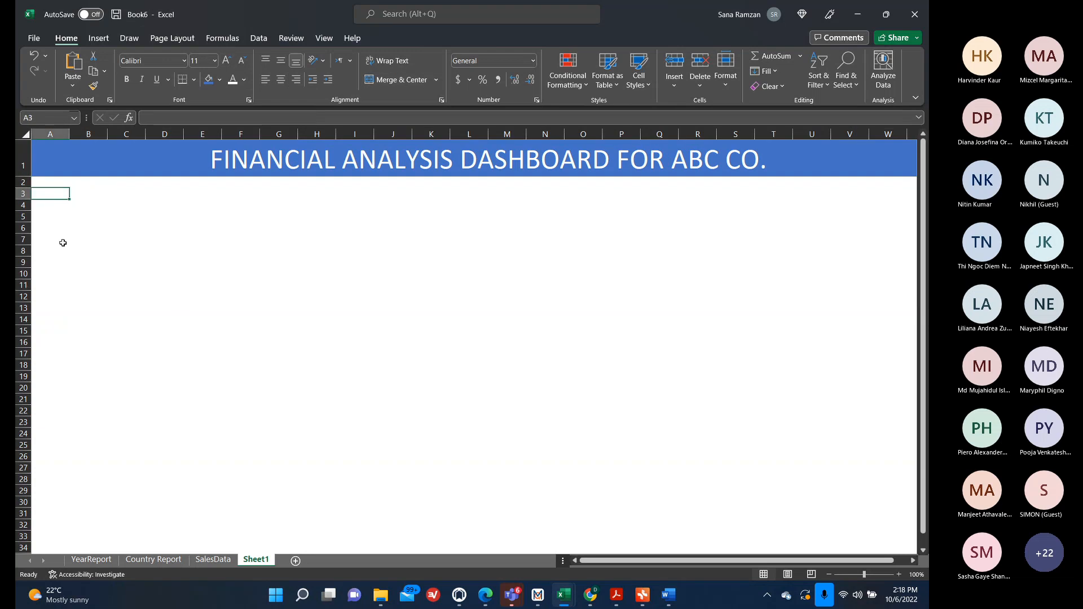
pyautogui.click(93, 560)
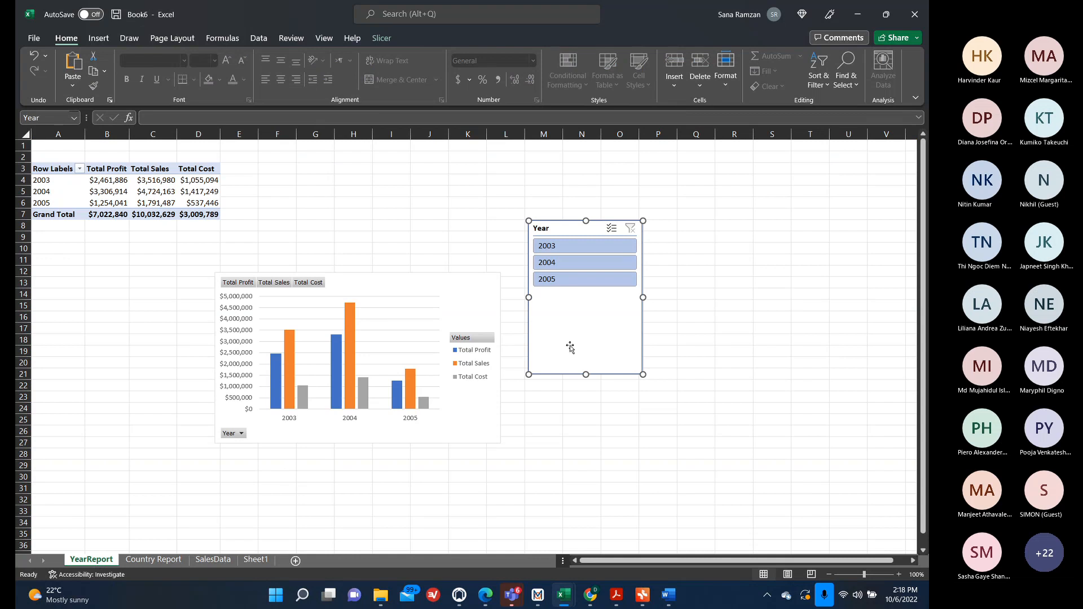
pyautogui.click(259, 559)
pyautogui.hotkey('ctrl', 'v')
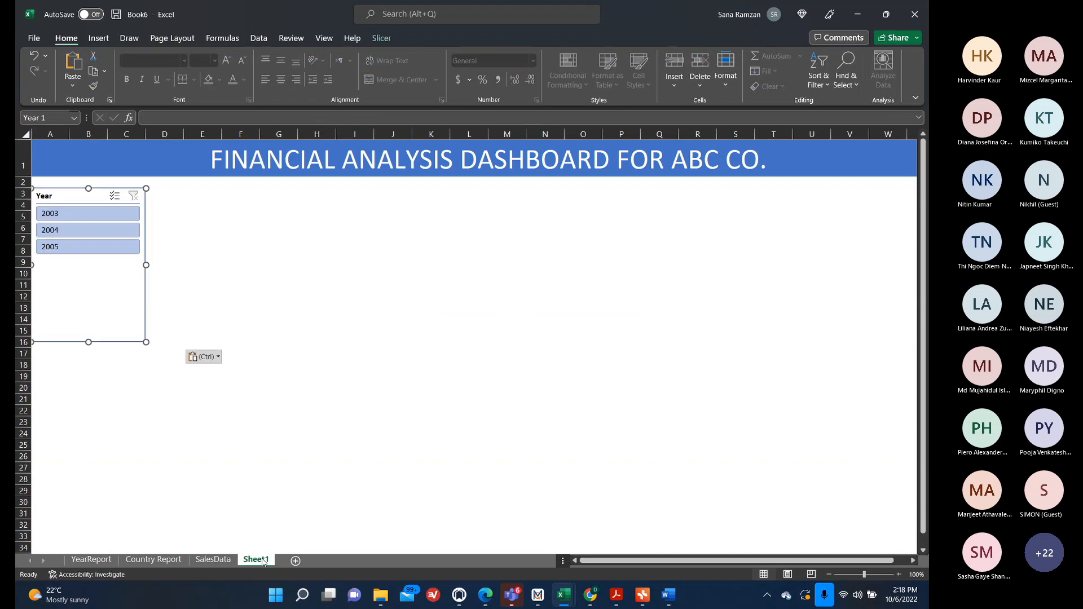
pyautogui.moveTo(72, 197); pyautogui.dragTo(73, 187)
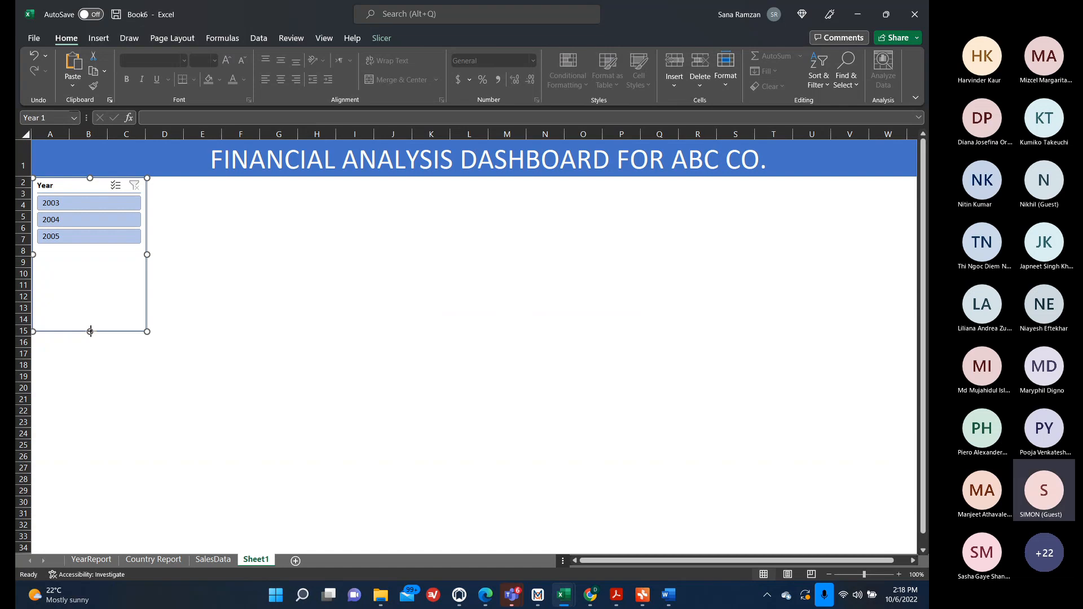
pyautogui.moveTo(91, 330); pyautogui.dragTo(96, 257)
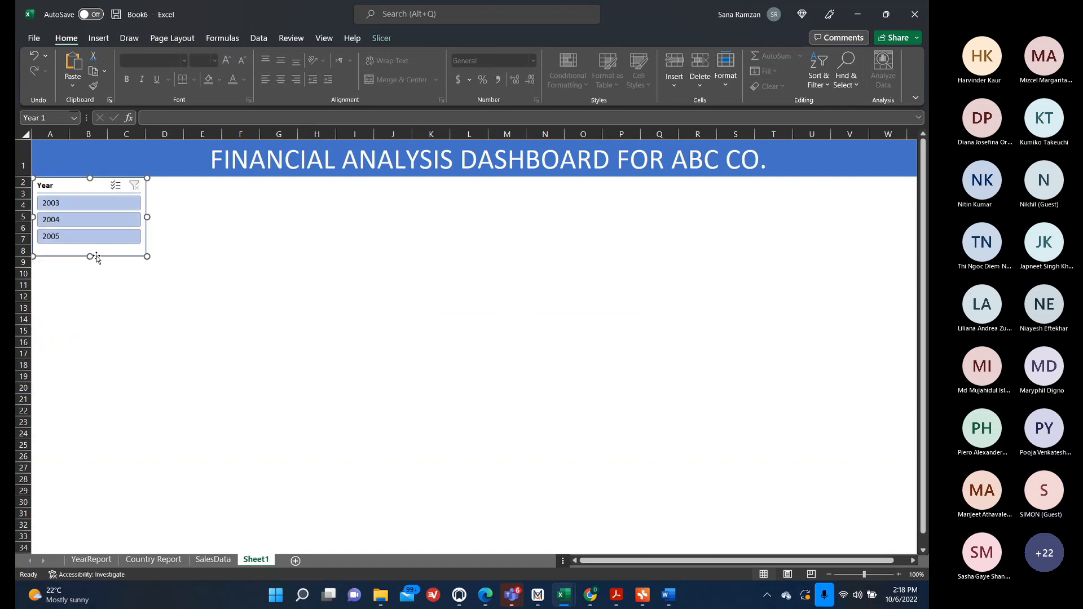
# Copy the Country Report pie PivotChart onto Sheet1 and shift it to the right.
pyautogui.click(92, 559)
pyautogui.click(154, 560)
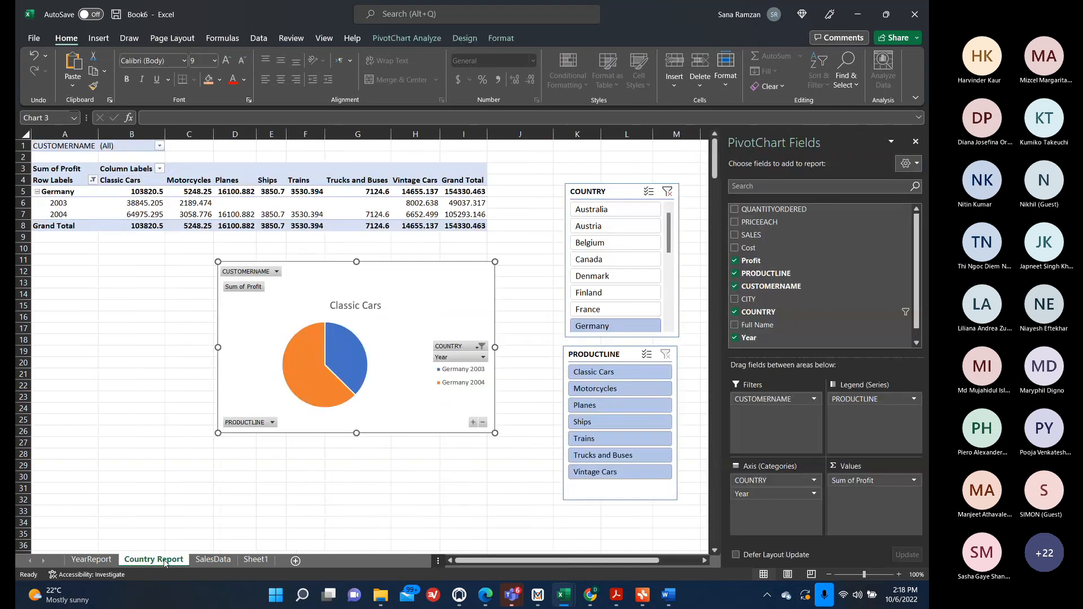
pyautogui.click(390, 410)
pyautogui.click(257, 560)
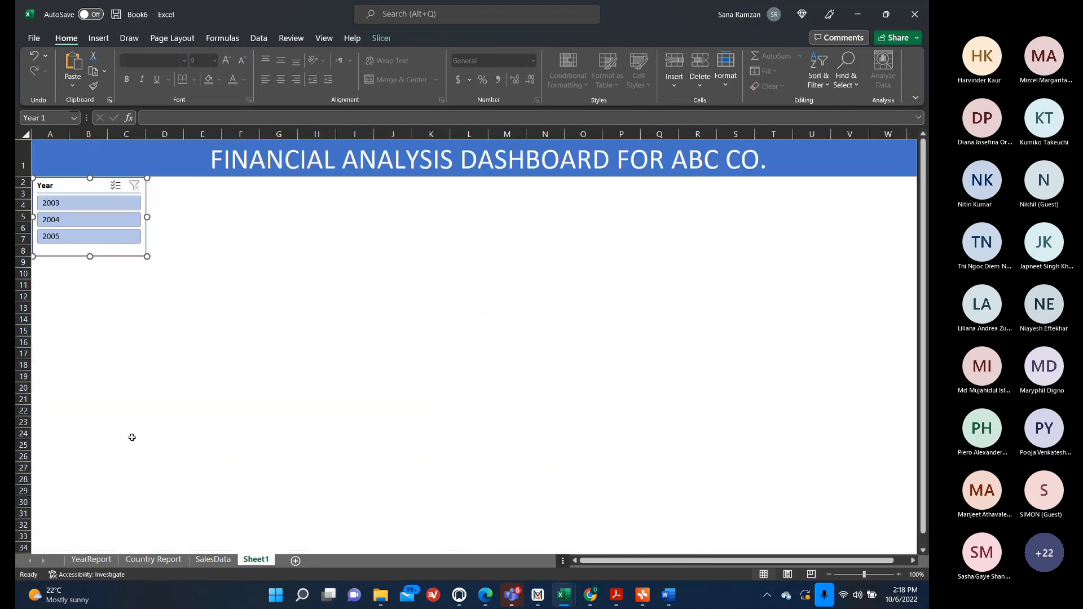
pyautogui.hotkey('ctrl', 'v')
pyautogui.moveTo(236, 192); pyautogui.dragTo(347, 191)
pyautogui.click(154, 559)
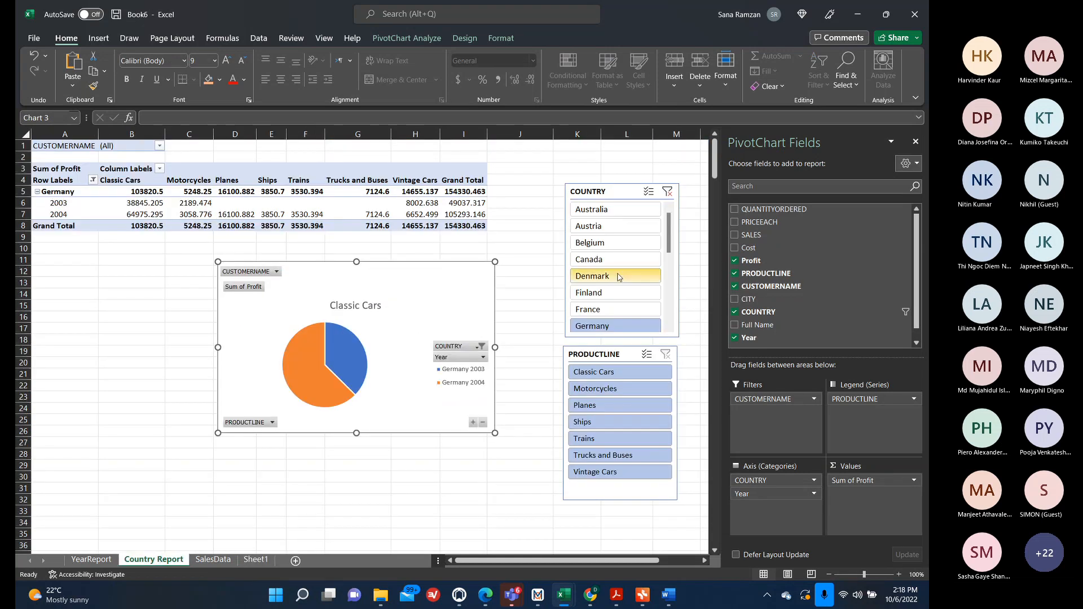
pyautogui.click(619, 194)
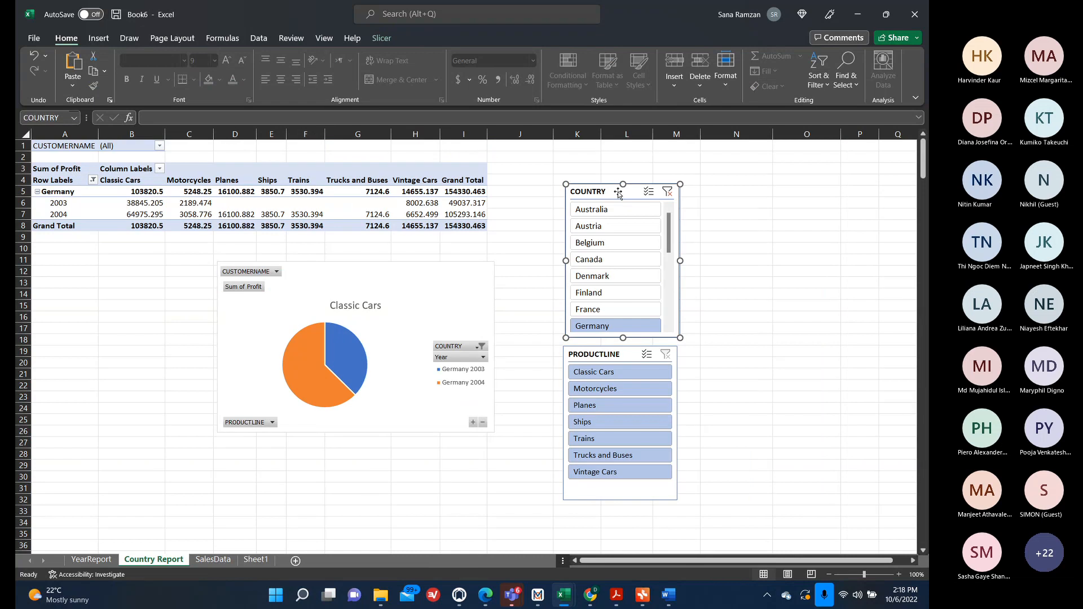
pyautogui.click(213, 559)
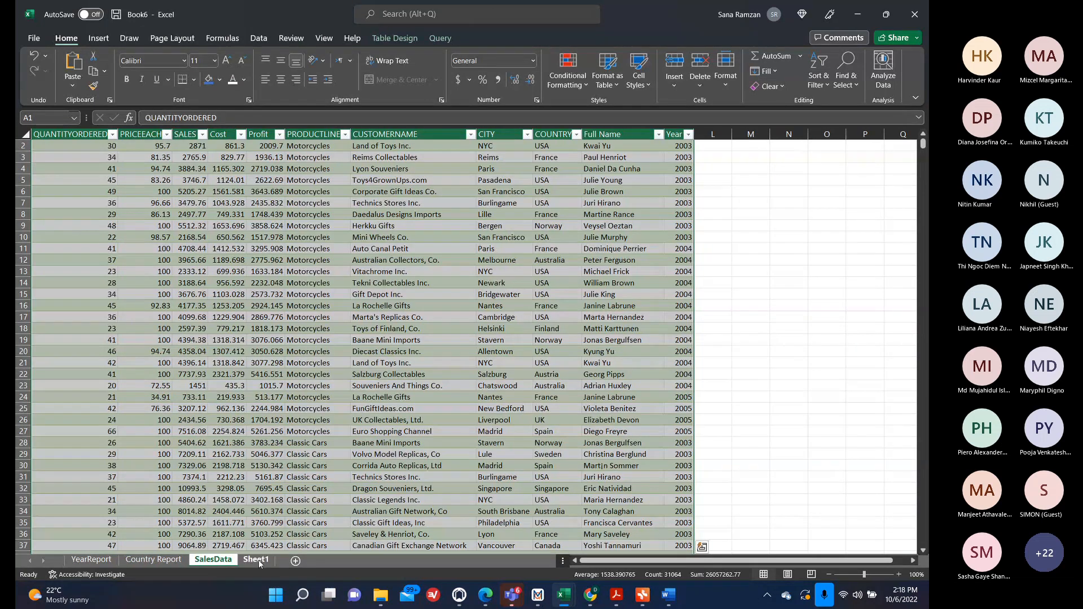
pyautogui.click(256, 559)
pyautogui.hotkey('ctrl', 'v')
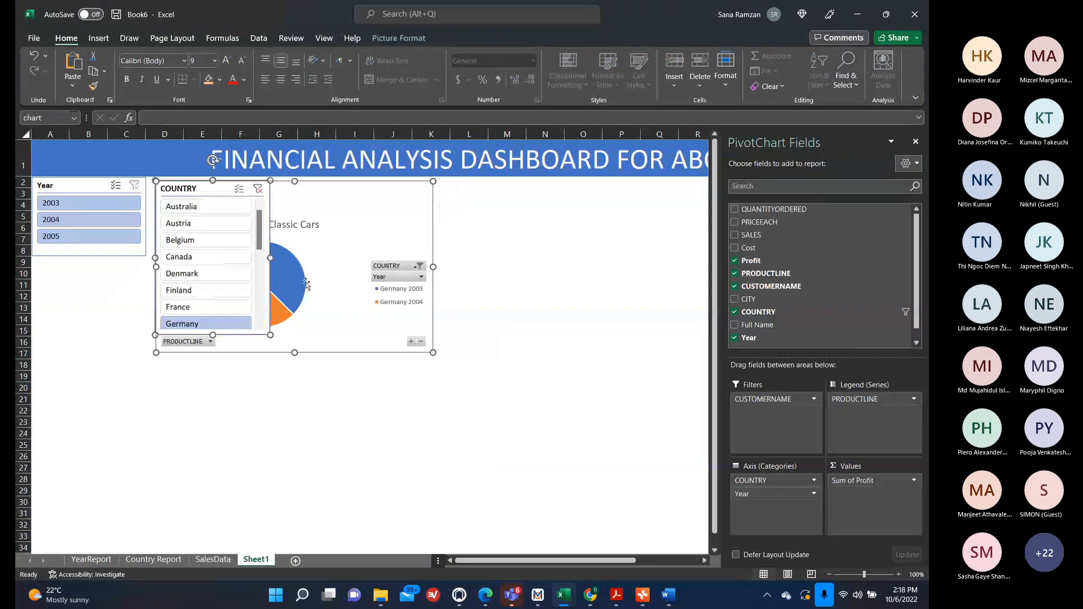
pyautogui.moveTo(199, 192); pyautogui.dragTo(198, 208)
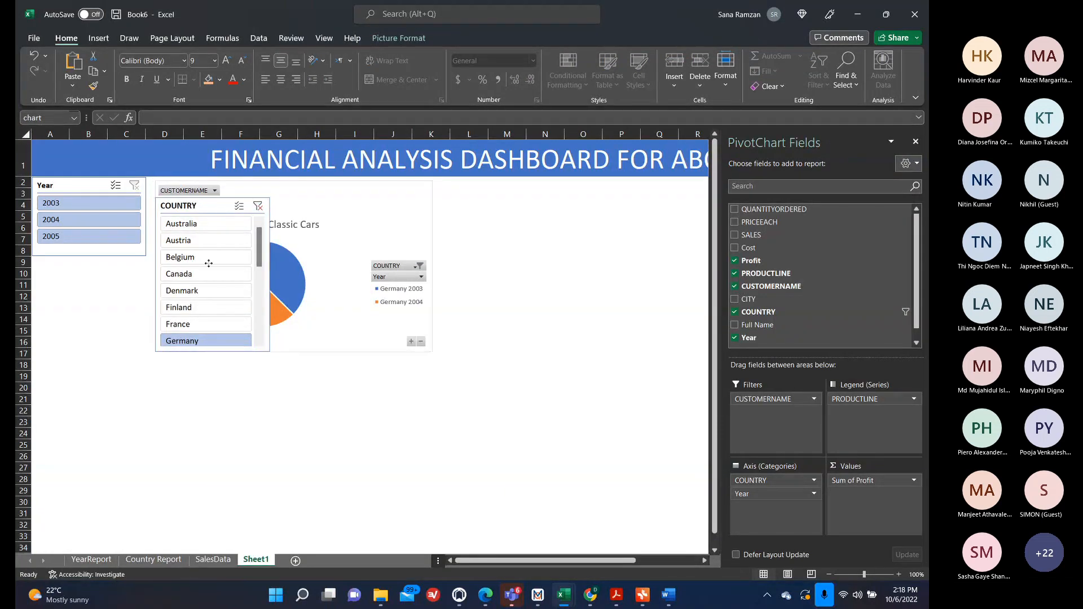
# Move the pie chart toward the middle of the sheet and delete the stray pasted COUNTRY slicer.
pyautogui.moveTo(332, 214); pyautogui.dragTo(500, 237)
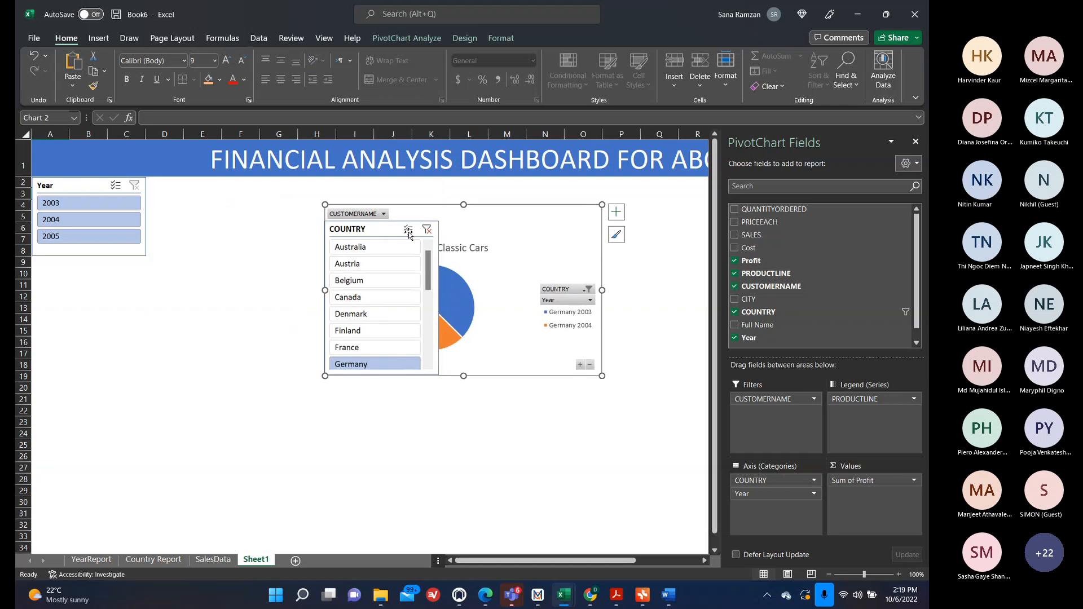
pyautogui.moveTo(381, 327); pyautogui.dragTo(540, 297)
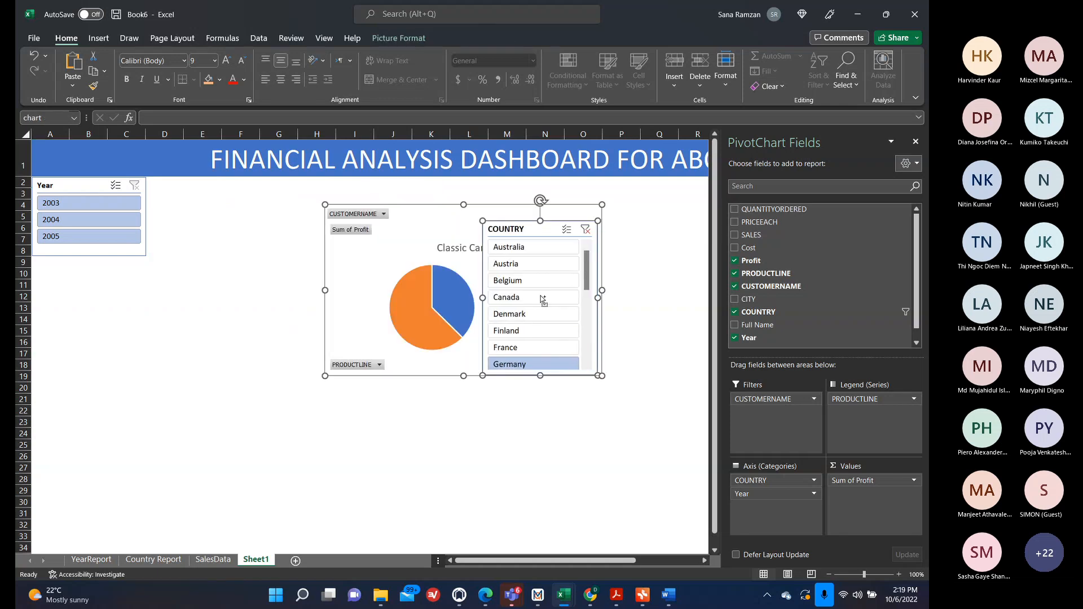
pyautogui.press('Delete')
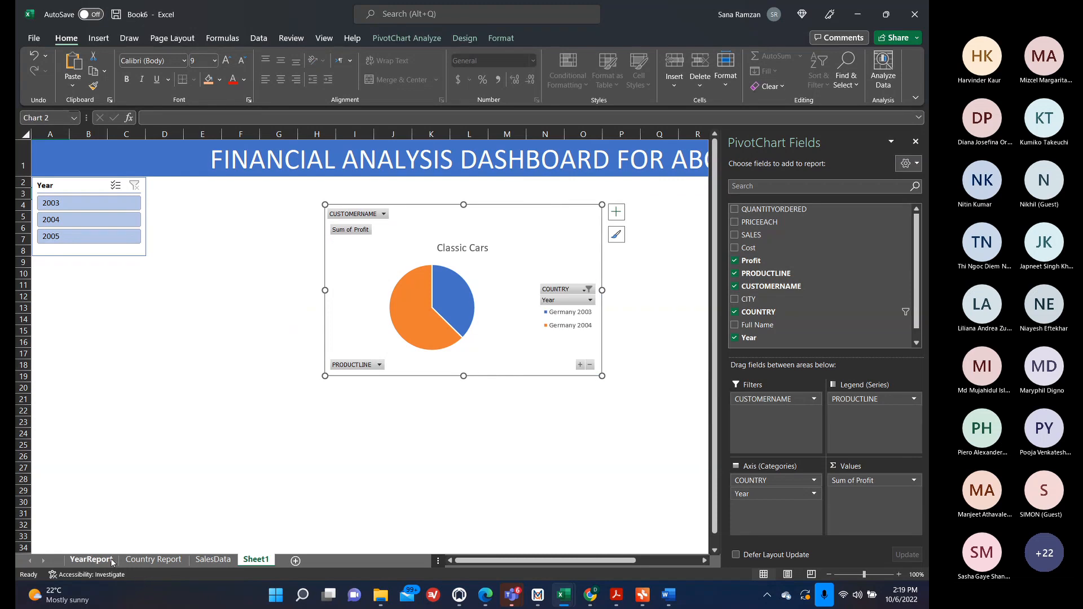
# Paste a copy of the Country Report COUNTRY slicer onto Sheet1 at A10, beneath the Year slicer.
pyautogui.click(153, 559)
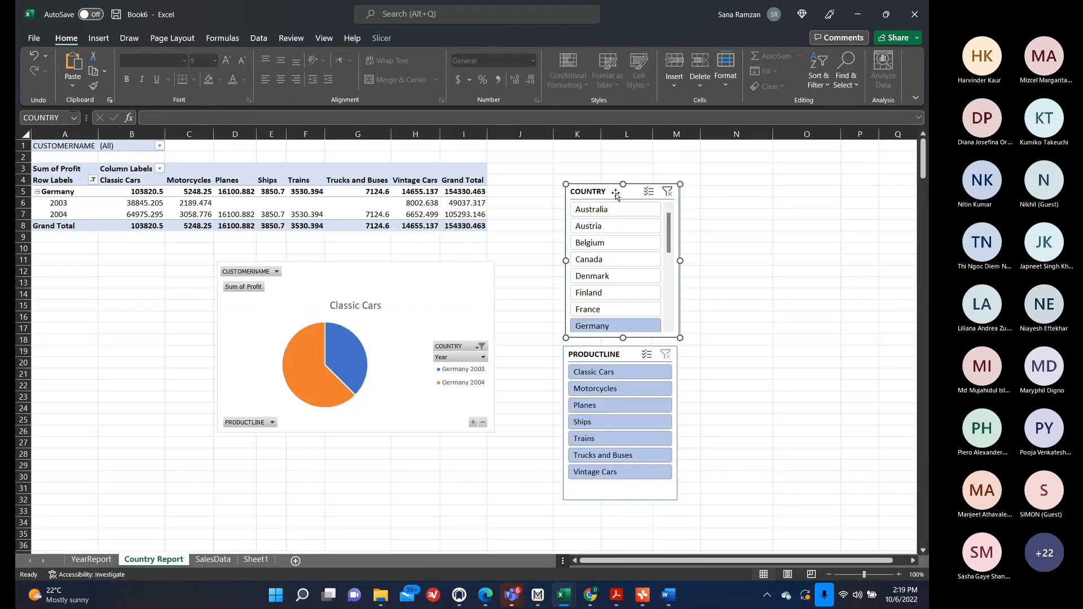
pyautogui.click(246, 559)
pyautogui.click(89, 456)
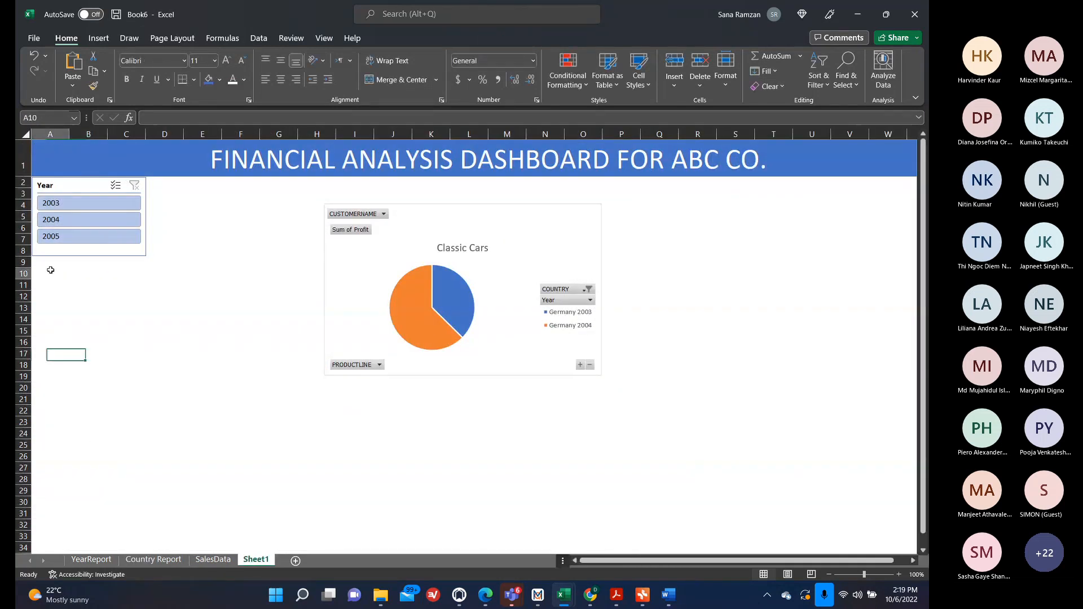
pyautogui.click(51, 274)
pyautogui.hotkey('ctrl', 'v')
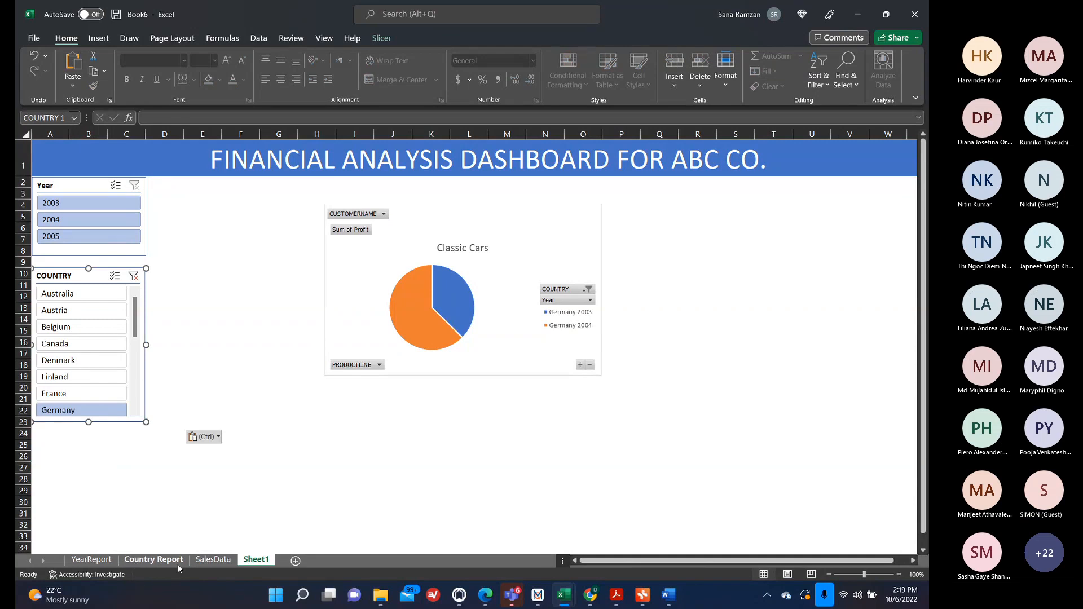
# Paste a copy of the PRODUCTLINE slicer onto Sheet1 and place it below the COUNTRY slicer.
pyautogui.click(154, 559)
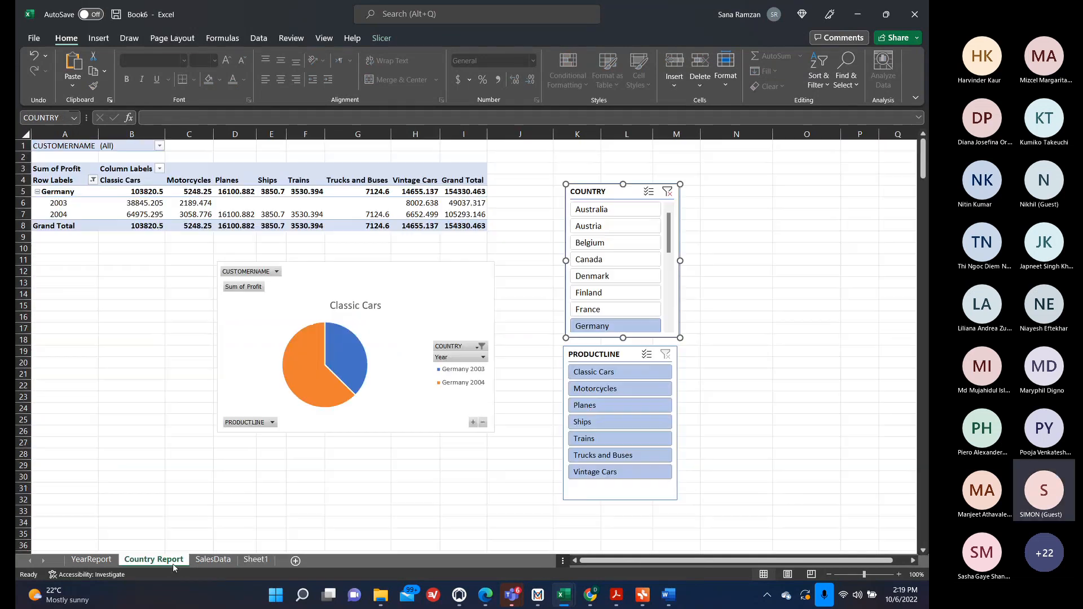
pyautogui.click(599, 498)
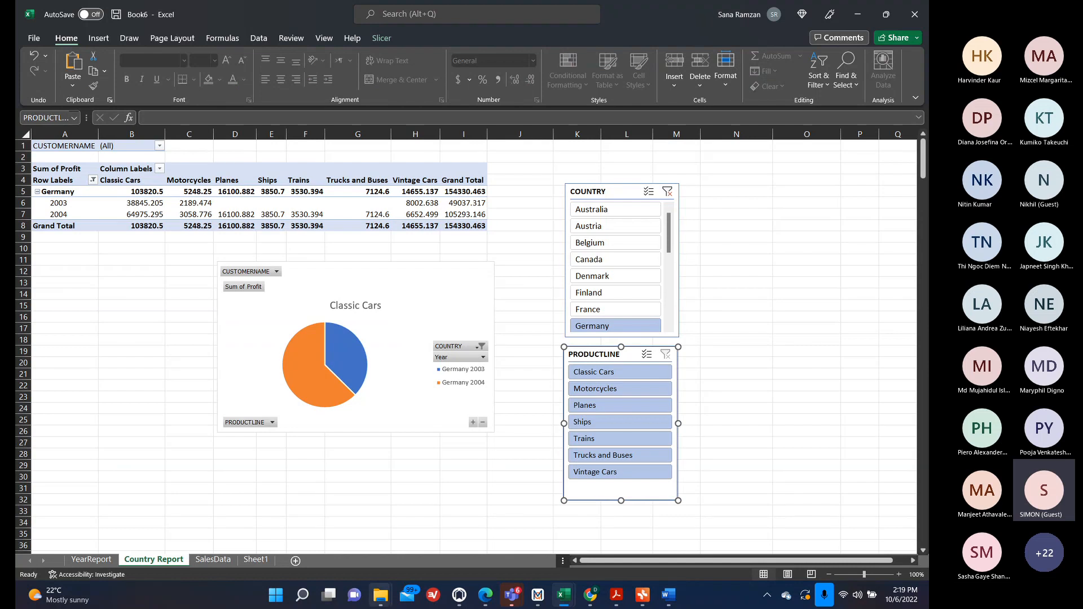
pyautogui.click(256, 560)
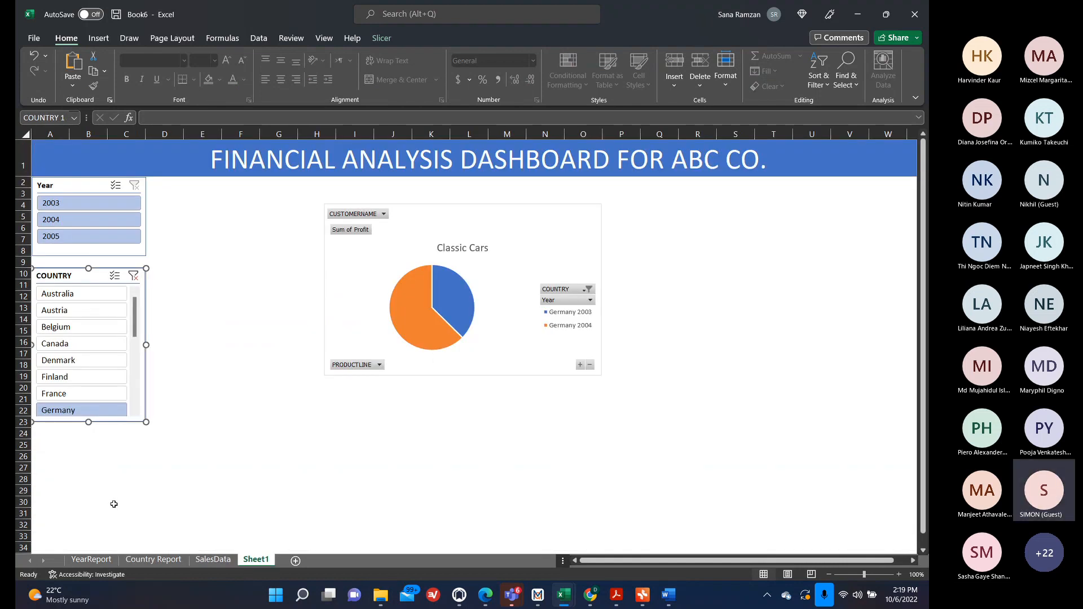
pyautogui.hotkey('ctrl', 'v')
pyautogui.moveTo(110, 289); pyautogui.dragTo(102, 441)
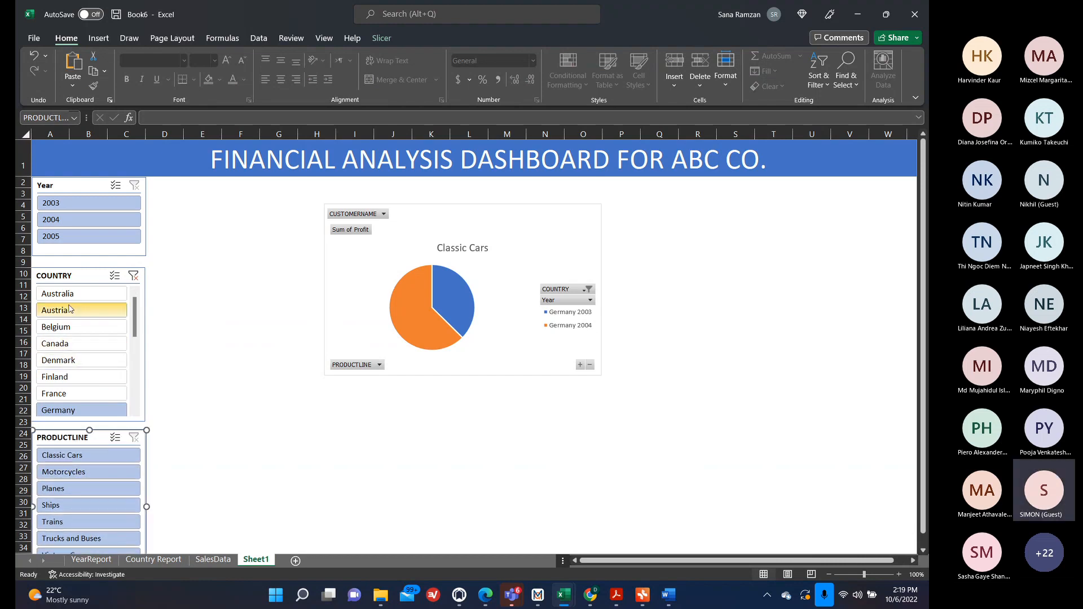
# Nudge the COUNTRY and PRODUCTLINE slicers upward to close the gaps in the slicer column.
pyautogui.click(79, 276)
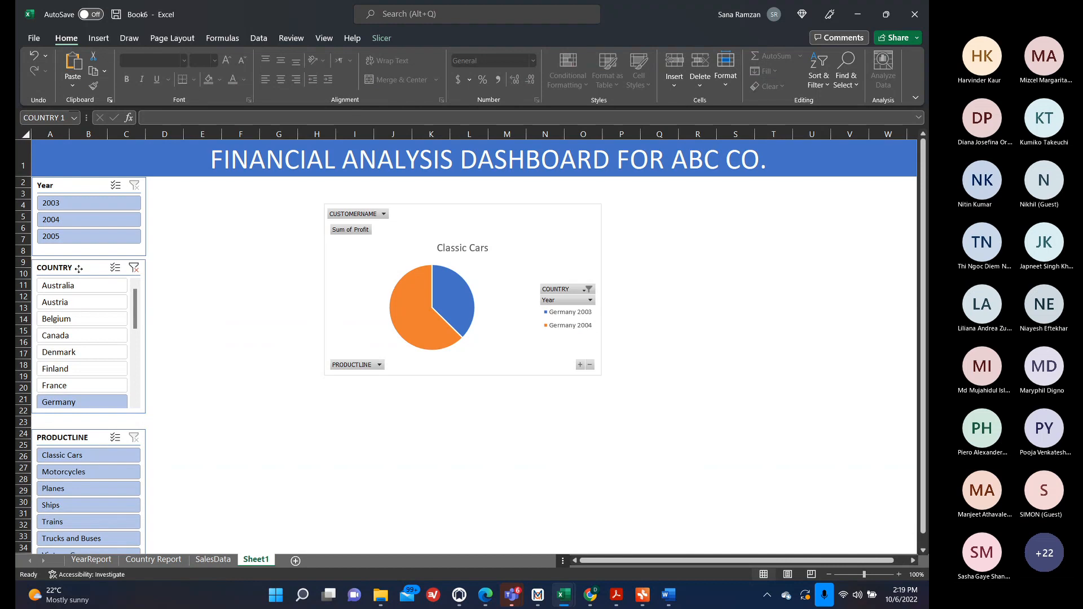
pyautogui.click(79, 268)
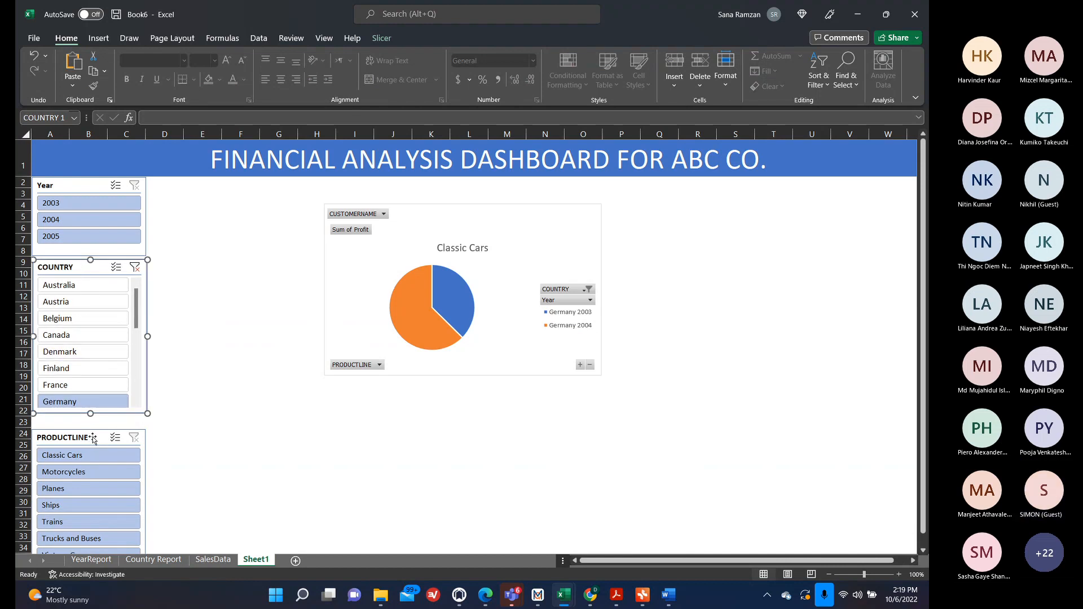
pyautogui.moveTo(93, 440); pyautogui.dragTo(94, 426)
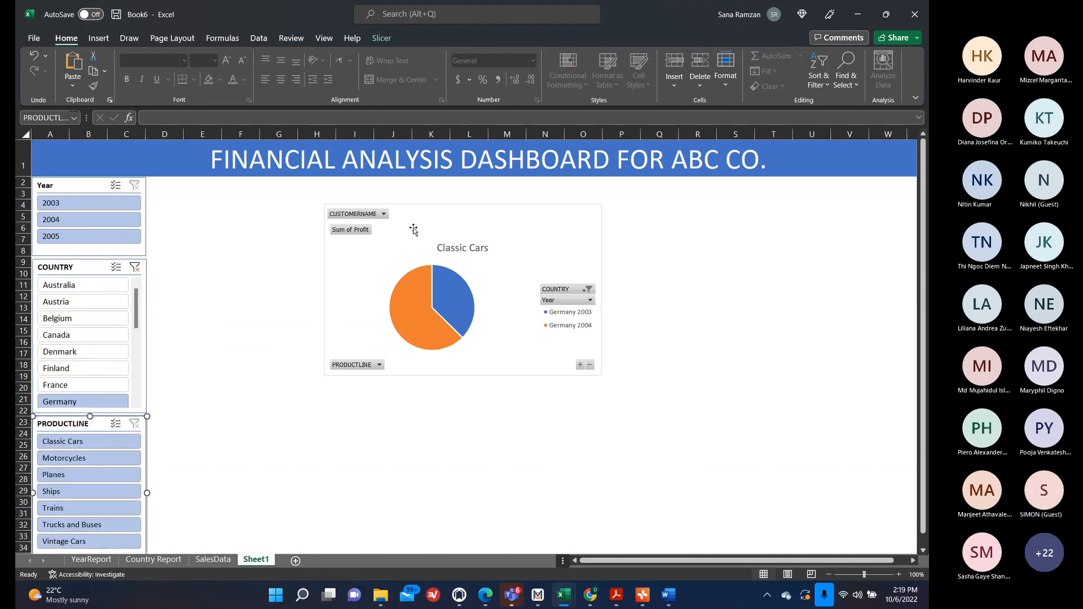
# Move the pie chart toward the right side of the dashboard and close the PivotChart Fields pane.
pyautogui.moveTo(413, 229); pyautogui.dragTo(642, 240)
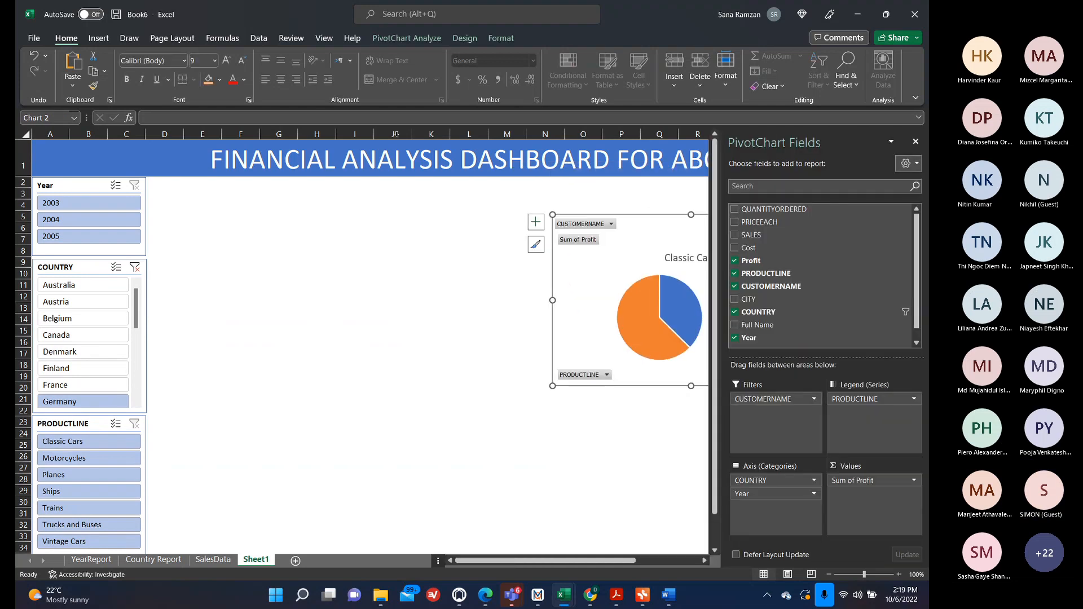
pyautogui.click(915, 142)
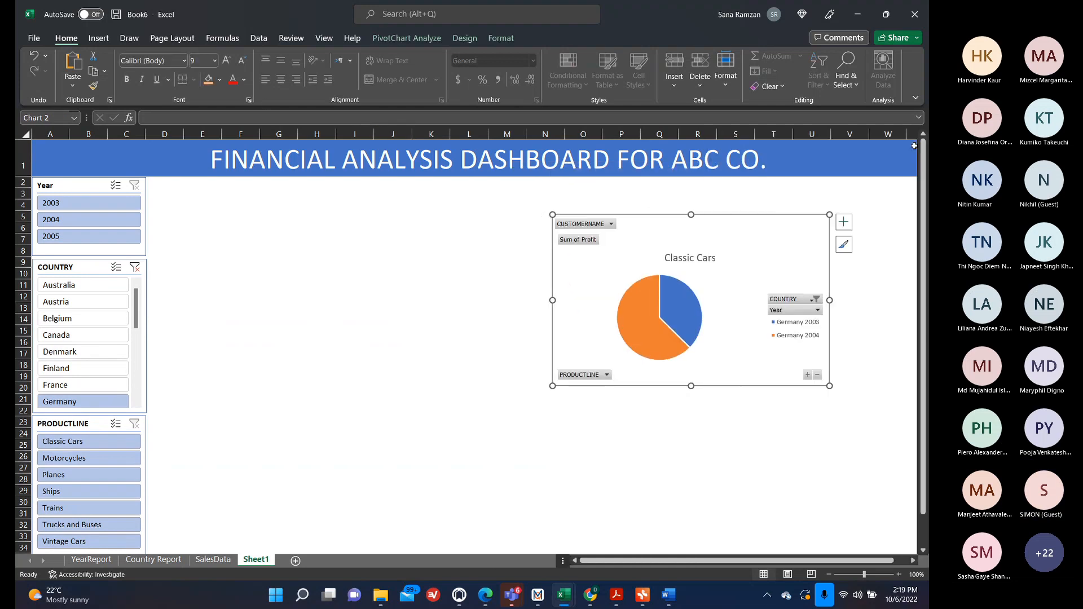
pyautogui.click(361, 218)
# Draw a text box below the title, beside the Year slicer, and enter TOTAL PROFIT.
pyautogui.click(104, 43)
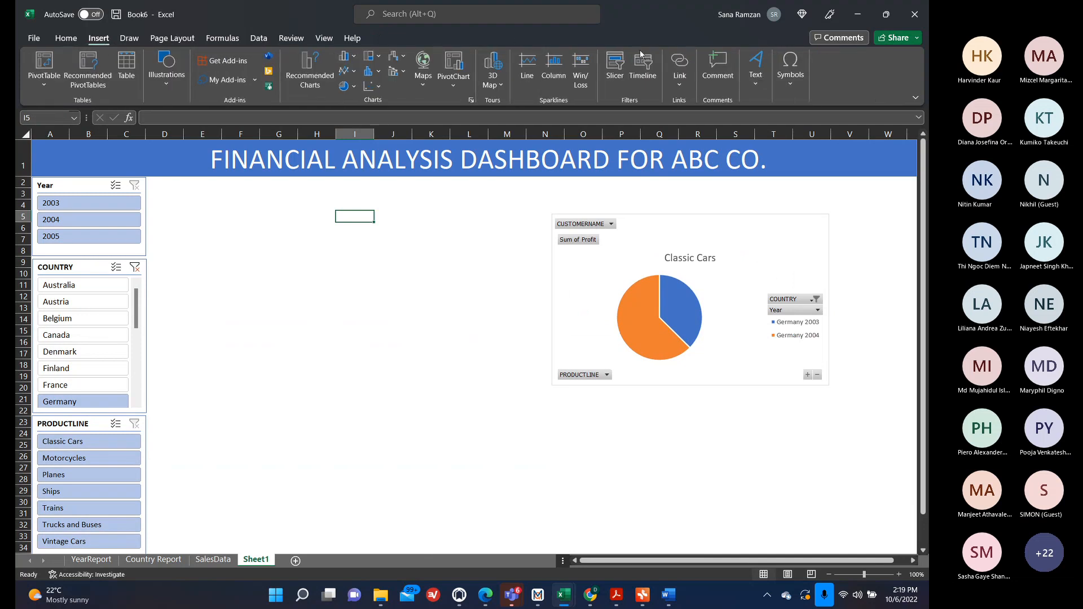
pyautogui.click(759, 69)
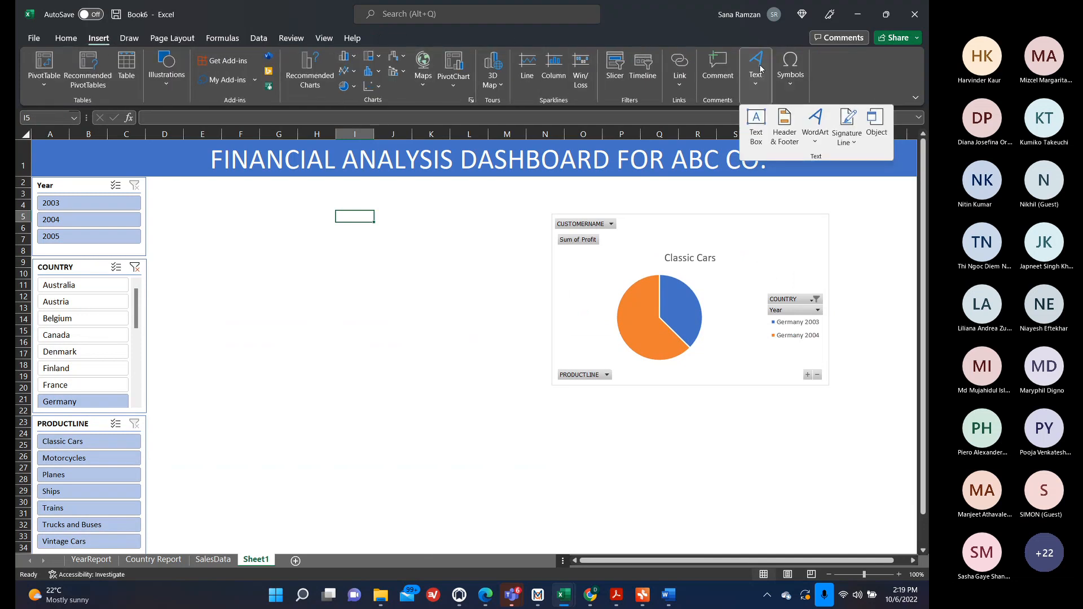
pyautogui.click(757, 127)
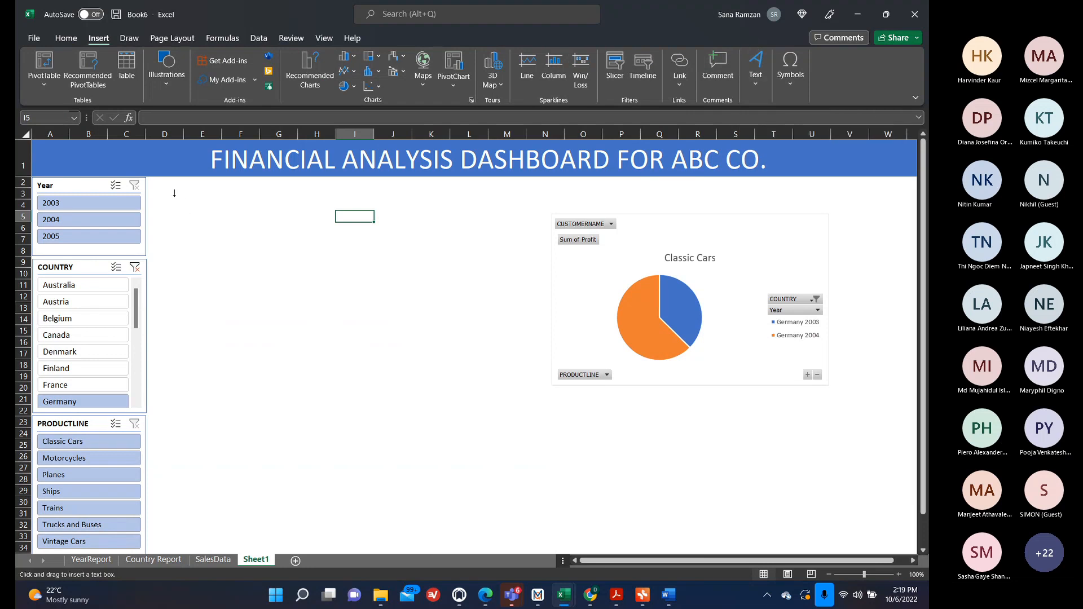
pyautogui.moveTo(157, 181); pyautogui.dragTo(417, 240)
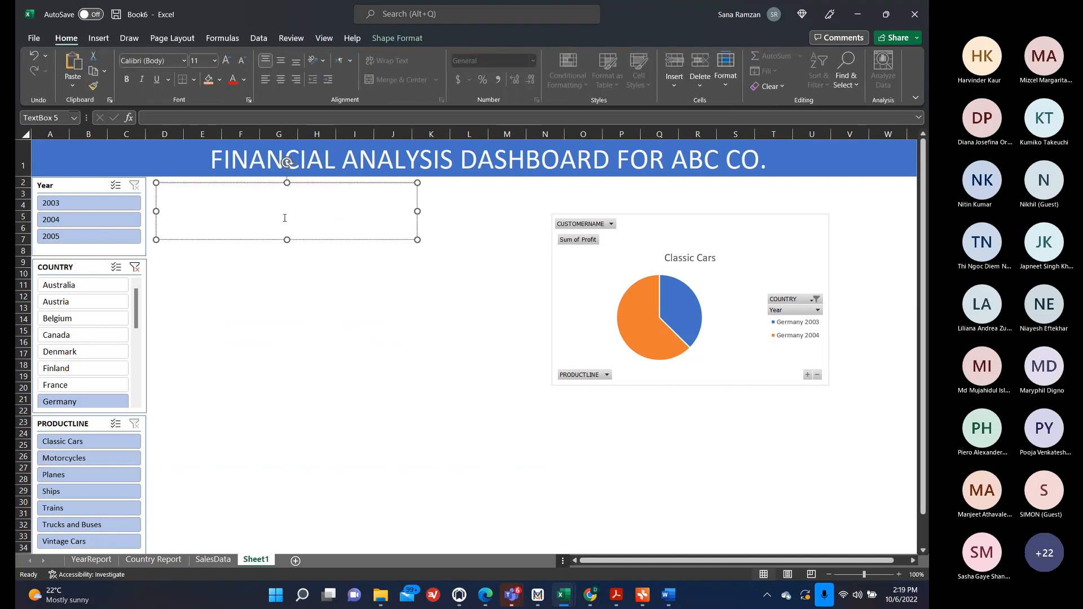
pyautogui.write('TOTAL PROFIT')
# Copy the Grand Total profit from the YearReport PivotTable and paste it into the text box.
pyautogui.click(91, 559)
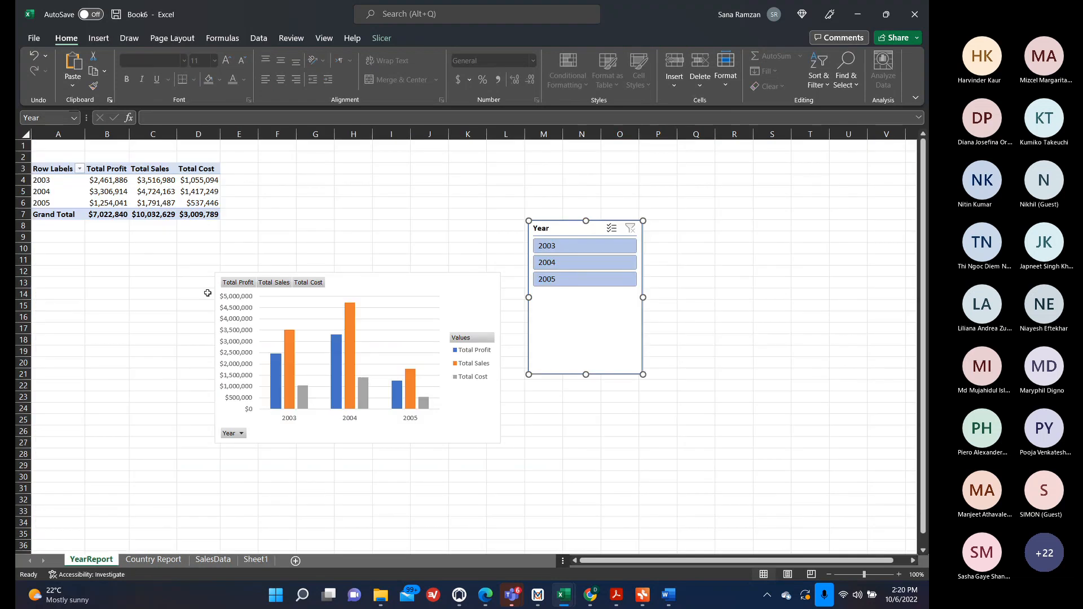
pyautogui.click(90, 212)
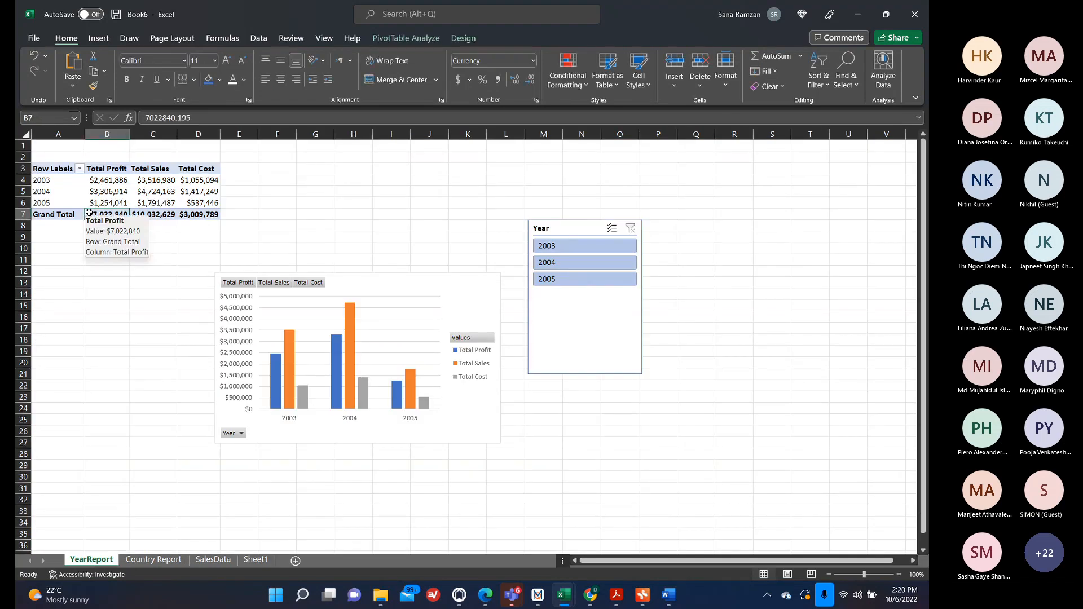
pyautogui.hotkey('ctrl', 'c')
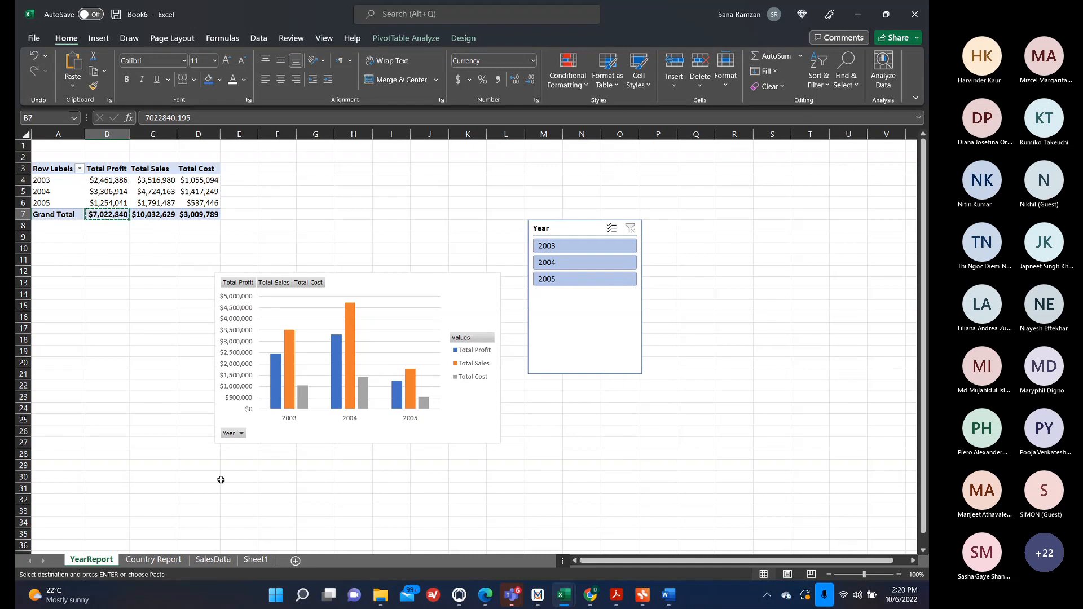
pyautogui.click(252, 560)
pyautogui.hotkey('ctrl', 'v')
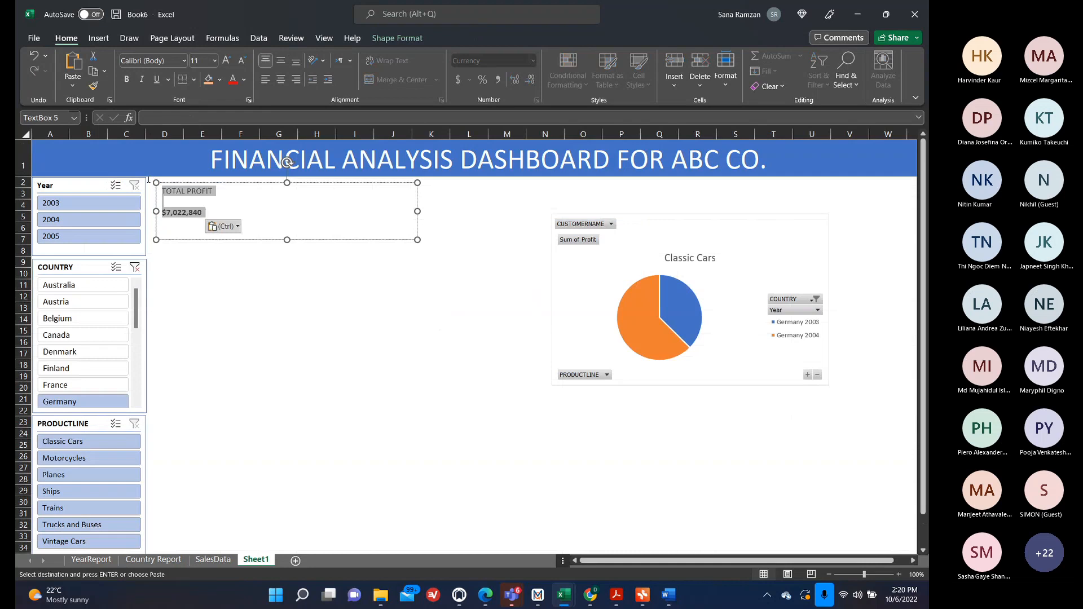
# Enlarge the pasted profit value to 28 pt and center both the value and the TOTAL PROFIT label.
pyautogui.moveTo(207, 213); pyautogui.dragTo(162, 212)
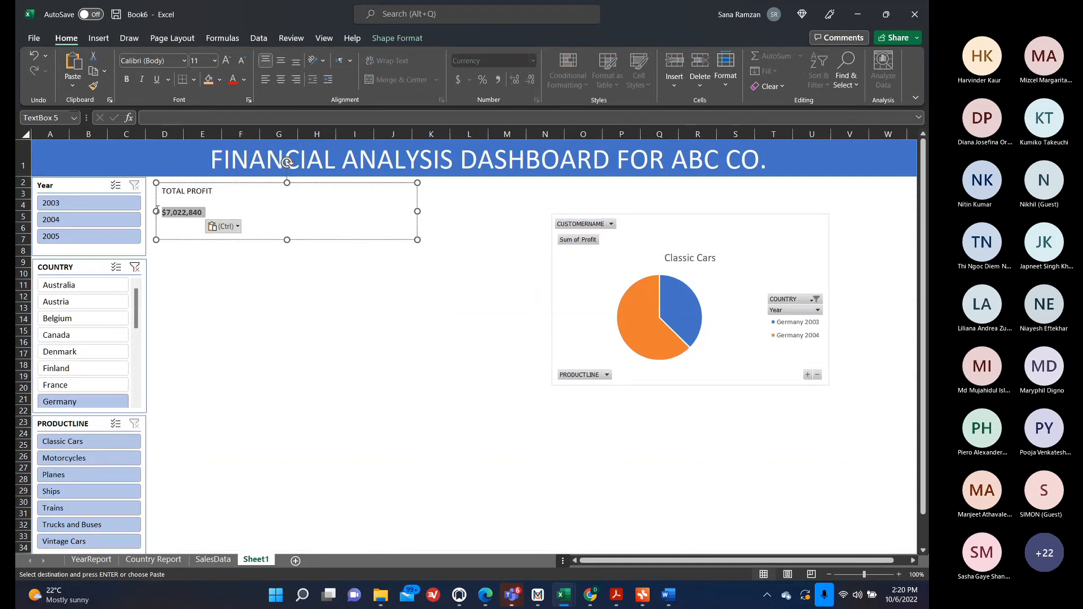
pyautogui.click(228, 60)
pyautogui.click(228, 60)
pyautogui.click(228, 59)
pyautogui.click(228, 59)
pyautogui.click(228, 60)
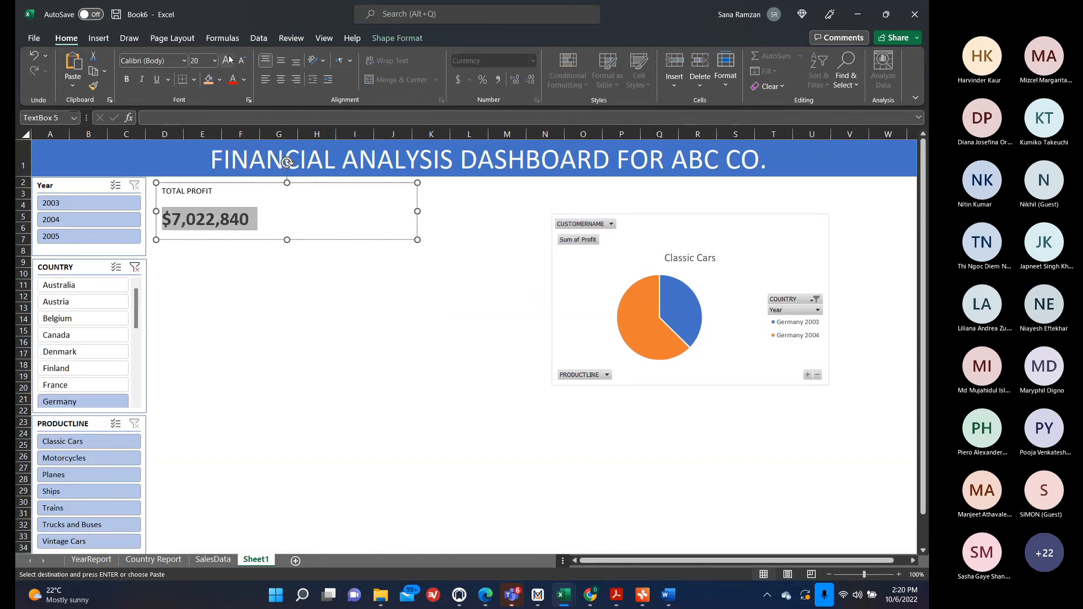
pyautogui.click(228, 59)
pyautogui.click(228, 60)
pyautogui.click(280, 80)
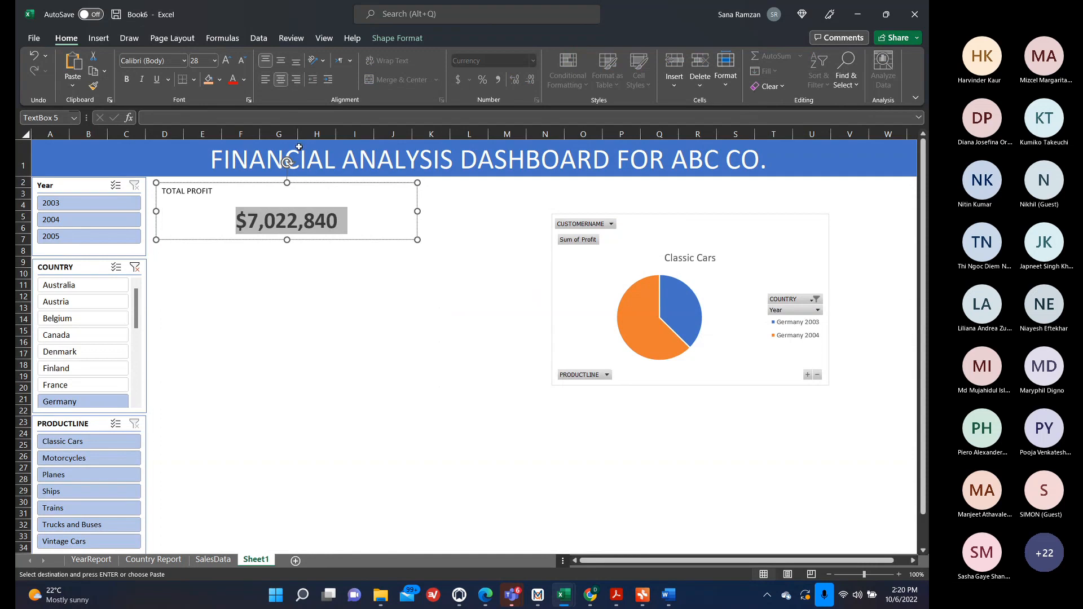
pyautogui.moveTo(213, 192); pyautogui.dragTo(164, 191)
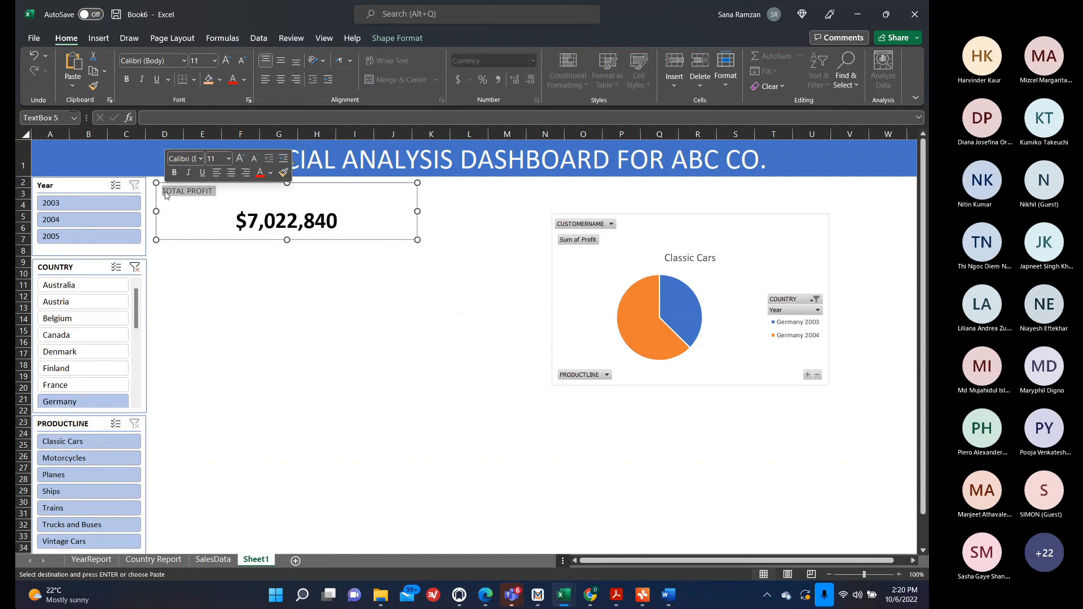
pyautogui.click(280, 79)
pyautogui.click(372, 209)
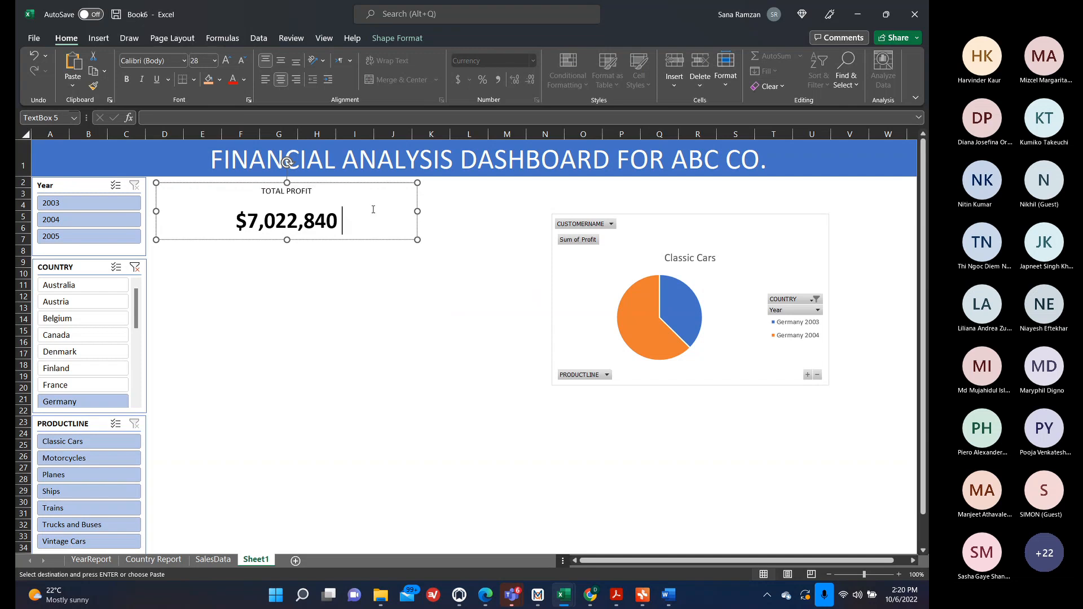
# Fill the TOTAL PROFIT text box with an orange background.
pyautogui.click(209, 79)
pyautogui.click(228, 296)
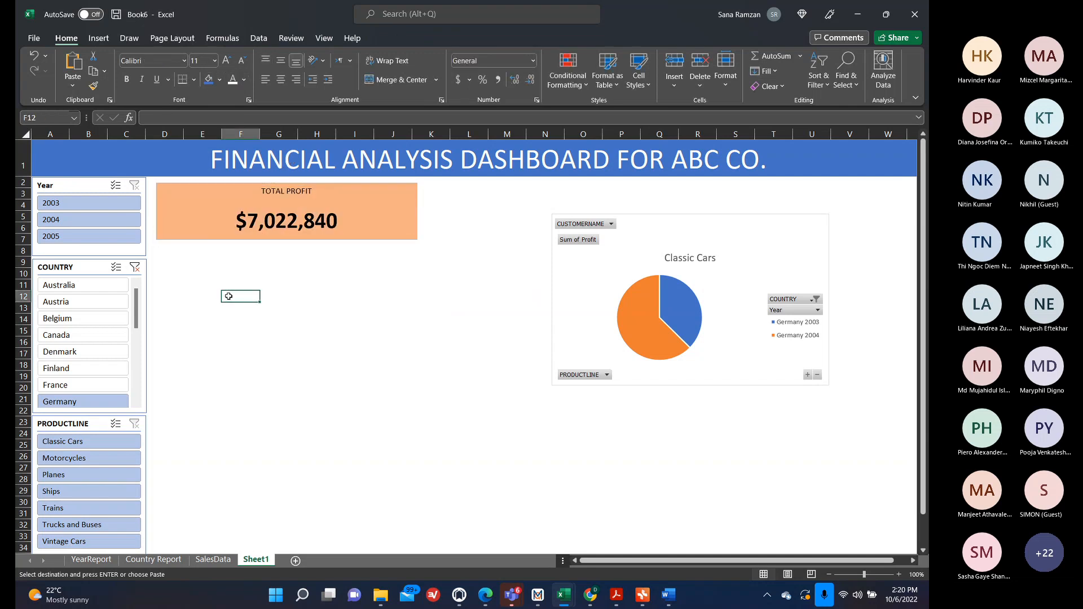
pyautogui.click(198, 226)
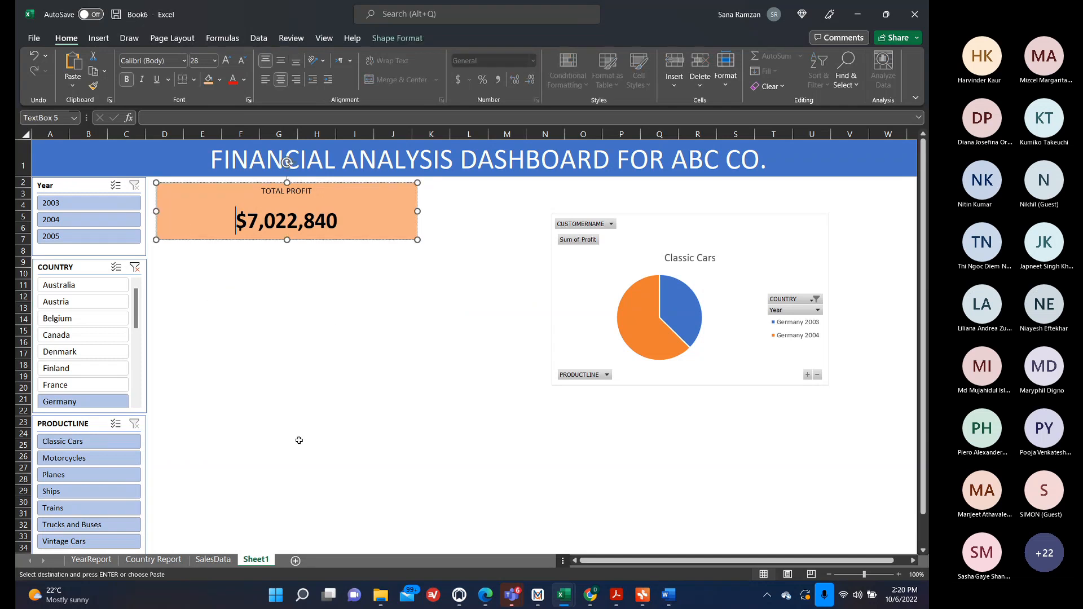
# Move the pie chart left so it sits beside the TOTAL PROFIT box.
pyautogui.click(662, 230)
pyautogui.moveTo(661, 231); pyautogui.dragTo(532, 199)
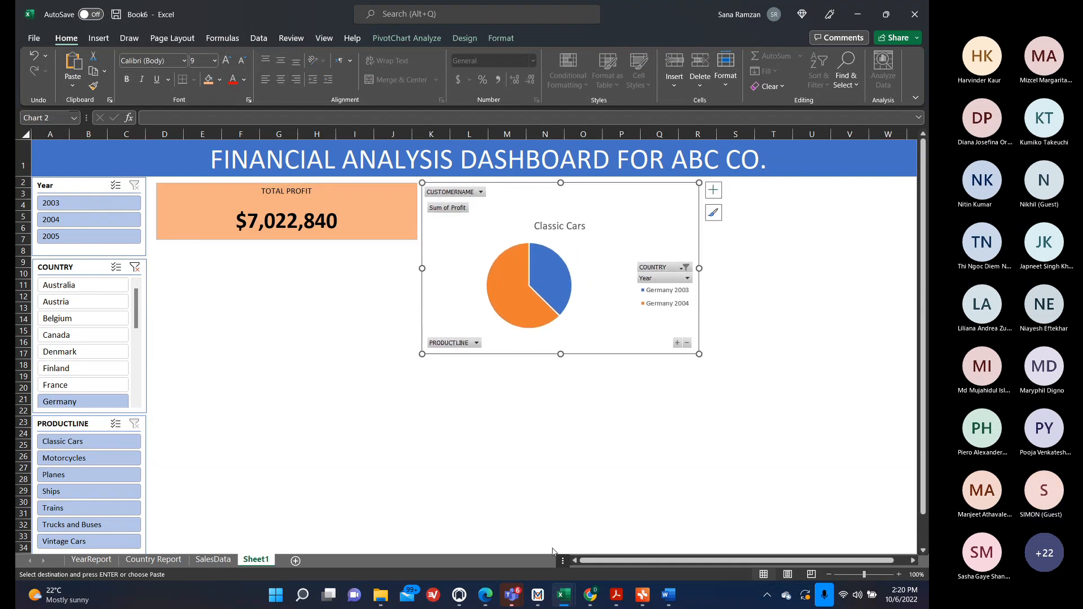
pyautogui.click(359, 214)
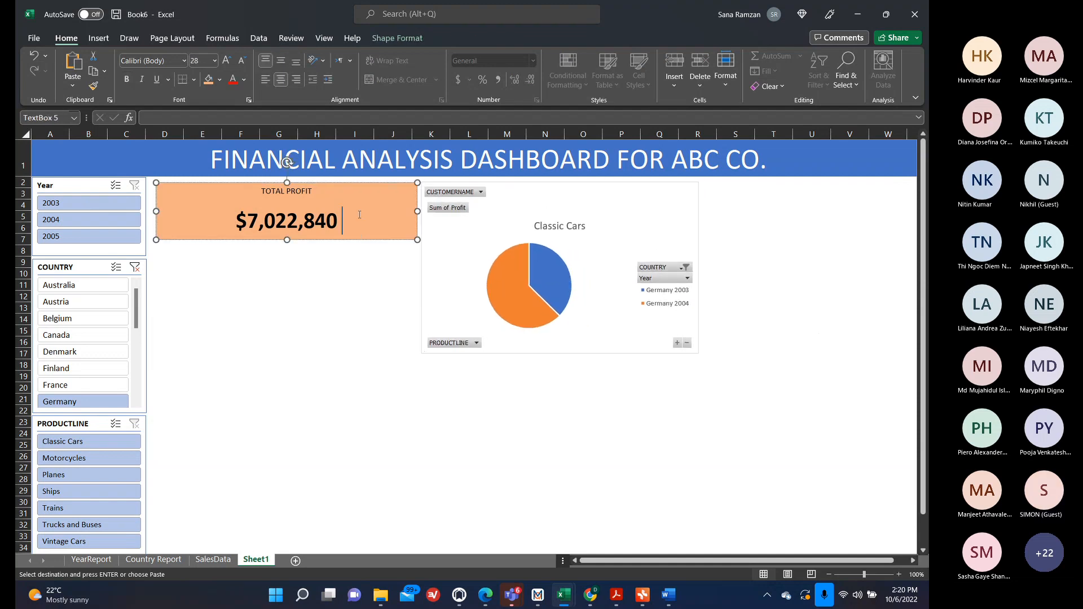
# Duplicate the TOTAL PROFIT box twice and stack the copies beneath the original.
pyautogui.click(342, 183)
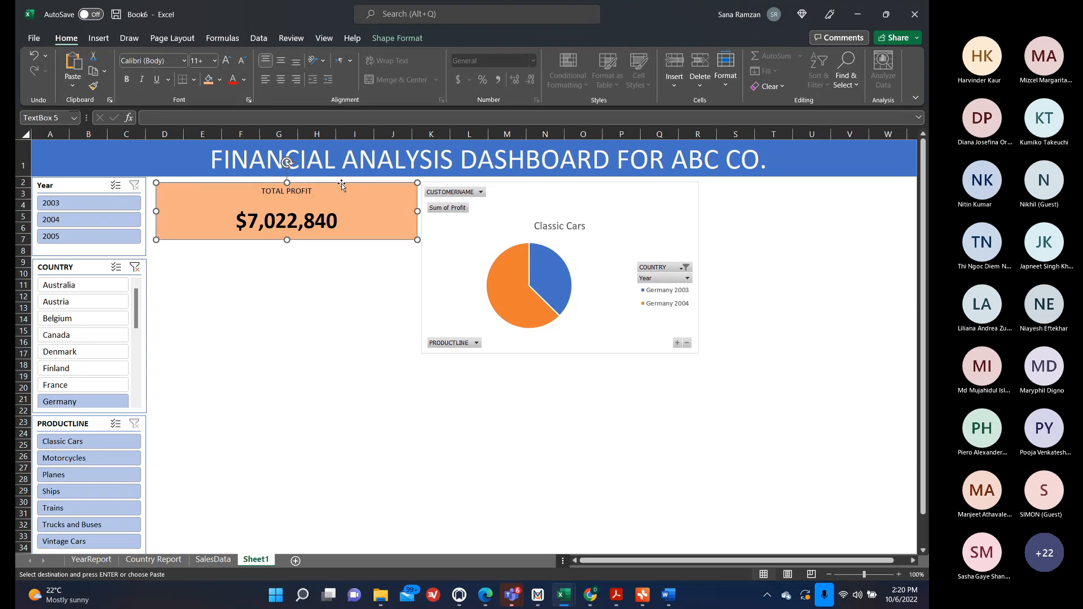
pyautogui.hotkey('ctrl', 'v')
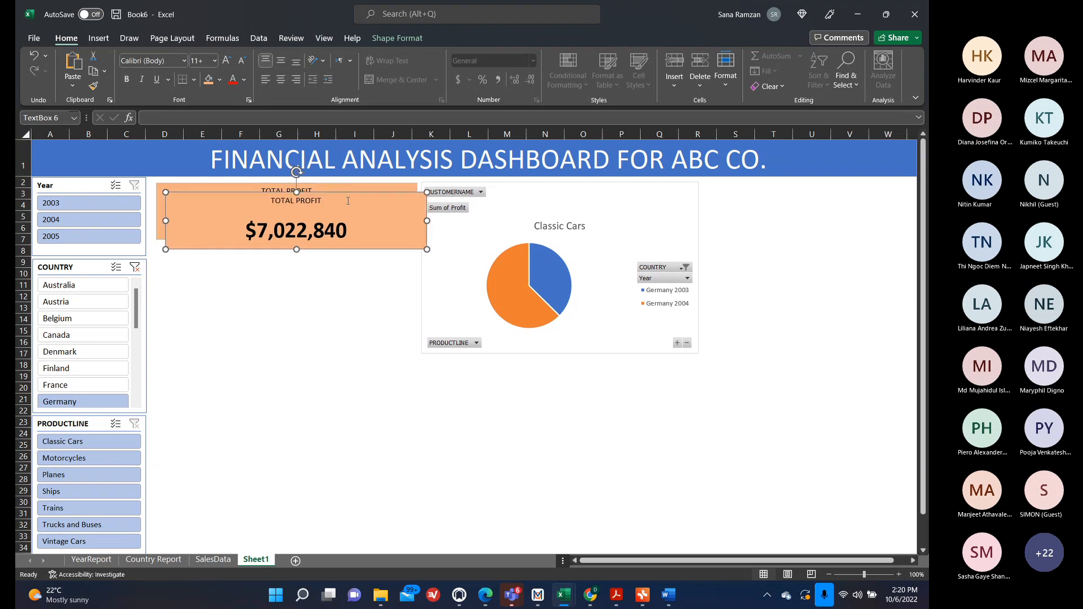
pyautogui.moveTo(338, 190); pyautogui.dragTo(328, 248)
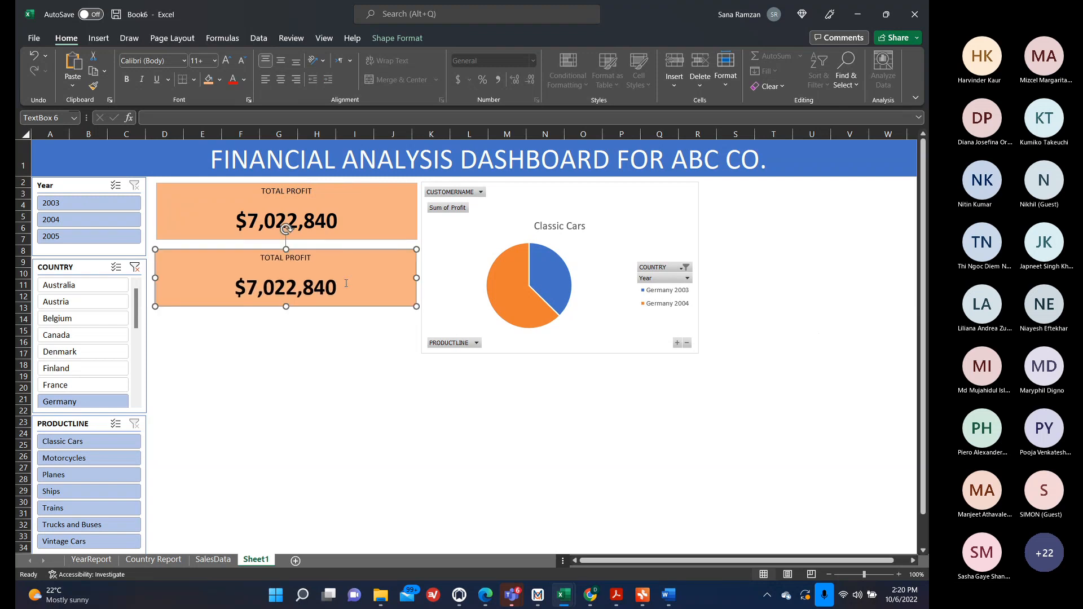
pyautogui.hotkey('ctrl', 'v')
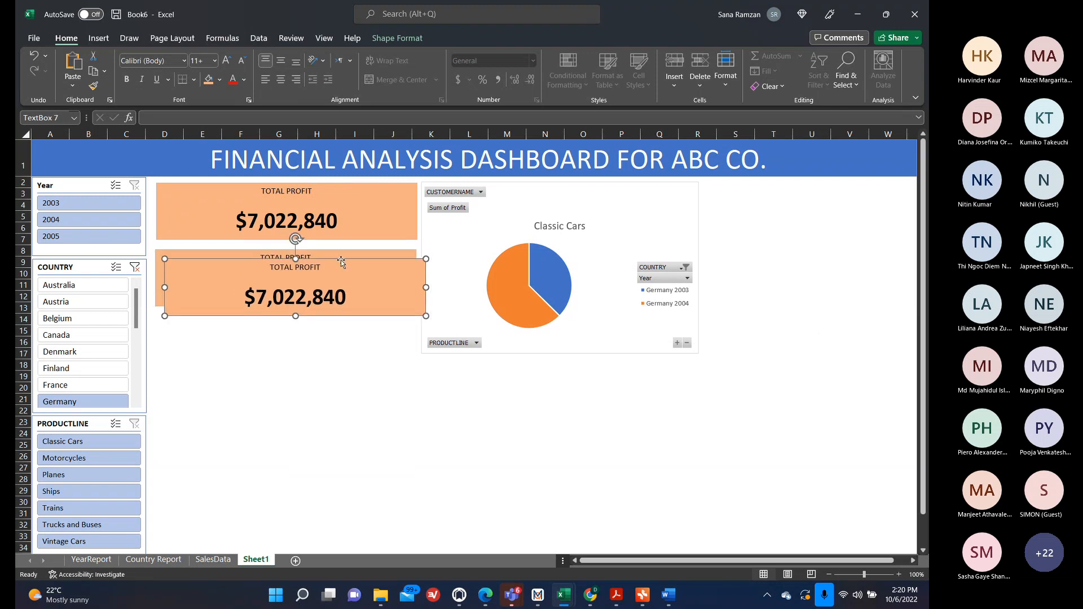
pyautogui.moveTo(341, 261); pyautogui.dragTo(332, 317)
pyautogui.click(381, 410)
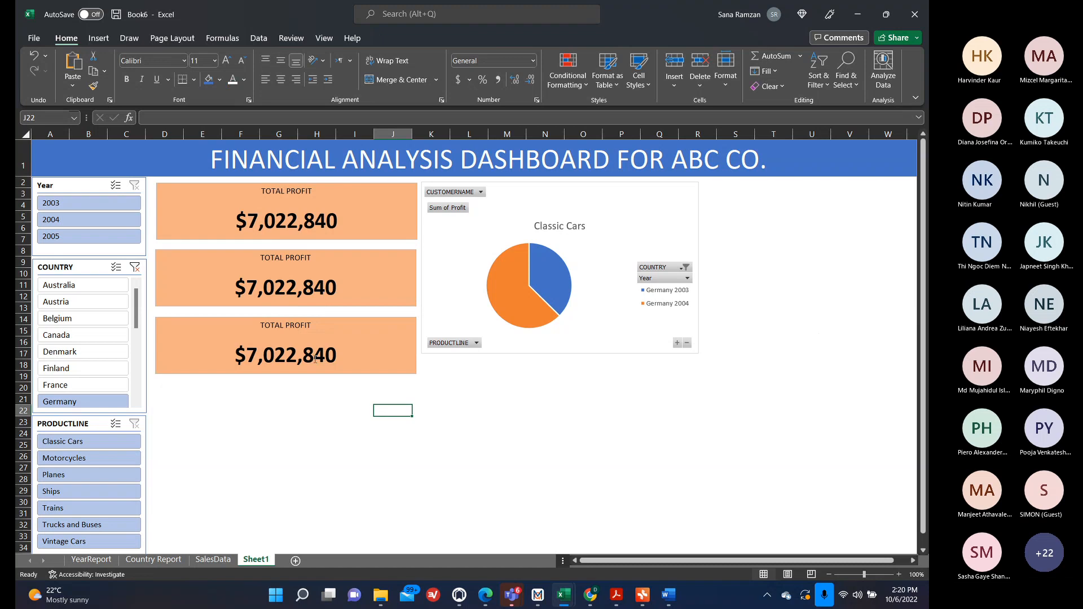
# Copy the YearReport column chart onto the dashboard and place it below the pie chart.
pyautogui.click(135, 561)
pyautogui.click(90, 559)
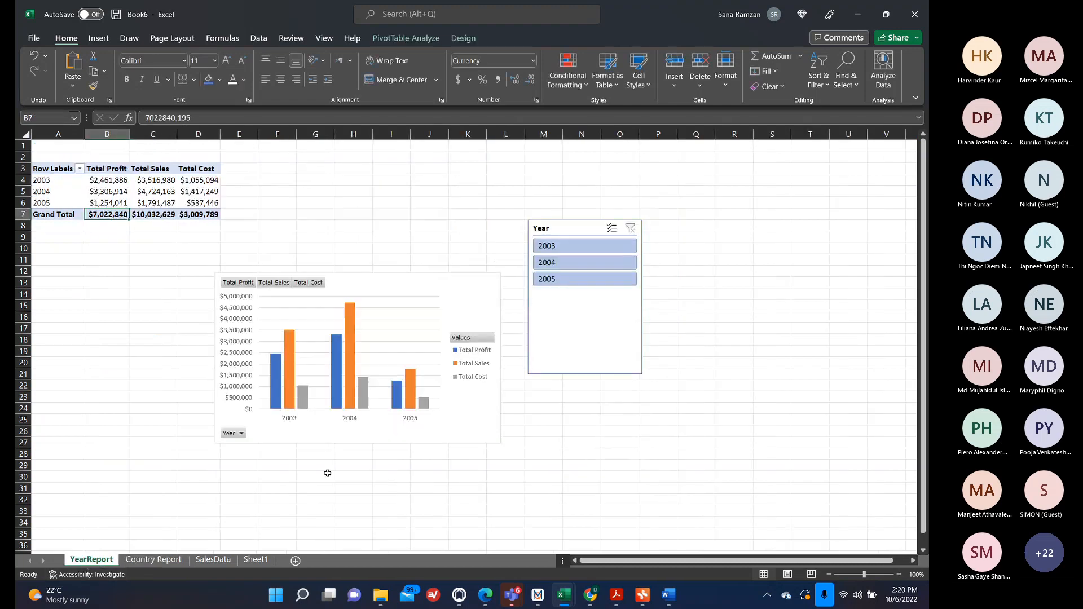
pyautogui.click(435, 426)
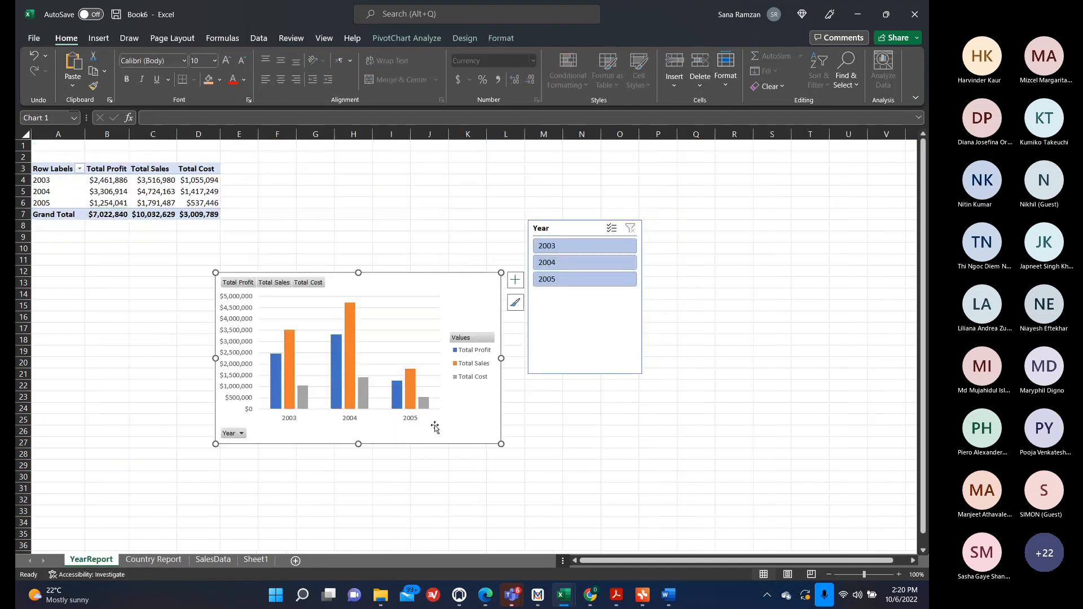
pyautogui.click(255, 559)
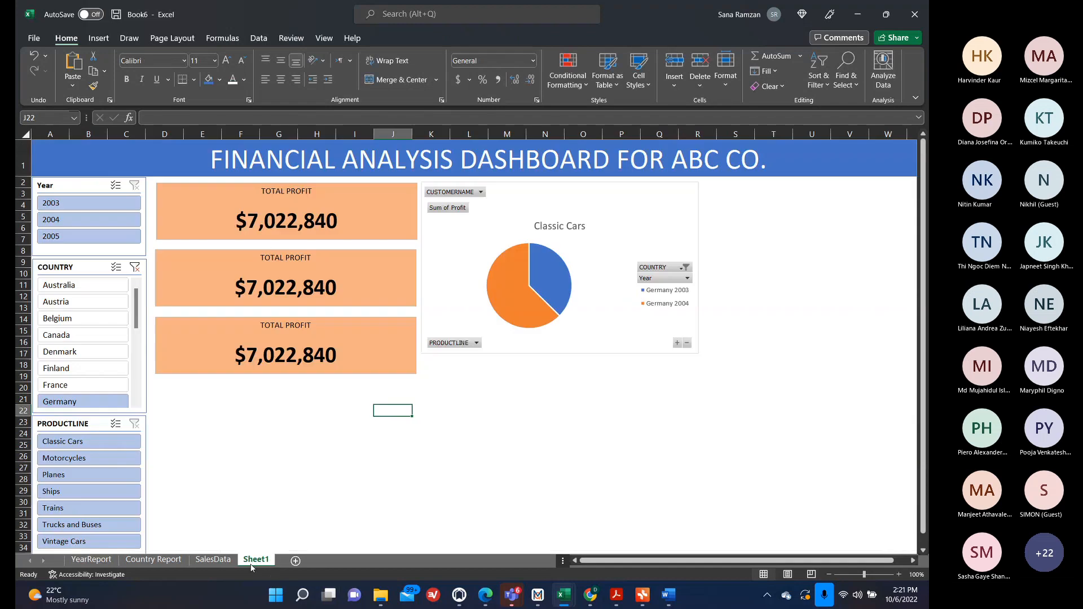
pyautogui.hotkey('ctrl', 'v')
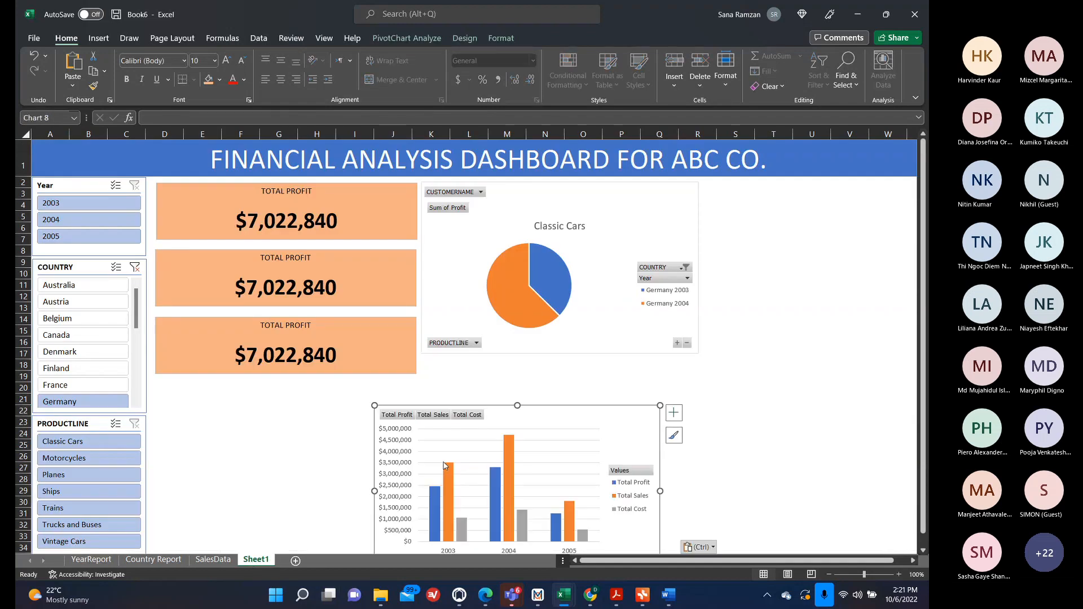
pyautogui.moveTo(559, 421); pyautogui.dragTo(601, 376)
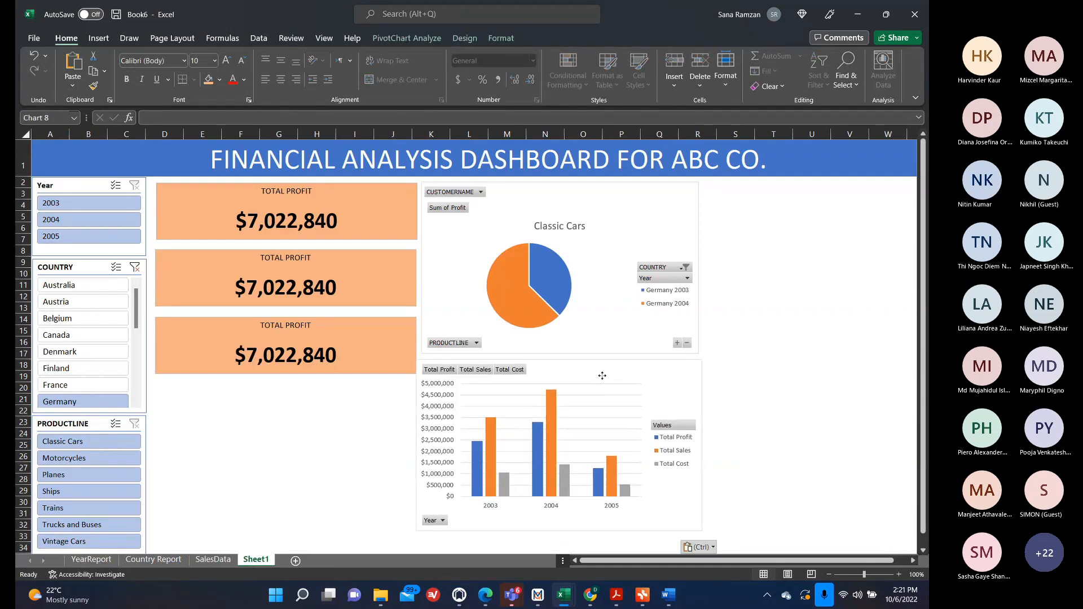
pyautogui.click(739, 314)
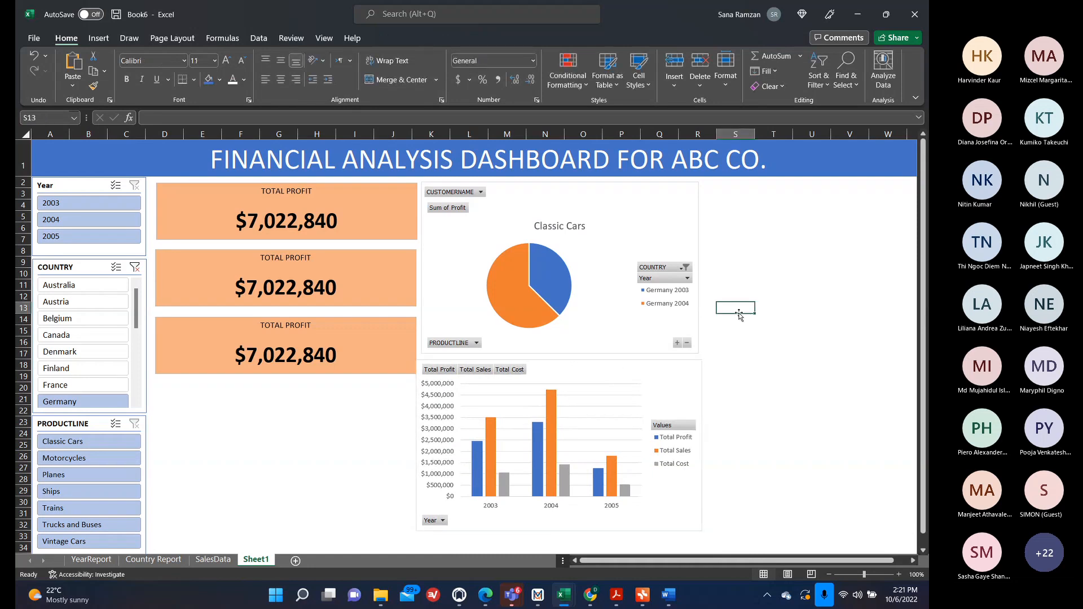
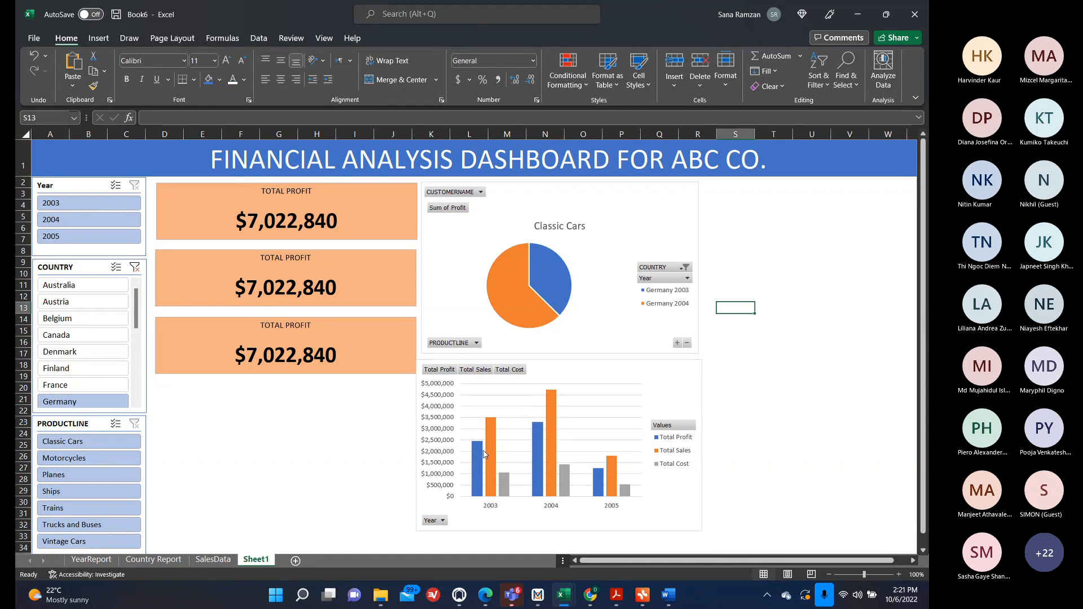
# Drill into the Germany 2003 Motorcycles profit value on the country report pivot to list its underlying records.
pyautogui.click(91, 559)
pyautogui.click(167, 562)
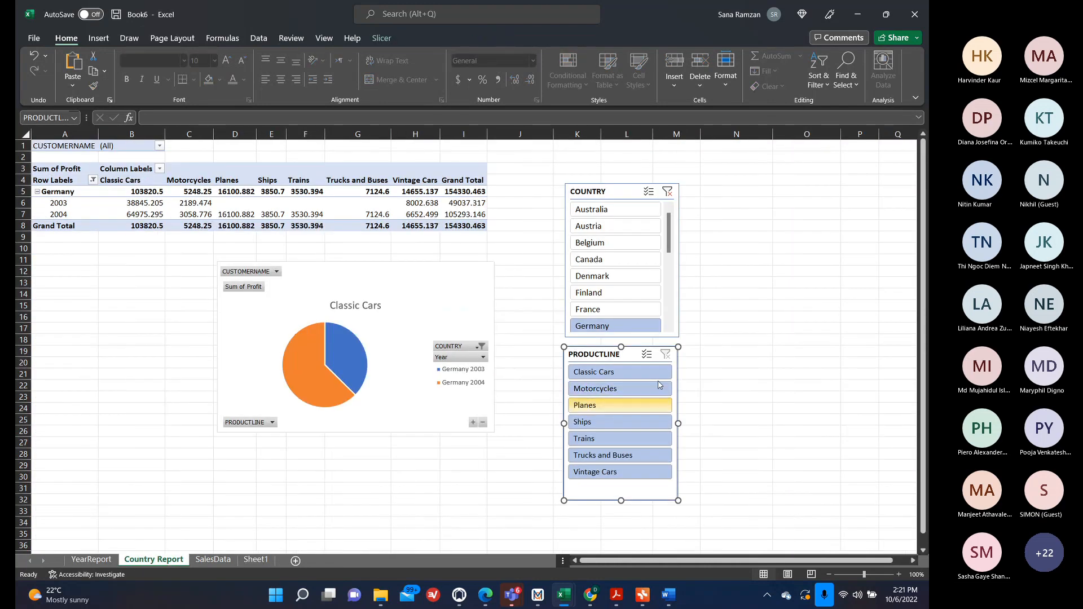
pyautogui.click(339, 192)
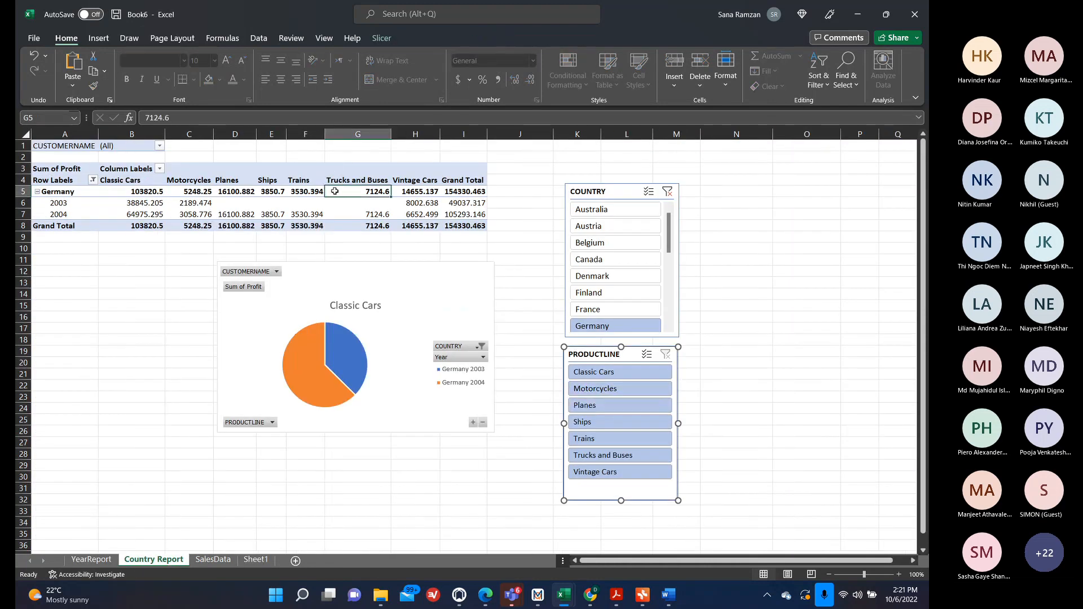
pyautogui.doubleClick(175, 203)
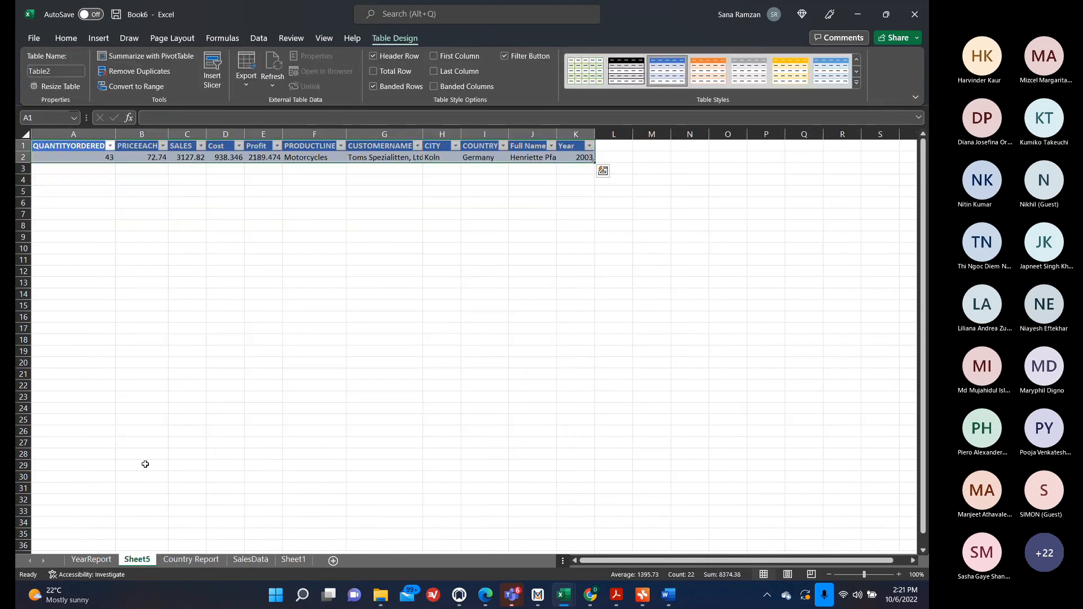
# Hide the field headers on the year report pivot table.
pyautogui.click(91, 559)
pyautogui.click(169, 191)
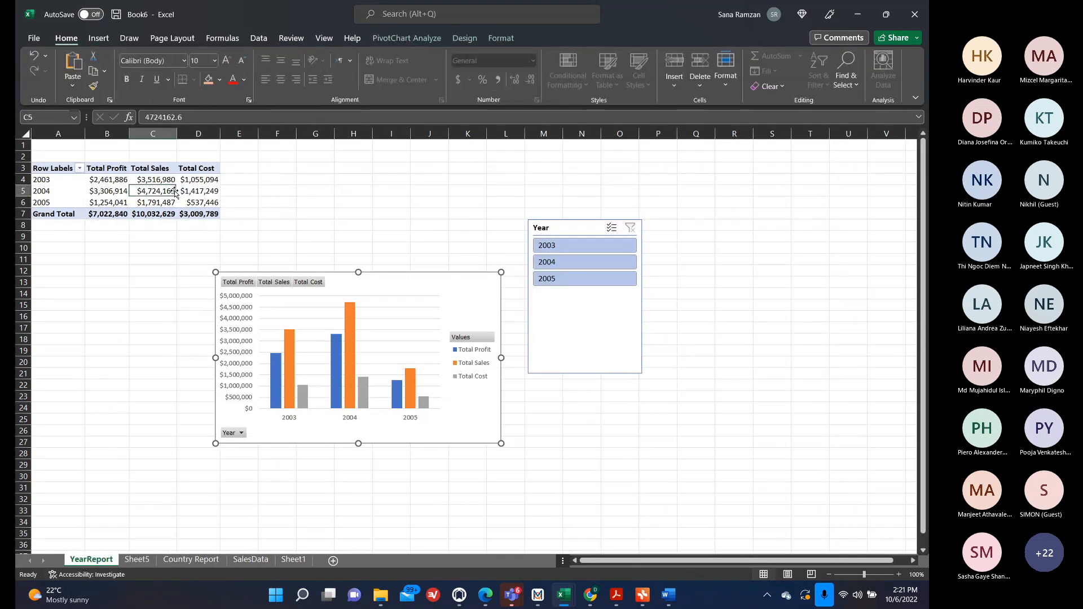
pyautogui.click(463, 38)
pyautogui.click(405, 38)
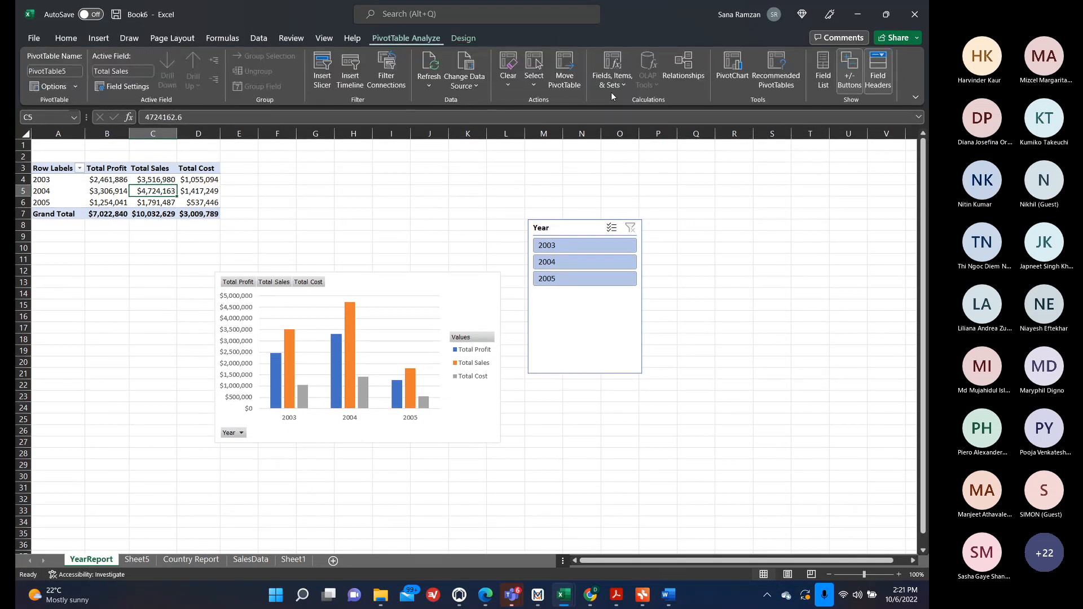
pyautogui.click(873, 75)
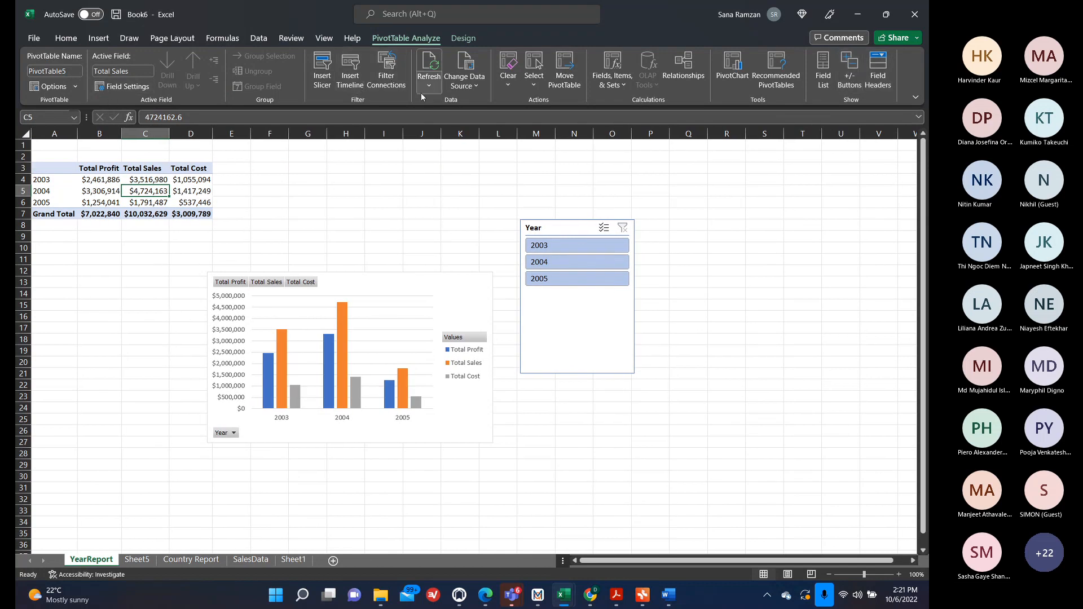
# Insert a CITY slicer for the year report pivot table.
pyautogui.click(393, 75)
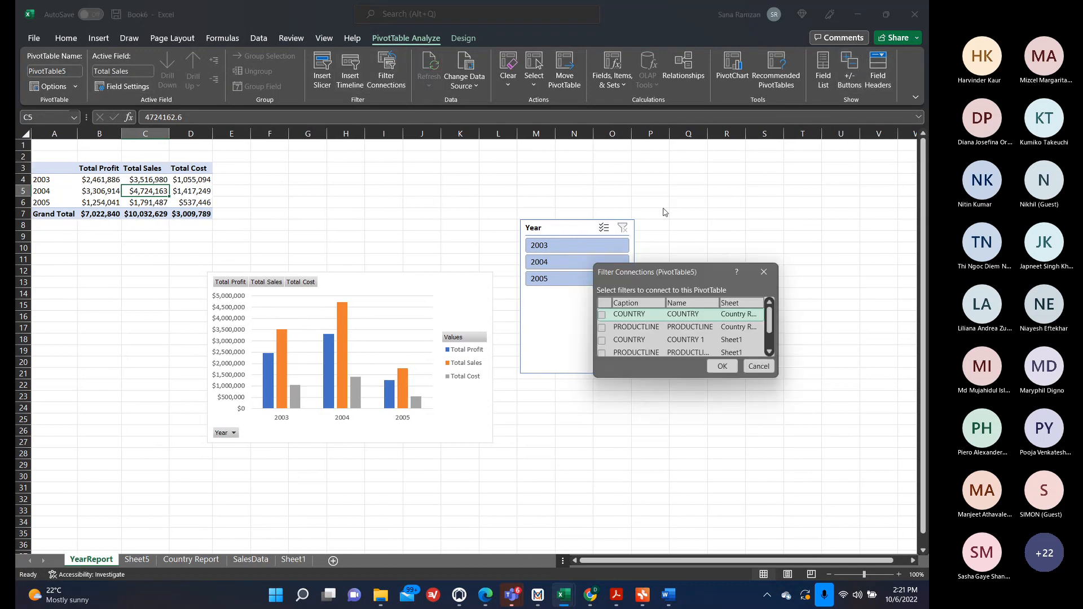
pyautogui.click(759, 366)
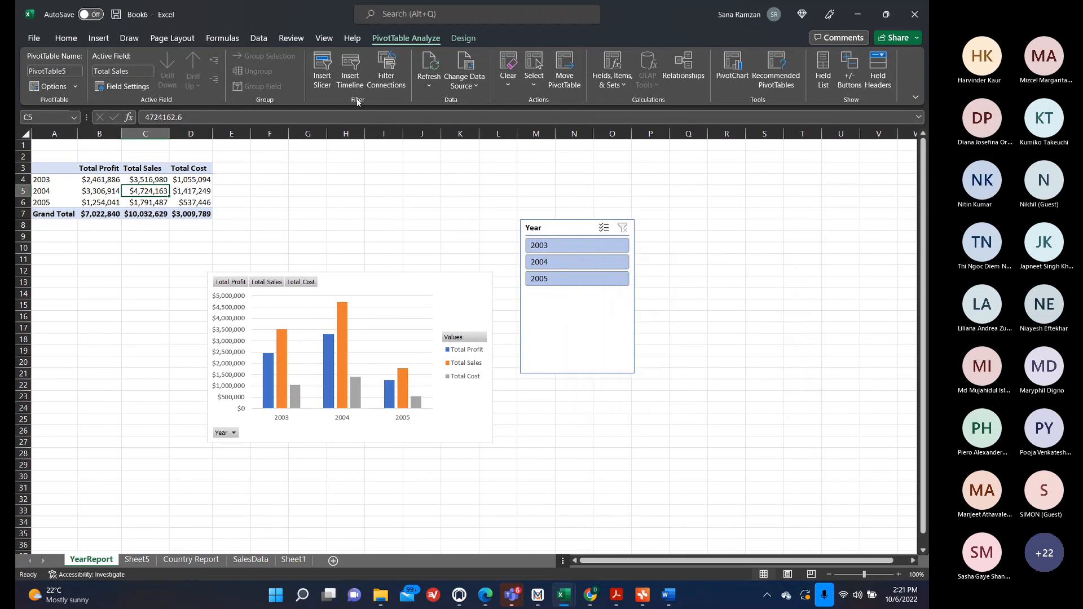
pyautogui.click(333, 75)
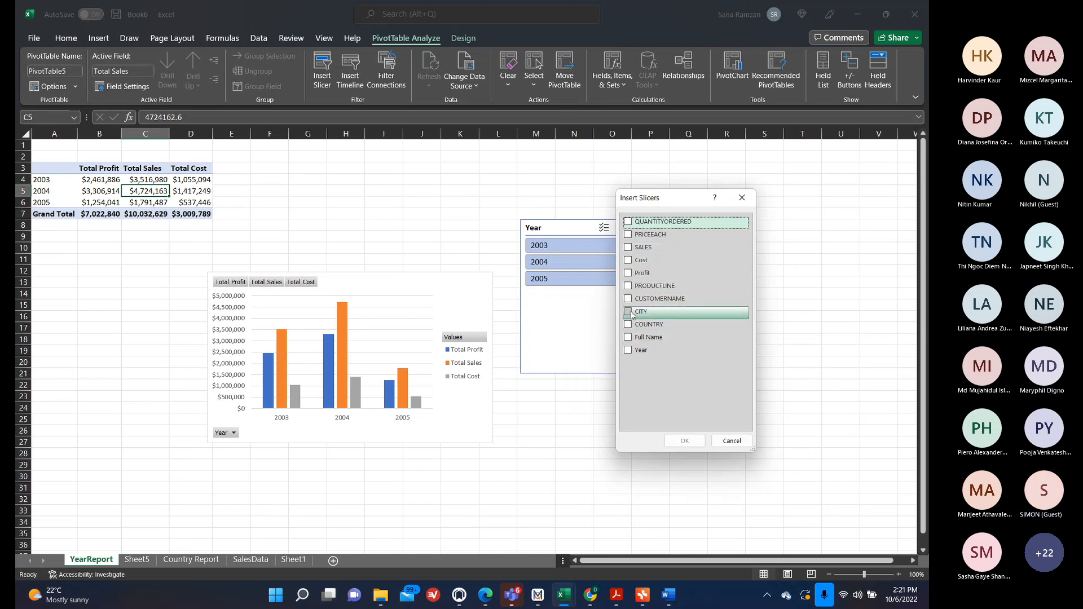
pyautogui.click(629, 313)
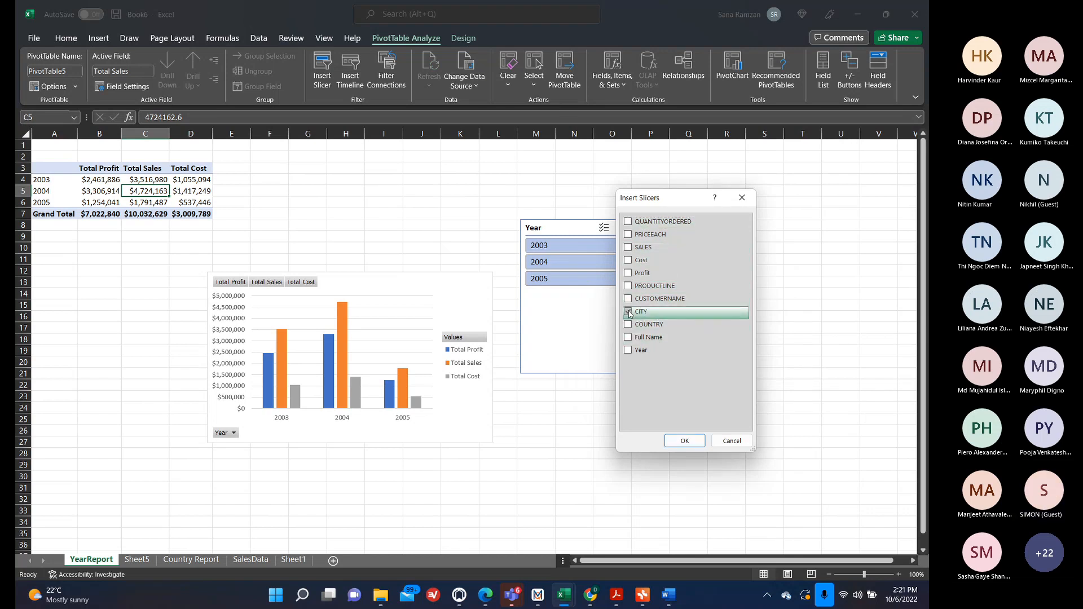
pyautogui.click(682, 442)
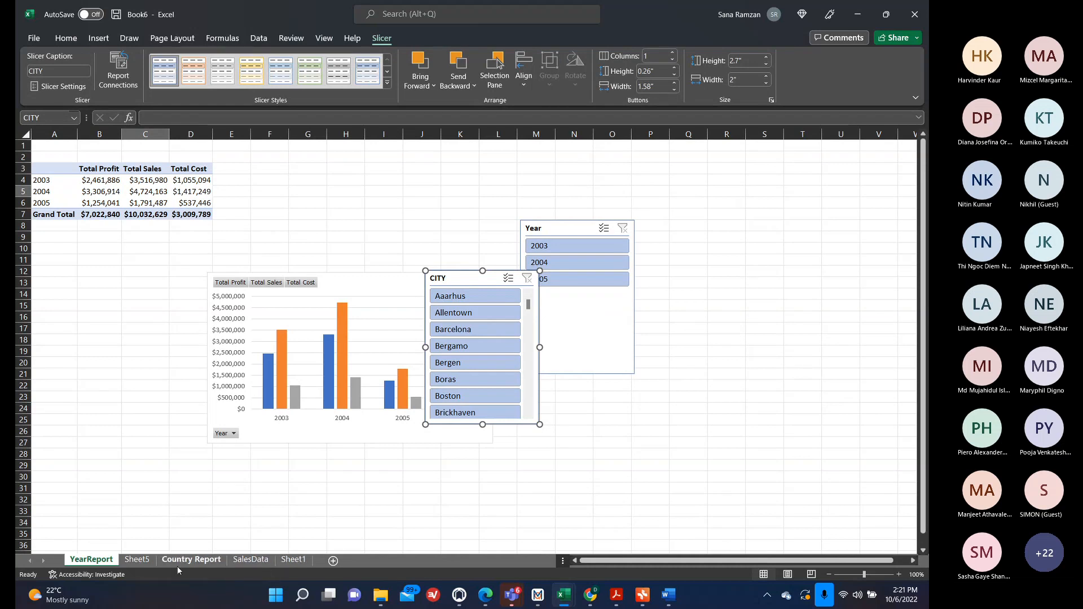
# Paste the CITY slicer onto the dashboard sheet and move it below the profit cards beside the PRODUCTLINE slicer.
pyautogui.click(139, 559)
pyautogui.click(189, 559)
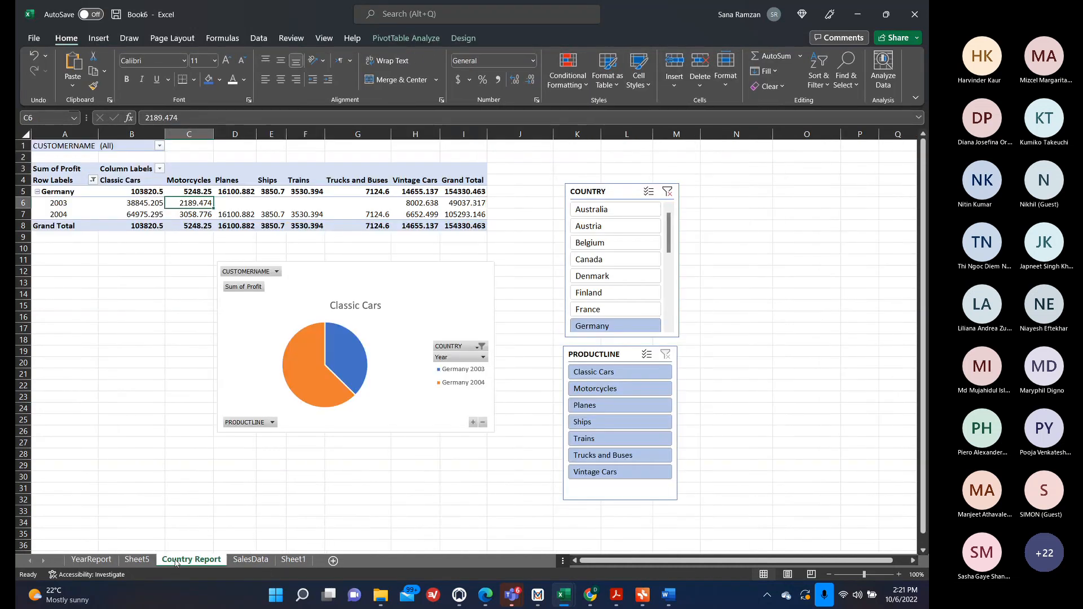
pyautogui.click(243, 560)
pyautogui.click(293, 560)
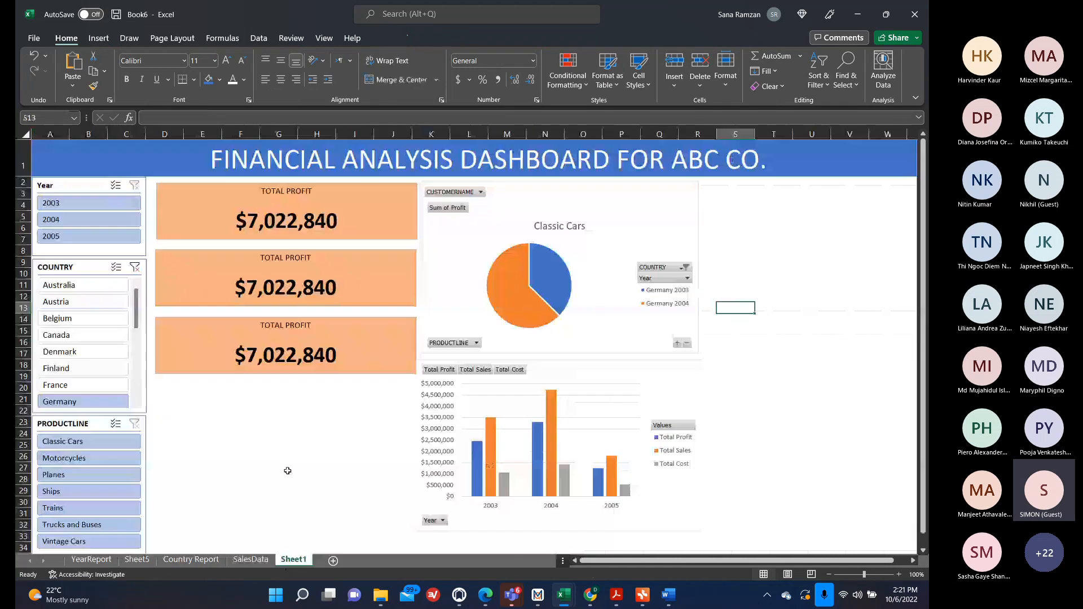
pyautogui.hotkey('ctrl', 'v')
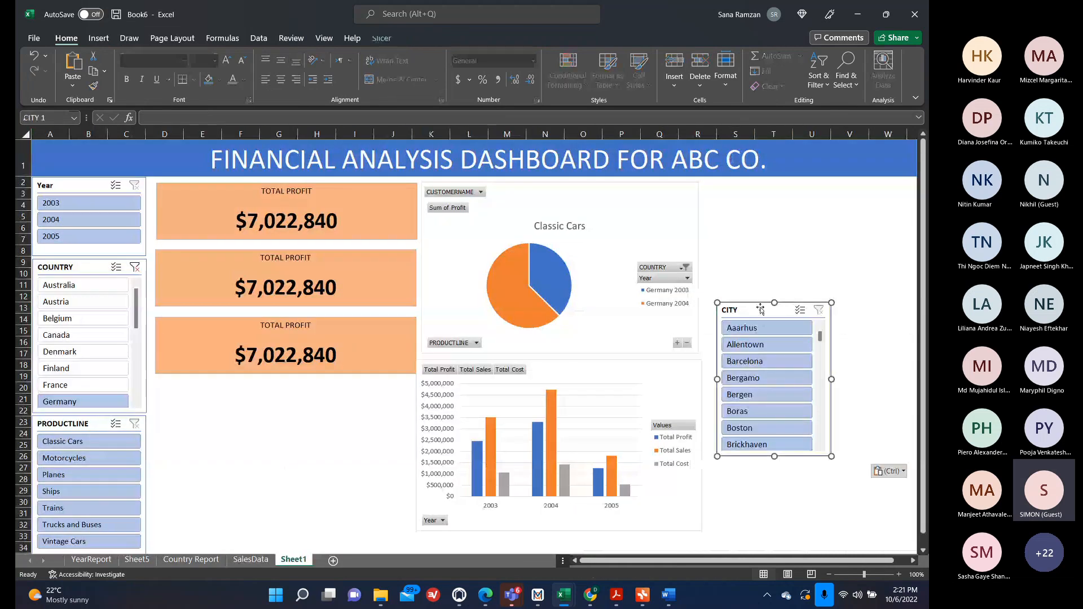
pyautogui.moveTo(758, 305); pyautogui.dragTo(194, 386)
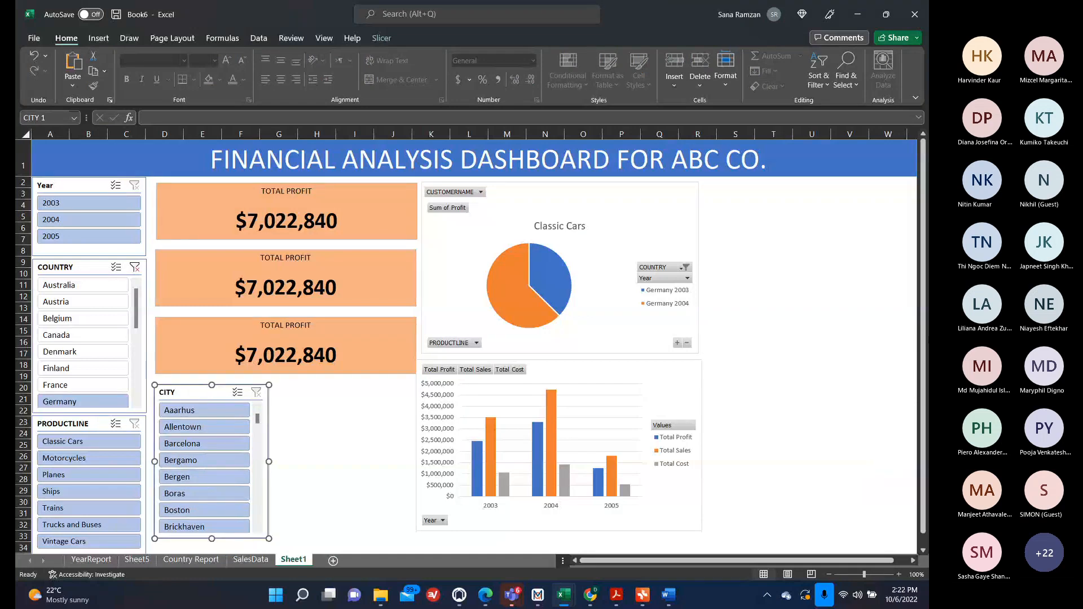
# Filter the dashboard slicers to the country Austria and the year 2005.
pyautogui.click(105, 286)
pyautogui.click(93, 302)
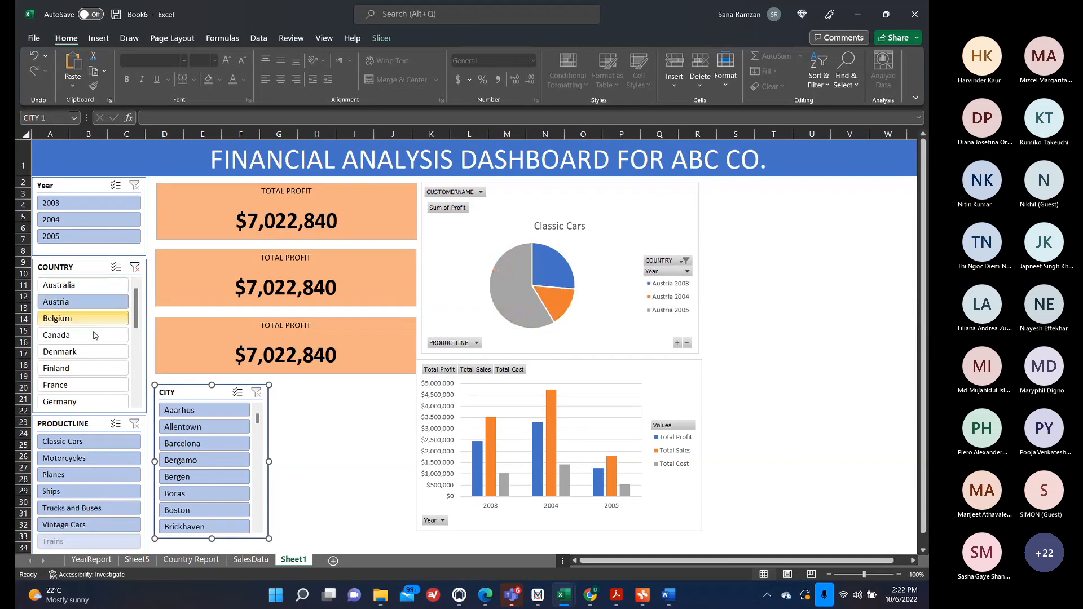
pyautogui.click(82, 203)
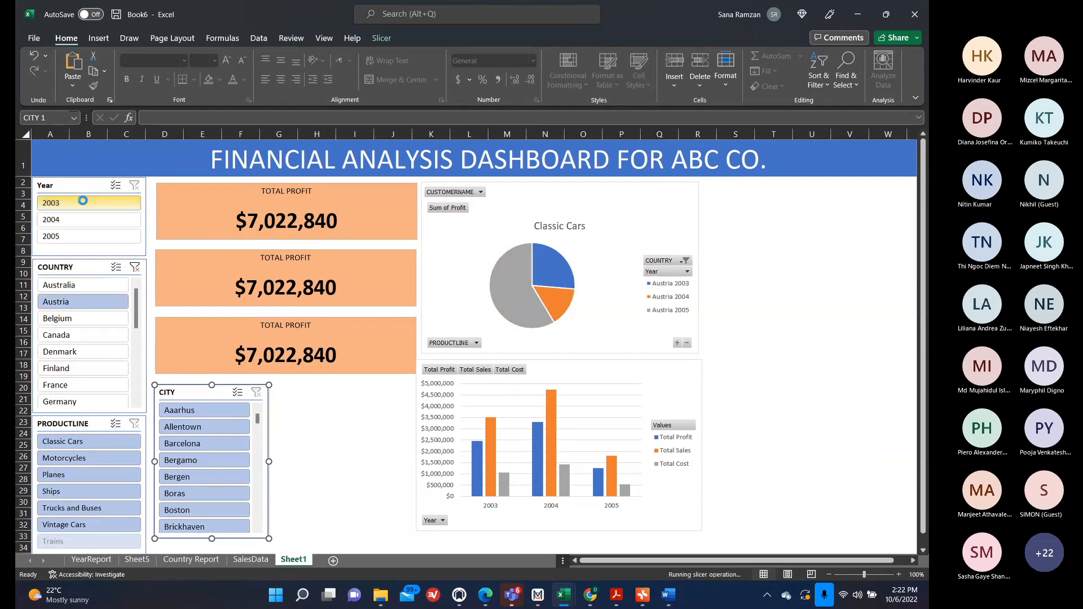
pyautogui.click(79, 237)
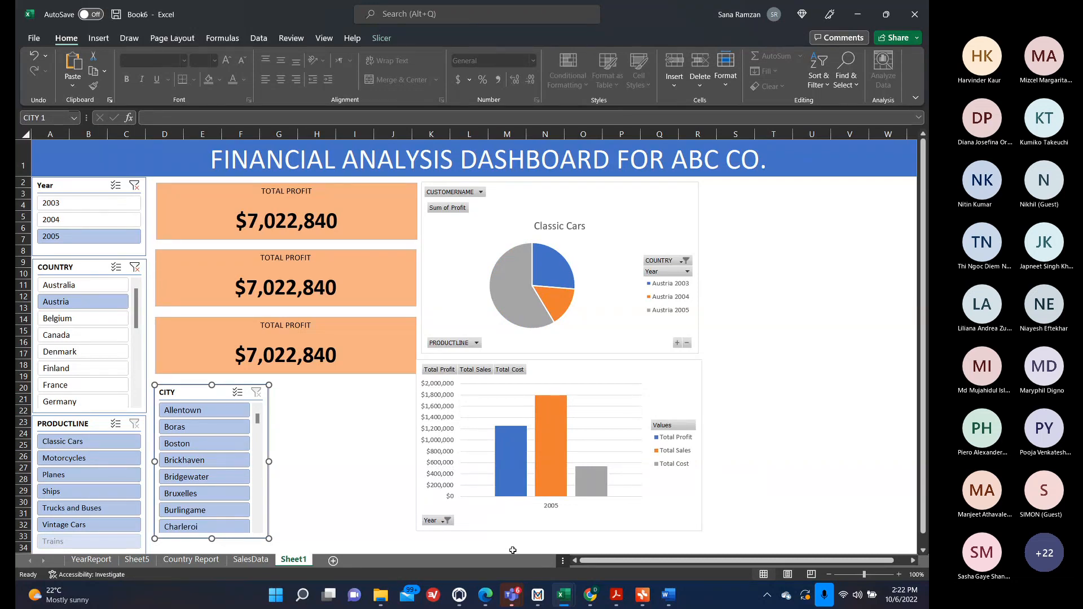
pyautogui.moveTo(565, 595)
pyautogui.moveTo(514, 594)
pyautogui.click(537, 526)
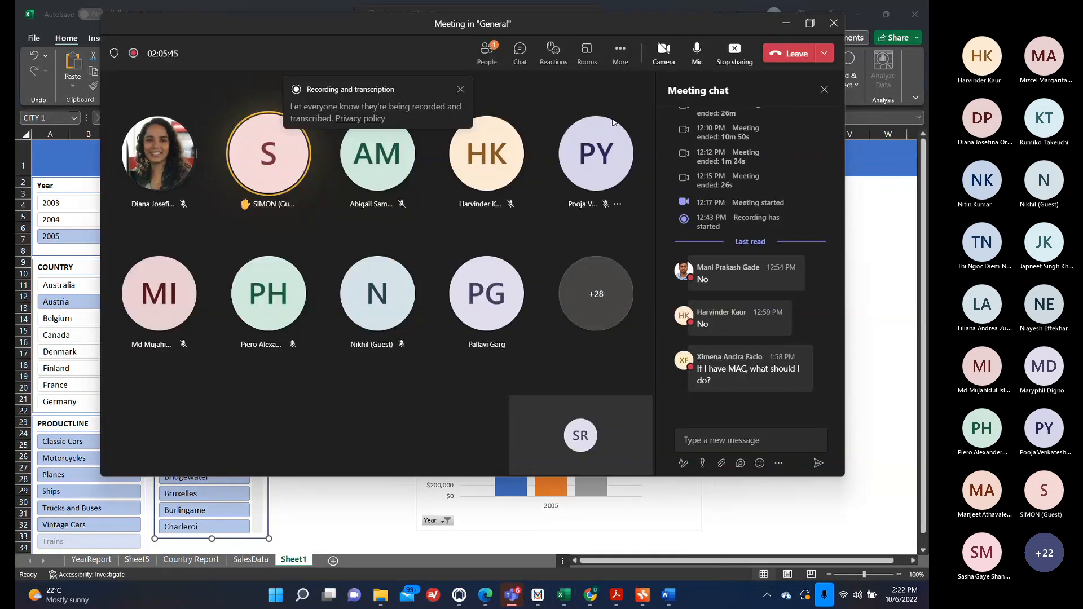
pyautogui.click(734, 54)
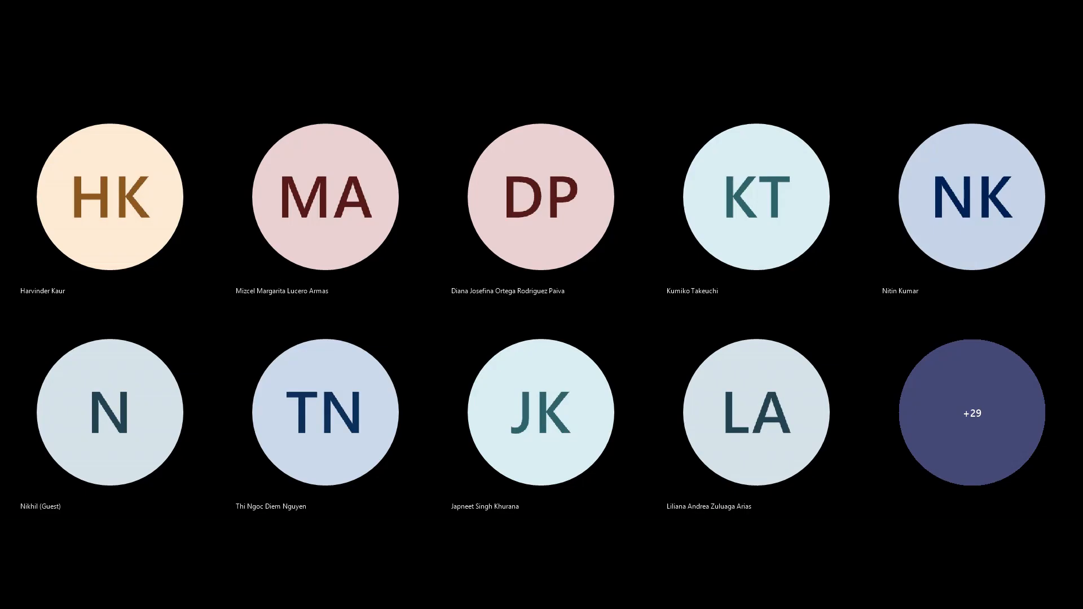